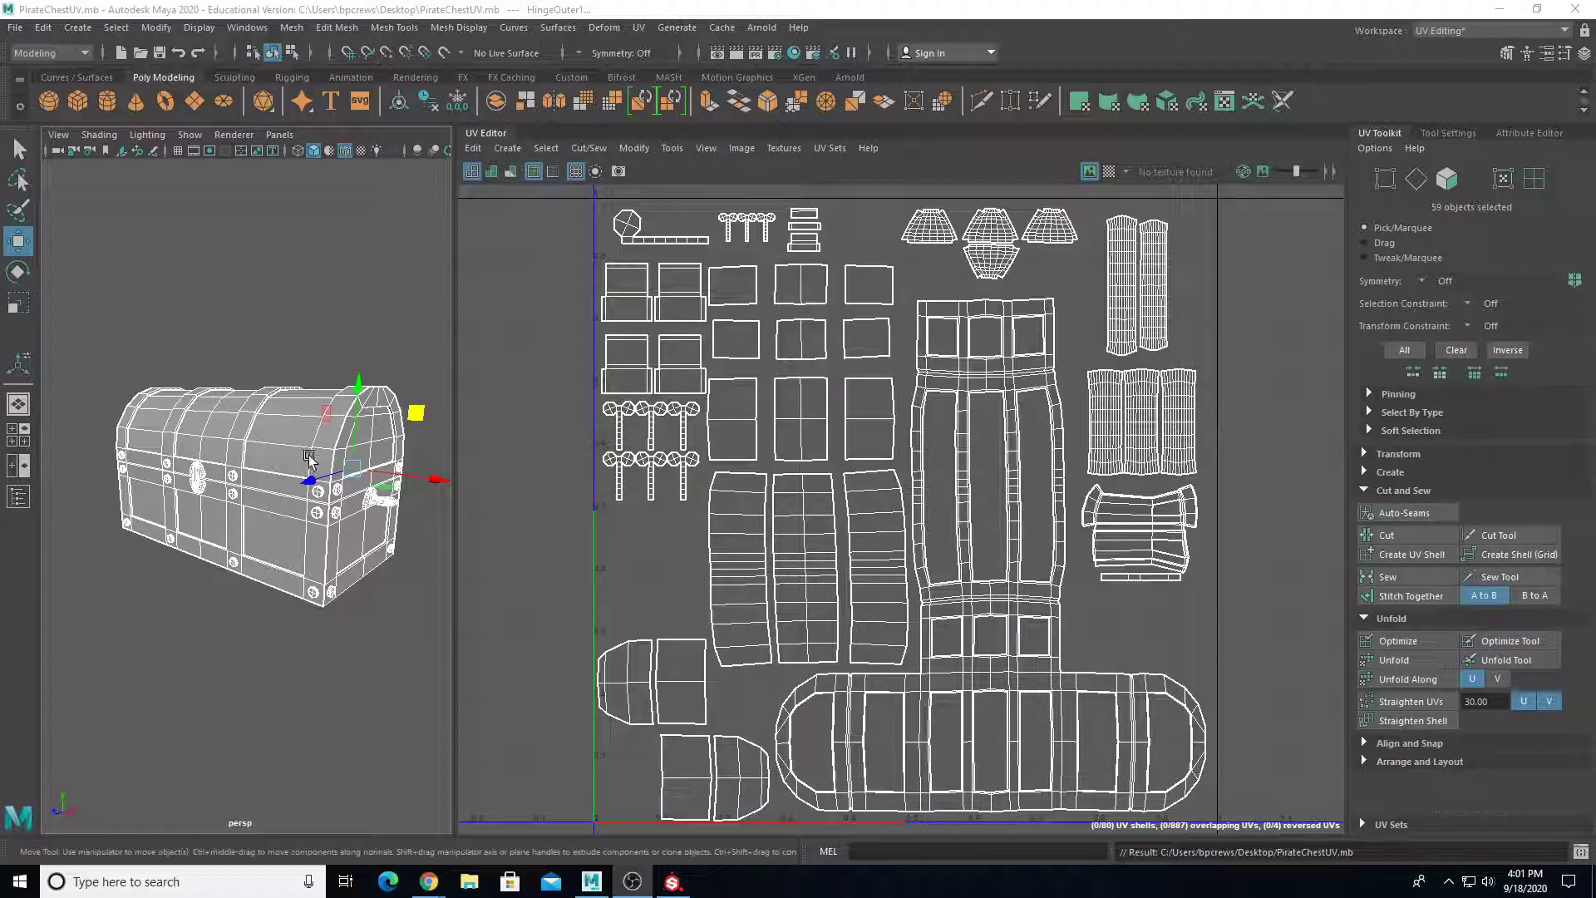
# Select all parts of the treasure chest and switch the workspace to Maya Classic
pyautogui.moveTo(172, 408); pyautogui.dragTo(444, 668)
pyautogui.moveTo(409, 679)
pyautogui.keyDown('alt'); pyautogui.mouseDown()
pyautogui.moveTo(342, 687)
pyautogui.moveTo(422, 689)
pyautogui.moveTo(396, 665)
pyautogui.moveTo(422, 684)
pyautogui.moveTo(386, 680)
pyautogui.mouseUp(); pyautogui.keyUp('alt')
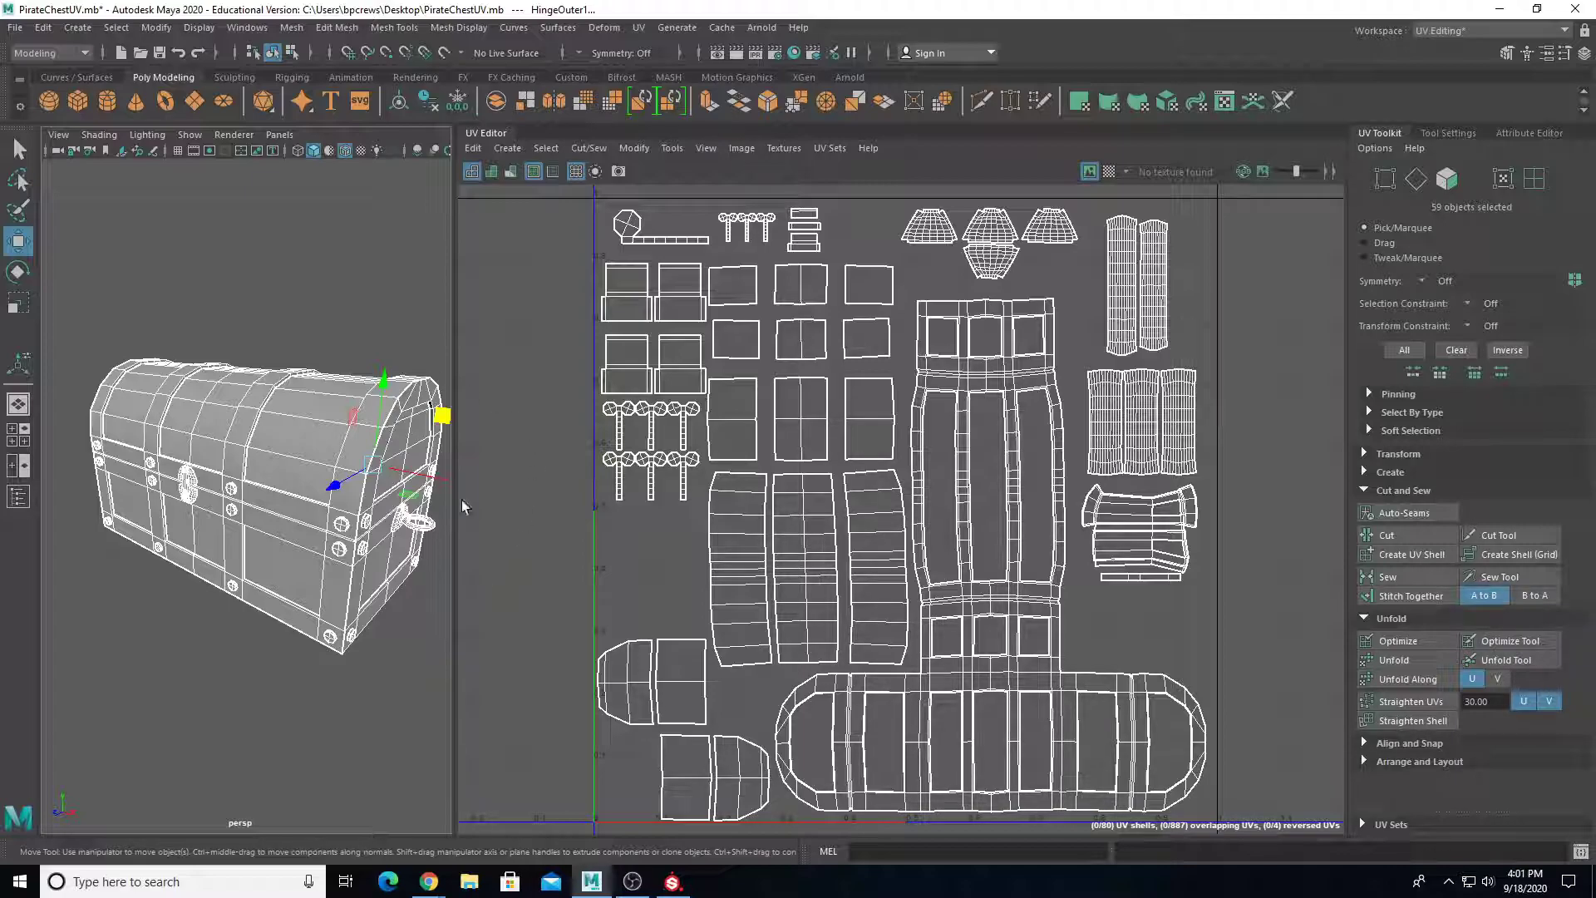
pyautogui.scroll(-4, 726, 510)
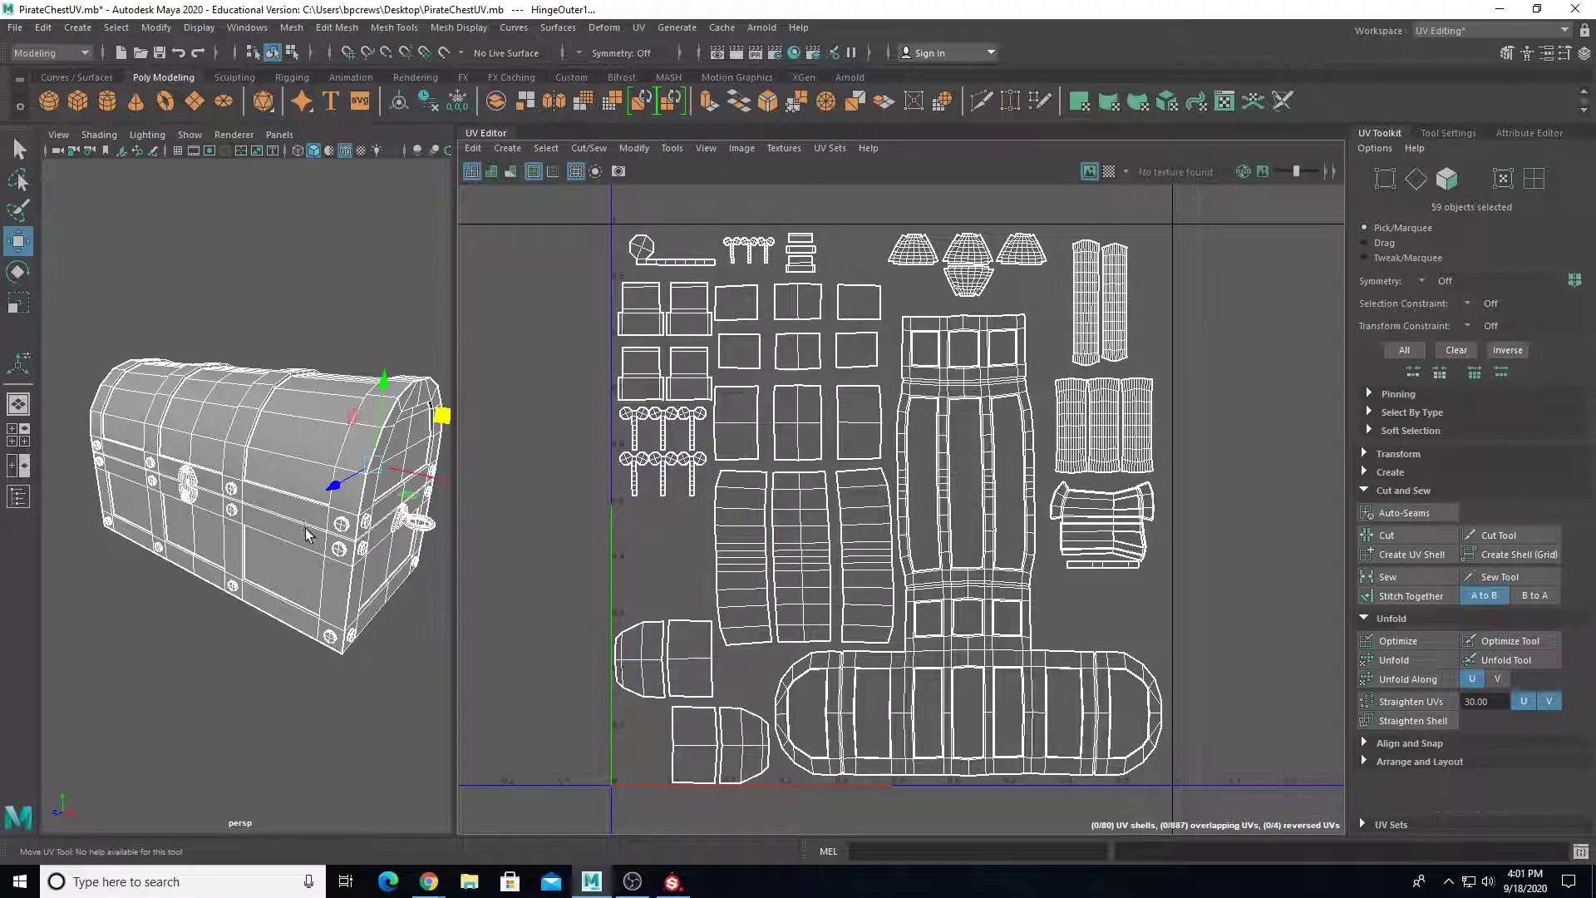
pyautogui.click(1464, 28)
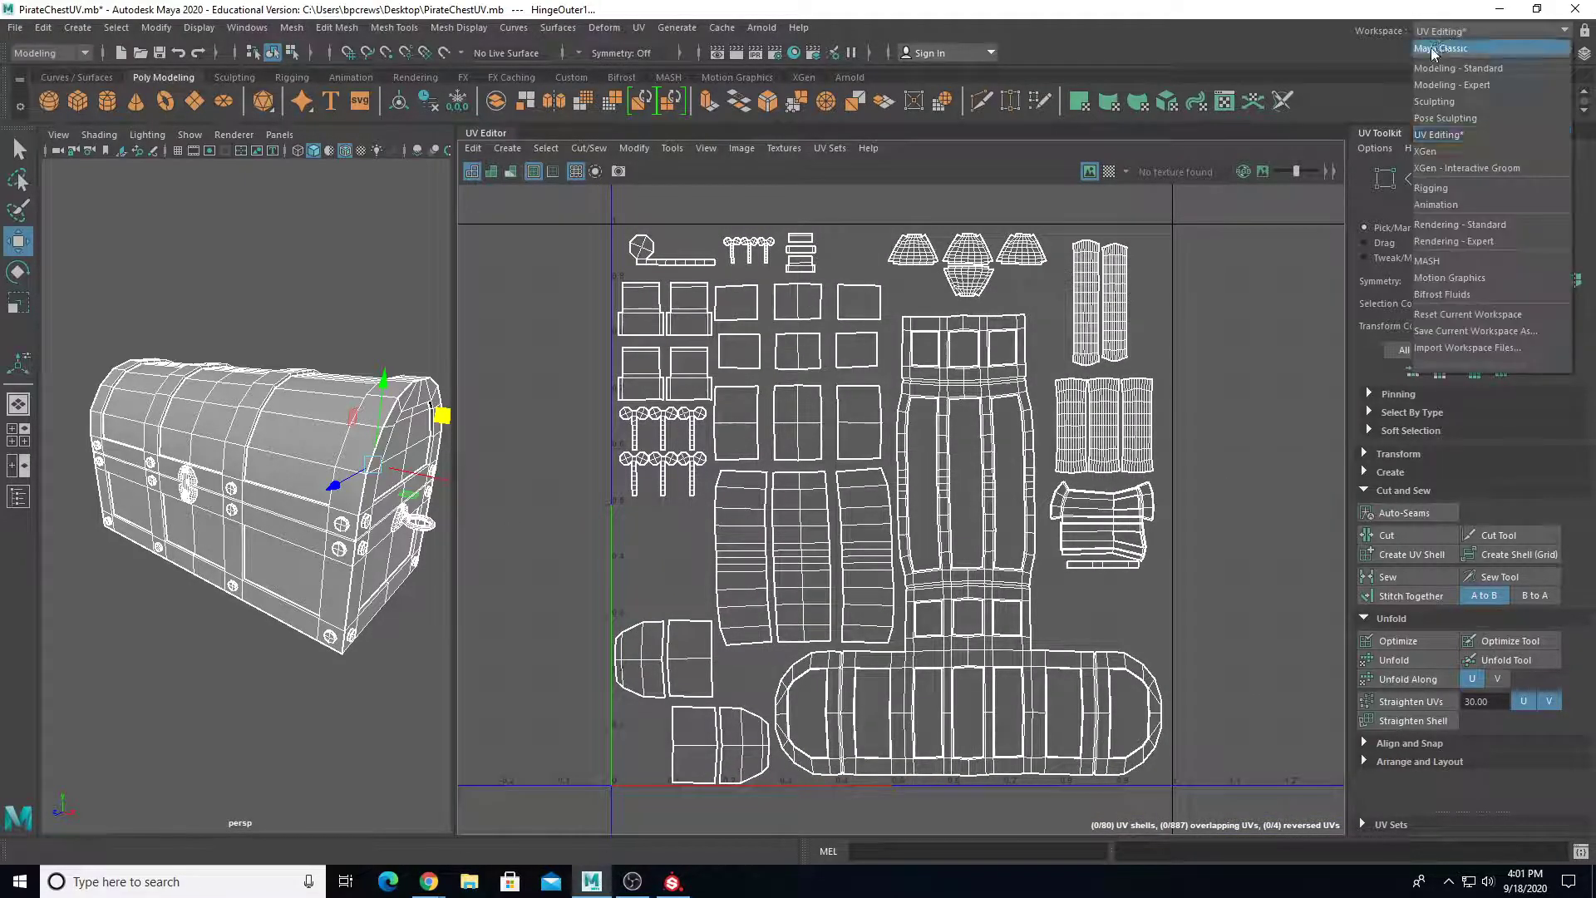
pyautogui.click(1430, 47)
# Show the grid beneath the chest in the perspective viewport
pyautogui.keyDown('alt'); pyautogui.moveTo(819, 406); pyautogui.dragTo(721, 414, button='right'); pyautogui.keyUp('alt')
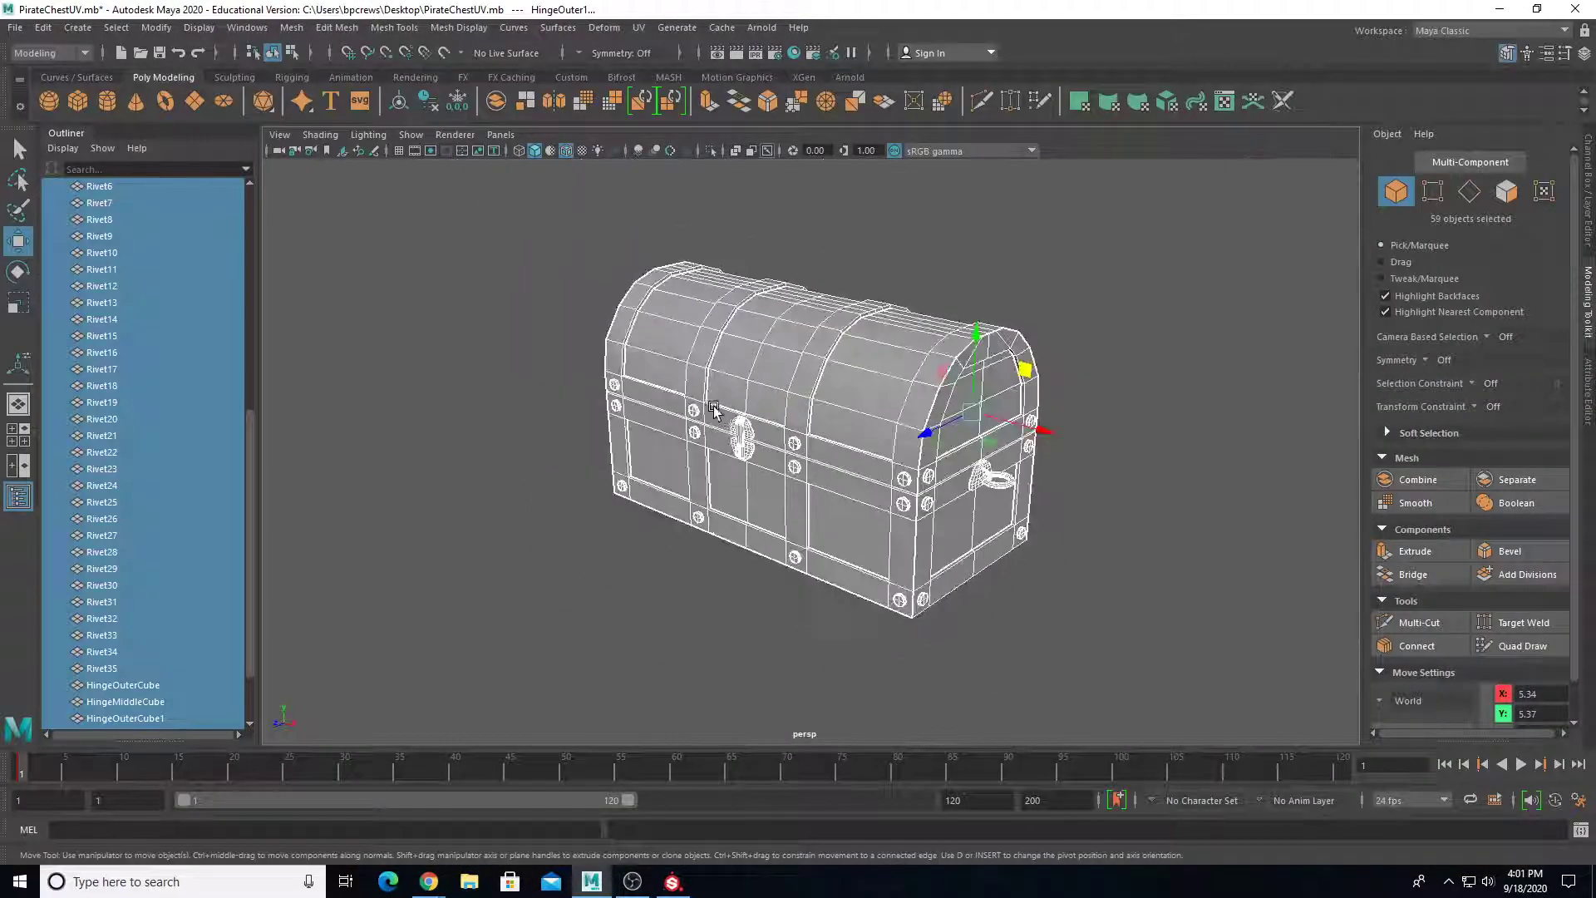
pyautogui.keyDown('alt'); pyautogui.moveTo(720, 415); pyautogui.dragTo(672, 423, button='middle'); pyautogui.keyUp('alt')
pyautogui.click(399, 151)
pyautogui.keyDown('alt'); pyautogui.moveTo(431, 303); pyautogui.dragTo(467, 294); pyautogui.keyUp('alt')
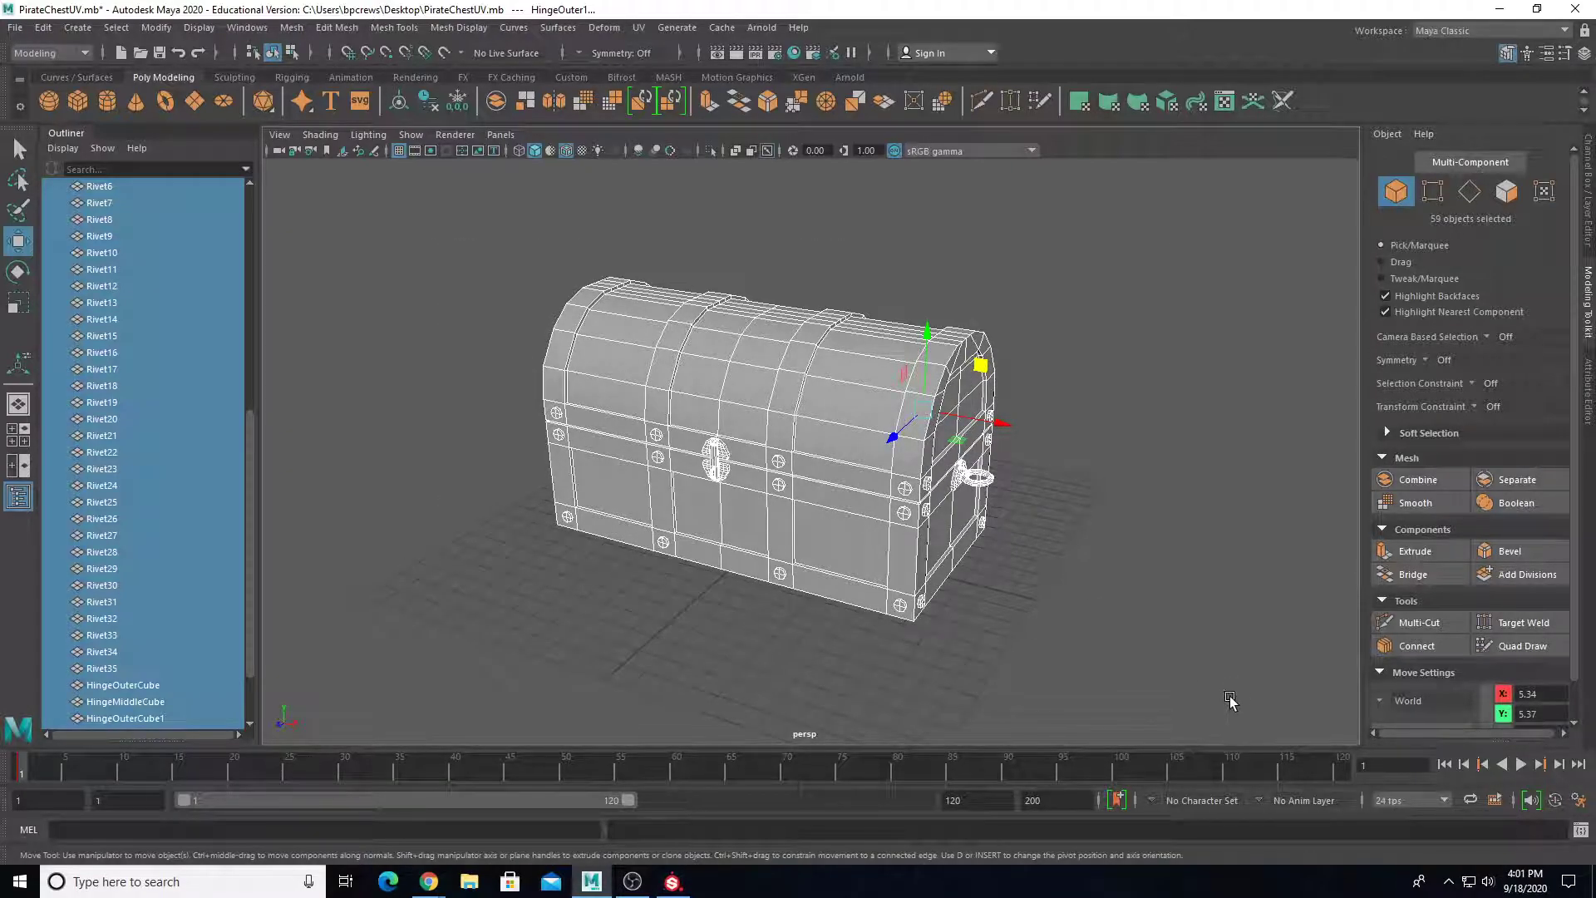
# Delete the construction history of all selected chest objects
pyautogui.click(43, 28)
pyautogui.moveTo(130, 239)
pyautogui.moveTo(164, 220)
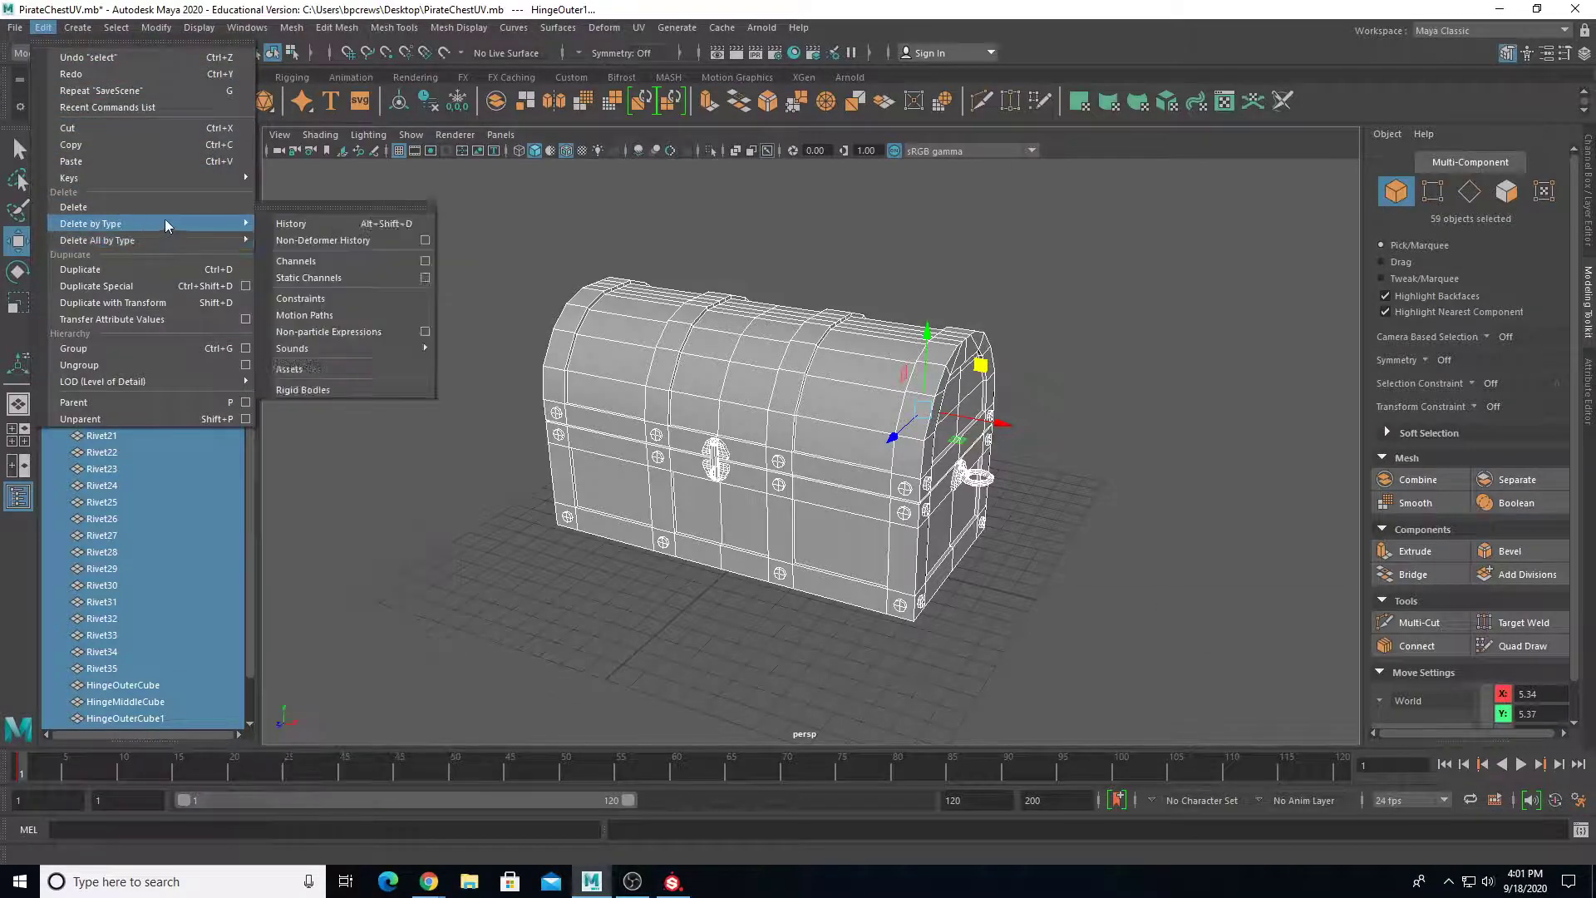
pyautogui.click(287, 224)
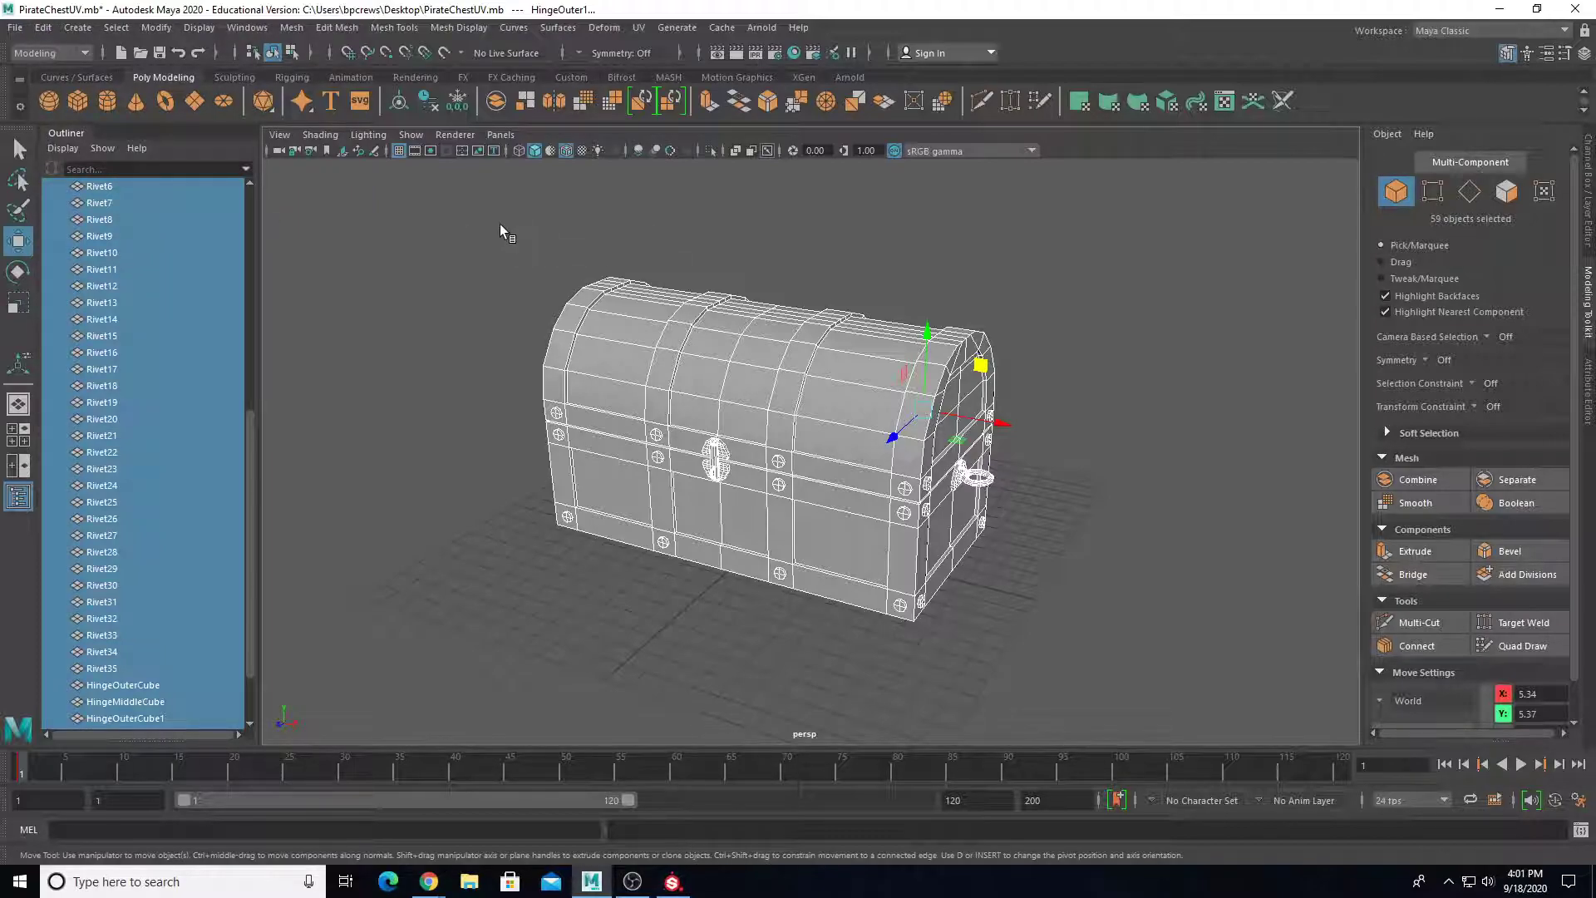
# Start exporting the selected chest parts, creating and opening a Desktop folder named PirateChestTextures as the destination
pyautogui.click(13, 29)
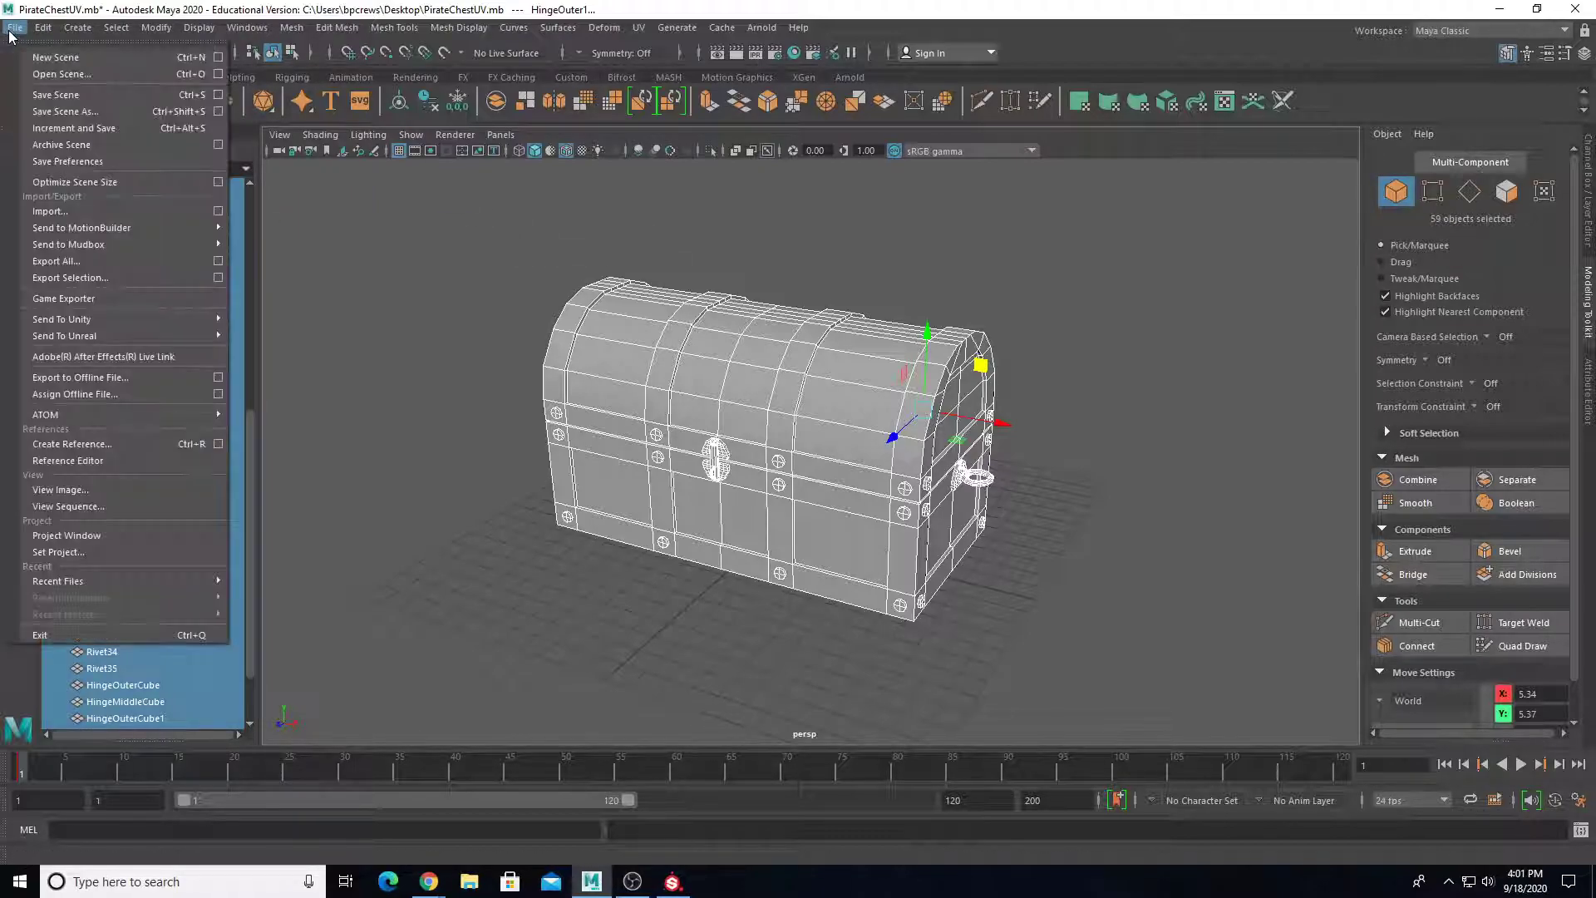
pyautogui.click(66, 279)
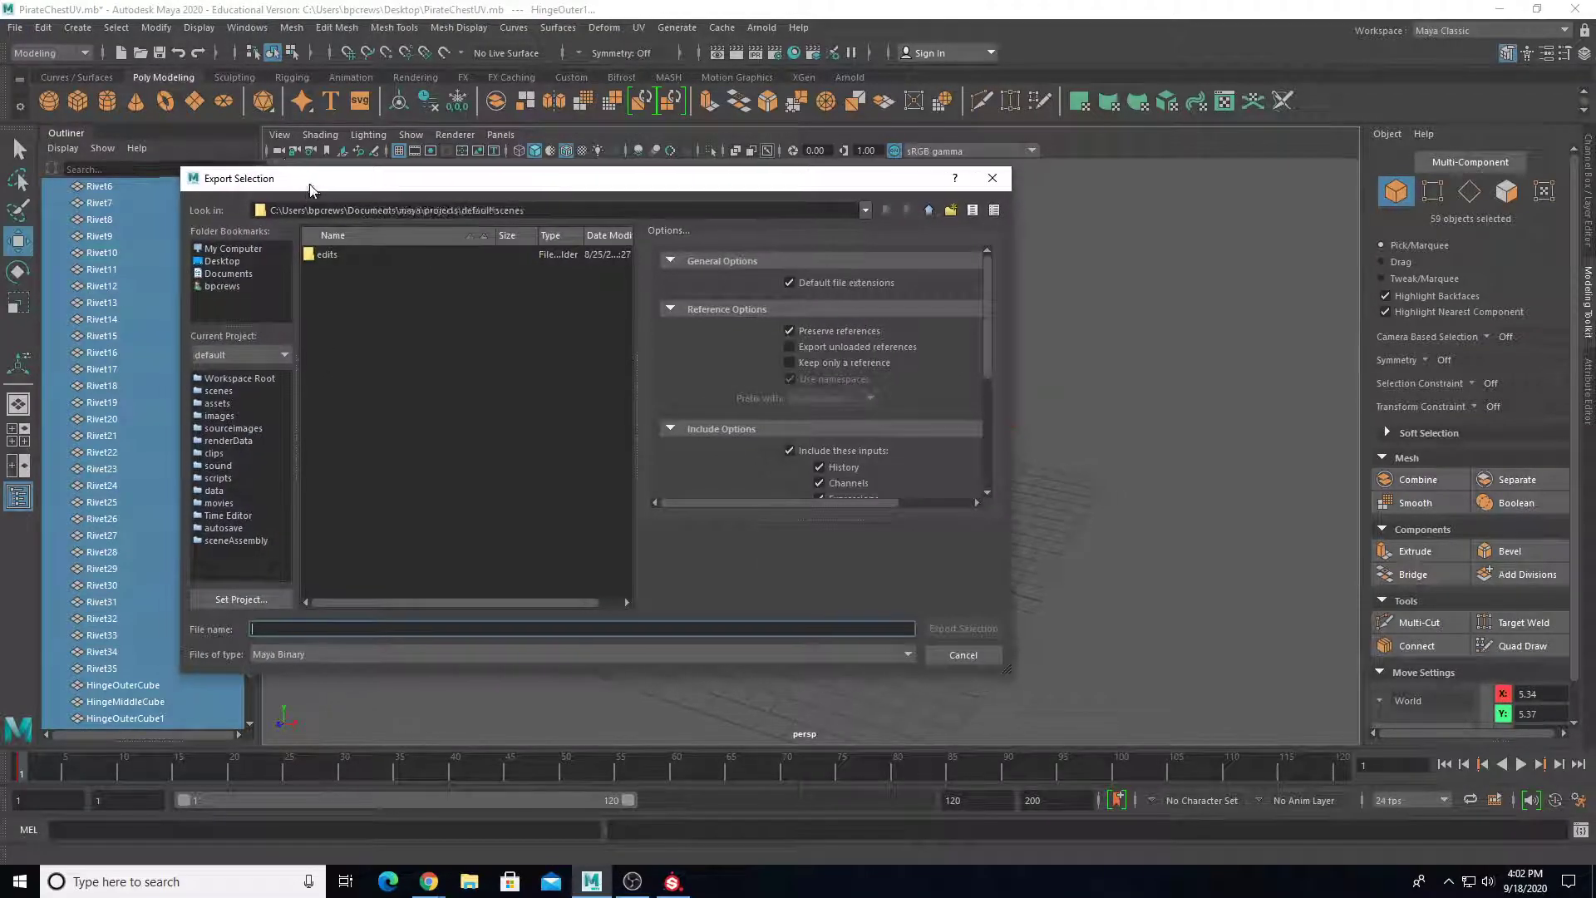
pyautogui.moveTo(305, 190); pyautogui.dragTo(489, 183)
pyautogui.click(398, 255)
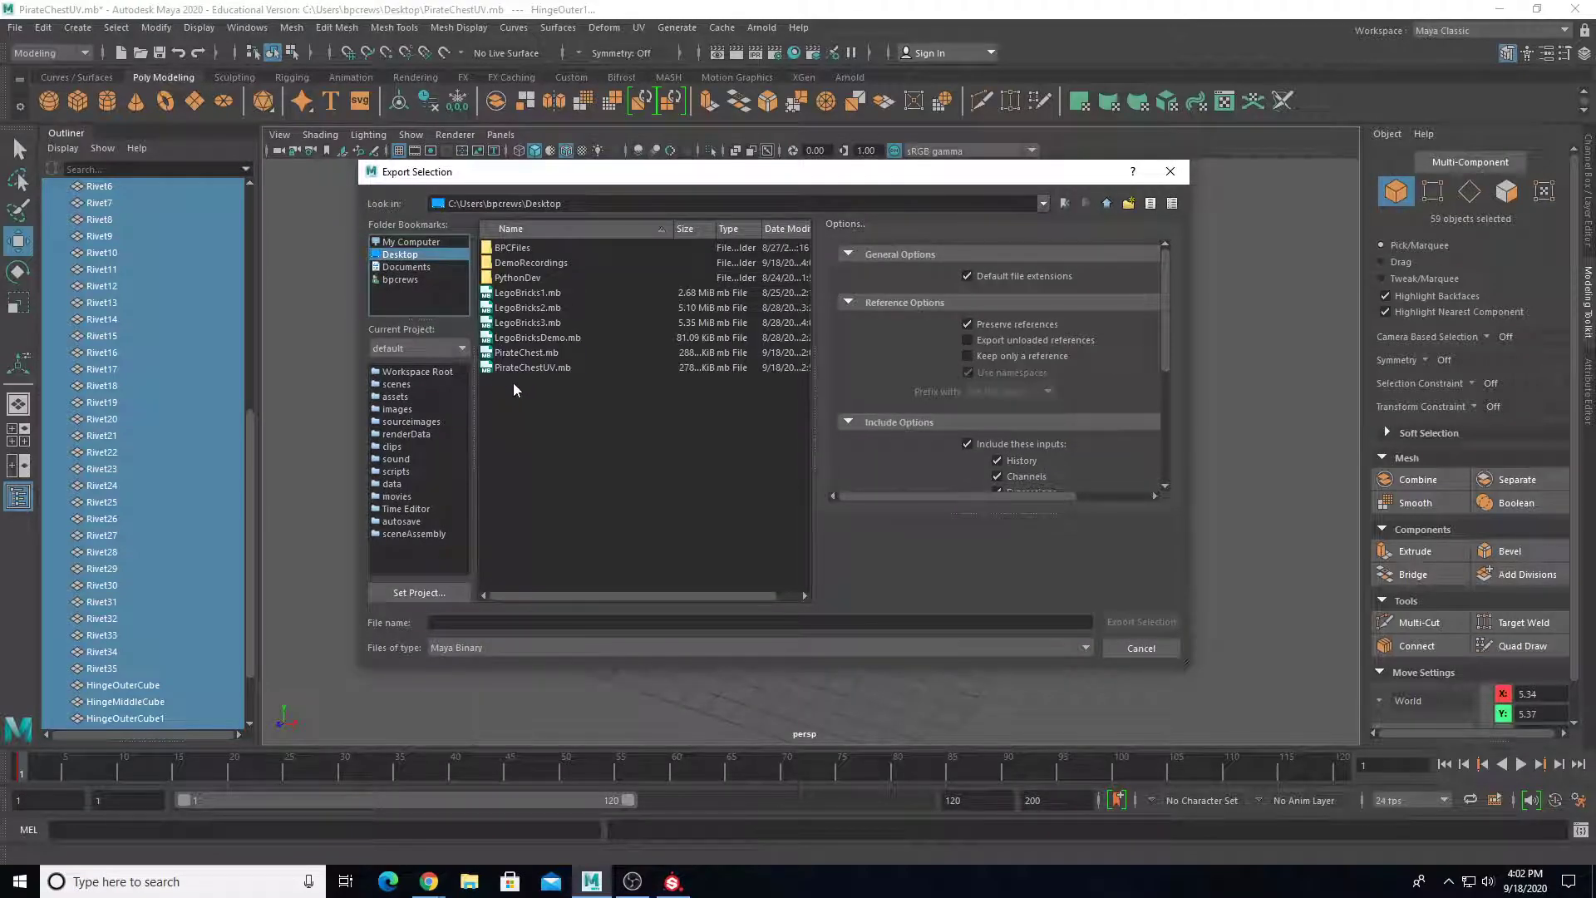
pyautogui.rightClick(513, 389)
pyautogui.click(570, 411)
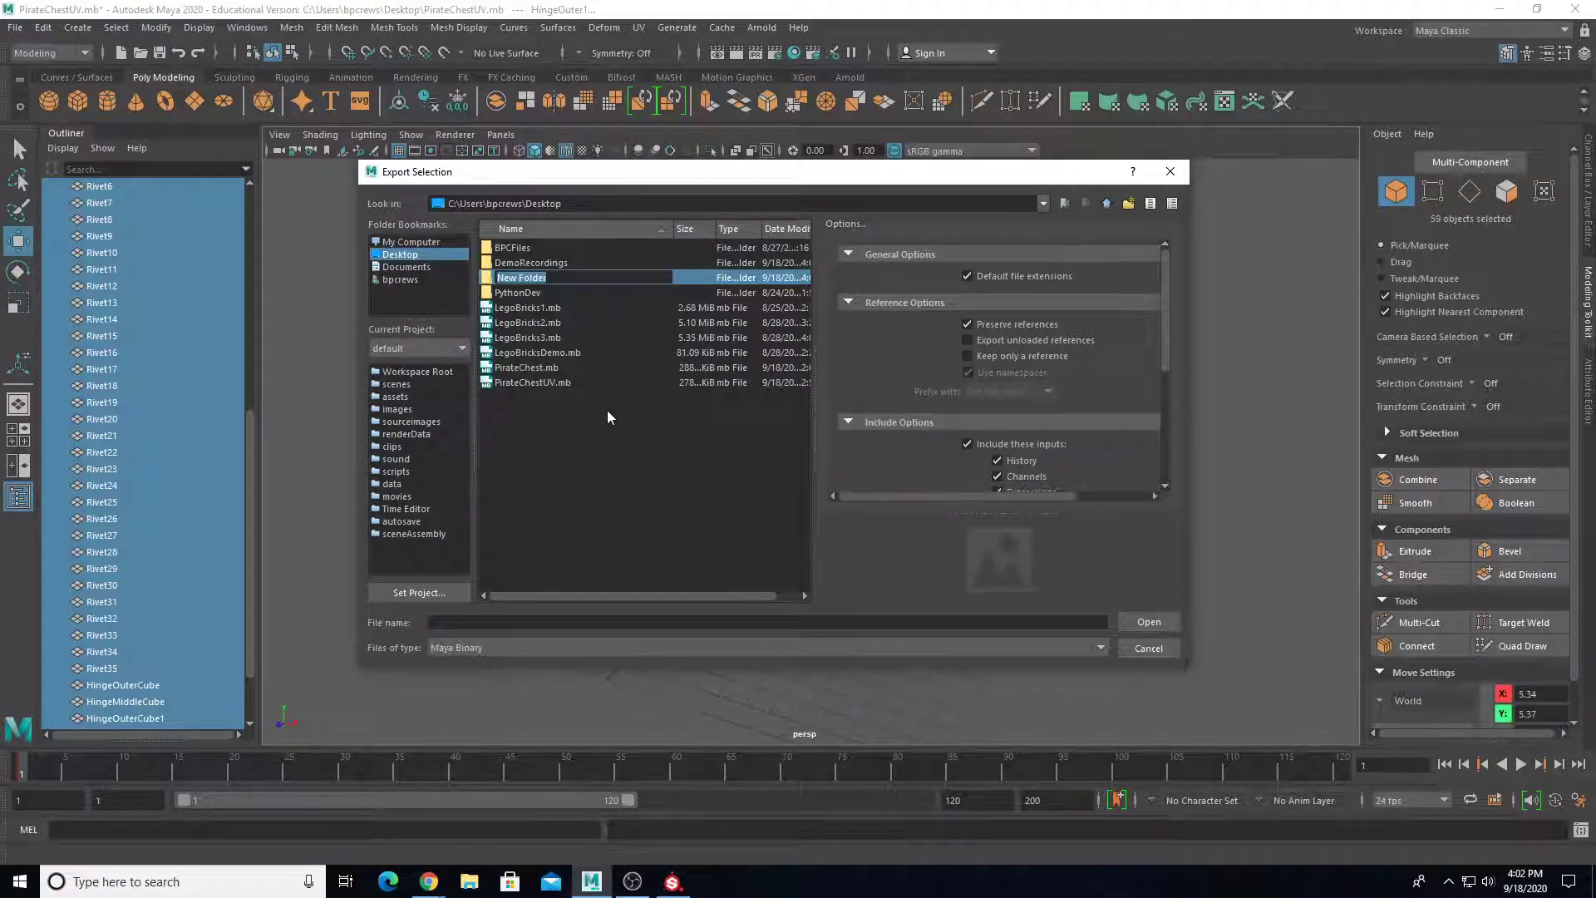
pyautogui.write('PirateChestTextures')
pyautogui.press('Return')
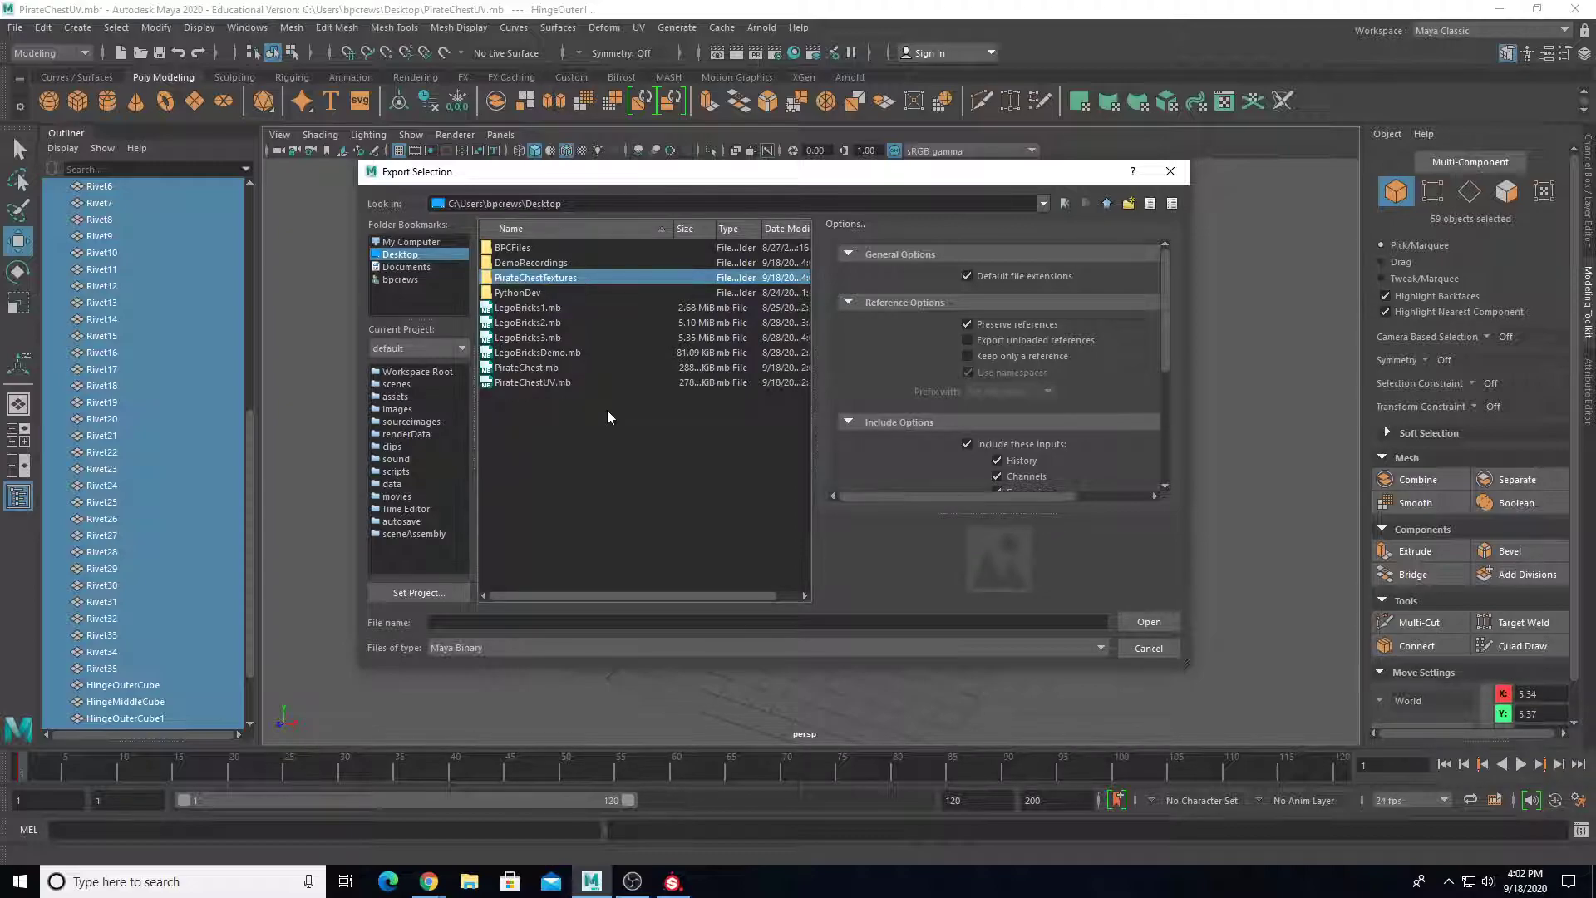
pyautogui.doubleClick(523, 277)
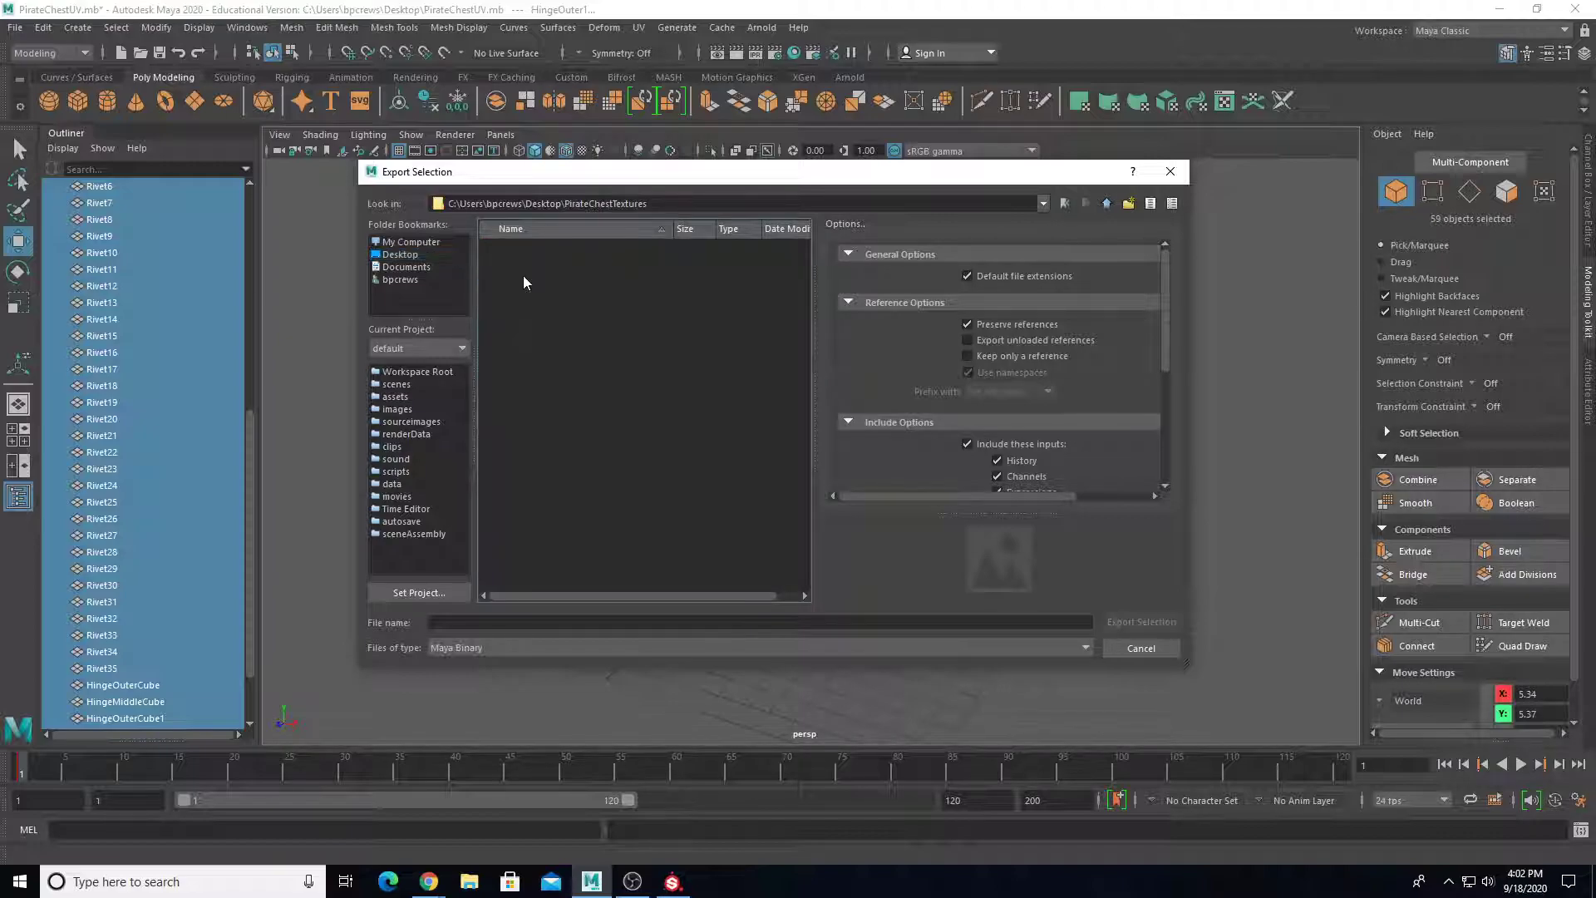
# Name the export file ChestExport and set its file type to FBX export
pyautogui.click(487, 625)
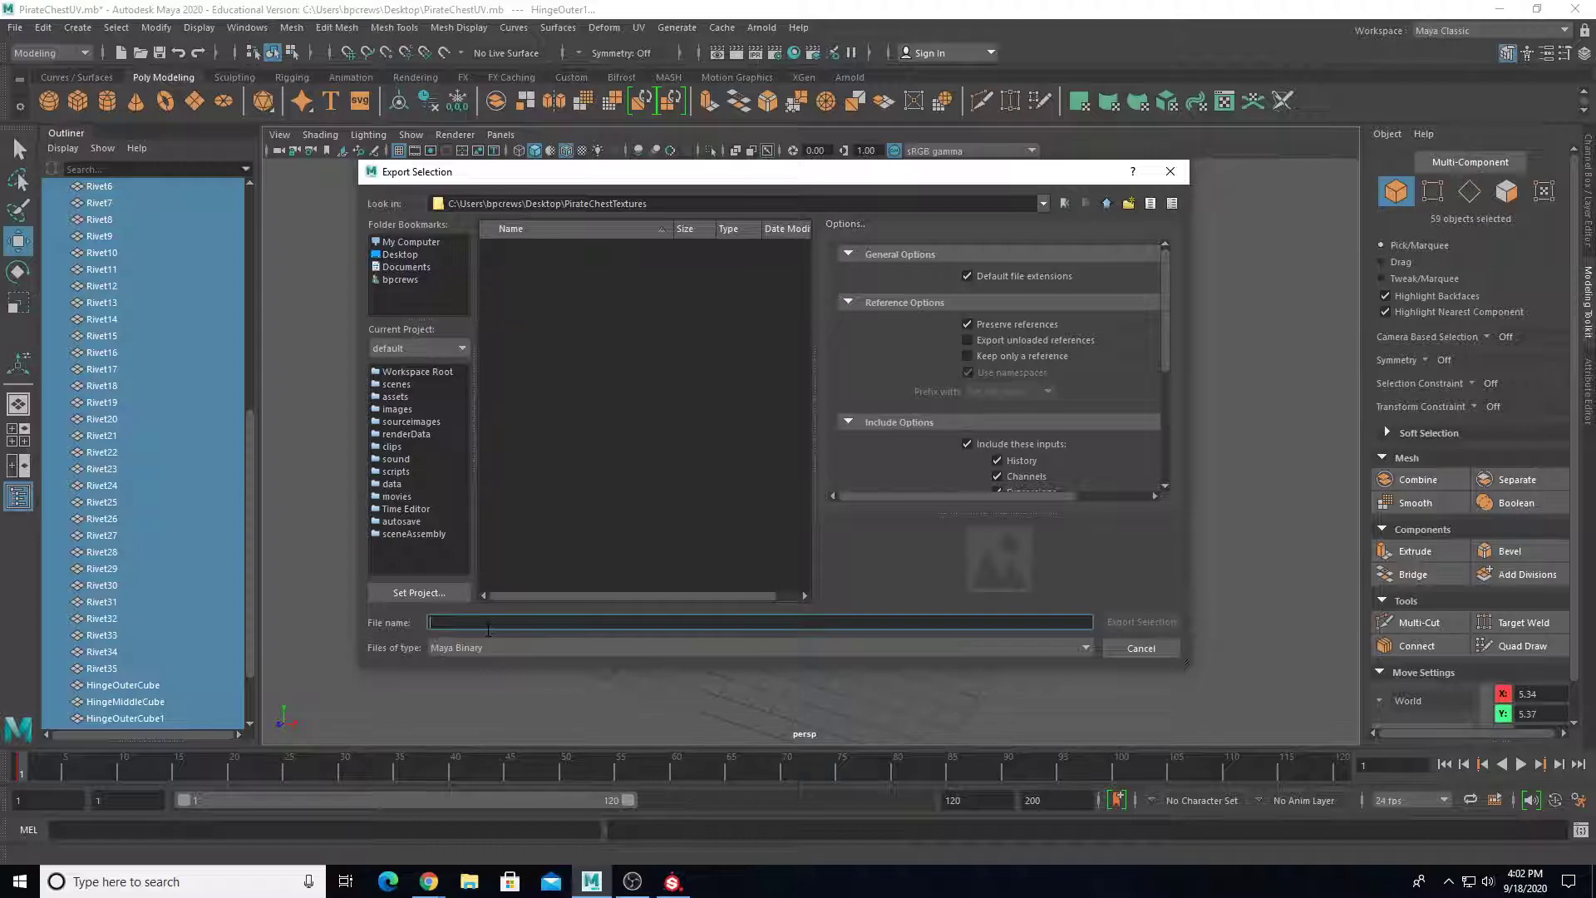
pyautogui.write('ChestExport')
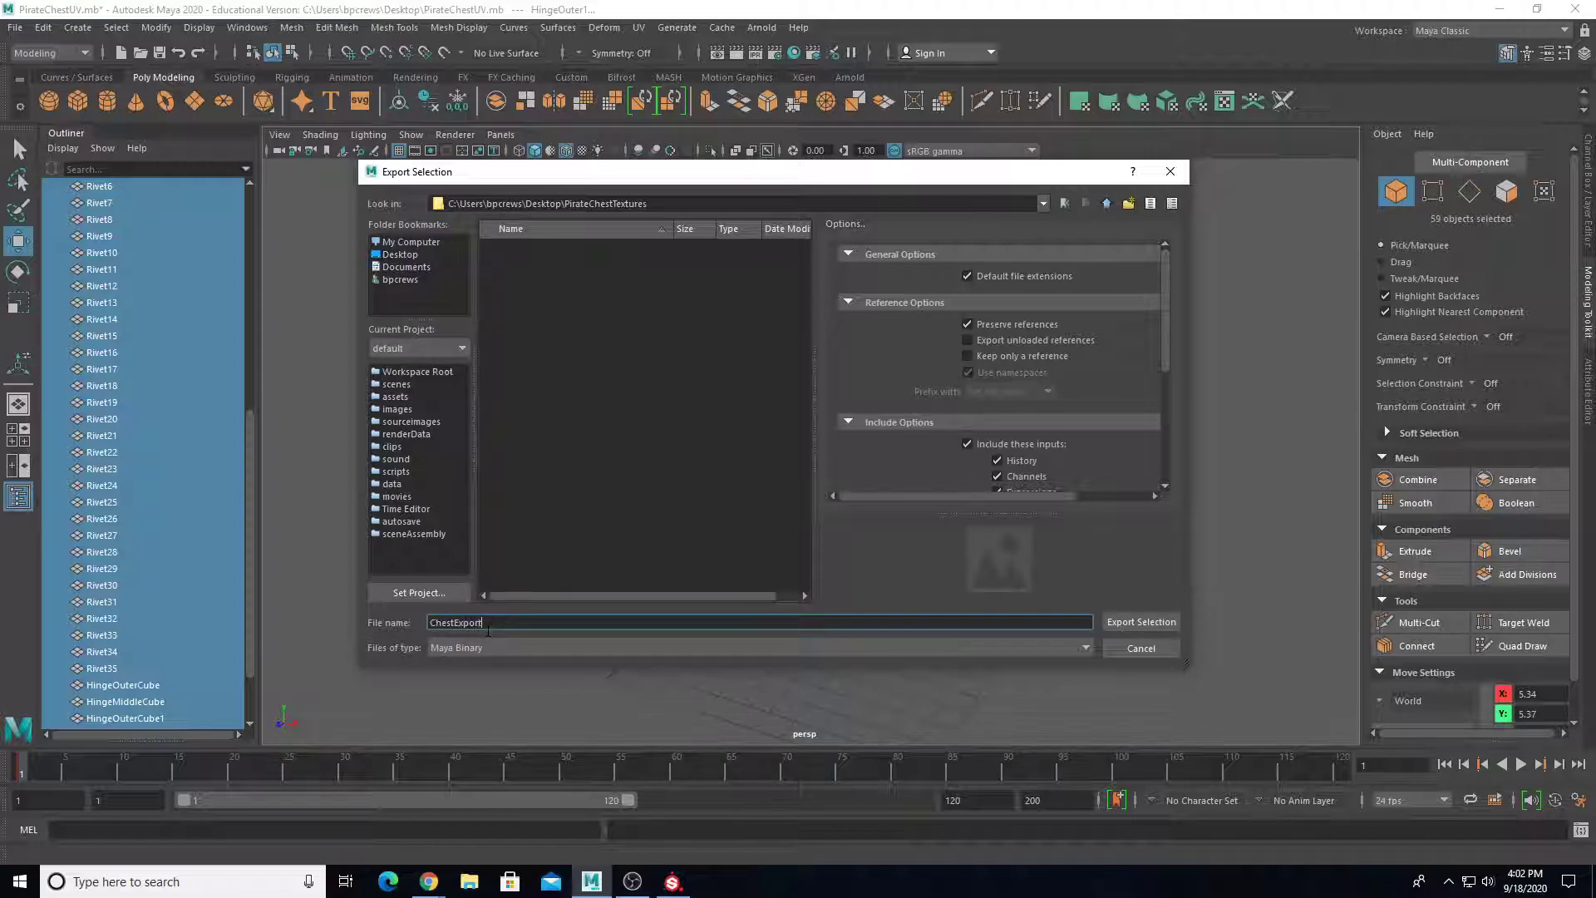
pyautogui.click(446, 647)
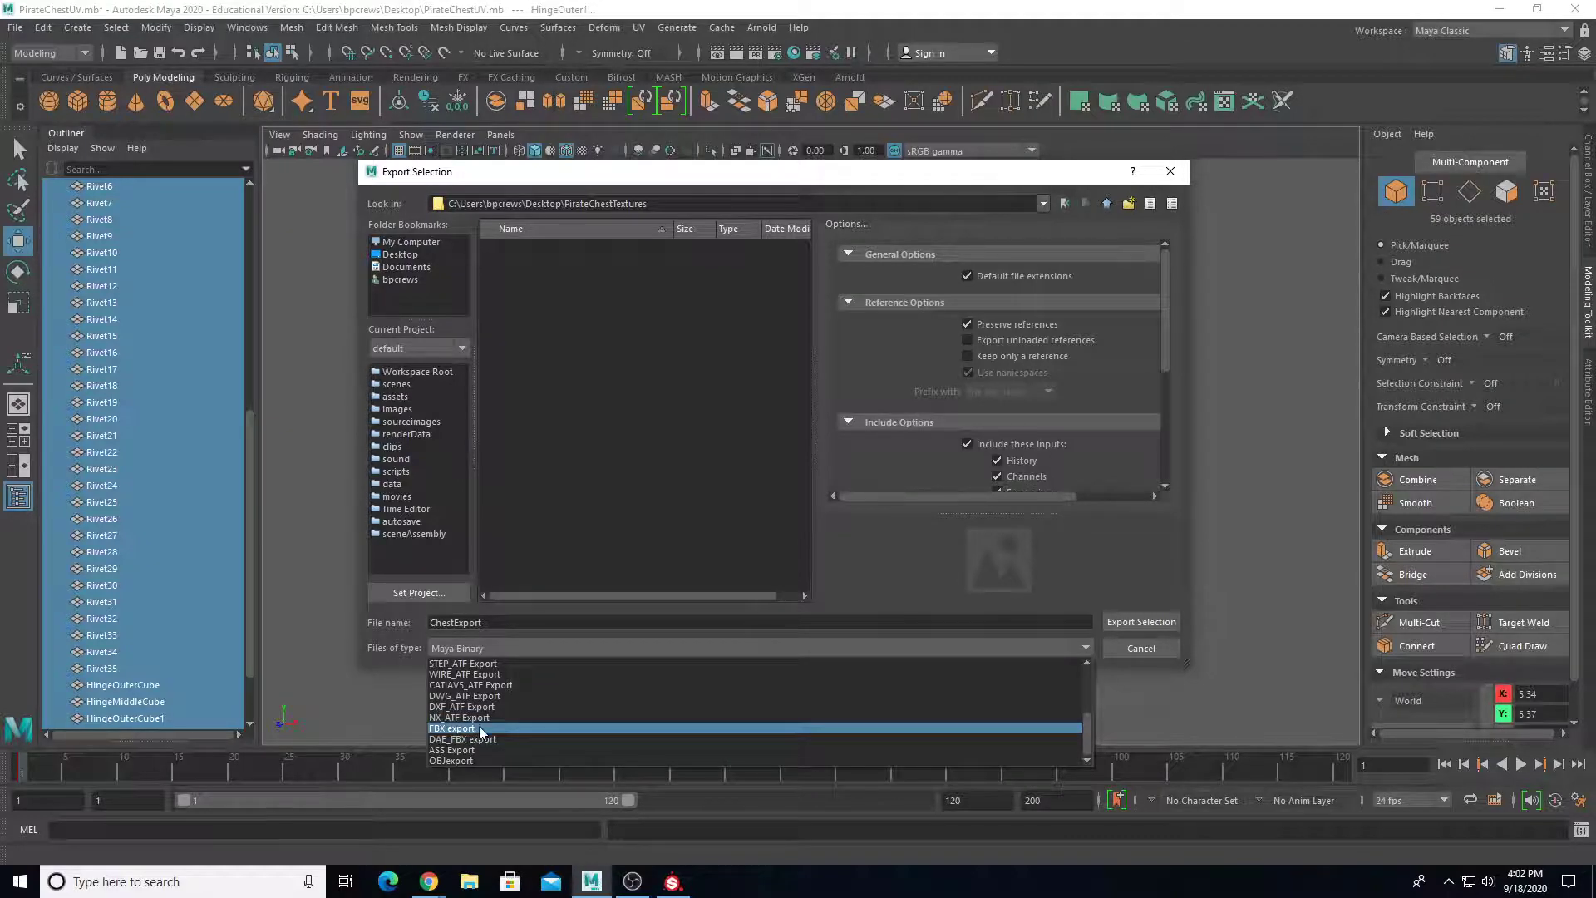
pyautogui.click(479, 728)
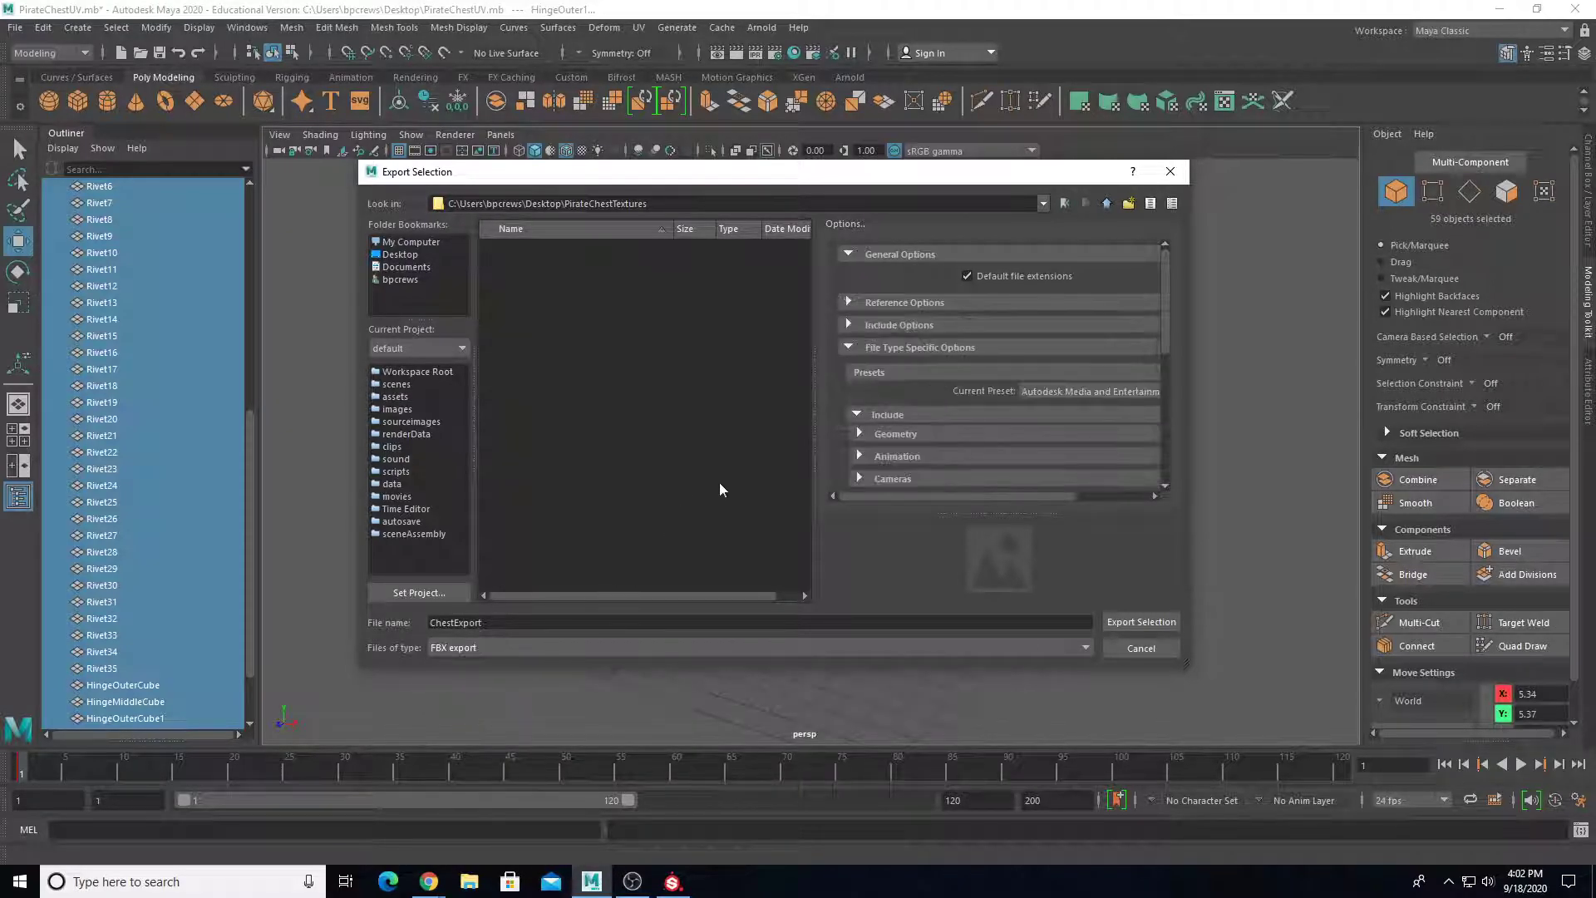
# Enable Smoothing Groups in the FBX geometry options
pyautogui.click(860, 434)
pyautogui.scroll(-2, 1024, 396)
pyautogui.click(1054, 353)
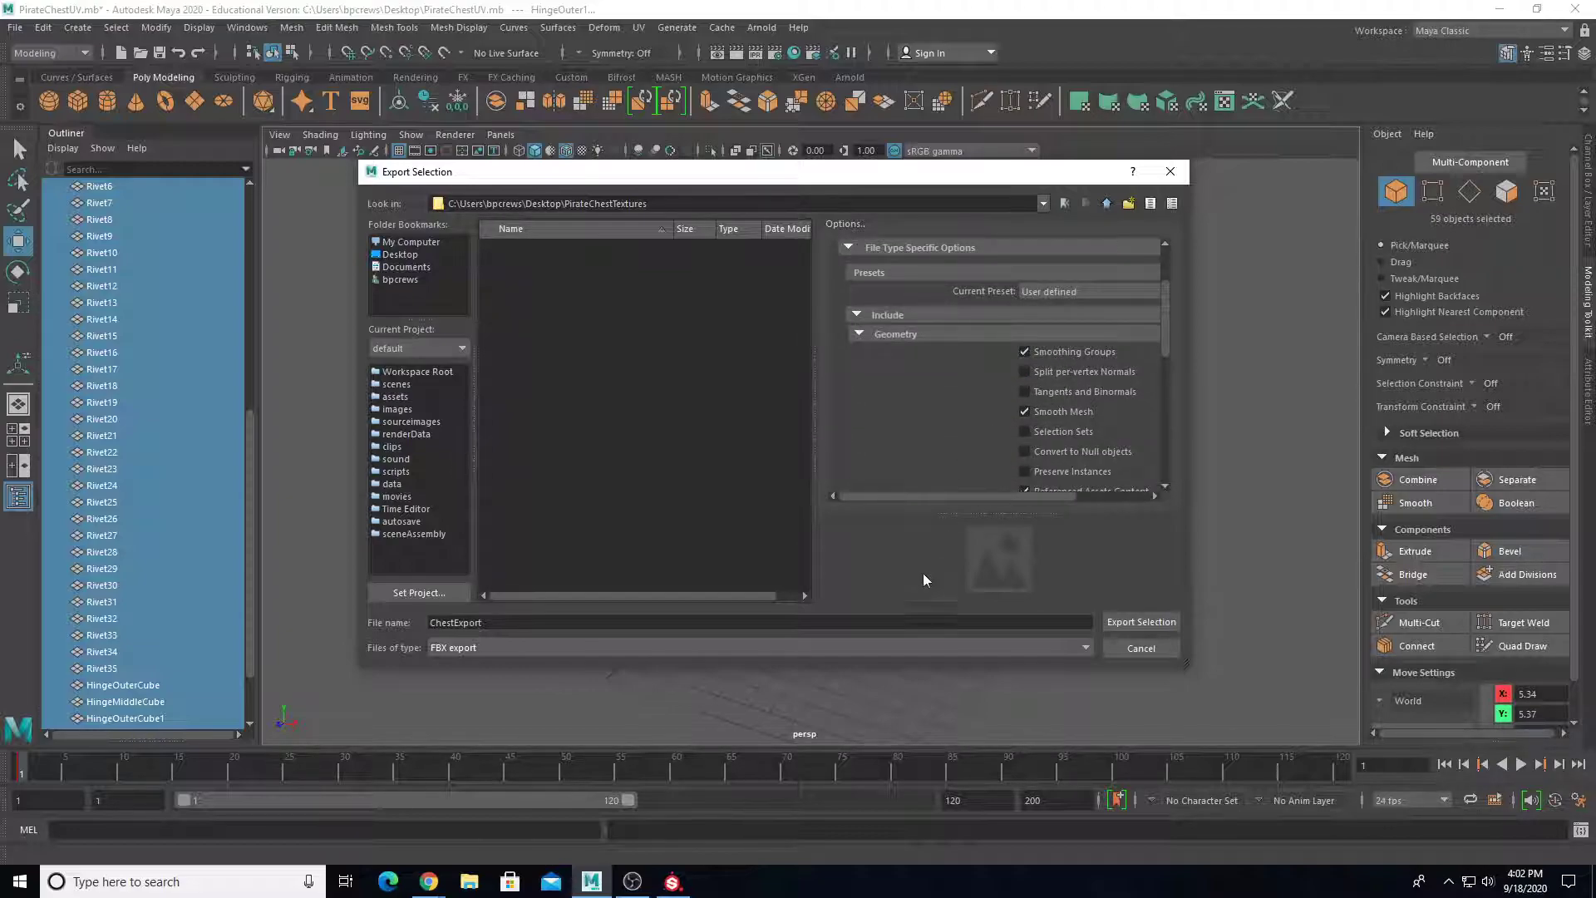
# Look at the options of the OBJexport file type and return the file type to FBX export
pyautogui.click(572, 647)
pyautogui.click(447, 756)
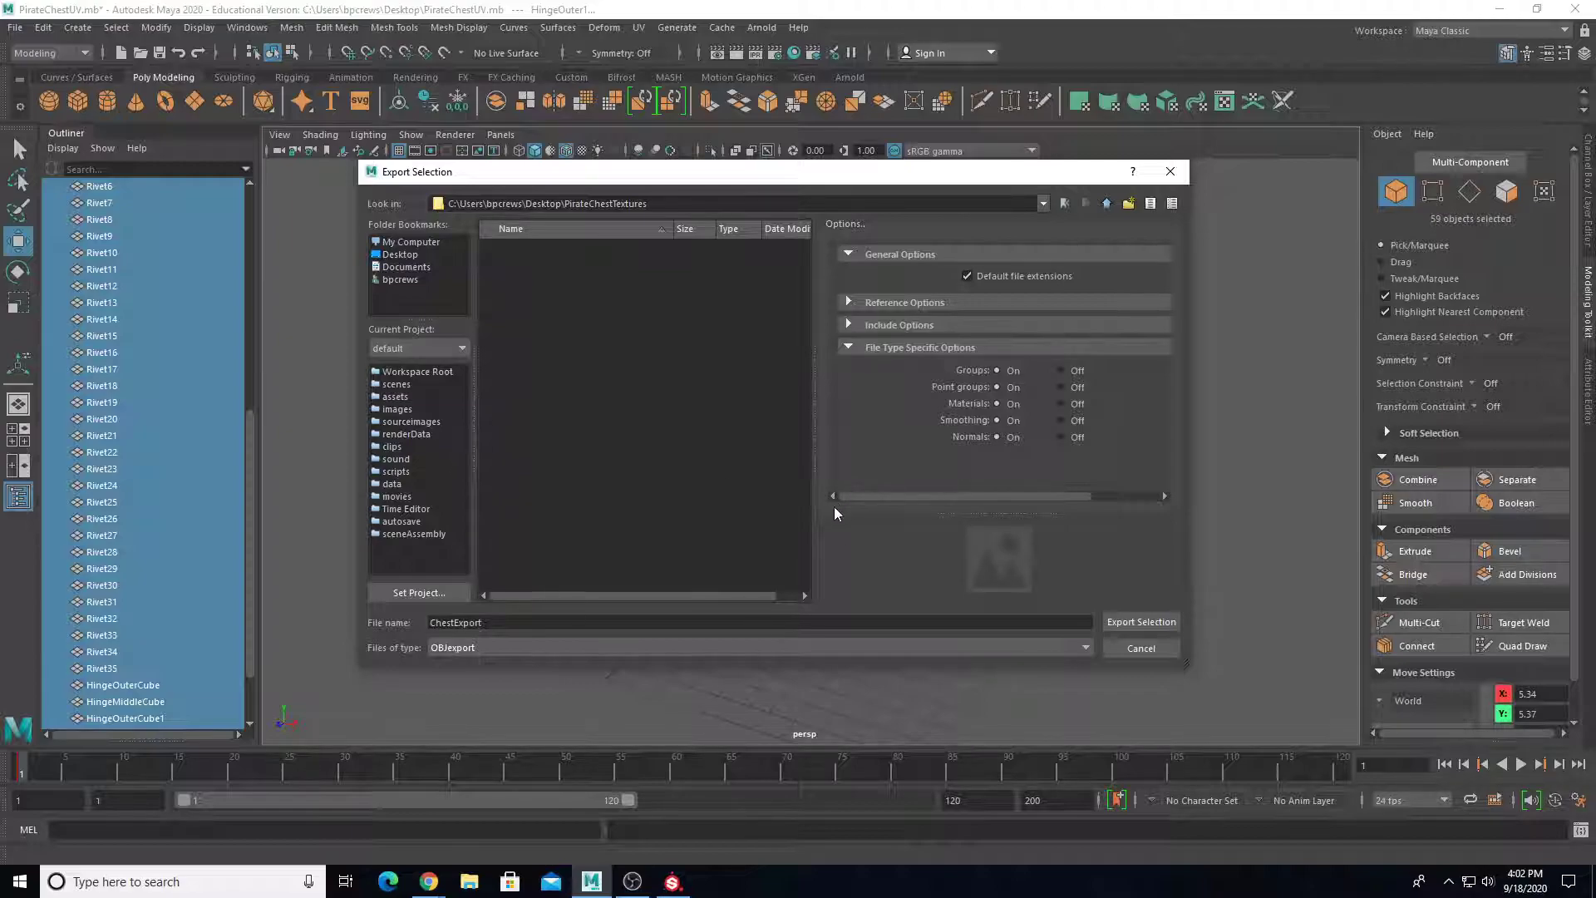
pyautogui.click(705, 647)
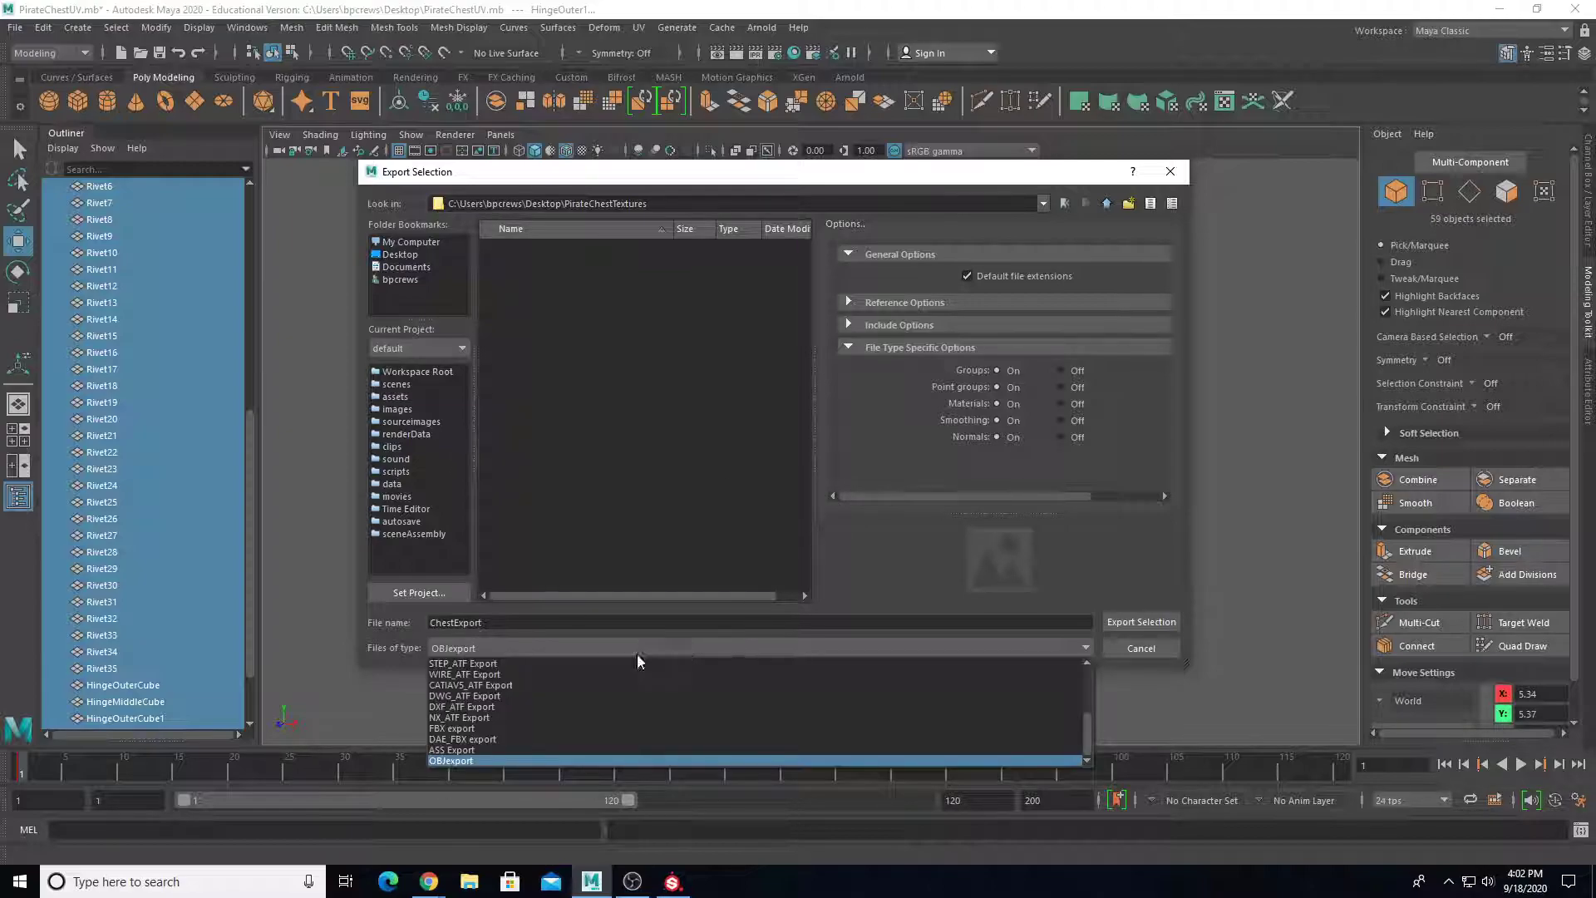
pyautogui.click(474, 726)
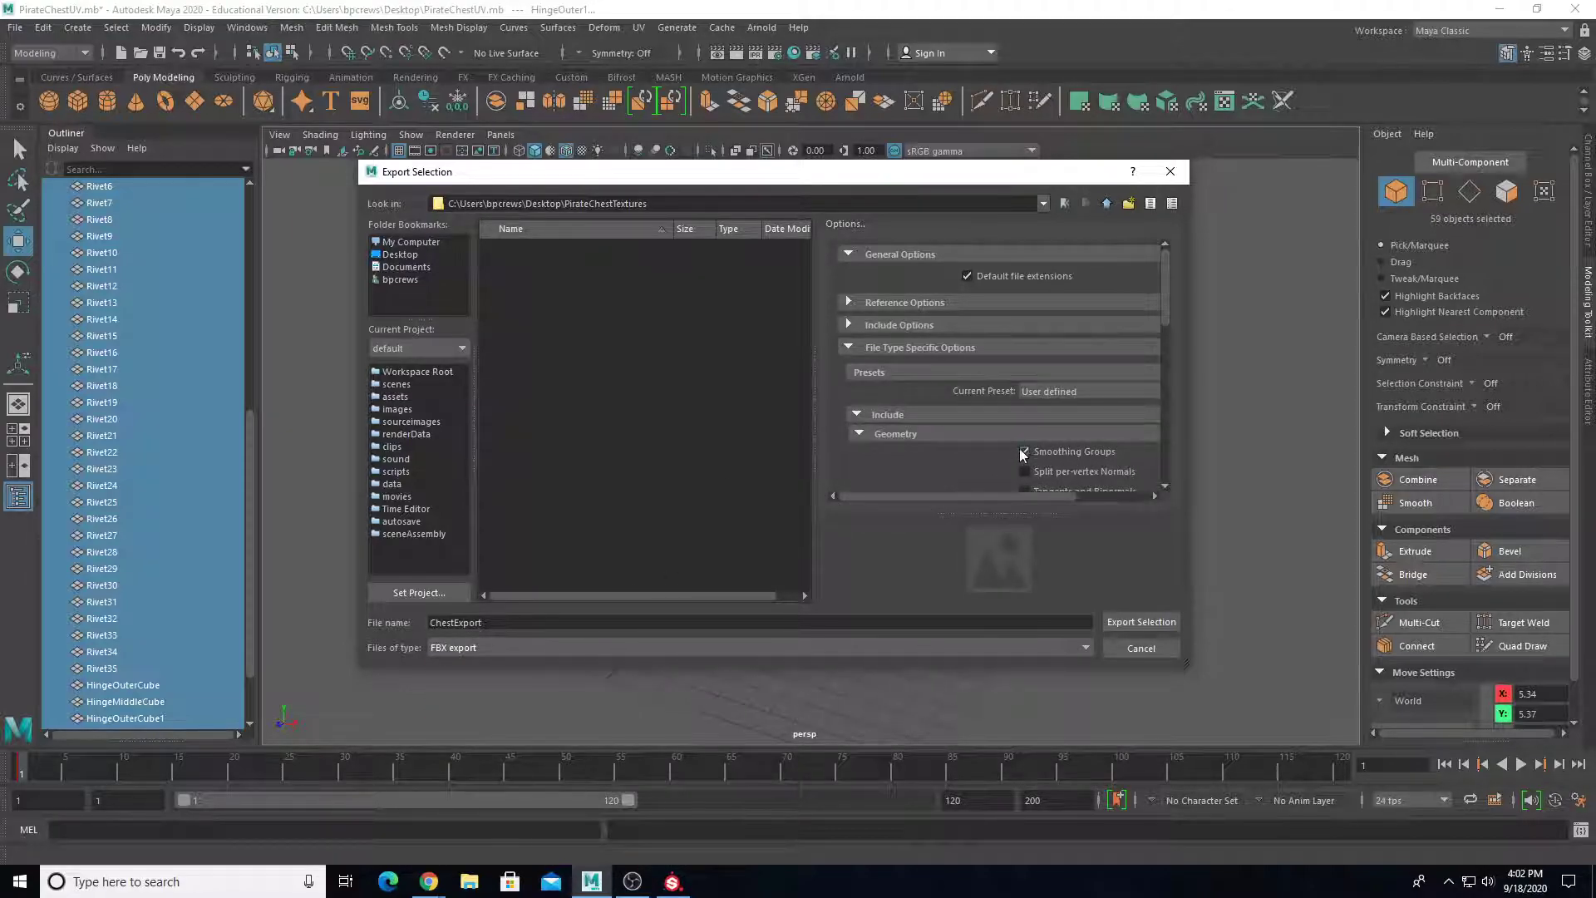
# Export the selected chest parts and switch to Substance Painter
pyautogui.click(1142, 624)
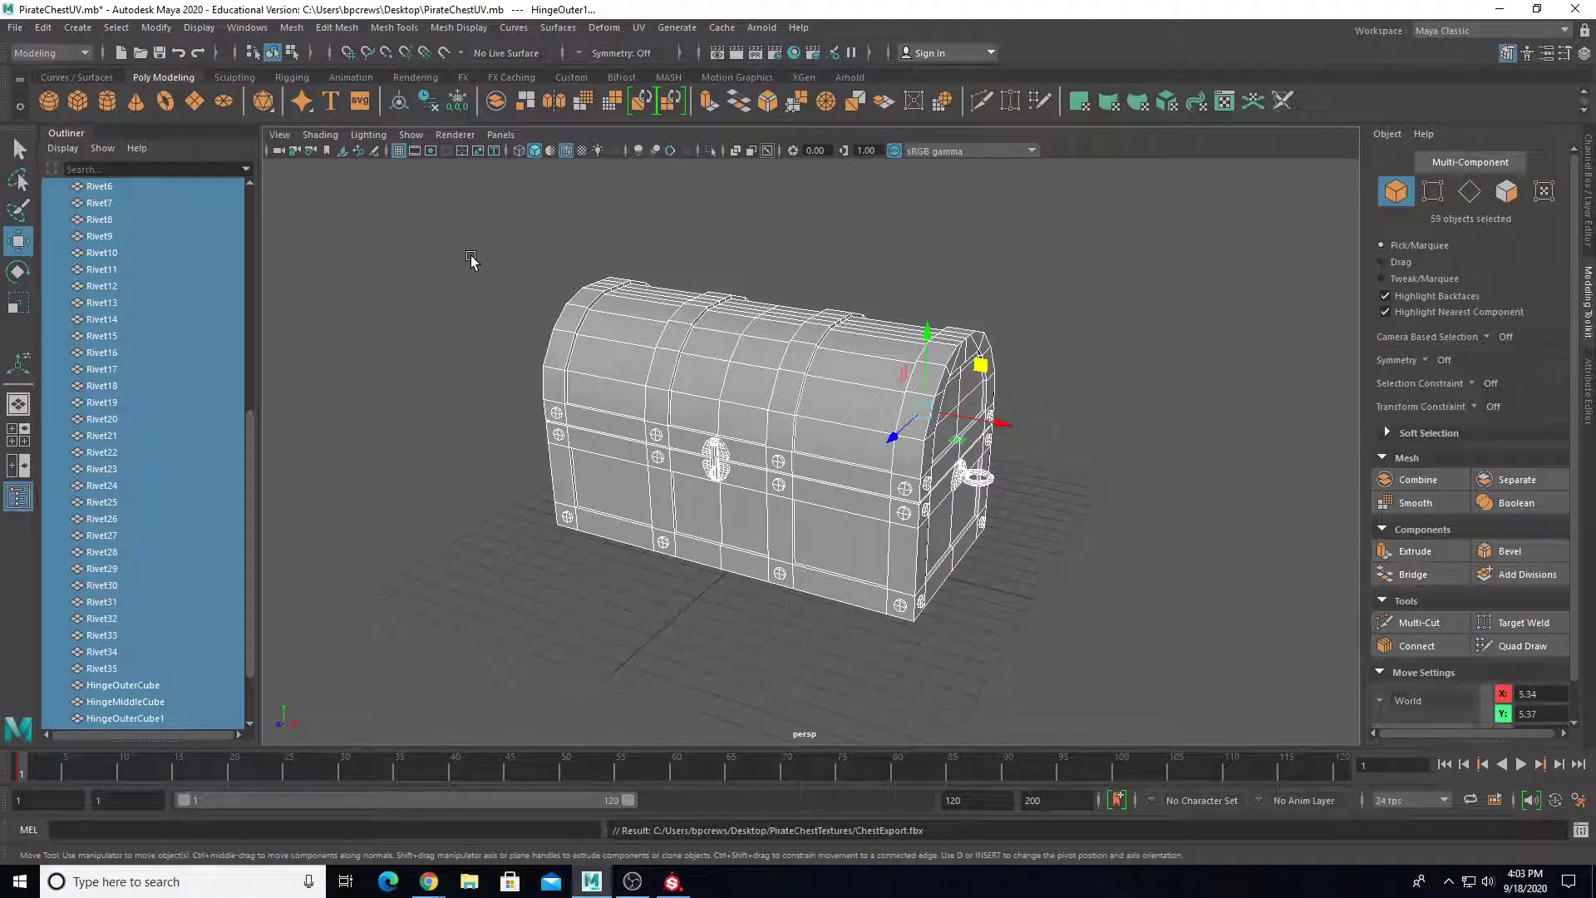
pyautogui.click(673, 883)
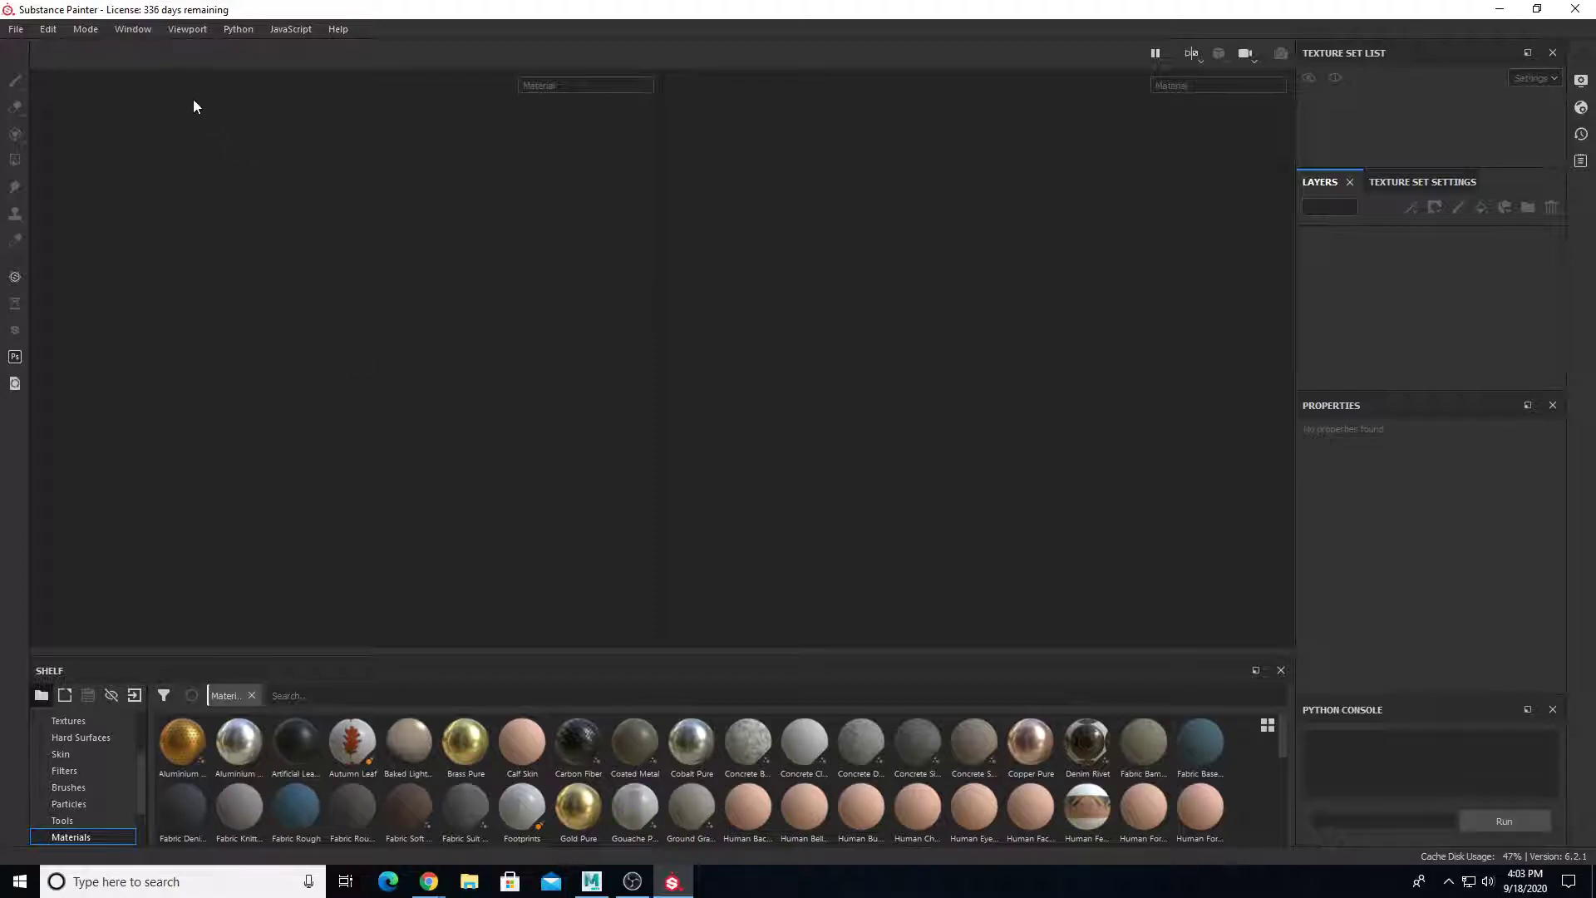
# Start a new project using the PBR - Metallic Roughness (allegorithmic) template
pyautogui.click(20, 30)
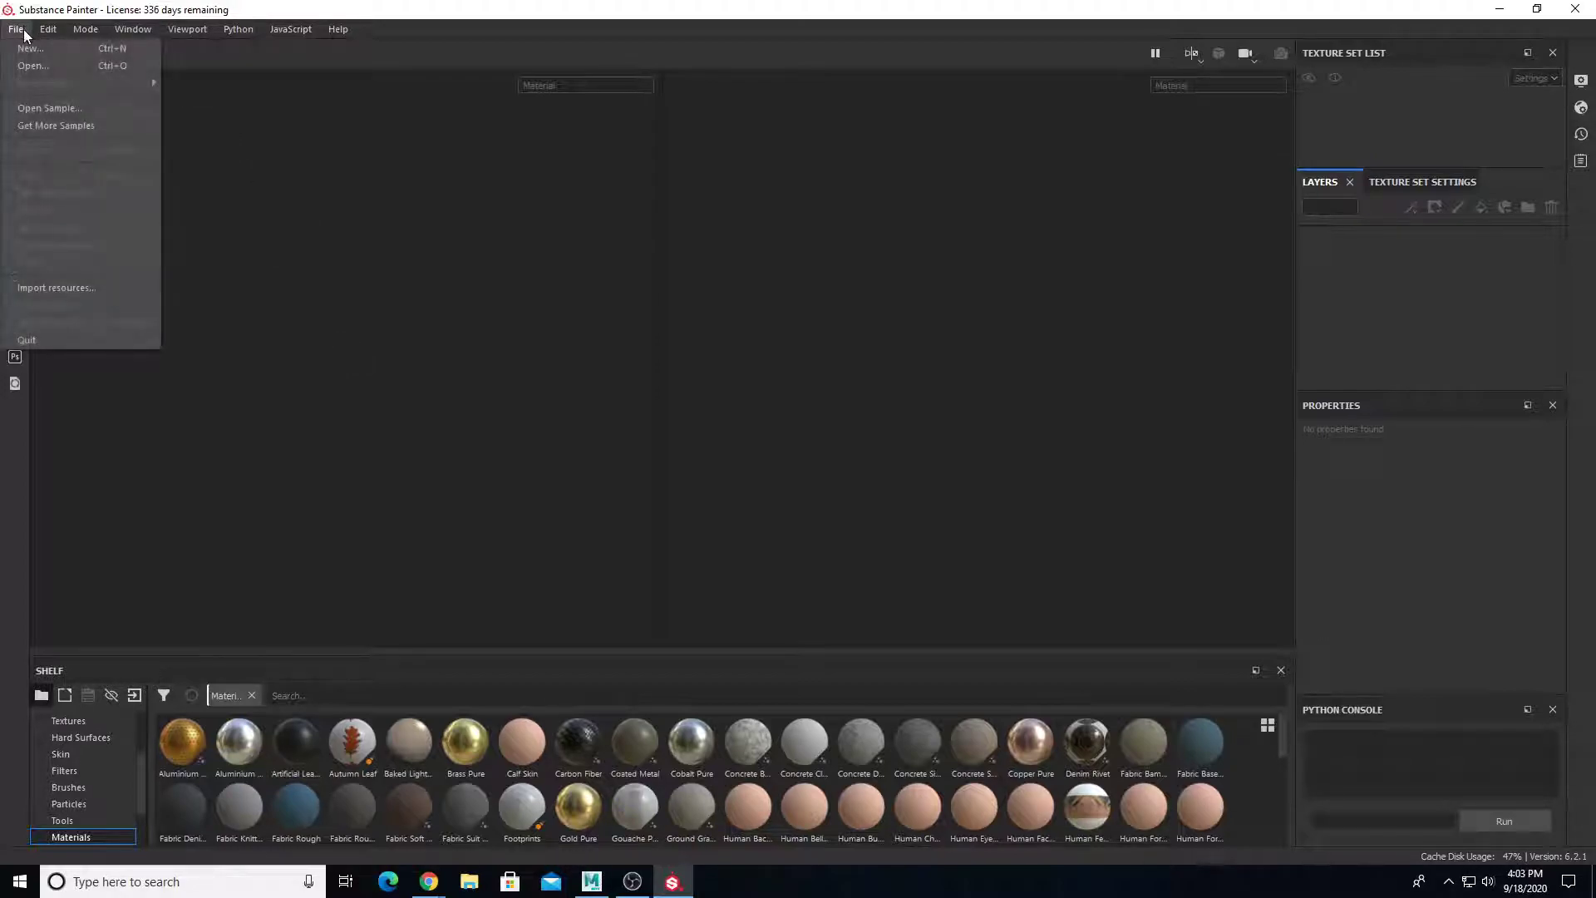
pyautogui.click(28, 48)
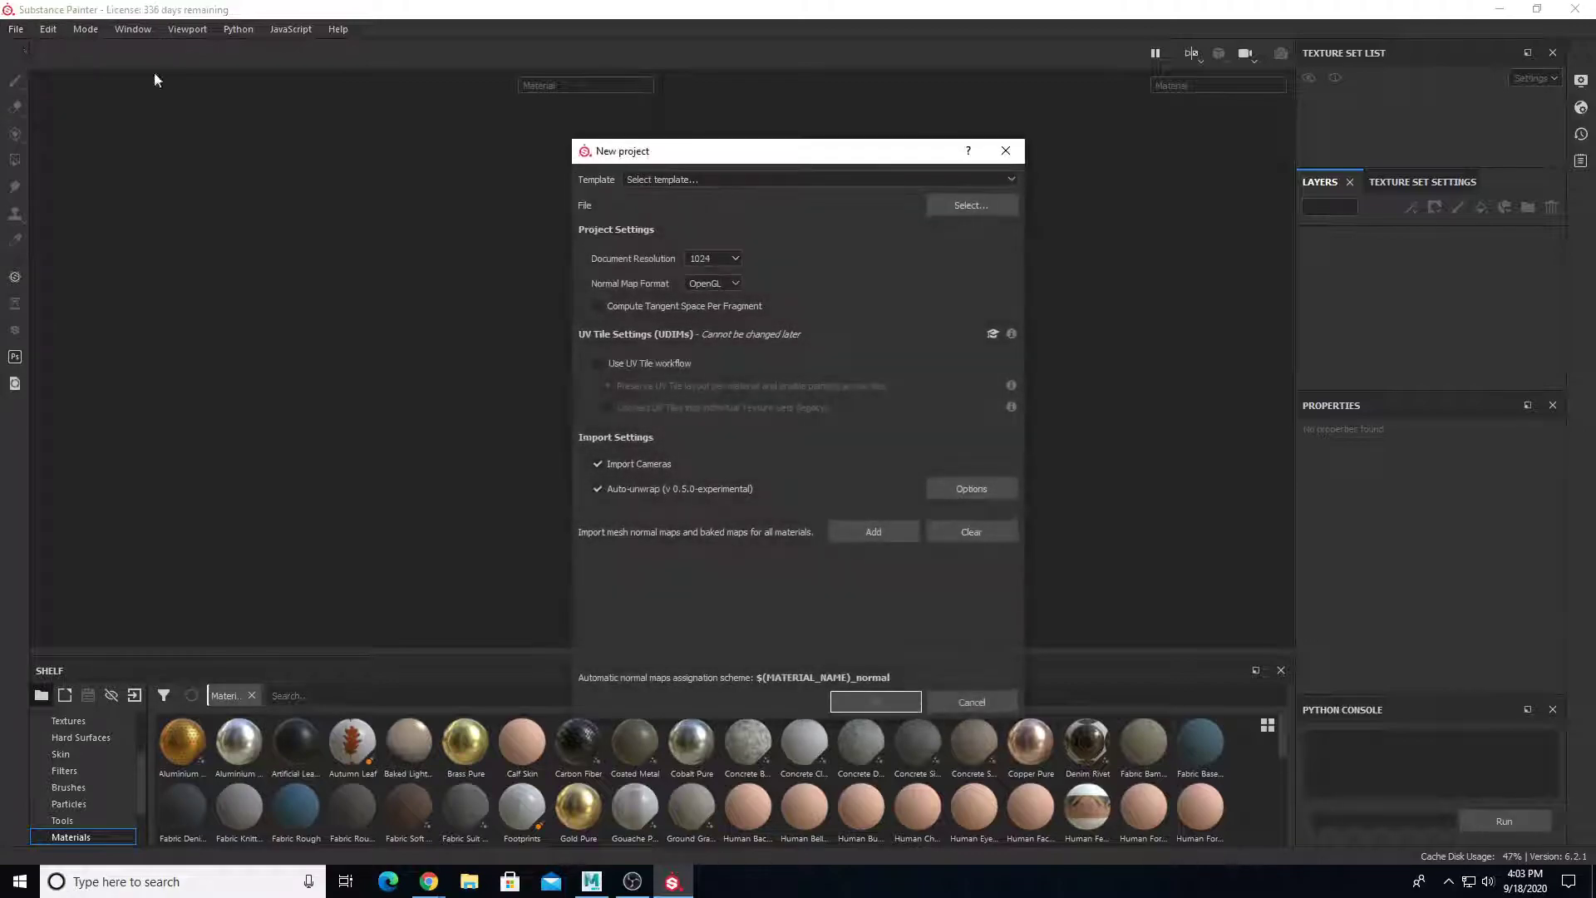
pyautogui.moveTo(620, 155)
pyautogui.mouseDown()
pyautogui.moveTo(678, 172)
pyautogui.moveTo(615, 154)
pyautogui.mouseUp()
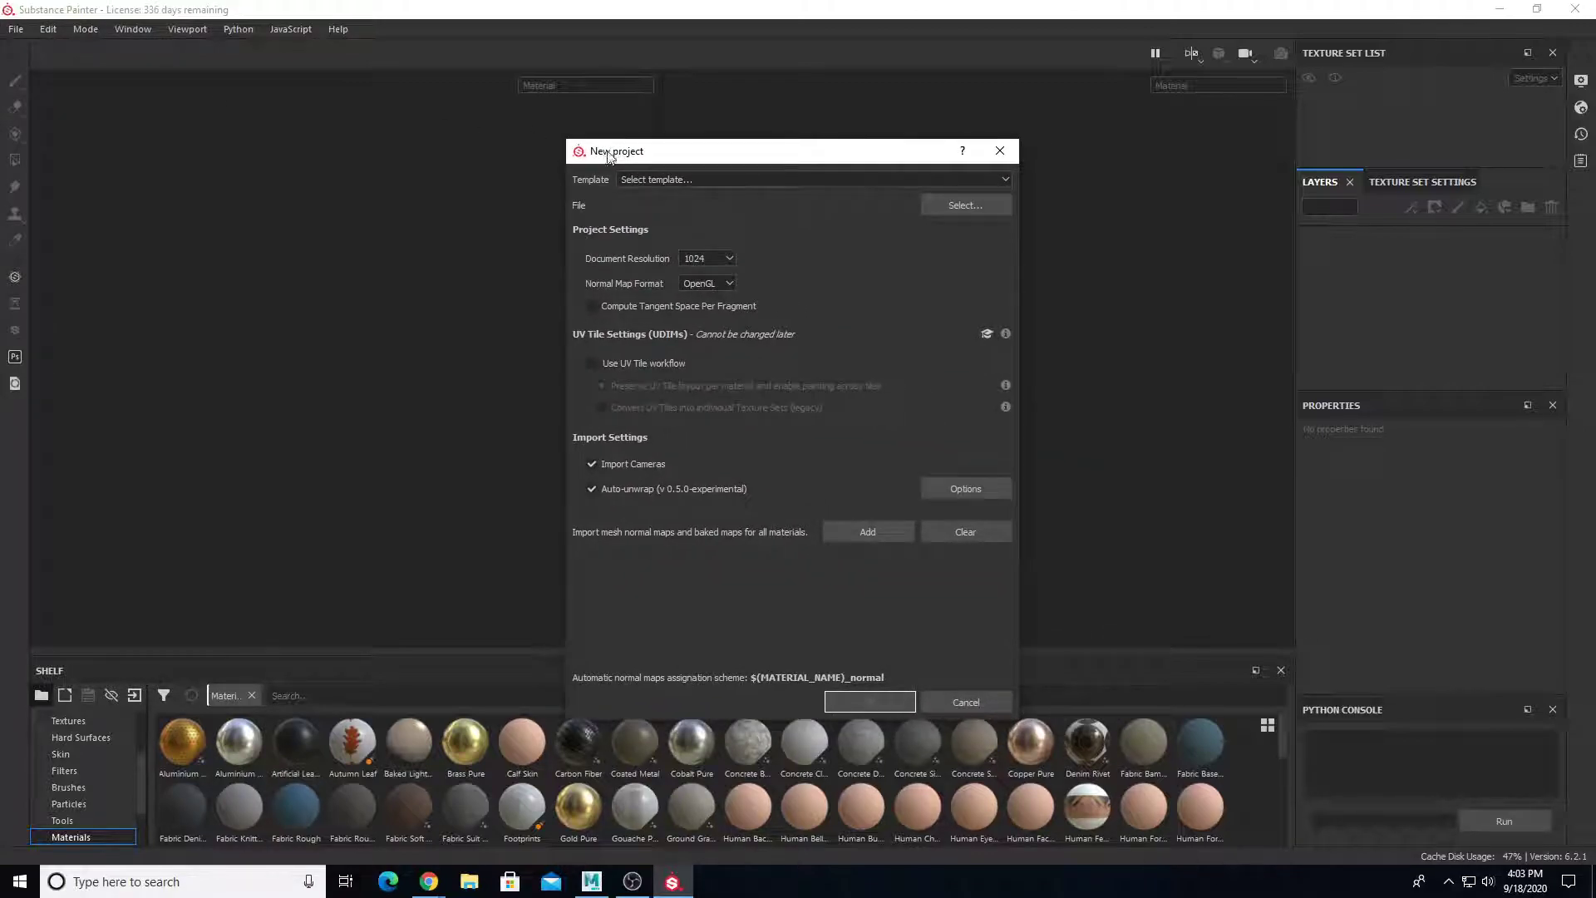
pyautogui.click(657, 181)
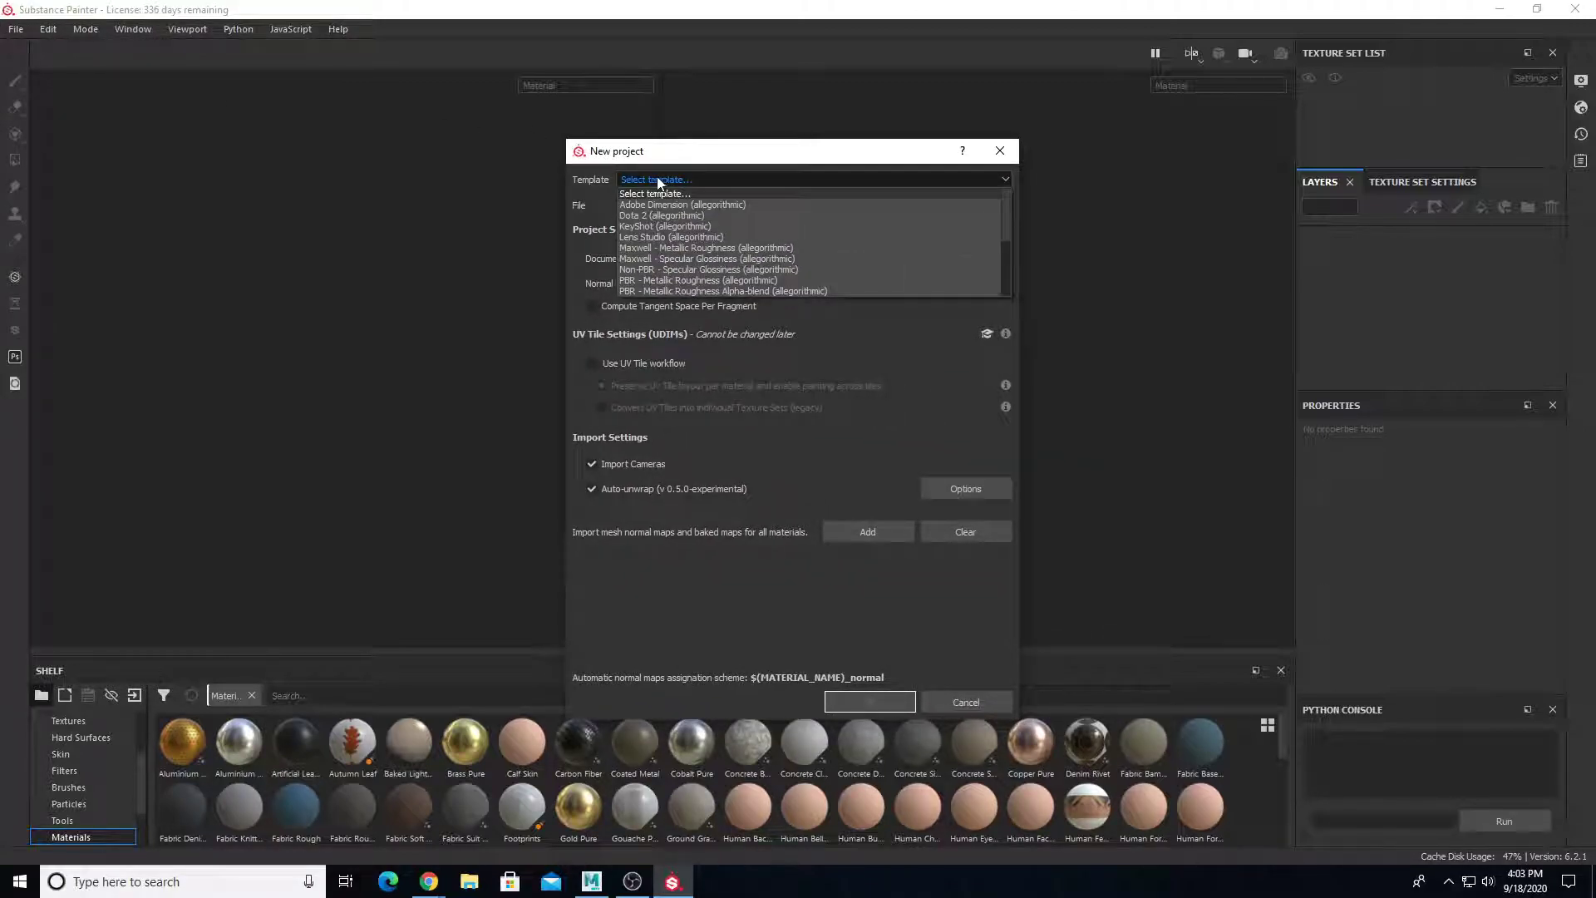
pyautogui.click(670, 281)
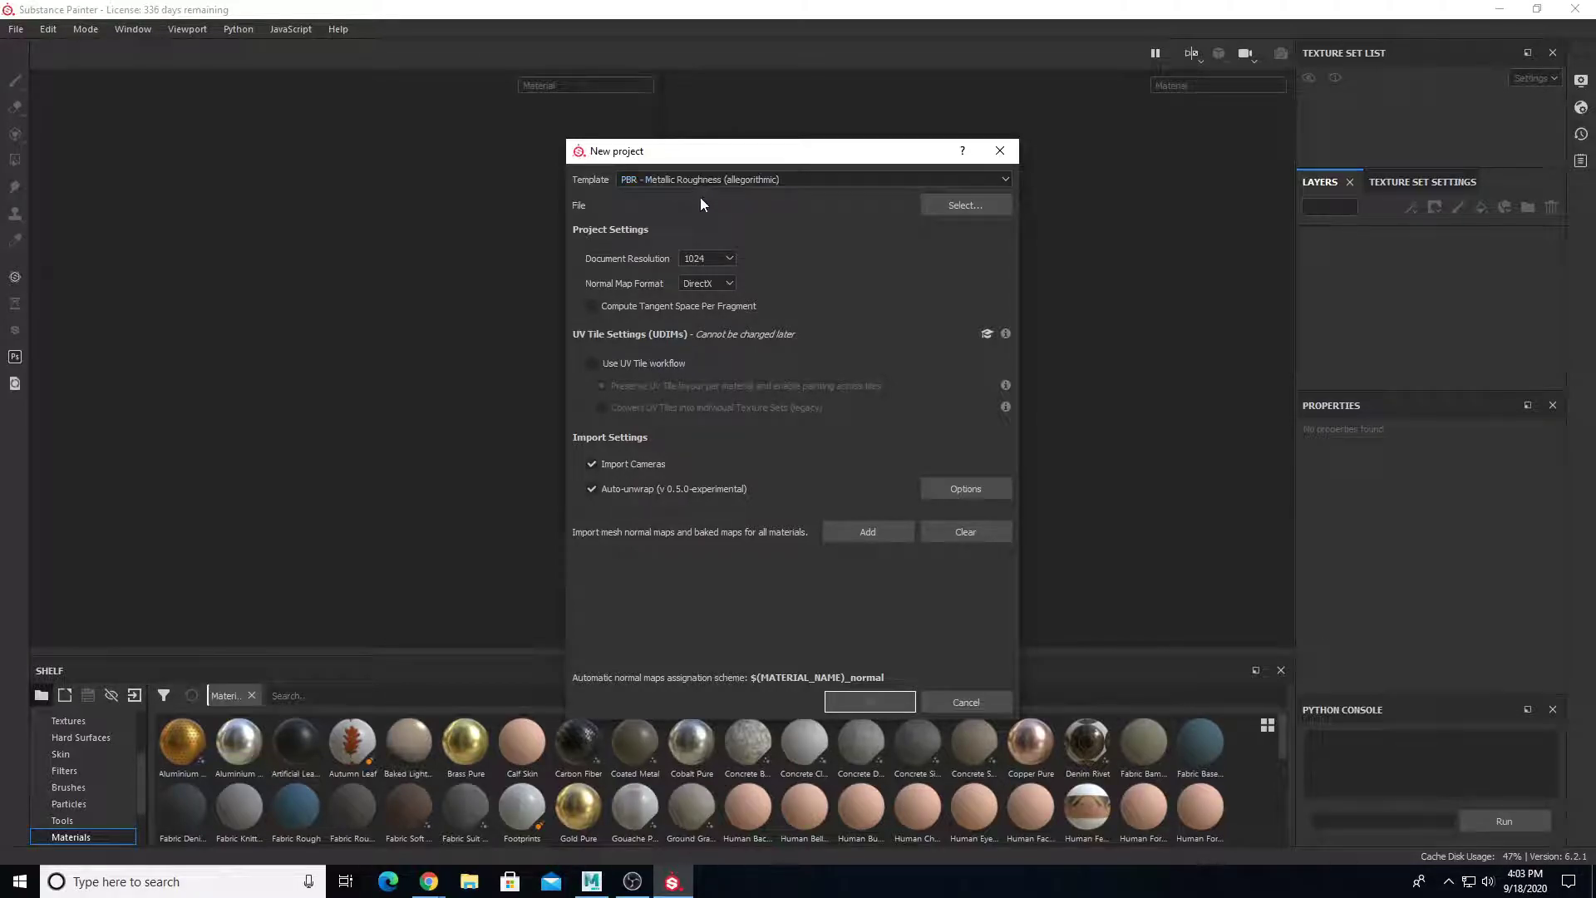
# Load the ChestExport mesh from the PirateChestTextures folder on the Desktop into the new project
pyautogui.click(977, 206)
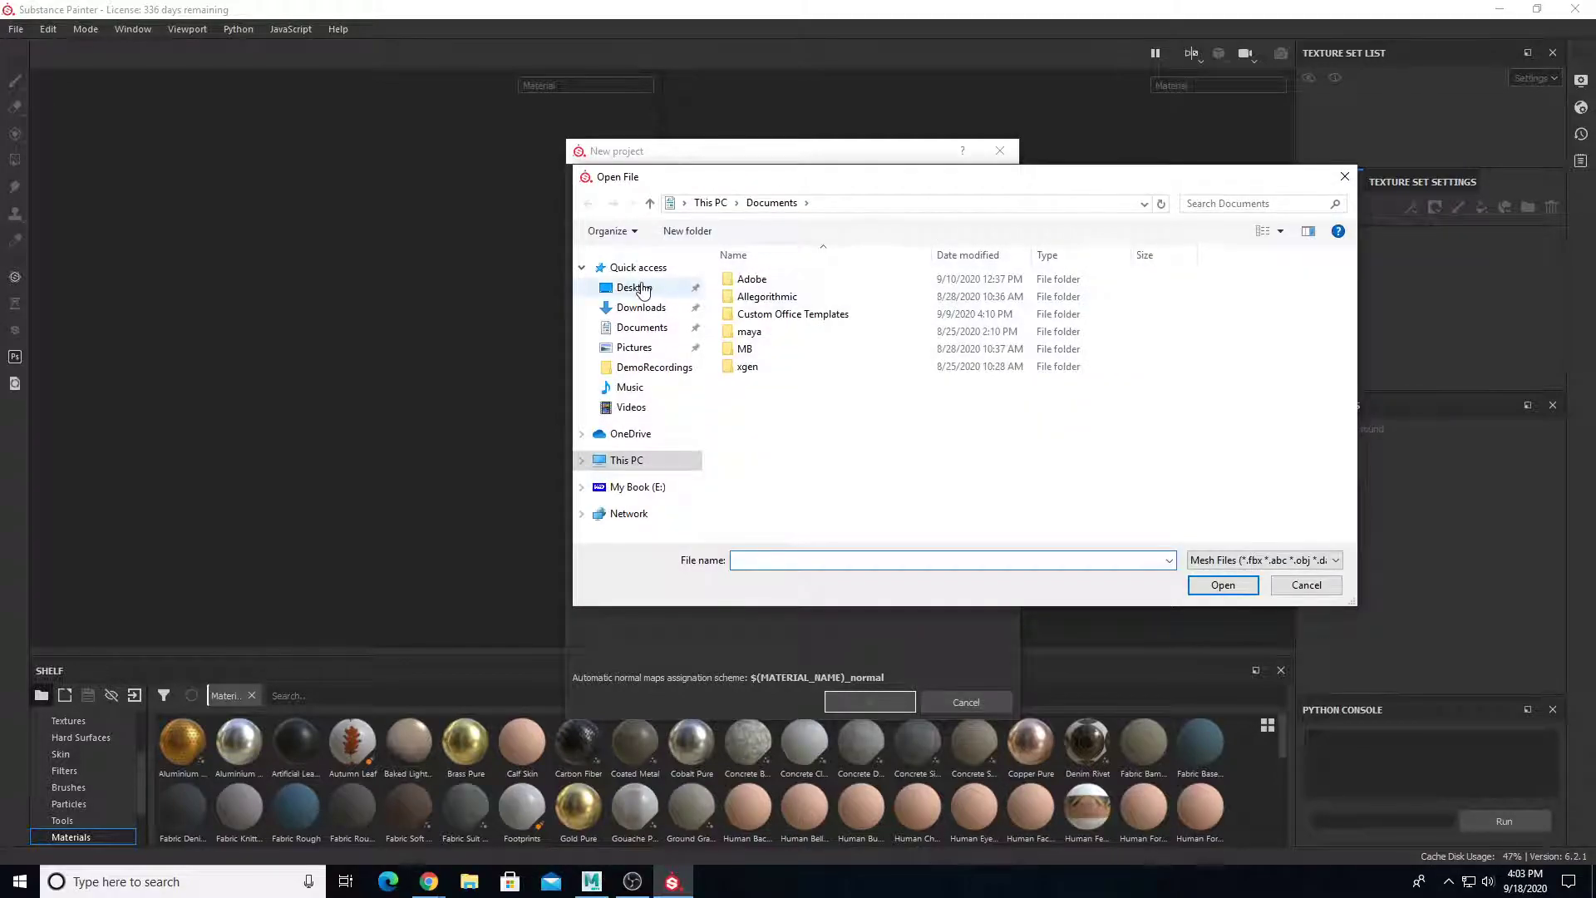
pyautogui.click(641, 287)
pyautogui.doubleClick(955, 301)
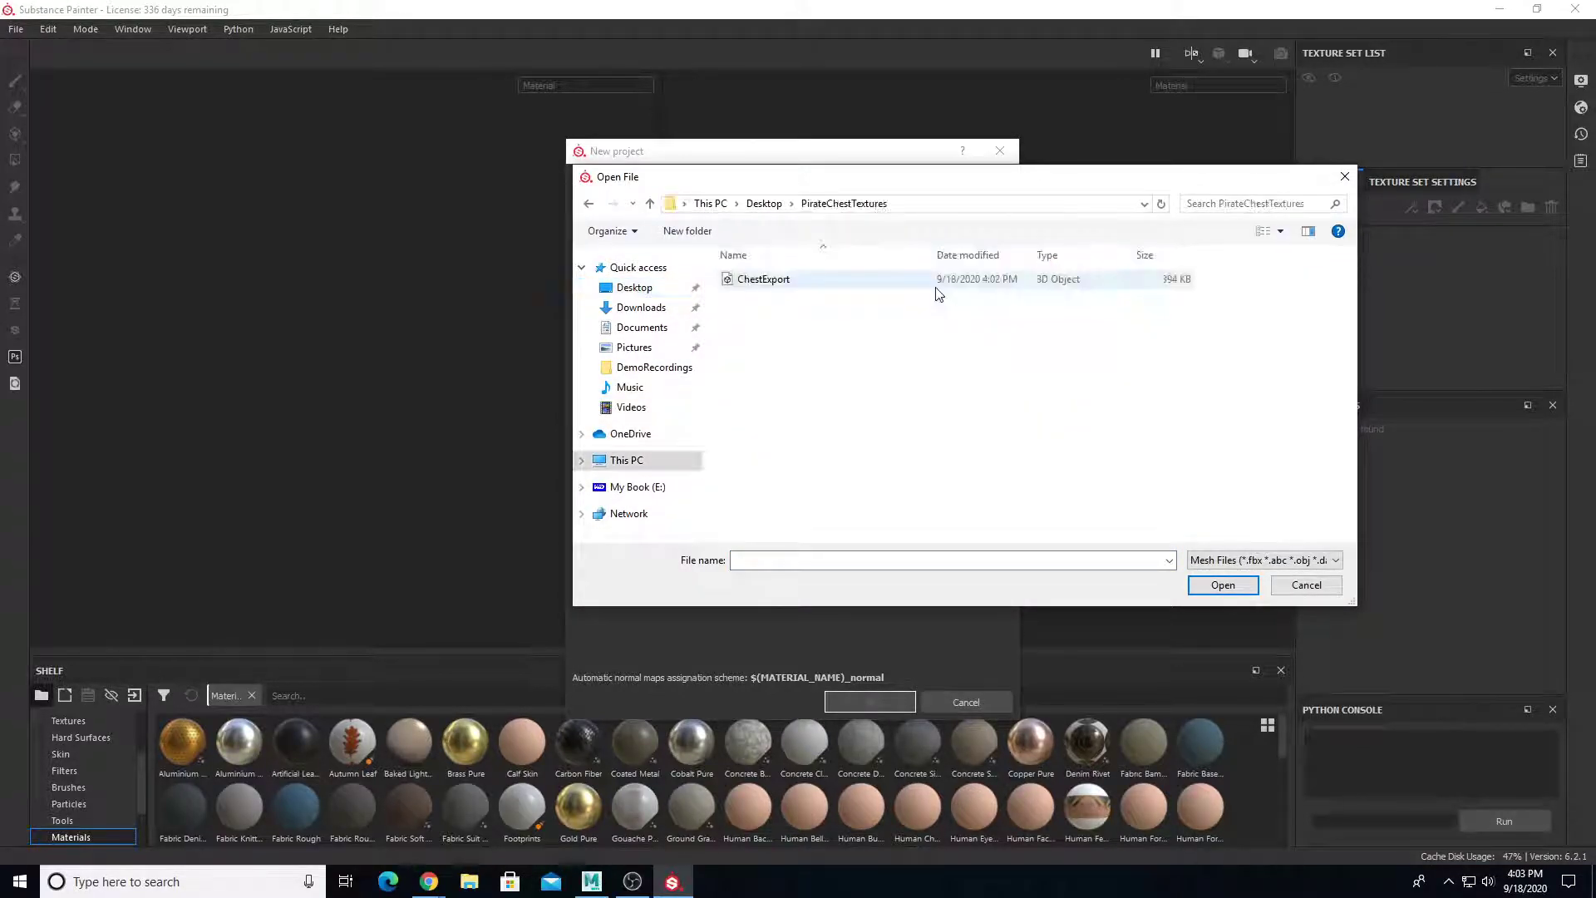
pyautogui.click(935, 283)
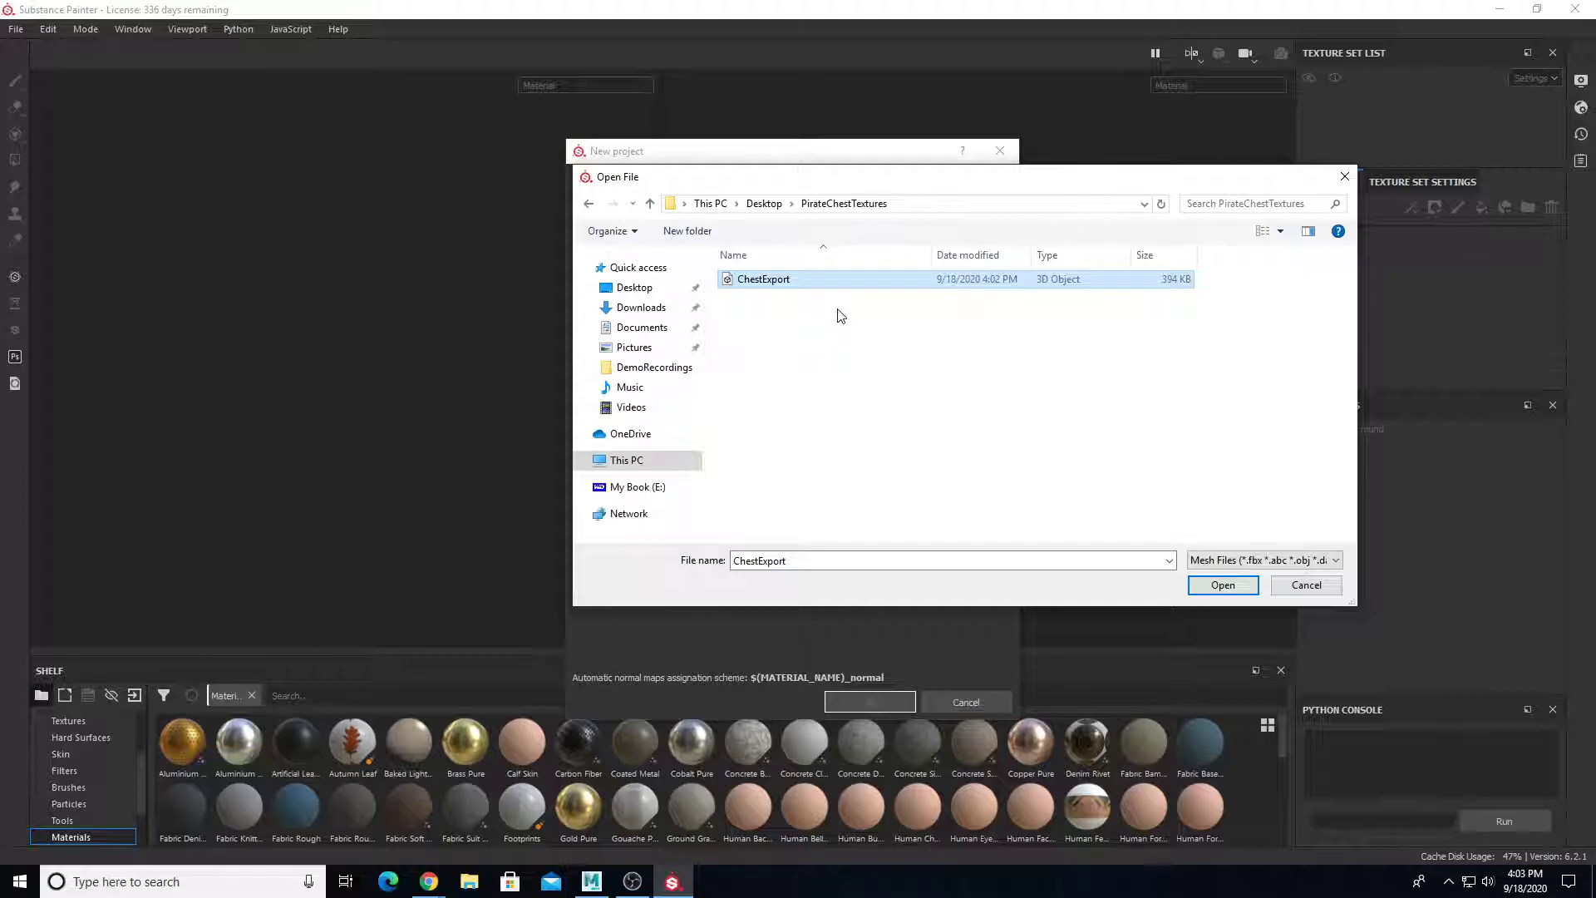
pyautogui.click(1221, 585)
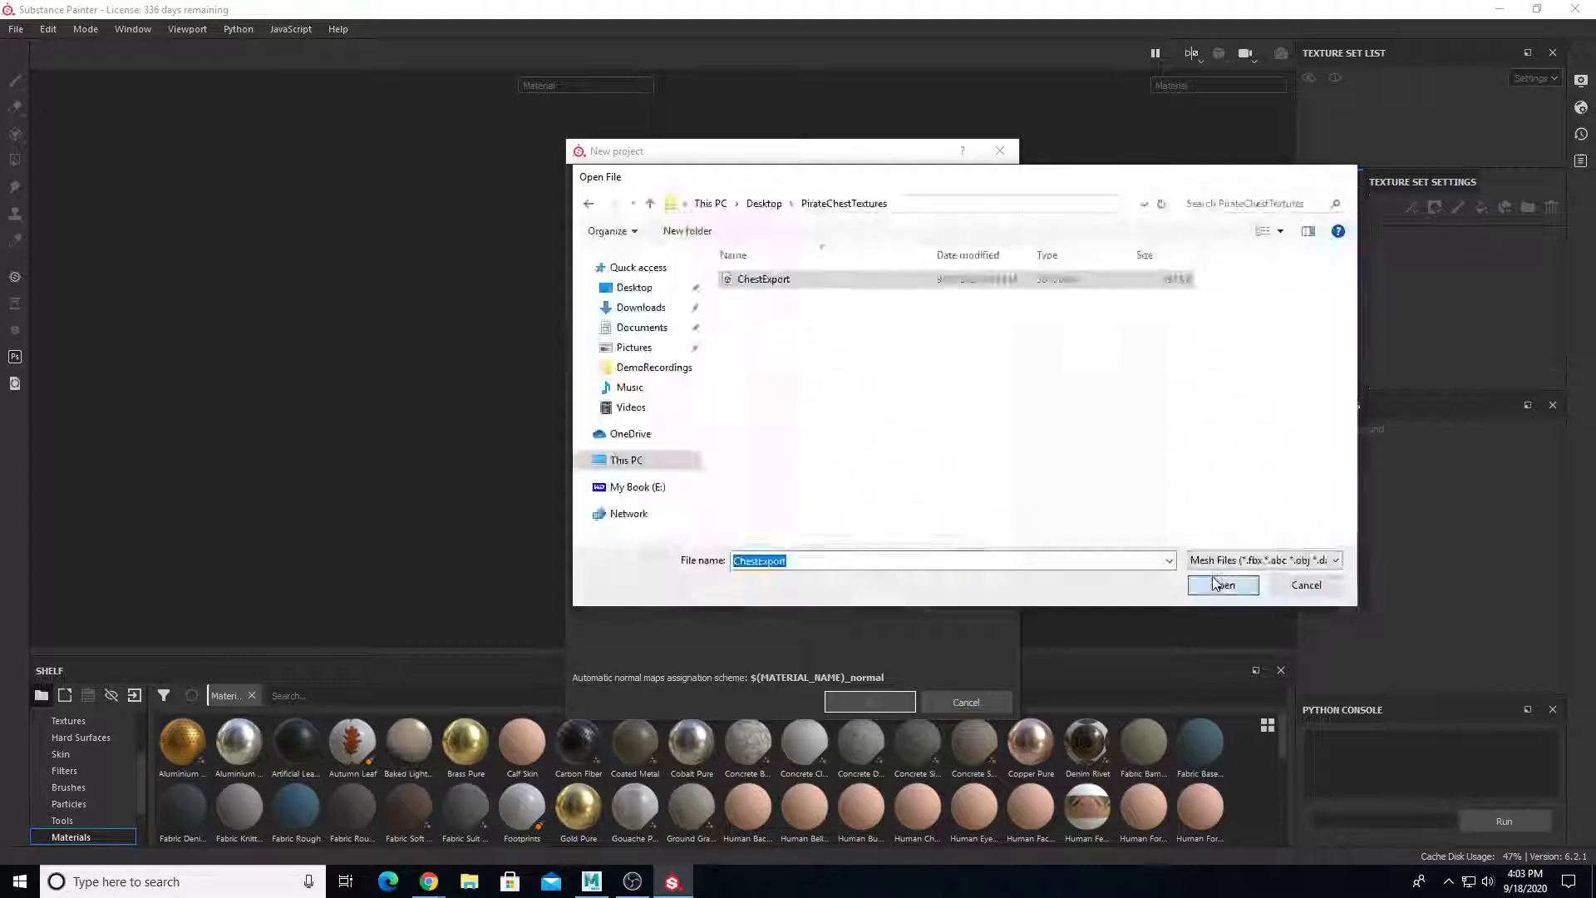
# Set the document resolution to 2048 and create the project
pyautogui.moveTo(736, 156); pyautogui.dragTo(745, 151)
pyautogui.click(720, 252)
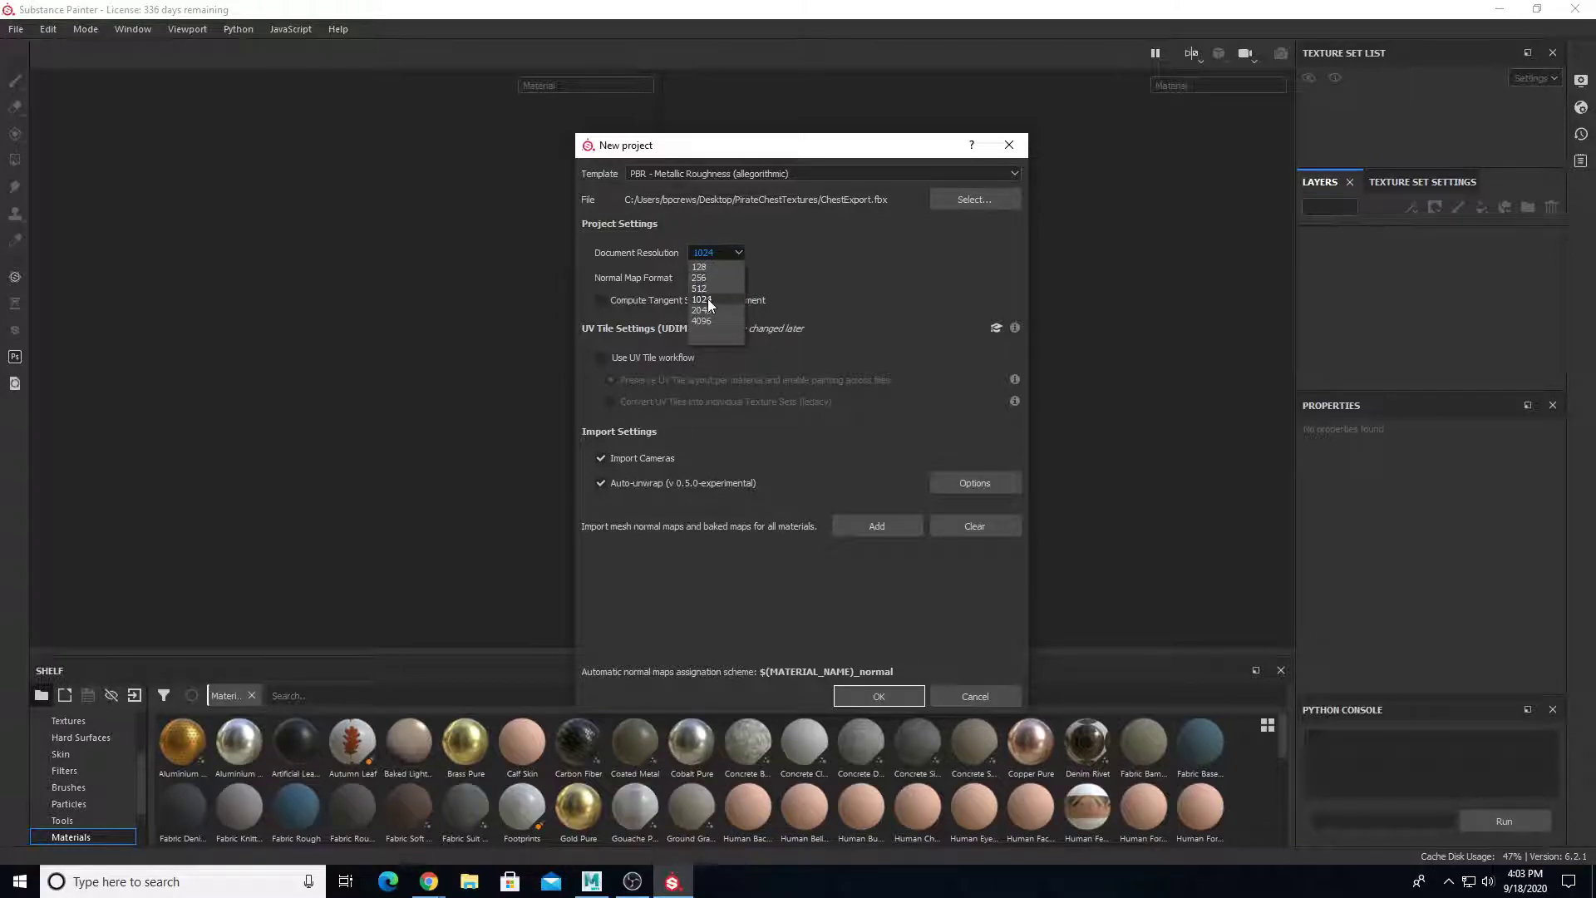
pyautogui.click(707, 300)
pyautogui.click(738, 254)
pyautogui.click(702, 311)
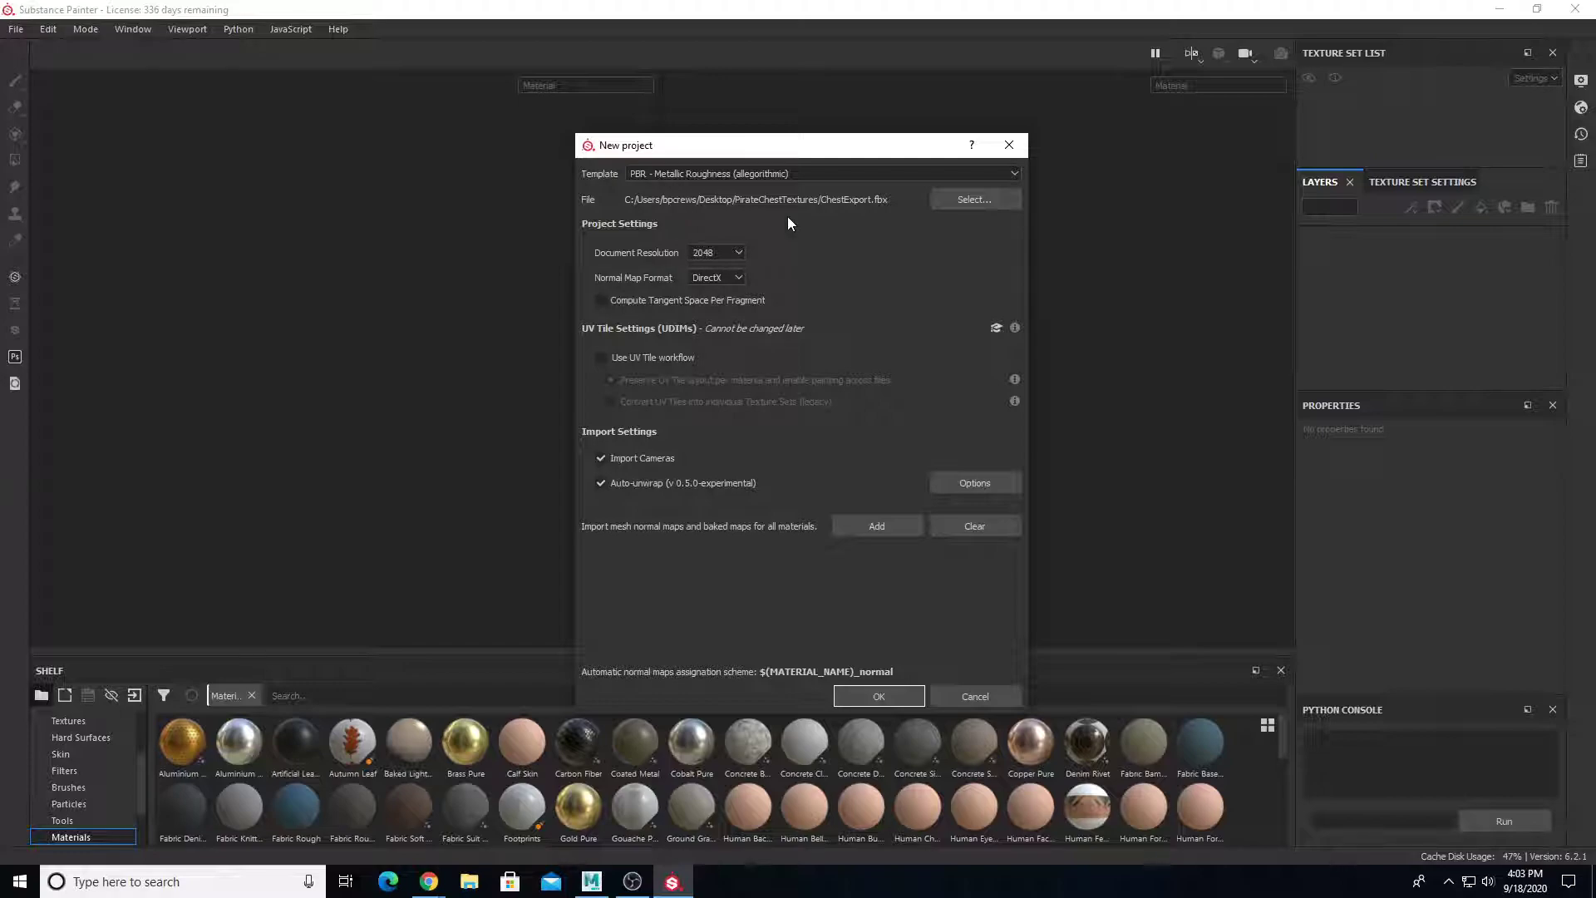
pyautogui.click(739, 253)
pyautogui.click(873, 695)
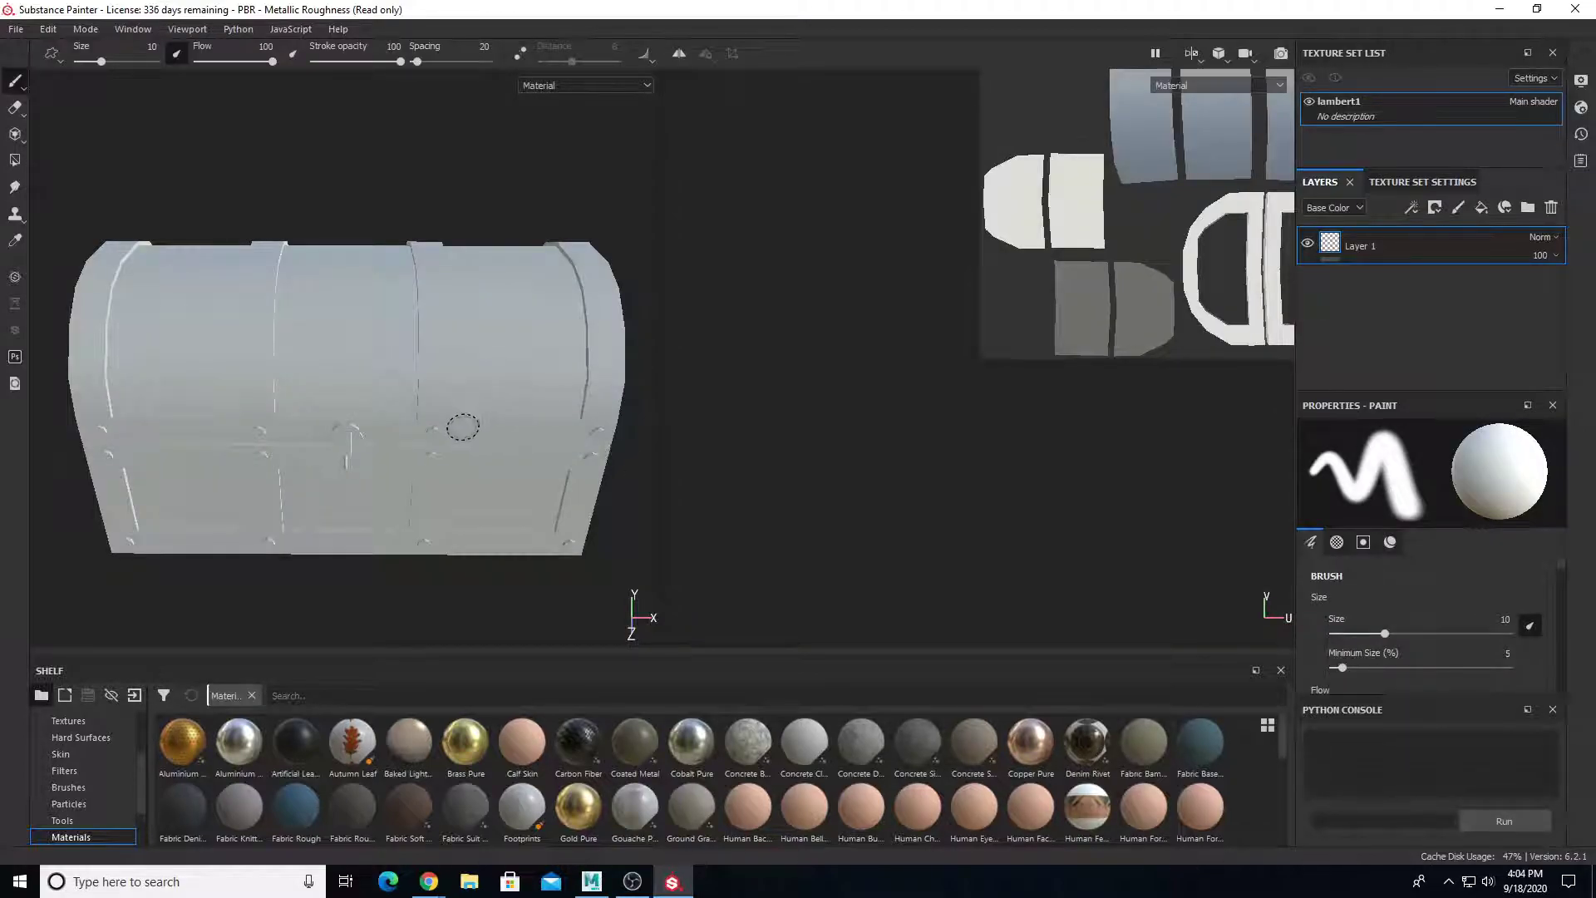
# Inspect the imported chest from several angles and frame its full UV layout
pyautogui.keyDown('alt'); pyautogui.moveTo(470, 434); pyautogui.dragTo(553, 385); pyautogui.keyUp('alt')
pyautogui.keyDown('alt'); pyautogui.moveTo(623, 171); pyautogui.dragTo(514, 185); pyautogui.keyUp('alt')
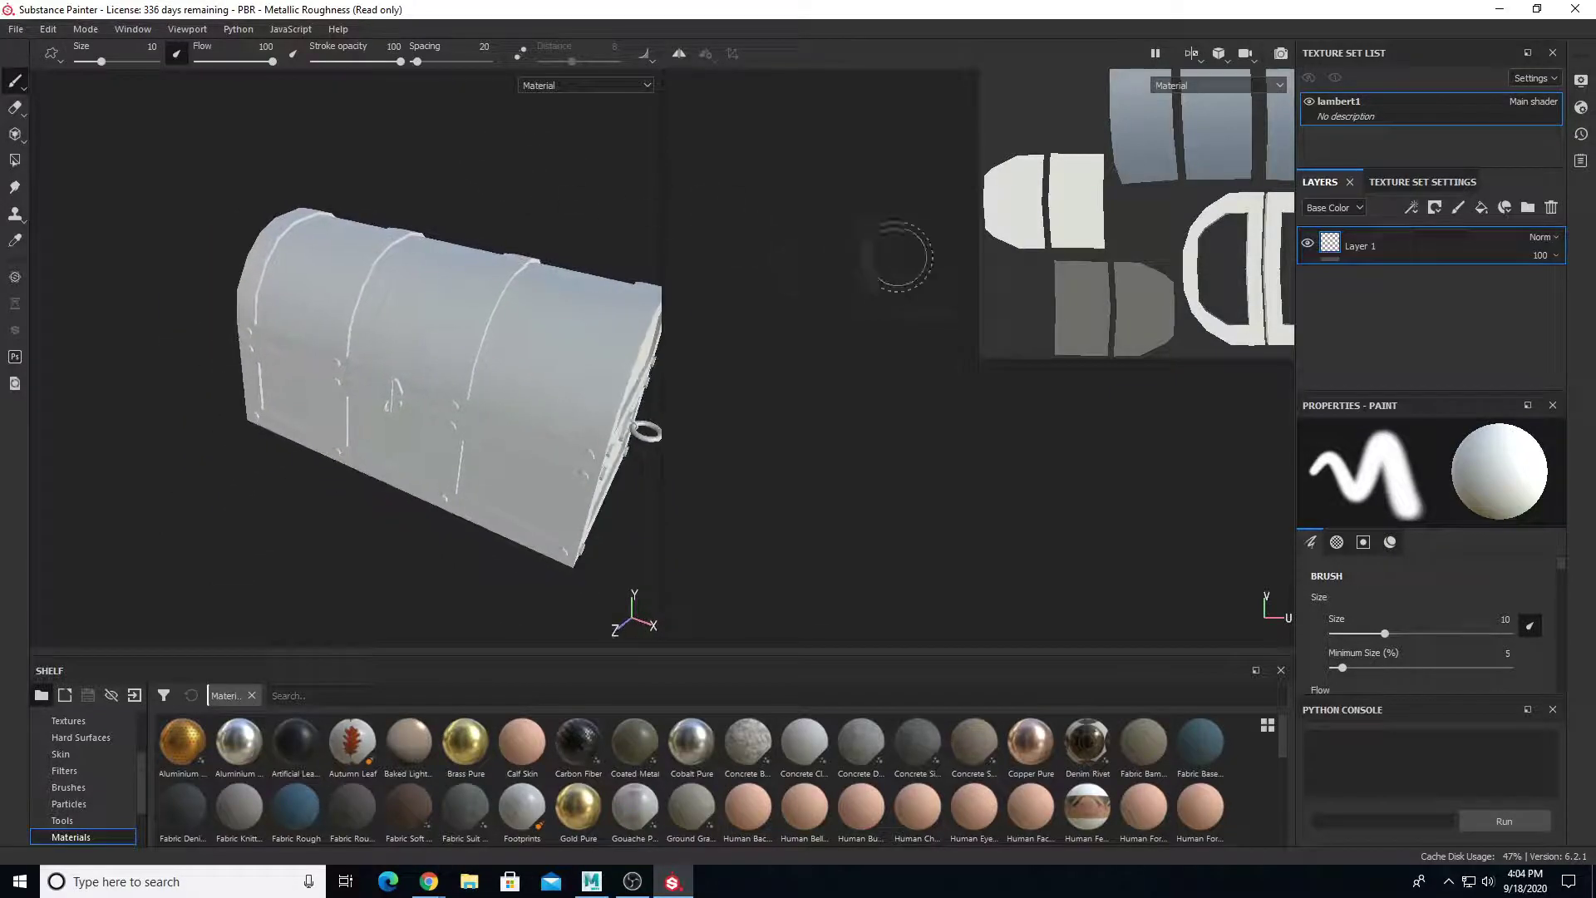
pyautogui.keyDown('alt'); pyautogui.moveTo(890, 257); pyautogui.dragTo(738, 446, button='middle'); pyautogui.keyUp('alt')
pyautogui.keyDown('alt'); pyautogui.moveTo(737, 446); pyautogui.dragTo(974, 253, button='right'); pyautogui.keyUp('alt')
pyautogui.scroll(-6, 974, 253)
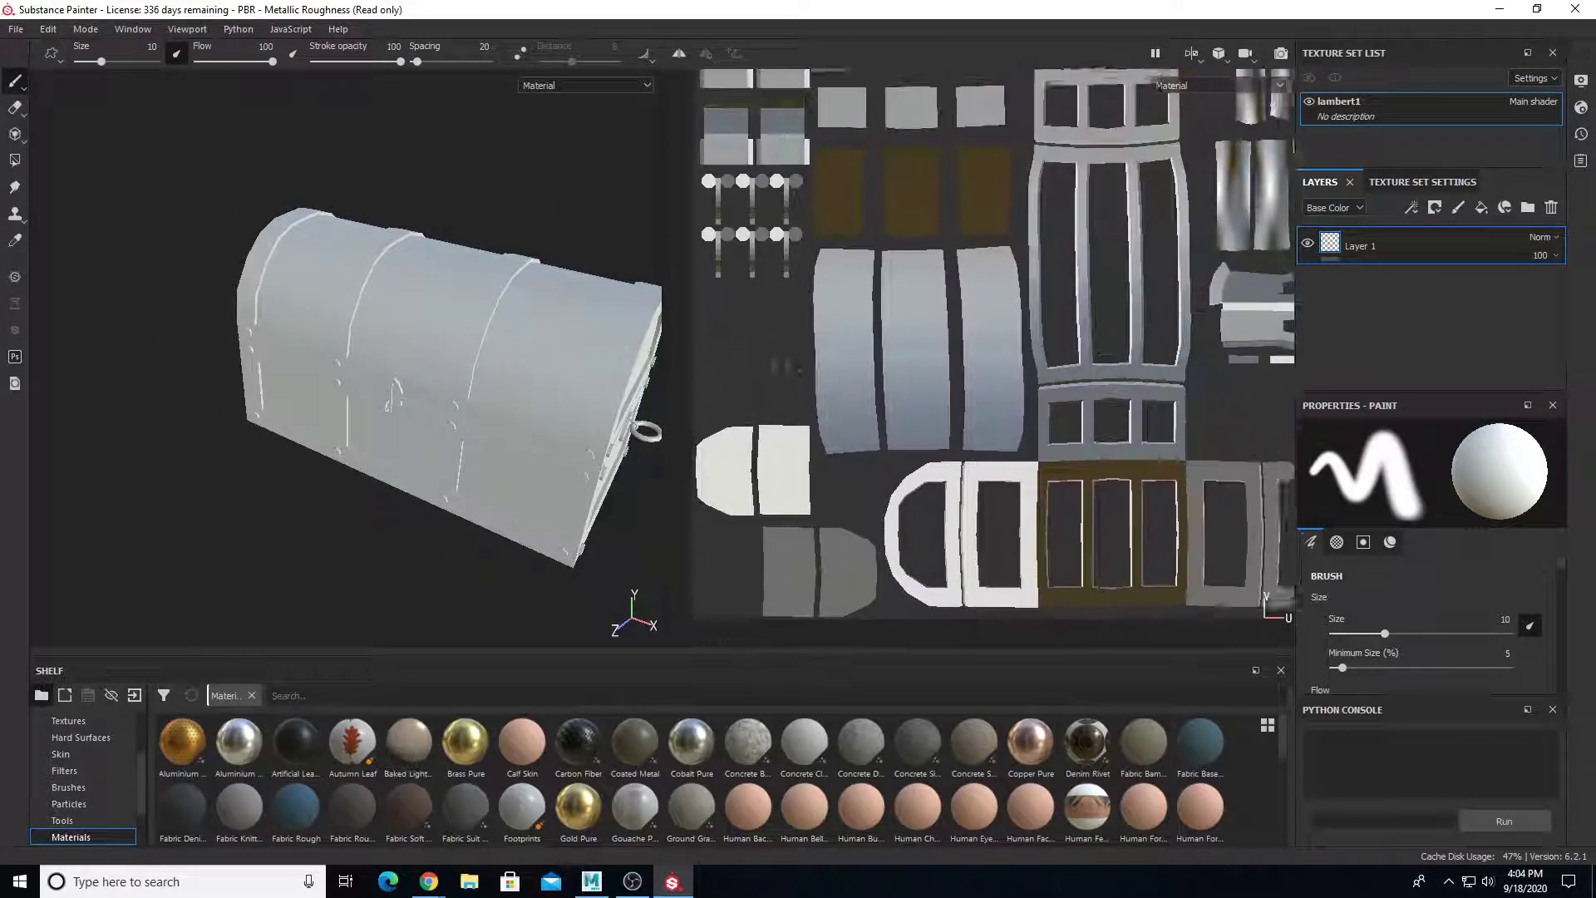
pyautogui.keyDown('alt'); pyautogui.moveTo(631, 420); pyautogui.dragTo(808, 329); pyautogui.keyUp('alt')
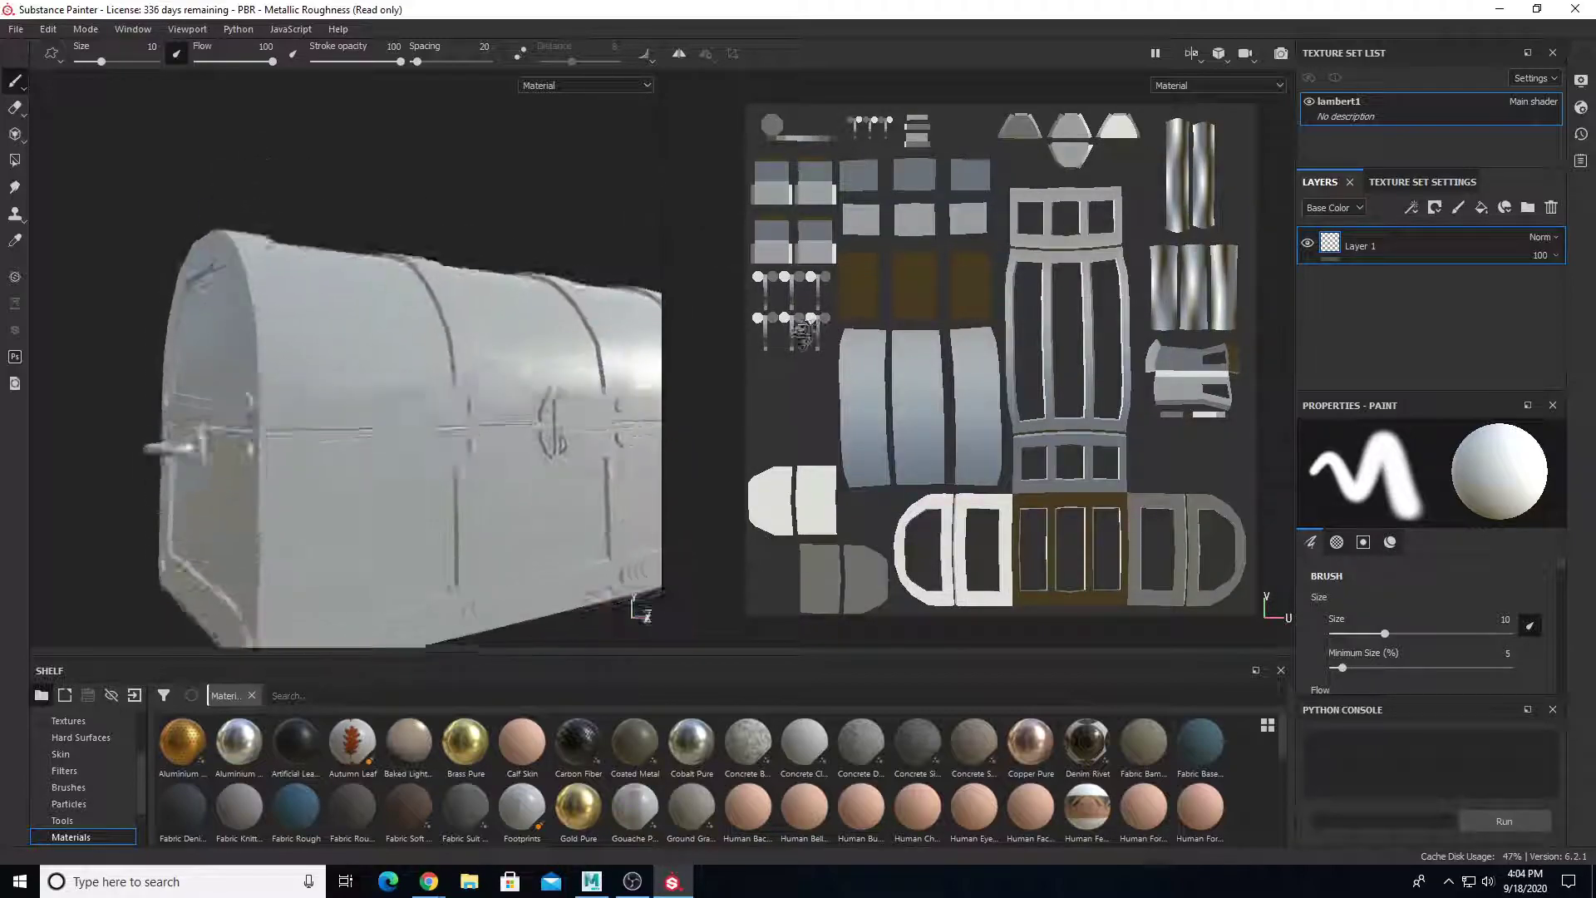
pyautogui.keyDown('alt'); pyautogui.moveTo(809, 329); pyautogui.dragTo(675, 353, button='right'); pyautogui.keyUp('alt')
pyautogui.keyDown('alt'); pyautogui.moveTo(675, 354); pyautogui.dragTo(602, 374); pyautogui.keyUp('alt')
pyautogui.keyDown('alt'); pyautogui.moveTo(574, 378); pyautogui.dragTo(456, 363, button='middle'); pyautogui.keyUp('alt')
pyautogui.scroll(-1, 476, 374)
pyautogui.scroll(1, 475, 375)
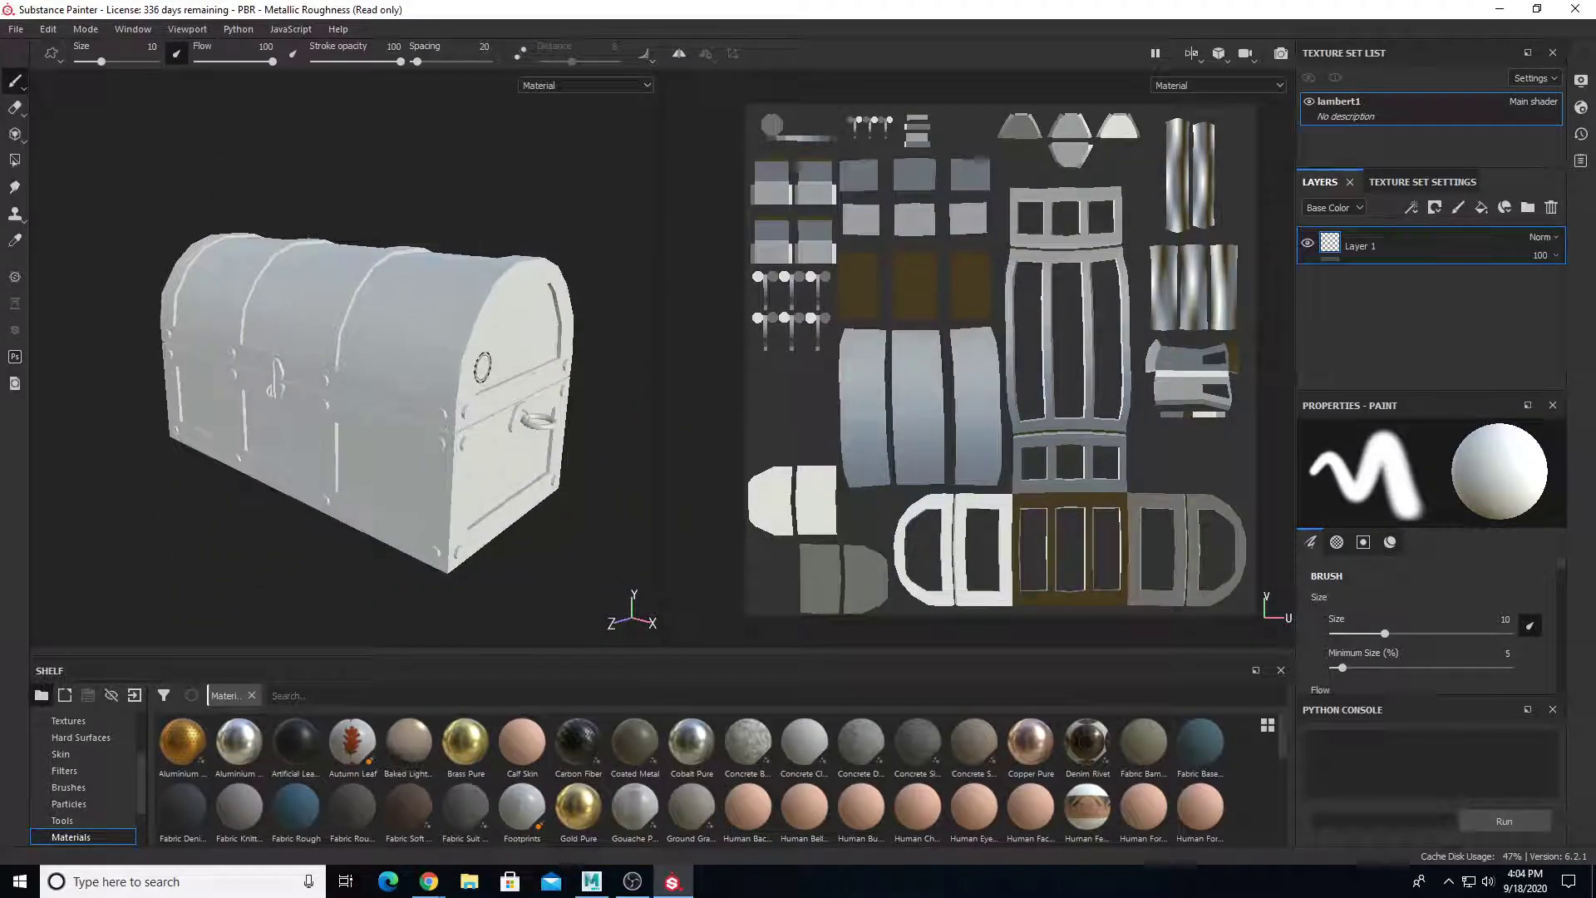
# Enable the inverse direction for the camera's wheel speed in the settings and test the zoom
pyautogui.click(48, 30)
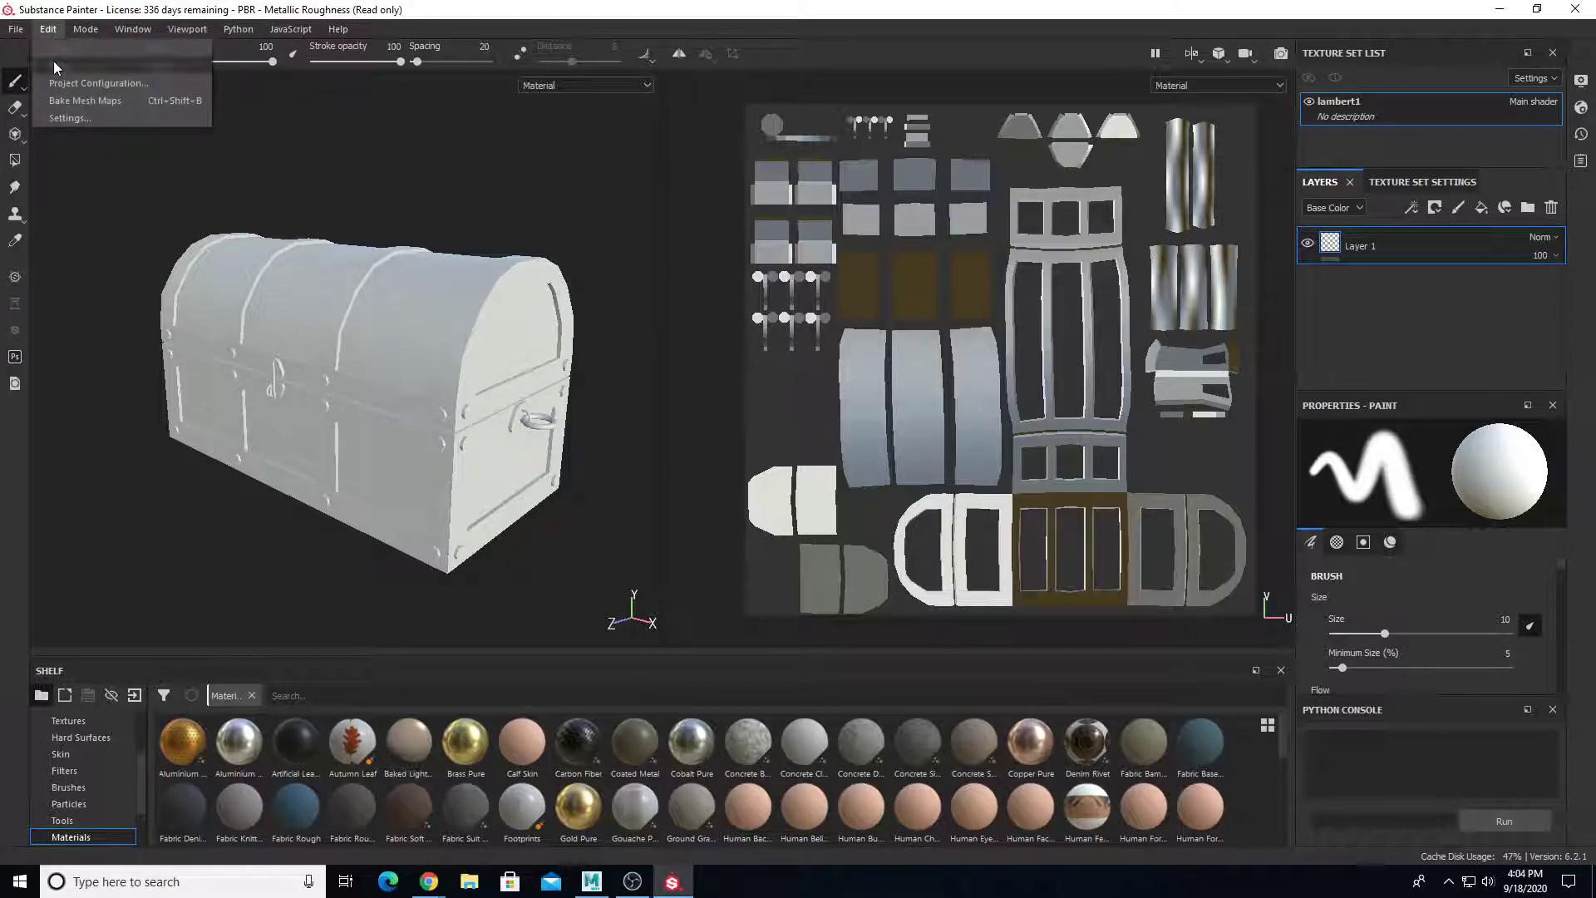
pyautogui.click(68, 118)
pyautogui.scroll(-5, 758, 486)
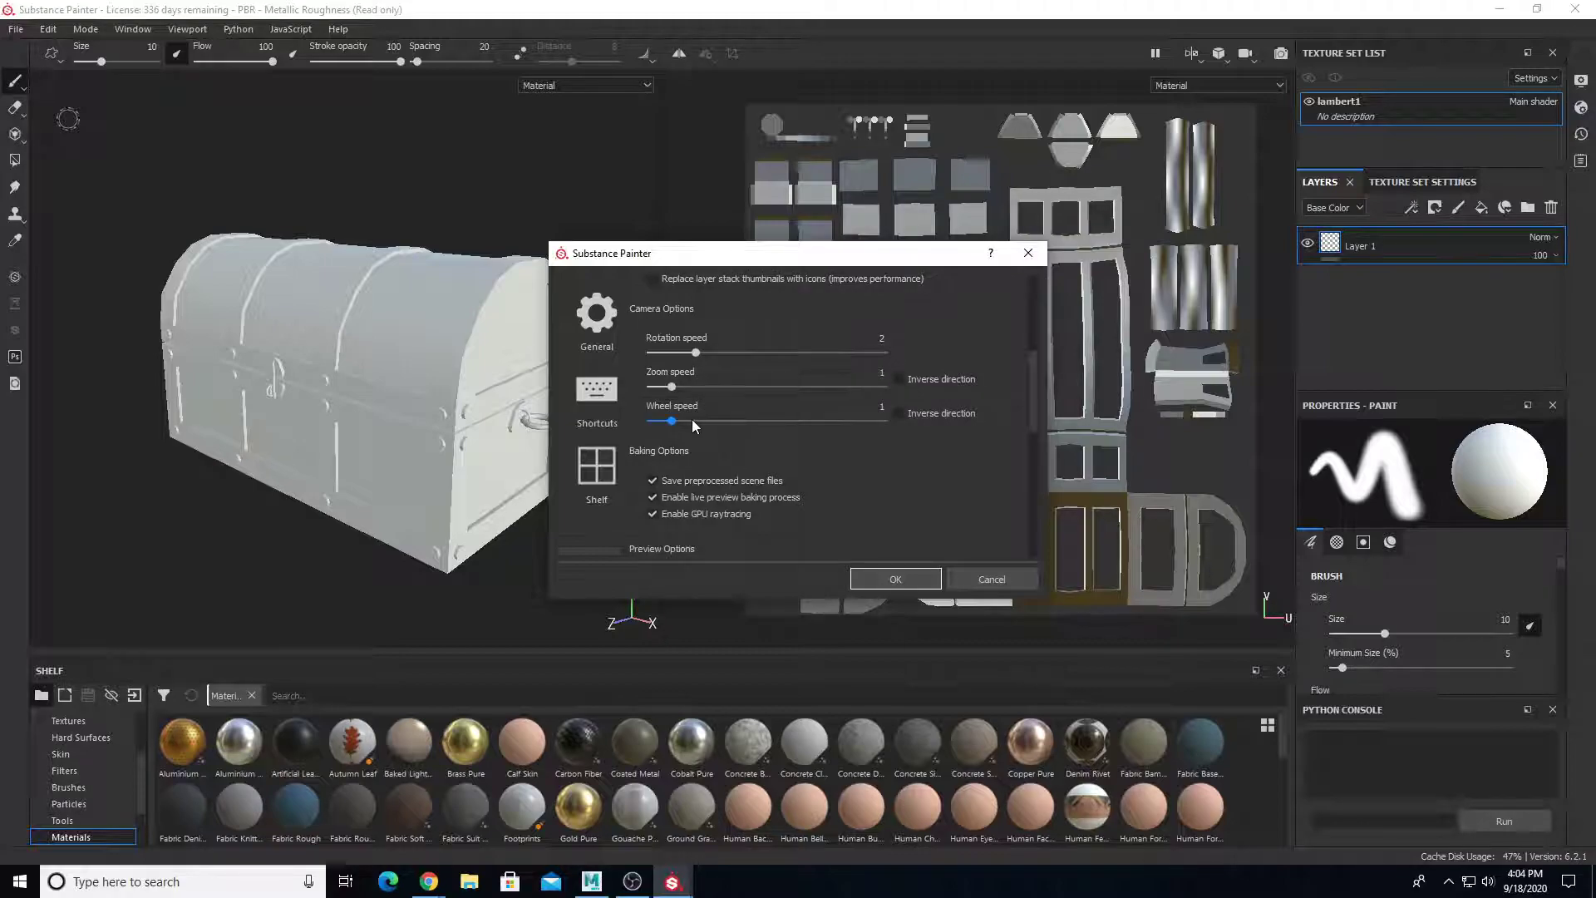
pyautogui.click(918, 420)
pyautogui.click(915, 580)
pyautogui.scroll(3, 375, 397)
pyautogui.scroll(-5, 375, 397)
# Examine the chest from the front and side, near and far, alongside its UV layout
pyautogui.keyDown('alt'); pyautogui.moveTo(466, 398); pyautogui.dragTo(321, 403); pyautogui.keyUp('alt')
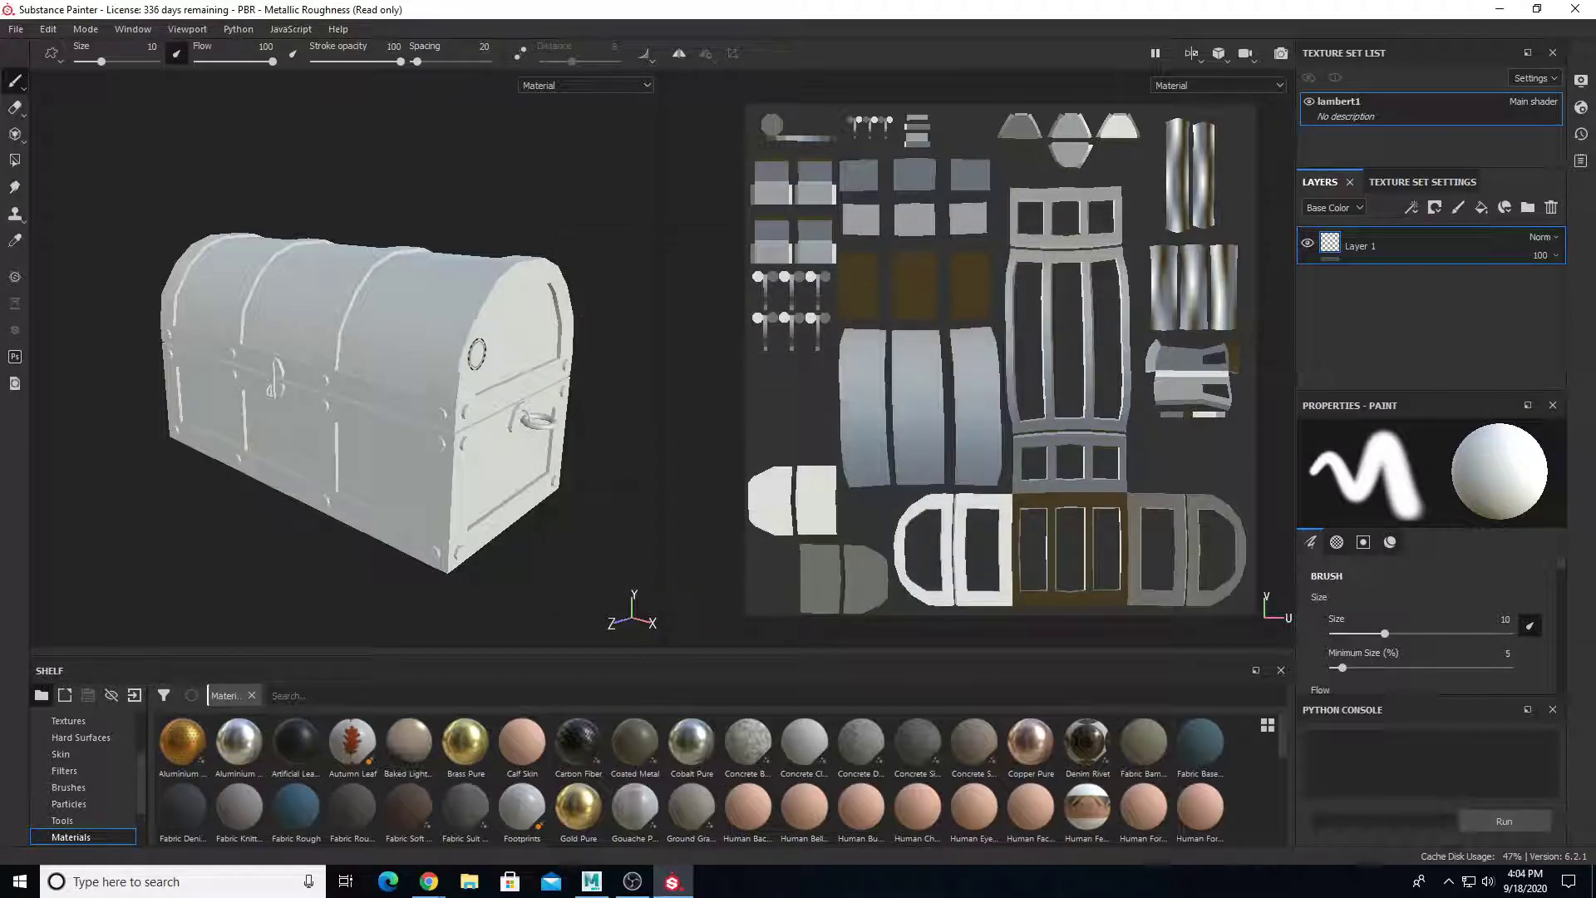
pyautogui.scroll(3, 375, 397)
pyautogui.scroll(-4, 375, 398)
pyautogui.scroll(3, 321, 402)
pyautogui.keyDown('alt'); pyautogui.moveTo(424, 351); pyautogui.dragTo(325, 363); pyautogui.keyUp('alt')
pyautogui.moveTo(396, 399)
pyautogui.keyDown('alt'); pyautogui.mouseDown(button='right')
pyautogui.moveTo(476, 489)
pyautogui.moveTo(386, 396)
pyautogui.mouseUp(button='right'); pyautogui.keyUp('alt')
pyautogui.keyDown('alt'); pyautogui.moveTo(386, 395); pyautogui.dragTo(383, 378, button='middle'); pyautogui.keyUp('alt')
pyautogui.keyDown('alt'); pyautogui.moveTo(383, 379); pyautogui.dragTo(473, 494, button='right'); pyautogui.keyUp('alt')
pyautogui.scroll(-3, 473, 494)
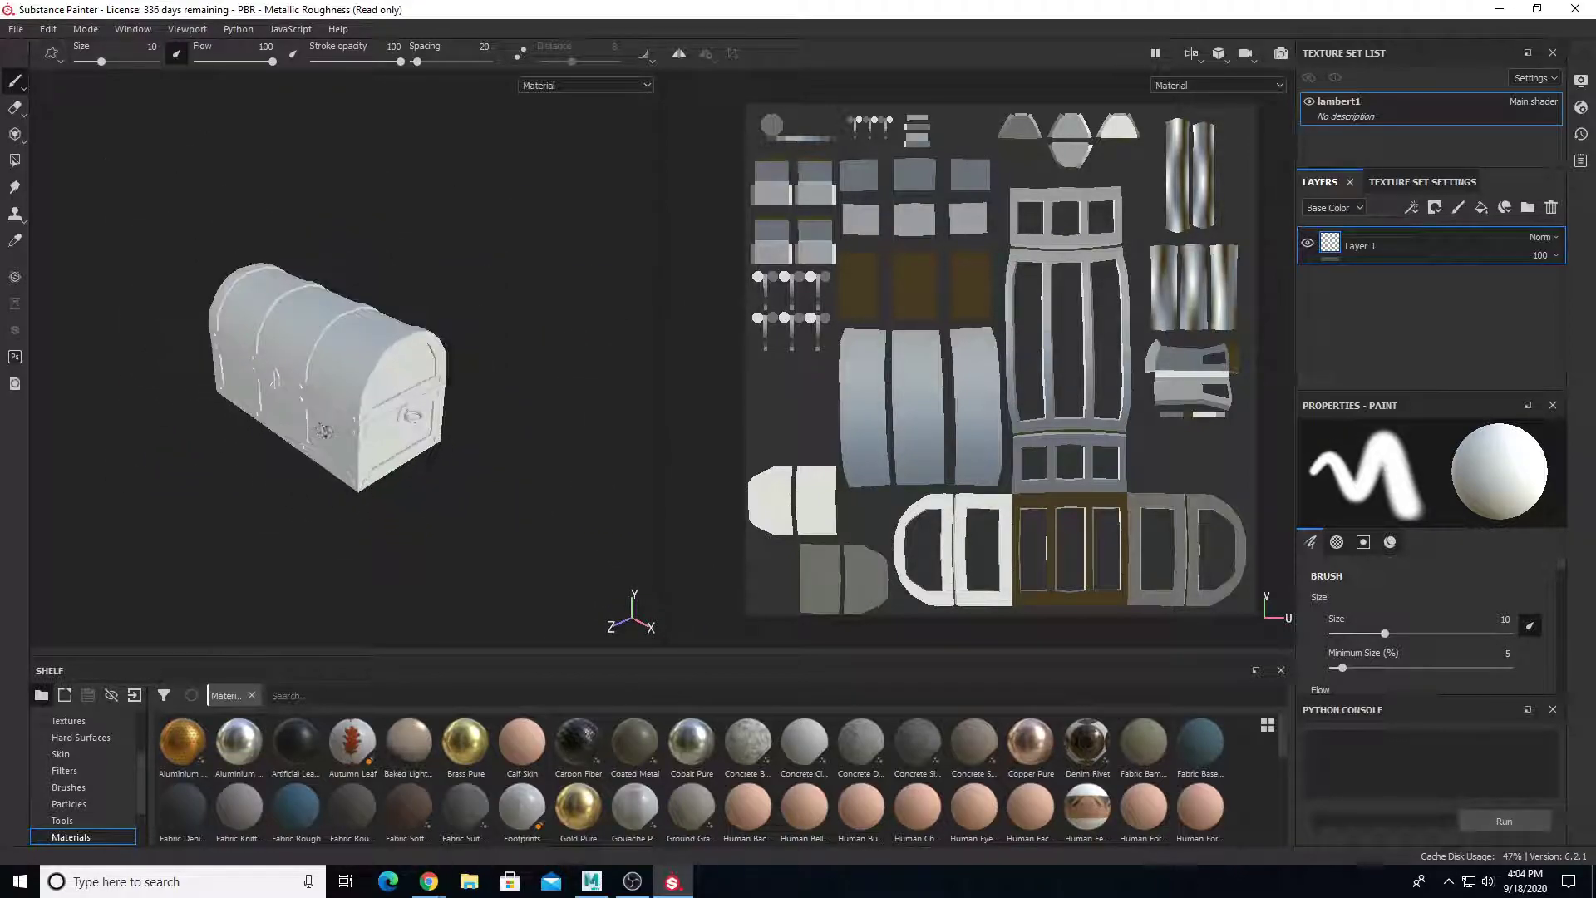
pyautogui.scroll(4, 449, 449)
pyautogui.keyDown('alt'); pyautogui.moveTo(428, 408); pyautogui.dragTo(389, 375); pyautogui.keyUp('alt')
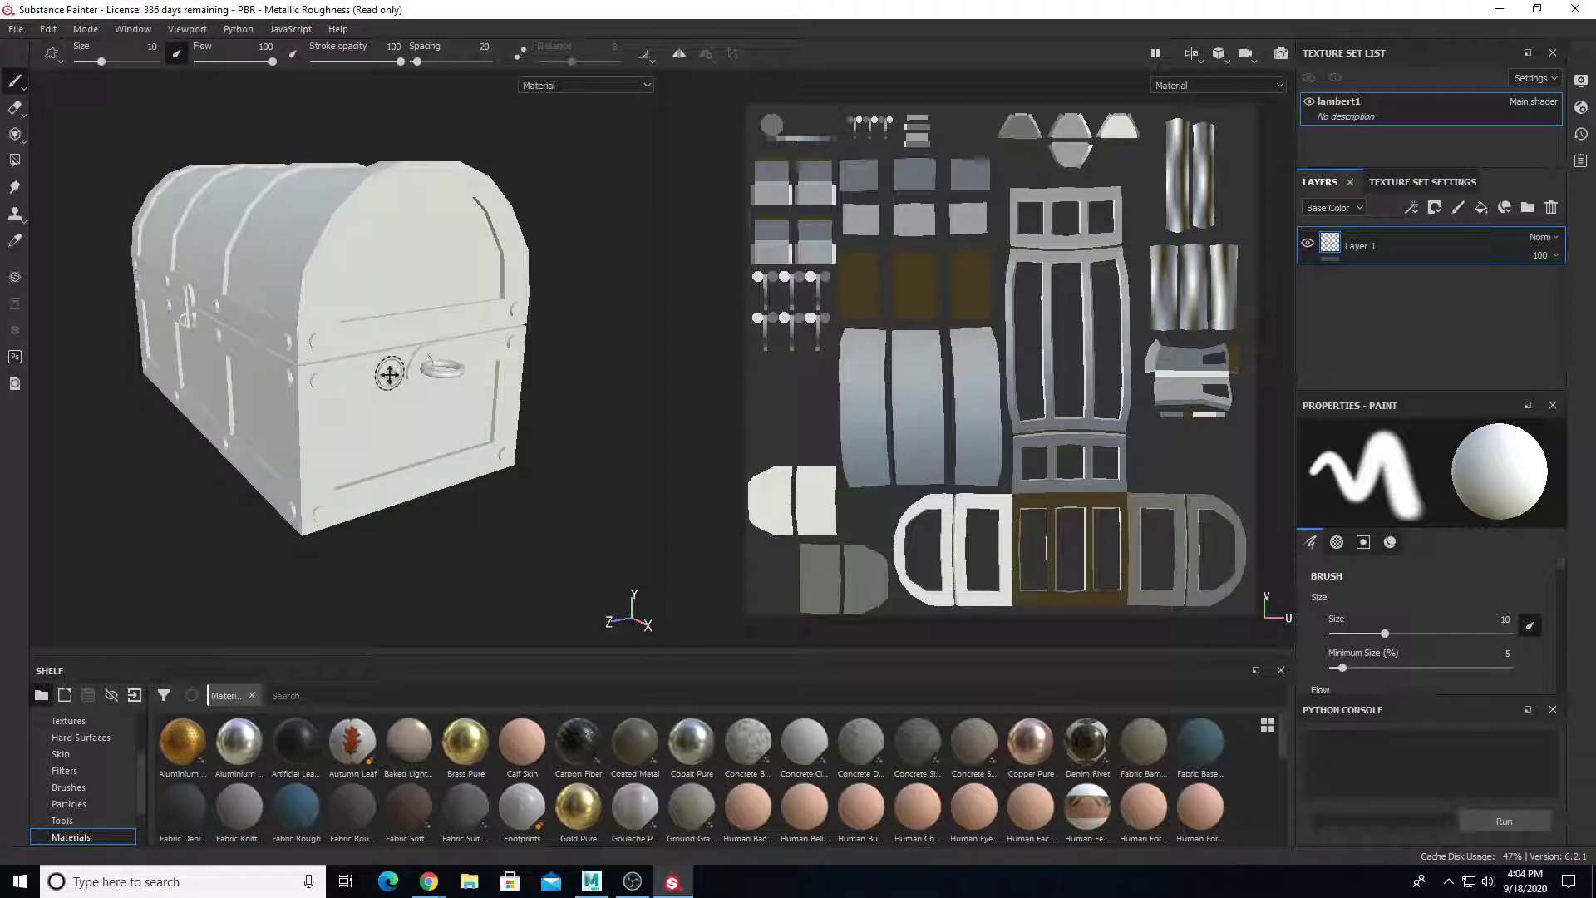
pyautogui.keyDown('alt'); pyautogui.moveTo(389, 375); pyautogui.dragTo(460, 427, button='right'); pyautogui.keyUp('alt')
pyautogui.keyDown('alt'); pyautogui.moveTo(449, 426); pyautogui.dragTo(354, 370); pyautogui.keyUp('alt')
pyautogui.keyDown('alt'); pyautogui.moveTo(1043, 318); pyautogui.dragTo(968, 335, button='right'); pyautogui.keyUp('alt')
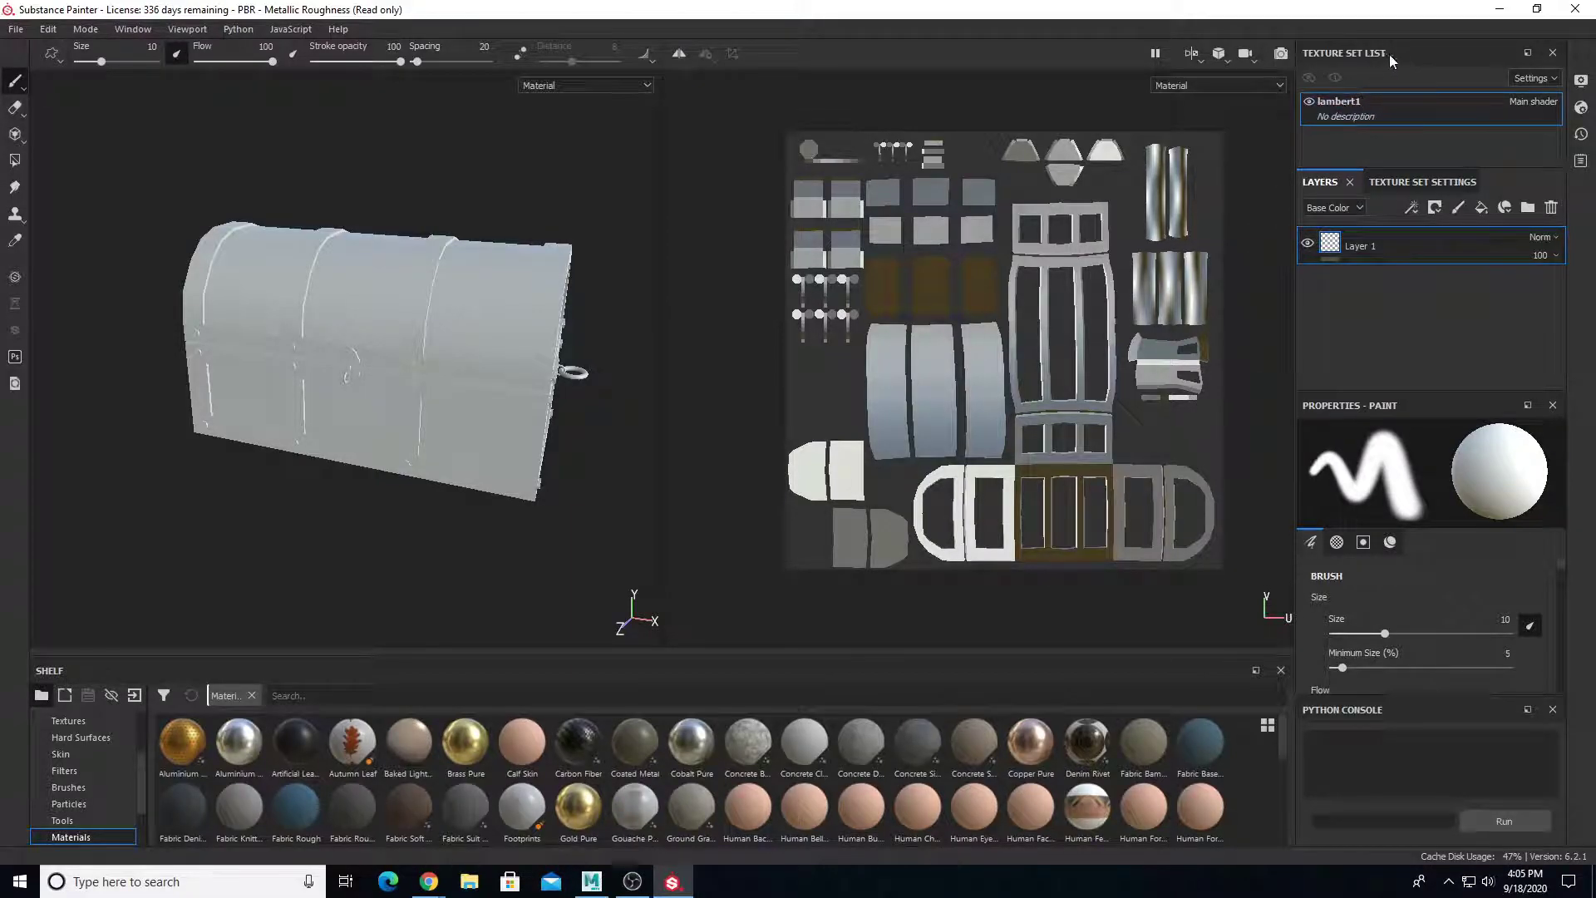
# Rename the lambert1 texture set as PirateChest
pyautogui.doubleClick(1344, 104)
pyautogui.write('Pirata')
pyautogui.press('Return')
# Enlarge the shelf to show more rows of materials, keeping the whole chest in view
pyautogui.scroll(3, 602, 457)
pyautogui.keyDown('alt'); pyautogui.moveTo(594, 410); pyautogui.dragTo(531, 393); pyautogui.keyUp('alt')
pyautogui.keyDown('alt'); pyautogui.moveTo(531, 394); pyautogui.dragTo(448, 419, button='middle'); pyautogui.keyUp('alt')
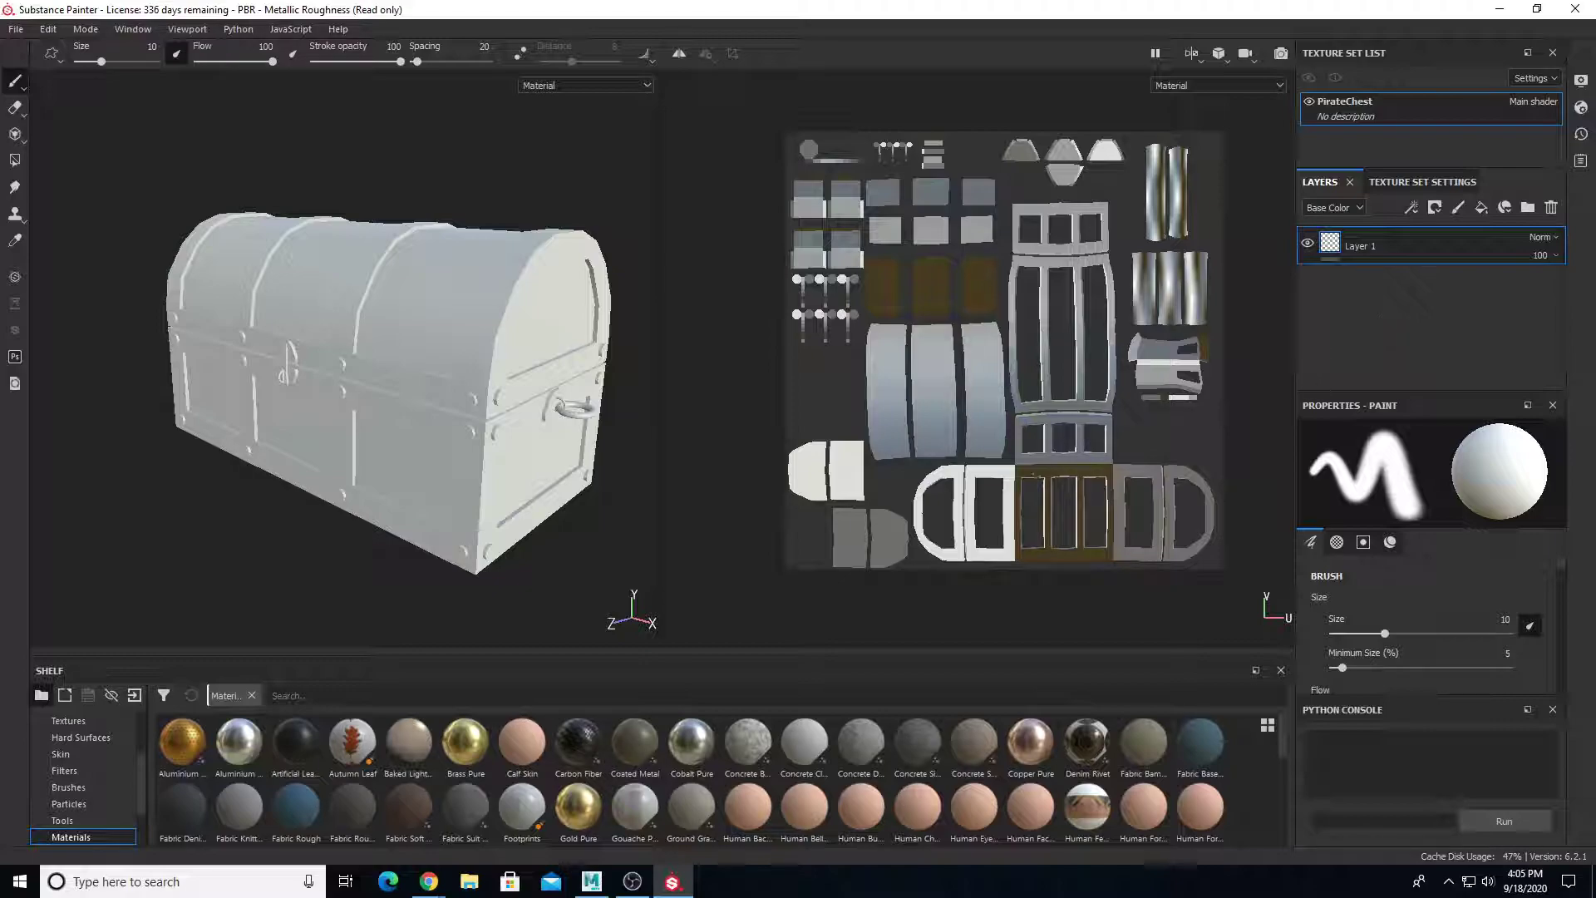
pyautogui.moveTo(776, 656); pyautogui.dragTo(732, 524)
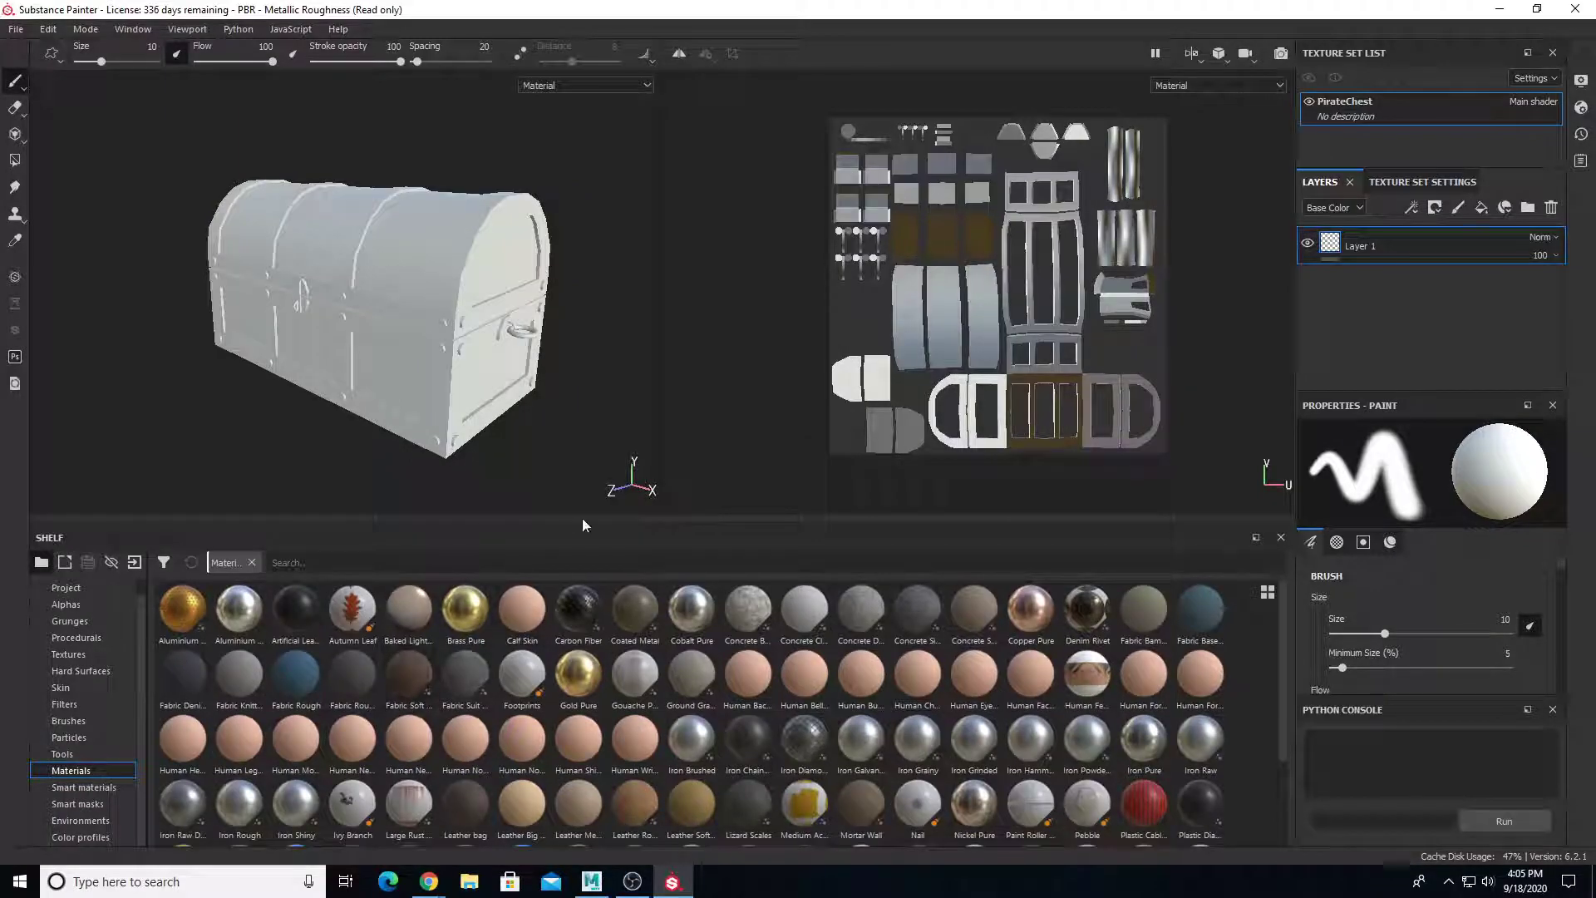
pyautogui.moveTo(696, 523); pyautogui.dragTo(694, 562)
pyautogui.moveTo(482, 374)
pyautogui.keyDown('alt'); pyautogui.mouseDown()
pyautogui.moveTo(457, 369)
pyautogui.moveTo(560, 360)
pyautogui.moveTo(546, 341)
pyautogui.moveTo(572, 350)
pyautogui.moveTo(536, 407)
pyautogui.moveTo(553, 348)
pyautogui.mouseUp(); pyautogui.keyUp('alt')
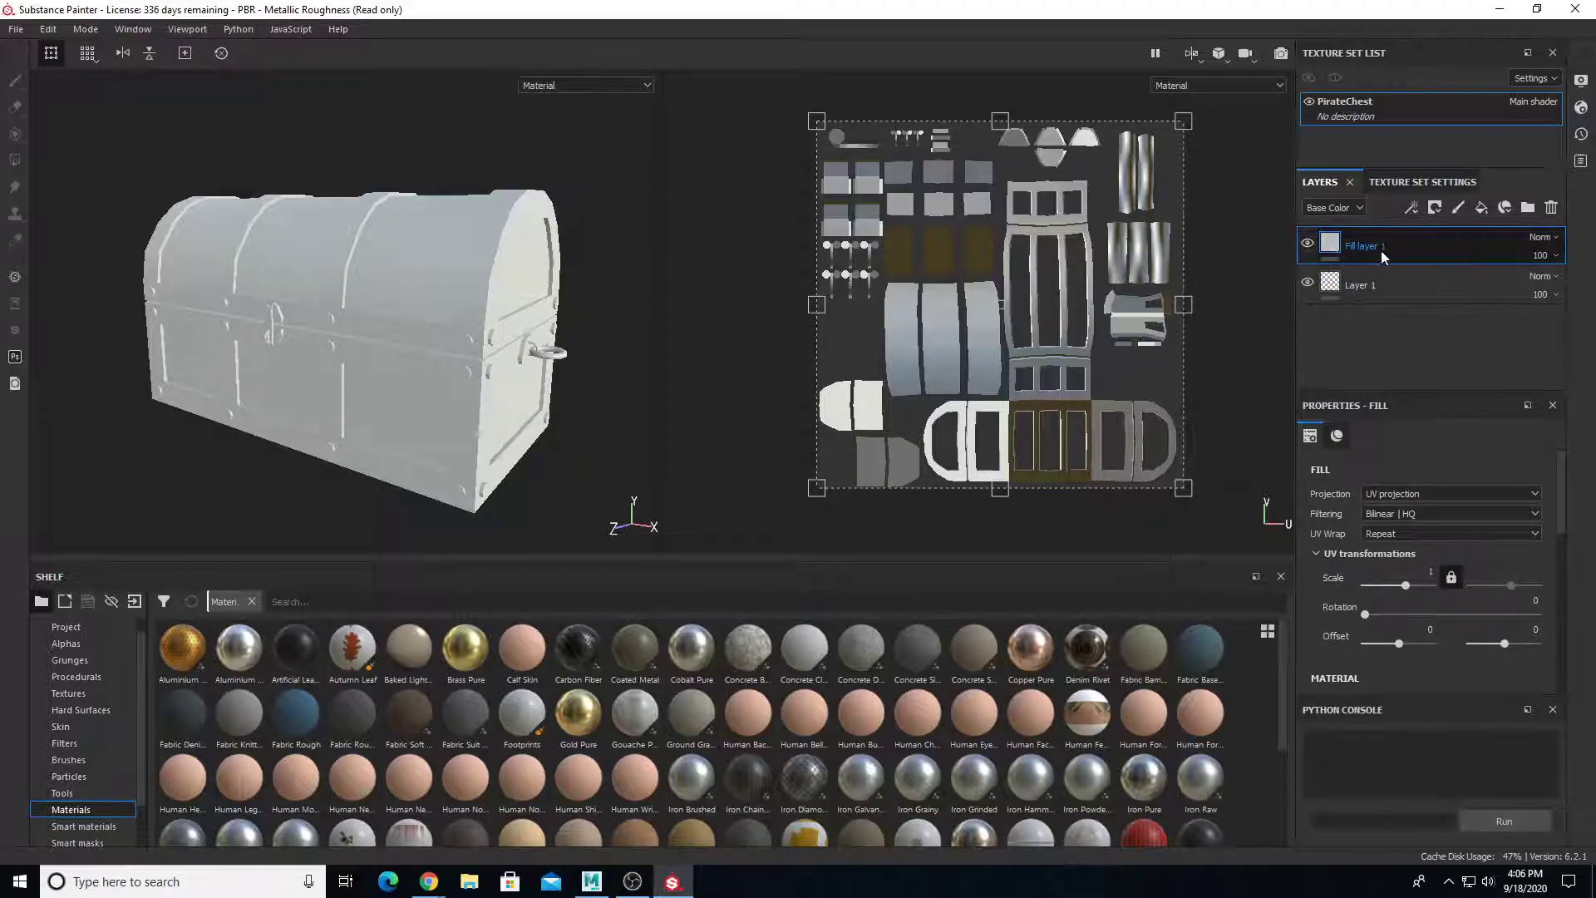
# Rename the new fill layer as Metal
pyautogui.doubleClick(1370, 246)
pyautogui.write('Metal')
pyautogui.press('Return')
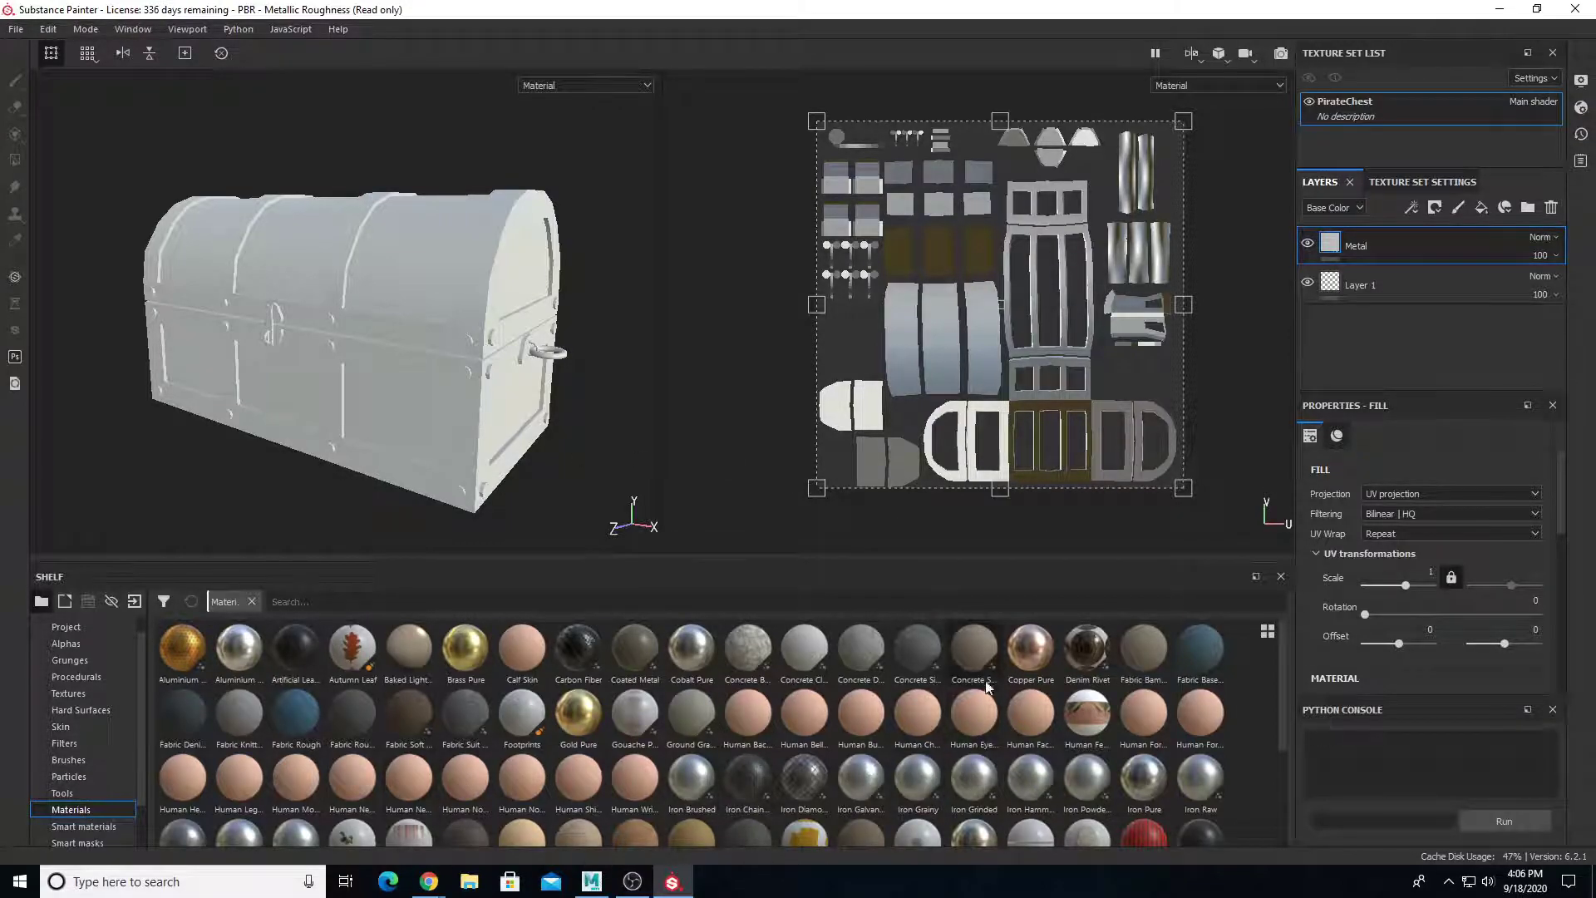
# Try the Copper Pure, Cobalt Pure and Iron Brushed materials on the Metal layer
pyautogui.click(1021, 653)
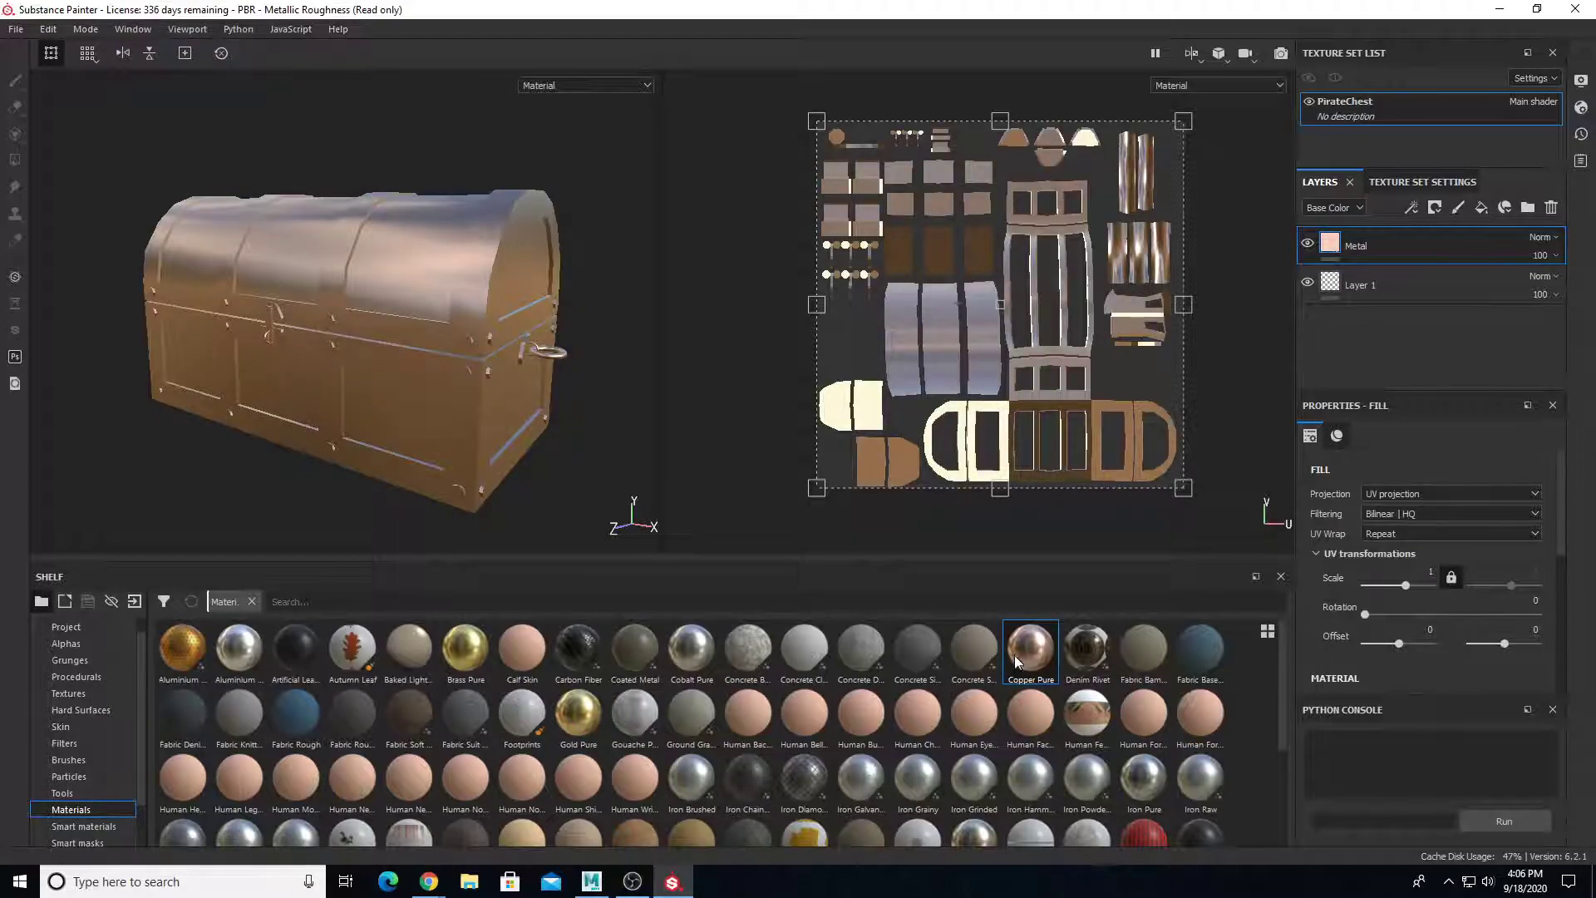
pyautogui.click(692, 647)
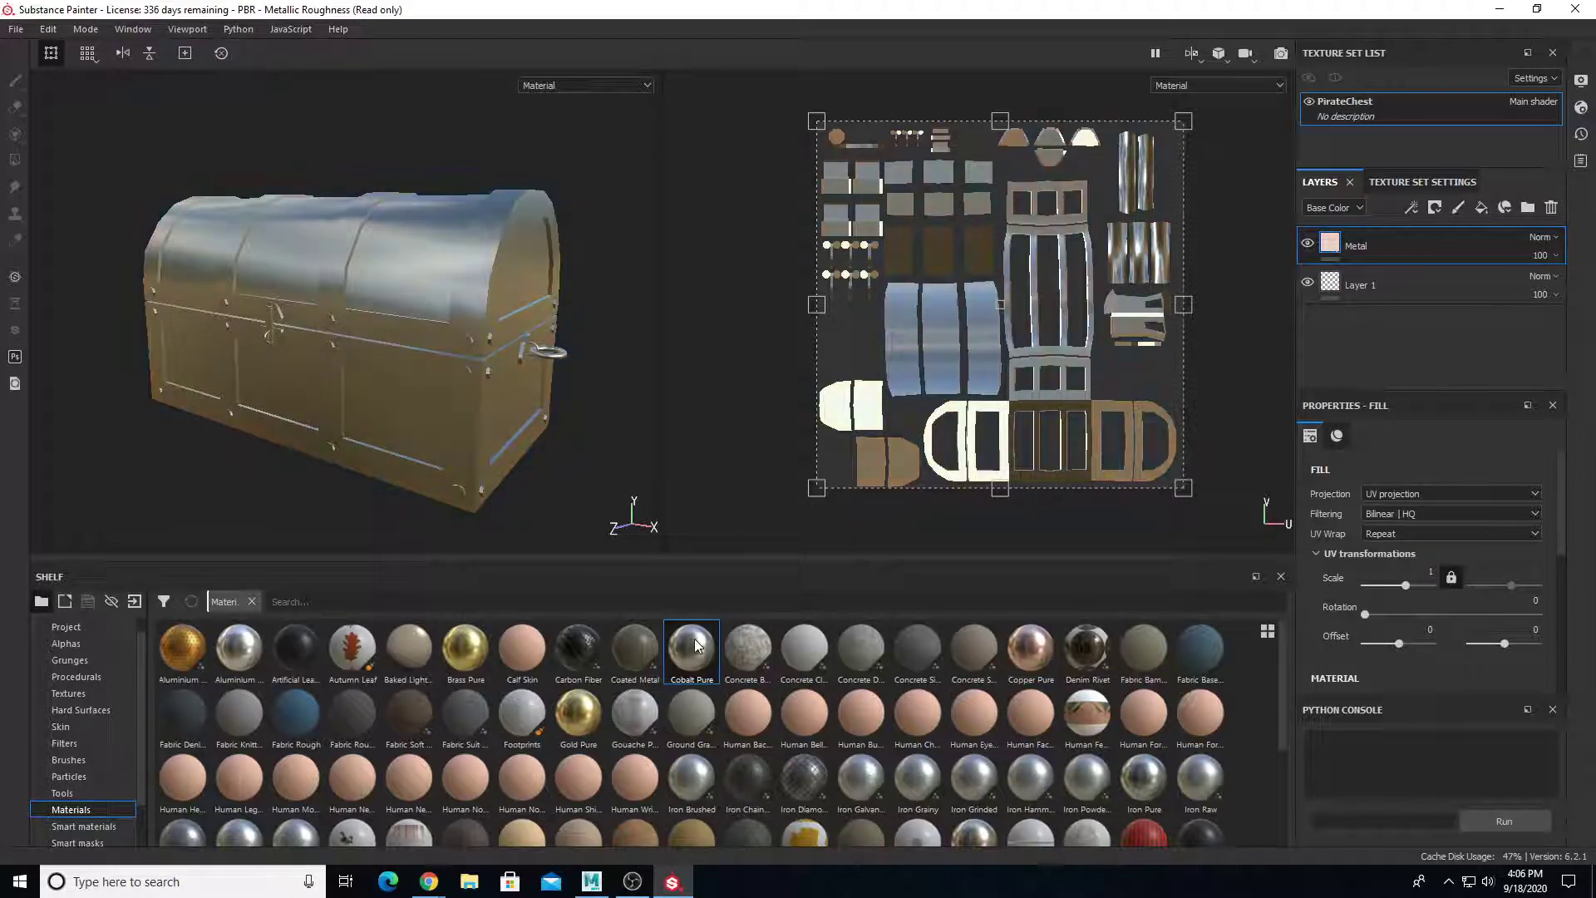
pyautogui.click(691, 778)
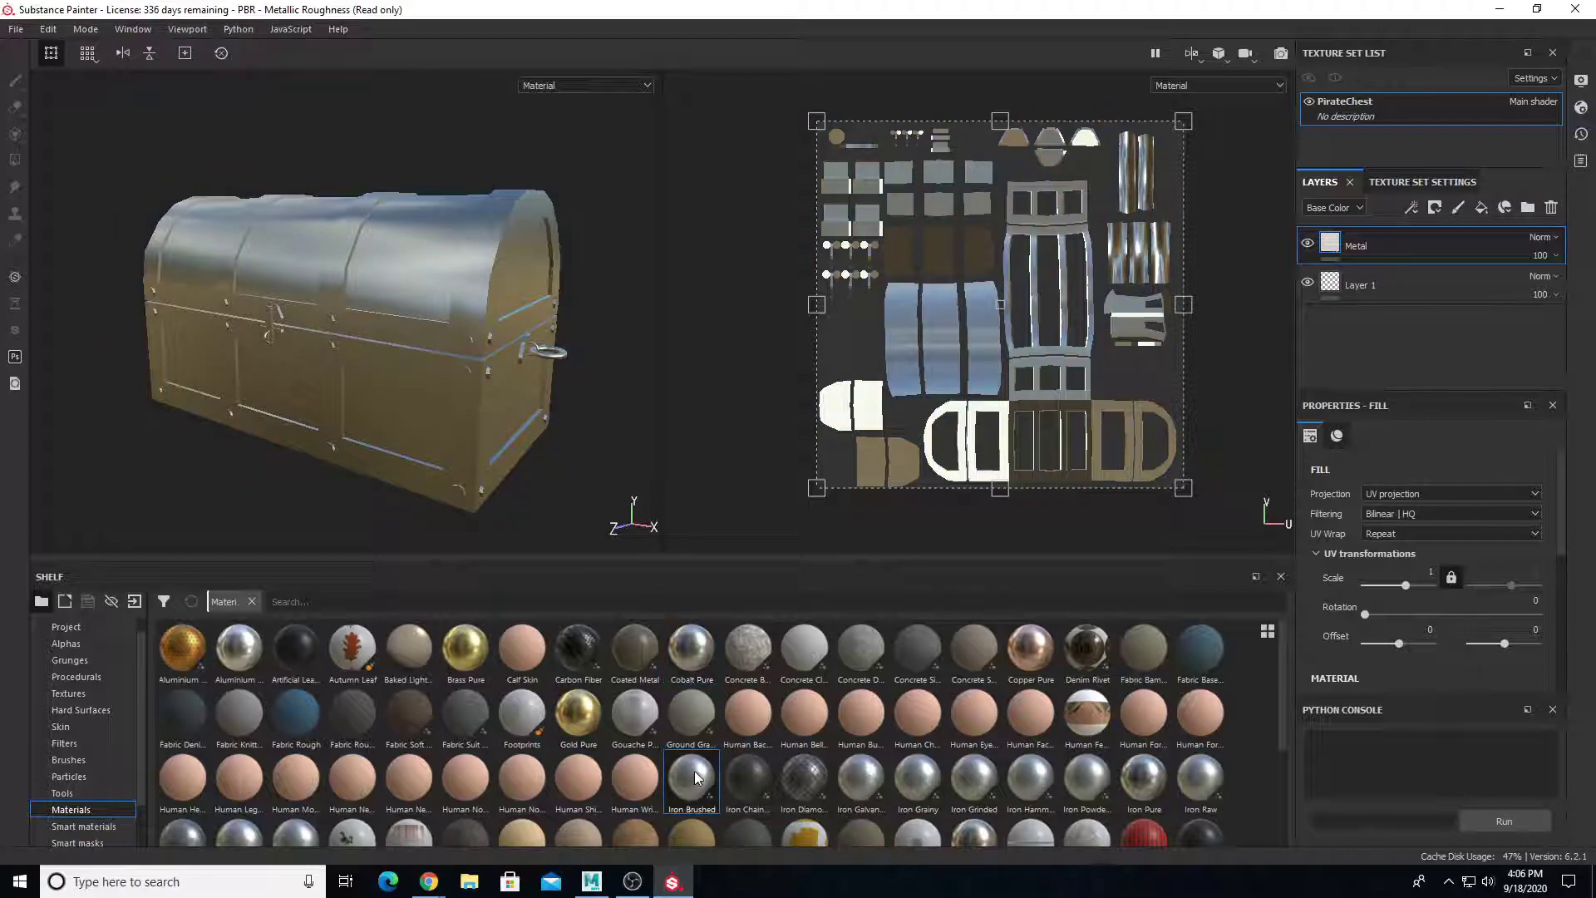
pyautogui.keyDown('alt'); pyautogui.moveTo(355, 396); pyautogui.dragTo(417, 313); pyautogui.keyUp('alt')
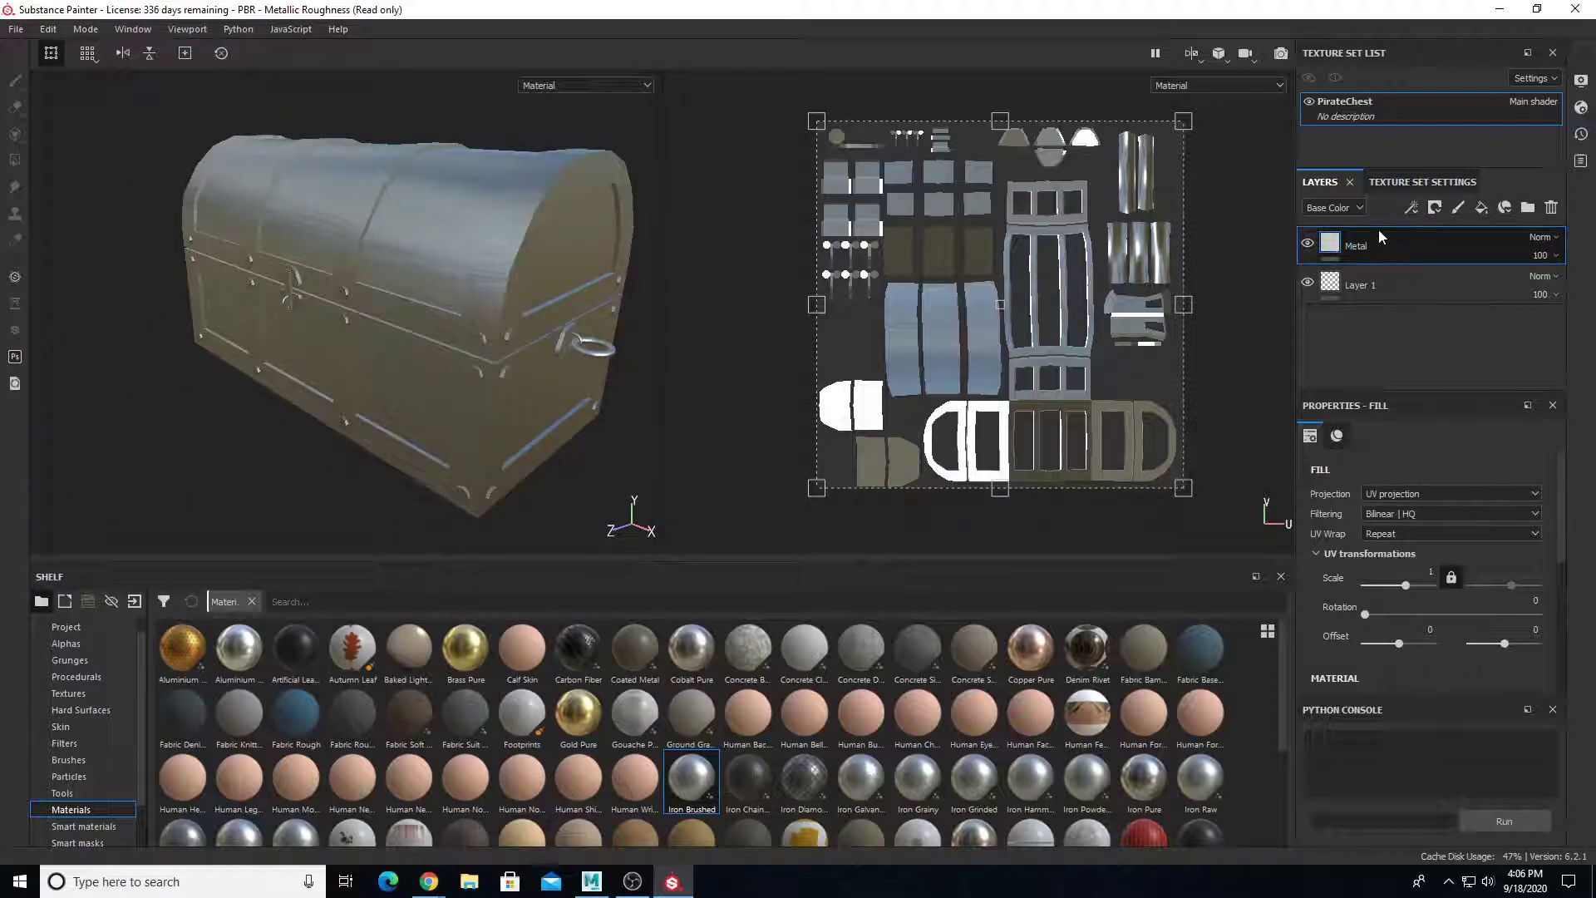
# Compare other iron materials on the Metal layer, including Iron Pure, Iron Raw, Iron Grinded and Iron Grainy
pyautogui.click(1087, 780)
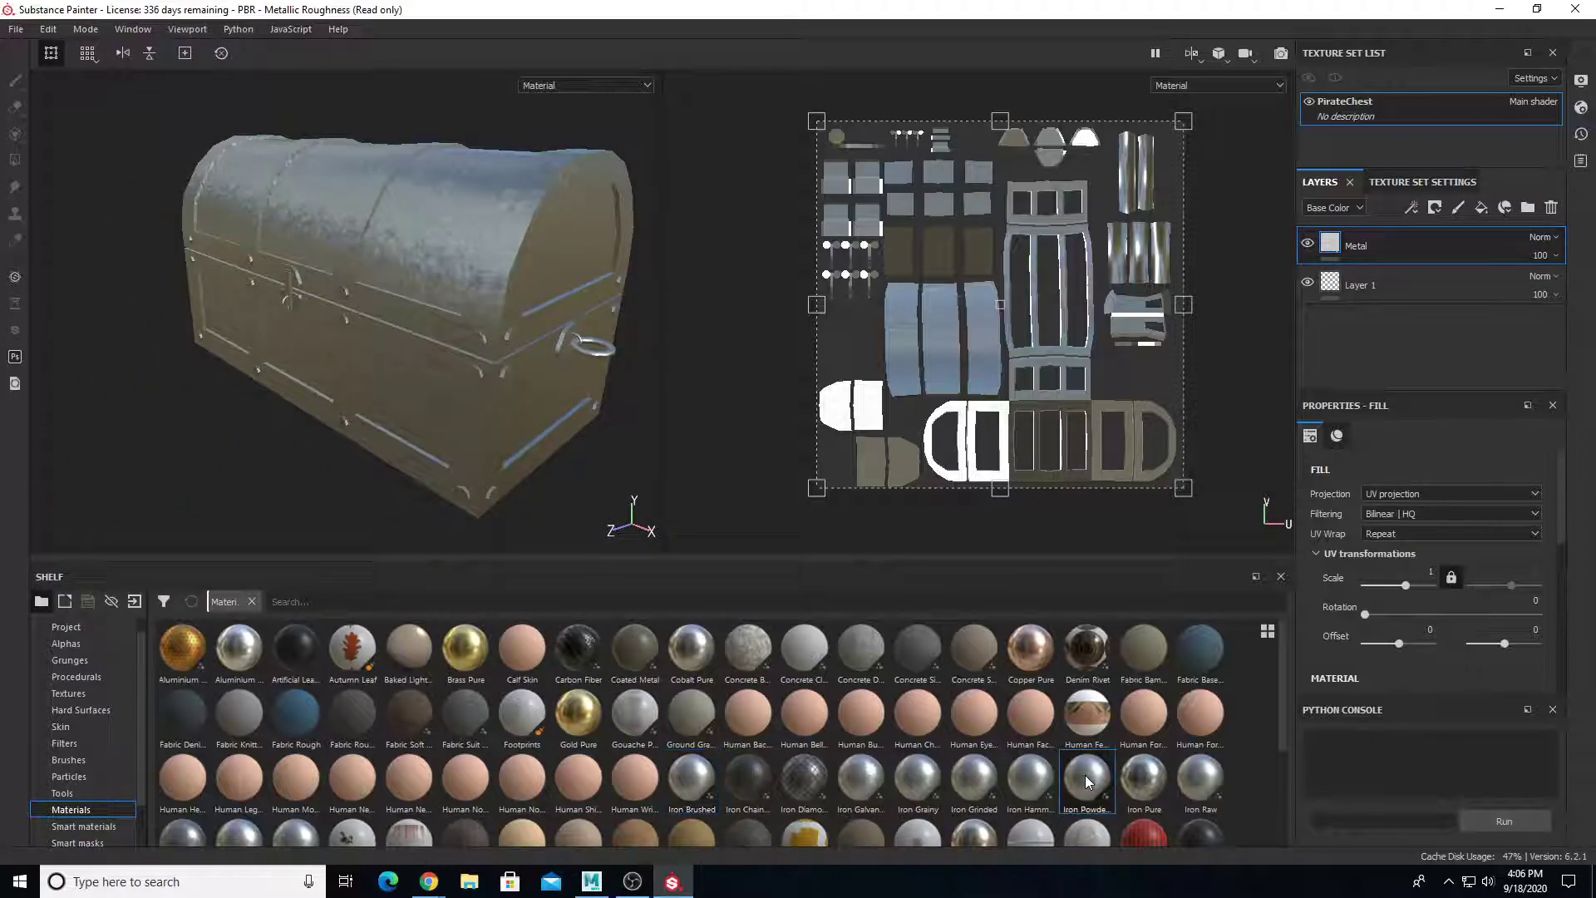
pyautogui.keyDown('alt'); pyautogui.moveTo(464, 378); pyautogui.dragTo(505, 373, button='right'); pyautogui.keyUp('alt')
pyautogui.keyDown('alt'); pyautogui.moveTo(468, 371); pyautogui.dragTo(634, 305); pyautogui.keyUp('alt')
pyautogui.click(1164, 773)
pyautogui.click(1201, 778)
pyautogui.keyDown('alt'); pyautogui.moveTo(486, 379); pyautogui.dragTo(601, 340); pyautogui.keyUp('alt')
pyautogui.click(976, 780)
pyautogui.keyDown('alt'); pyautogui.moveTo(470, 393); pyautogui.dragTo(267, 392, button='middle'); pyautogui.keyUp('alt')
pyautogui.click(858, 767)
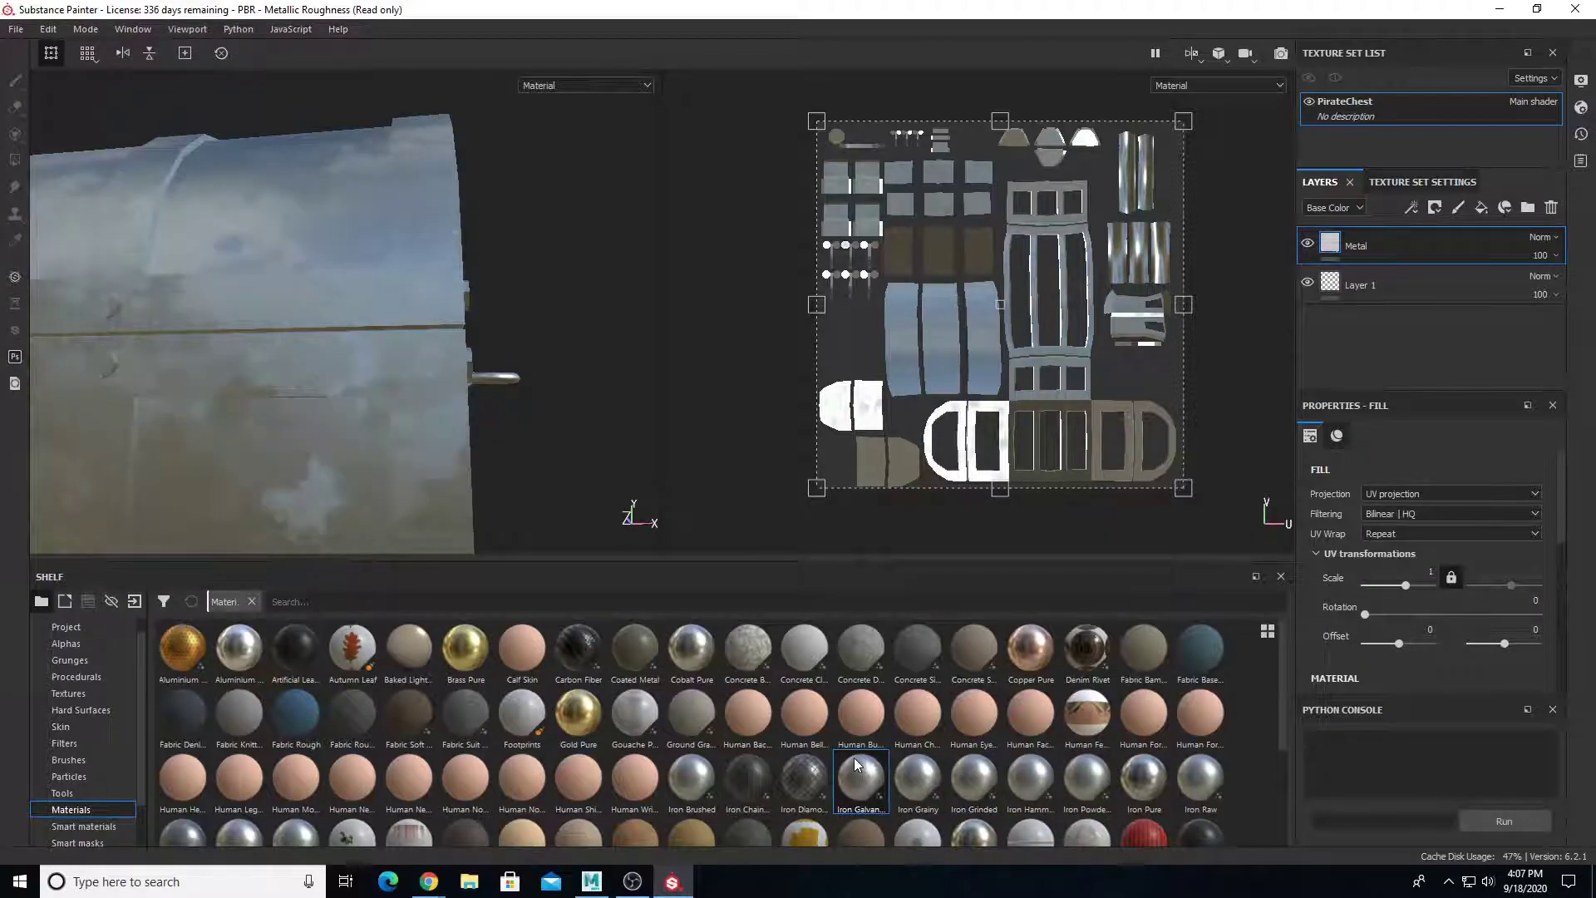
pyautogui.click(914, 774)
# Apply the Iron Raw material to the Metal layer and check it across the chest
pyautogui.click(1200, 778)
pyautogui.keyDown('alt'); pyautogui.moveTo(322, 312); pyautogui.dragTo(283, 353); pyautogui.keyUp('alt')
pyautogui.keyDown('alt'); pyautogui.moveTo(286, 366); pyautogui.dragTo(310, 388, button='middle'); pyautogui.keyUp('alt')
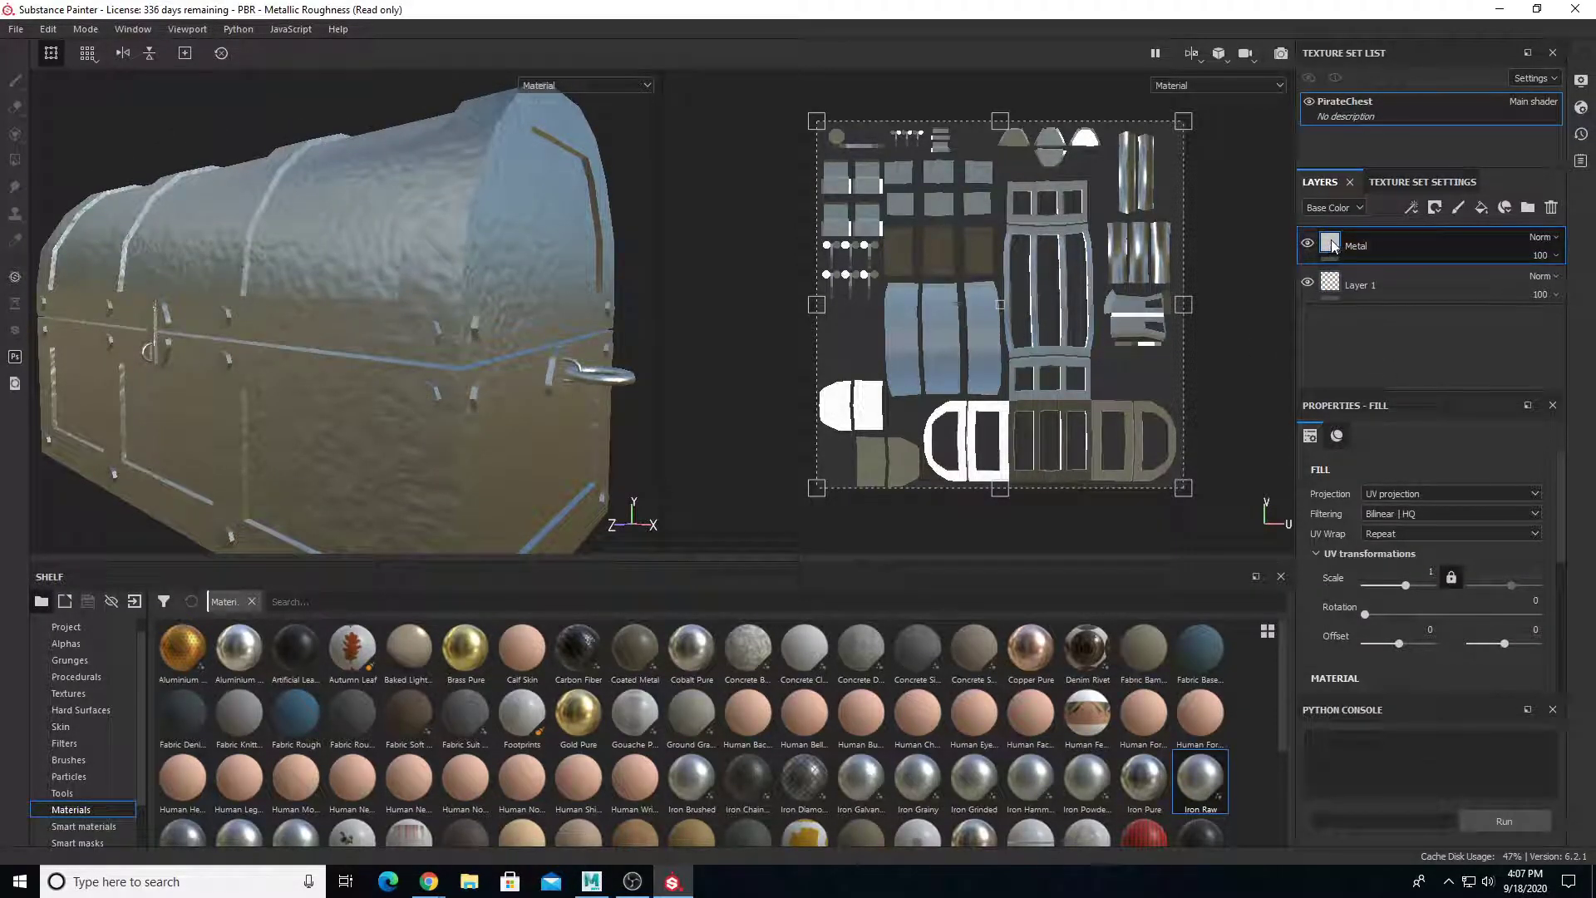
# Make room for the fill layer's material parameters by enlarging their area and closing the Python console
pyautogui.scroll(-2, 1394, 624)
pyautogui.scroll(-2, 1393, 623)
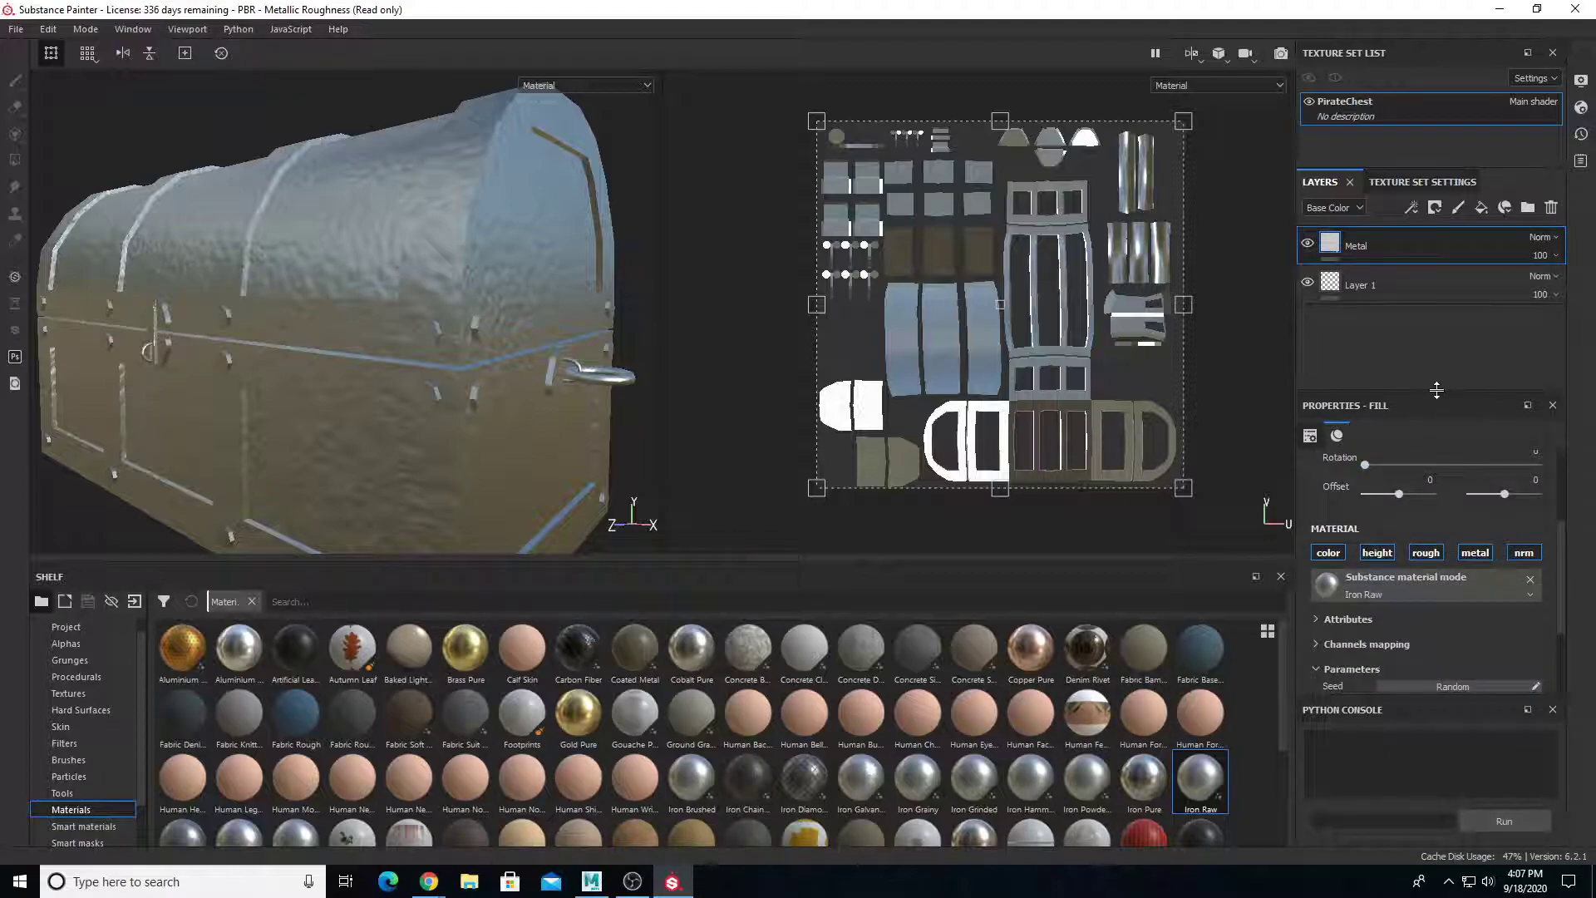
pyautogui.moveTo(1437, 390); pyautogui.dragTo(1437, 354)
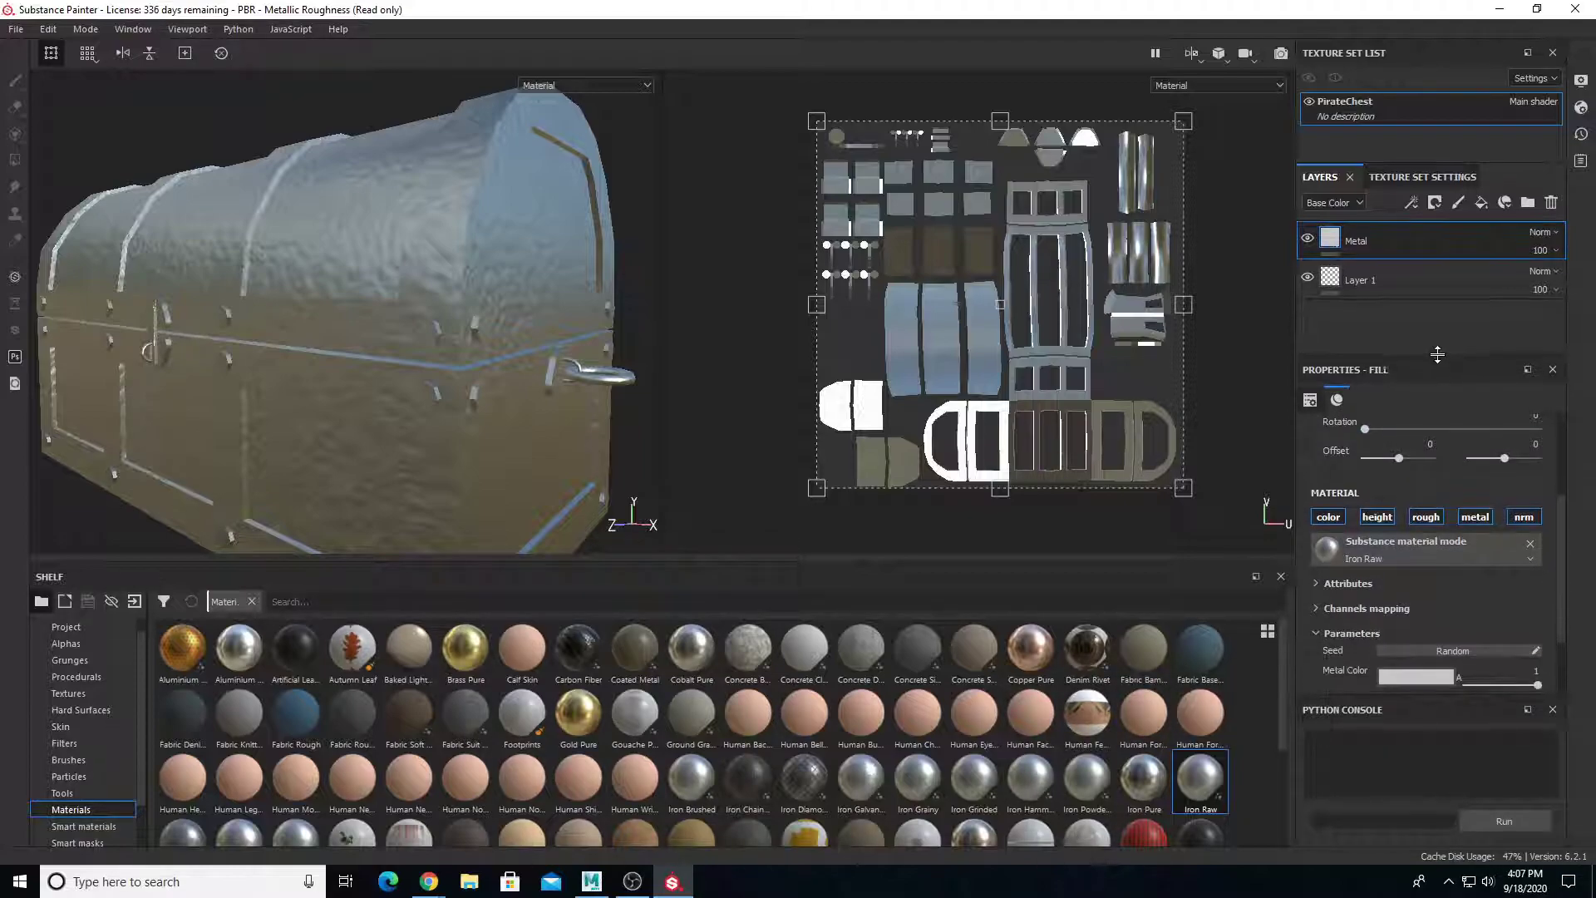
pyautogui.click(1554, 711)
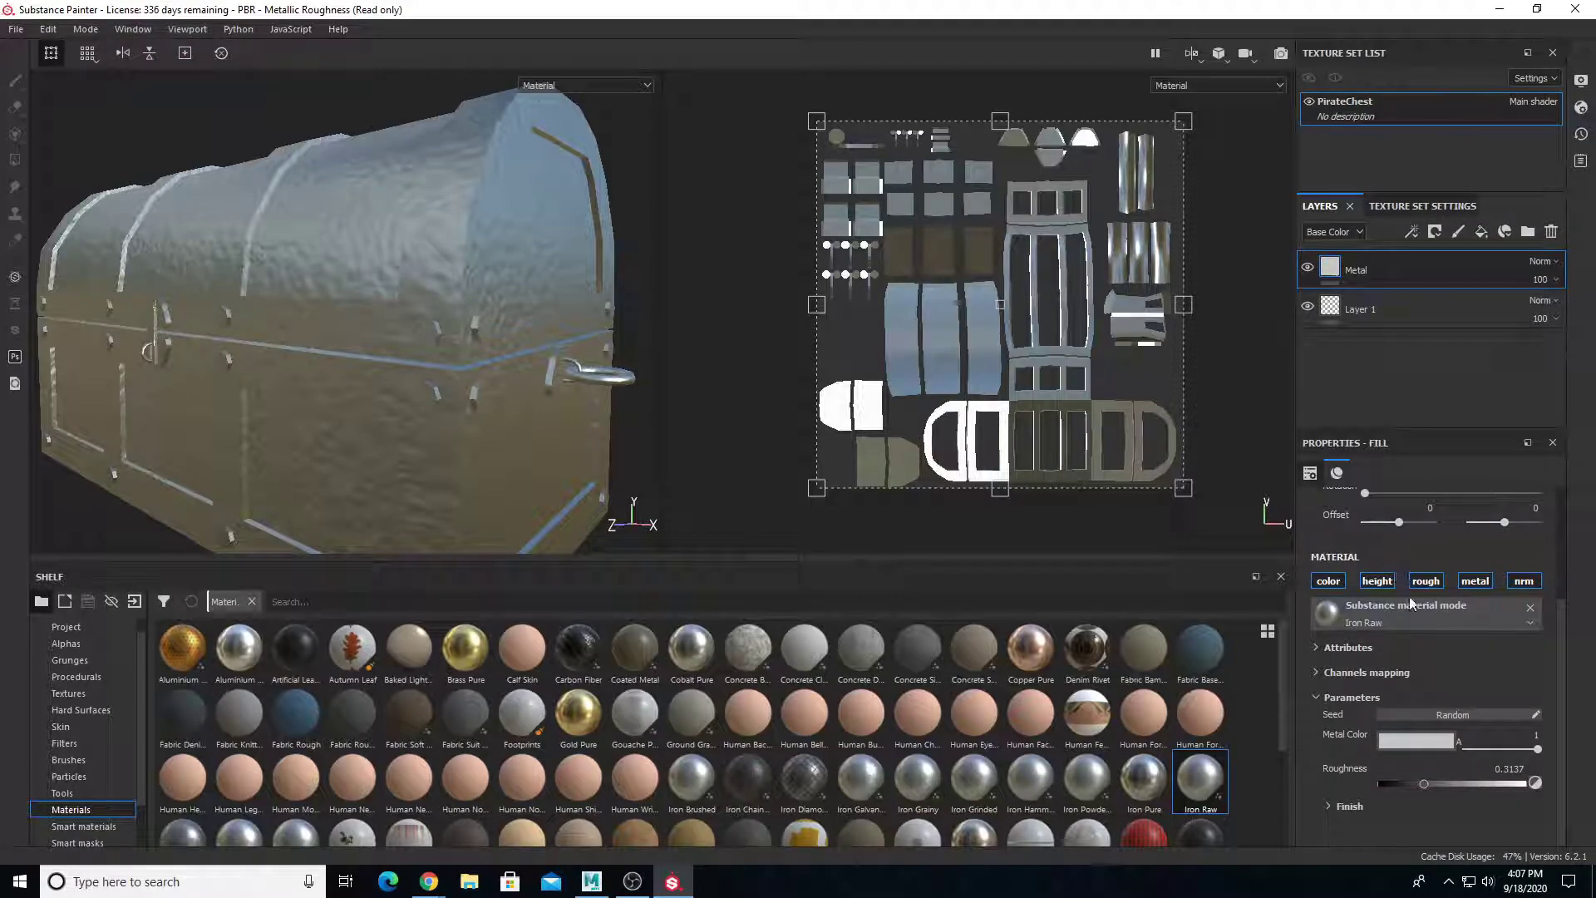
# Change the Iron Raw metal color to a light blue
pyautogui.click(1427, 742)
pyautogui.click(1448, 597)
pyautogui.moveTo(1448, 597); pyautogui.dragTo(1400, 583)
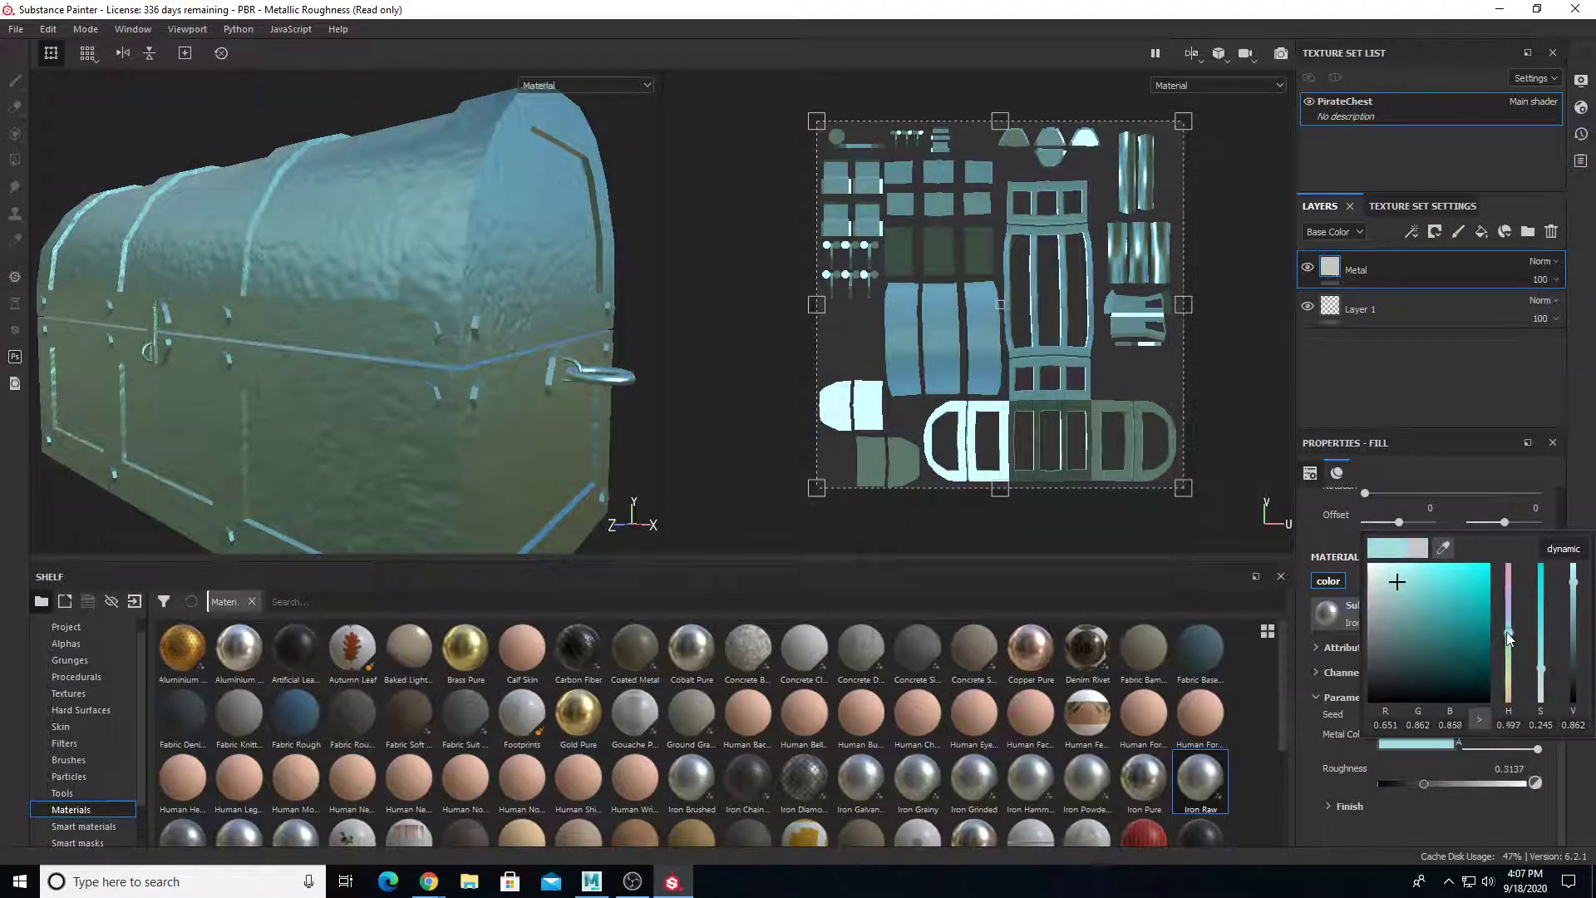
pyautogui.moveTo(1507, 632); pyautogui.dragTo(1505, 623)
pyautogui.click(1588, 463)
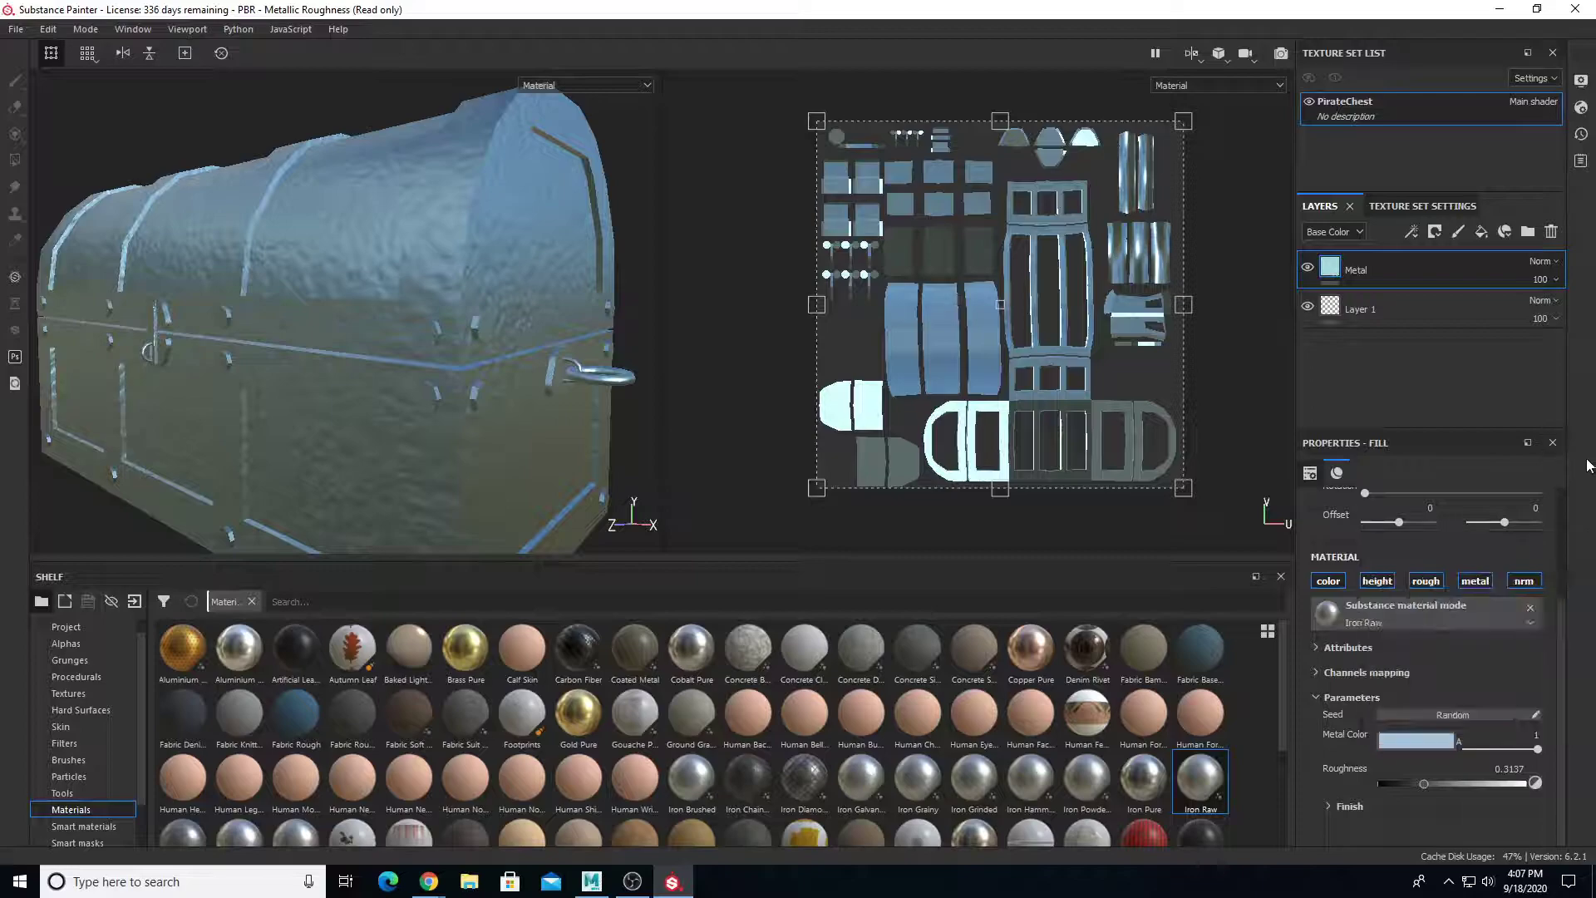
# Set the Iron Raw roughness to 0.3034 and its finish scale to 5
pyautogui.moveTo(1432, 781)
pyautogui.mouseDown()
pyautogui.moveTo(1498, 785)
pyautogui.moveTo(1400, 771)
pyautogui.moveTo(1423, 780)
pyautogui.mouseUp()
pyautogui.click(1328, 807)
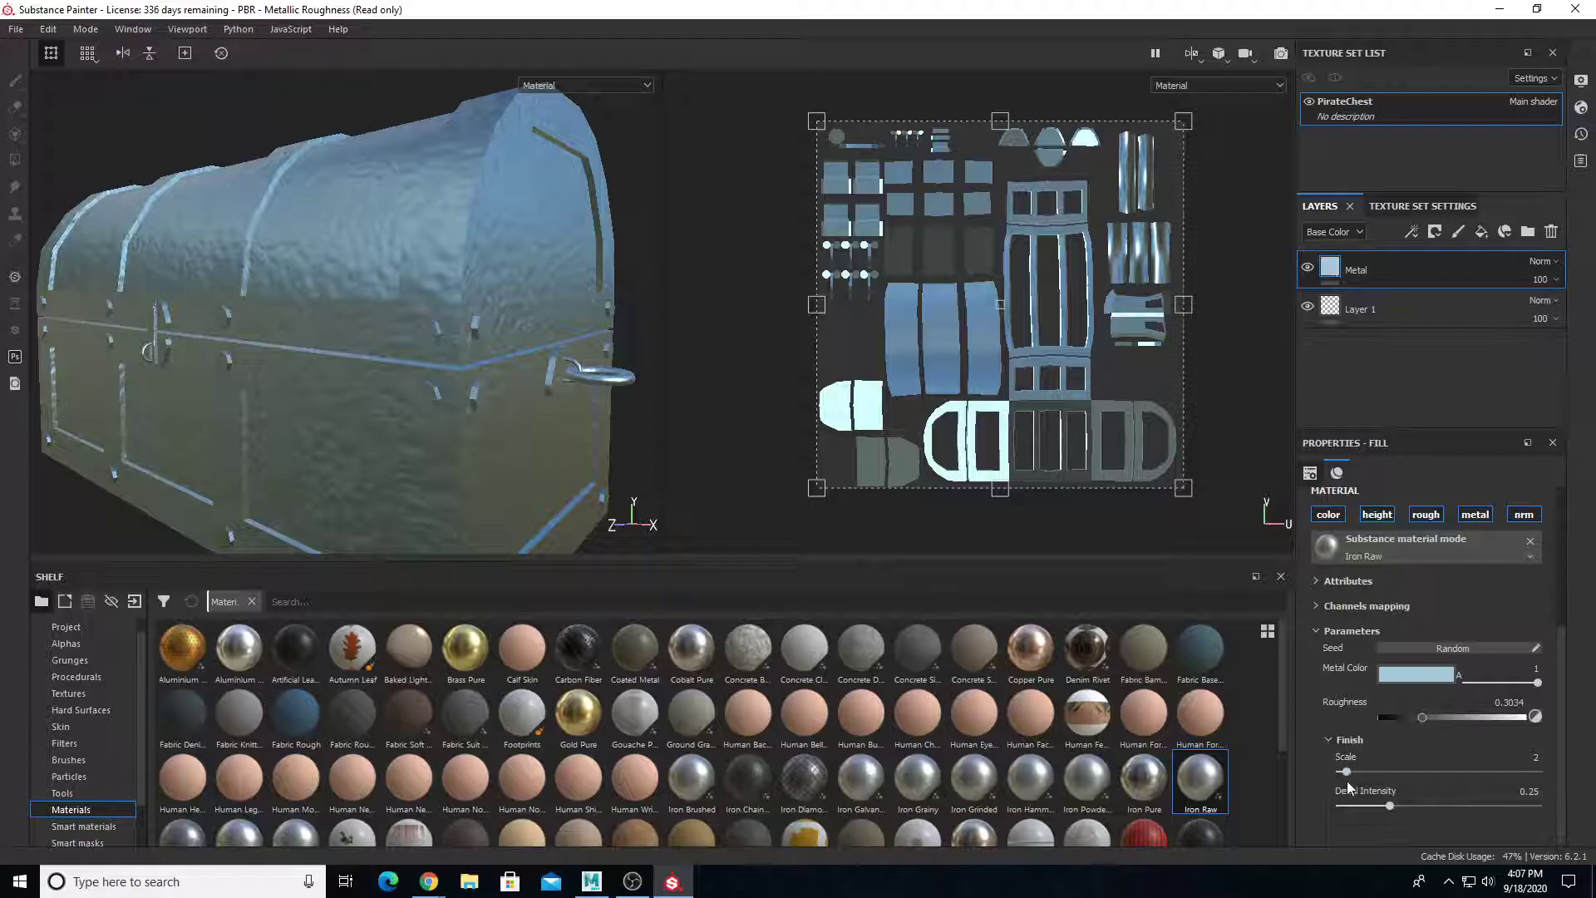
pyautogui.moveTo(1346, 775)
pyautogui.mouseDown()
pyautogui.moveTo(1391, 784)
pyautogui.moveTo(1362, 785)
pyautogui.mouseUp()
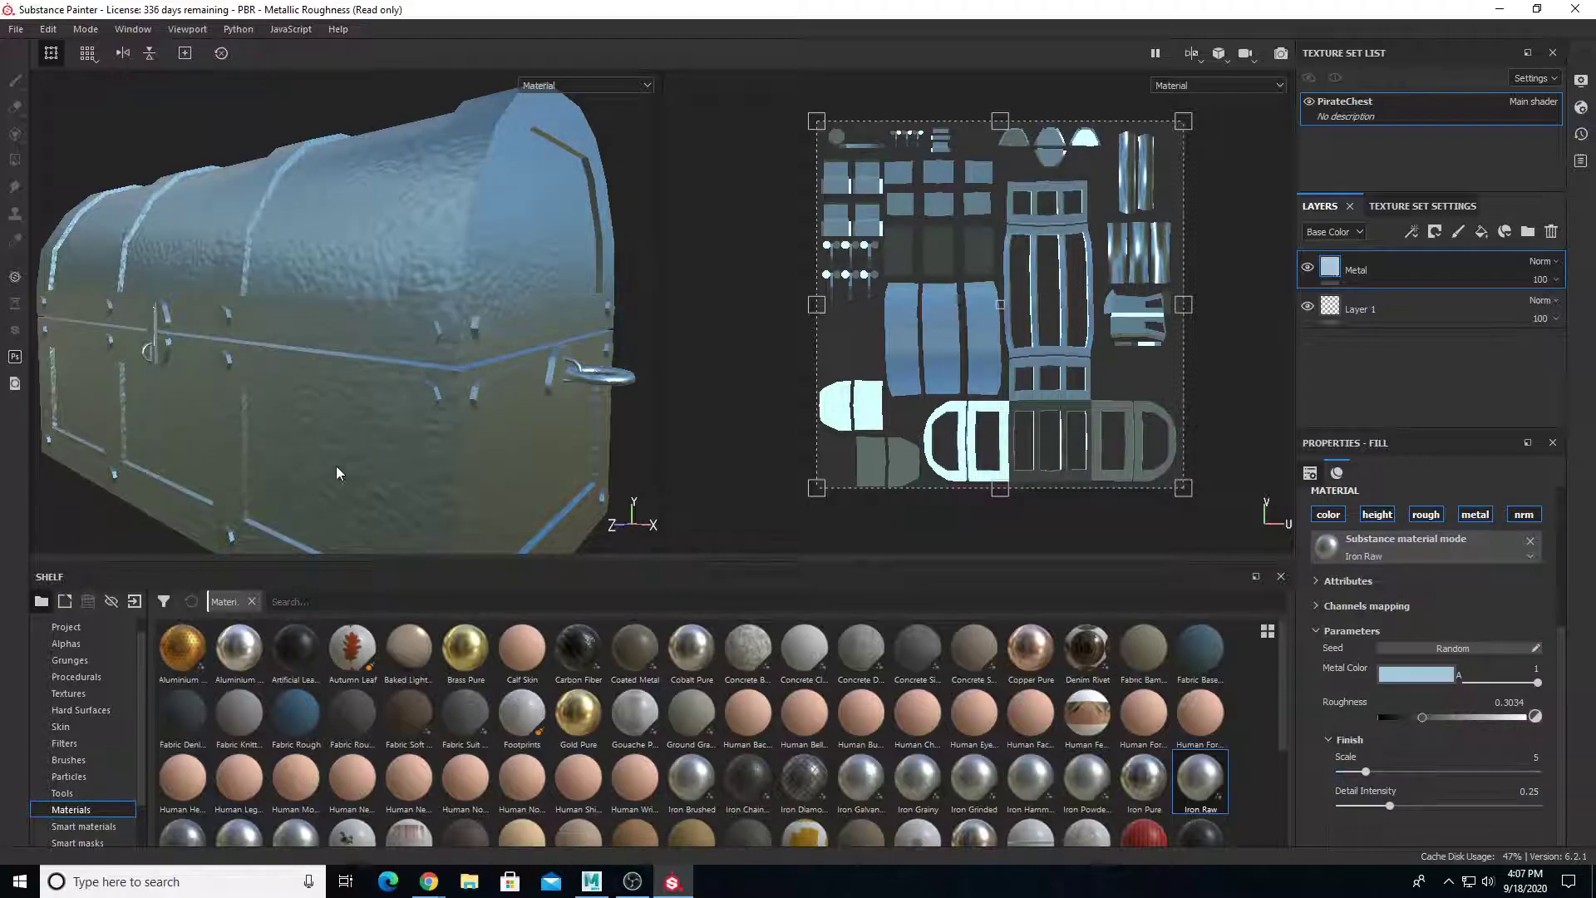
pyautogui.scroll(3, 343, 420)
pyautogui.scroll(5, 343, 420)
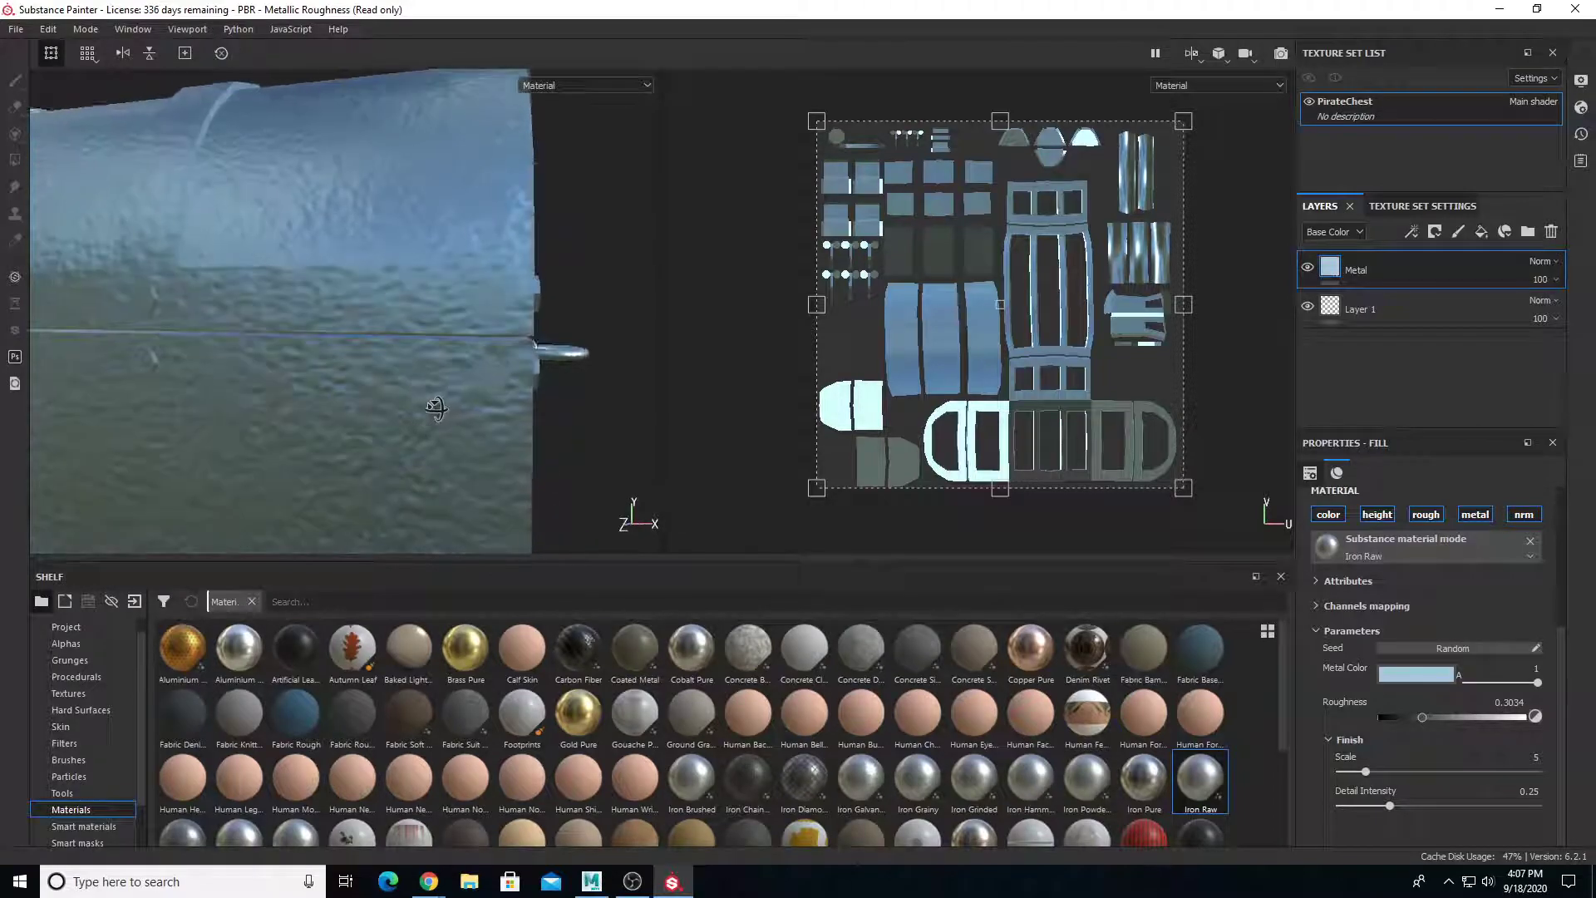
# Set the finish detail intensity to 0.14 and the finish scale to 4
pyautogui.moveTo(1387, 801)
pyautogui.mouseDown()
pyautogui.moveTo(1513, 807)
pyautogui.moveTo(1368, 804)
pyautogui.mouseUp()
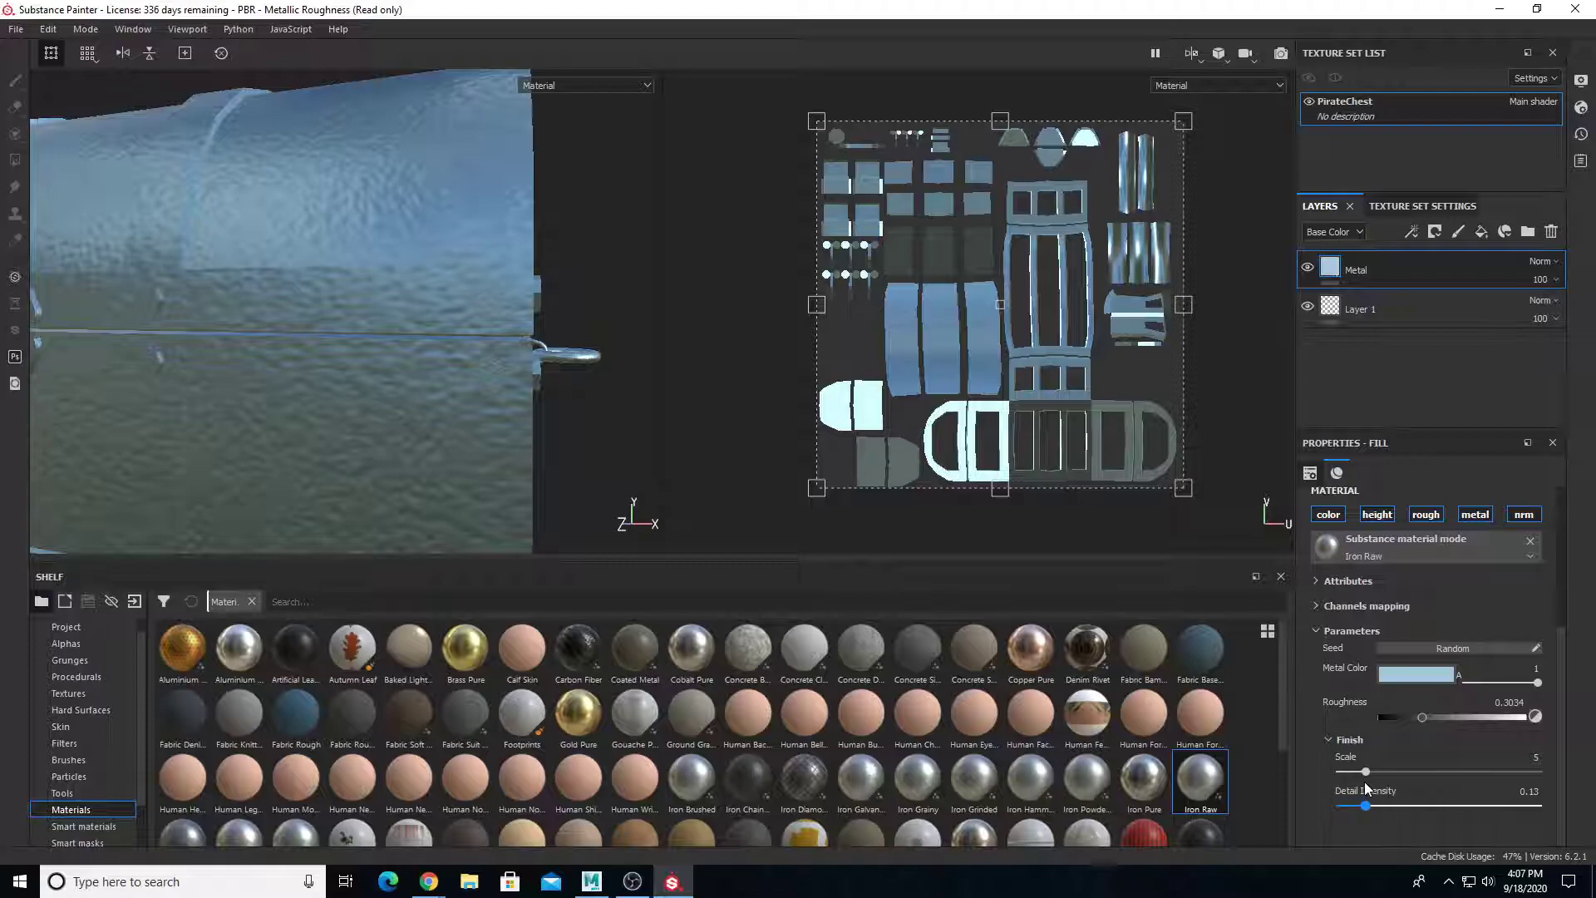
pyautogui.moveTo(1366, 771); pyautogui.dragTo(1361, 780)
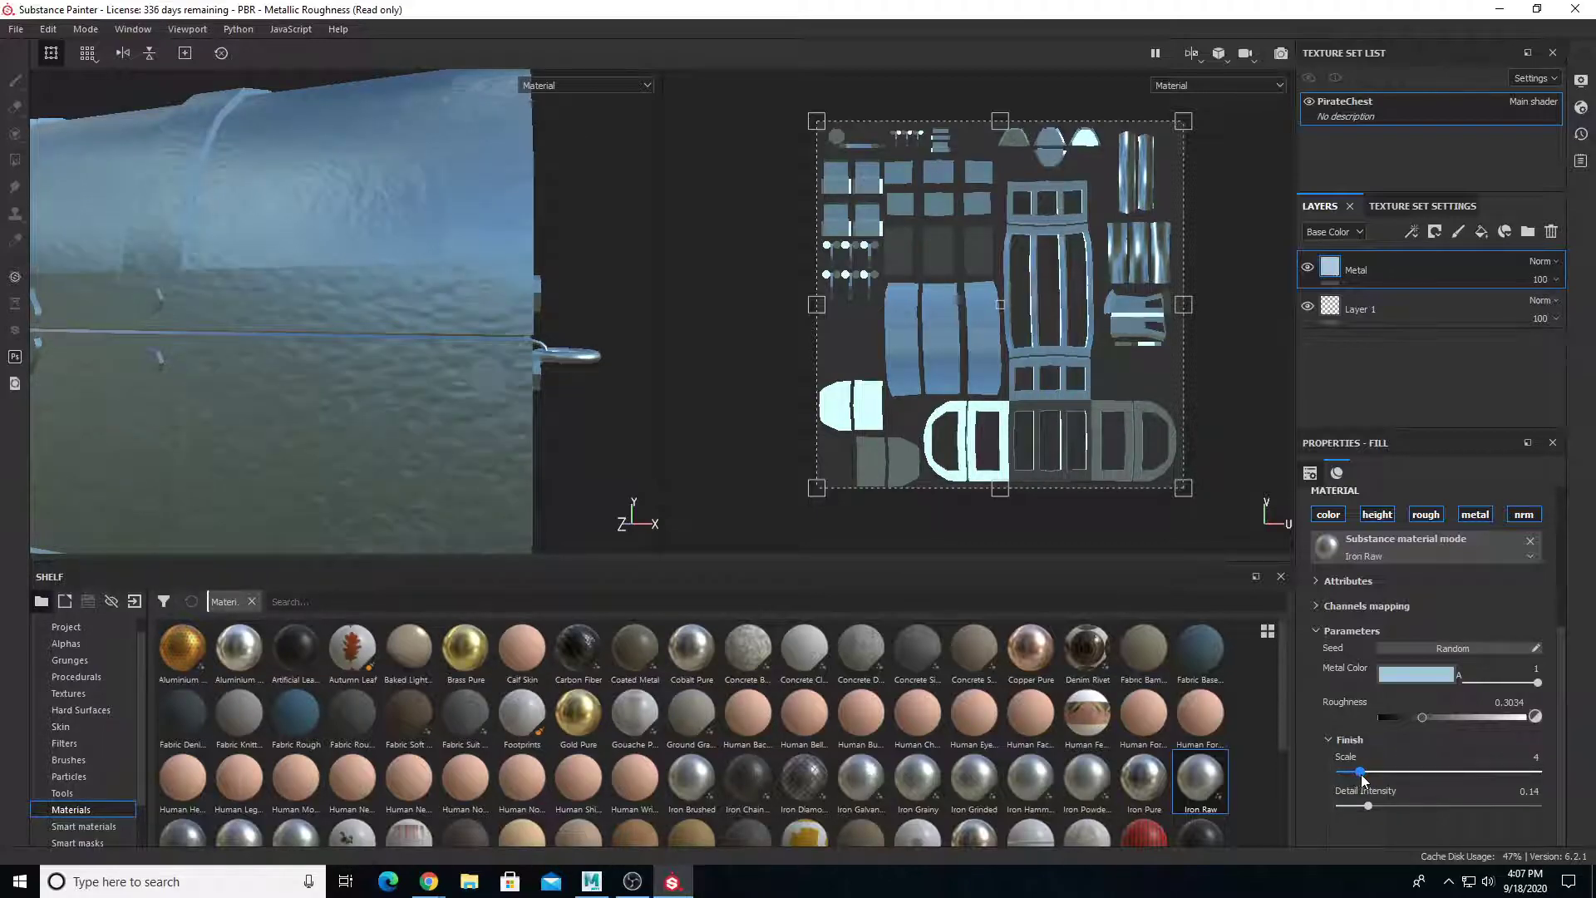
pyautogui.scroll(-3, 452, 385)
pyautogui.keyDown('alt'); pyautogui.moveTo(453, 385); pyautogui.dragTo(509, 421); pyautogui.keyUp('alt')
# Randomize the Iron Raw seed three times and check the surface pattern on the chest
pyautogui.click(1425, 650)
pyautogui.click(1425, 650)
pyautogui.click(1425, 650)
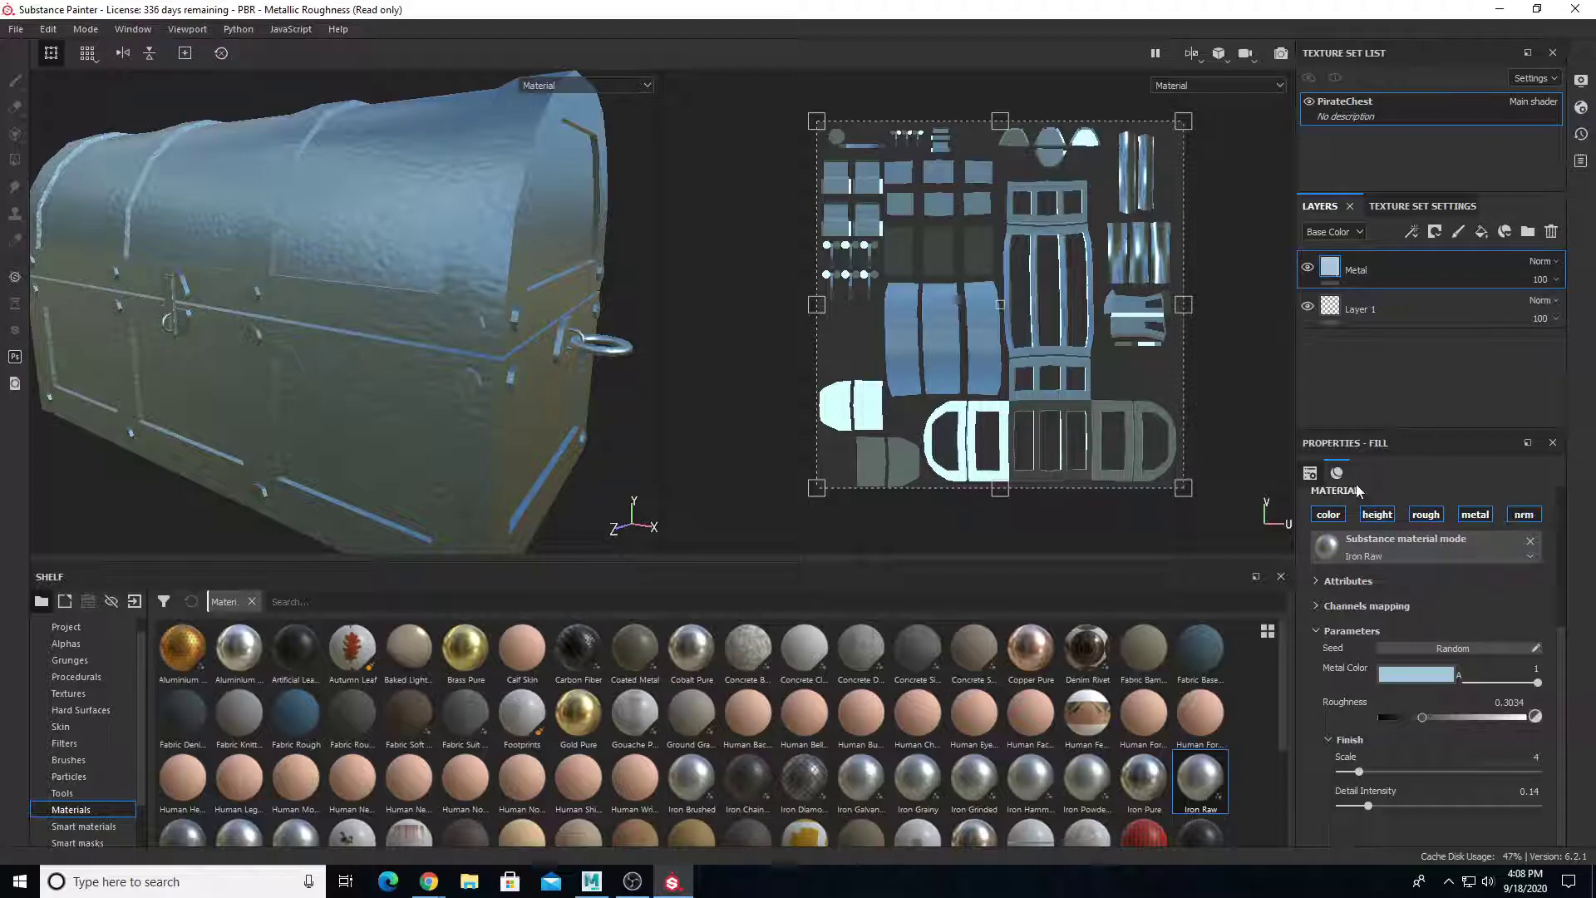
pyautogui.scroll(-3, 412, 352)
pyautogui.keyDown('alt'); pyautogui.moveTo(424, 341); pyautogui.dragTo(392, 381); pyautogui.keyUp('alt')
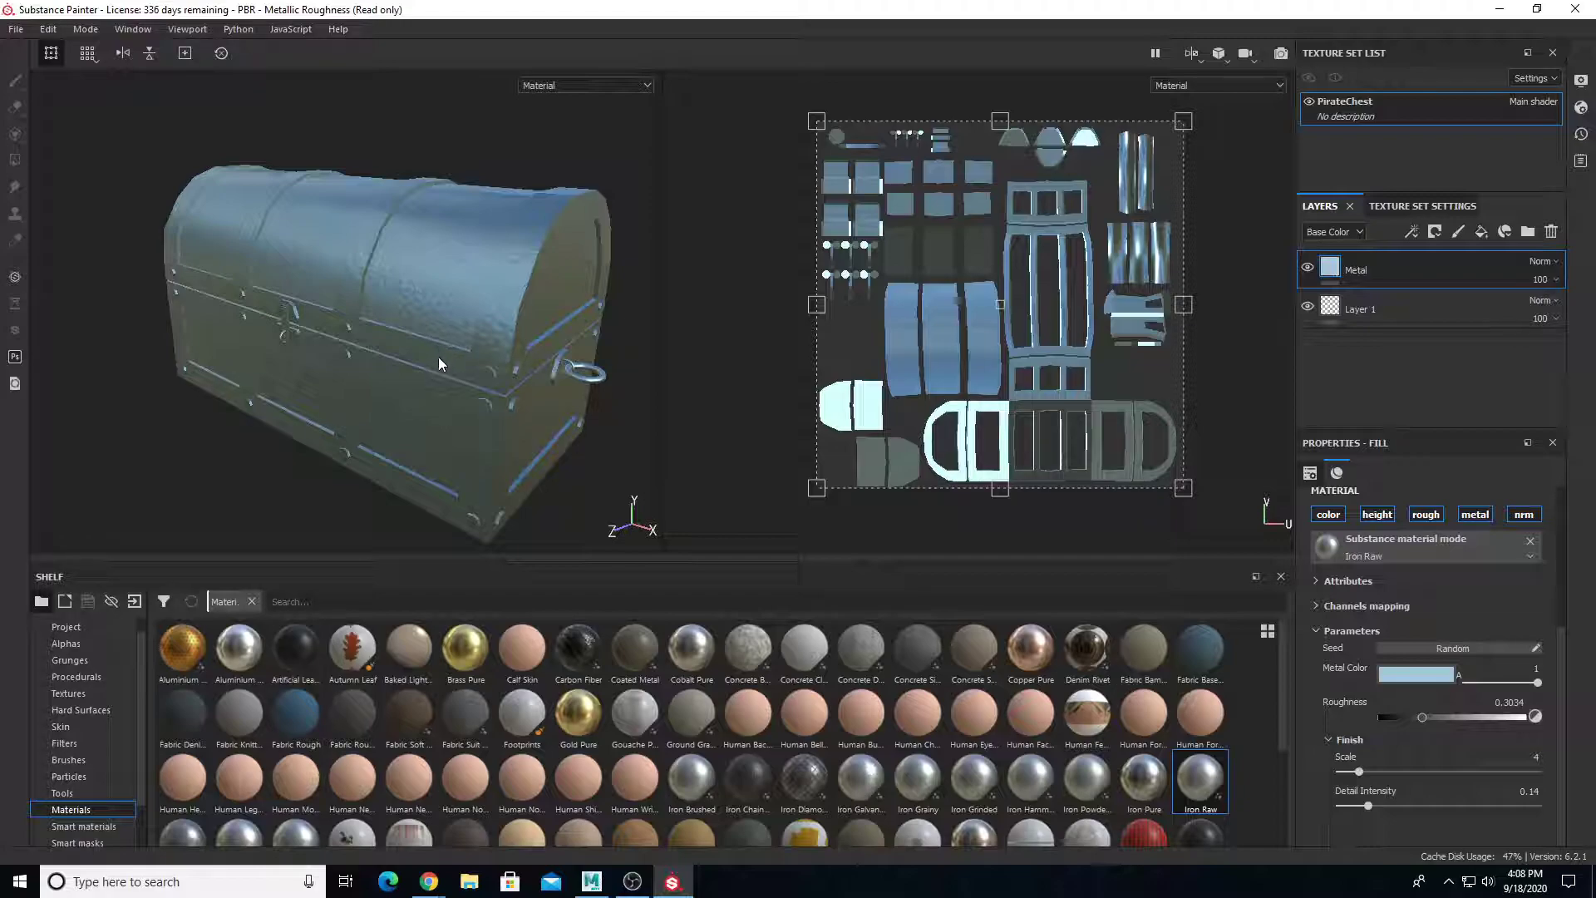
# Add a white mask to the Metal layer
pyautogui.click(1435, 232)
pyautogui.click(1437, 237)
pyautogui.click(1438, 236)
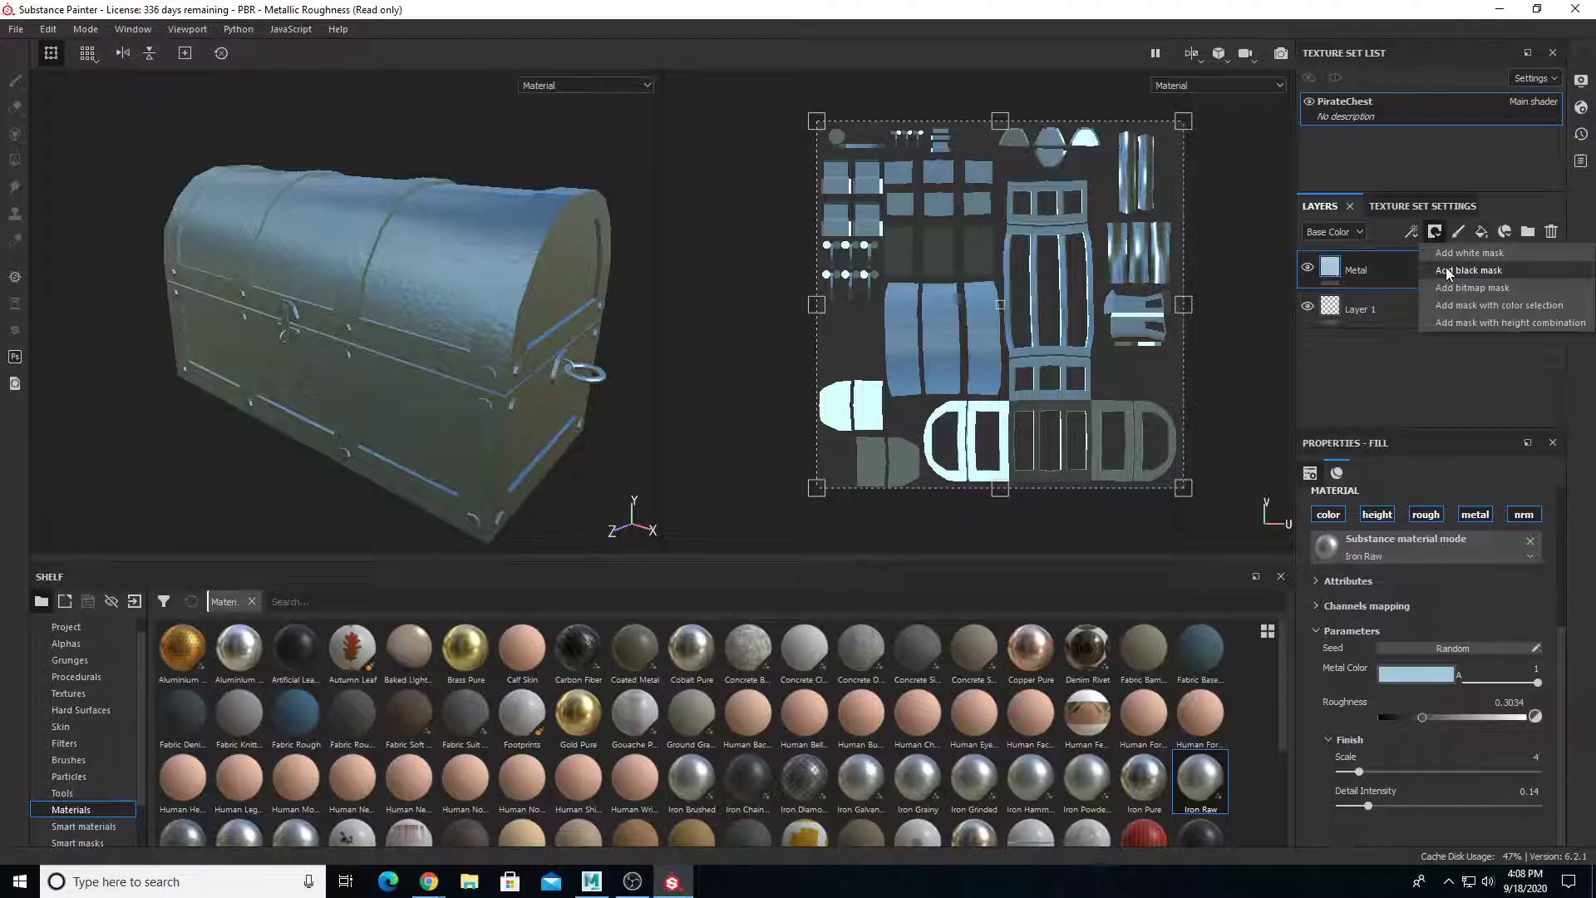
pyautogui.click(1462, 252)
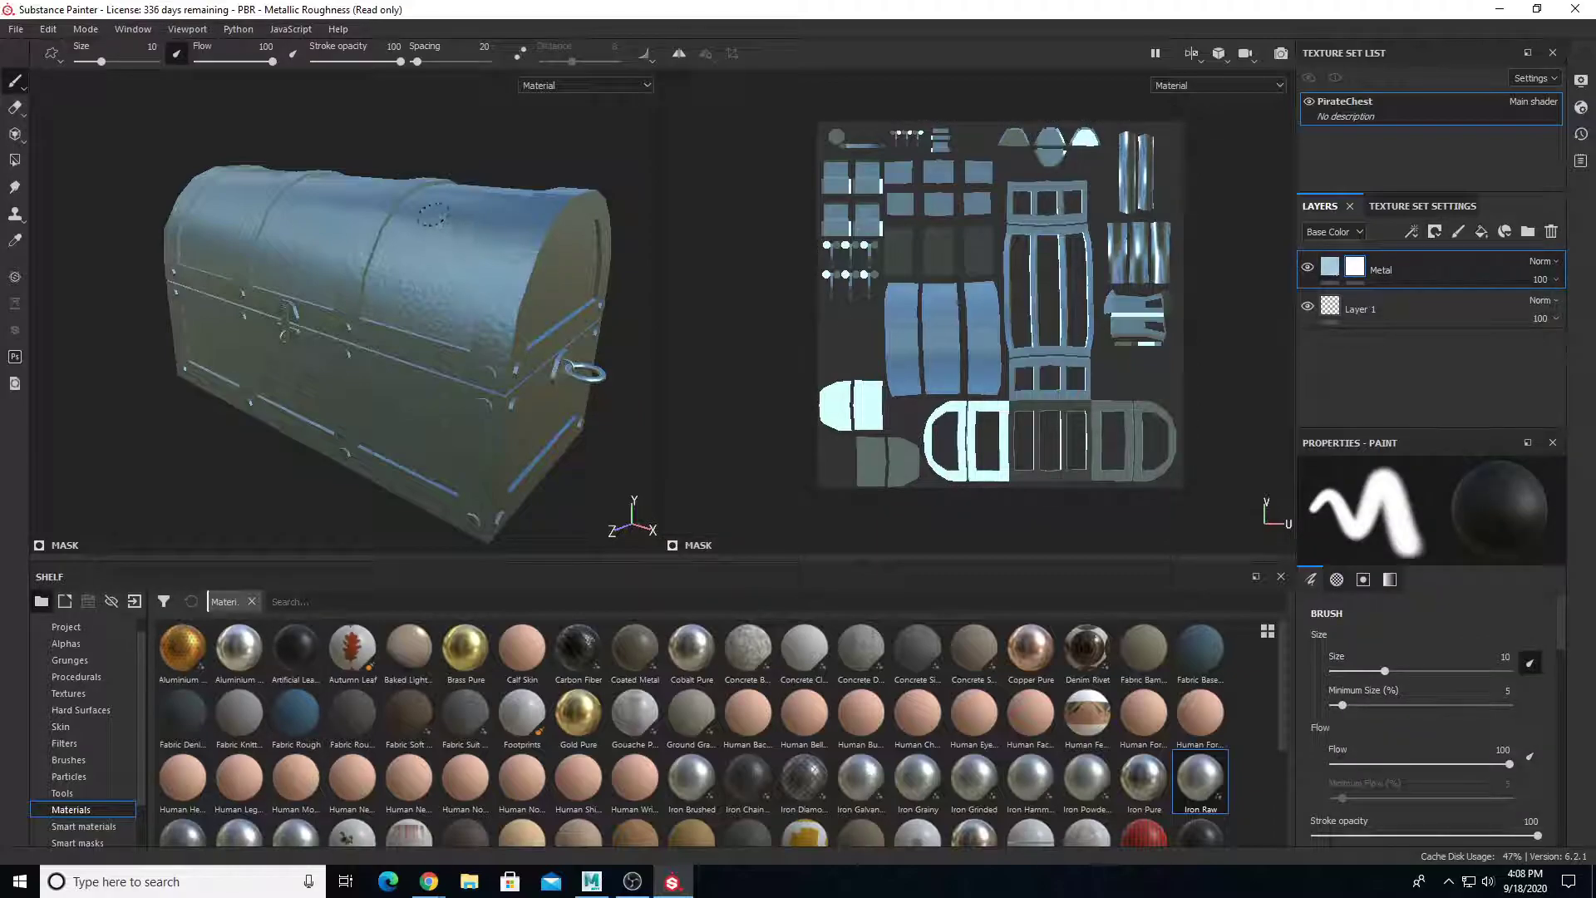
# Polygon-fill the faces of one lid panel with value 0 to remove them from the Metal mask
pyautogui.click(14, 161)
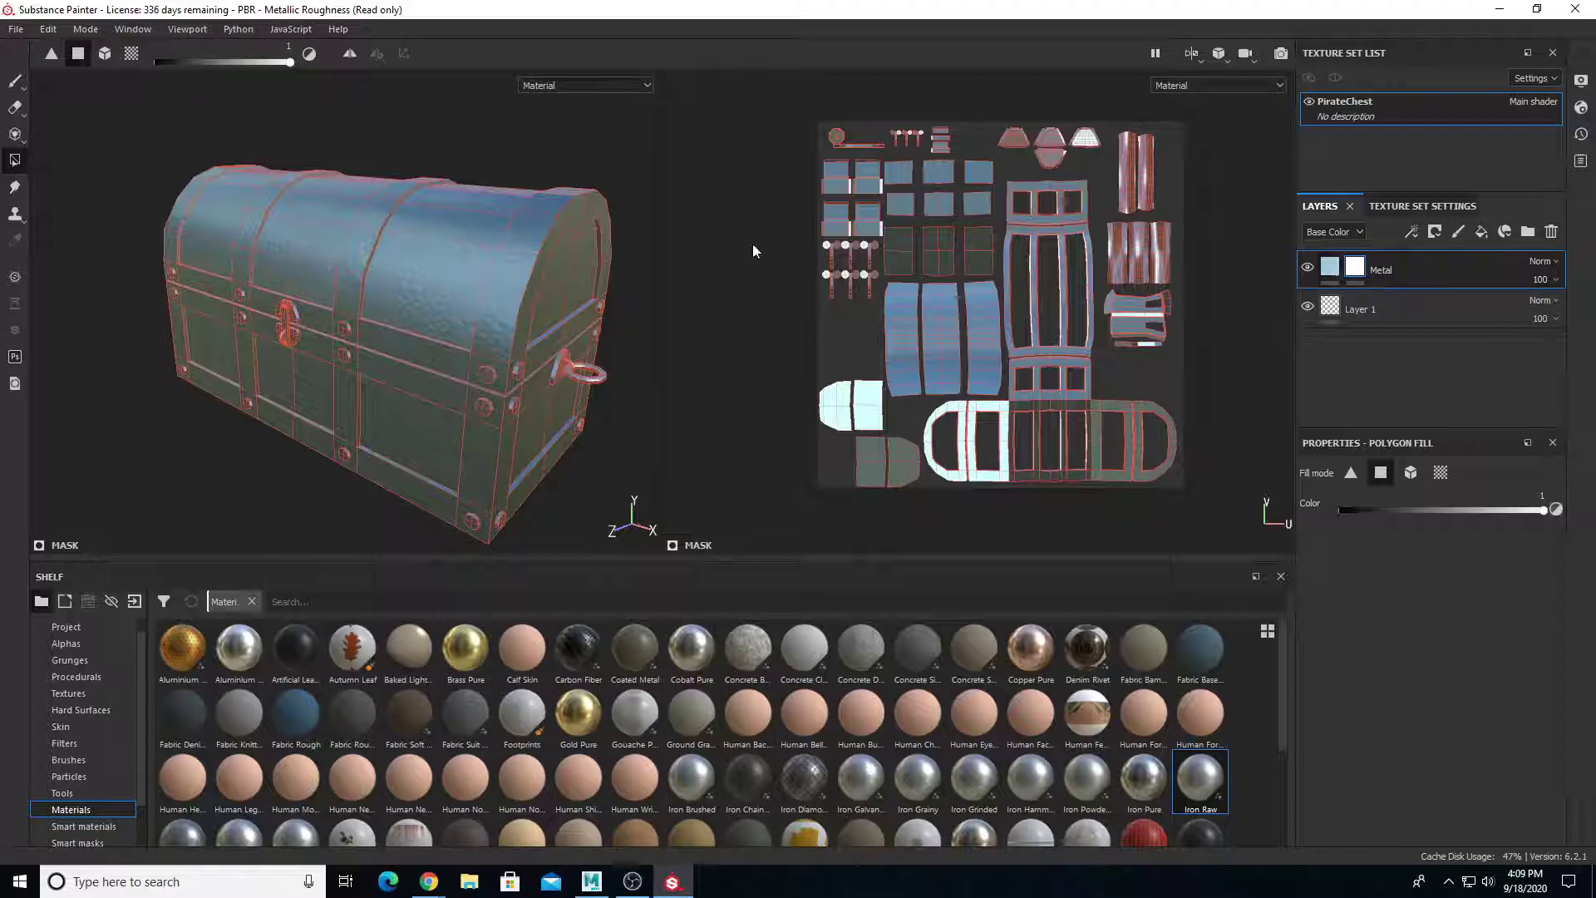
pyautogui.moveTo(288, 67); pyautogui.dragTo(119, 73)
pyautogui.click(433, 262)
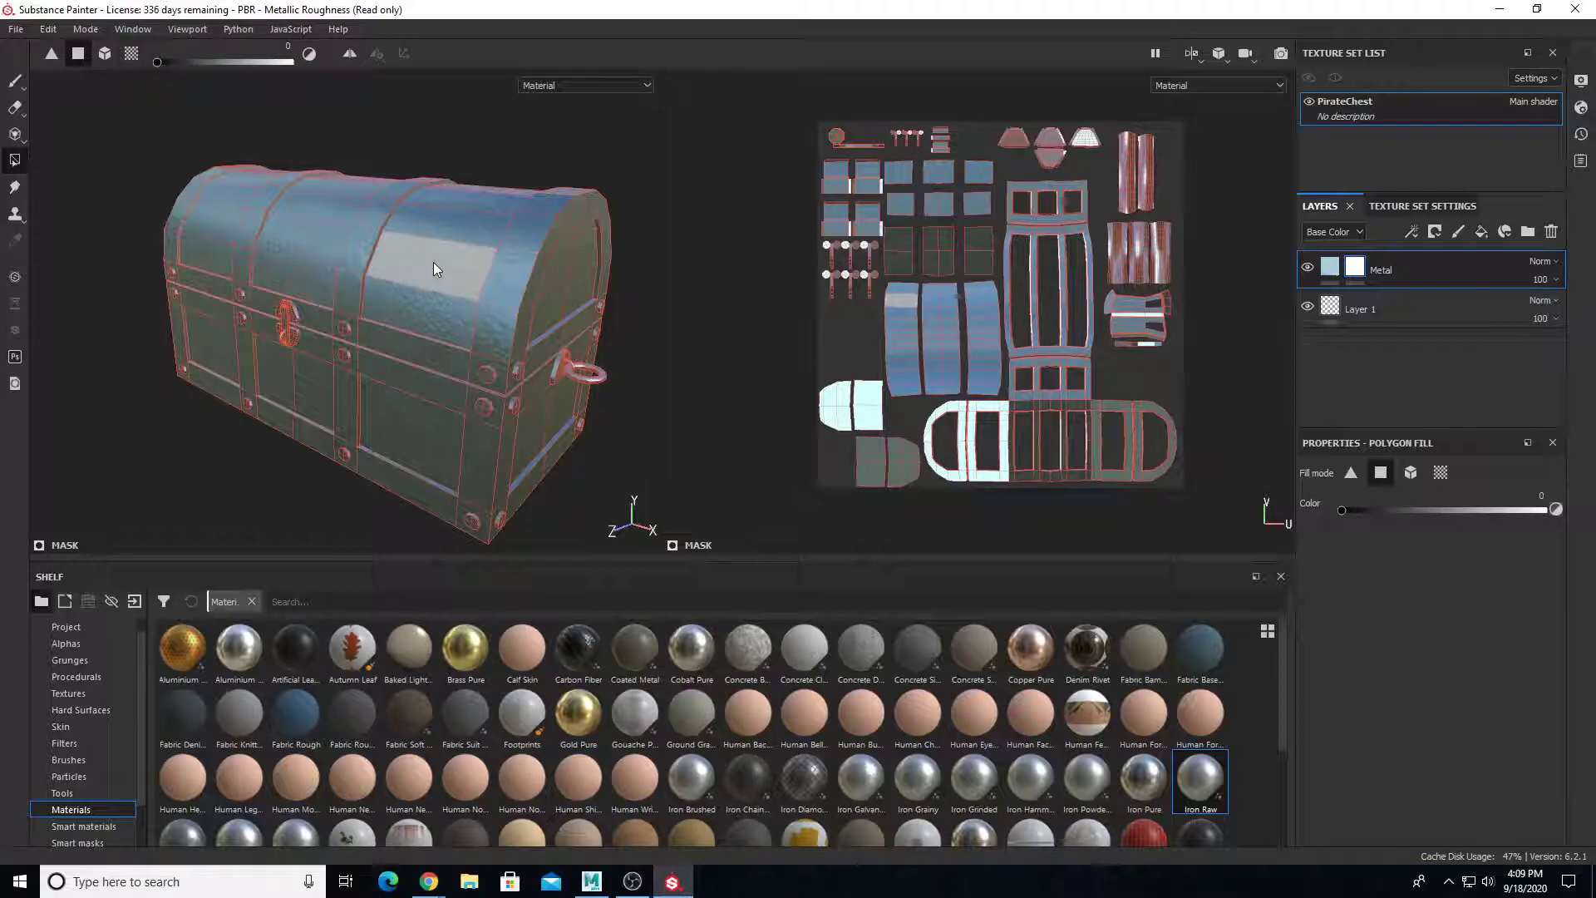
pyautogui.scroll(5, 424, 282)
pyautogui.keyDown('alt'); pyautogui.moveTo(408, 274); pyautogui.dragTo(441, 237); pyautogui.keyUp('alt')
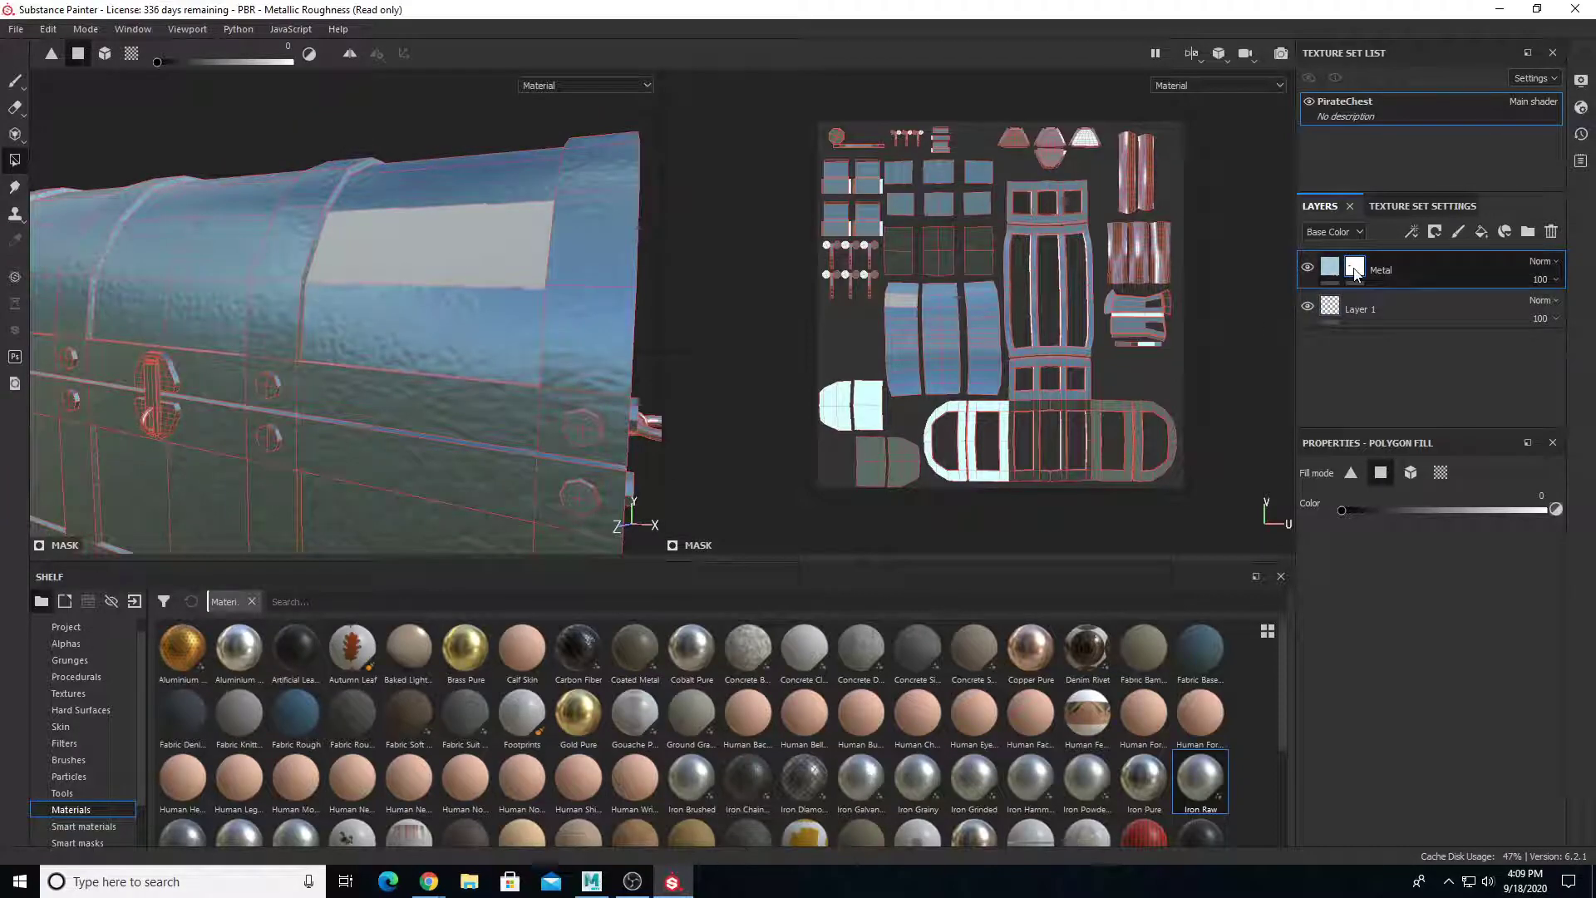
pyautogui.moveTo(1355, 275)
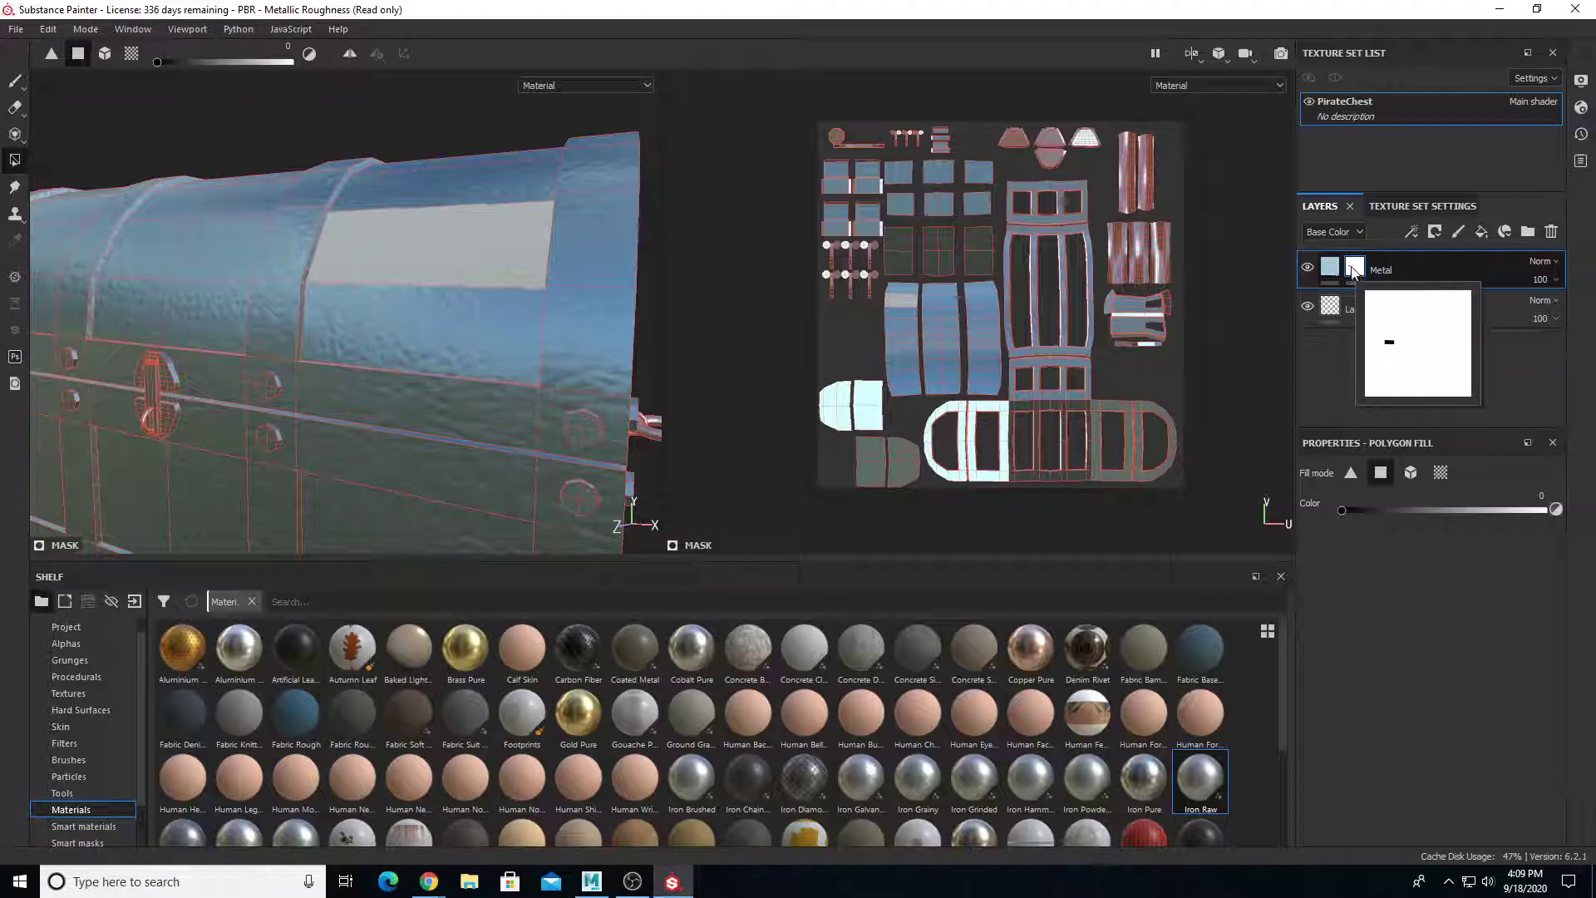
pyautogui.click(449, 321)
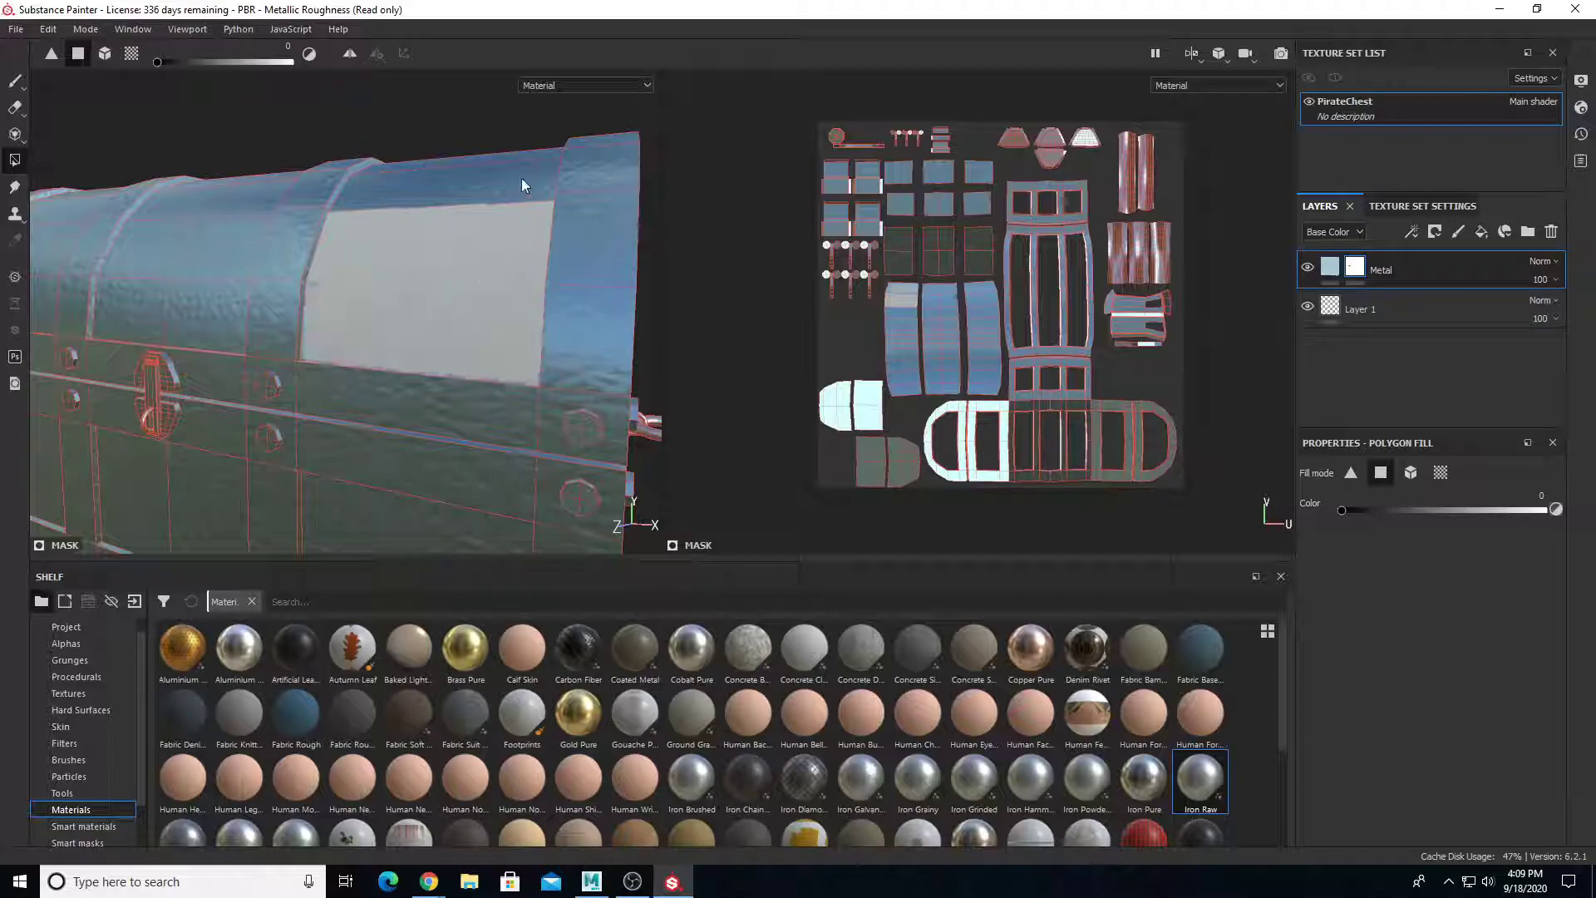
pyautogui.keyDown('alt'); pyautogui.moveTo(518, 166); pyautogui.dragTo(401, 286); pyautogui.keyUp('alt')
pyautogui.click(527, 128)
pyautogui.click(442, 169)
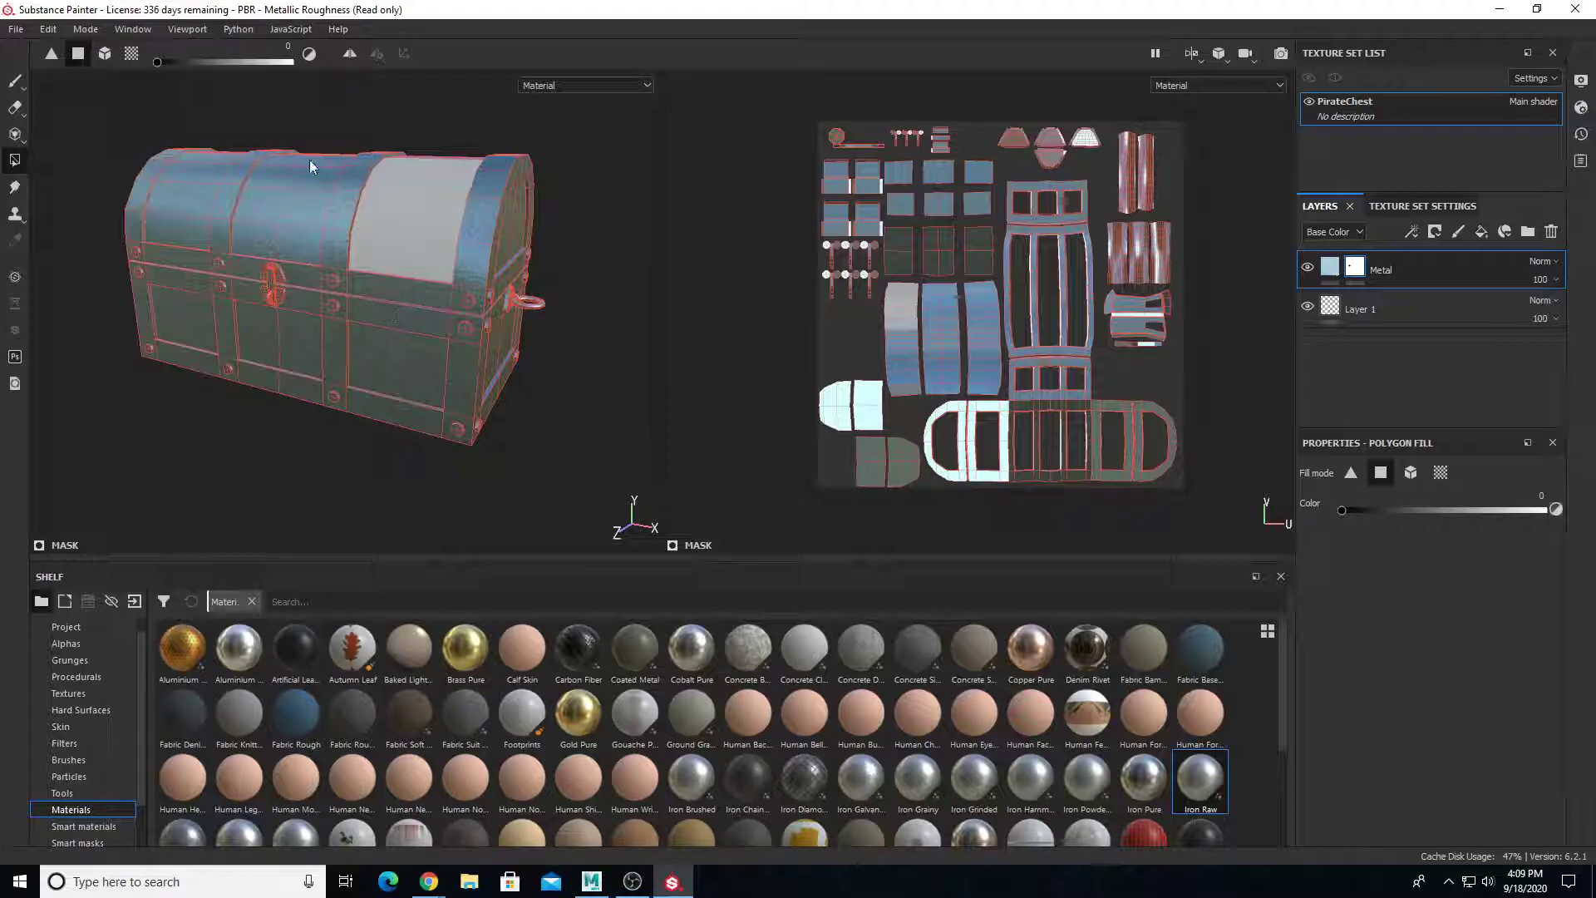
# Switch the polygon fill to UV chunk mode, try it on the end panels, and refill the whole Metal mask with value 1
pyautogui.click(131, 56)
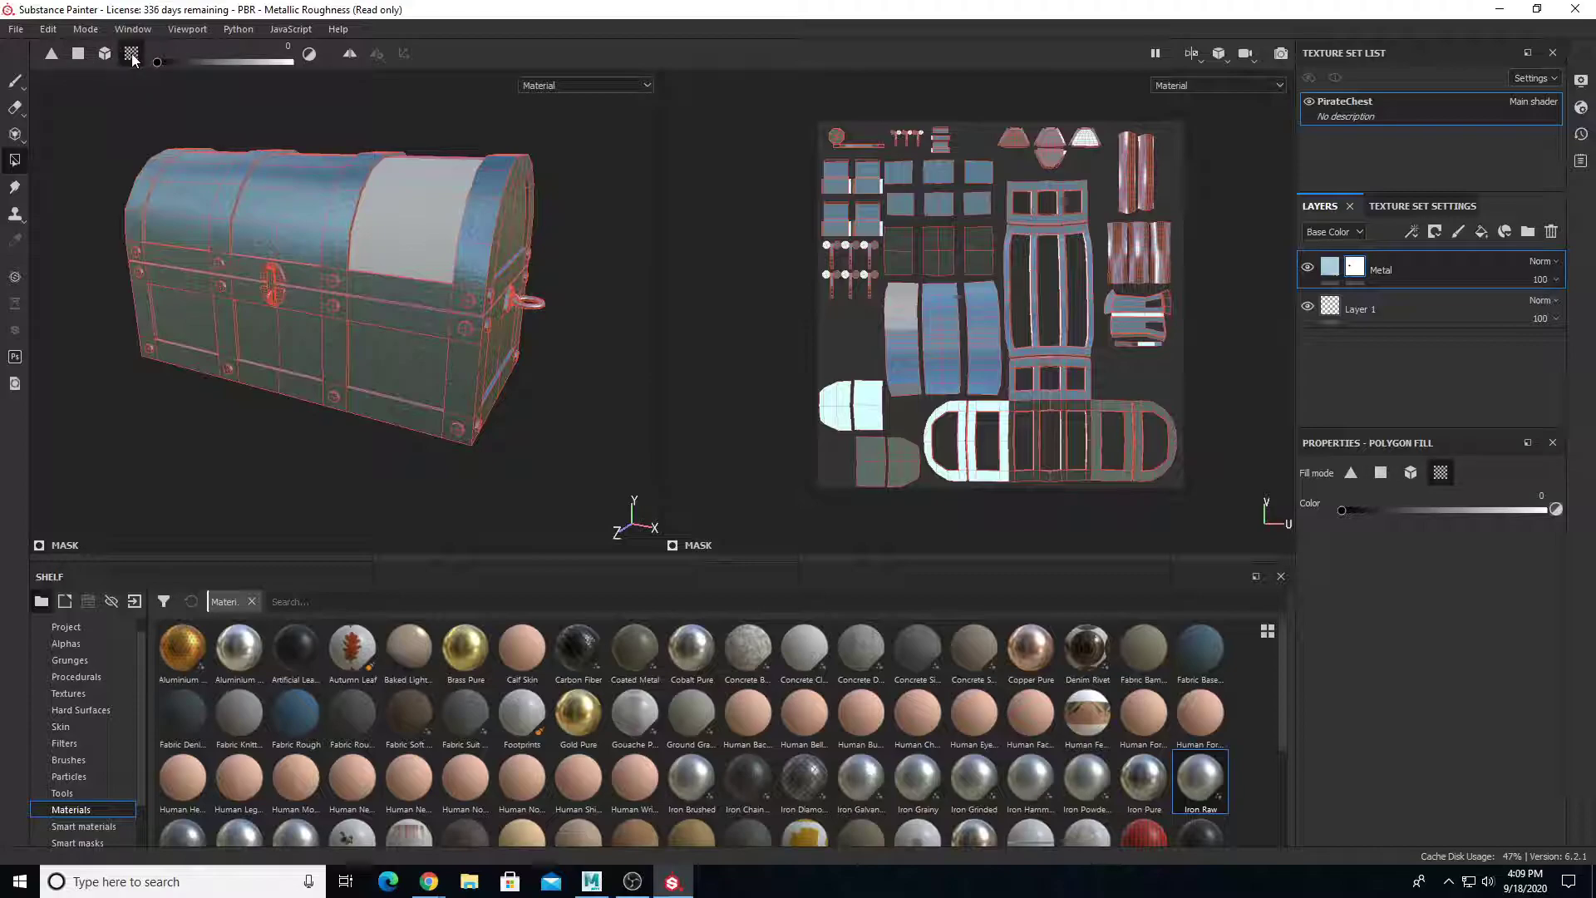
pyautogui.click(831, 427)
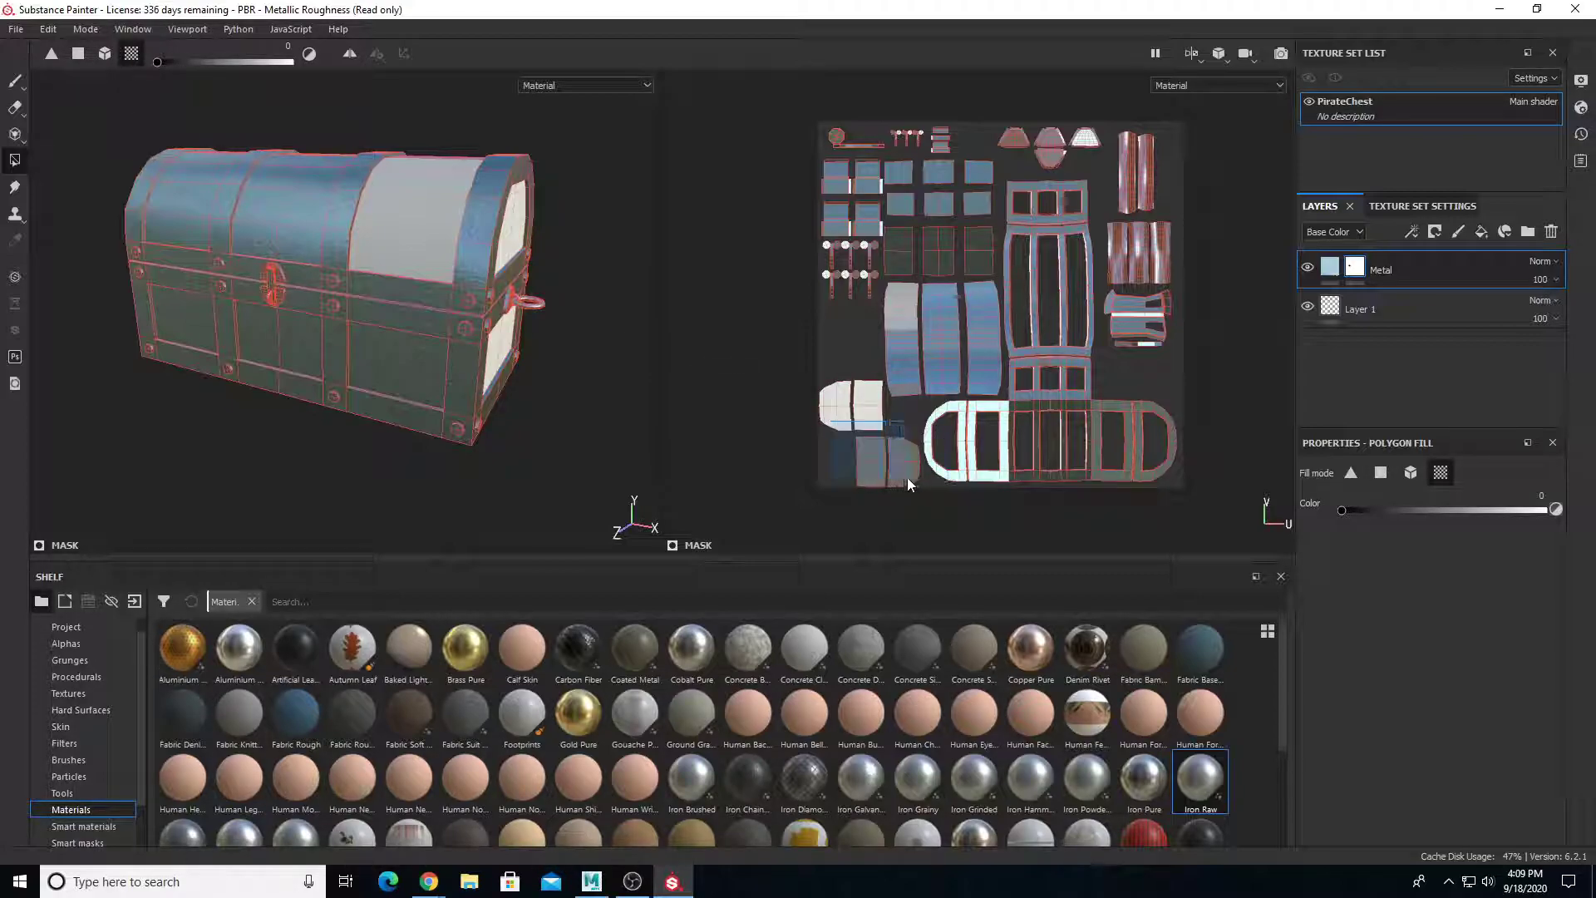
pyautogui.keyDown('alt'); pyautogui.moveTo(587, 342); pyautogui.dragTo(291, 83); pyautogui.keyUp('alt')
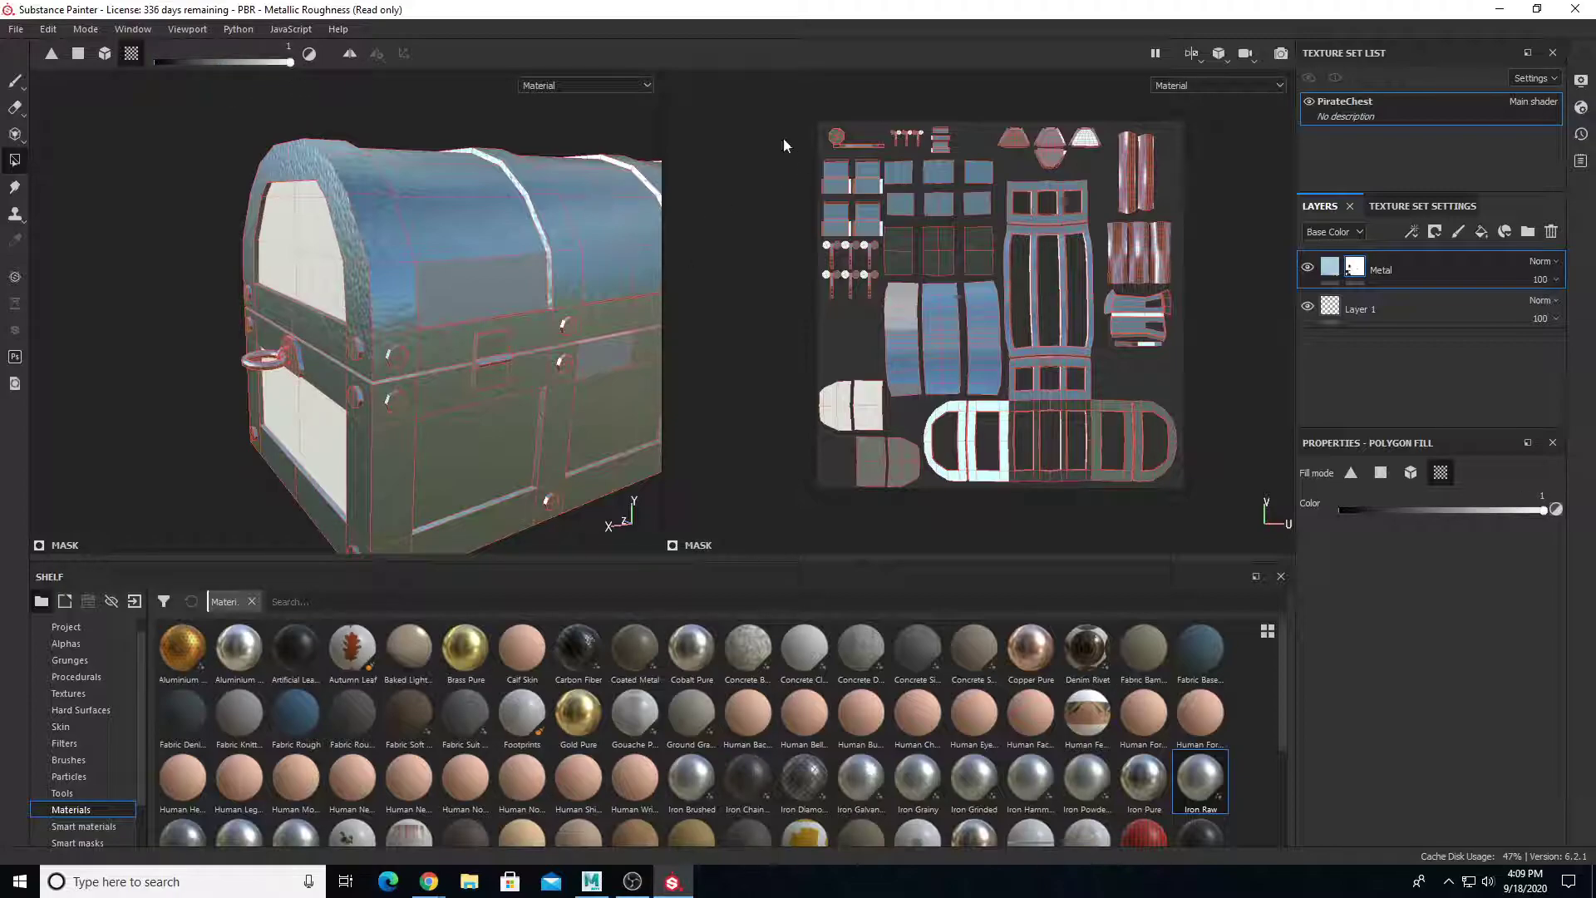
pyautogui.moveTo(790, 123); pyautogui.dragTo(1229, 514)
pyautogui.keyDown('alt'); pyautogui.moveTo(338, 357); pyautogui.dragTo(326, 297); pyautogui.keyUp('alt')
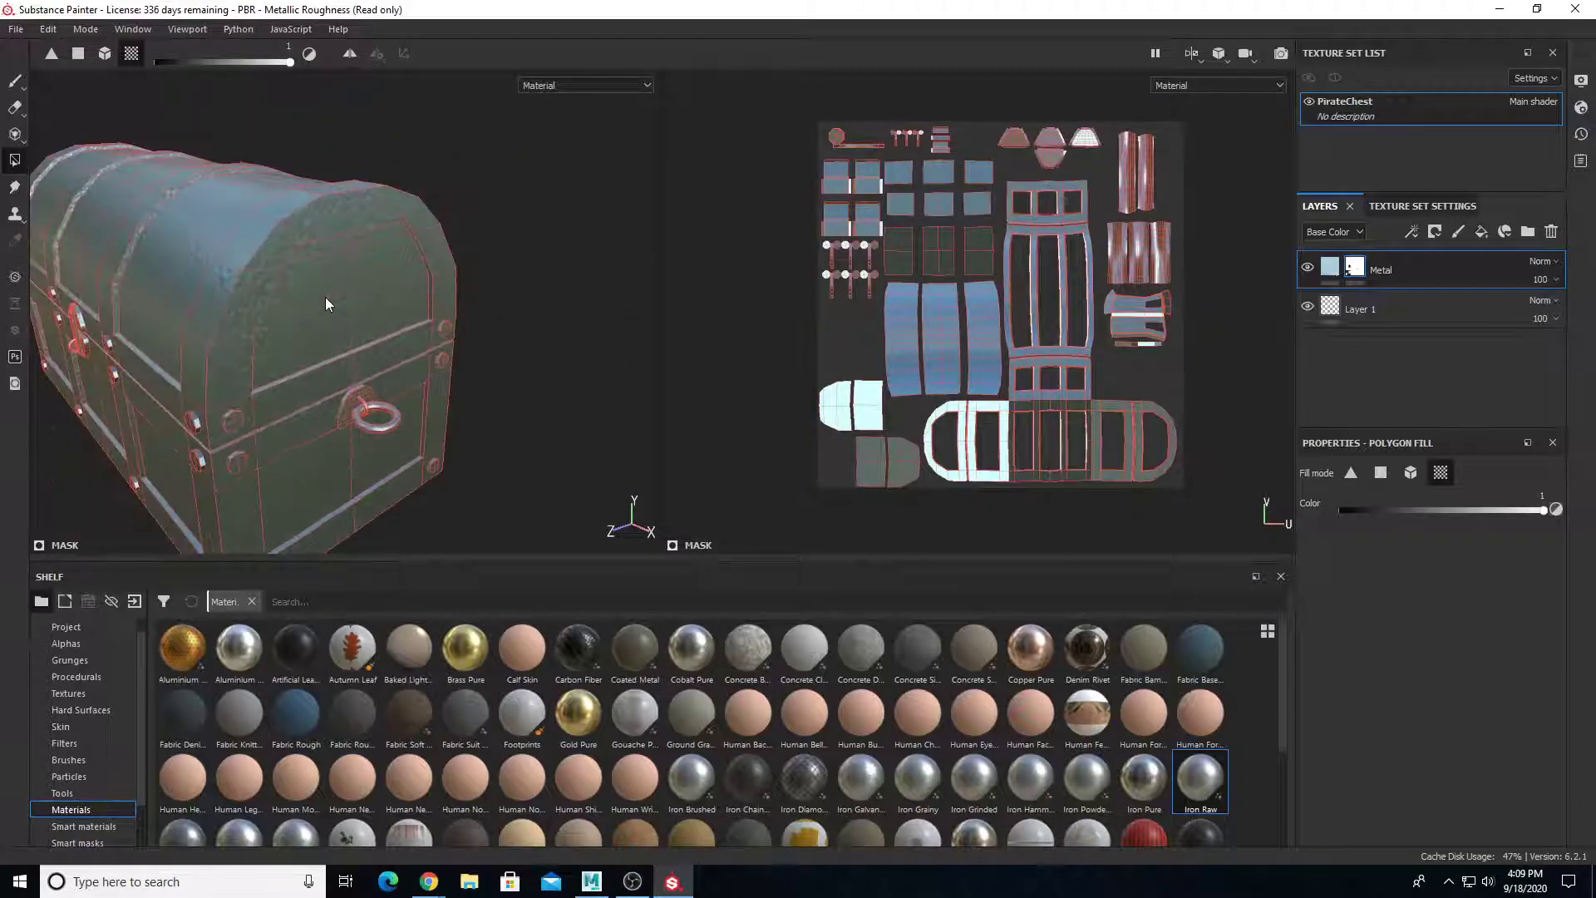
# Fill the UV islands of the chest's end, lid, front and back panels with value 0 in the Metal mask
pyautogui.moveTo(270, 67); pyautogui.dragTo(138, 64)
pyautogui.moveTo(829, 427); pyautogui.dragTo(903, 470)
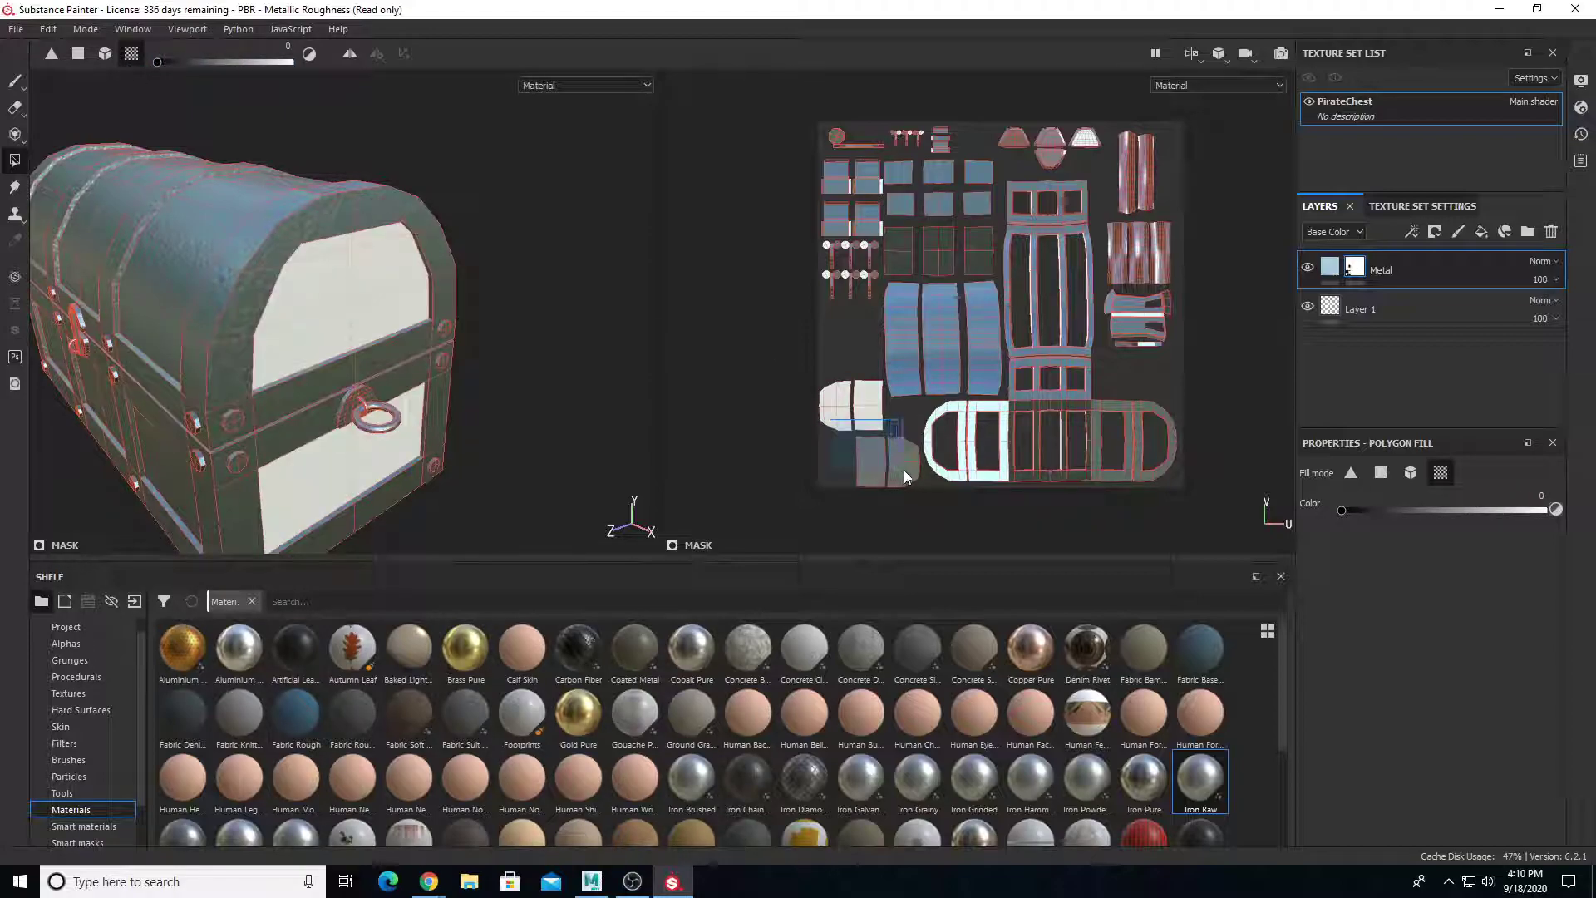
pyautogui.moveTo(903, 303); pyautogui.dragTo(986, 348)
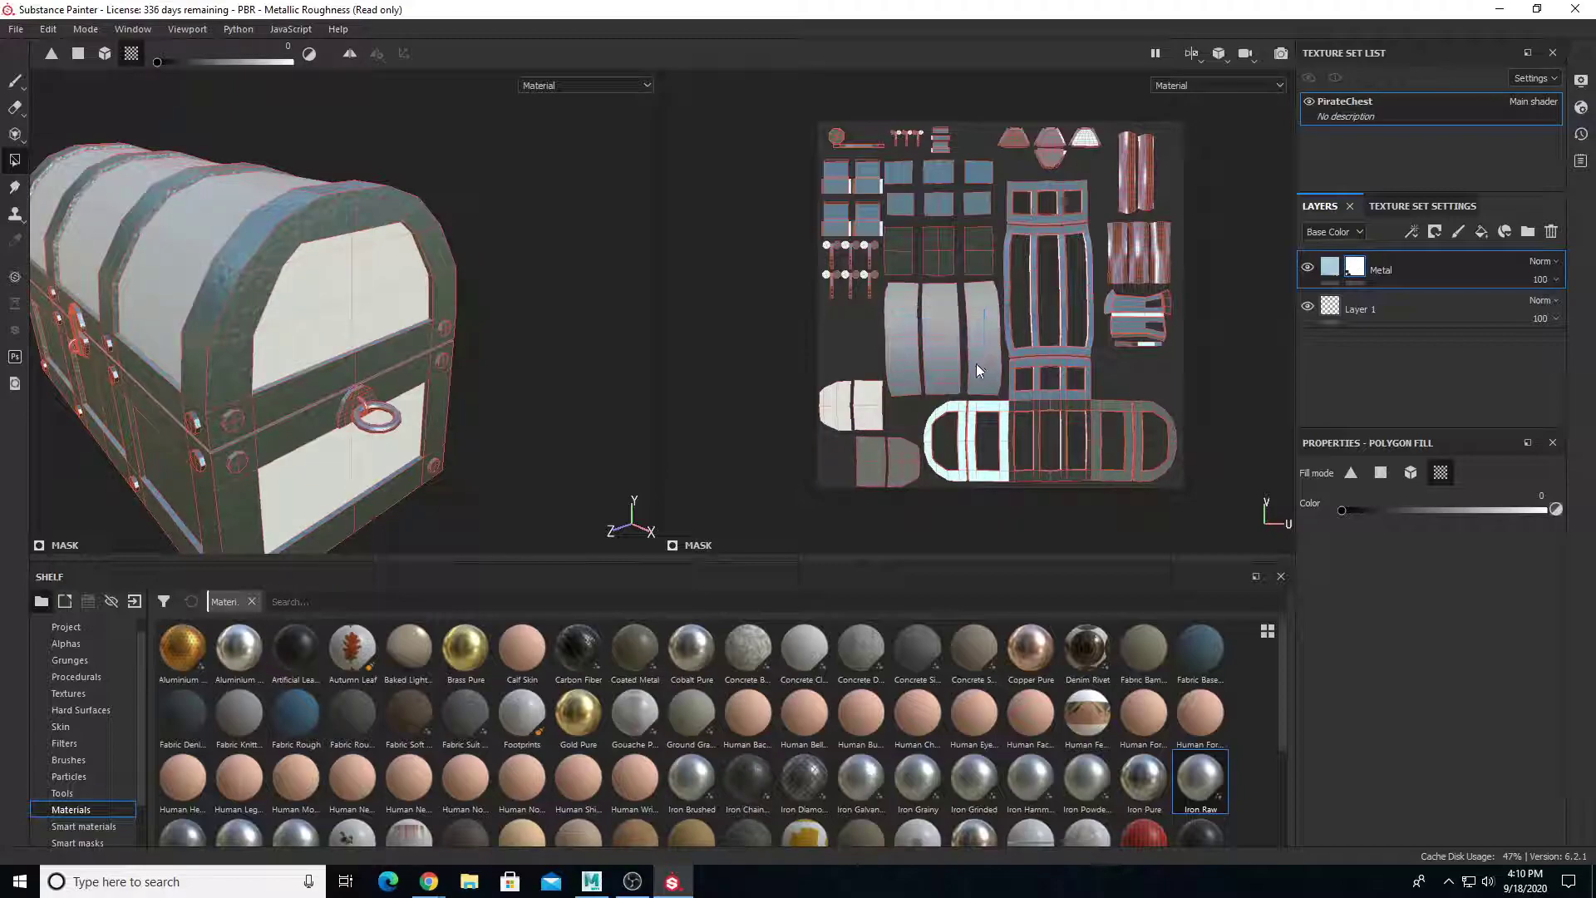
pyautogui.keyDown('alt'); pyautogui.moveTo(202, 333); pyautogui.dragTo(425, 275); pyautogui.keyUp('alt')
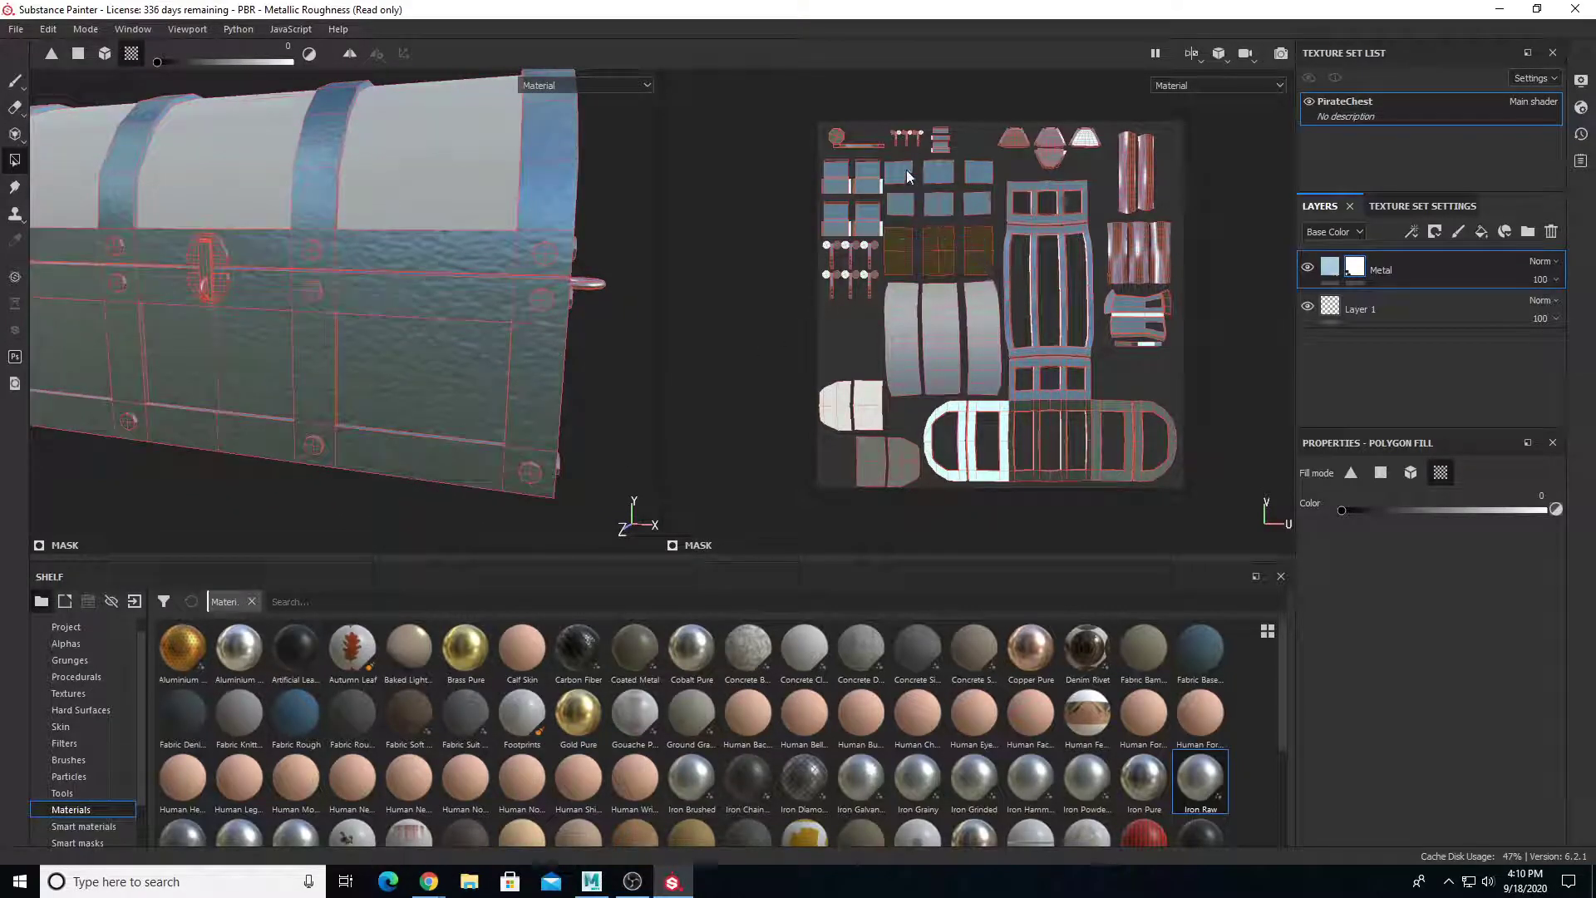
pyautogui.moveTo(933, 194); pyautogui.dragTo(979, 203)
# Examine the masked chest without the polygon wireframe, including a close view of the corner rivets and side handle
pyautogui.moveTo(435, 410)
pyautogui.keyDown('alt'); pyautogui.mouseDown()
pyautogui.moveTo(436, 294)
pyautogui.moveTo(580, 363)
pyautogui.moveTo(702, 296)
pyautogui.moveTo(542, 132)
pyautogui.moveTo(420, 250)
pyautogui.moveTo(428, 361)
pyautogui.moveTo(516, 371)
pyautogui.moveTo(407, 410)
pyautogui.mouseUp(); pyautogui.keyUp('alt')
pyautogui.keyDown('alt'); pyautogui.moveTo(406, 411); pyautogui.dragTo(327, 387, button='middle'); pyautogui.keyUp('alt')
pyautogui.keyDown('alt'); pyautogui.moveTo(327, 387); pyautogui.dragTo(282, 373); pyautogui.keyUp('alt')
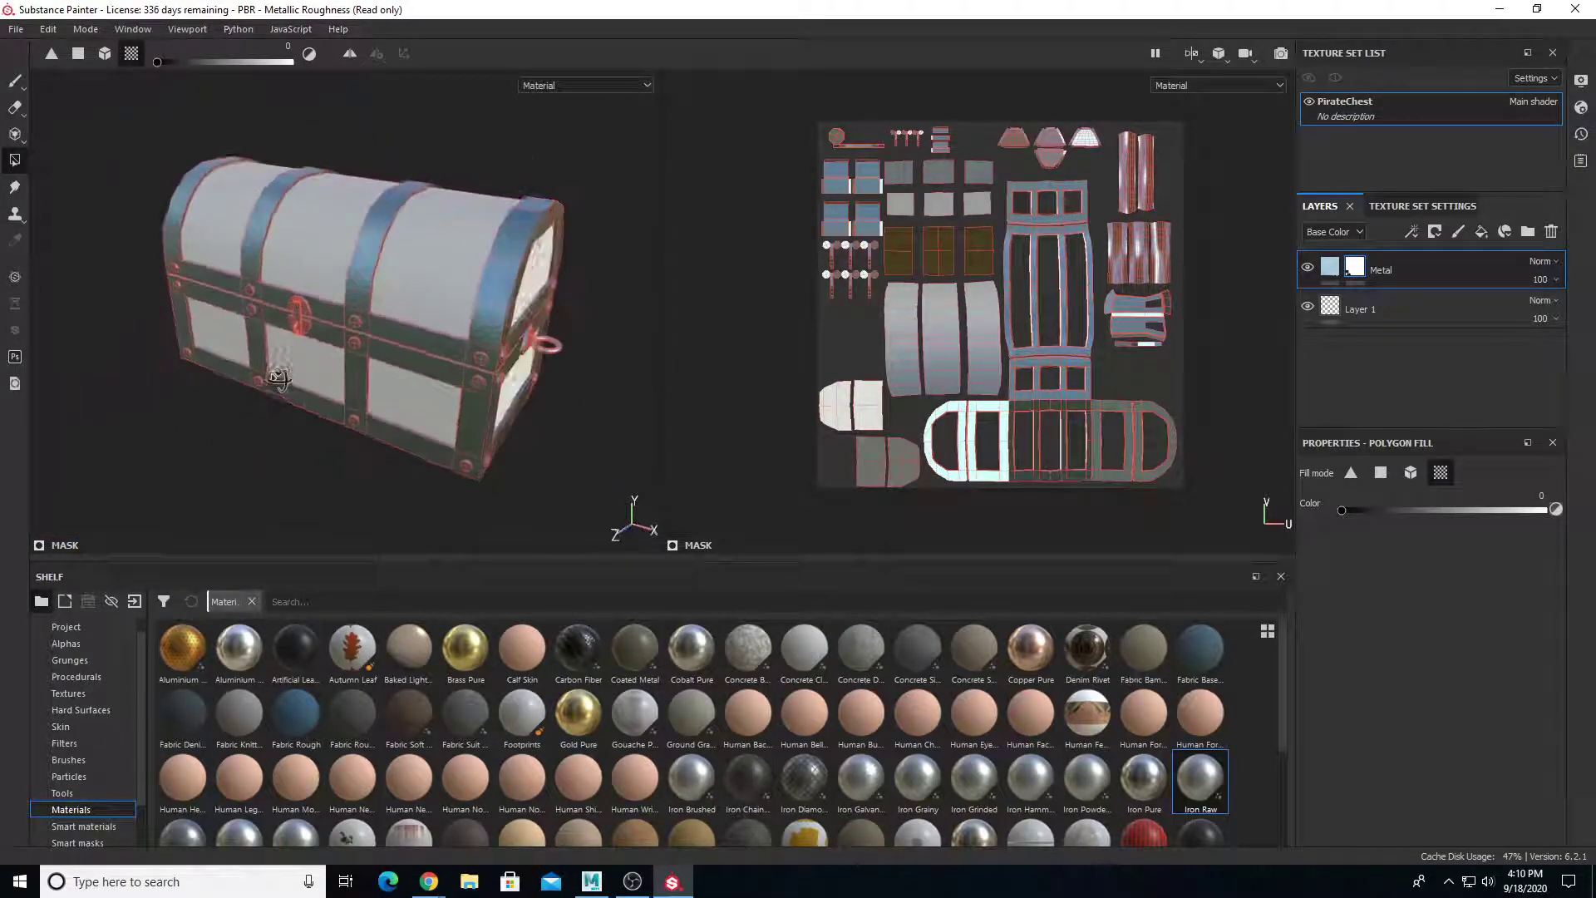
pyautogui.keyDown('alt'); pyautogui.moveTo(282, 373); pyautogui.dragTo(317, 394, button='middle'); pyautogui.keyUp('alt')
pyautogui.keyDown('alt'); pyautogui.moveTo(318, 394); pyautogui.dragTo(364, 422, button='right'); pyautogui.keyUp('alt')
pyautogui.click(12, 85)
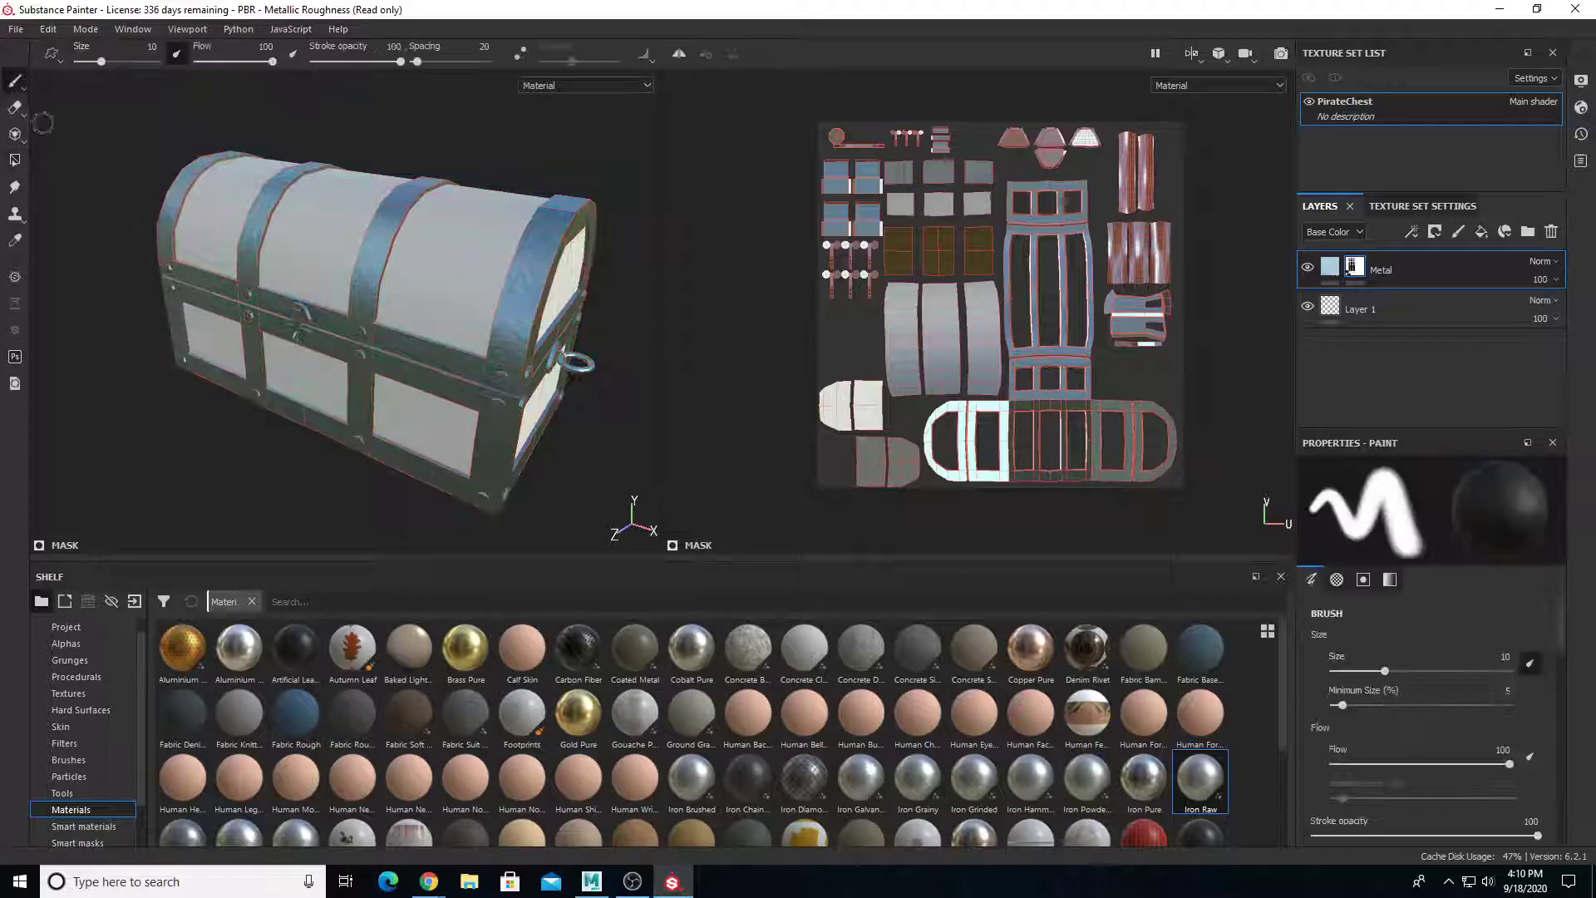
pyautogui.keyDown('alt'); pyautogui.moveTo(139, 431); pyautogui.dragTo(110, 410); pyautogui.keyUp('alt')
pyautogui.keyDown('alt'); pyautogui.moveTo(221, 425); pyautogui.dragTo(151, 422); pyautogui.keyUp('alt')
pyautogui.keyDown('alt'); pyautogui.moveTo(151, 422); pyautogui.dragTo(372, 381, button='middle'); pyautogui.keyUp('alt')
pyautogui.keyDown('alt'); pyautogui.moveTo(372, 381); pyautogui.dragTo(491, 395, button='right'); pyautogui.keyUp('alt')
pyautogui.keyDown('alt'); pyautogui.moveTo(491, 395); pyautogui.dragTo(250, 339, button='middle'); pyautogui.keyUp('alt')
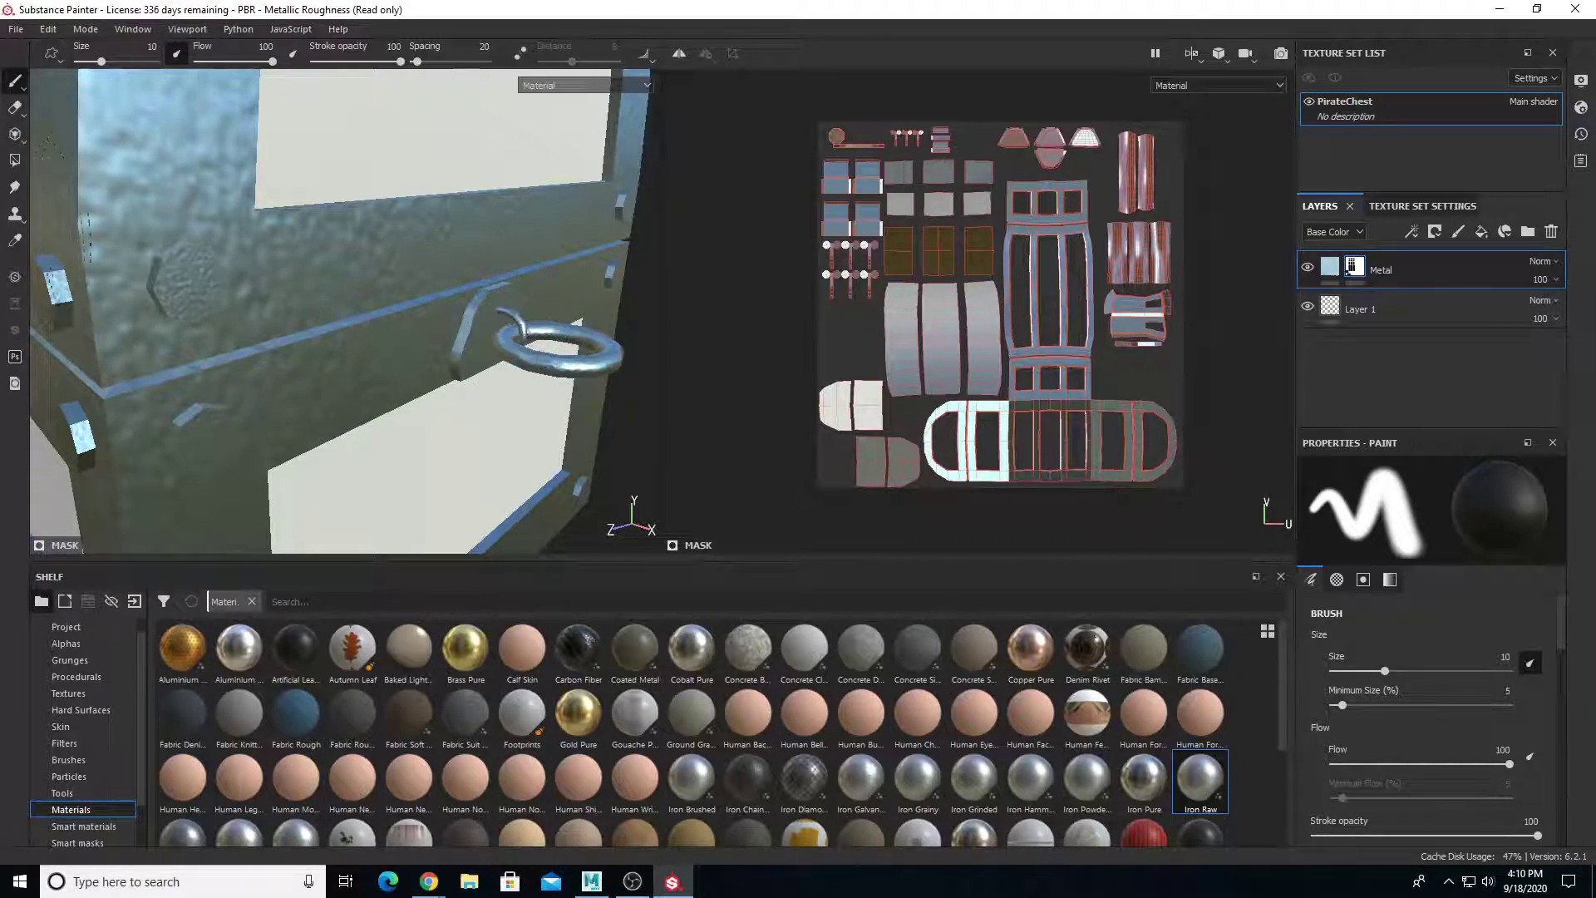
# Fill the UV islands of the rivets, lock and side handles with value 0 in the Metal mask and check the chest
pyautogui.click(15, 160)
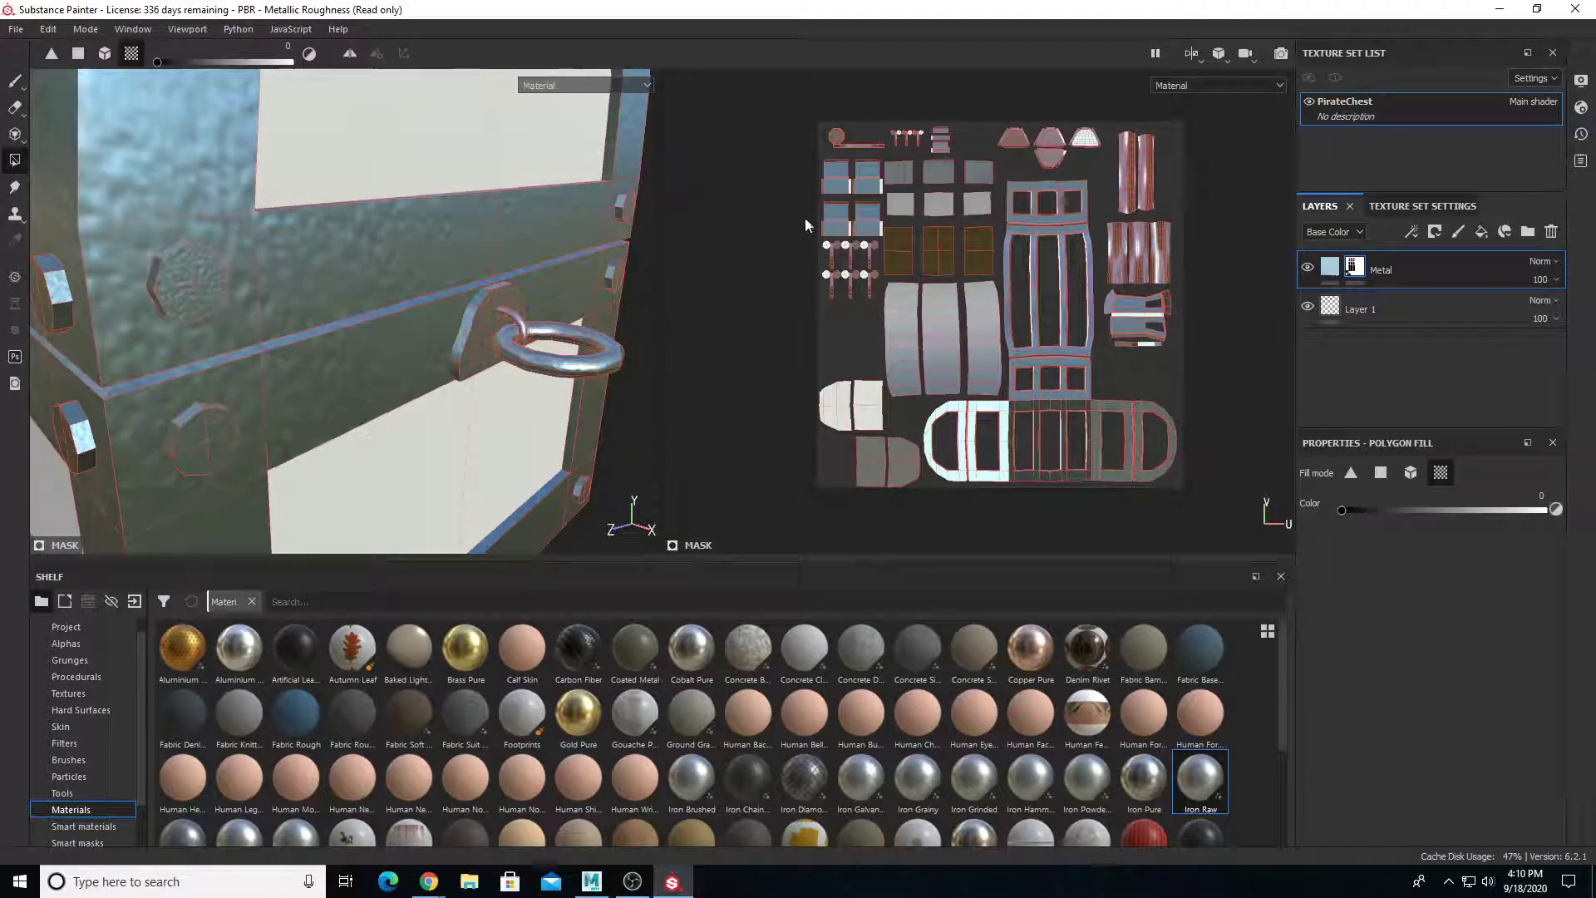
pyautogui.moveTo(802, 177); pyautogui.dragTo(873, 292)
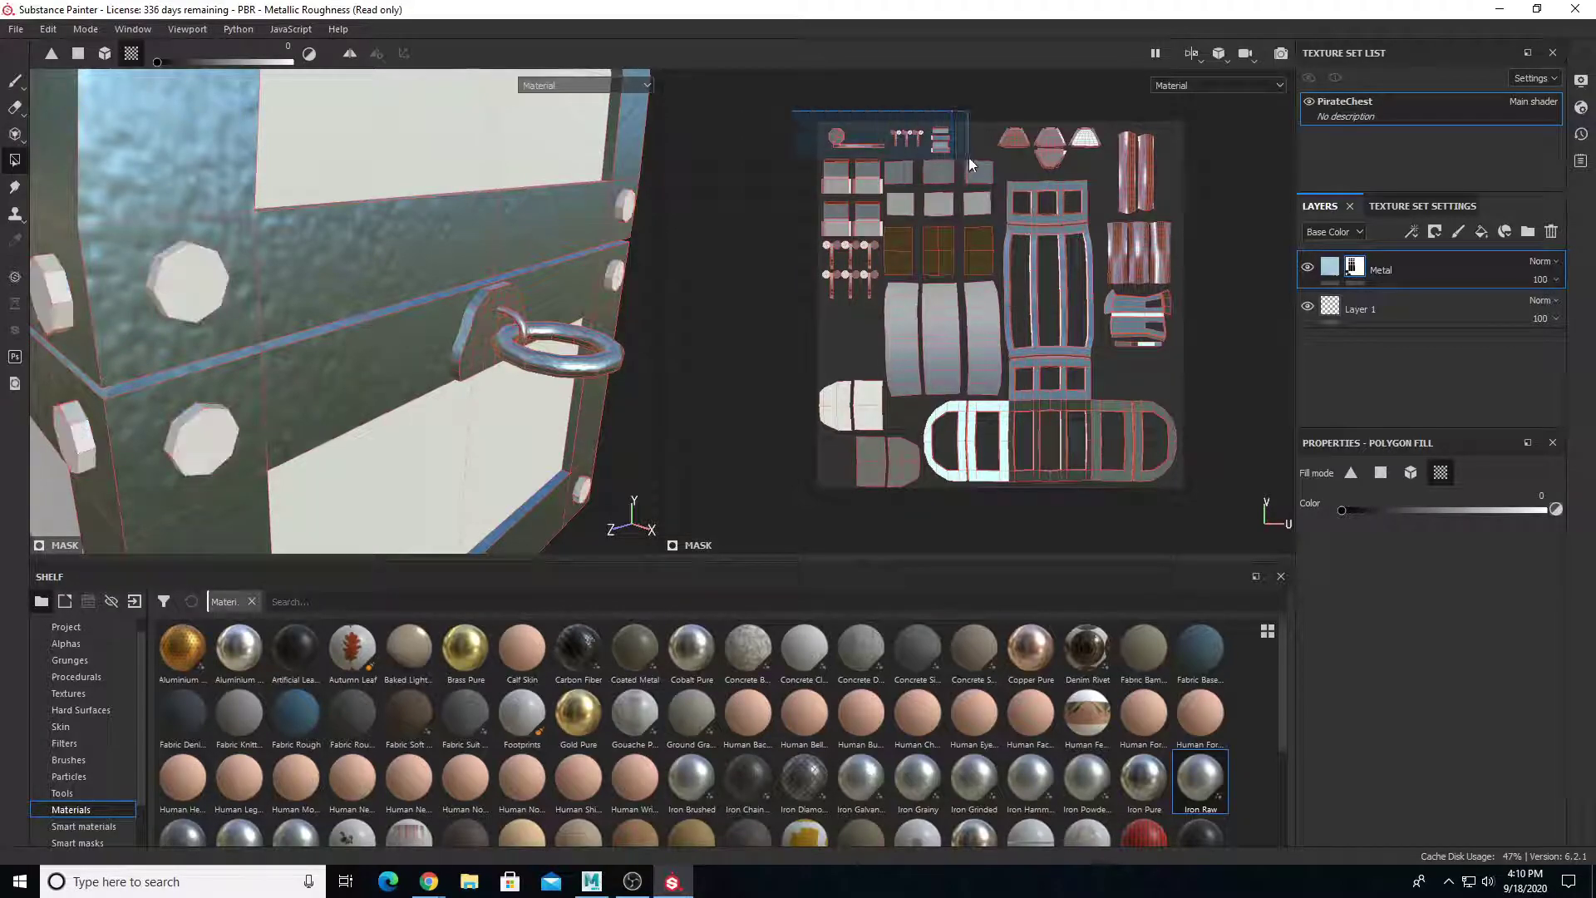
pyautogui.click(1017, 136)
pyautogui.moveTo(1199, 168); pyautogui.dragTo(1119, 347)
pyautogui.scroll(-8, 411, 326)
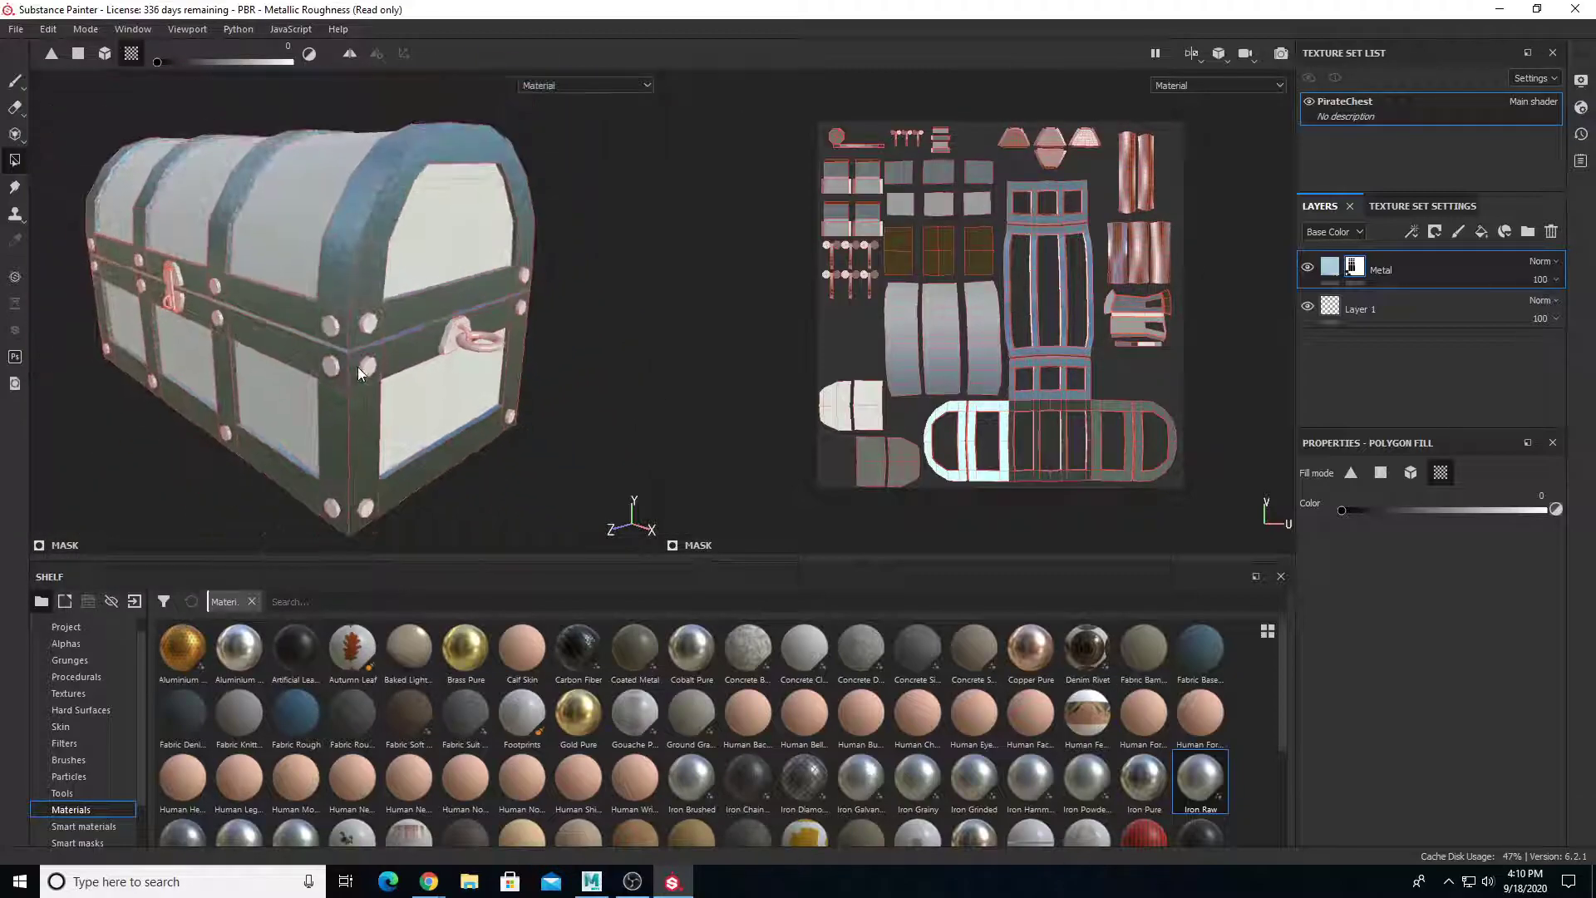
pyautogui.keyDown('alt'); pyautogui.moveTo(359, 373); pyautogui.dragTo(387, 164); pyautogui.keyUp('alt')
pyautogui.moveTo(336, 306)
pyautogui.keyDown('alt'); pyautogui.mouseDown()
pyautogui.moveTo(436, 358)
pyautogui.moveTo(303, 296)
pyautogui.moveTo(368, 325)
pyautogui.mouseUp(); pyautogui.keyUp('alt')
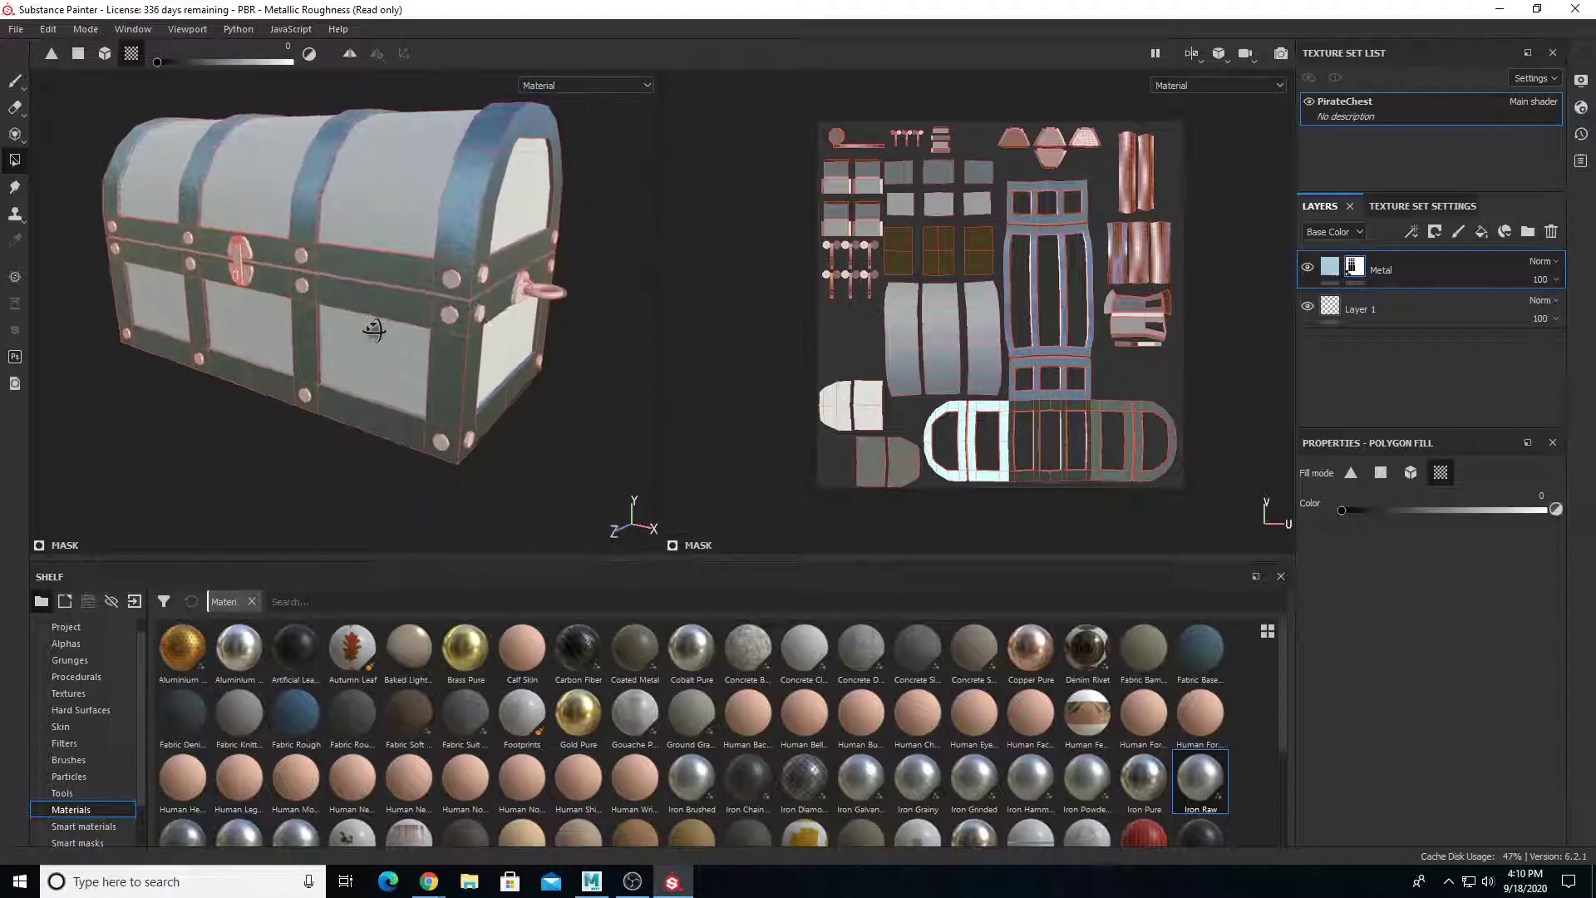
pyautogui.click(15, 81)
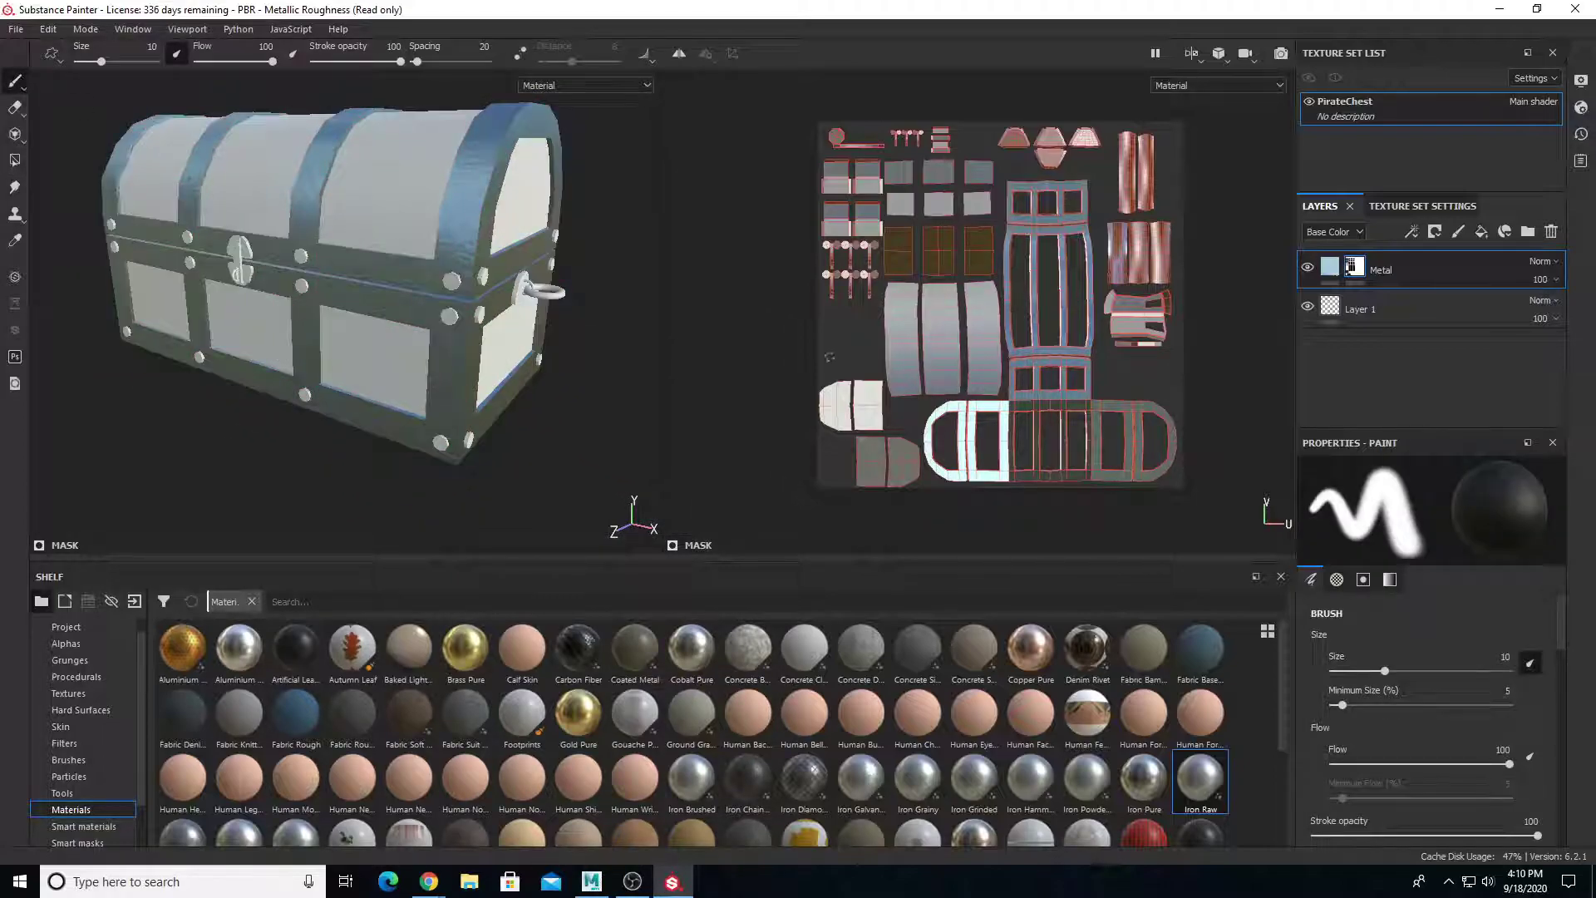
pyautogui.keyDown('alt'); pyautogui.moveTo(414, 362); pyautogui.dragTo(439, 386, button='middle'); pyautogui.keyUp('alt')
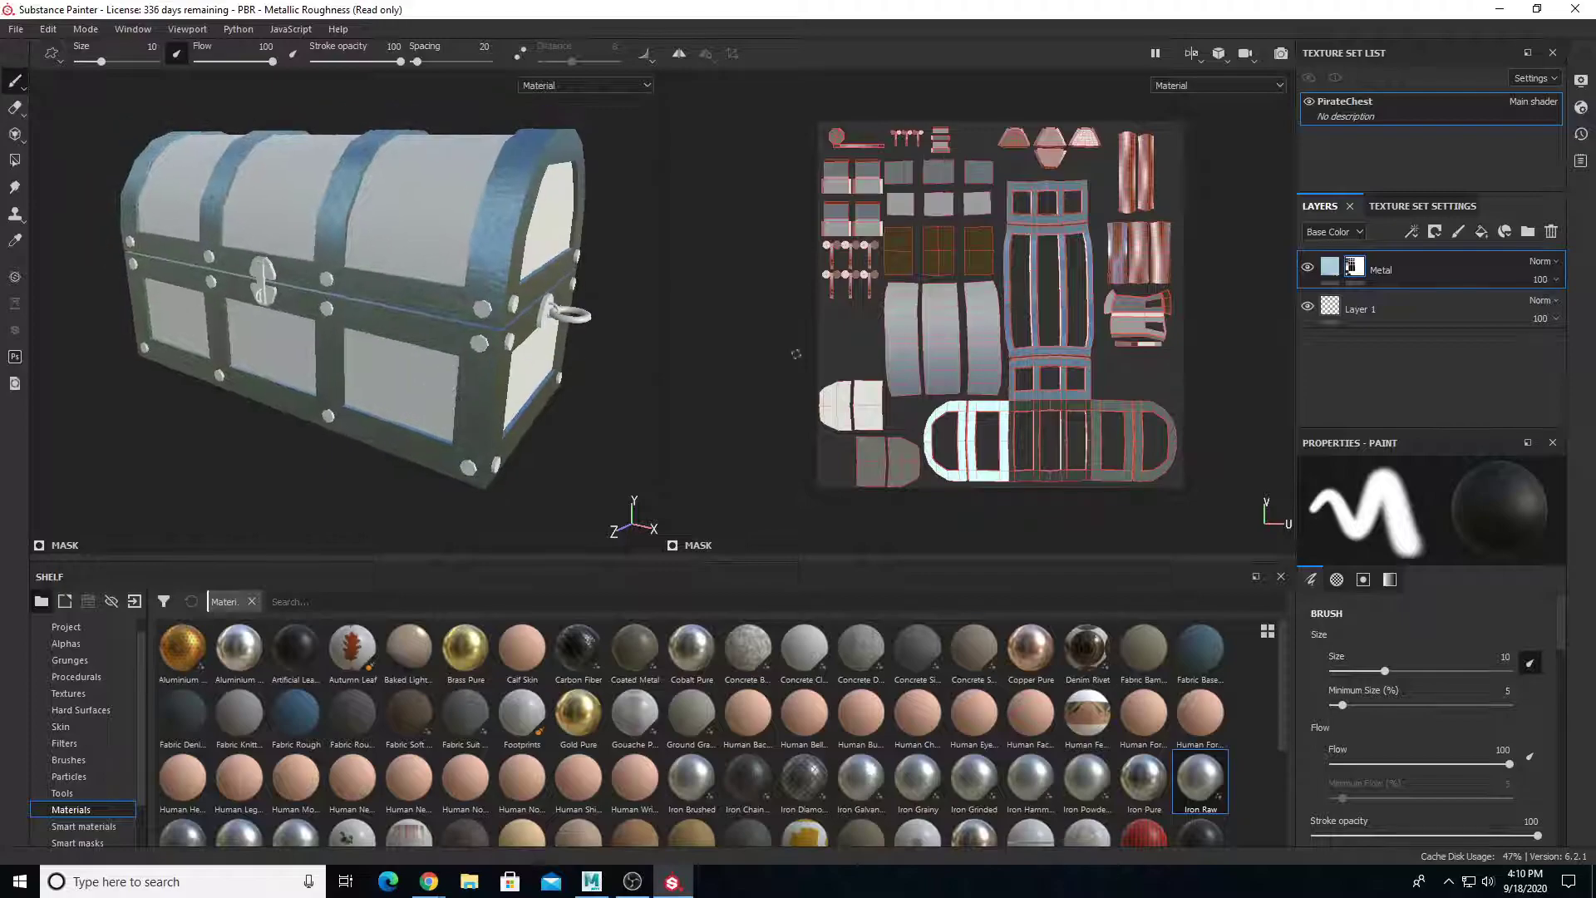
# Add a fill layer above Metal and name it Wood
pyautogui.click(1482, 232)
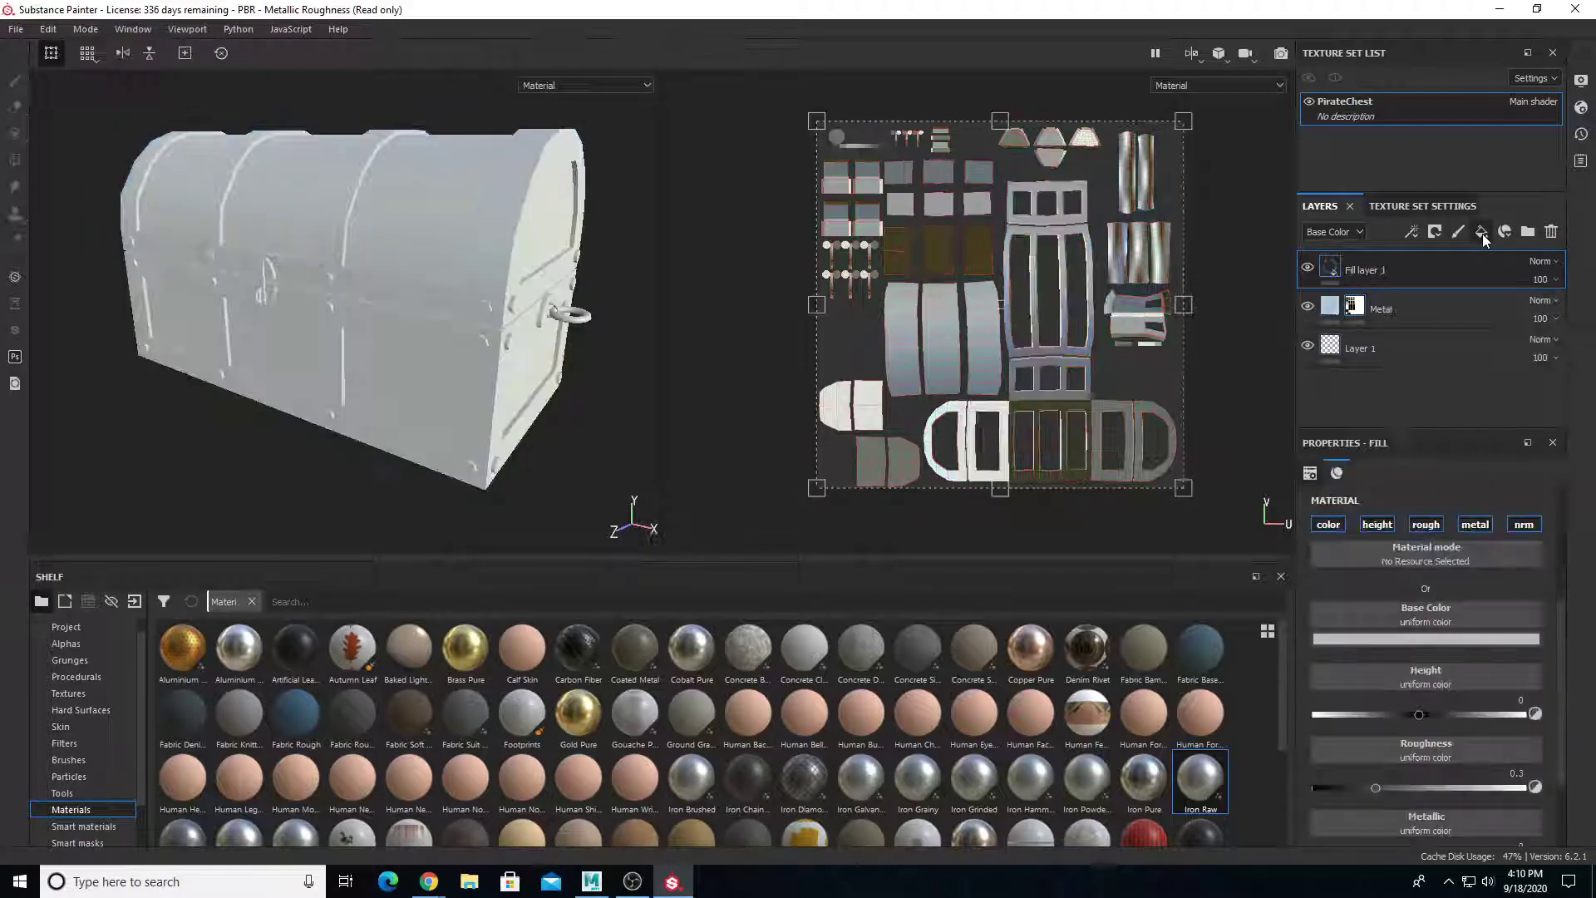
pyautogui.write('W')
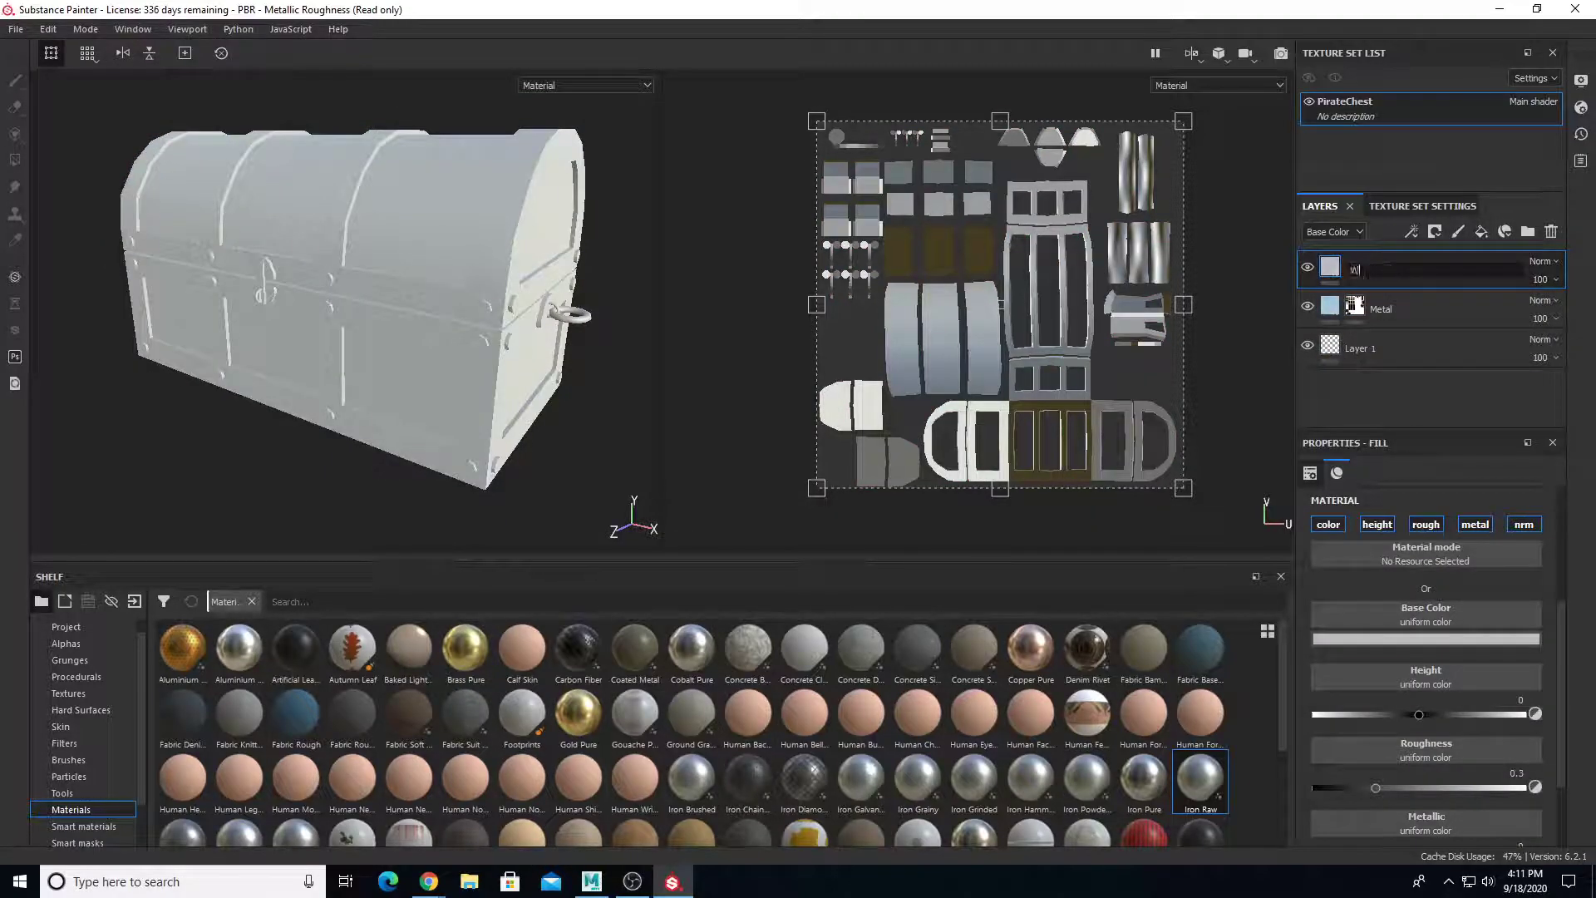
pyautogui.write('ood')
pyautogui.press('Return')
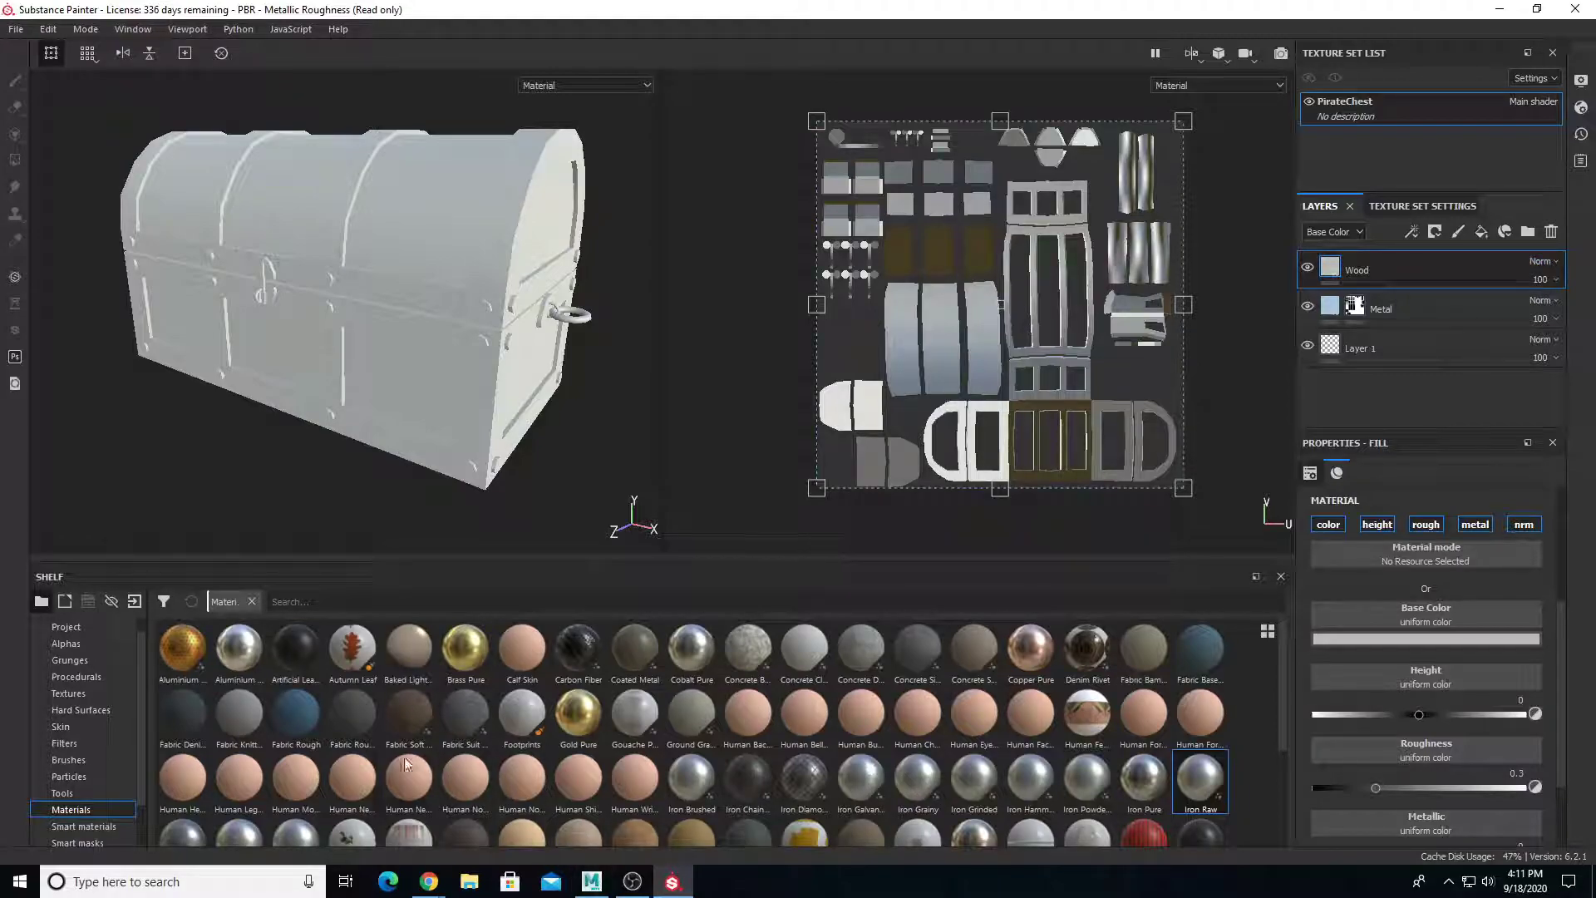
# Try the Wood American Cherry, Wood Rough and Wood Walnut materials on the Wood layer and compare their grain
pyautogui.scroll(-3, 478, 735)
pyautogui.click(414, 800)
pyautogui.keyDown('alt'); pyautogui.moveTo(414, 506); pyautogui.dragTo(475, 716); pyautogui.keyUp('alt')
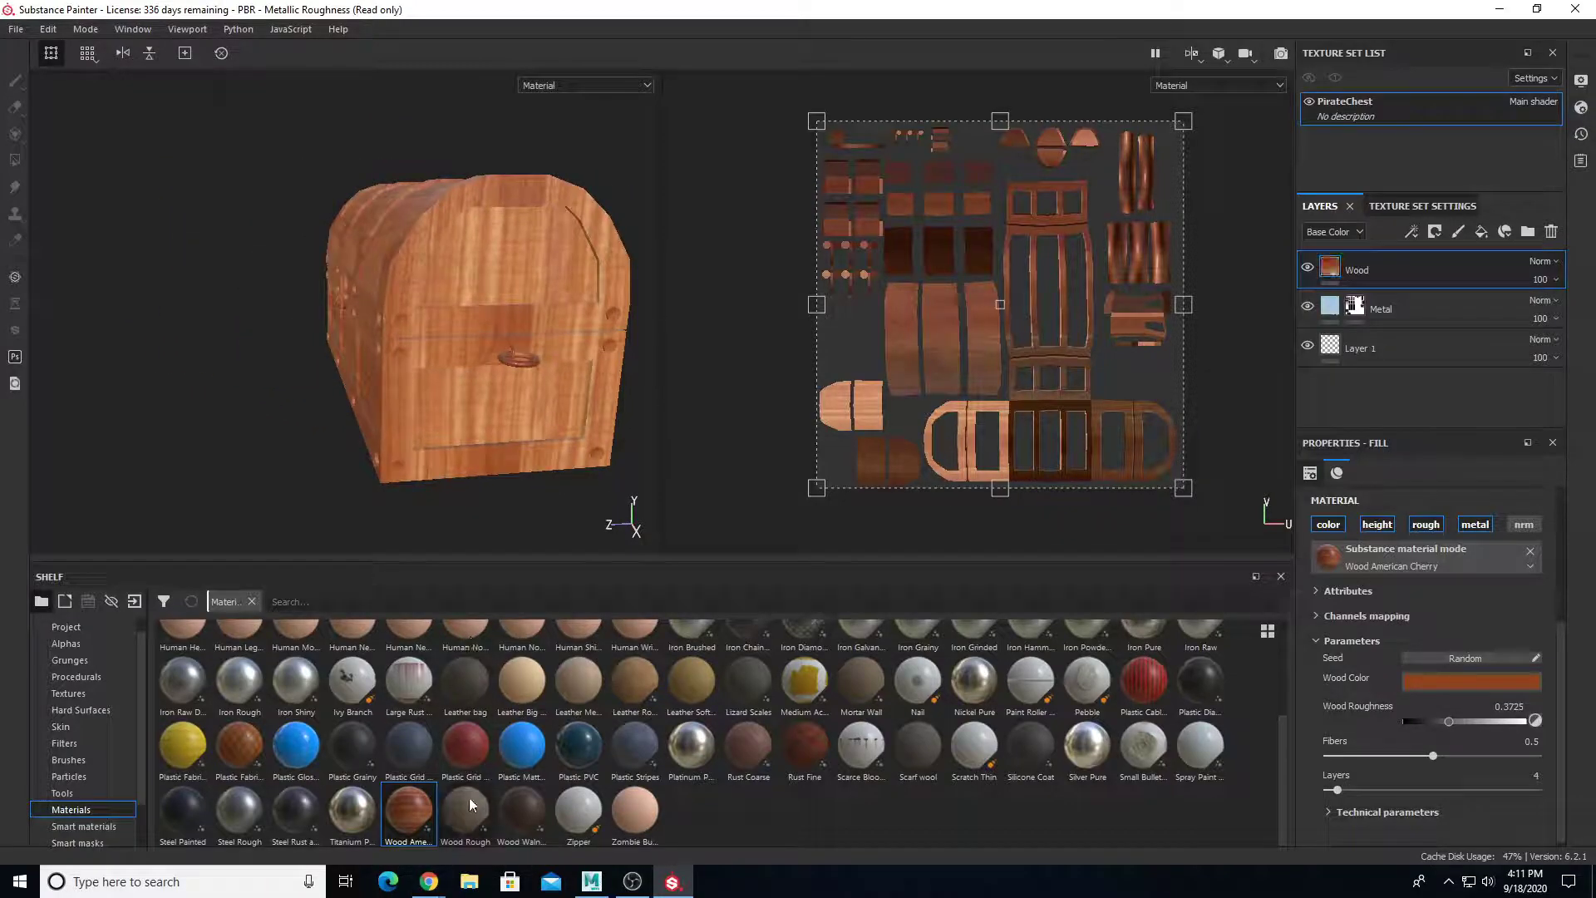
pyautogui.click(453, 814)
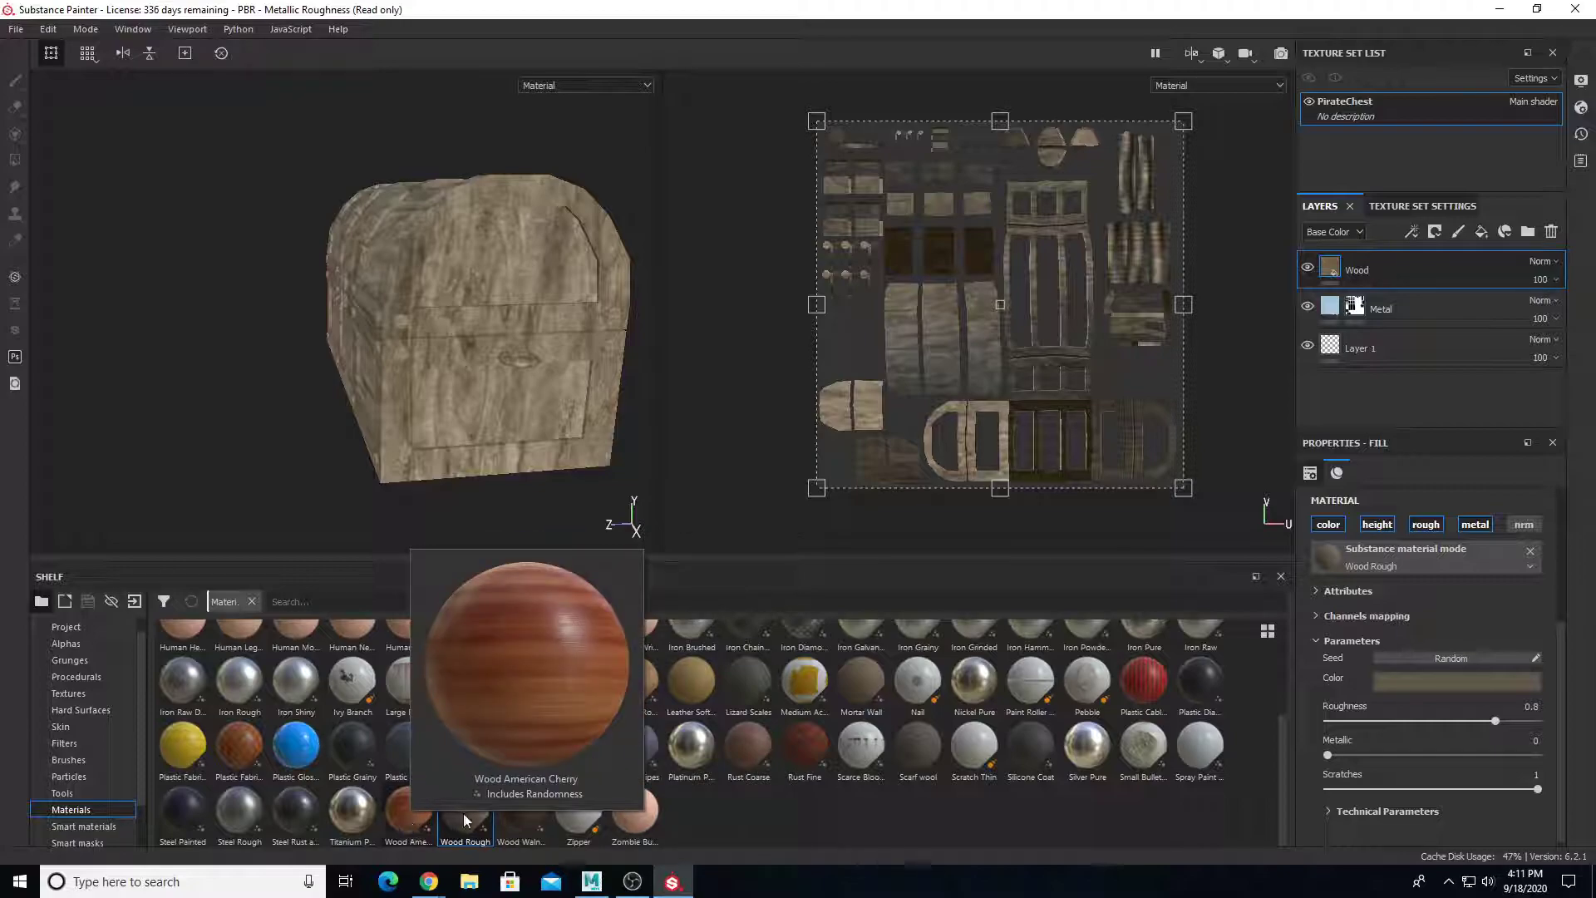
pyautogui.click(515, 806)
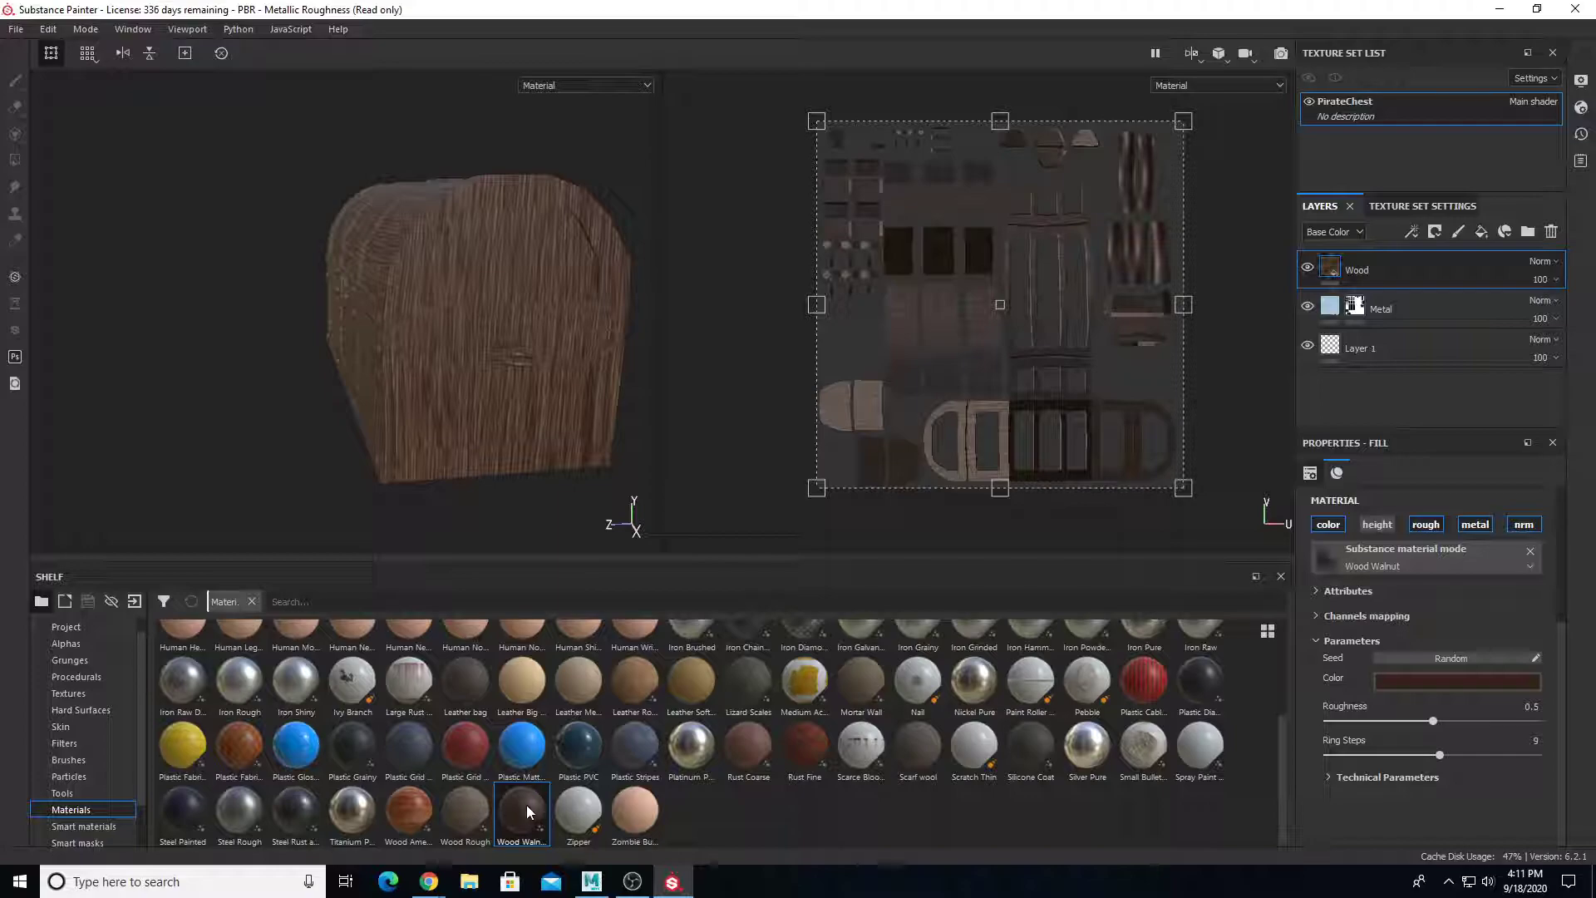
pyautogui.moveTo(581, 799)
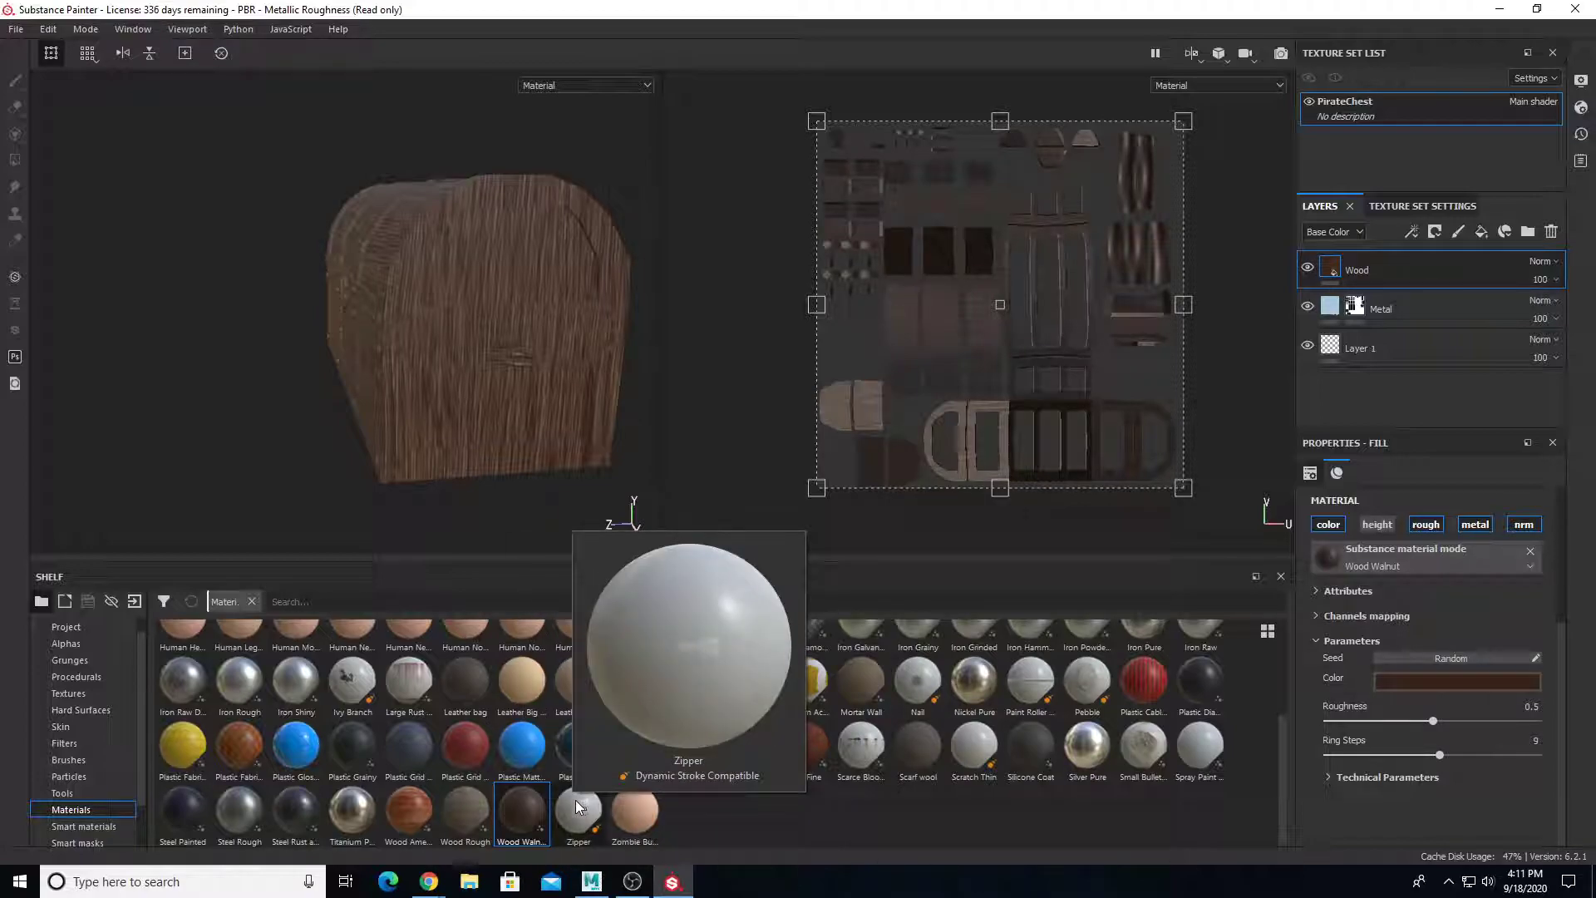
pyautogui.click(413, 809)
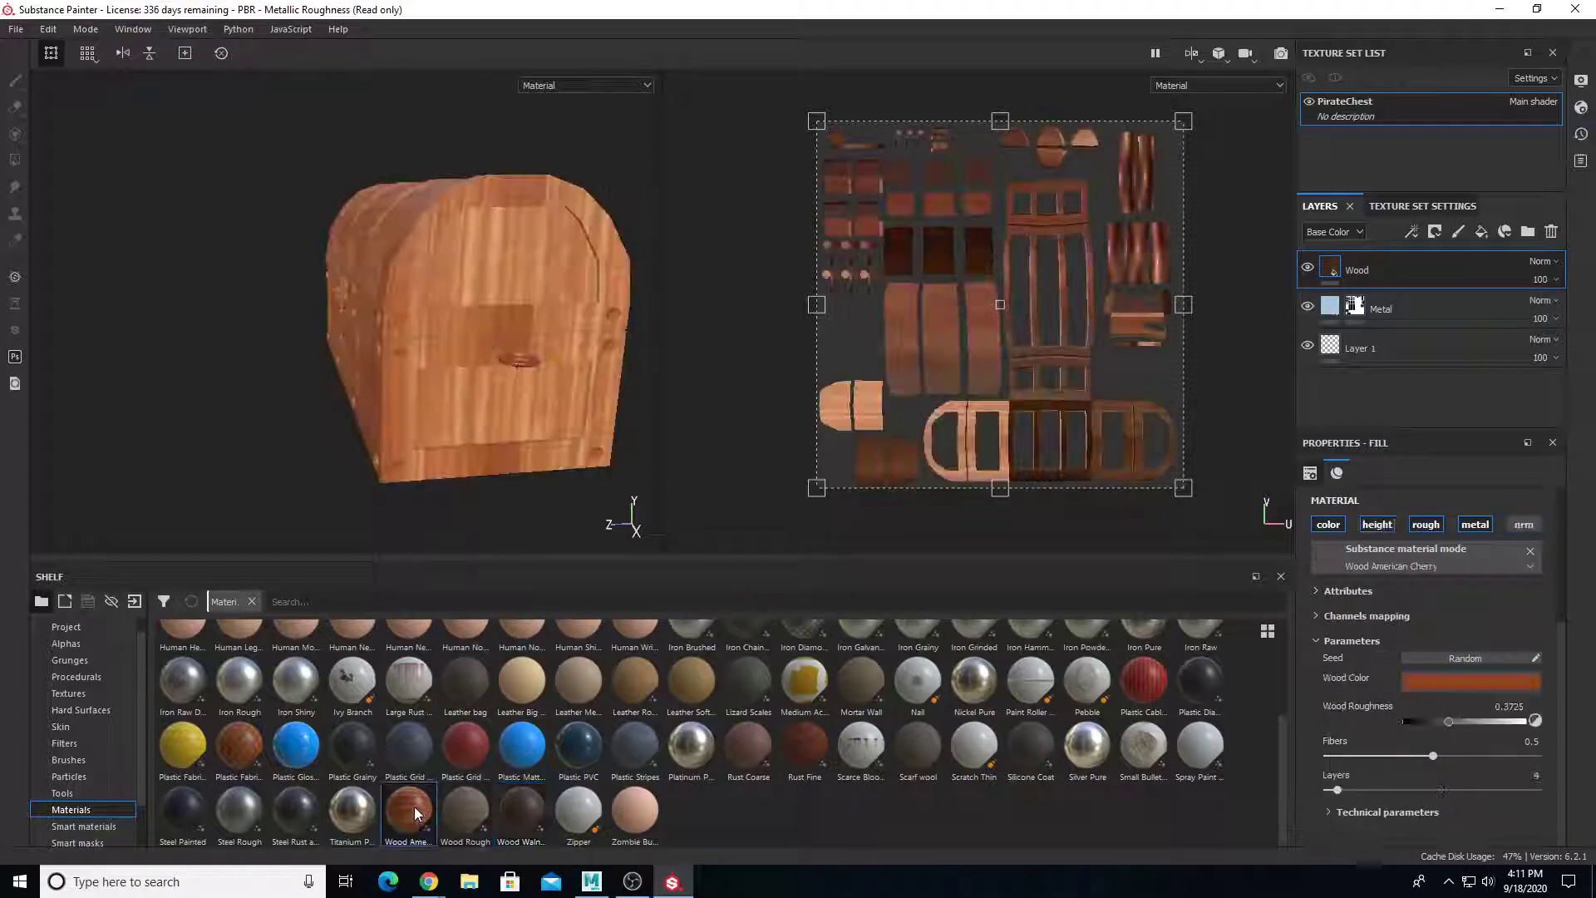
pyautogui.keyDown('alt'); pyautogui.moveTo(381, 356); pyautogui.dragTo(533, 436); pyautogui.keyUp('alt')
pyautogui.keyDown('alt'); pyautogui.moveTo(532, 436); pyautogui.dragTo(451, 415, button='middle'); pyautogui.keyUp('alt')
# Apply the Wood Rough material to the Wood layer and check it around the chest
pyautogui.click(472, 817)
pyautogui.moveTo(514, 391)
pyautogui.keyDown('alt'); pyautogui.mouseDown()
pyautogui.moveTo(462, 389)
pyautogui.moveTo(491, 385)
pyautogui.mouseUp(); pyautogui.keyUp('alt')
pyautogui.keyDown('alt'); pyautogui.moveTo(491, 385); pyautogui.dragTo(367, 496, button='middle'); pyautogui.keyUp('alt')
pyautogui.keyDown('alt'); pyautogui.moveTo(366, 496); pyautogui.dragTo(324, 463, button='right'); pyautogui.keyUp('alt')
pyautogui.keyDown('alt'); pyautogui.moveTo(325, 463); pyautogui.dragTo(465, 490, button='middle'); pyautogui.keyUp('alt')
pyautogui.keyDown('alt'); pyautogui.moveTo(464, 490); pyautogui.dragTo(463, 405); pyautogui.keyUp('alt')
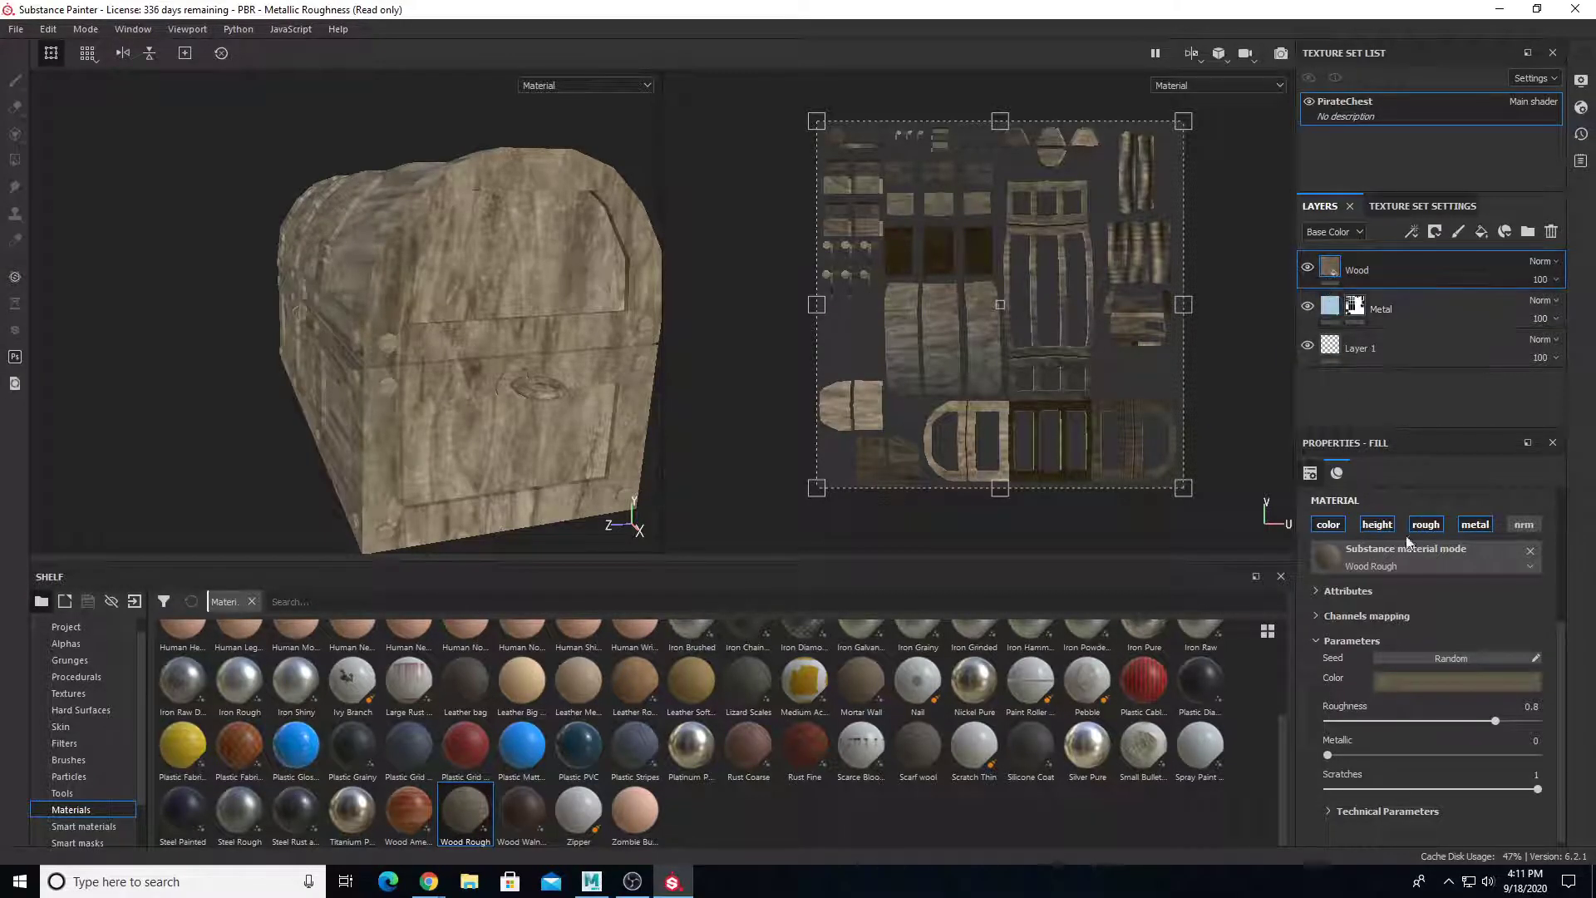
# Change the Wood Rough color to a warm orange-brown and set its roughness to 0.73
pyautogui.click(1413, 680)
pyautogui.moveTo(1444, 753); pyautogui.dragTo(1456, 795)
pyautogui.keyDown('alt'); pyautogui.moveTo(216, 391); pyautogui.dragTo(274, 416); pyautogui.keyUp('alt')
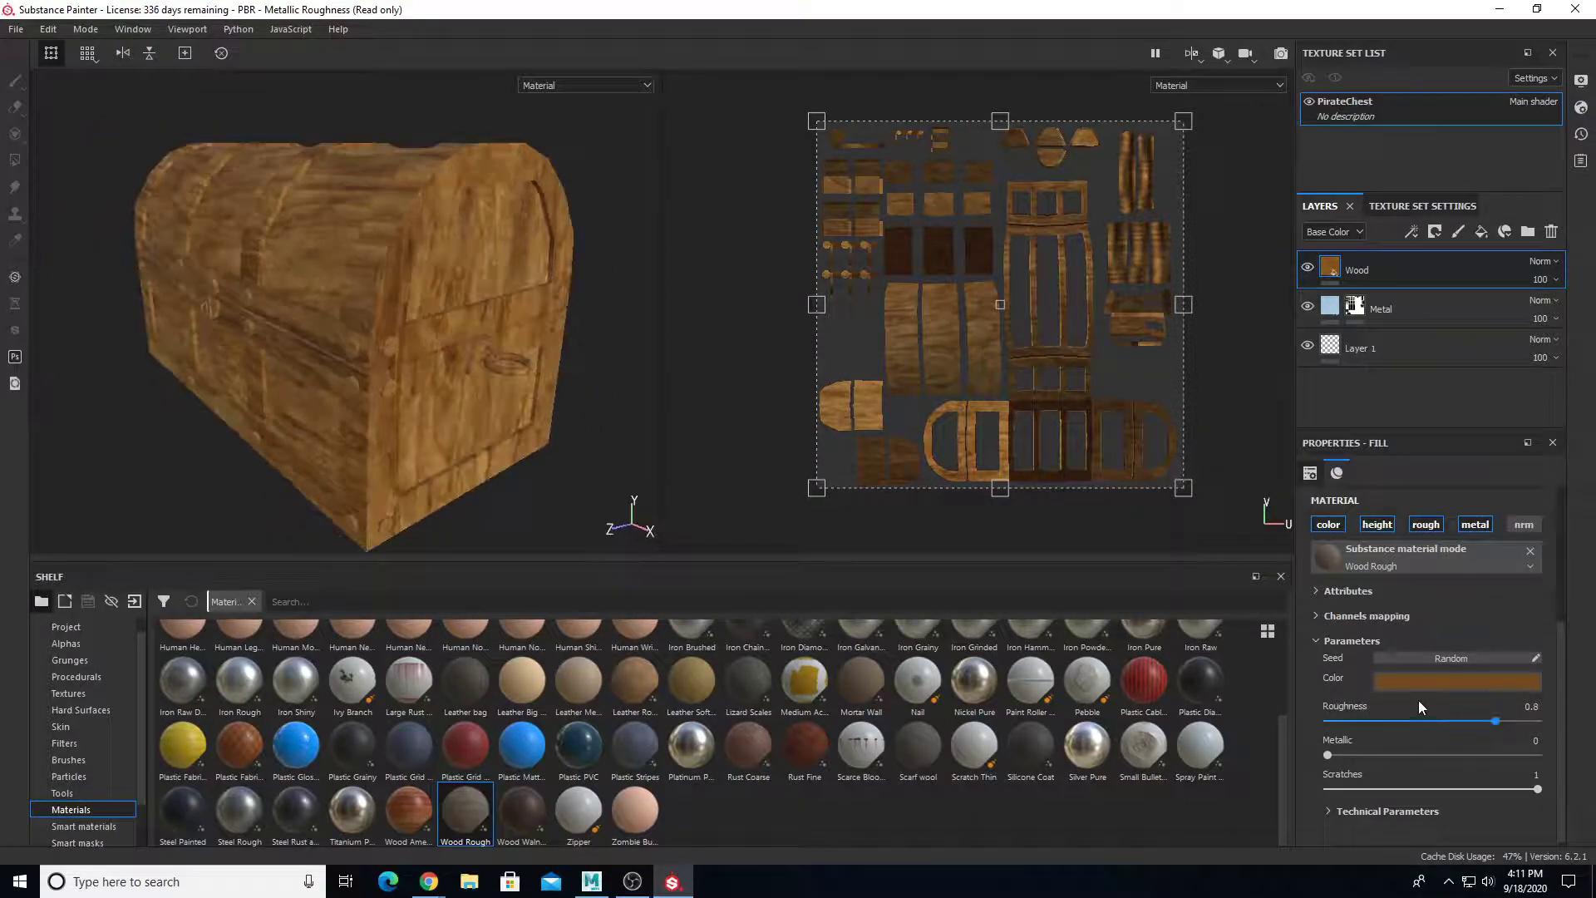
pyautogui.moveTo(1458, 720); pyautogui.dragTo(1491, 721)
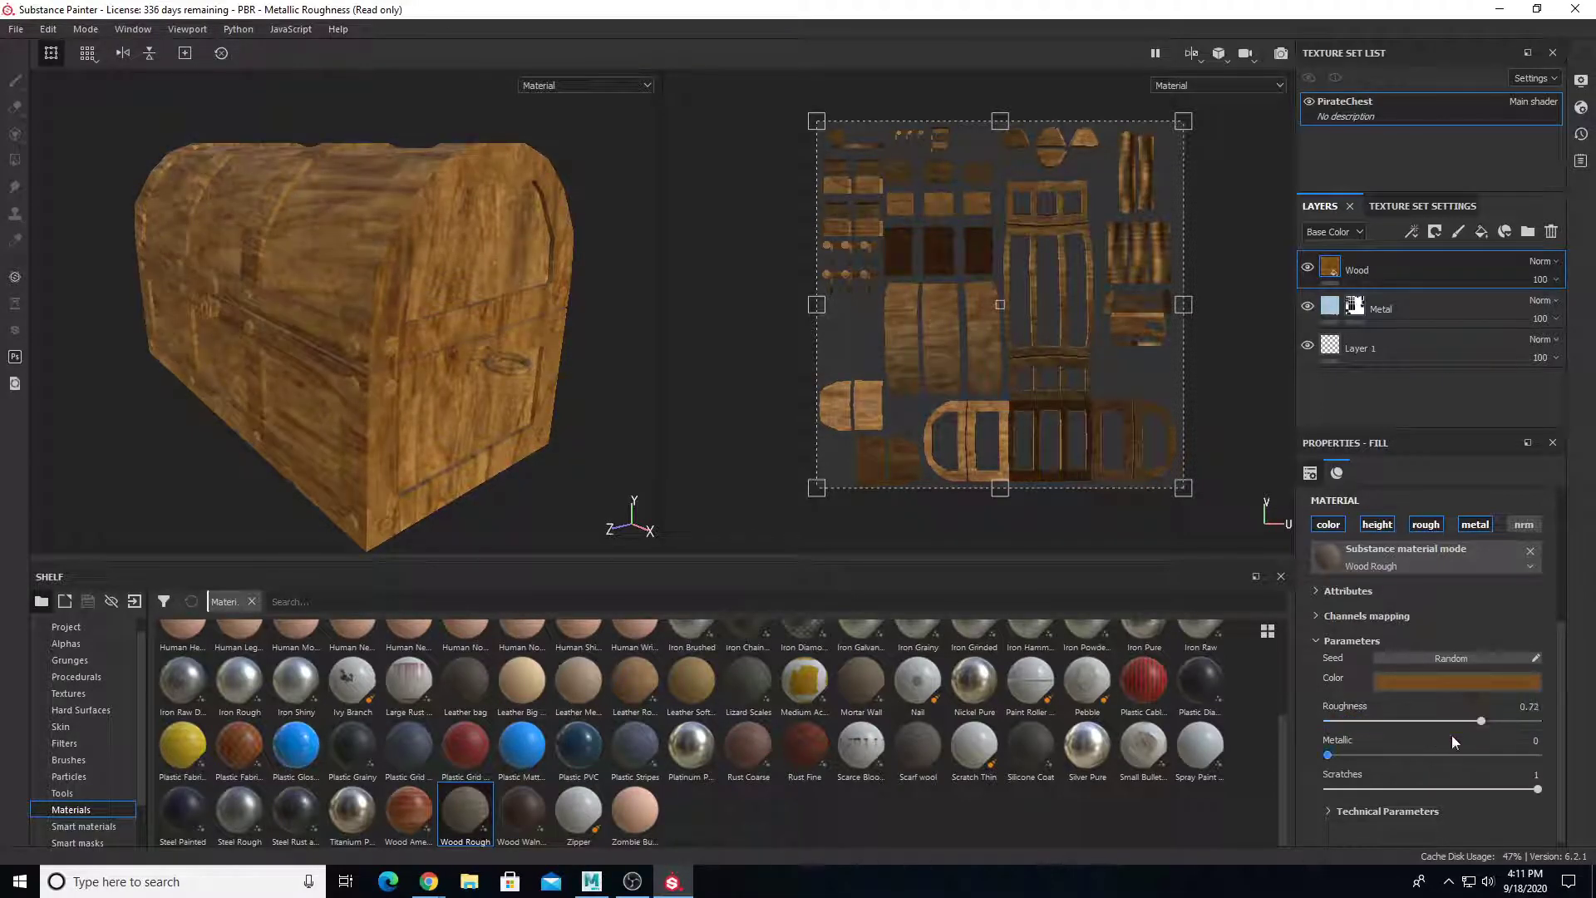
# Try a lower scratches value on Wood Rough, compare the surface up close, and set scratches back to 1
pyautogui.scroll(-1, 1404, 743)
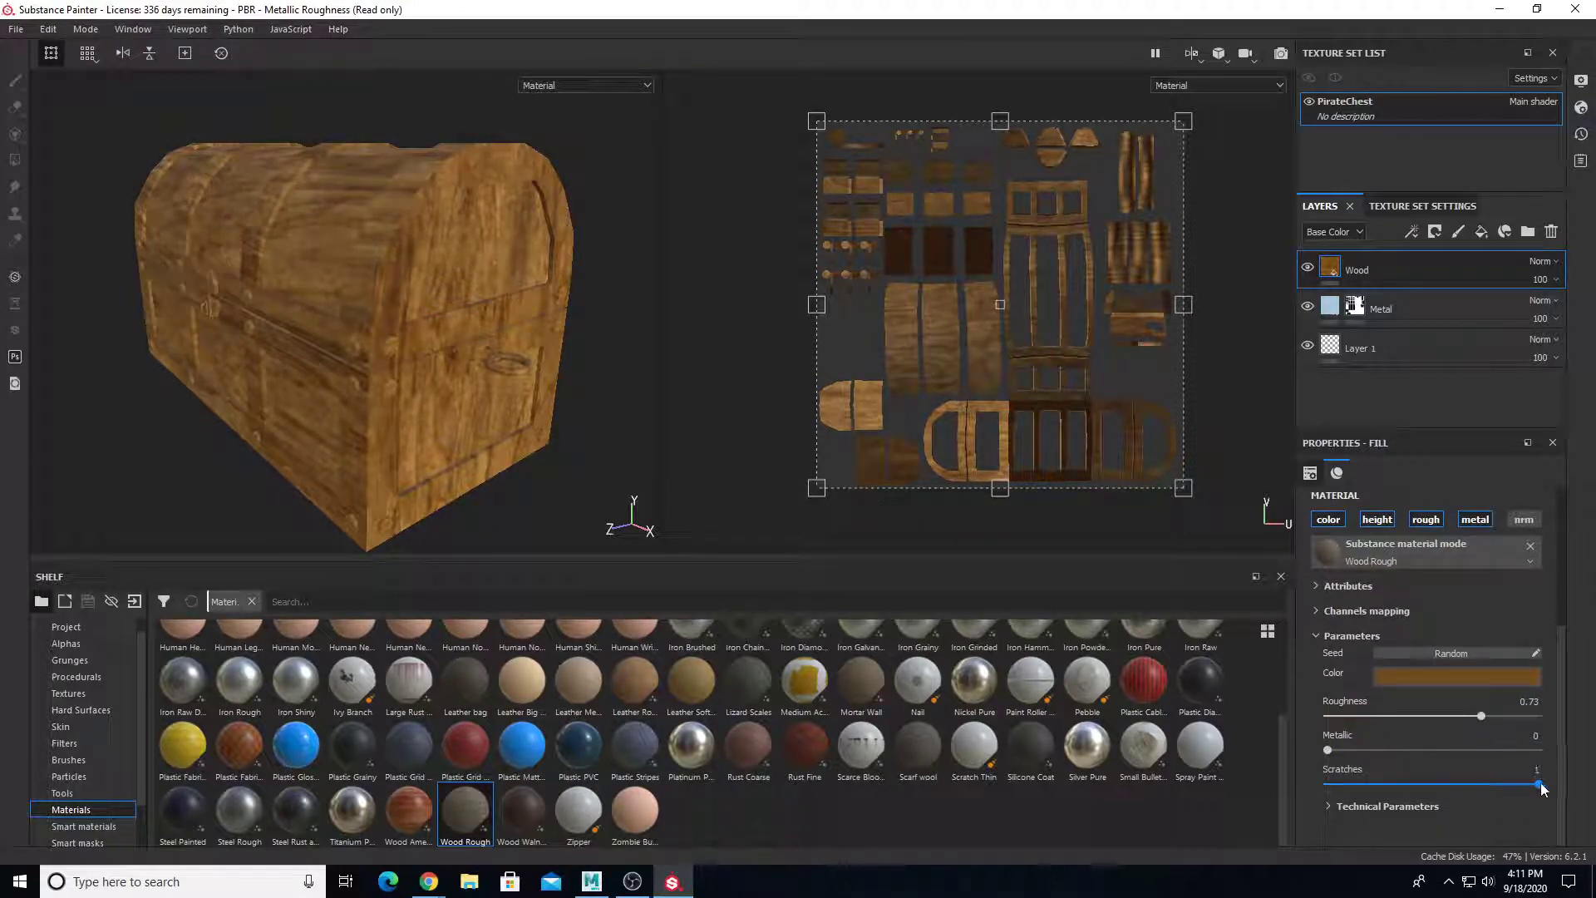
pyautogui.moveTo(1366, 763); pyautogui.dragTo(1430, 765)
pyautogui.scroll(5, 399, 292)
pyautogui.keyDown('alt'); pyautogui.moveTo(382, 357); pyautogui.dragTo(37, 349); pyautogui.keyUp('alt')
pyautogui.moveTo(1431, 784); pyautogui.dragTo(1543, 788)
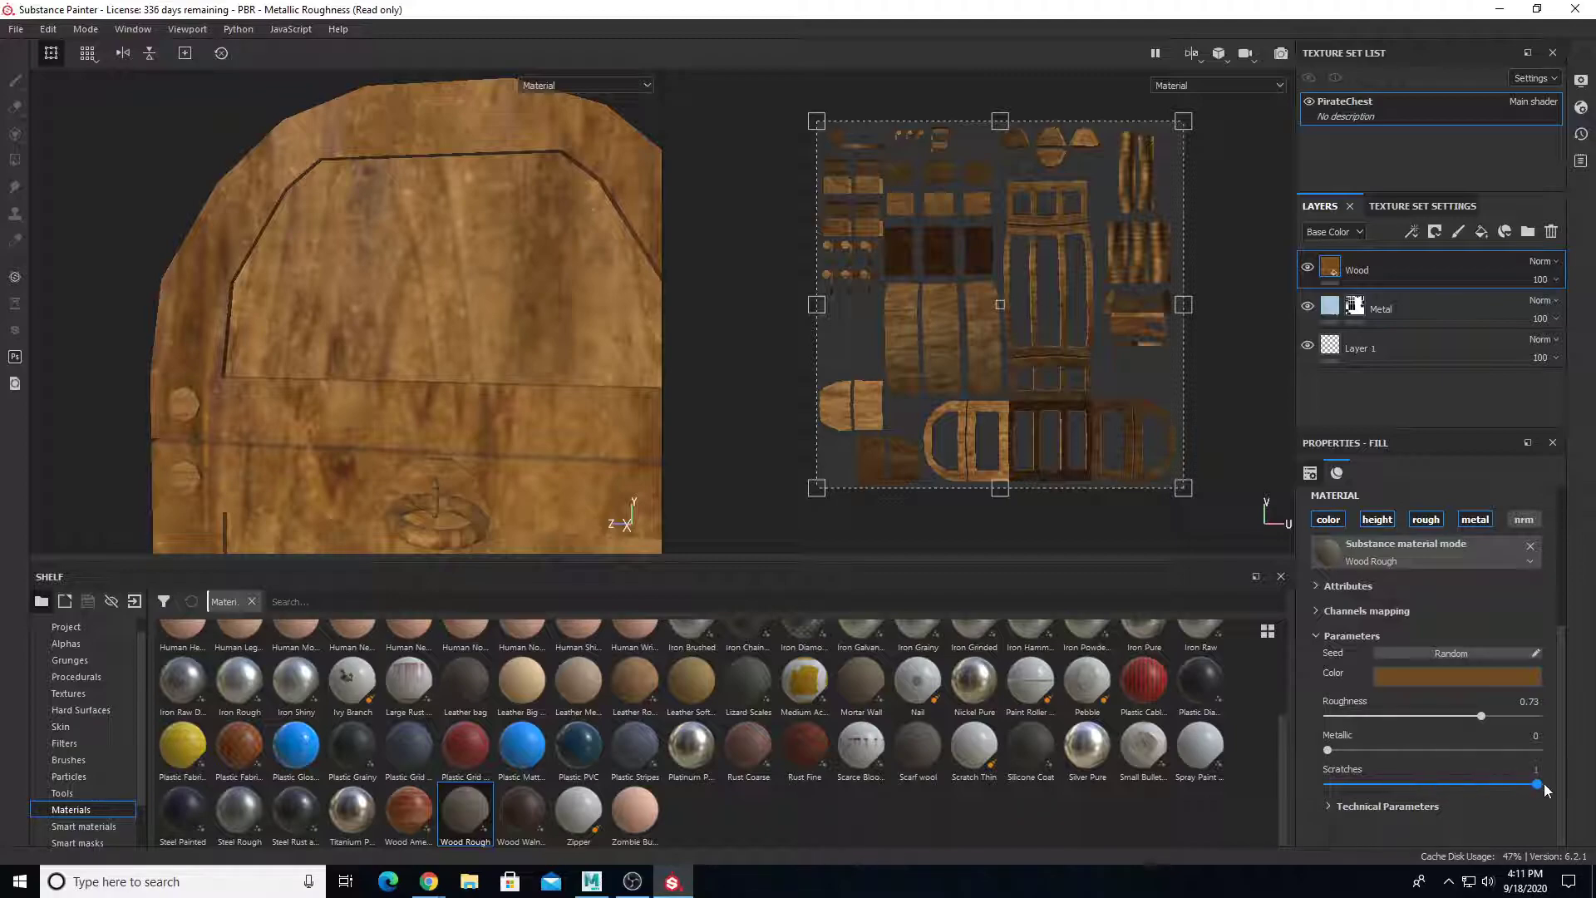
# Set Wood Rough's technical parameters to normal intensity 0.65, height range 0.67 and height position 0.42
pyautogui.click(1330, 806)
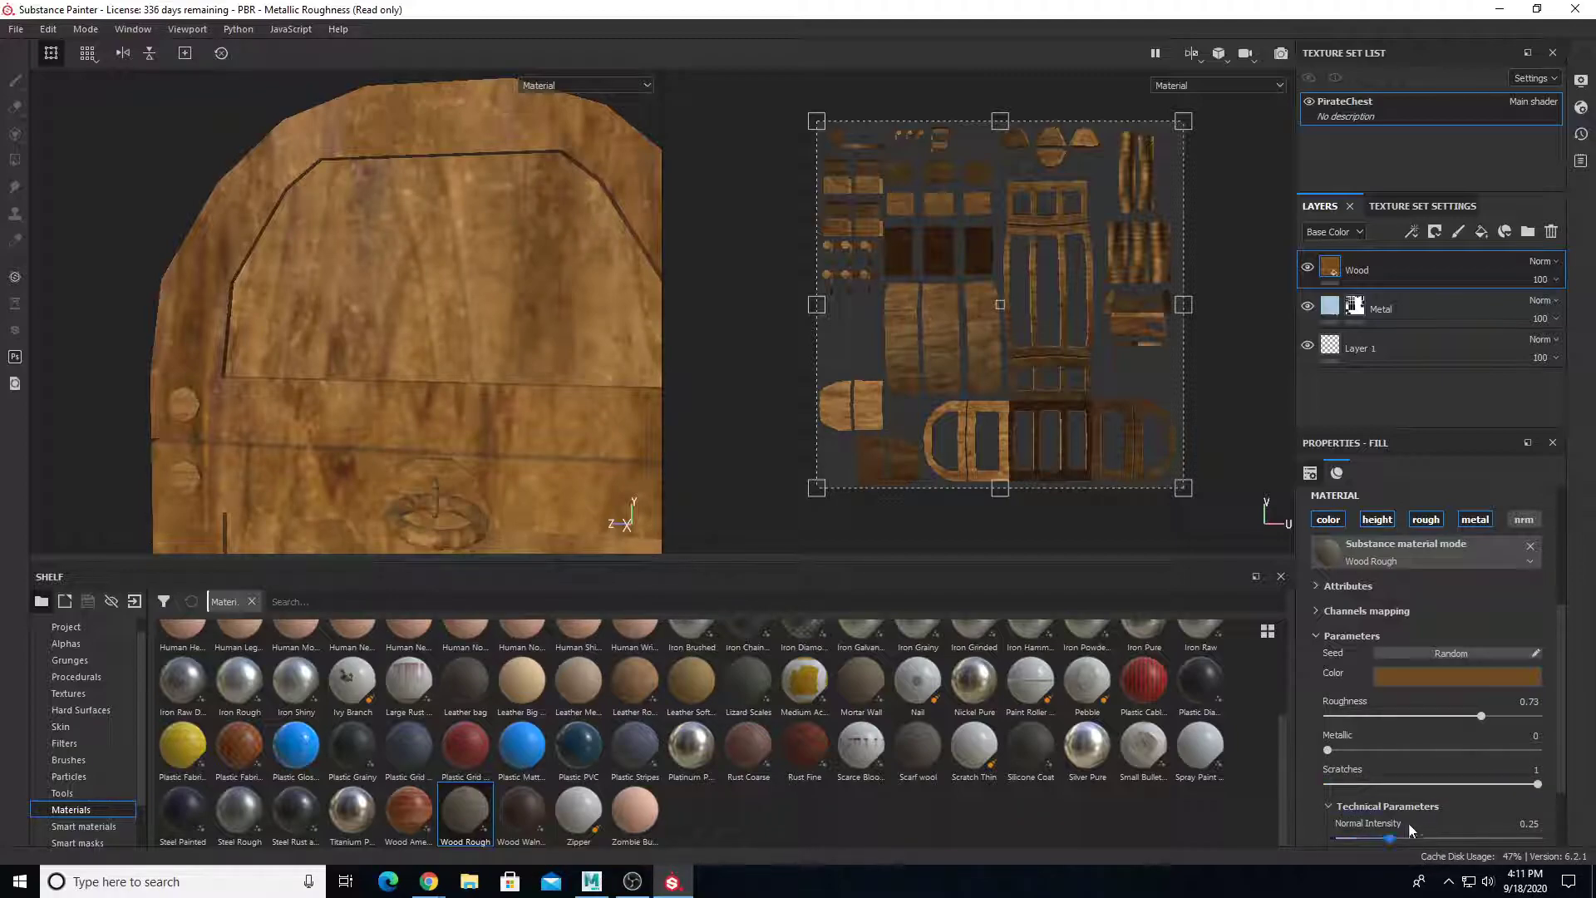
pyautogui.scroll(-2, 1410, 826)
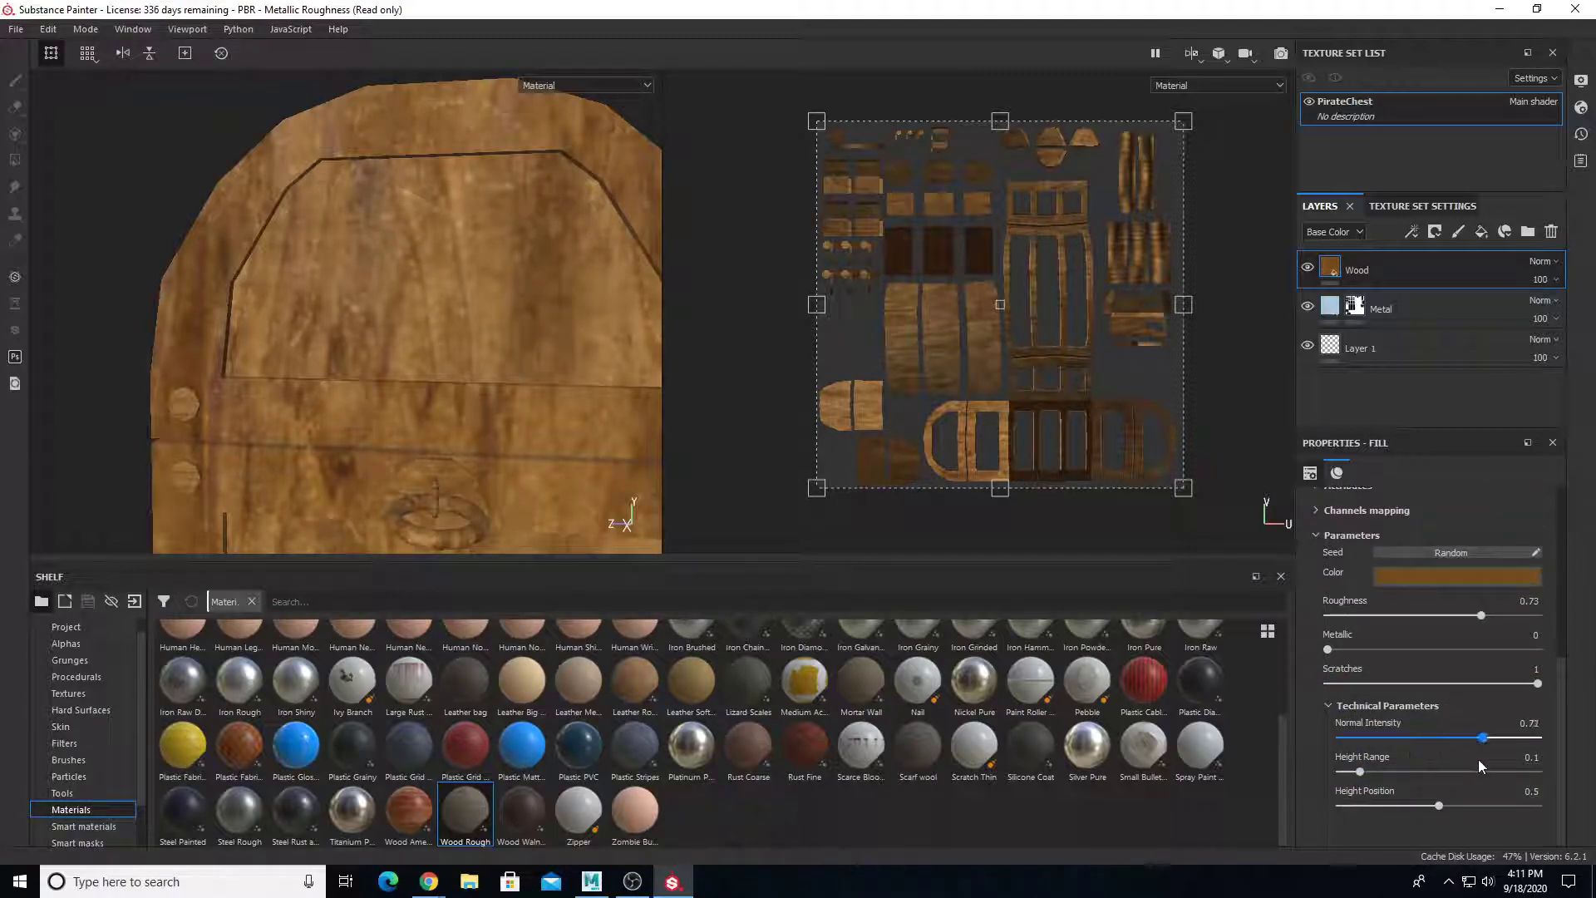
pyautogui.moveTo(1362, 775); pyautogui.dragTo(1474, 790)
pyautogui.scroll(-4, 446, 363)
pyautogui.moveTo(461, 345)
pyautogui.keyDown('alt'); pyautogui.mouseDown()
pyautogui.moveTo(595, 379)
pyautogui.moveTo(616, 345)
pyautogui.moveTo(356, 353)
pyautogui.moveTo(453, 366)
pyautogui.mouseUp(); pyautogui.keyUp('alt')
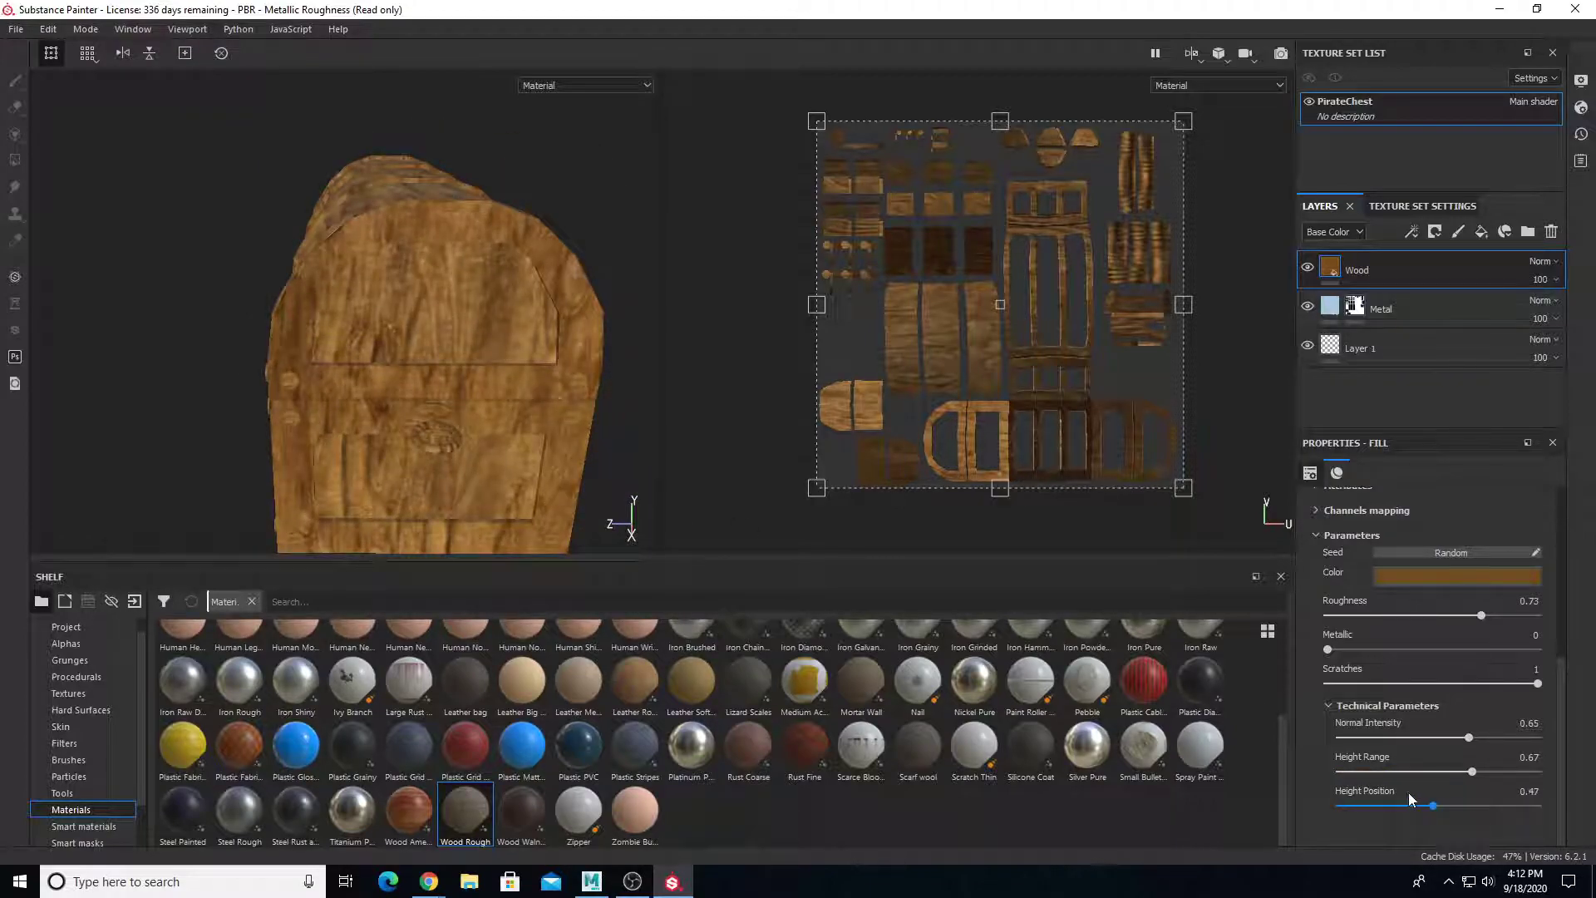
pyautogui.moveTo(1425, 804); pyautogui.dragTo(1420, 803)
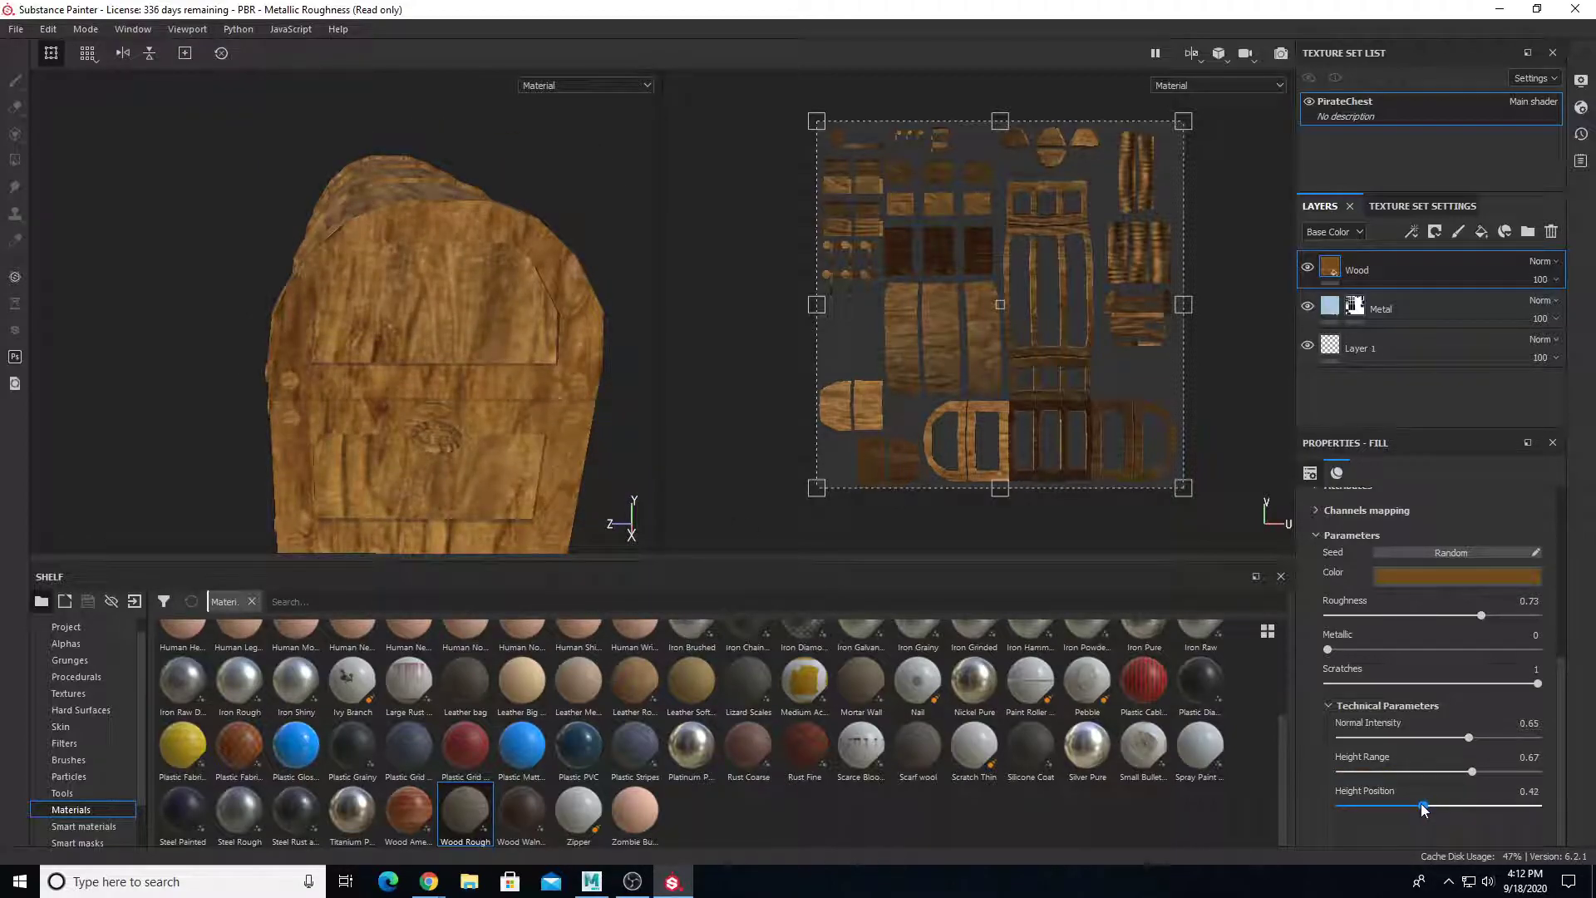
# Randomize the Wood Rough seed and check the new grain around the chest
pyautogui.click(1408, 550)
pyautogui.click(1403, 547)
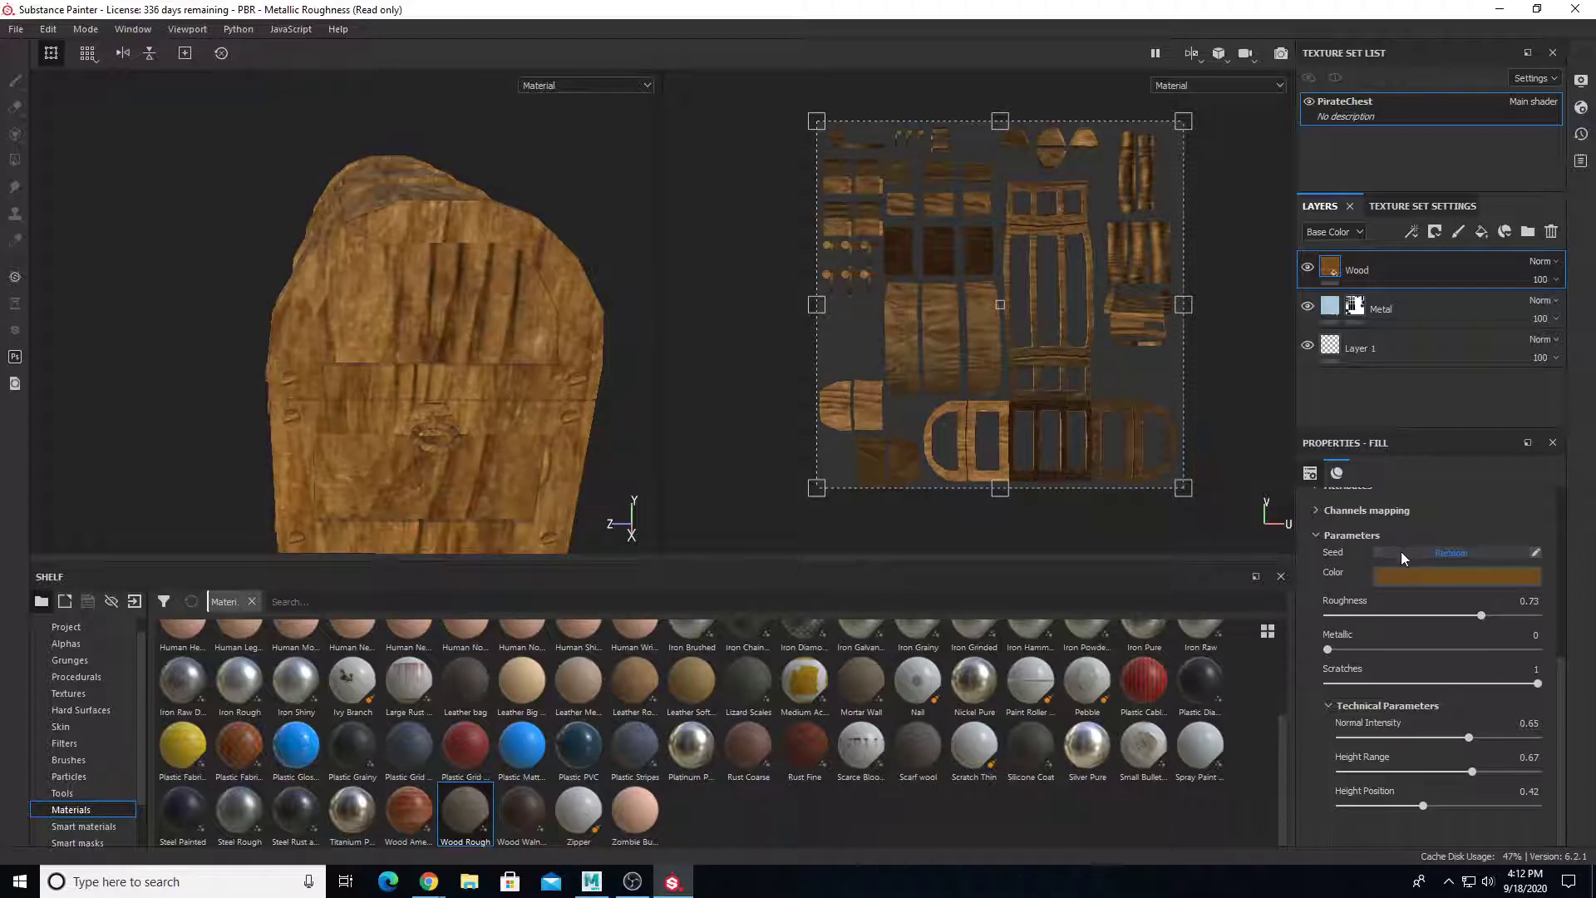
pyautogui.keyDown('alt'); pyautogui.moveTo(356, 433); pyautogui.dragTo(627, 458); pyautogui.keyUp('alt')
pyautogui.keyDown('alt'); pyautogui.moveTo(541, 424); pyautogui.dragTo(479, 399); pyautogui.keyUp('alt')
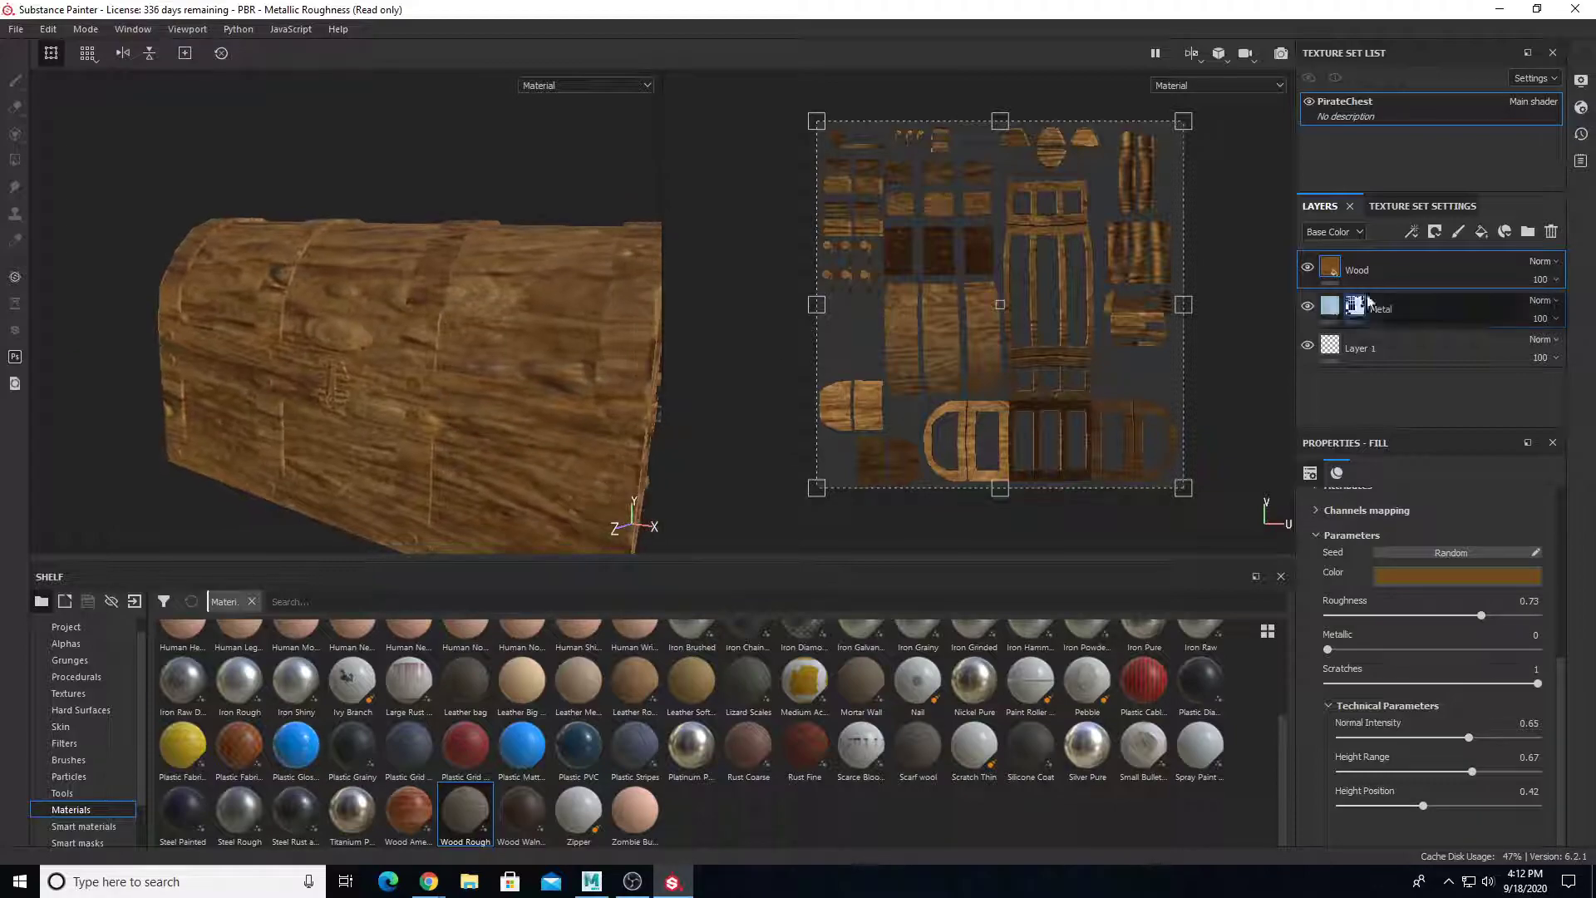
# Add a black mask to the Wood layer and reveal the lid, front and back panels in the UV layout using Polygon Fill at 1
pyautogui.click(1434, 231)
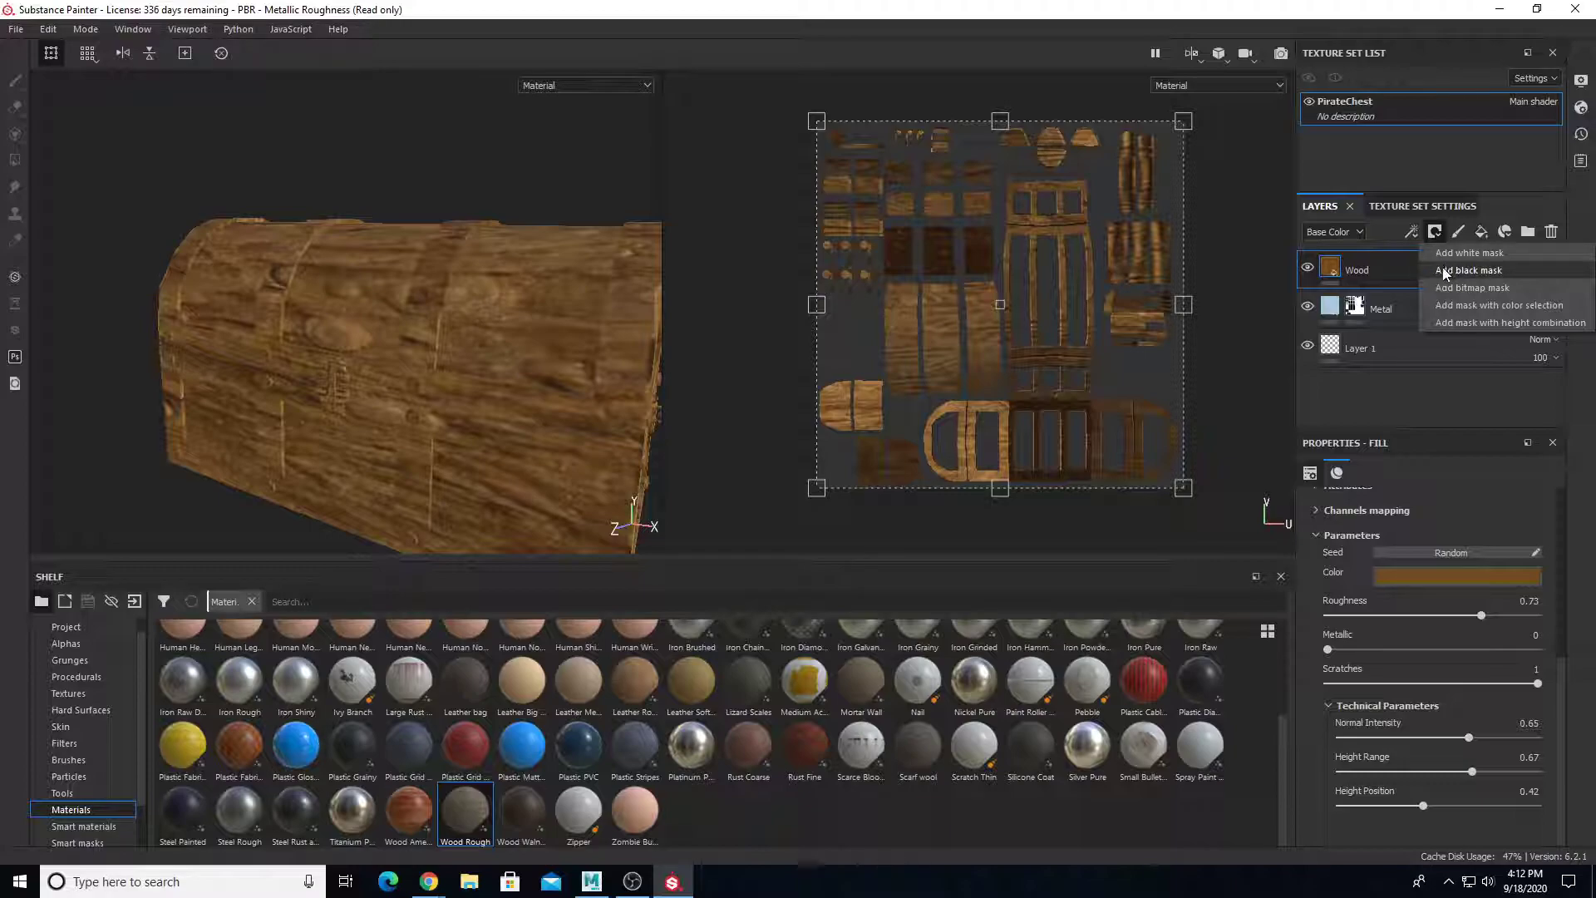
pyautogui.click(1443, 271)
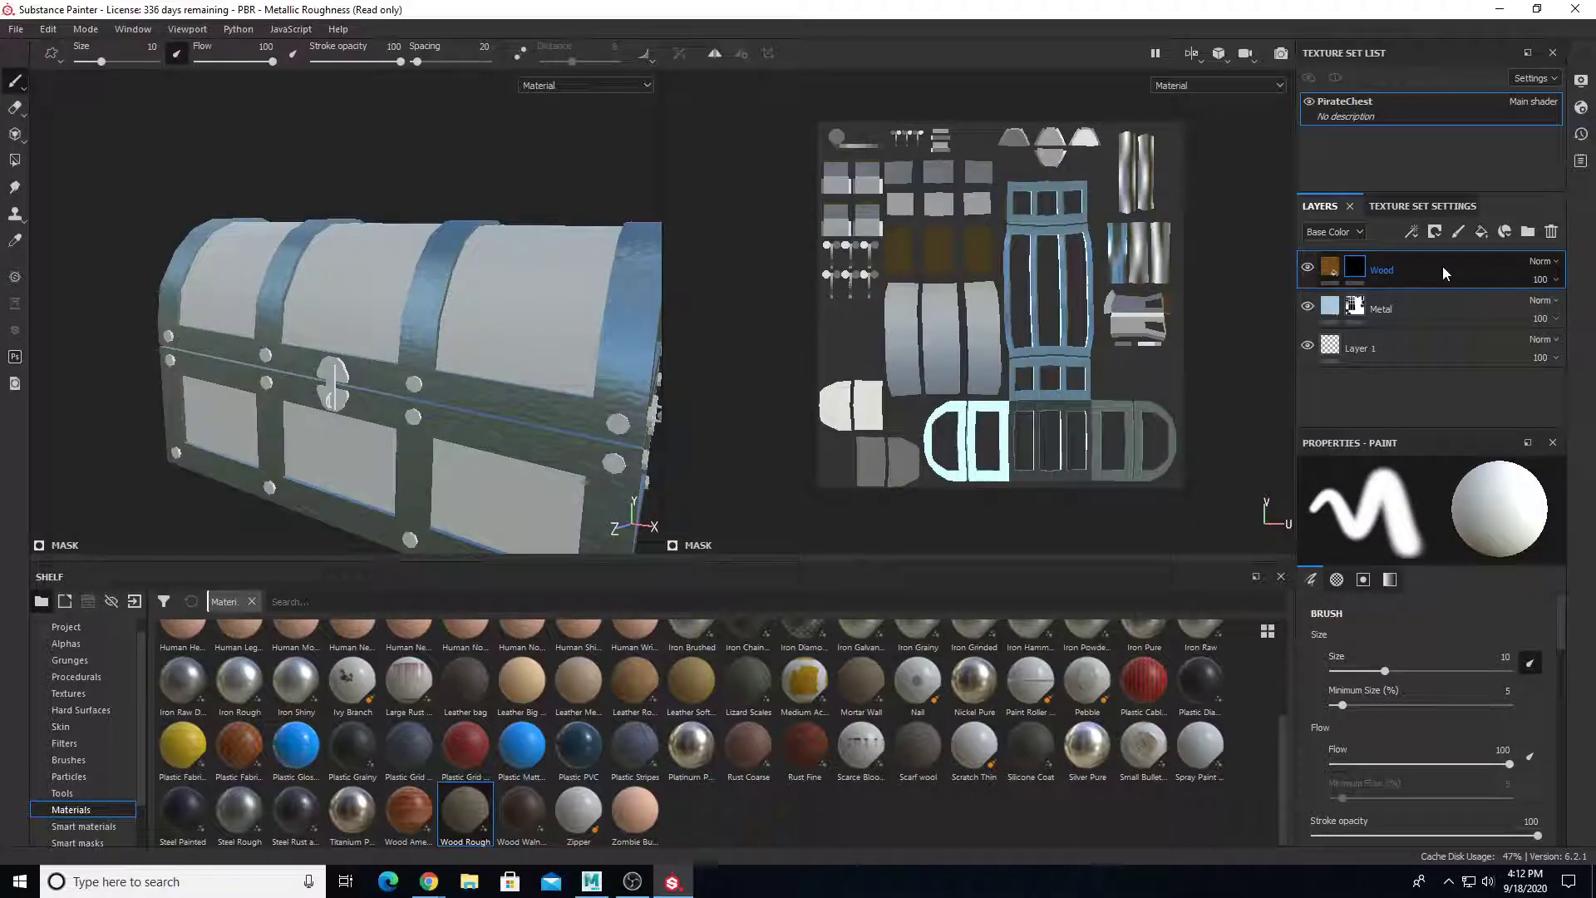
pyautogui.click(15, 161)
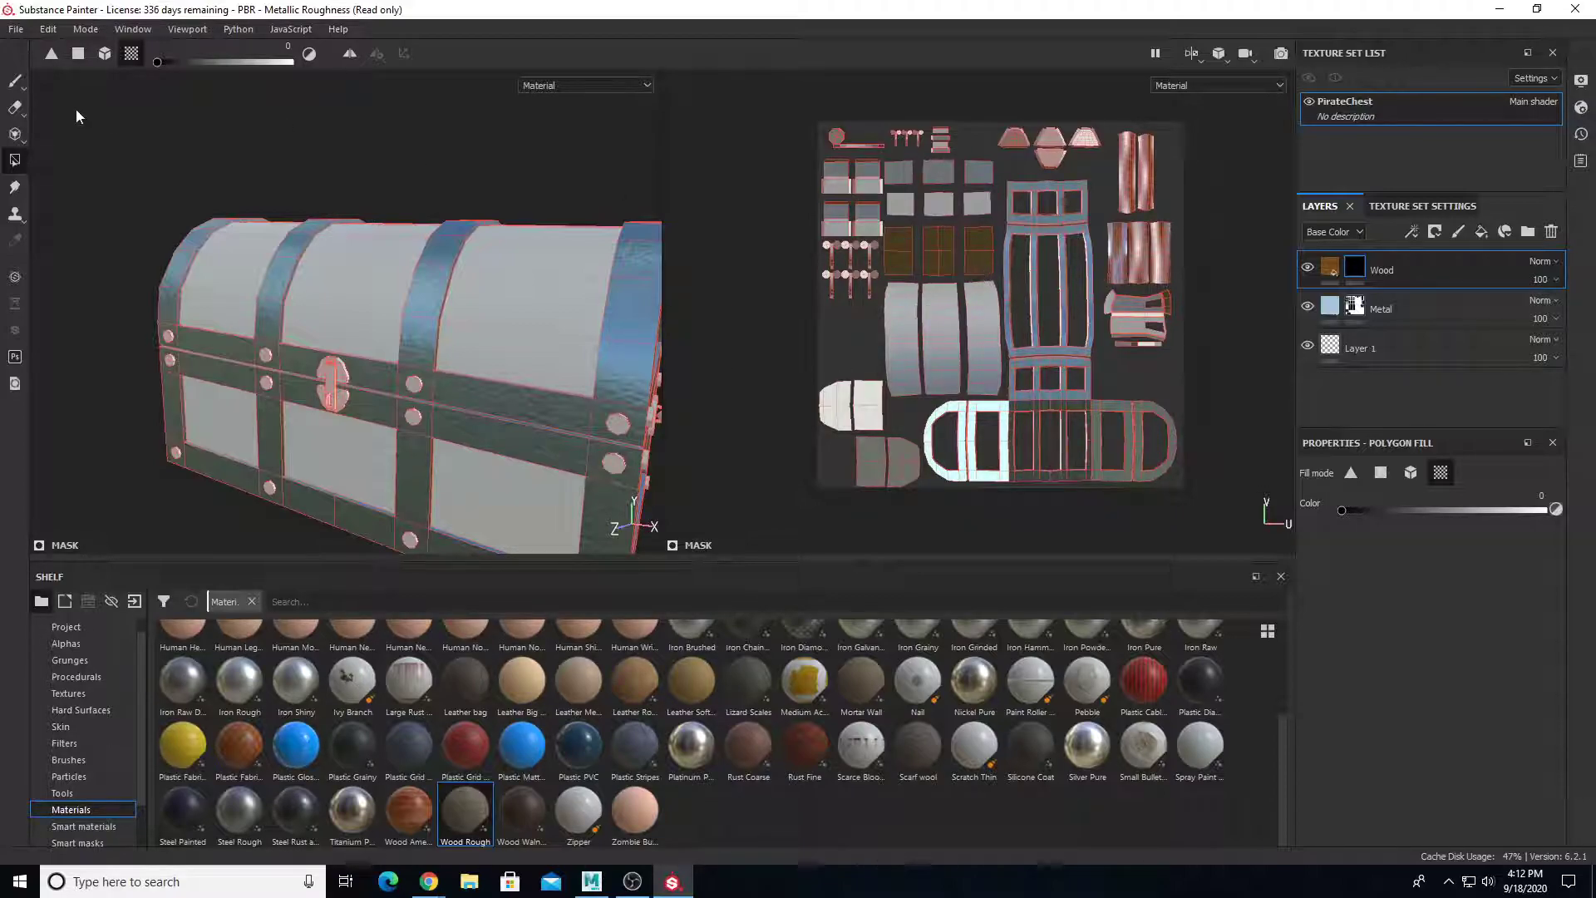
pyautogui.moveTo(158, 63); pyautogui.dragTo(196, 68)
pyautogui.moveTo(889, 296); pyautogui.dragTo(977, 338)
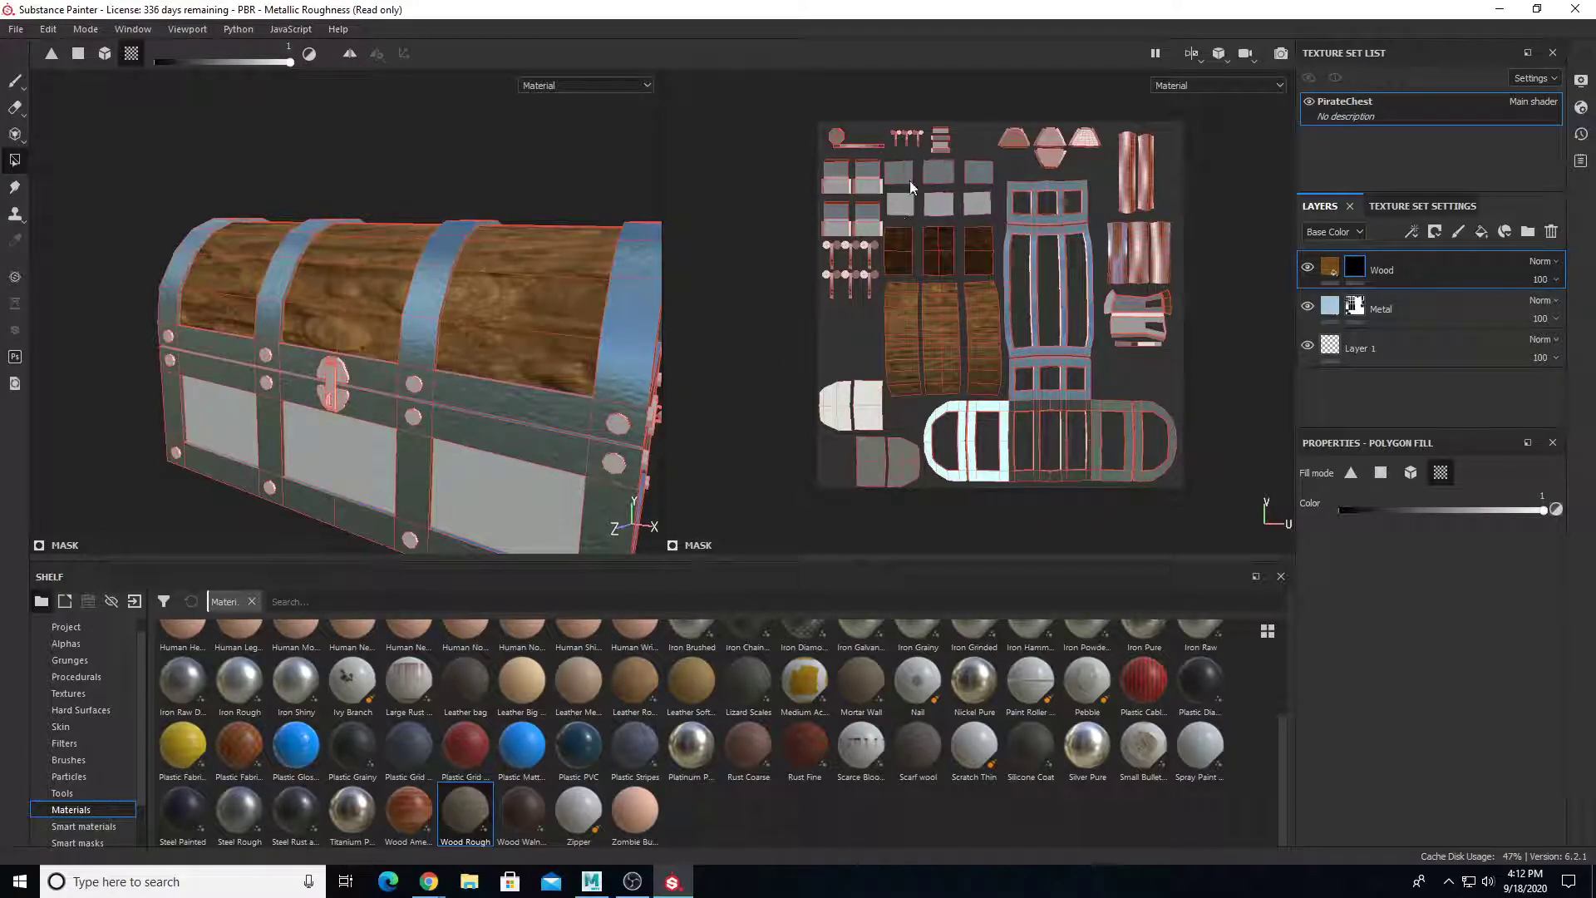
pyautogui.moveTo(899, 174); pyautogui.dragTo(975, 204)
# Reveal the wood on the chest's end panels in the Wood mask and check the chest from all sides
pyautogui.keyDown('alt'); pyautogui.moveTo(512, 407); pyautogui.dragTo(683, 295); pyautogui.keyUp('alt')
pyautogui.moveTo(836, 398); pyautogui.dragTo(876, 465)
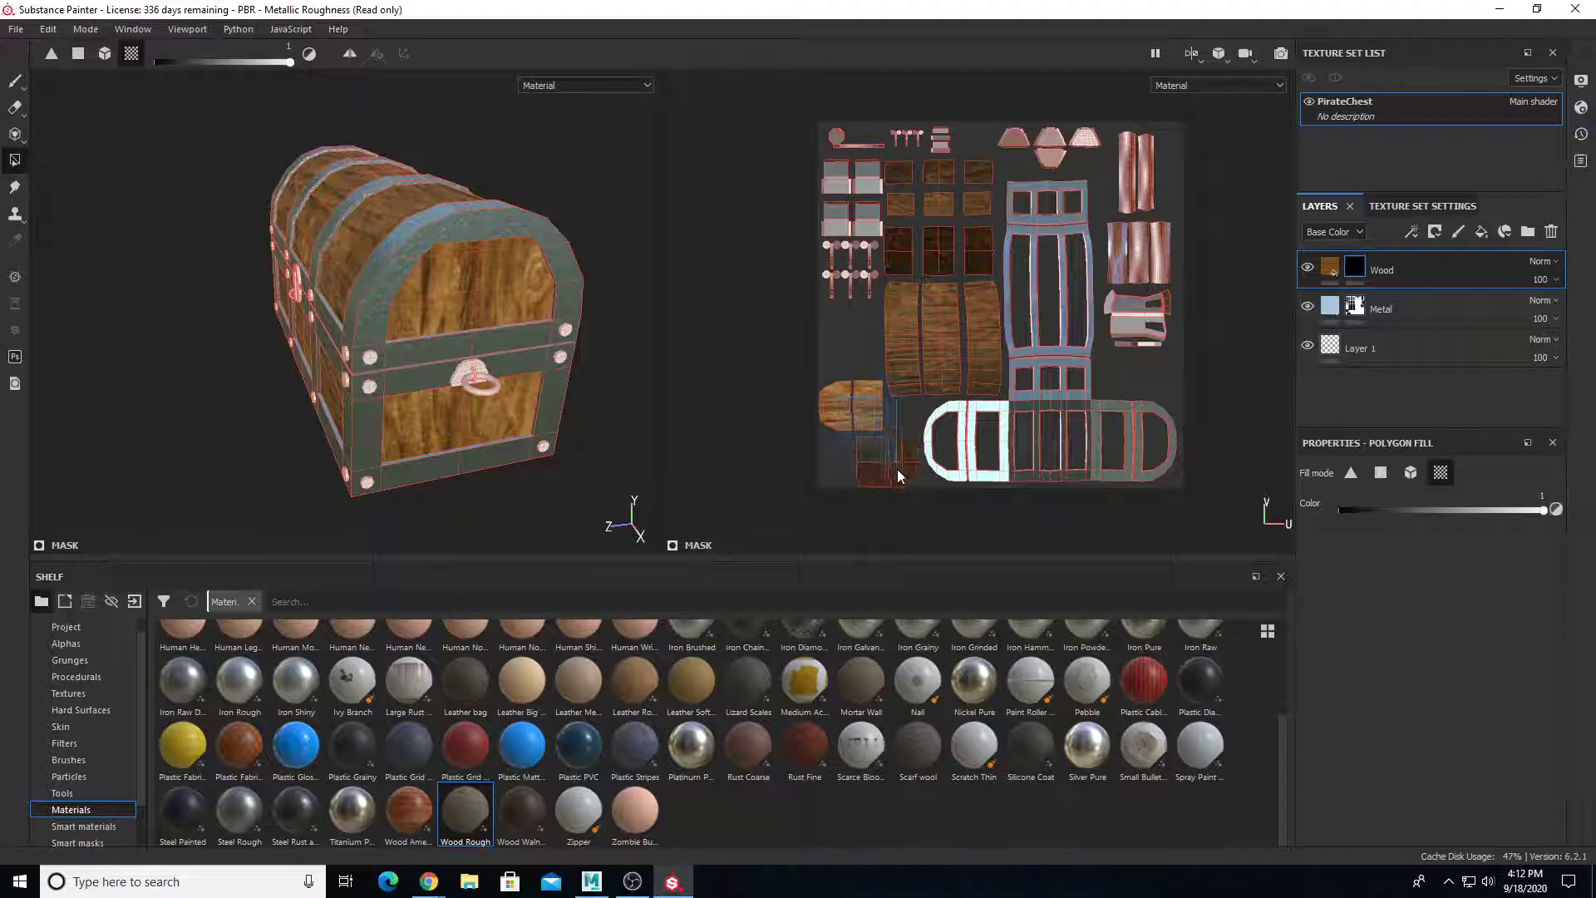
pyautogui.keyDown('alt'); pyautogui.moveTo(322, 334); pyautogui.dragTo(749, 273); pyautogui.keyUp('alt')
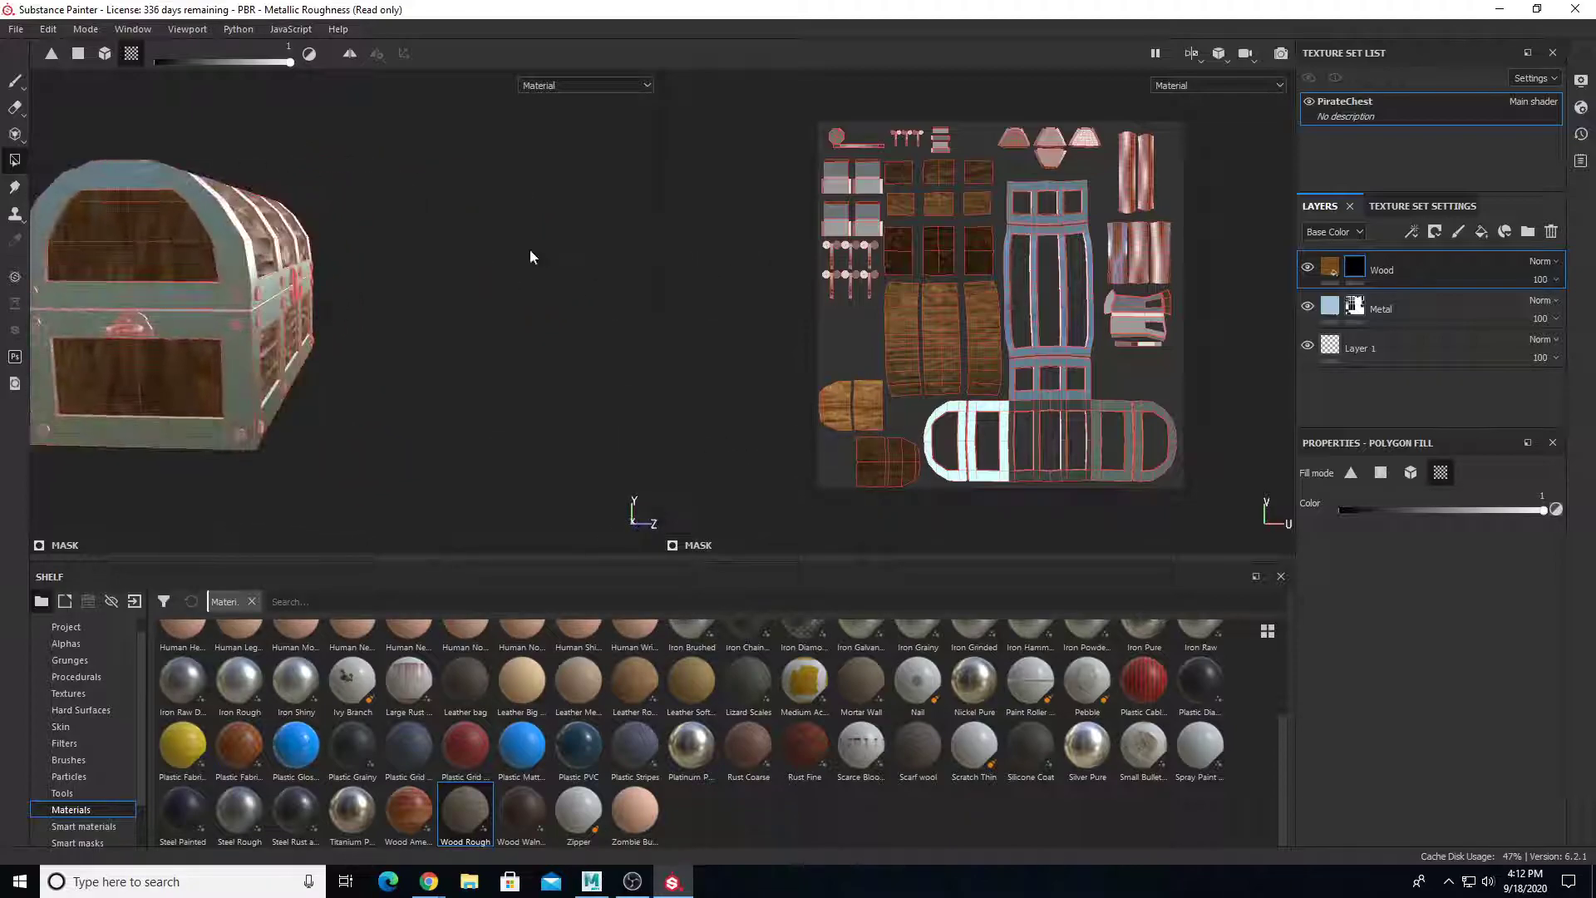
pyautogui.click(15, 81)
pyautogui.moveTo(399, 250)
pyautogui.keyDown('alt'); pyautogui.mouseDown()
pyautogui.moveTo(286, 274)
pyautogui.moveTo(254, 333)
pyautogui.moveTo(364, 384)
pyautogui.mouseUp(); pyautogui.keyUp('alt')
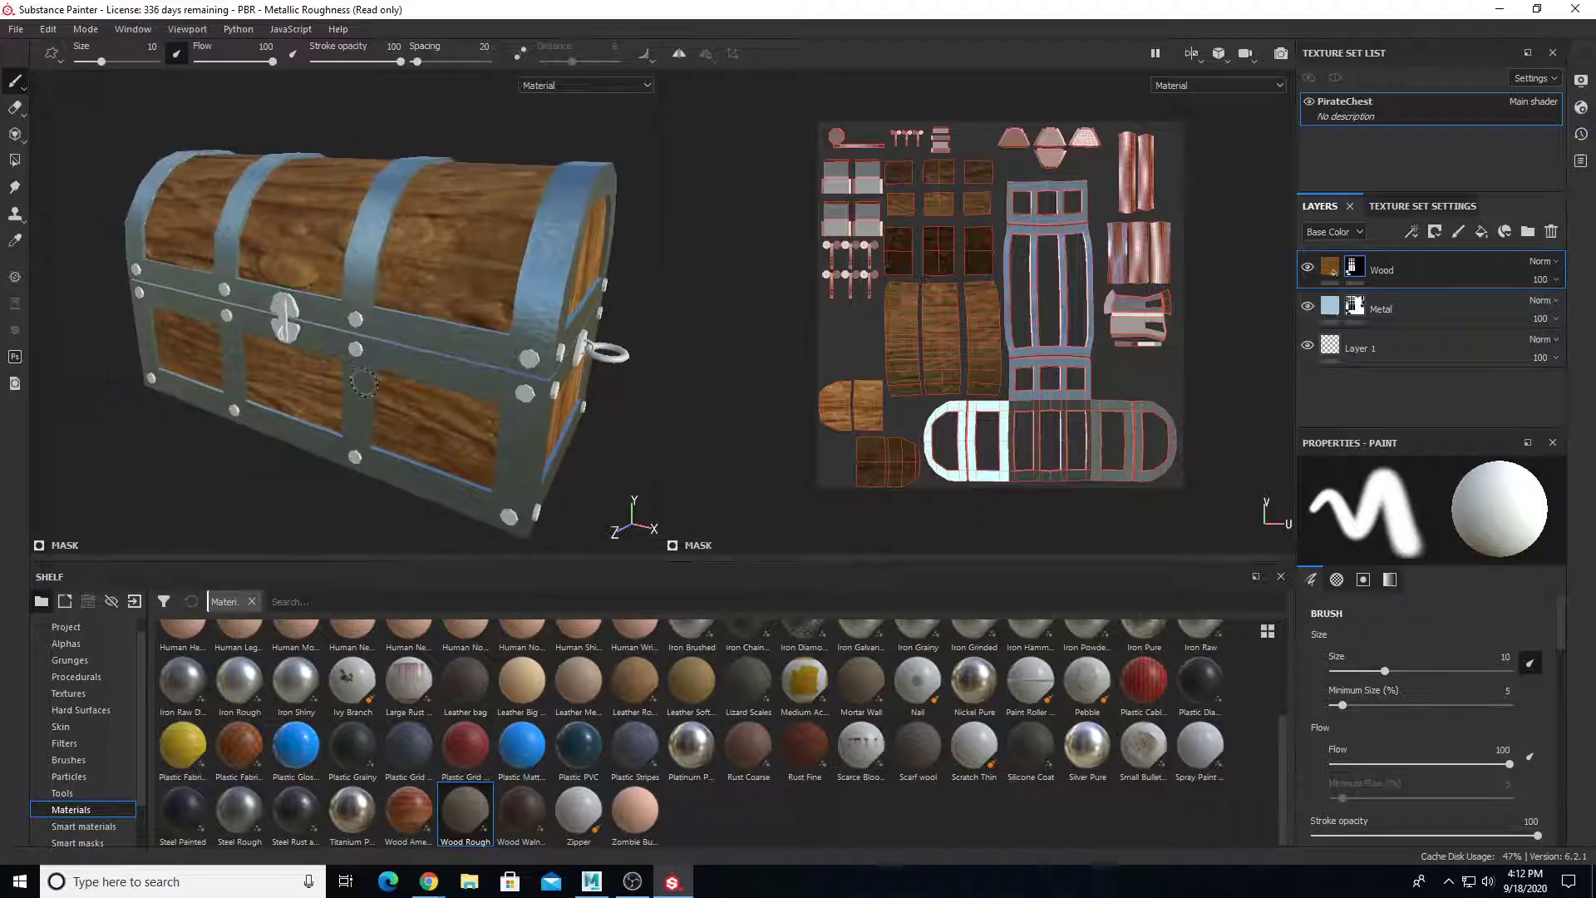
# Add a fill layer above Wood and name it SmallMetal
pyautogui.click(1481, 232)
pyautogui.doubleClick(1364, 270)
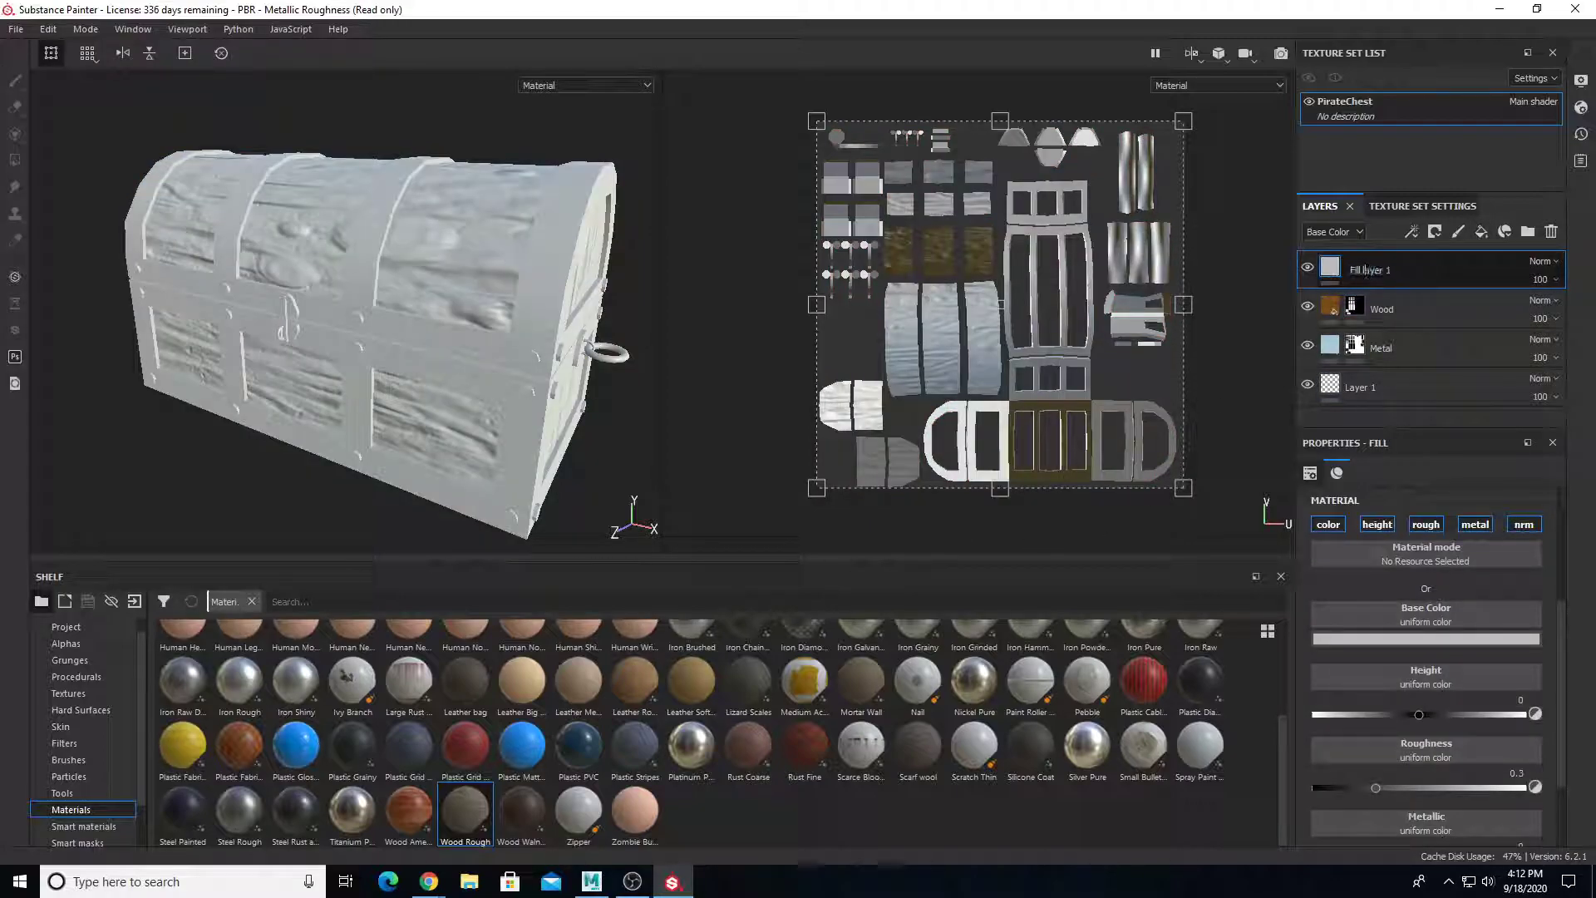
pyautogui.write('SmallMetal')
pyautogui.press('Return')
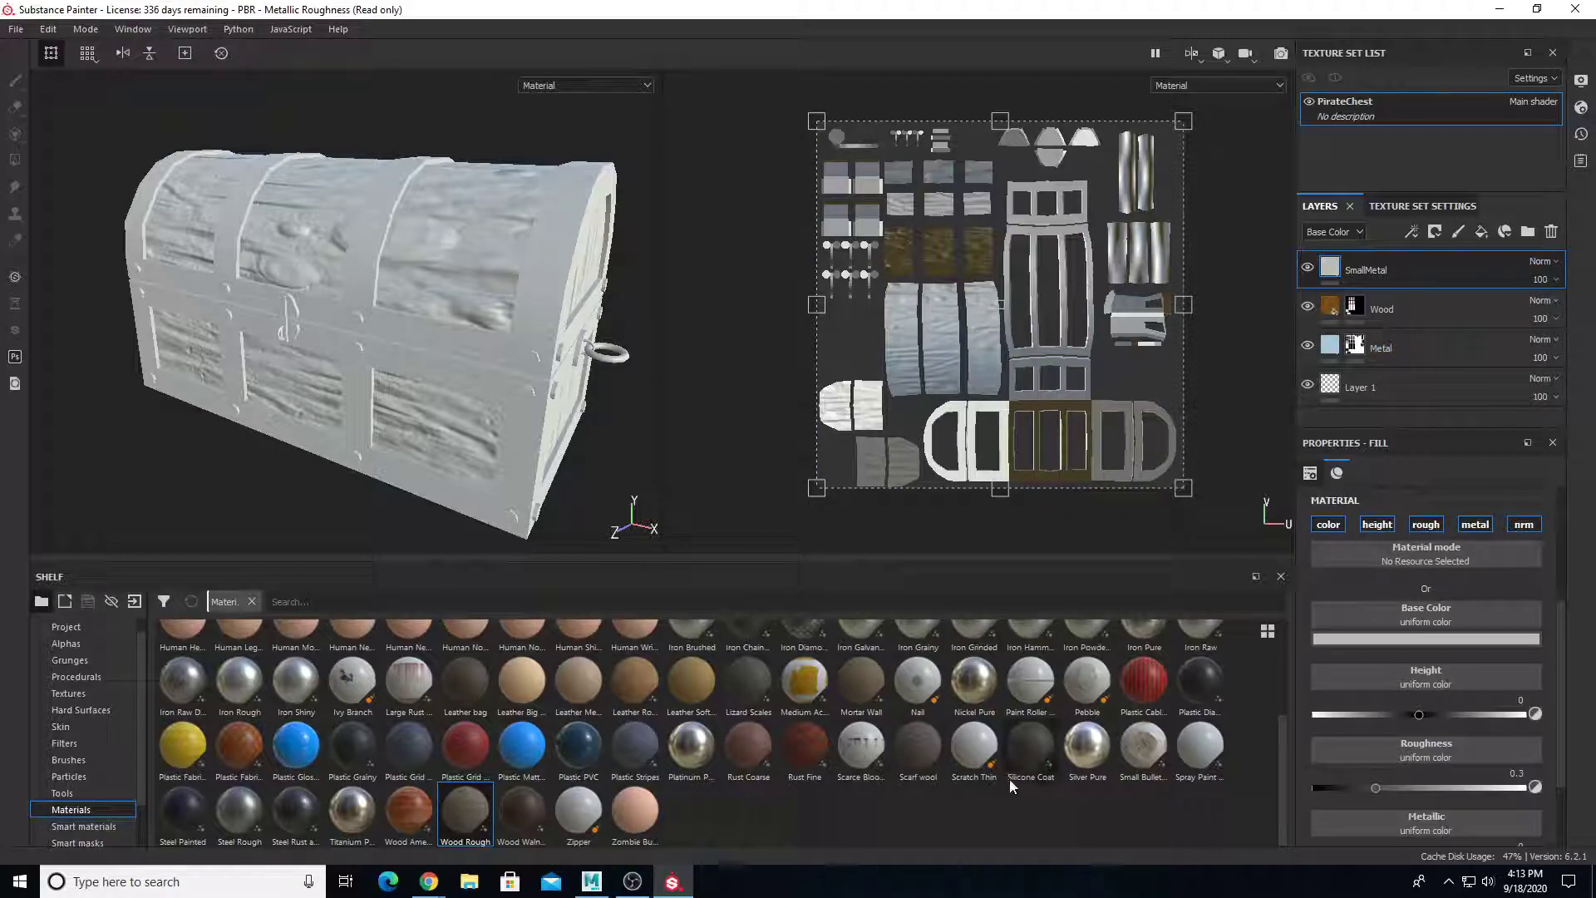
# Try Silver Pure, Gouache Paint and an aluminium material on the SmallMetal layer, and settle on Brass Pure
pyautogui.click(1087, 747)
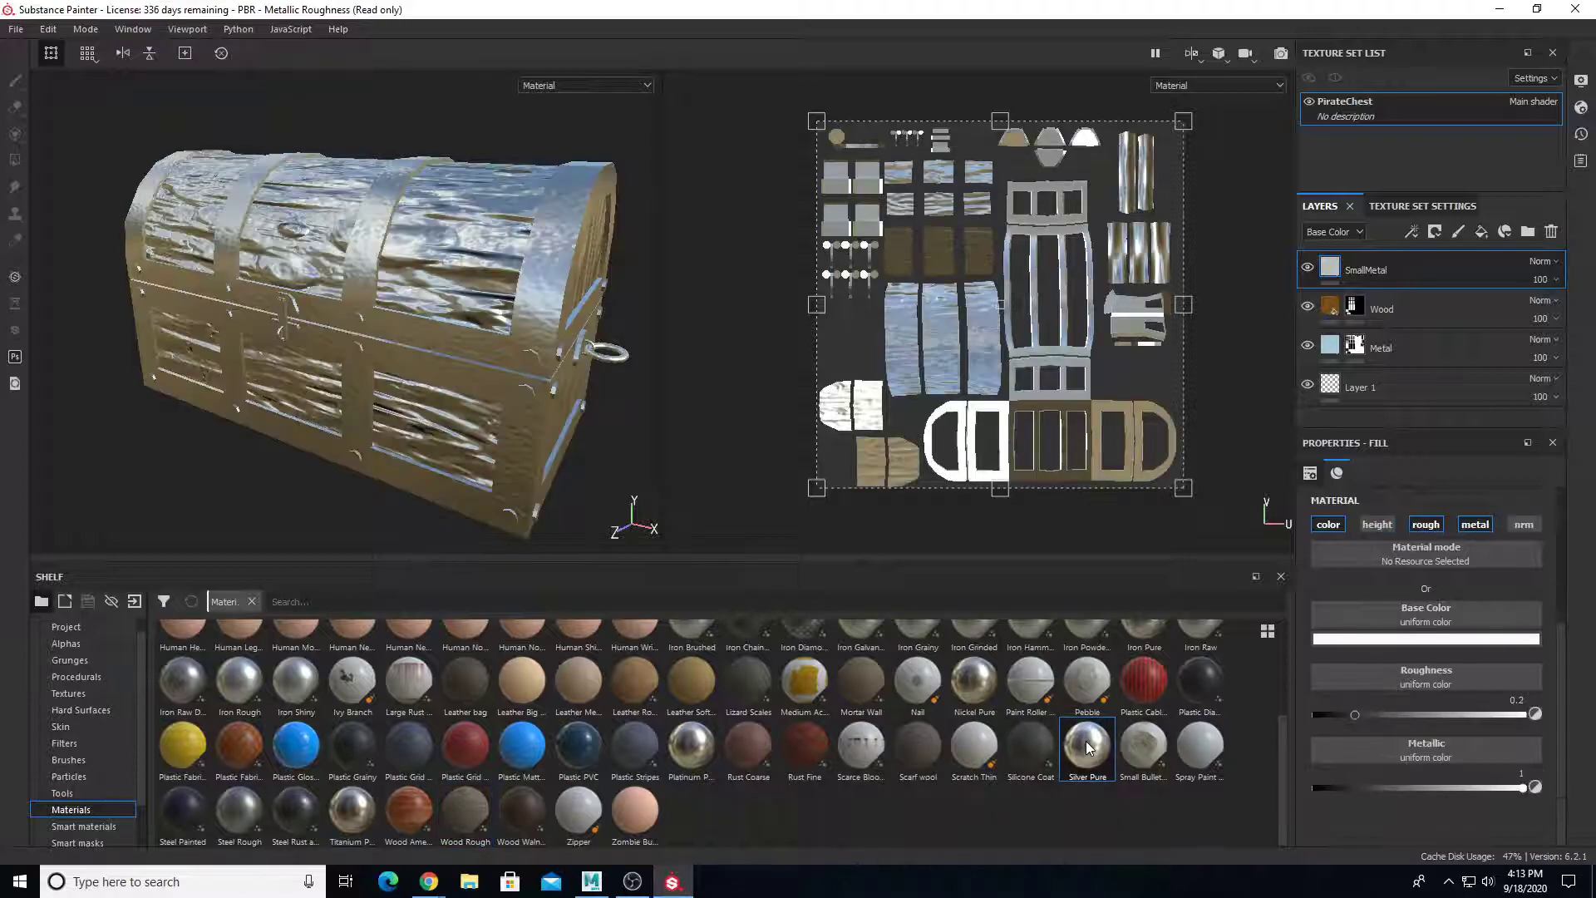
pyautogui.scroll(3, 591, 791)
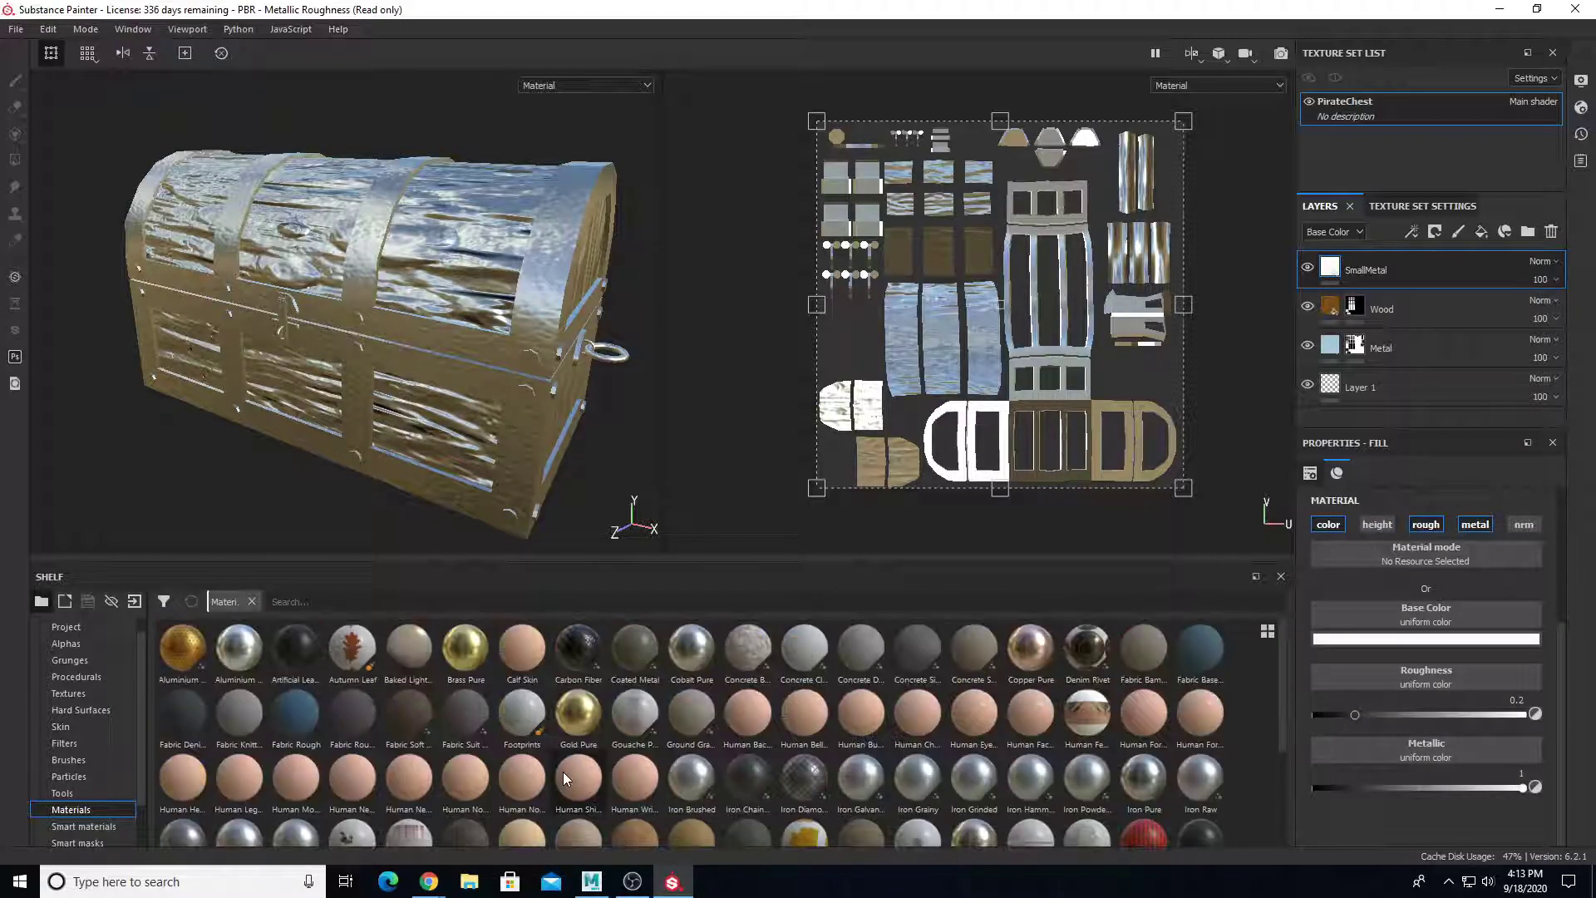
pyautogui.click(627, 724)
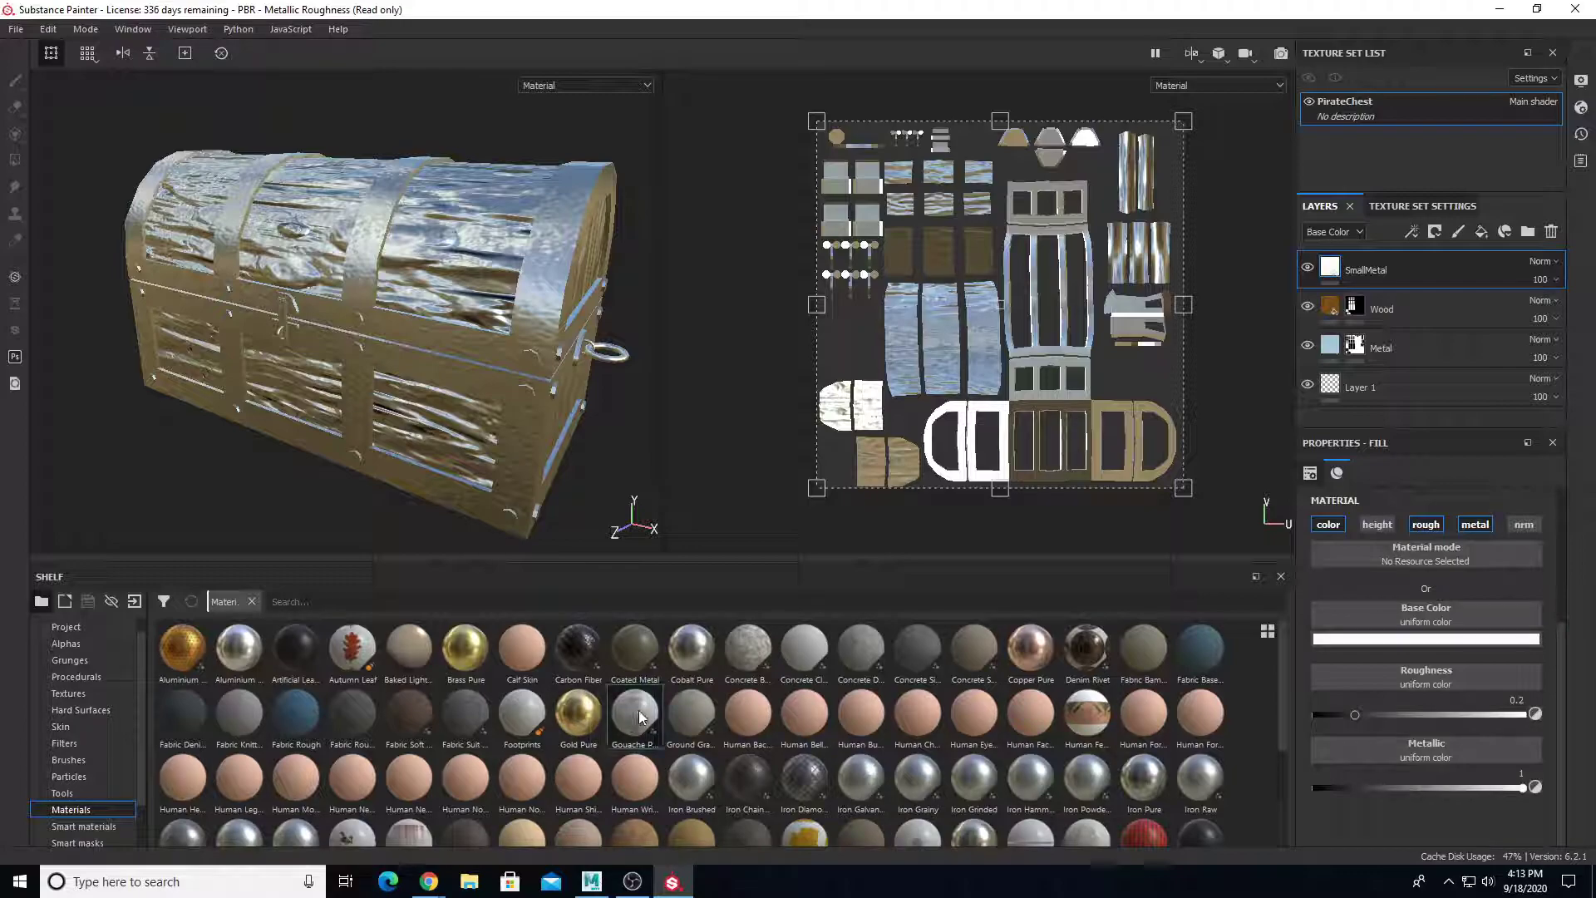
pyautogui.scroll(2, 438, 445)
pyautogui.scroll(2, 439, 446)
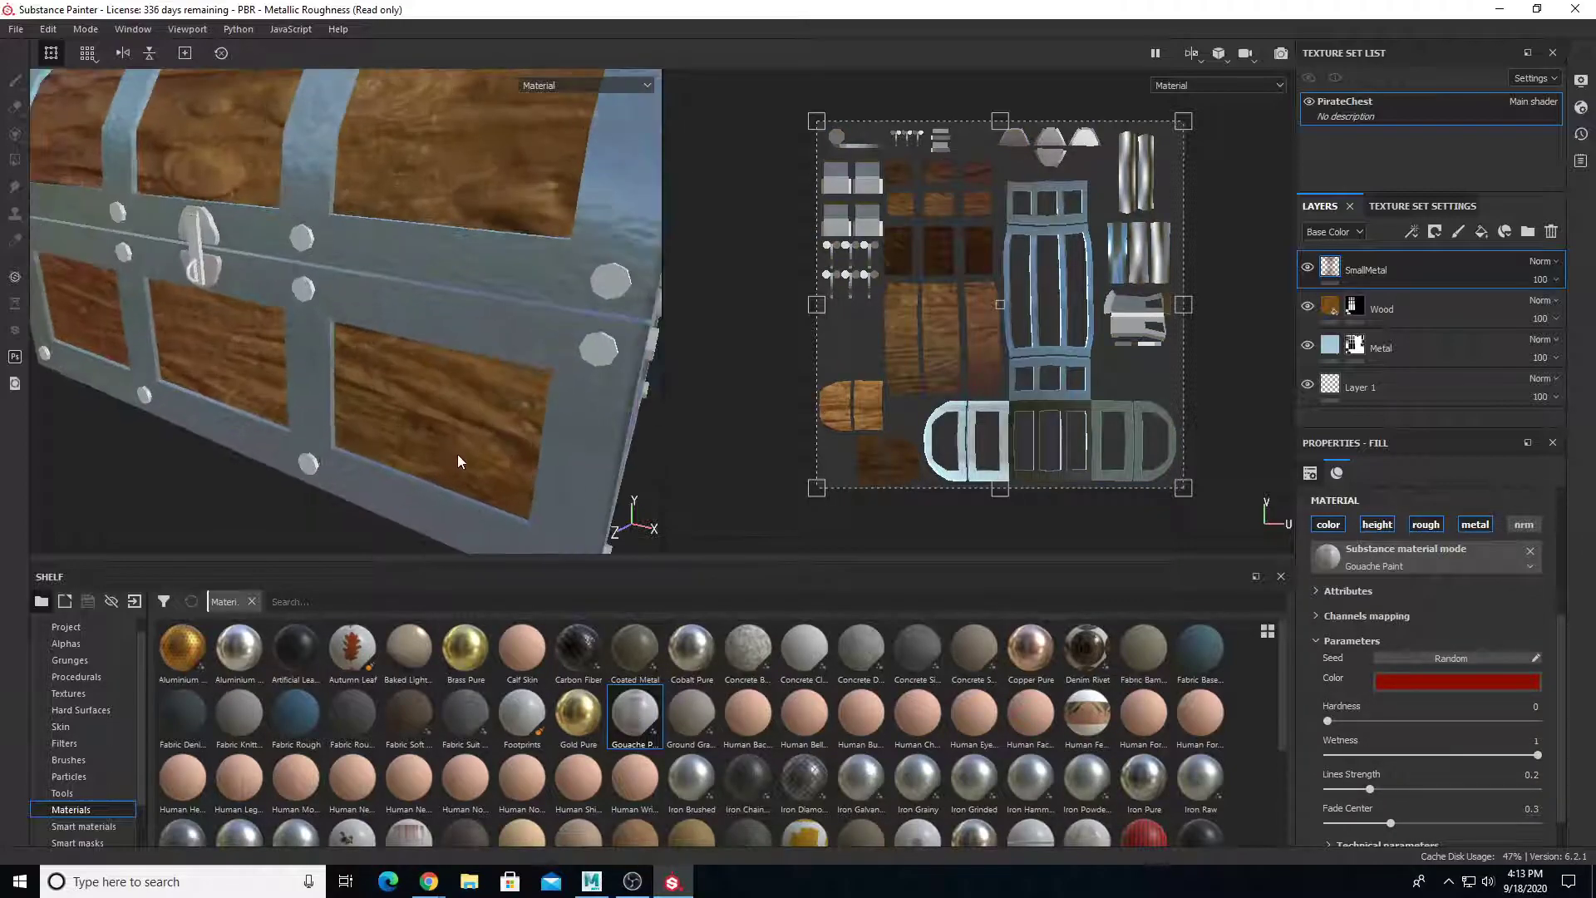
pyautogui.click(579, 717)
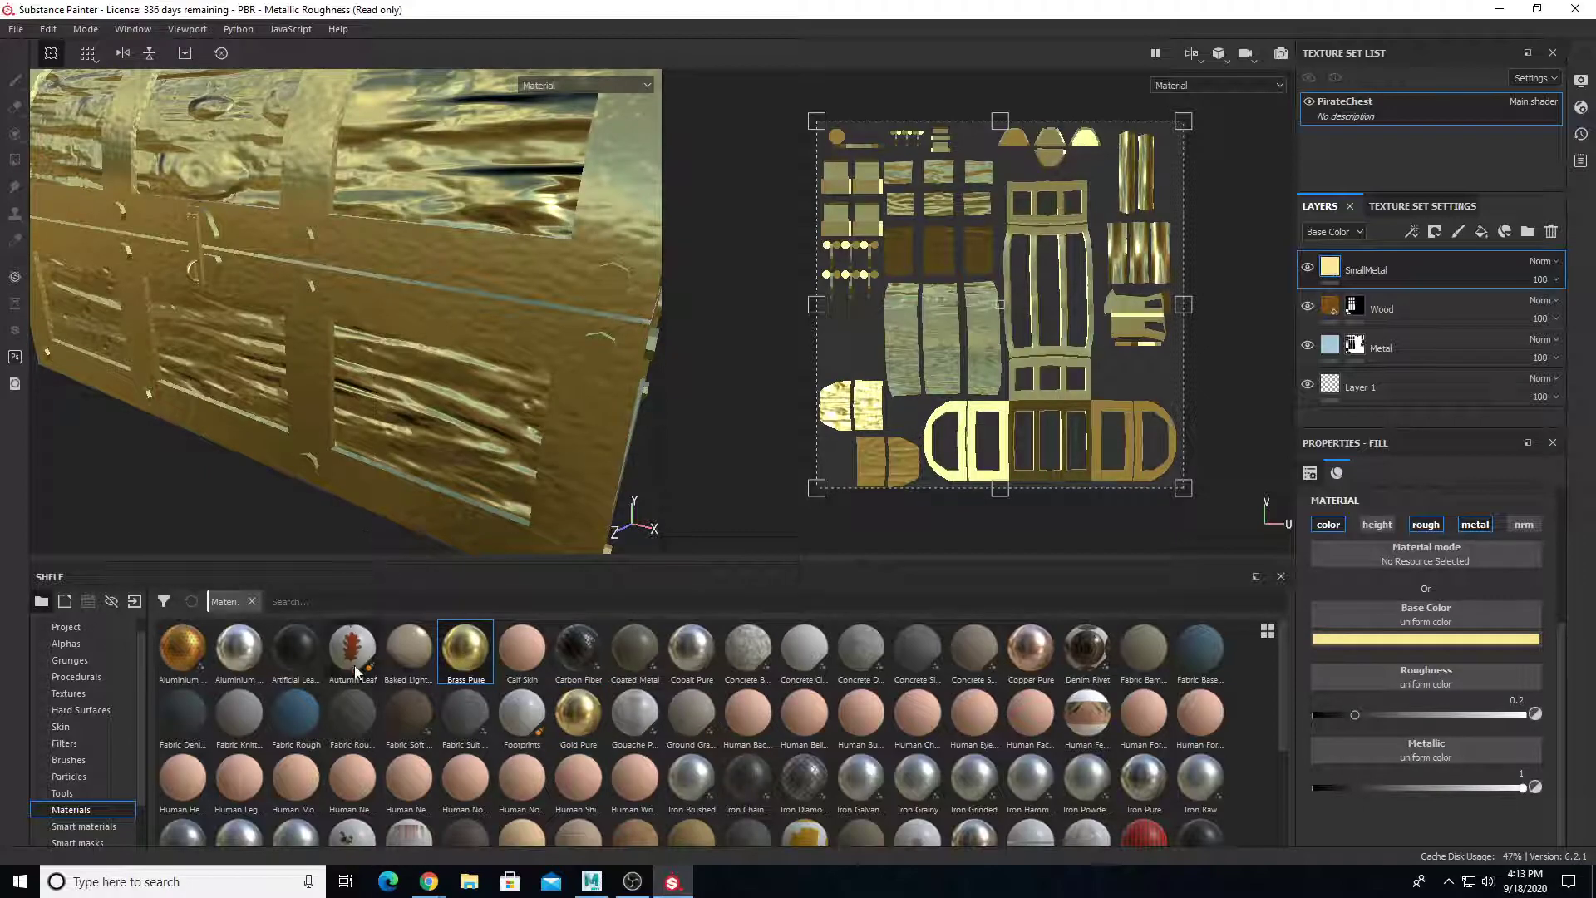
pyautogui.scroll(-3, 361, 503)
pyautogui.scroll(2, 356, 516)
pyautogui.click(239, 650)
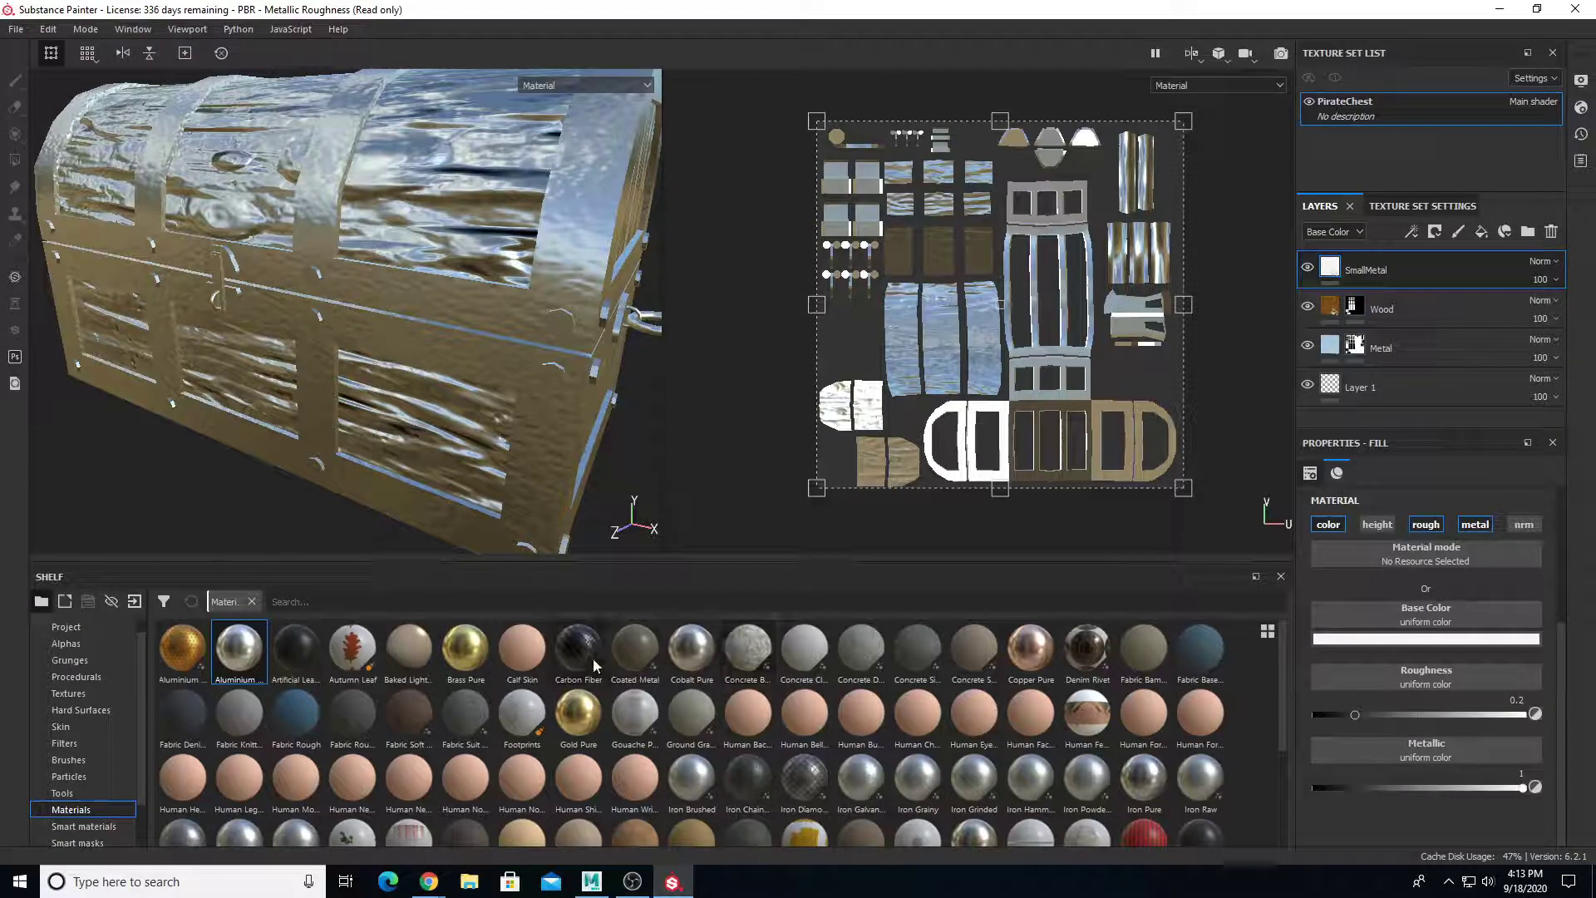
pyautogui.click(464, 661)
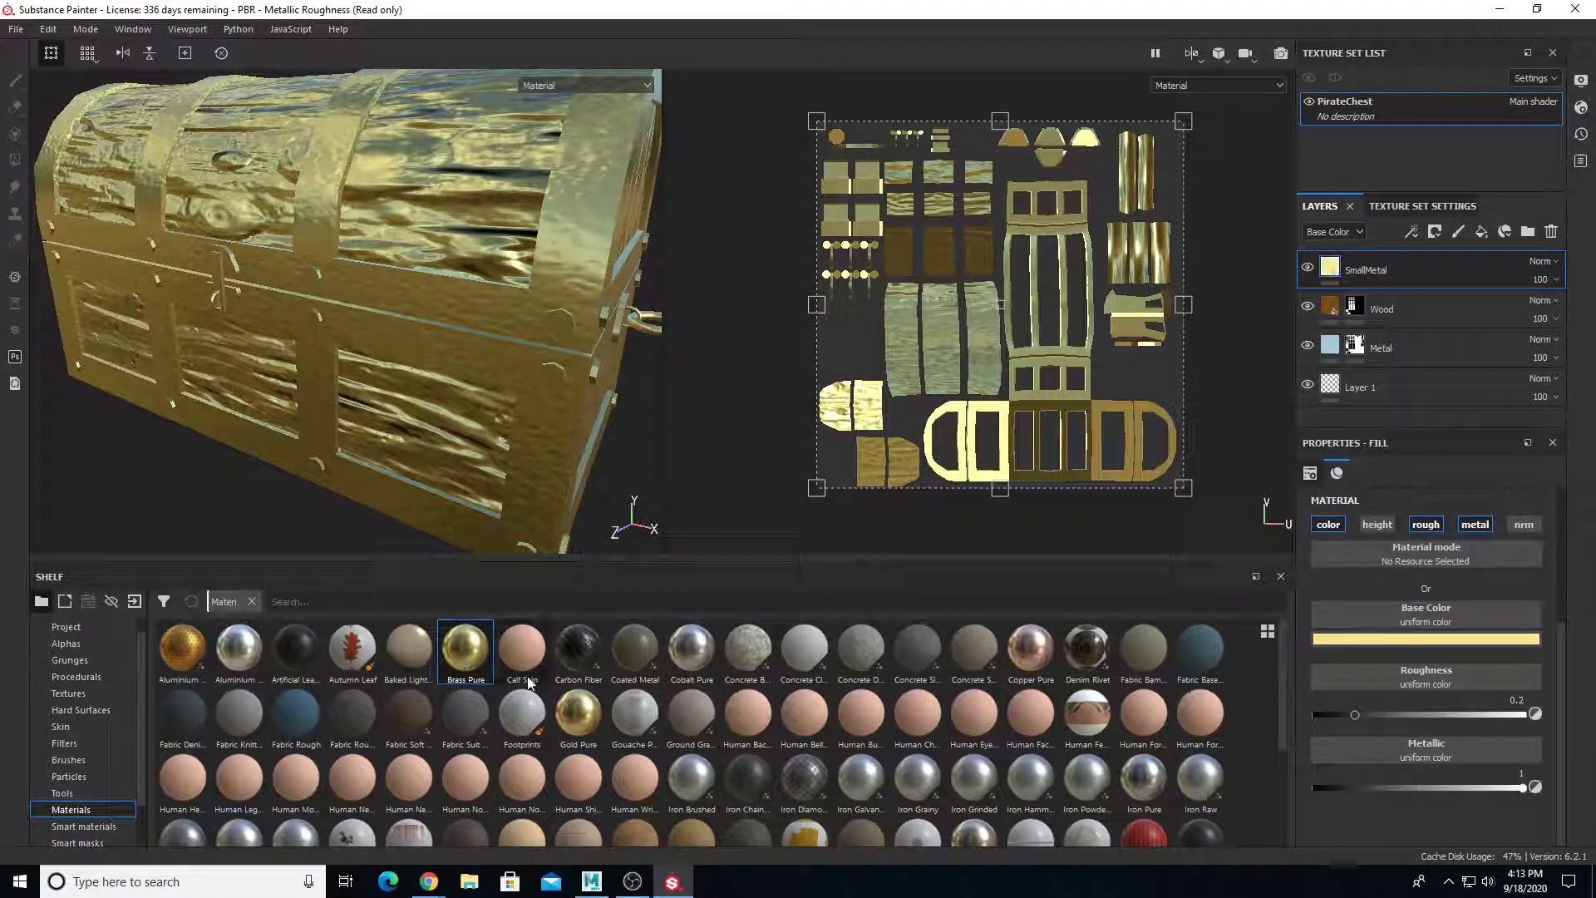
pyautogui.keyDown('alt'); pyautogui.moveTo(471, 406); pyautogui.dragTo(512, 395); pyautogui.keyUp('alt')
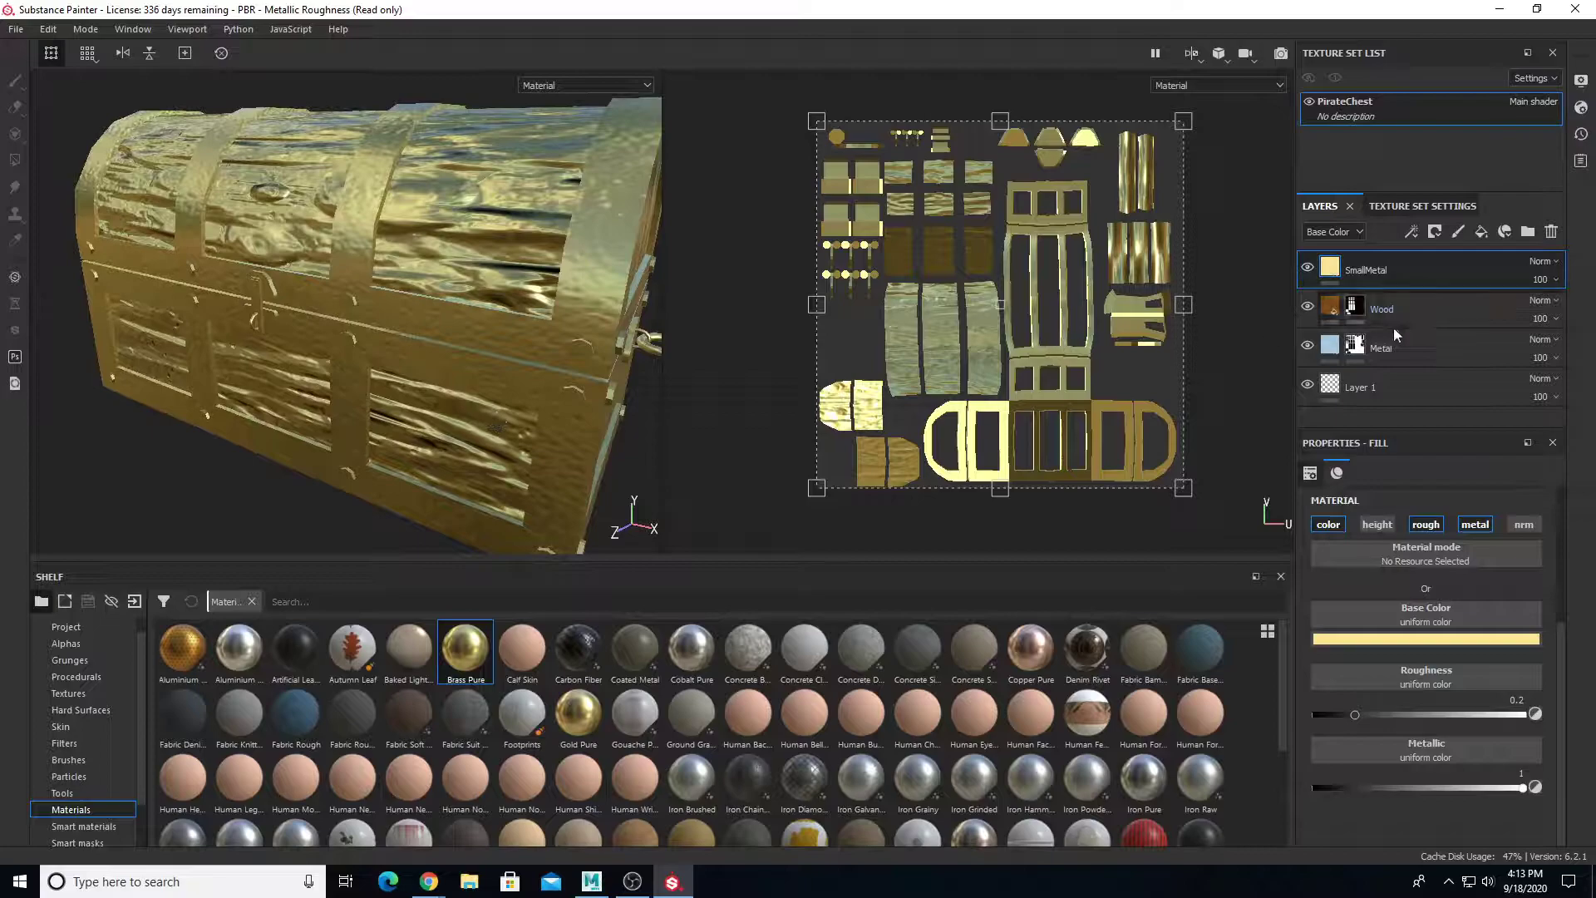
# Change SmallMetal's base color to a deeper gold (R 0.639, G 0.434, B 0.058) and set its roughness to 0.1051, keeping metallic at 1
pyautogui.click(1426, 639)
pyautogui.click(1428, 692)
pyautogui.moveTo(1427, 690); pyautogui.dragTo(1431, 696)
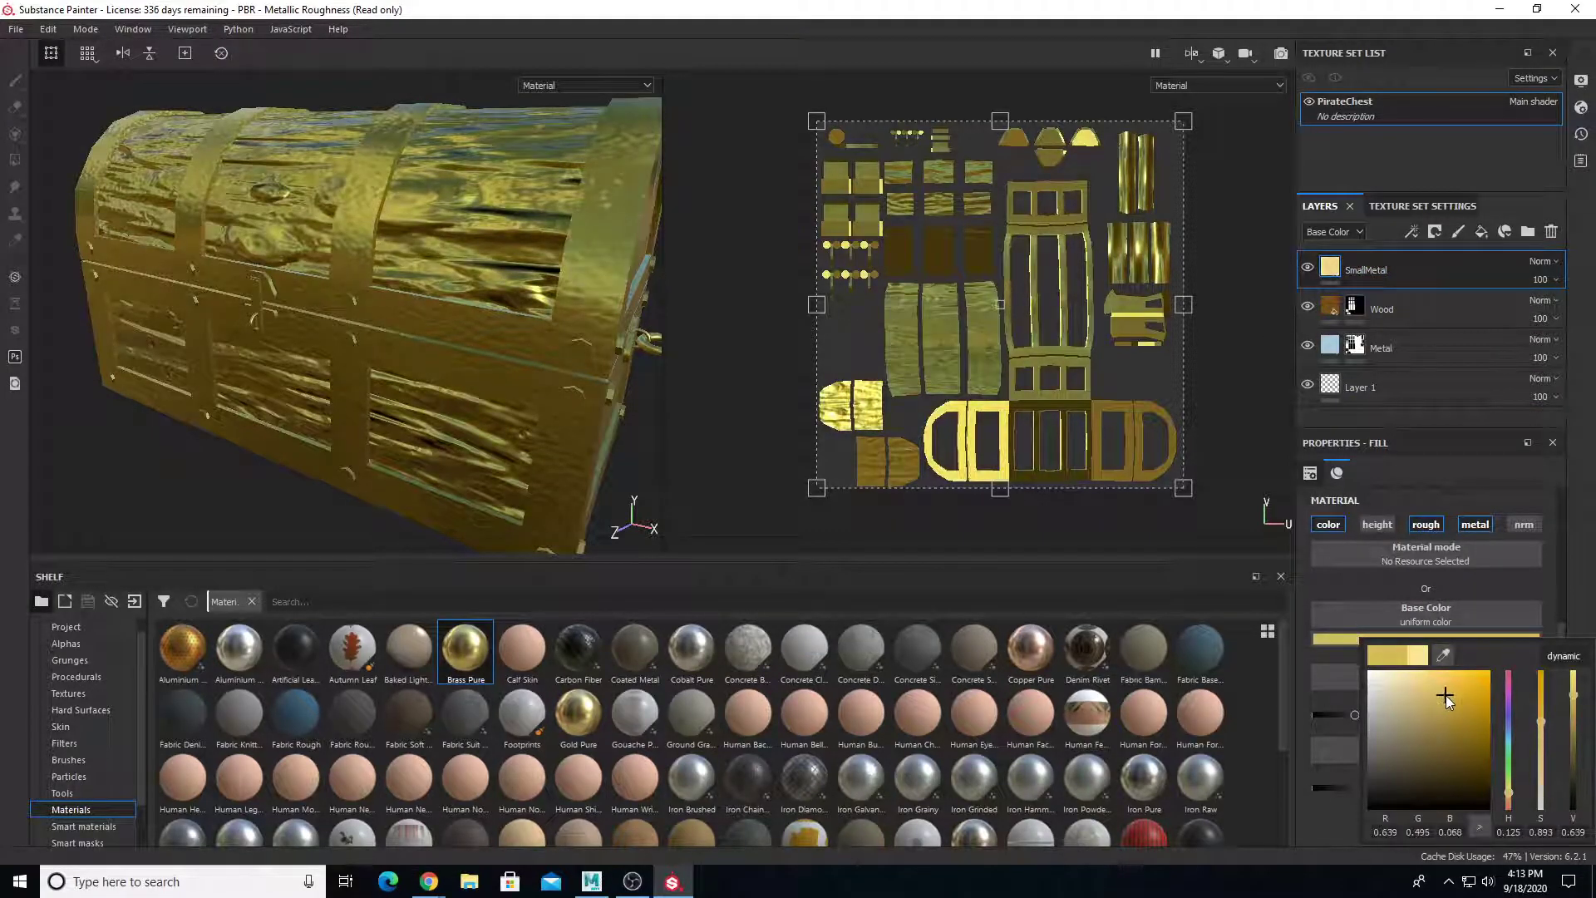
pyautogui.moveTo(1508, 791); pyautogui.dragTo(1506, 796)
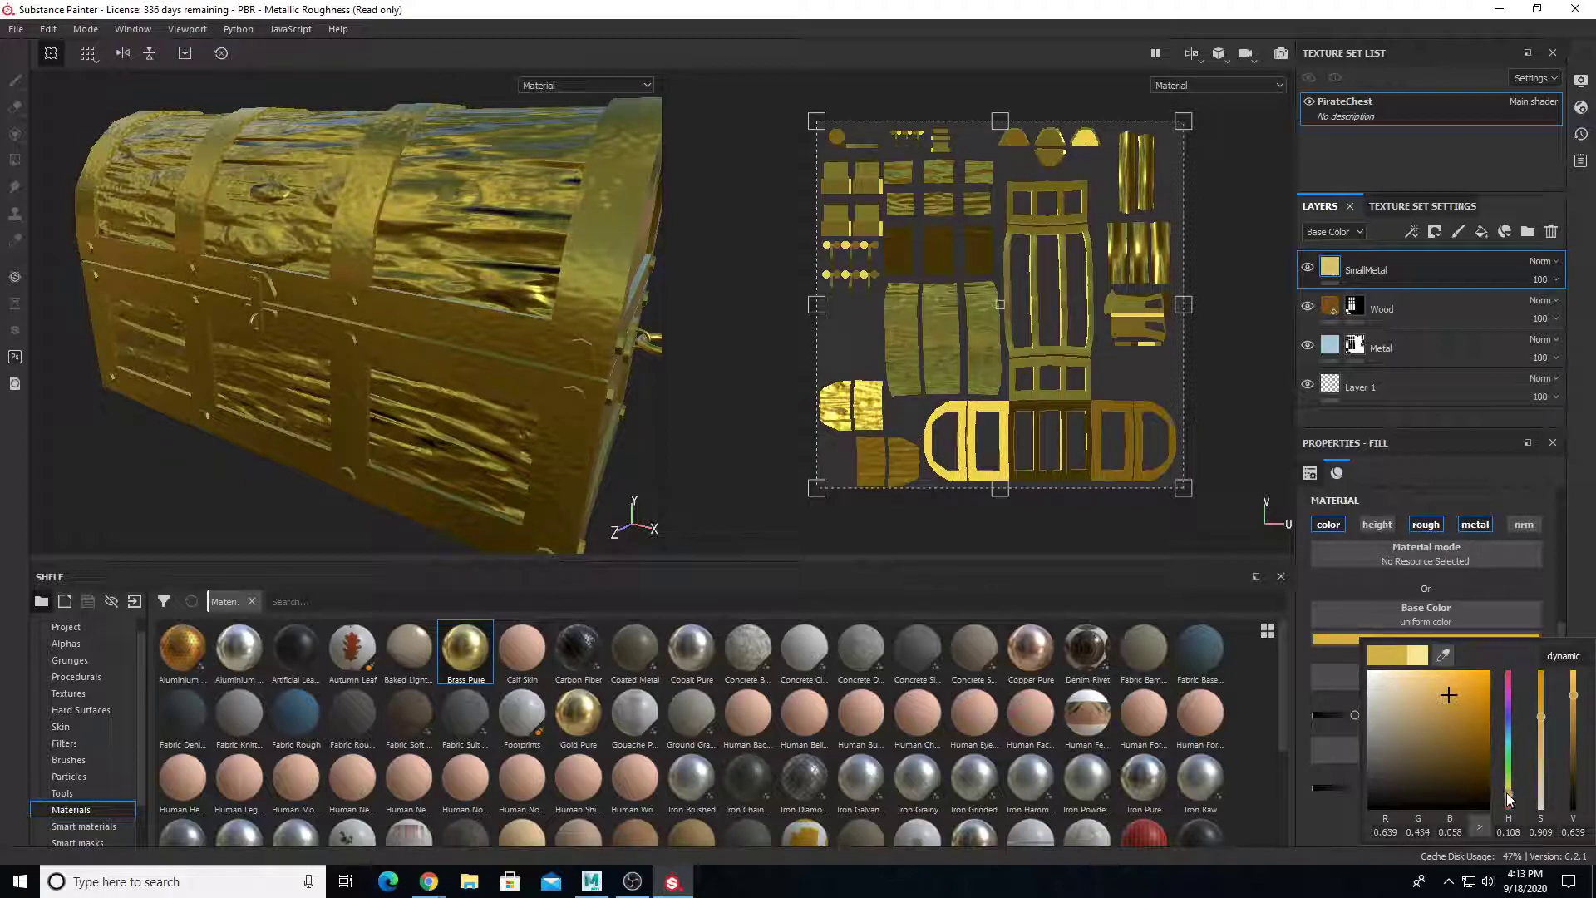
pyautogui.click(1592, 599)
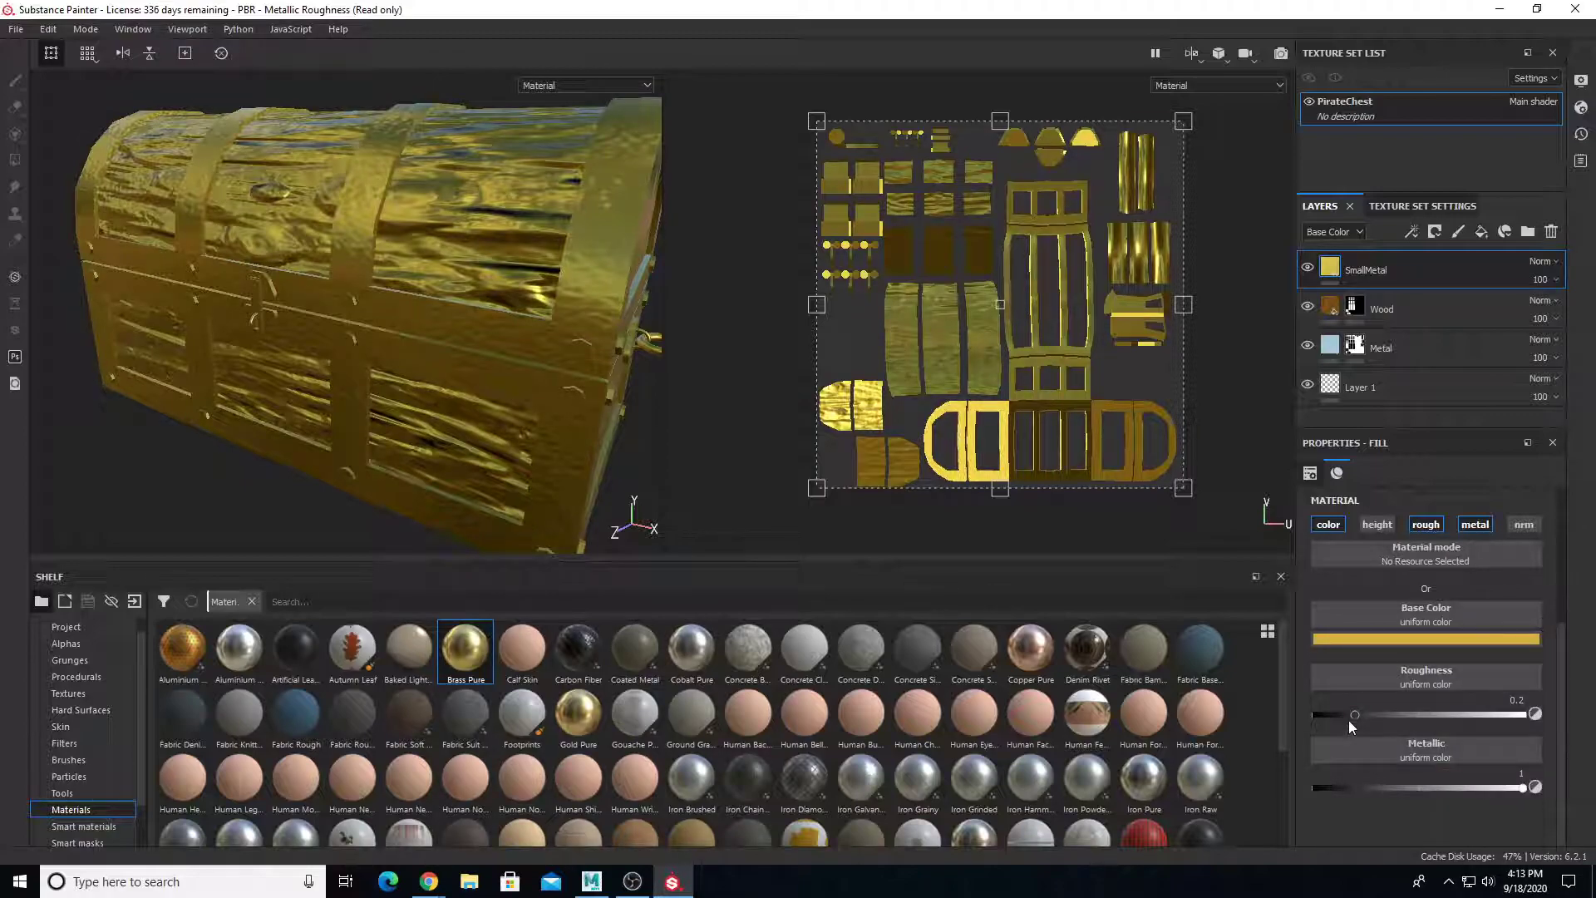
pyautogui.moveTo(1352, 720); pyautogui.dragTo(1334, 720)
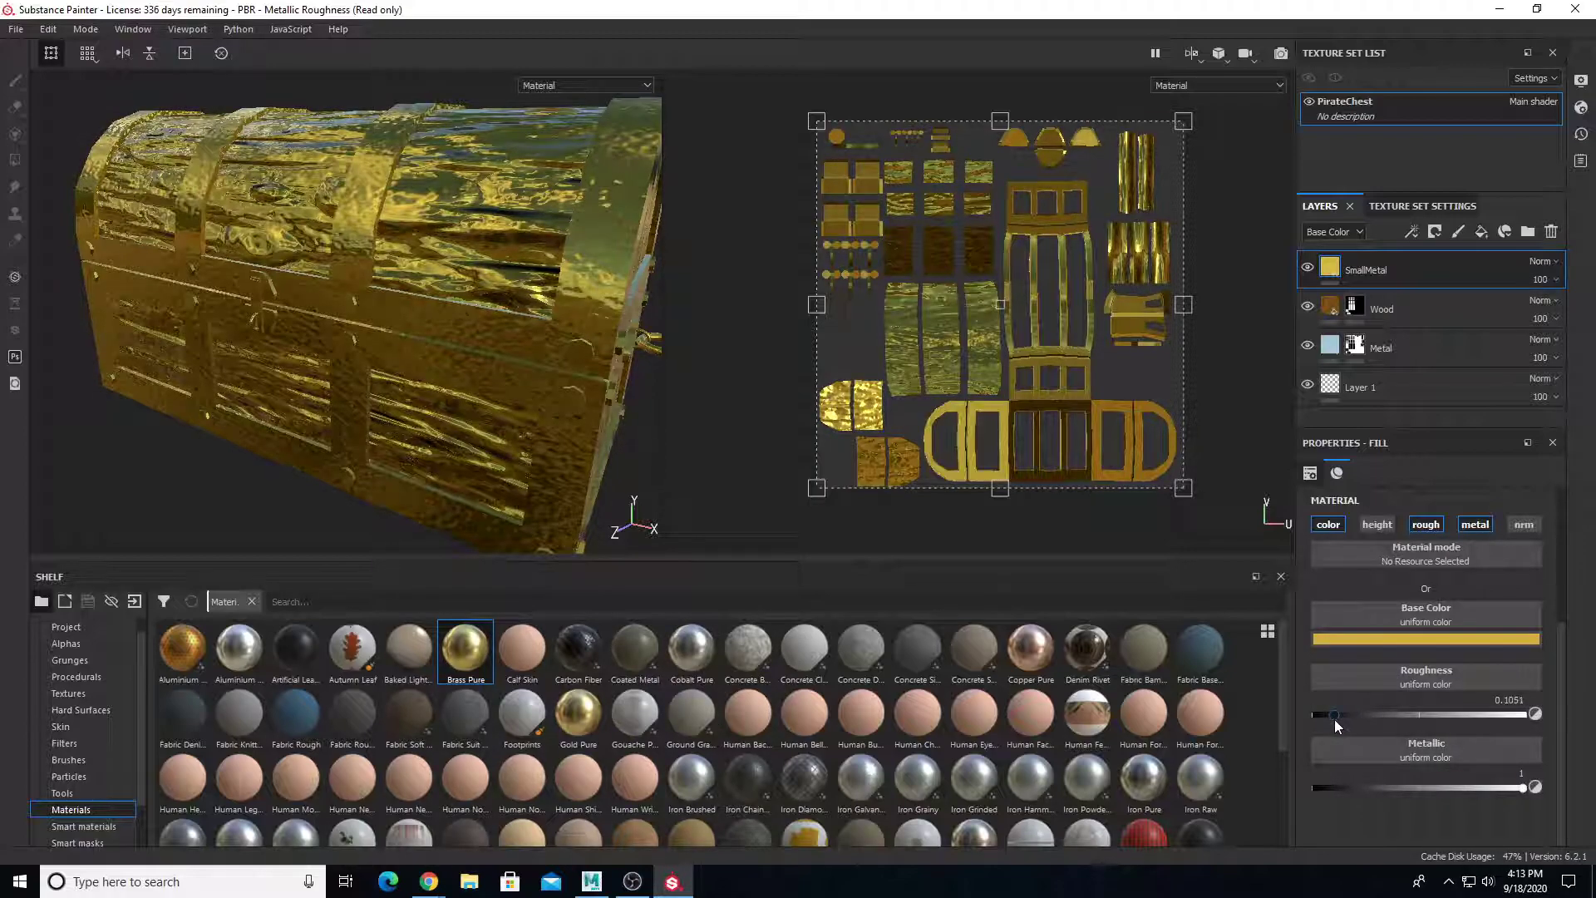
pyautogui.moveTo(1524, 789)
pyautogui.mouseDown()
pyautogui.moveTo(1504, 792)
pyautogui.moveTo(1532, 790)
pyautogui.mouseUp()
# Add a black mask to SmallMetal and reveal the rivets, clasp and handle parts in the UV layout with Polygon Fill
pyautogui.click(1435, 232)
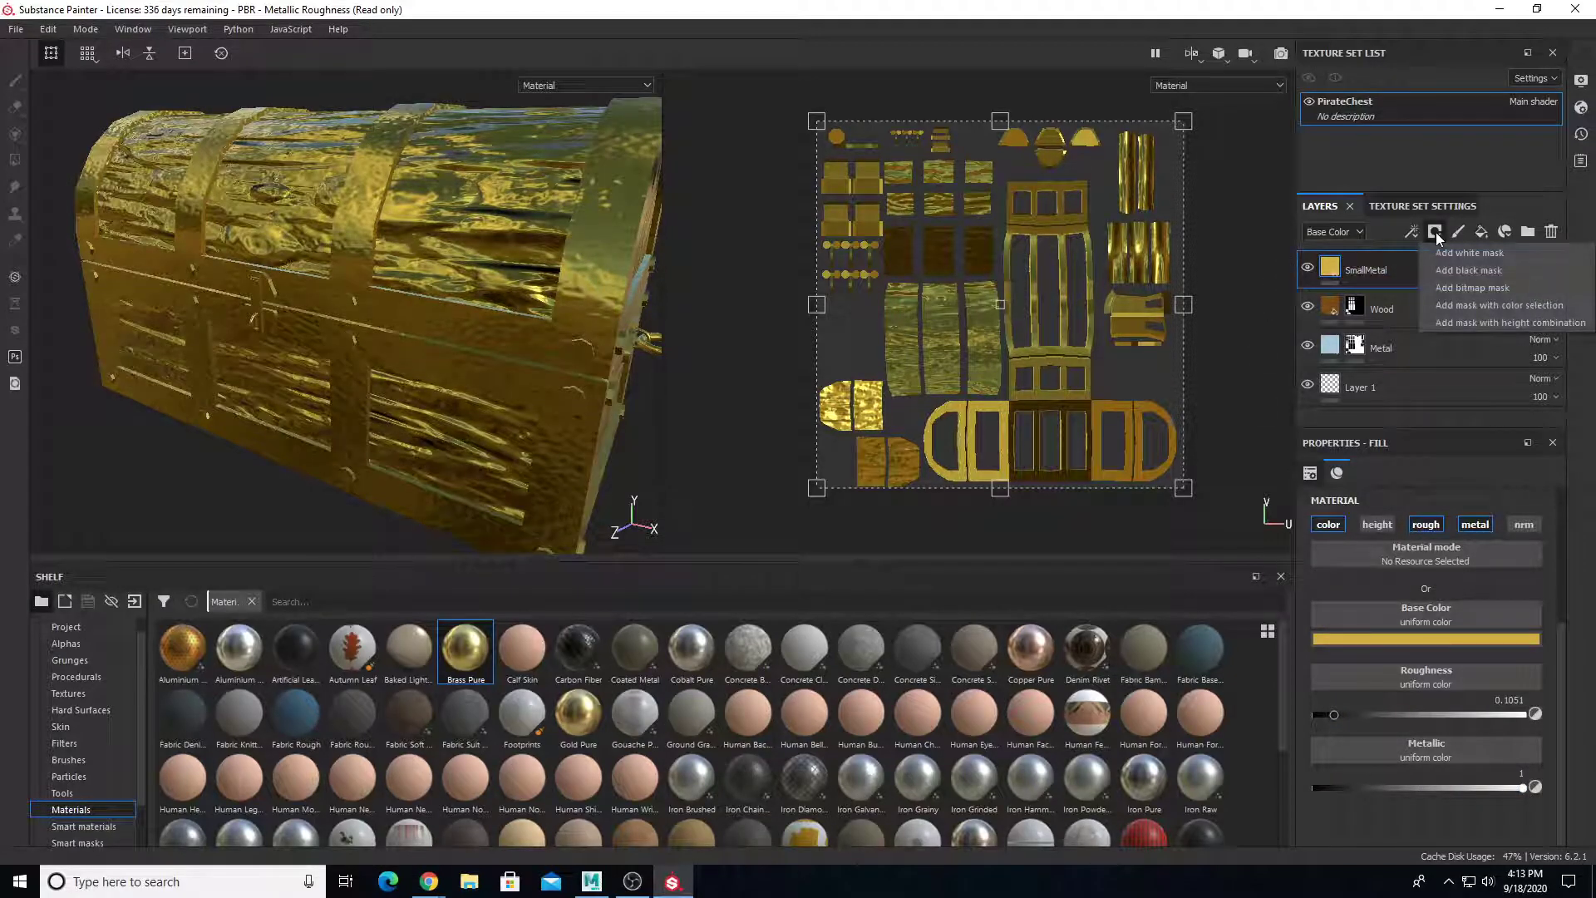
pyautogui.click(1445, 271)
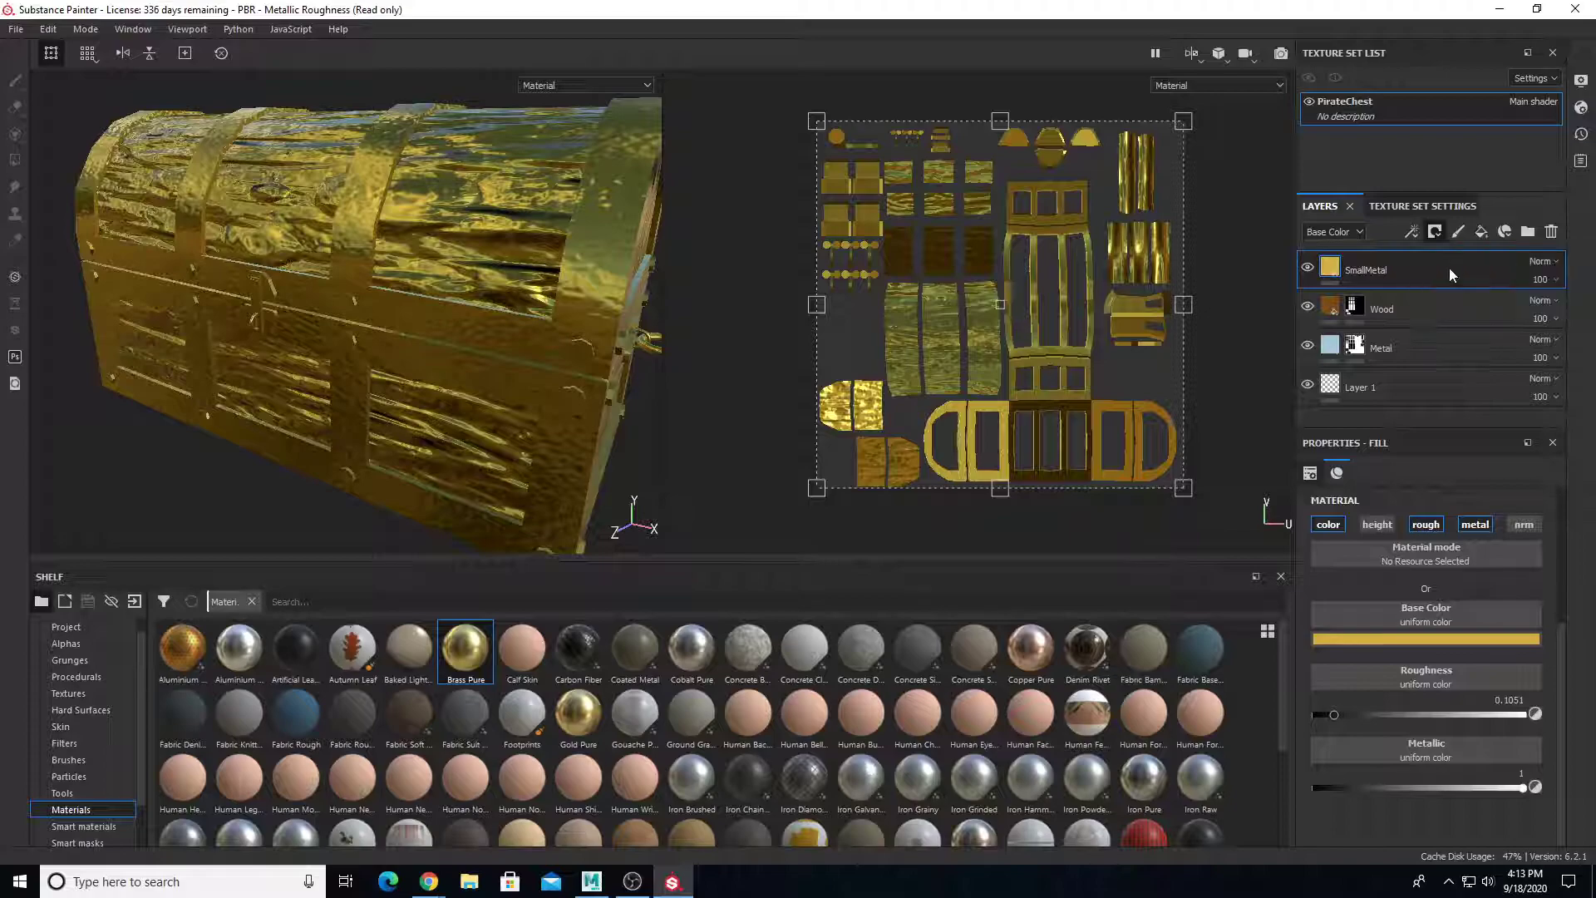
pyautogui.click(14, 159)
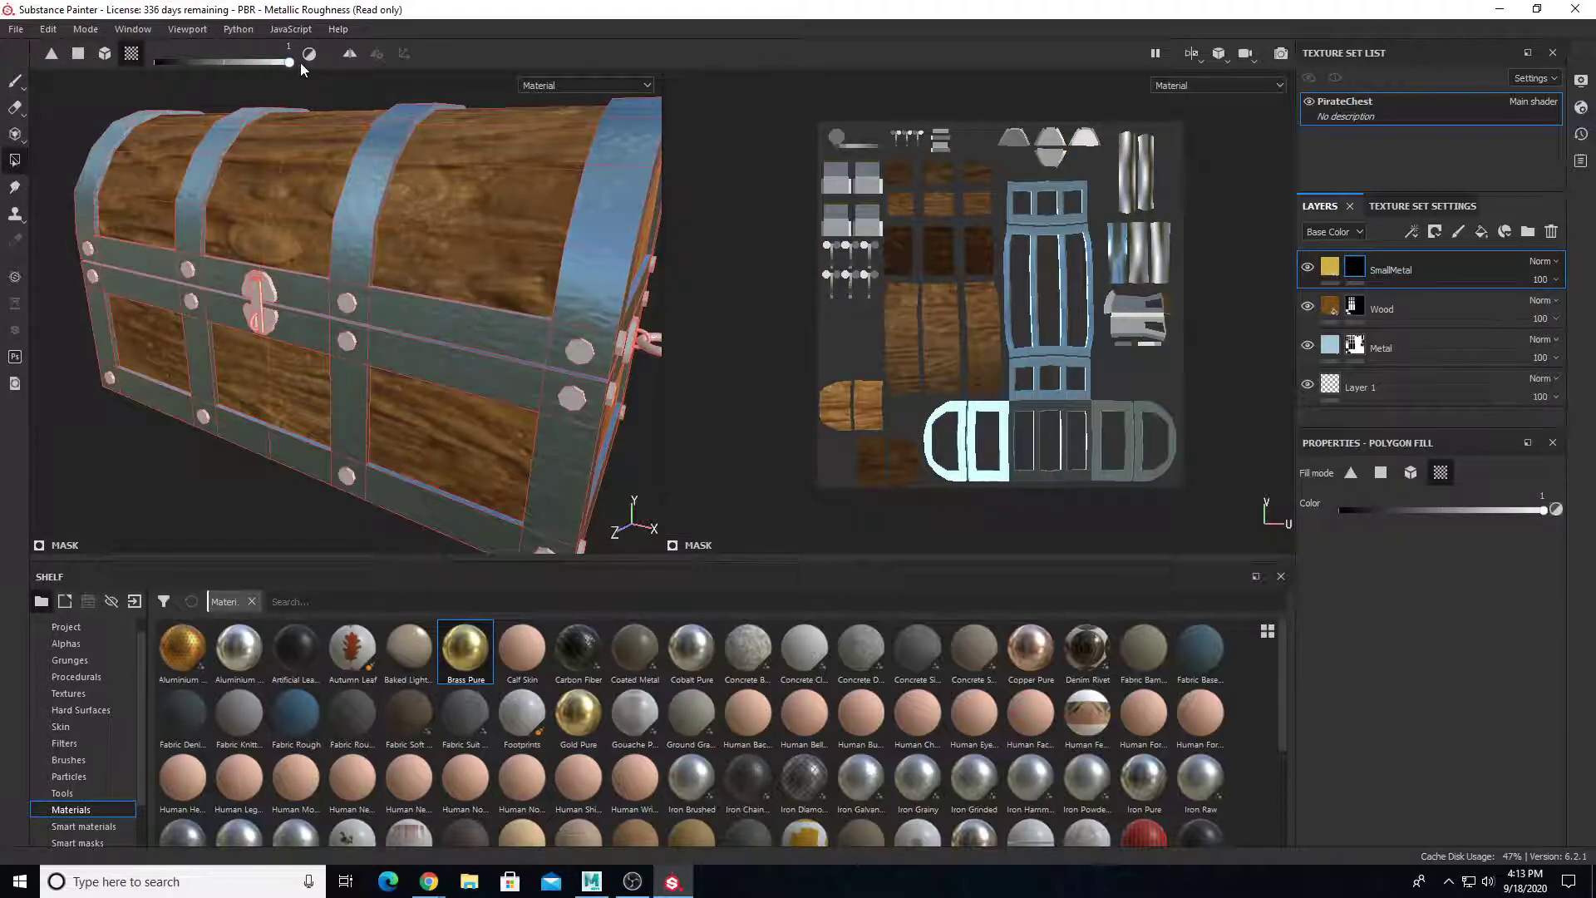
pyautogui.moveTo(811, 123); pyautogui.dragTo(880, 292)
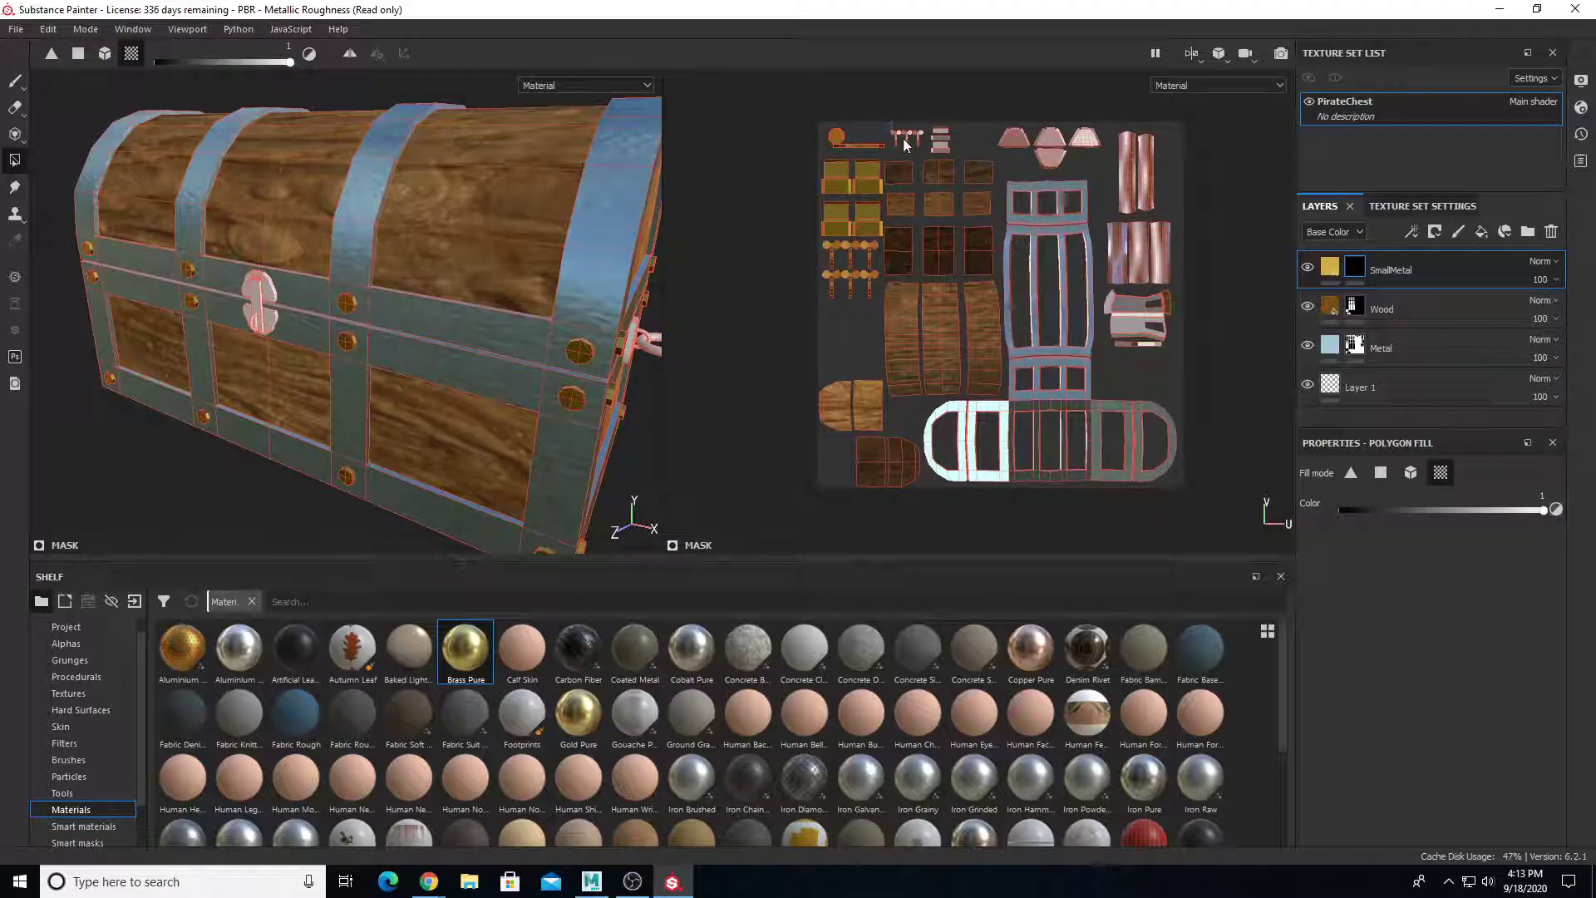
pyautogui.moveTo(951, 150)
pyautogui.mouseDown()
pyautogui.moveTo(1094, 143)
pyautogui.moveTo(1164, 342)
pyautogui.mouseUp()
pyautogui.click(1061, 152)
pyautogui.click(15, 83)
# Examine the gold rivets, clasp and ring handle around the chest
pyautogui.scroll(-3, 316, 364)
pyautogui.scroll(1, 349, 299)
pyautogui.scroll(-1, 358, 291)
pyautogui.moveTo(353, 276)
pyautogui.keyDown('alt'); pyautogui.mouseDown()
pyautogui.moveTo(286, 256)
pyautogui.moveTo(395, 264)
pyautogui.moveTo(357, 266)
pyautogui.mouseUp(); pyautogui.keyUp('alt')
pyautogui.keyDown('alt'); pyautogui.moveTo(358, 266); pyautogui.dragTo(229, 264, button='middle'); pyautogui.keyUp('alt')
pyautogui.keyDown('alt'); pyautogui.moveTo(241, 268); pyautogui.dragTo(298, 332, button='right'); pyautogui.keyUp('alt')
pyautogui.keyDown('alt'); pyautogui.moveTo(298, 333); pyautogui.dragTo(480, 333); pyautogui.keyUp('alt')
pyautogui.keyDown('alt'); pyautogui.moveTo(479, 332); pyautogui.dragTo(413, 287, button='right'); pyautogui.keyUp('alt')
pyautogui.keyDown('alt'); pyautogui.moveTo(412, 287); pyautogui.dragTo(433, 322); pyautogui.keyUp('alt')
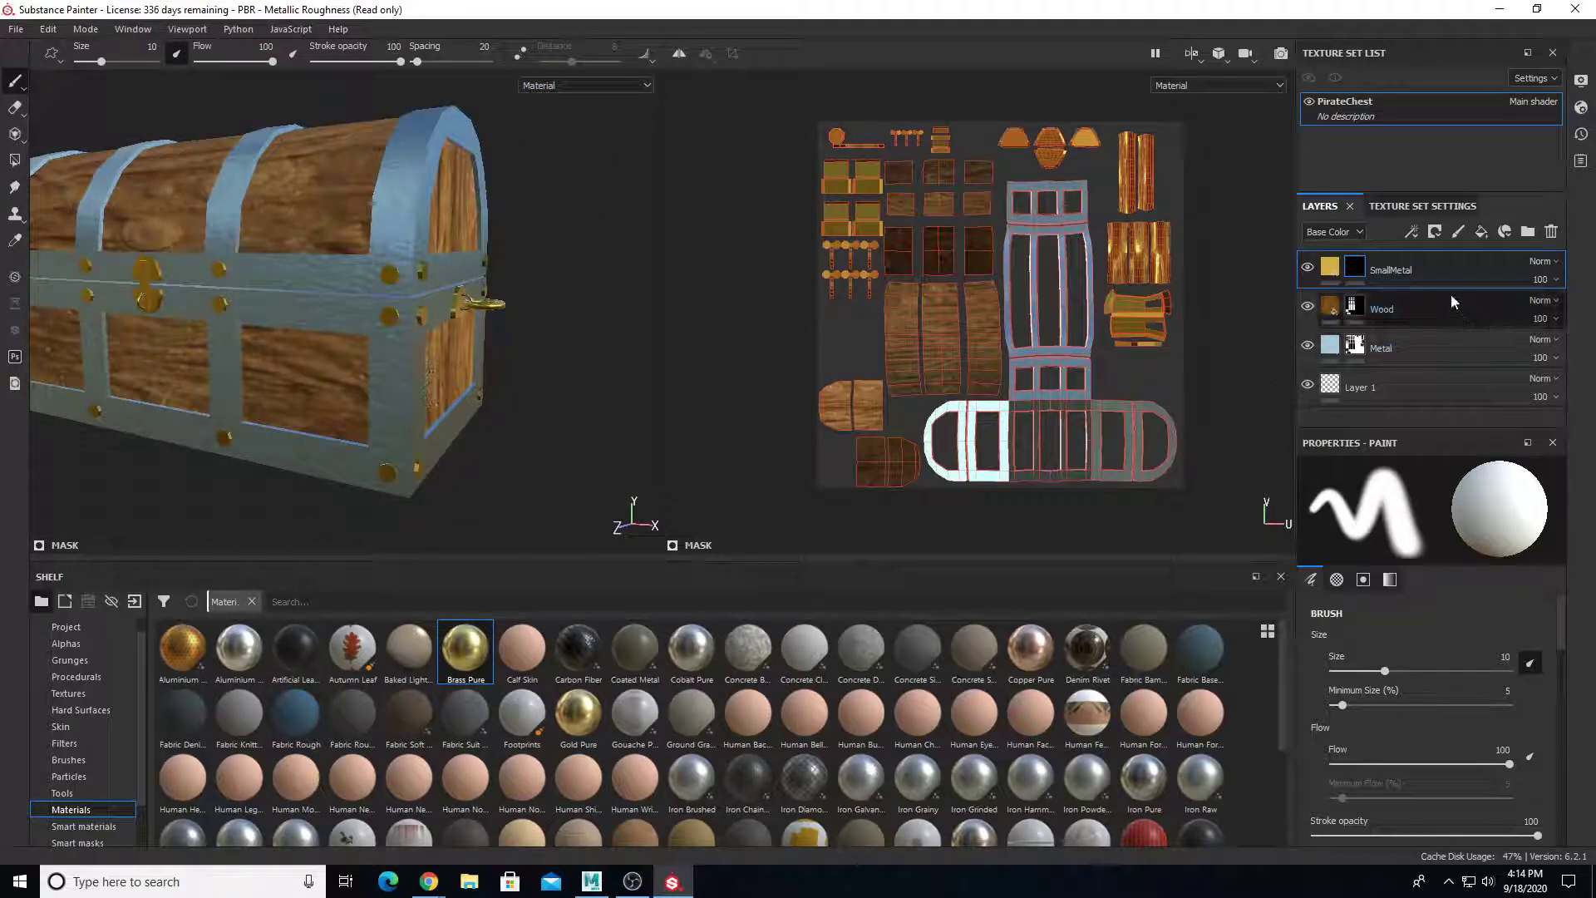
# Hide the rivets in the SmallMetal layer's mask by filling their UV islands using Polygon Fill with color 0
pyautogui.click(1355, 266)
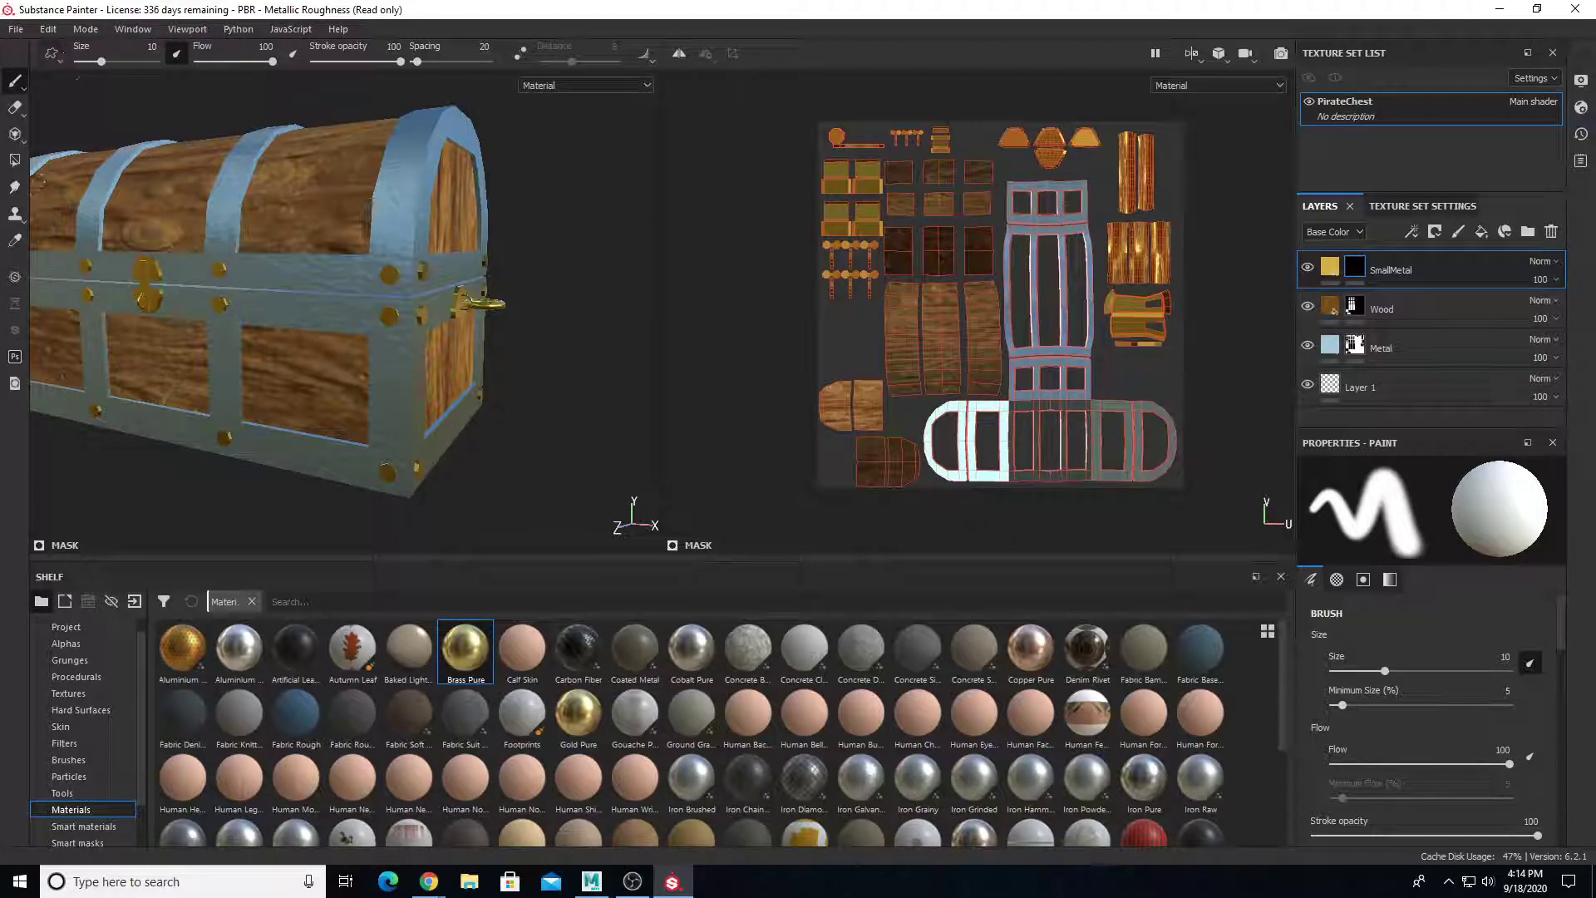
pyautogui.click(17, 161)
pyautogui.moveTo(237, 61); pyautogui.dragTo(154, 62)
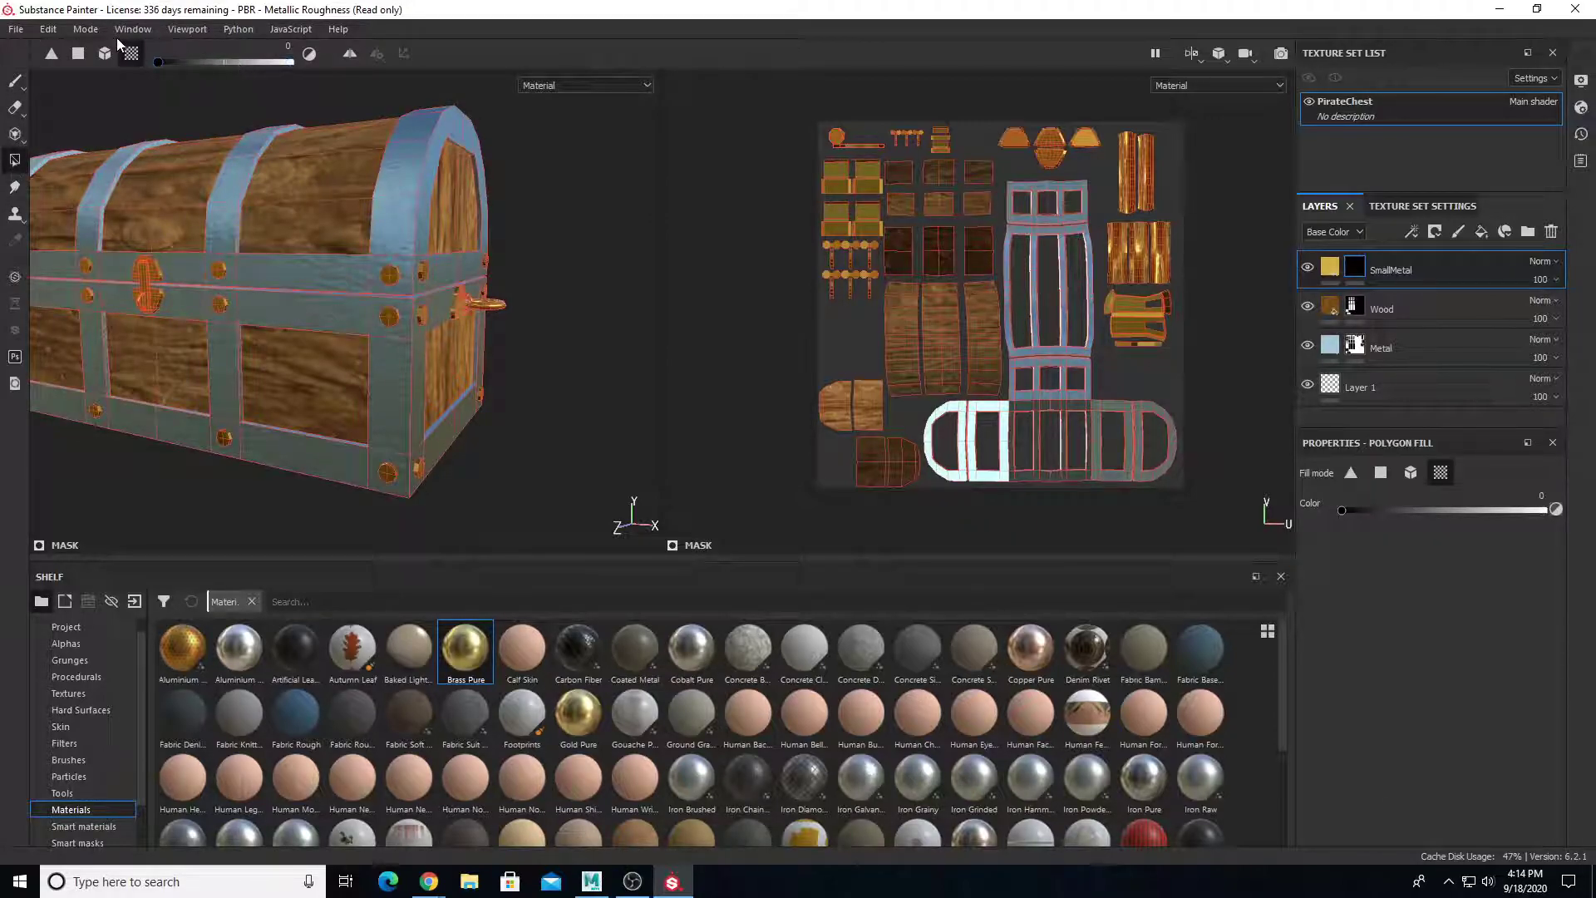
pyautogui.scroll(1, 950, 262)
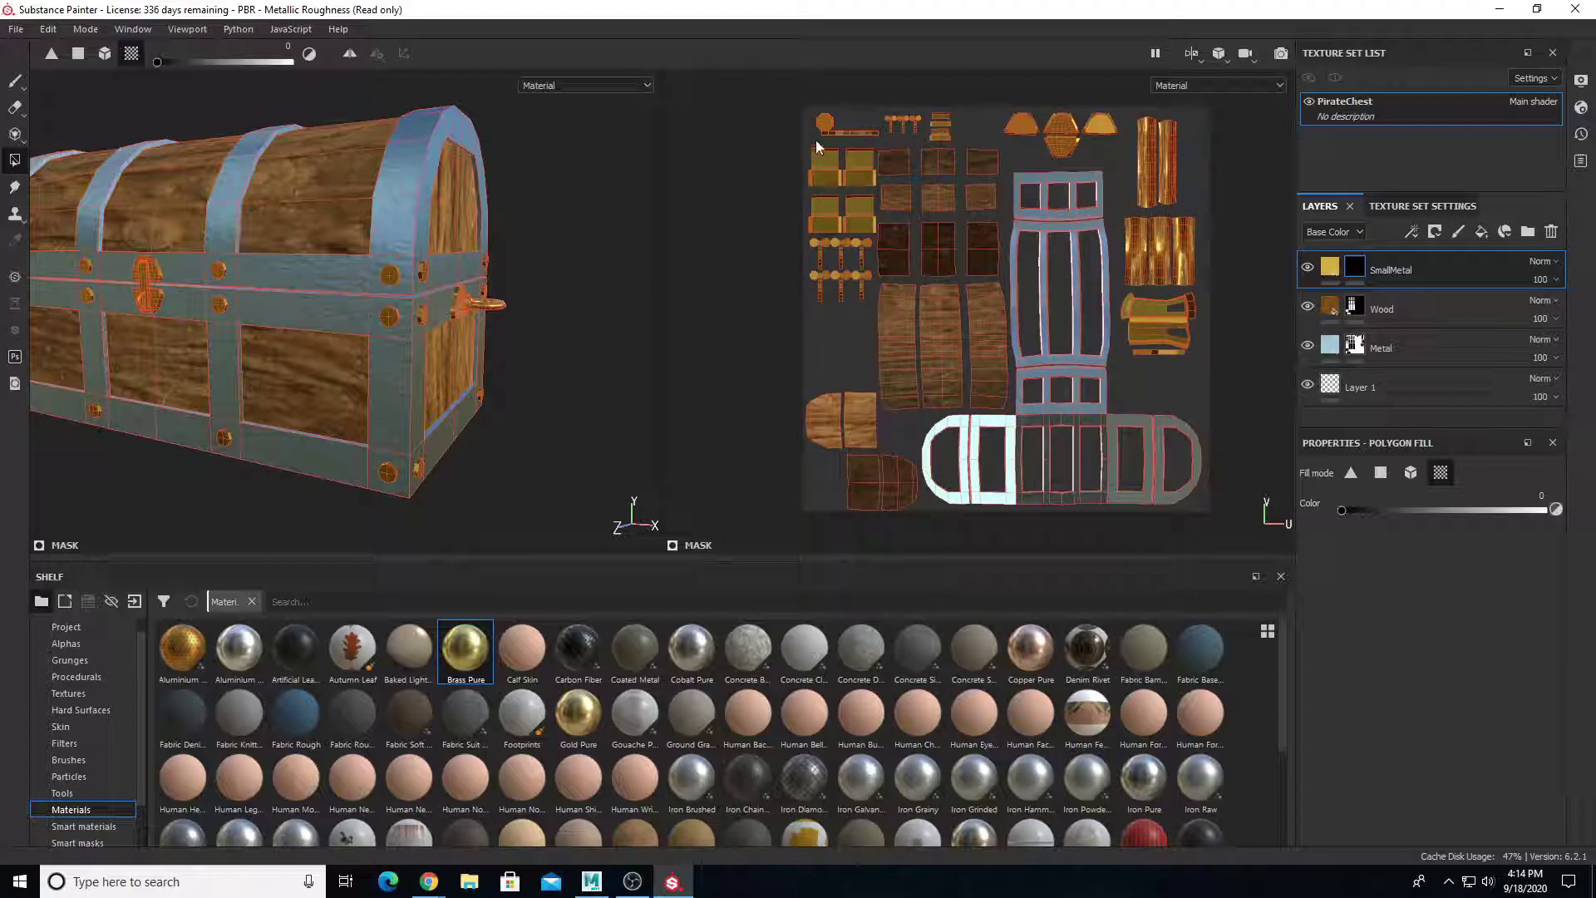
pyautogui.moveTo(156, 63); pyautogui.dragTo(207, 68)
pyautogui.moveTo(808, 98); pyautogui.dragTo(934, 140)
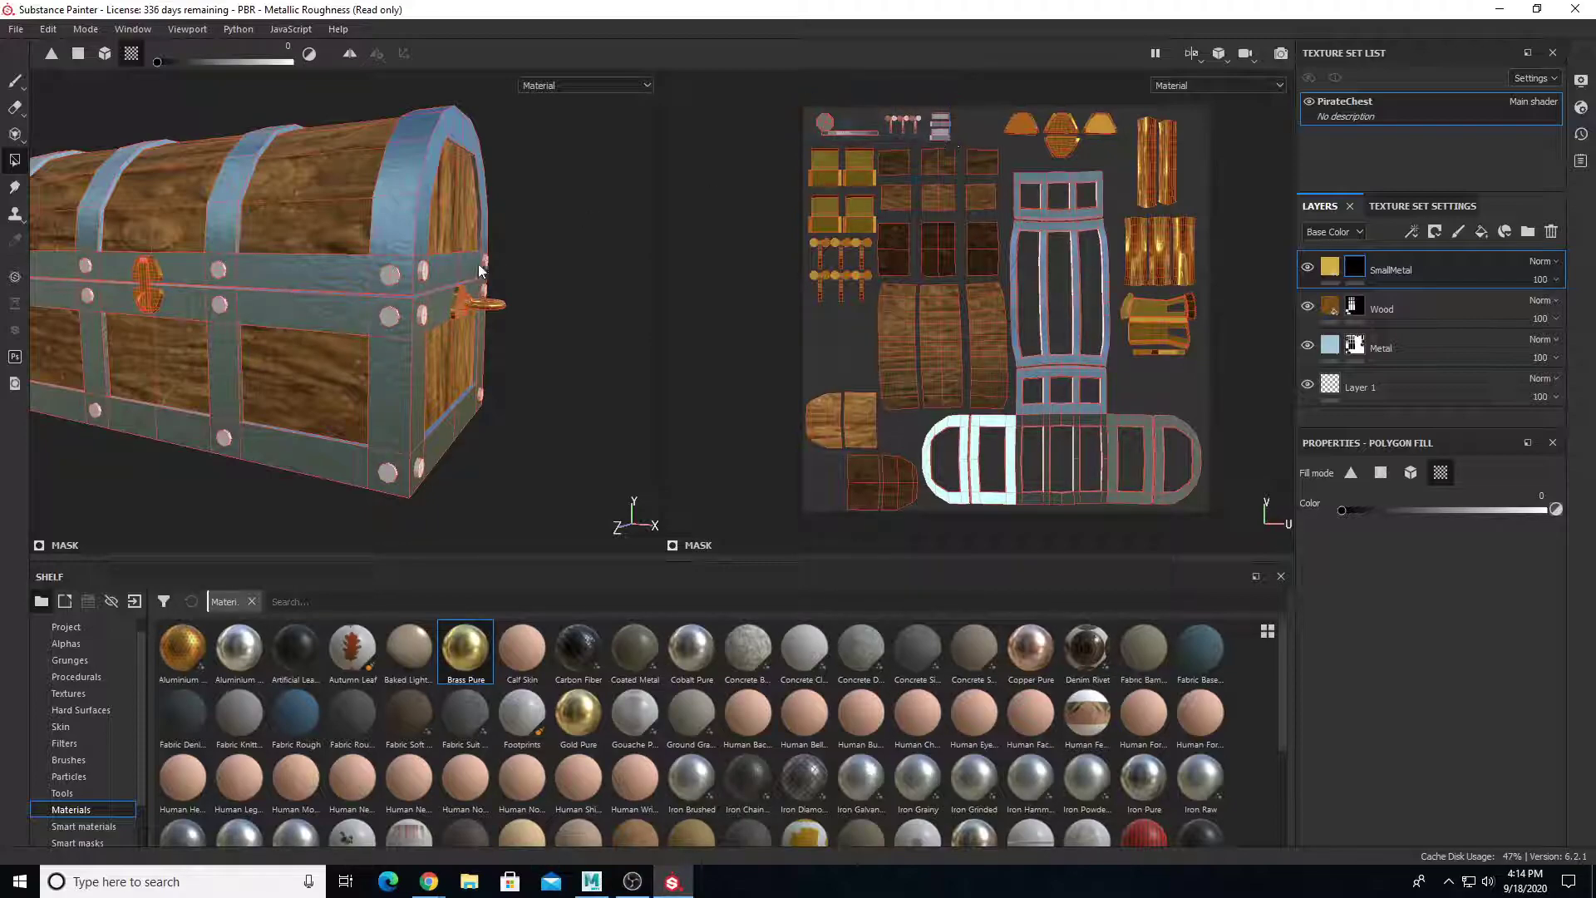
pyautogui.scroll(5, 438, 291)
pyautogui.scroll(3, 436, 291)
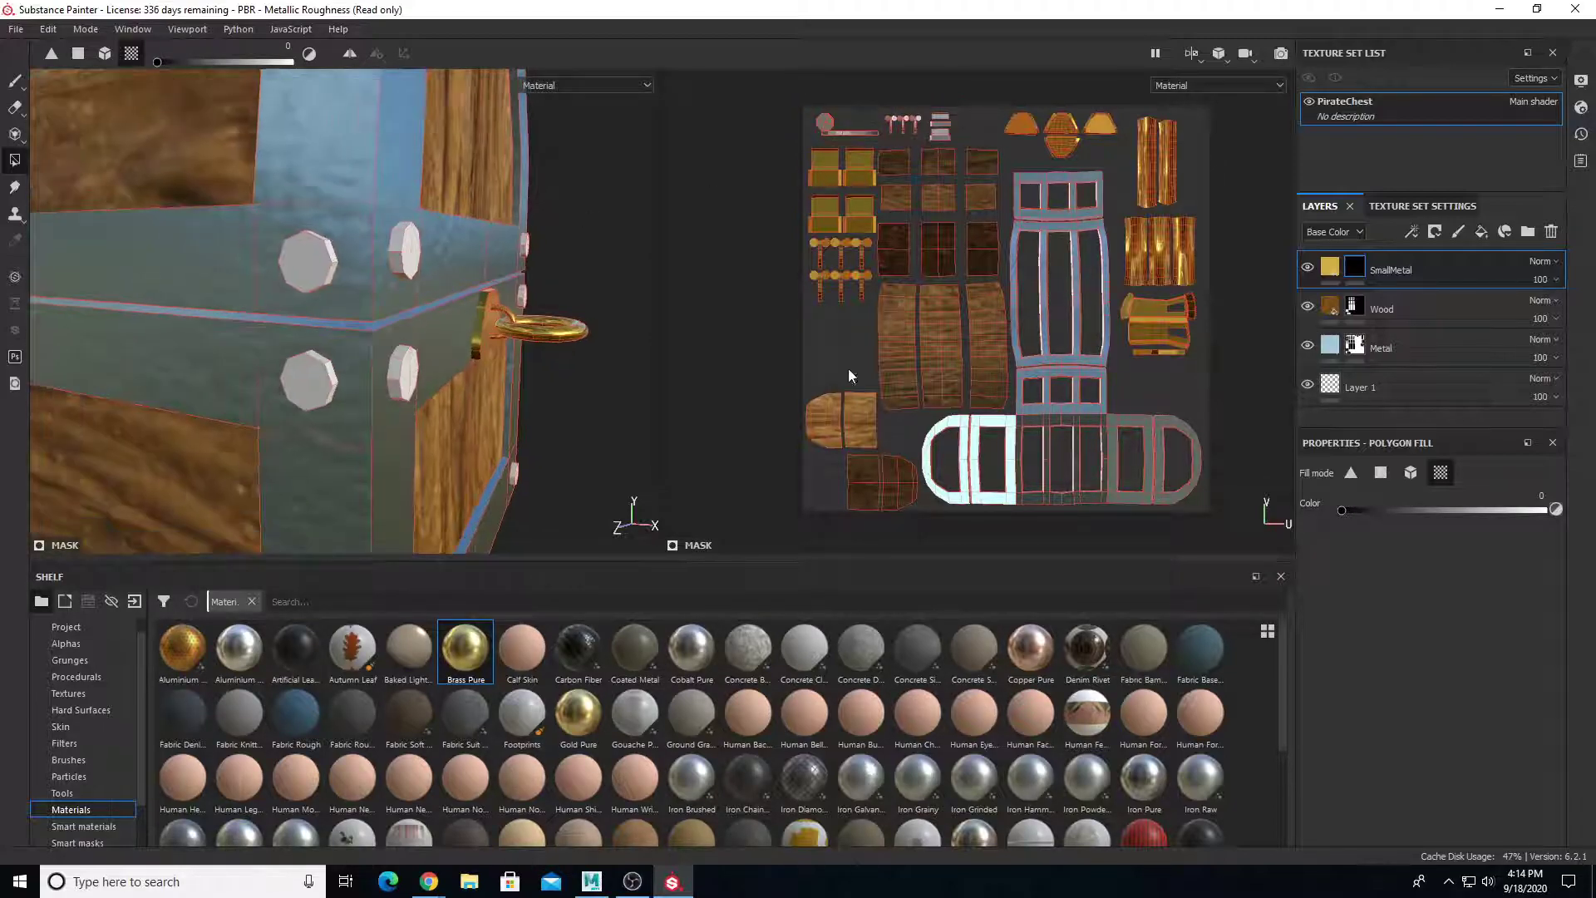
# Try to reveal the rivets in the Metal layer's mask using Polygon Fill with color 1
pyautogui.click(1390, 339)
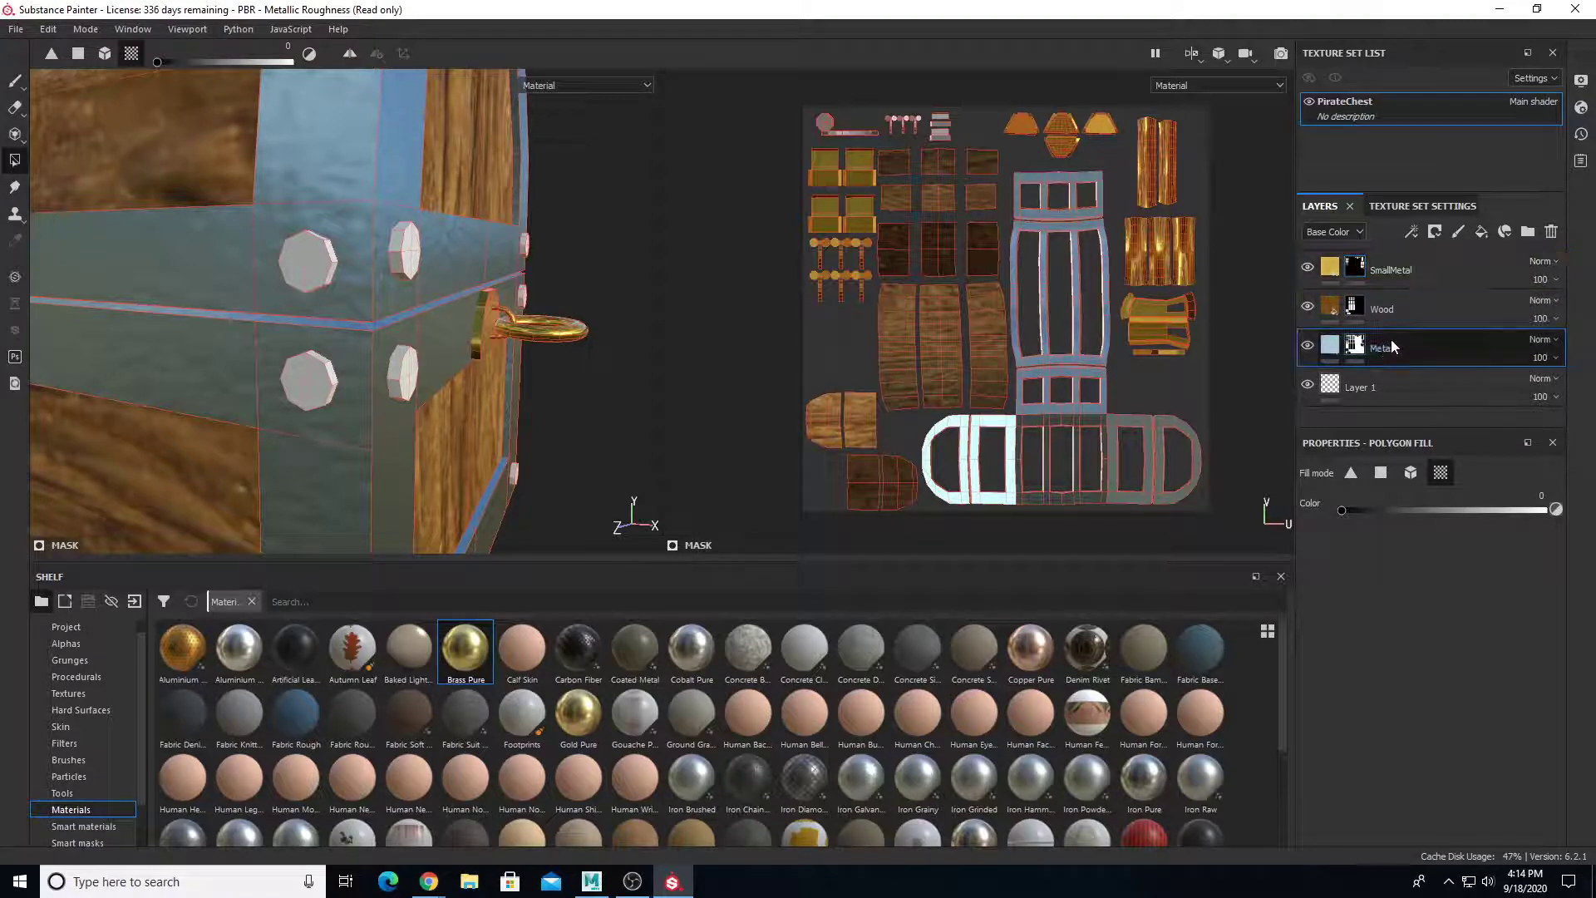
pyautogui.moveTo(158, 63); pyautogui.dragTo(289, 62)
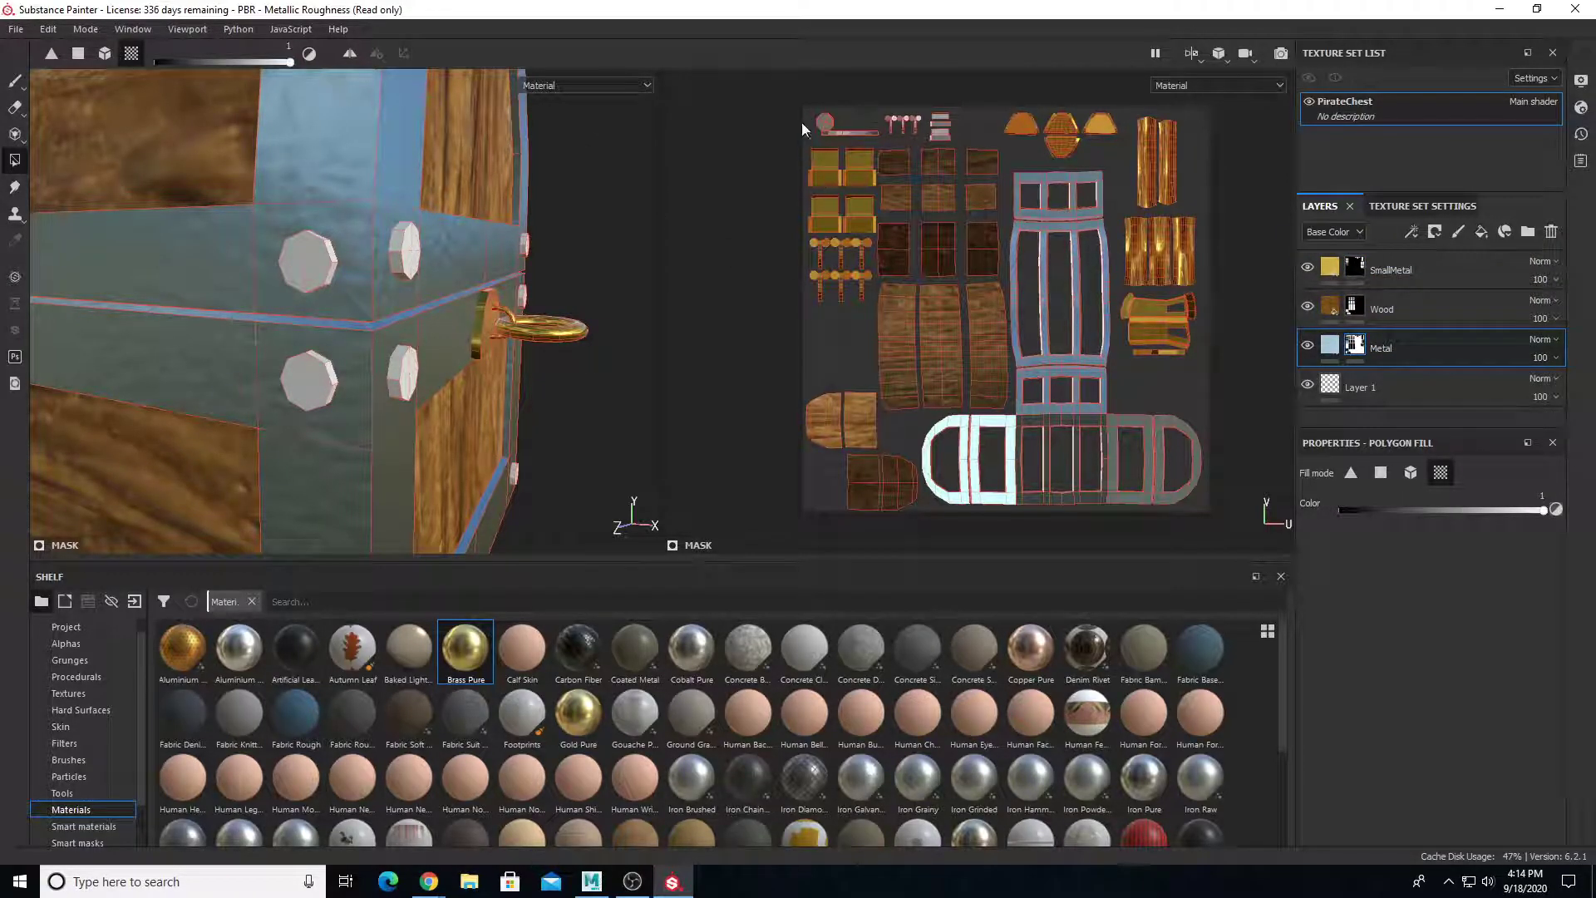
pyautogui.moveTo(808, 96); pyautogui.dragTo(946, 138)
pyautogui.keyDown('alt'); pyautogui.moveTo(397, 337); pyautogui.dragTo(424, 436, button='right'); pyautogui.keyUp('alt')
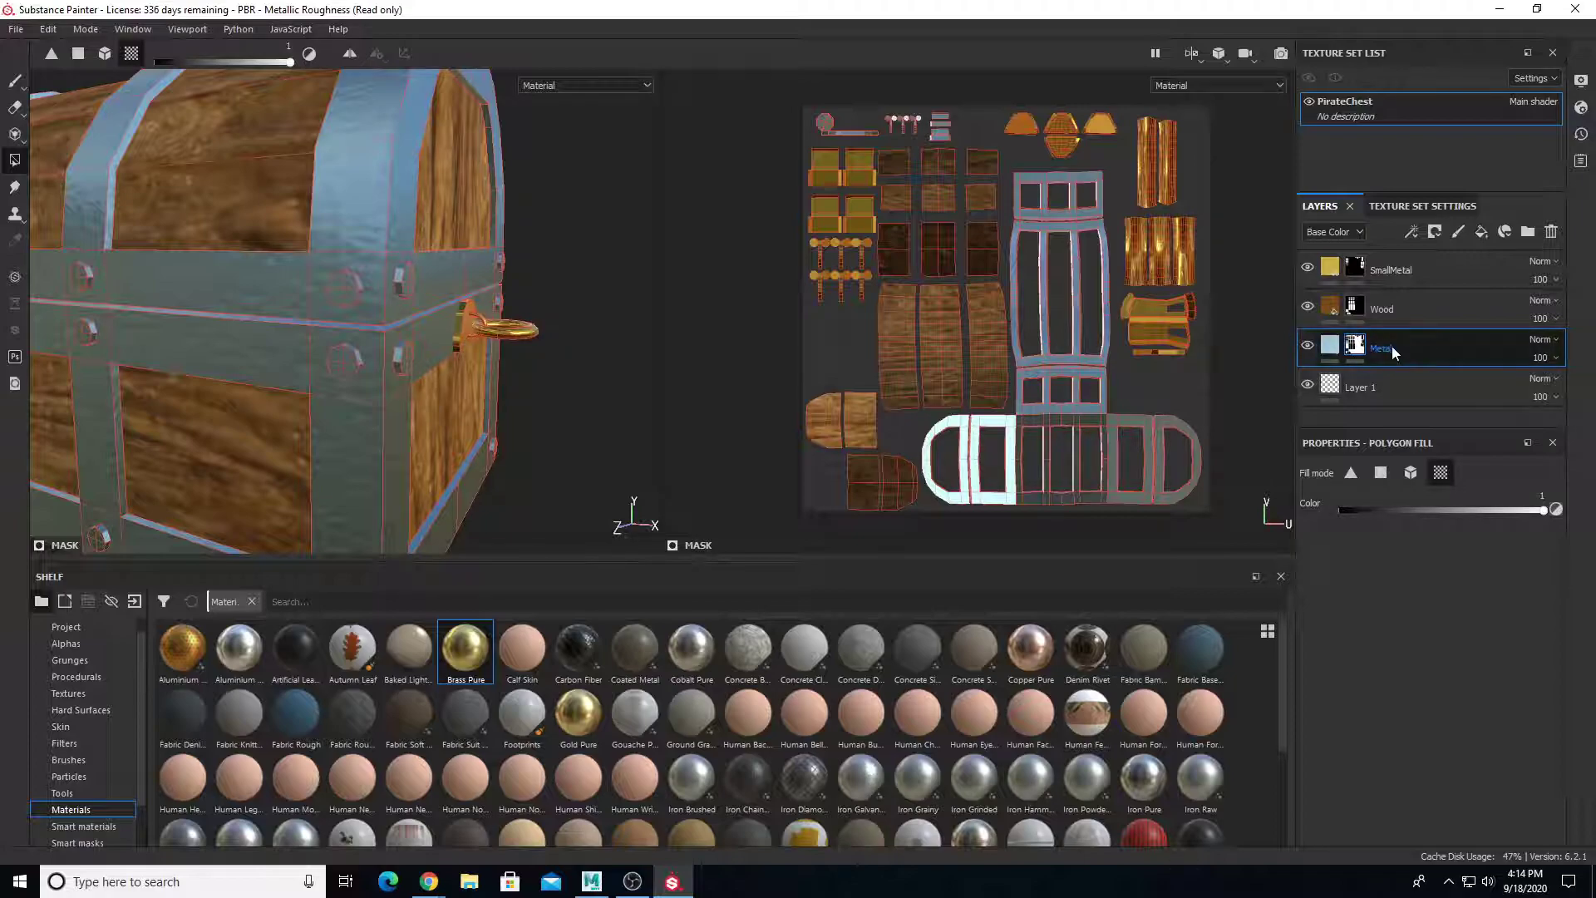
pyautogui.hotkey('ctrl', 'z')
# Duplicate the Metal layer and remove the mask from the copy
pyautogui.moveTo(1431, 344); pyautogui.dragTo(1435, 326)
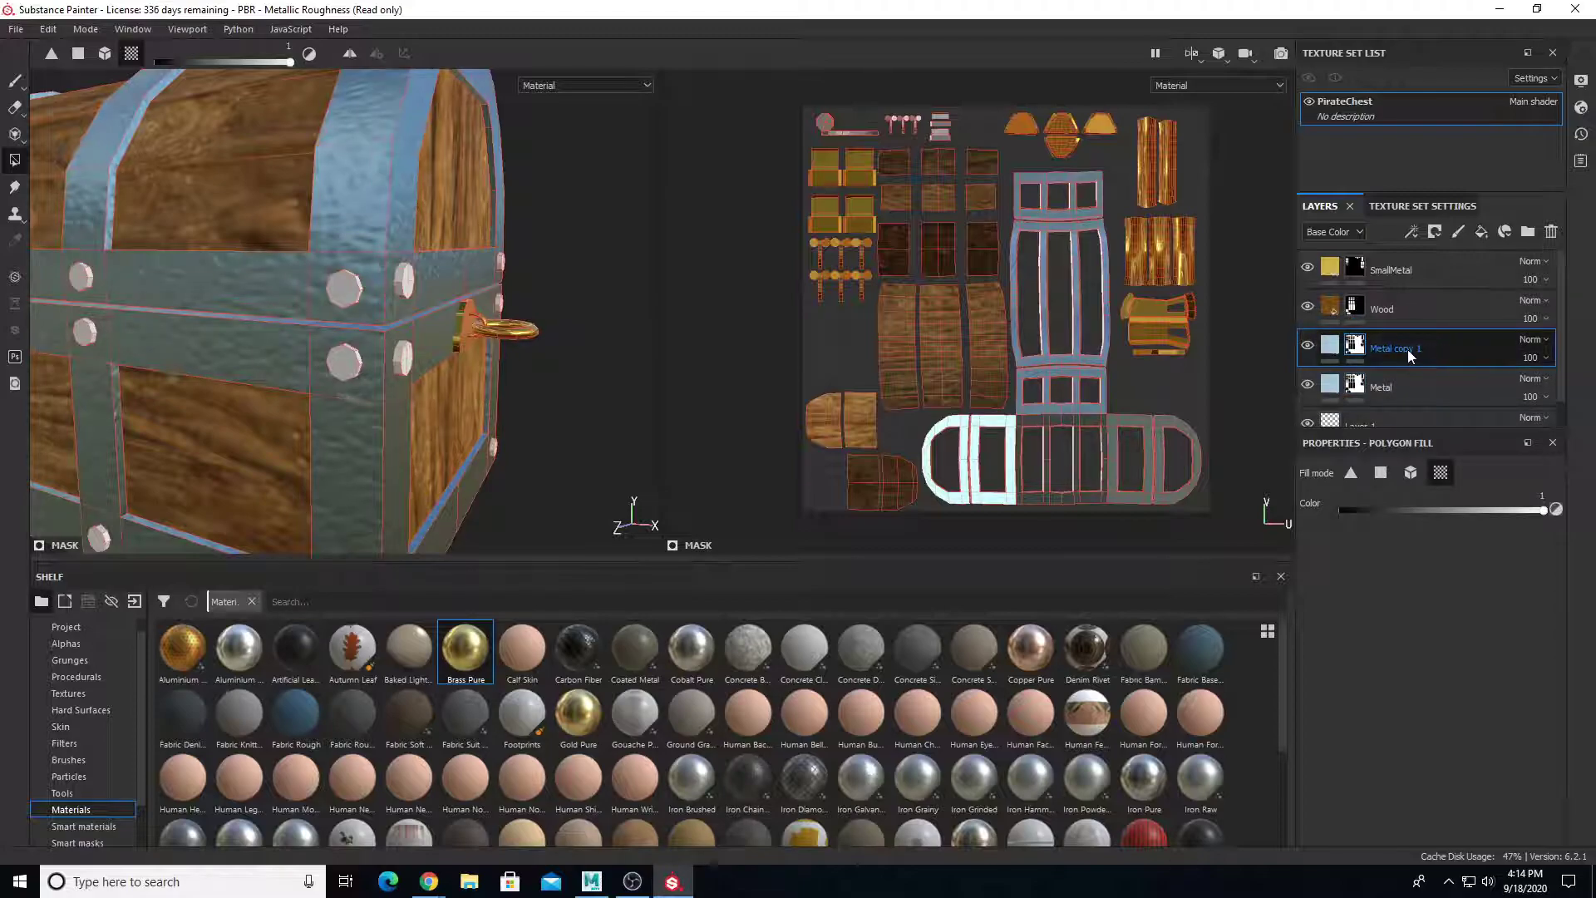
pyautogui.click(1331, 350)
pyautogui.click(1355, 347)
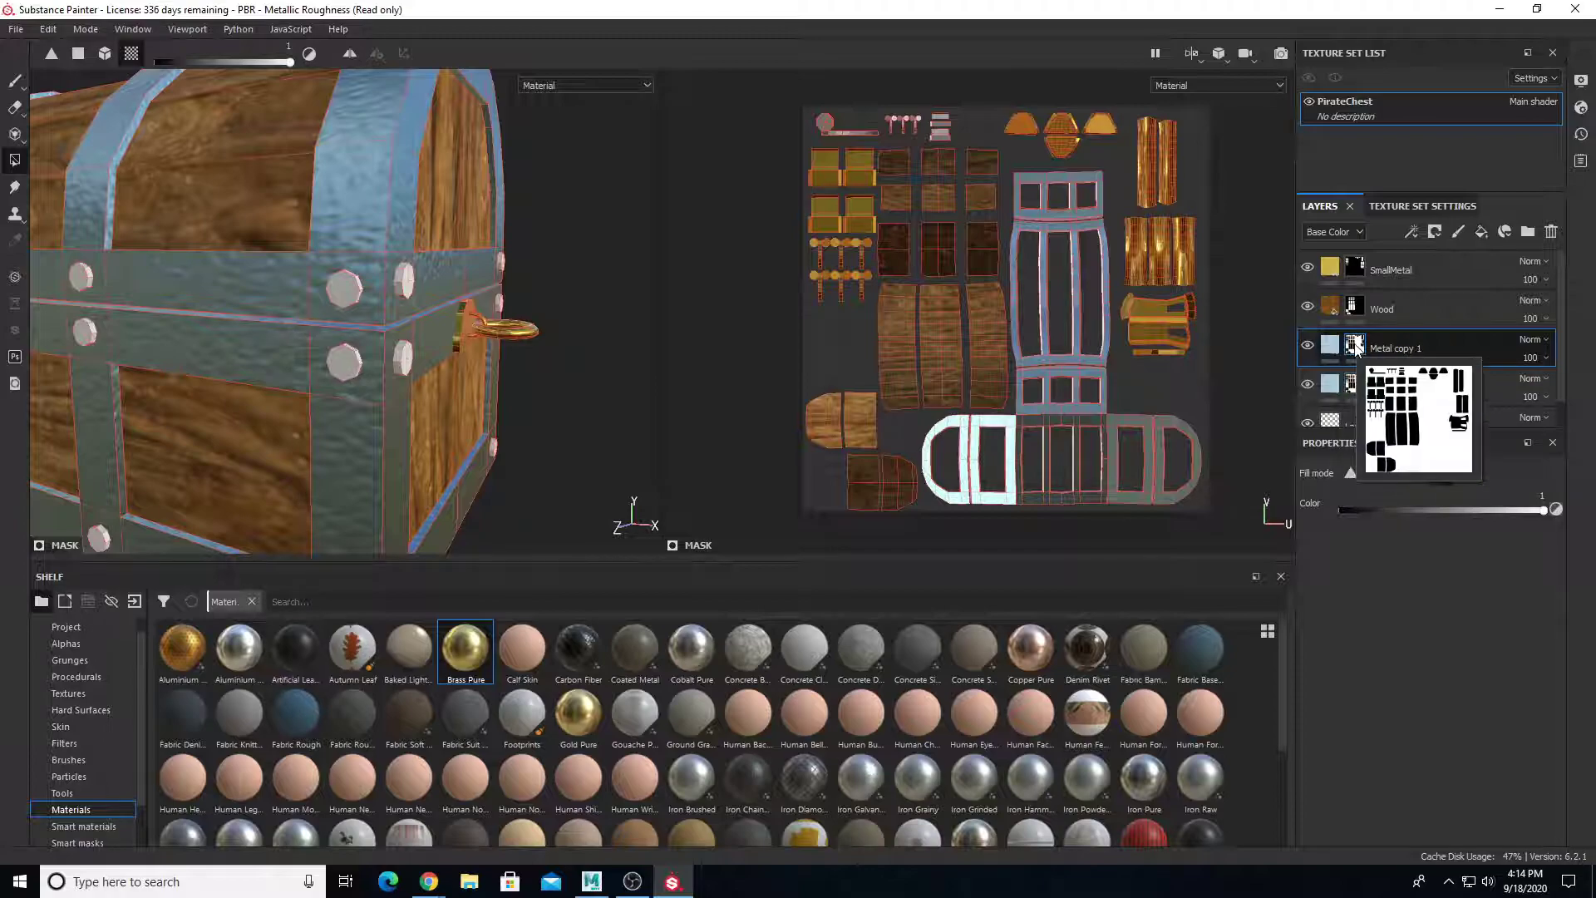
pyautogui.rightClick(1355, 348)
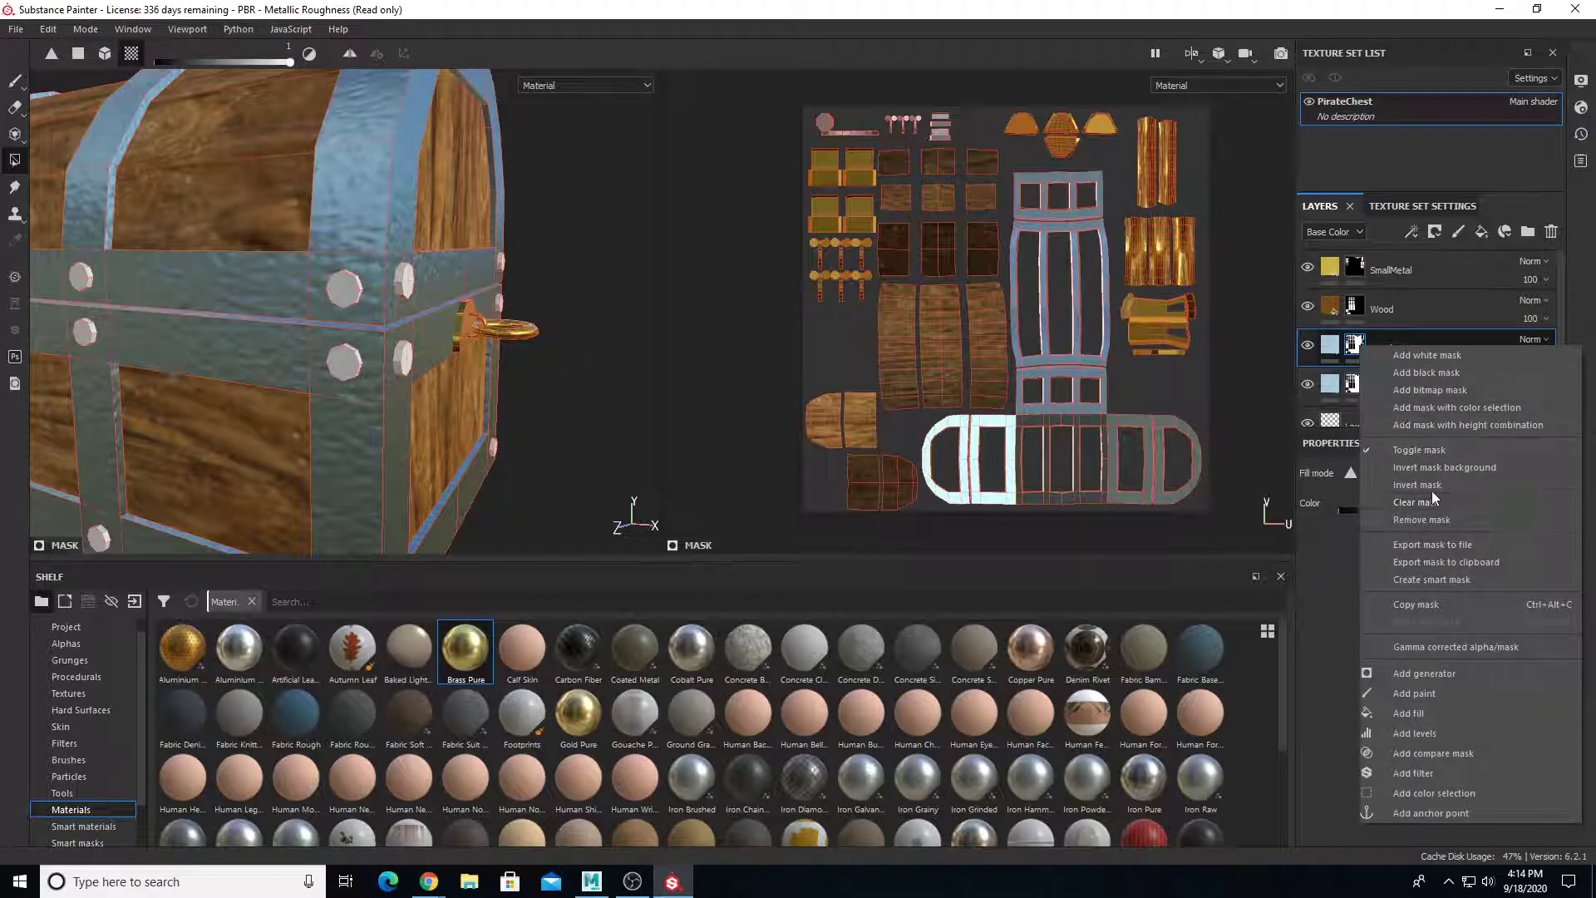
pyautogui.click(1427, 518)
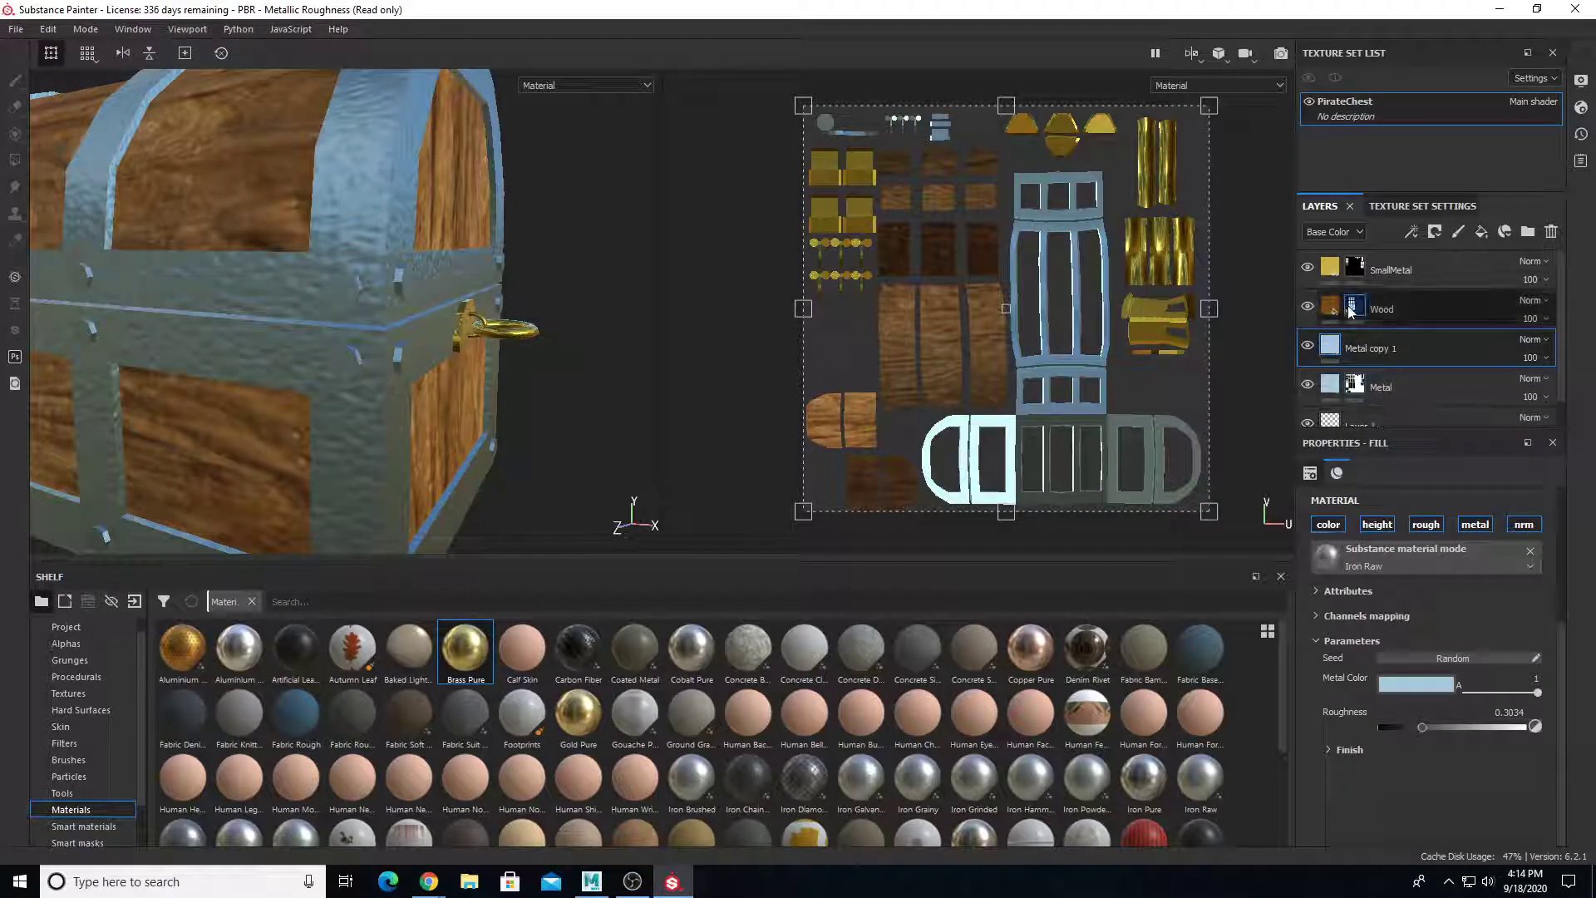
# Add a black mask to the duplicated Metal layer and reveal only the rivets' UV islands using Polygon Fill with color 1
pyautogui.click(1435, 233)
pyautogui.click(1438, 273)
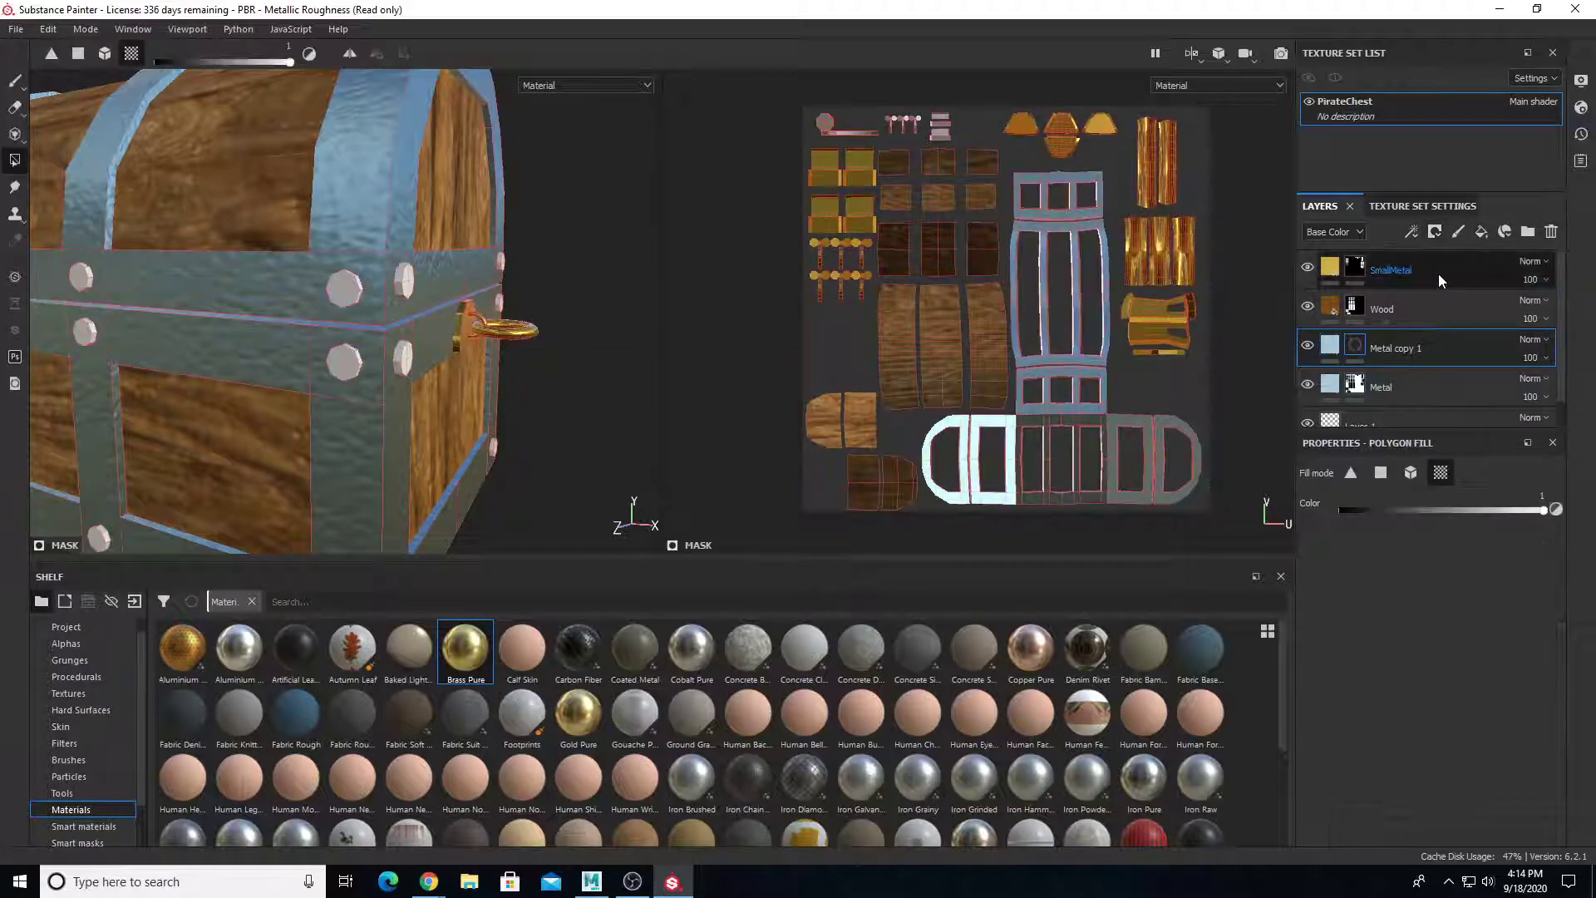
pyautogui.moveTo(800, 106); pyautogui.dragTo(955, 138)
# Set the rivet layer's Metal Color to a darker blue (R 0.330, G 0.538, B 0.665) and inspect the rivets on the chest
pyautogui.click(1330, 345)
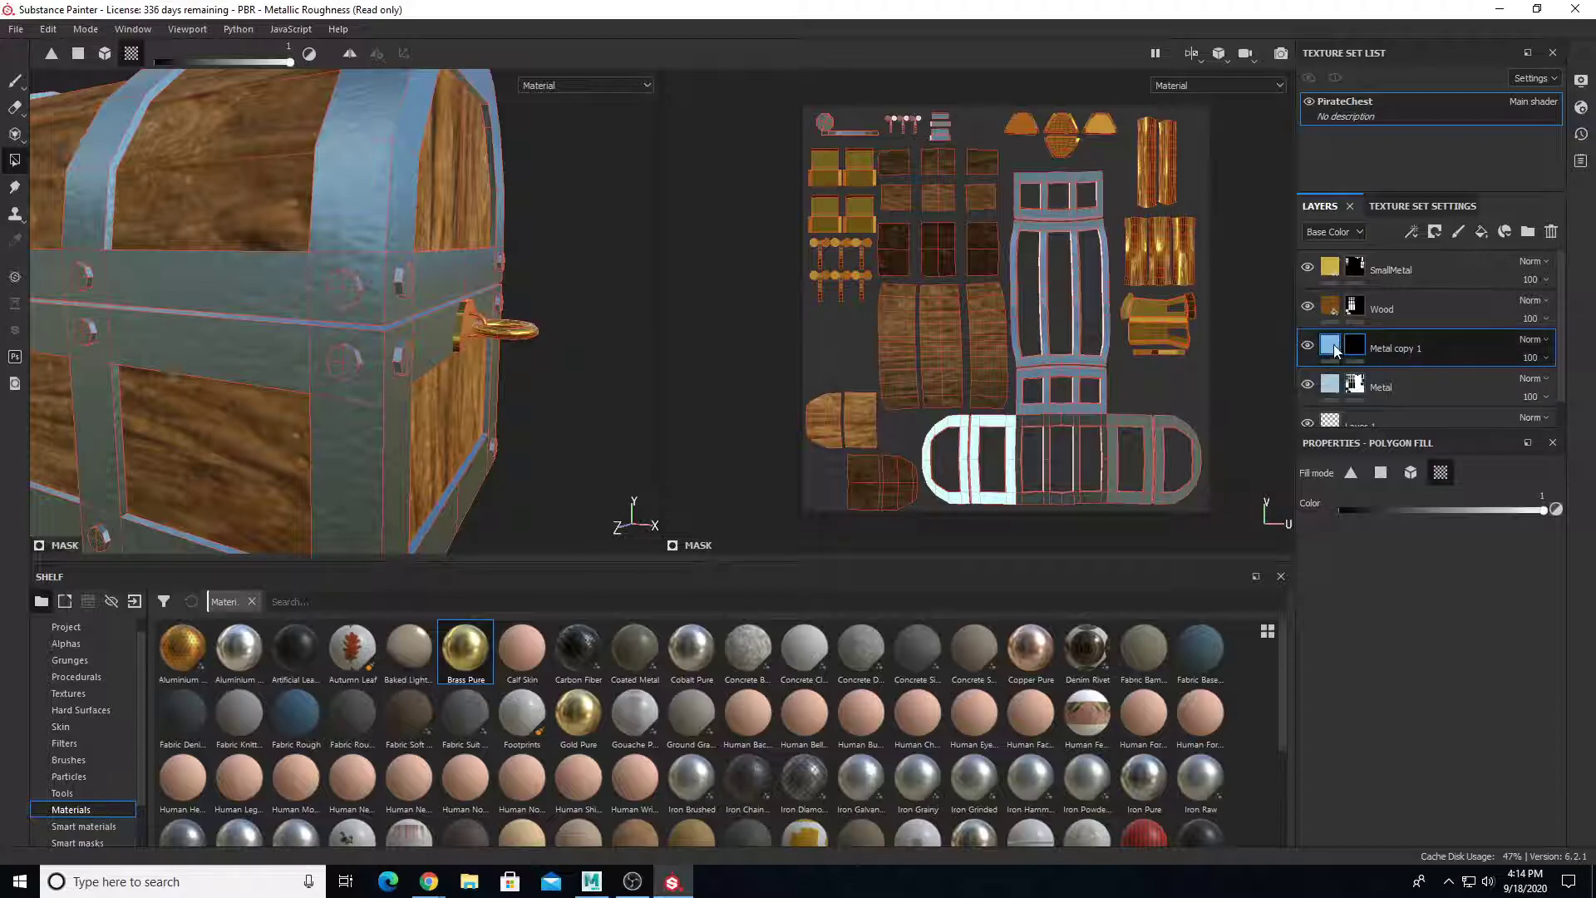
pyautogui.click(1433, 685)
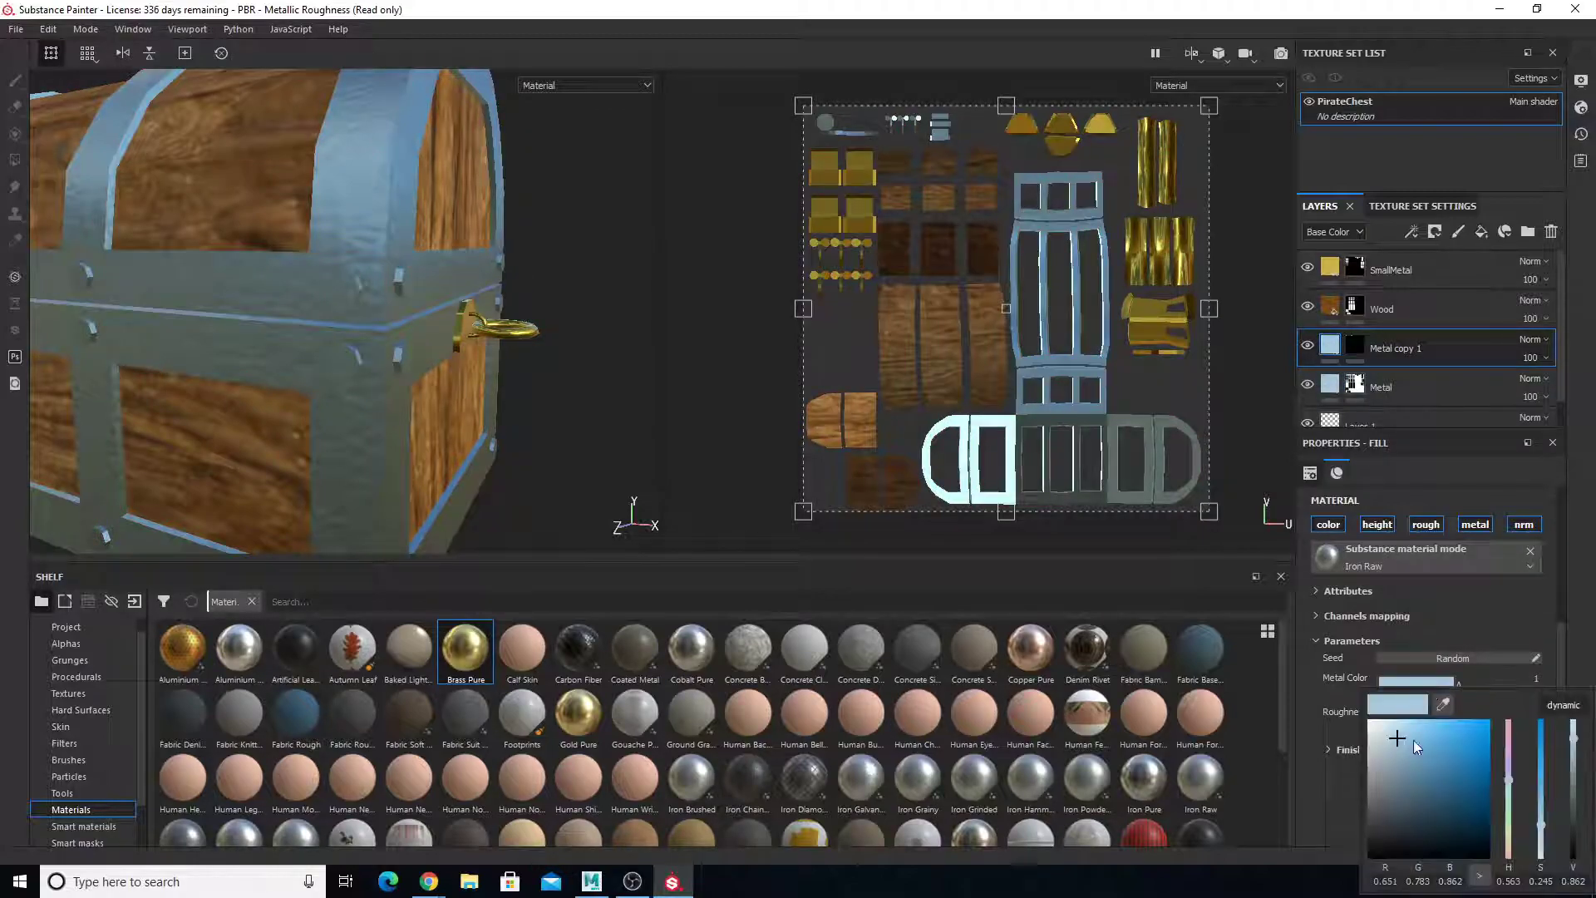
pyautogui.moveTo(1415, 766)
pyautogui.mouseDown()
pyautogui.moveTo(1423, 795)
pyautogui.moveTo(1429, 766)
pyautogui.mouseUp()
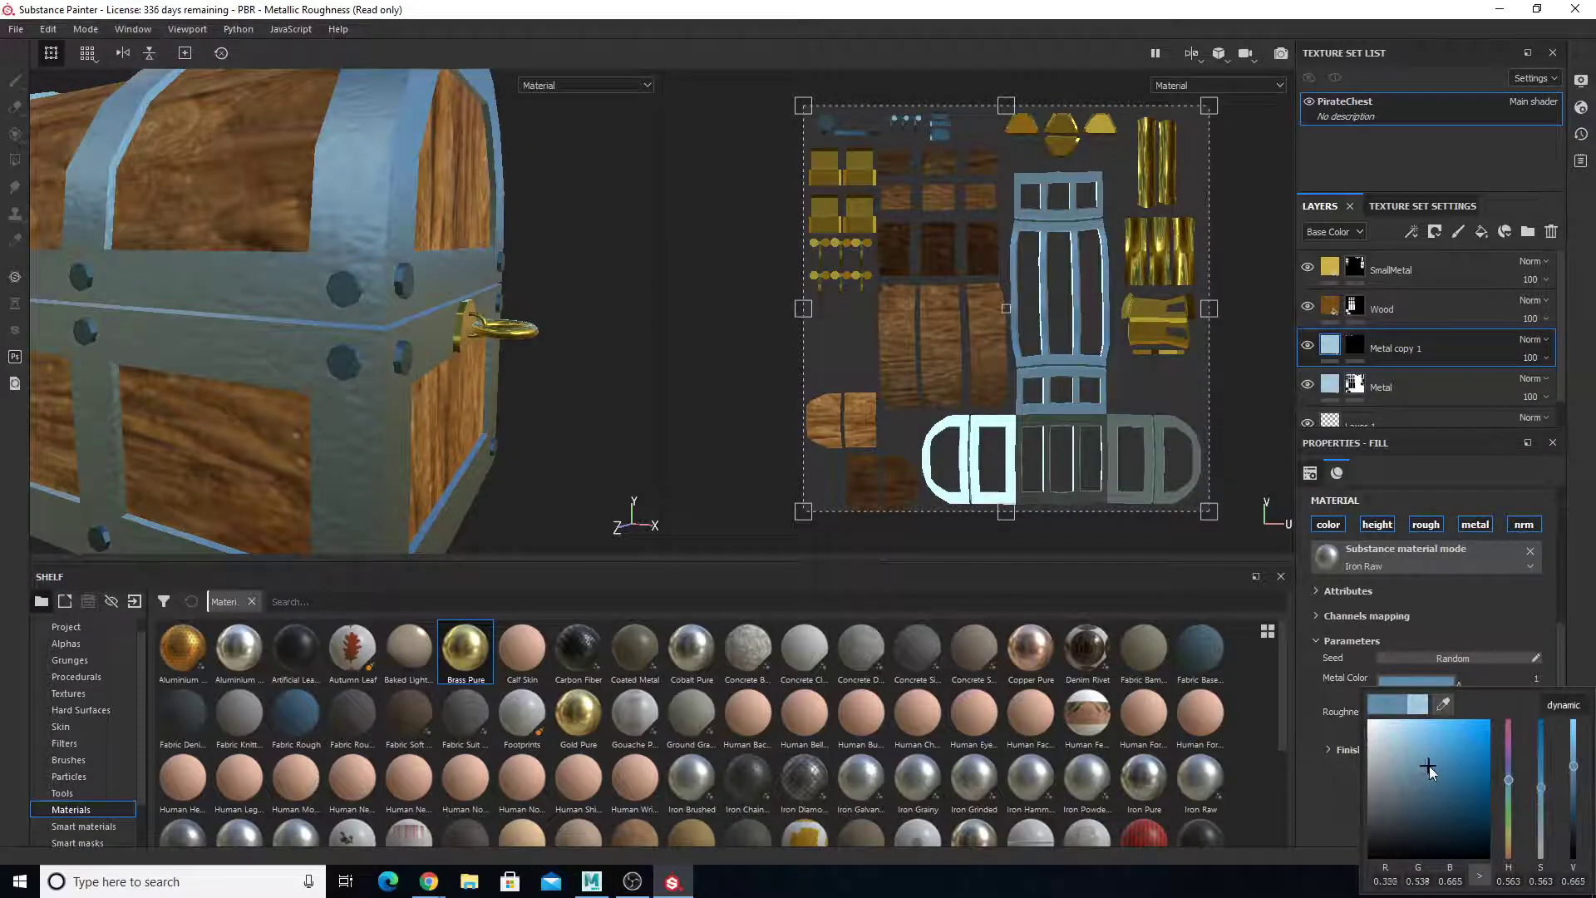
pyautogui.moveTo(416, 432)
pyautogui.keyDown('alt'); pyautogui.mouseDown()
pyautogui.moveTo(488, 446)
pyautogui.moveTo(557, 424)
pyautogui.moveTo(536, 395)
pyautogui.moveTo(408, 449)
pyautogui.moveTo(435, 457)
pyautogui.mouseUp(); pyautogui.keyUp('alt')
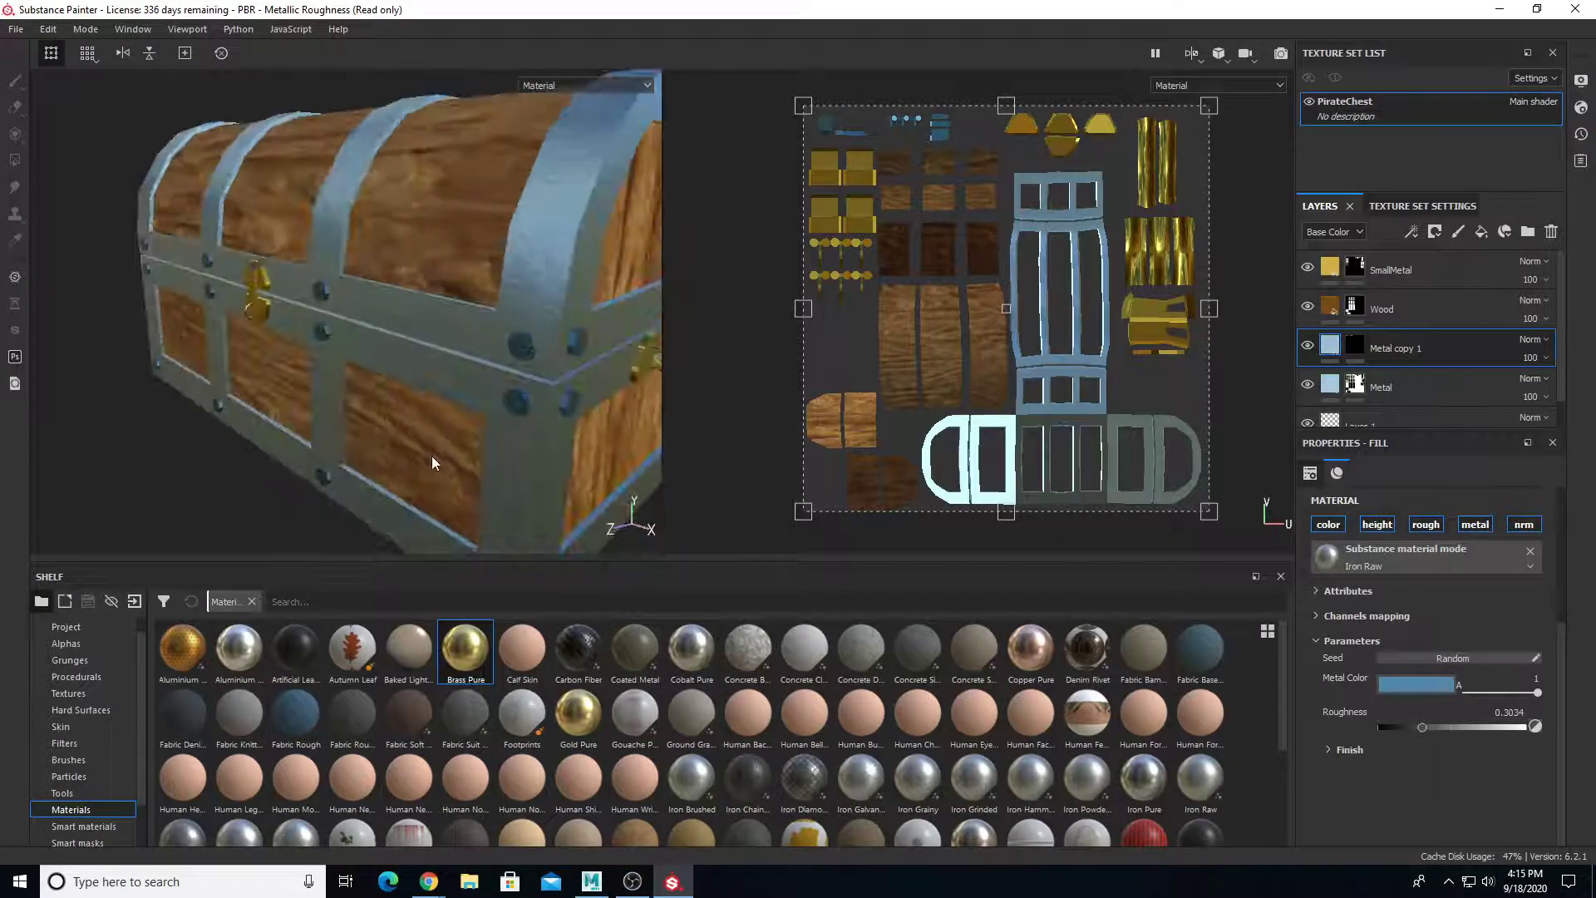
pyautogui.scroll(-3, 436, 457)
pyautogui.keyDown('alt'); pyautogui.moveTo(527, 481); pyautogui.dragTo(541, 403); pyautogui.keyUp('alt')
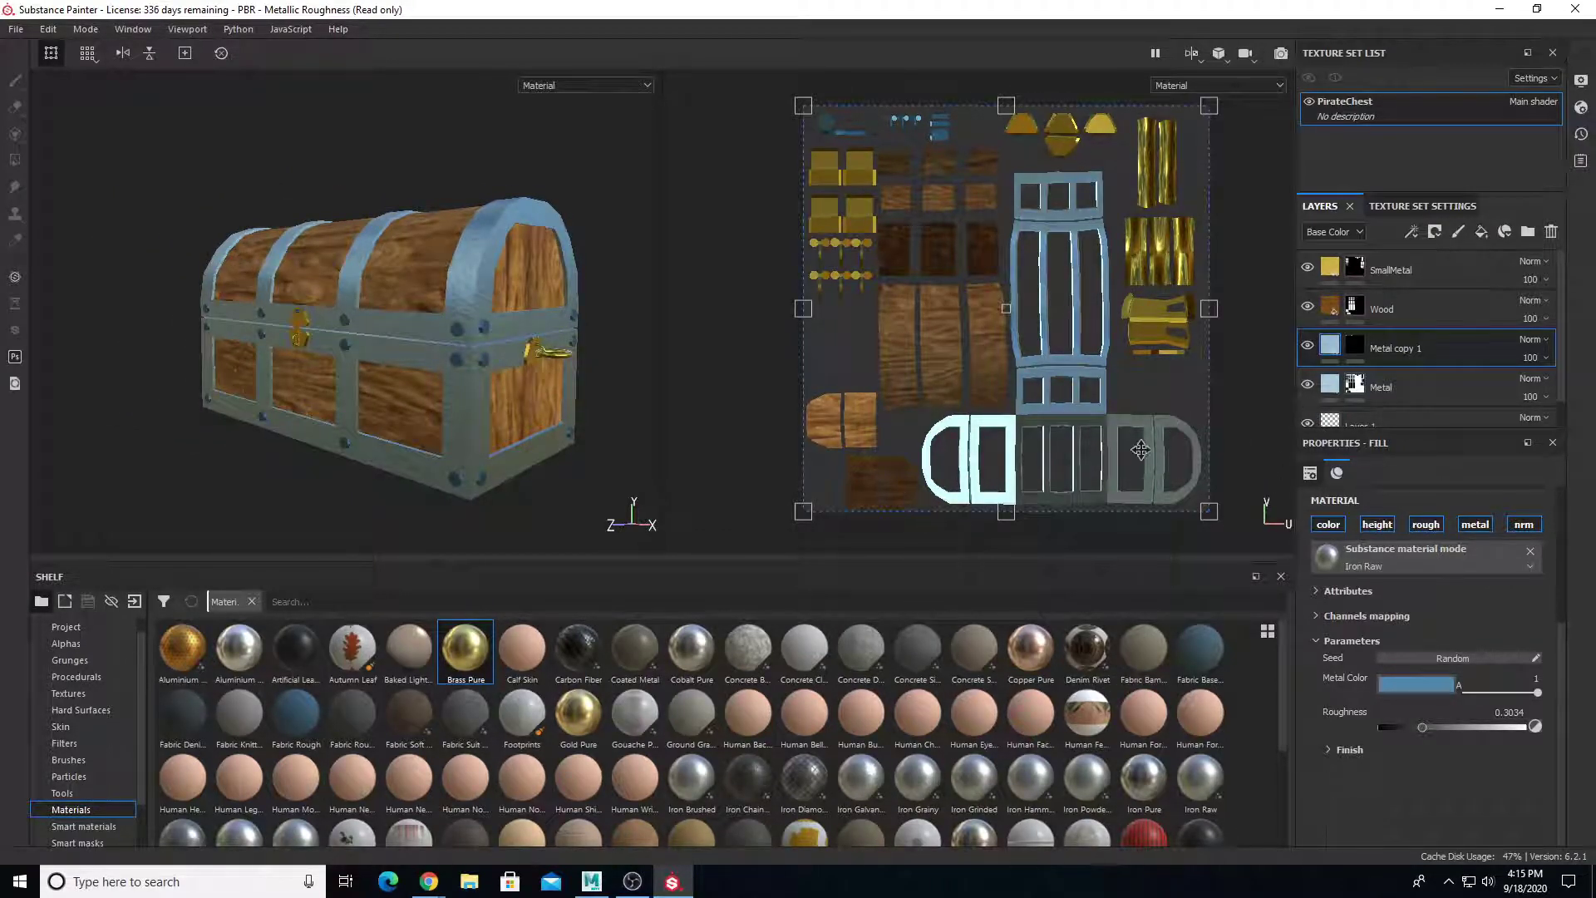
# Add the Machinery smart material above the SmallMetal layer
pyautogui.click(1440, 262)
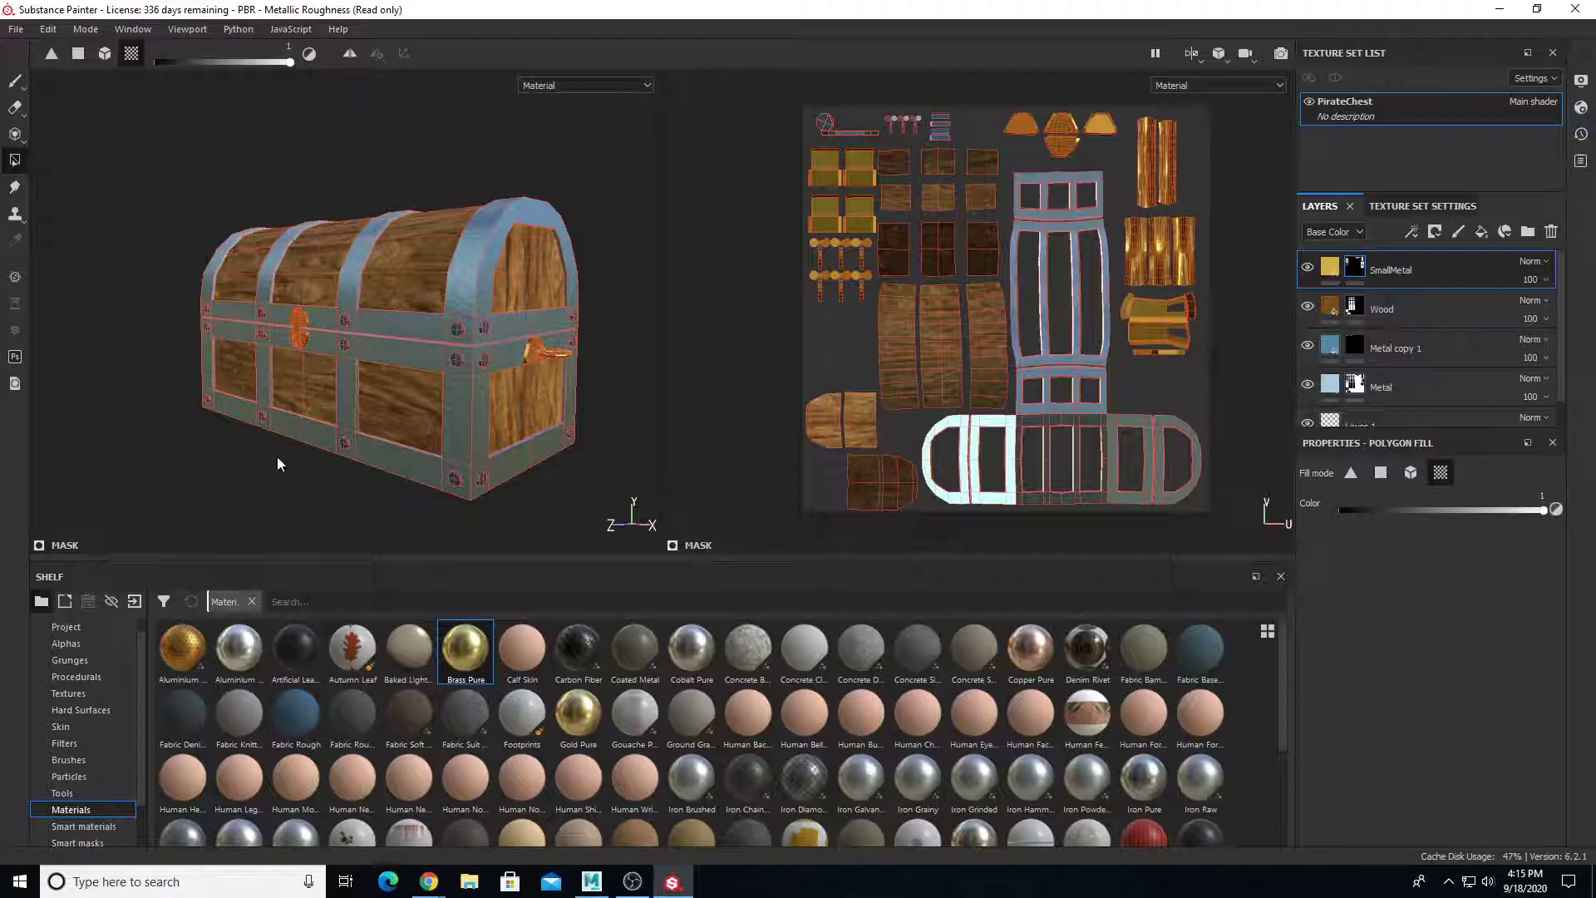
pyautogui.click(75, 828)
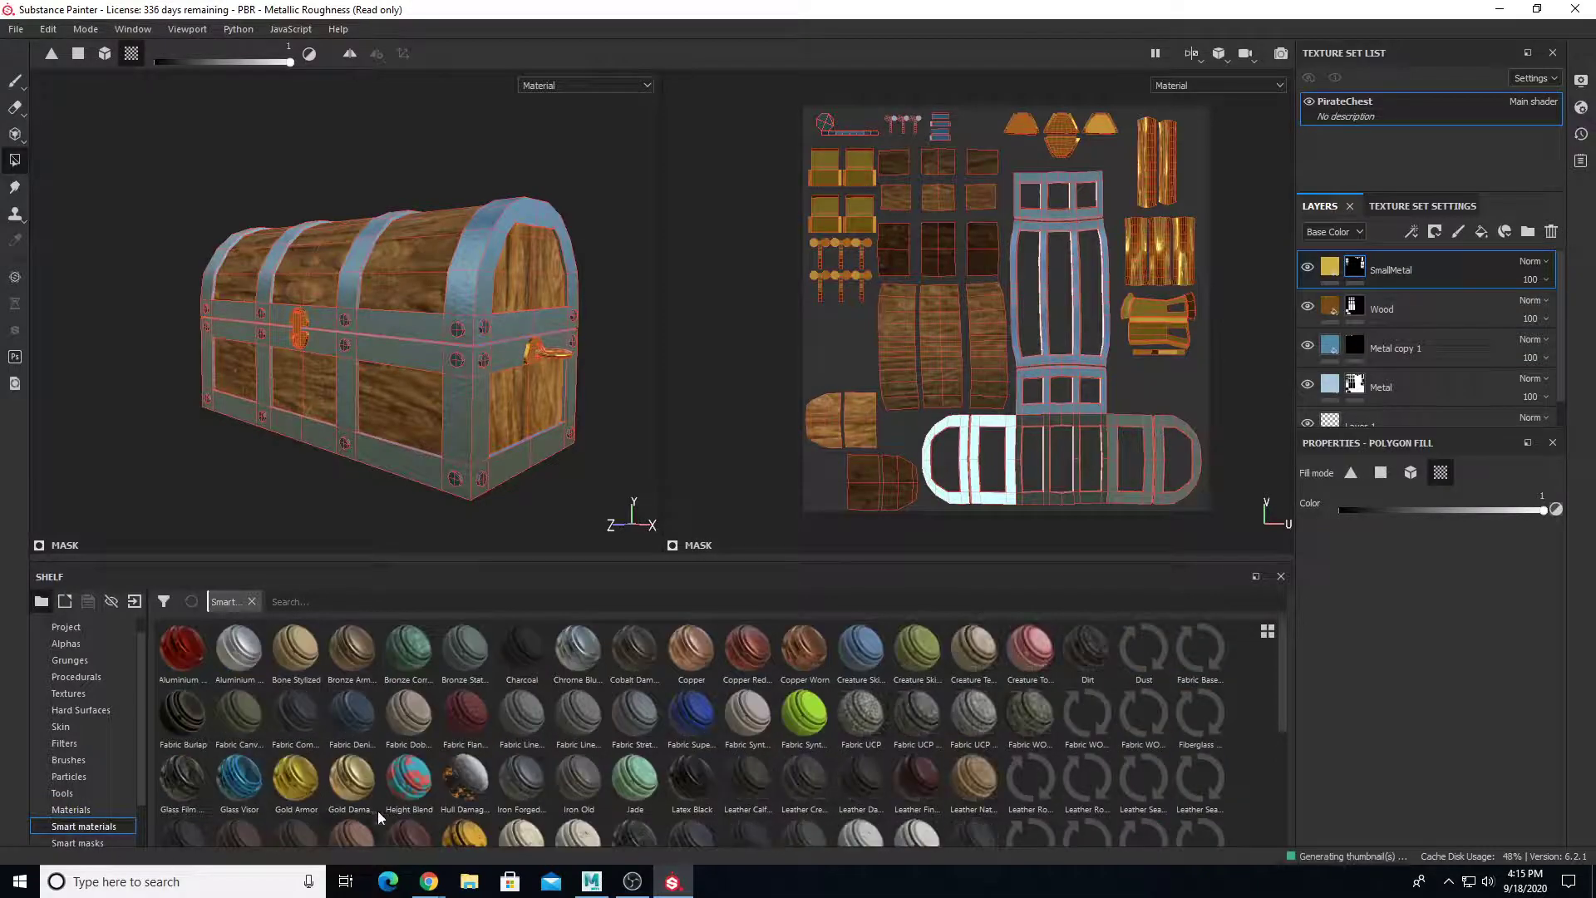
pyautogui.scroll(-1, 496, 789)
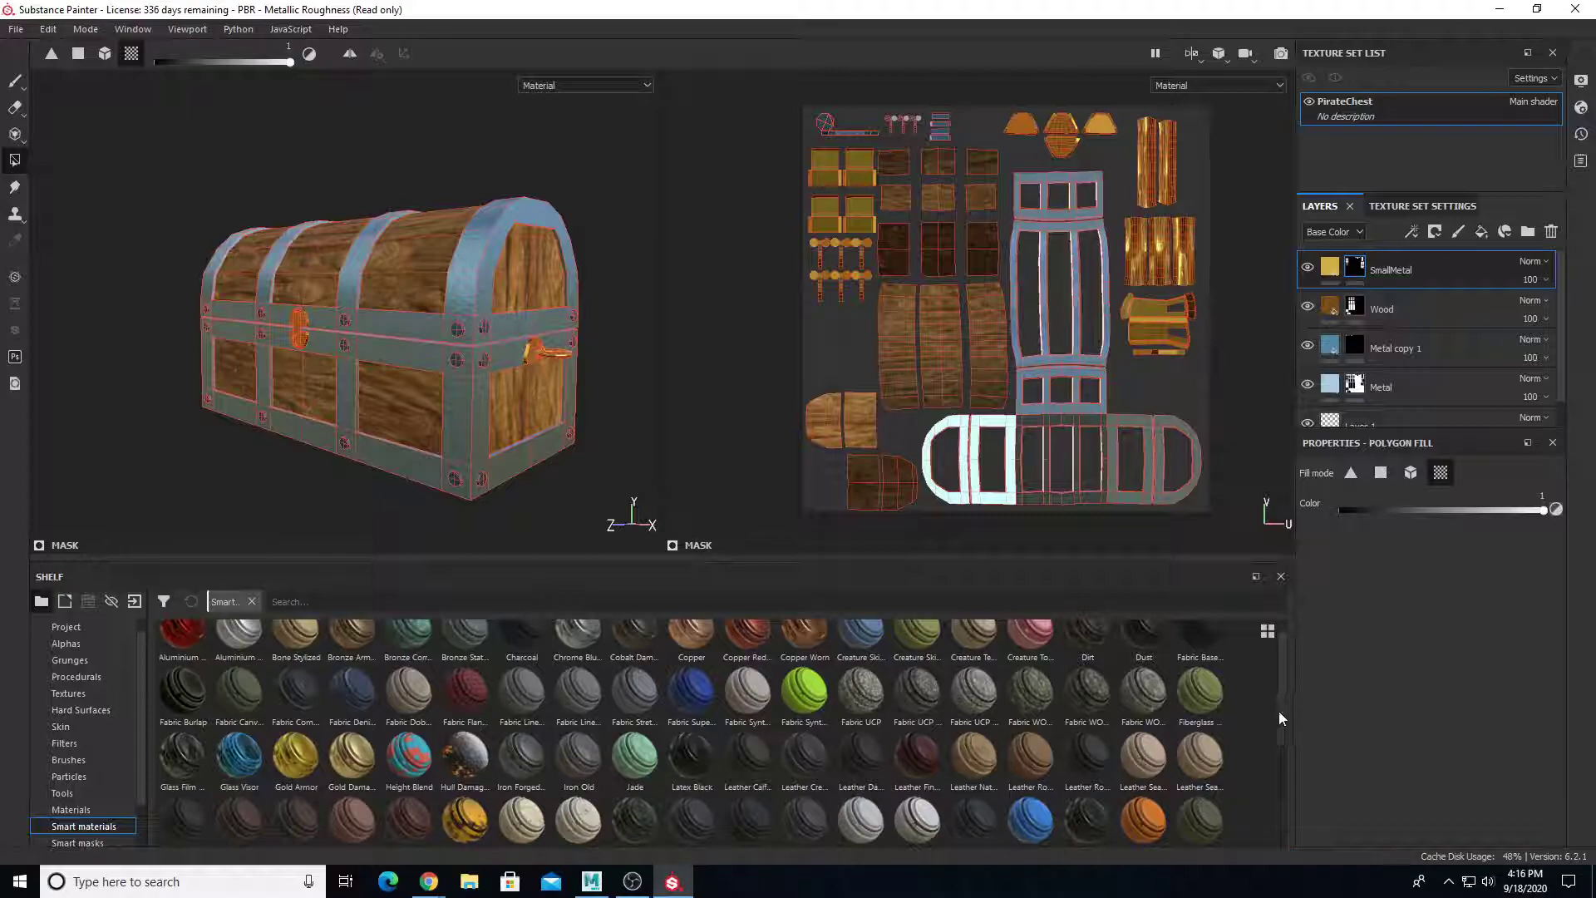
pyautogui.scroll(-3, 532, 753)
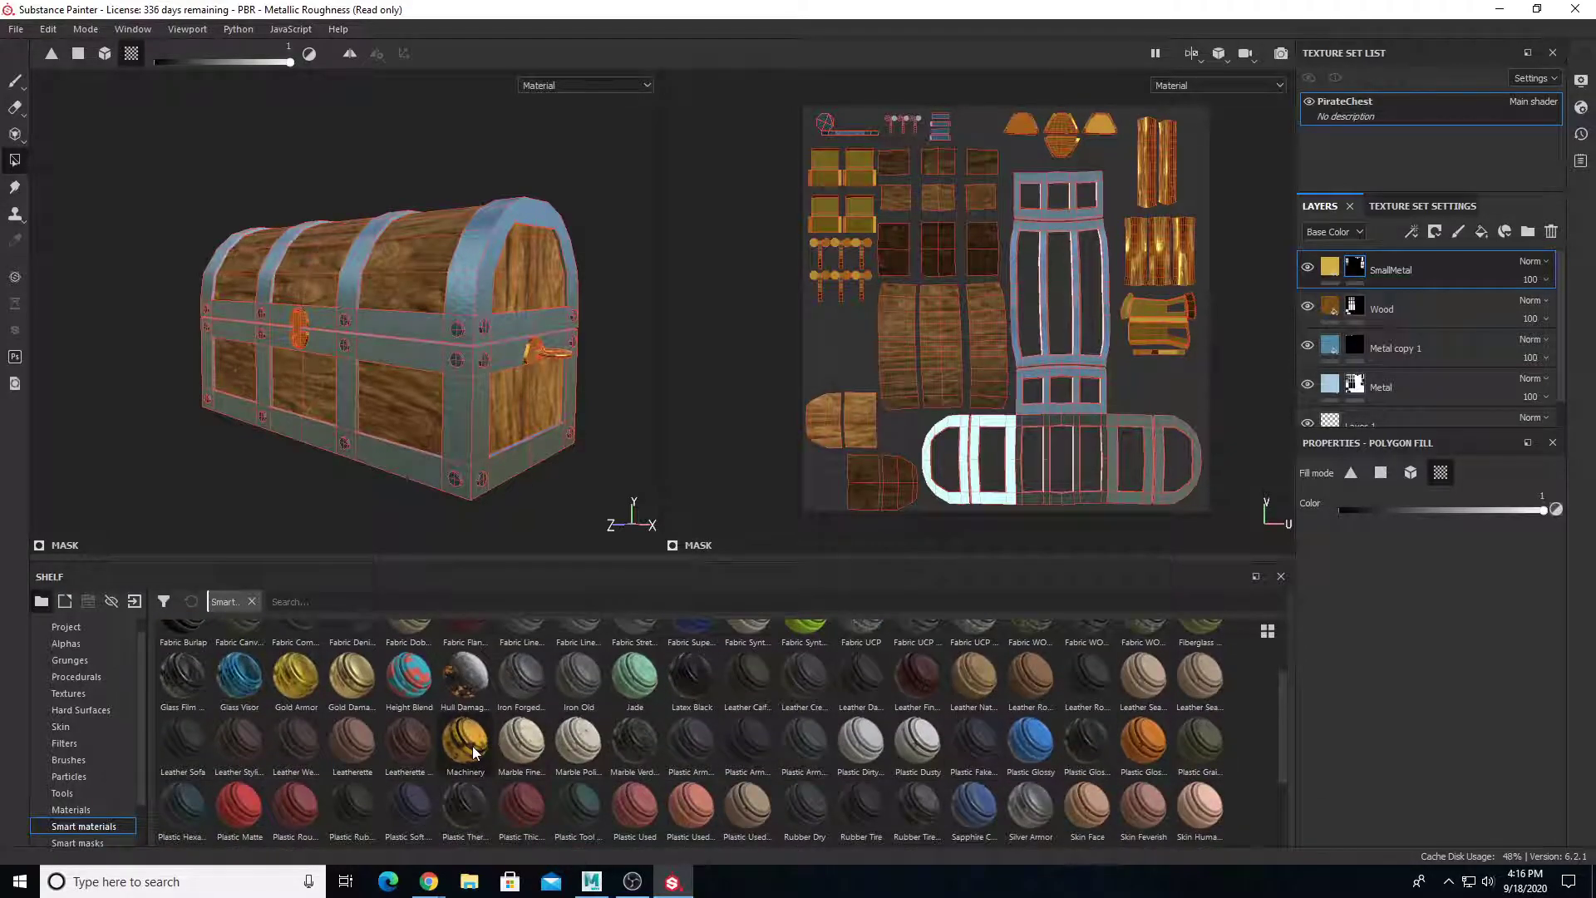
pyautogui.moveTo(473, 748)
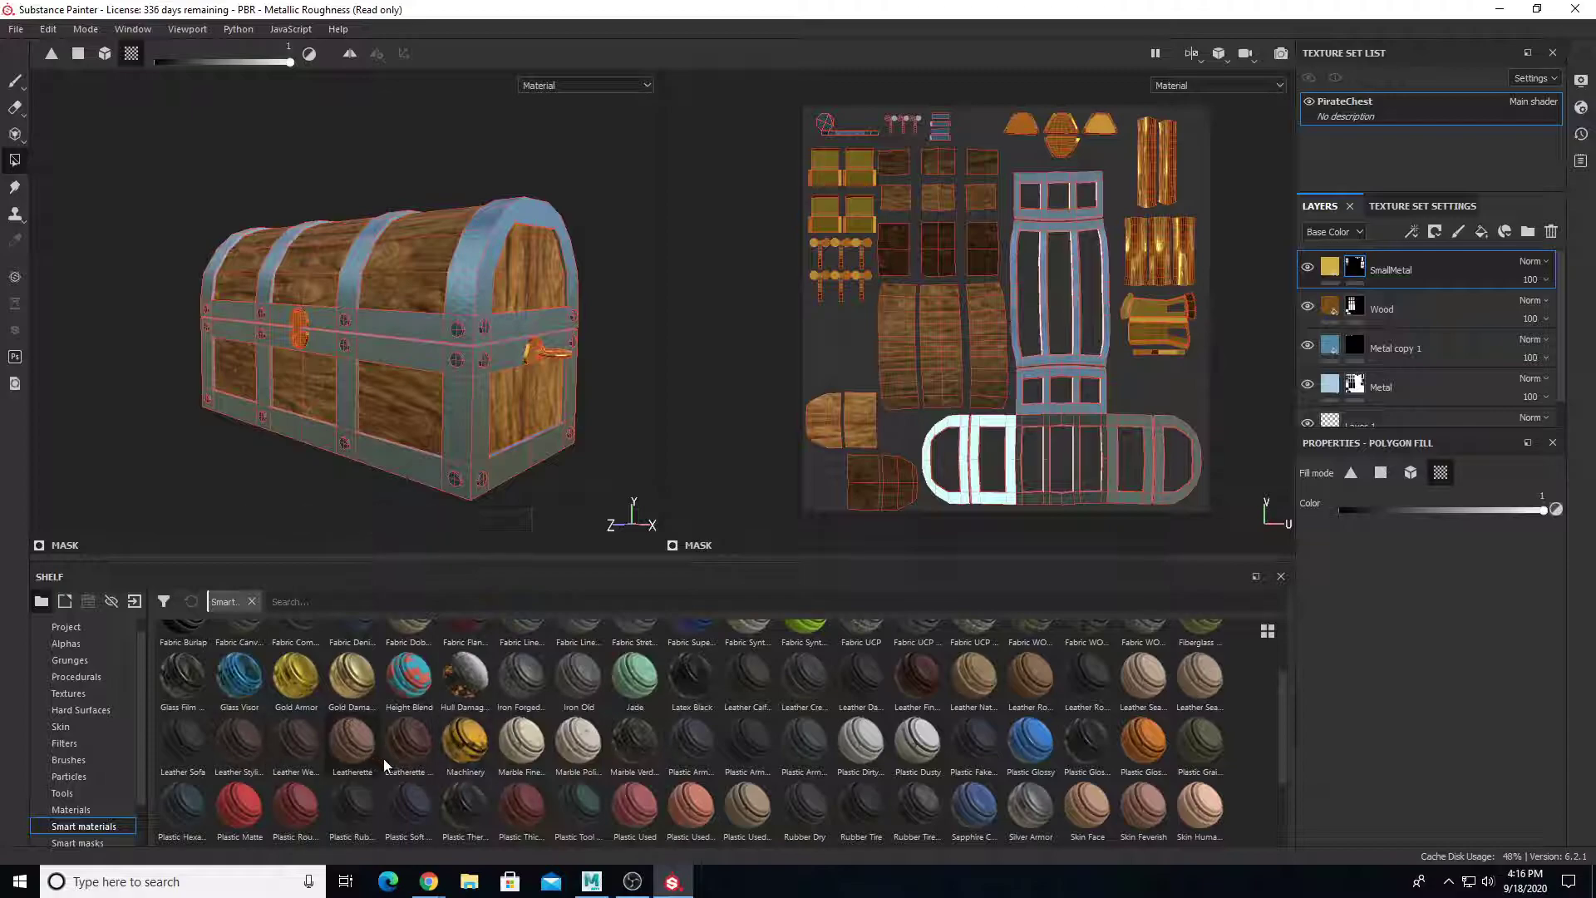
pyautogui.click(466, 740)
pyautogui.moveTo(467, 740); pyautogui.dragTo(1389, 252)
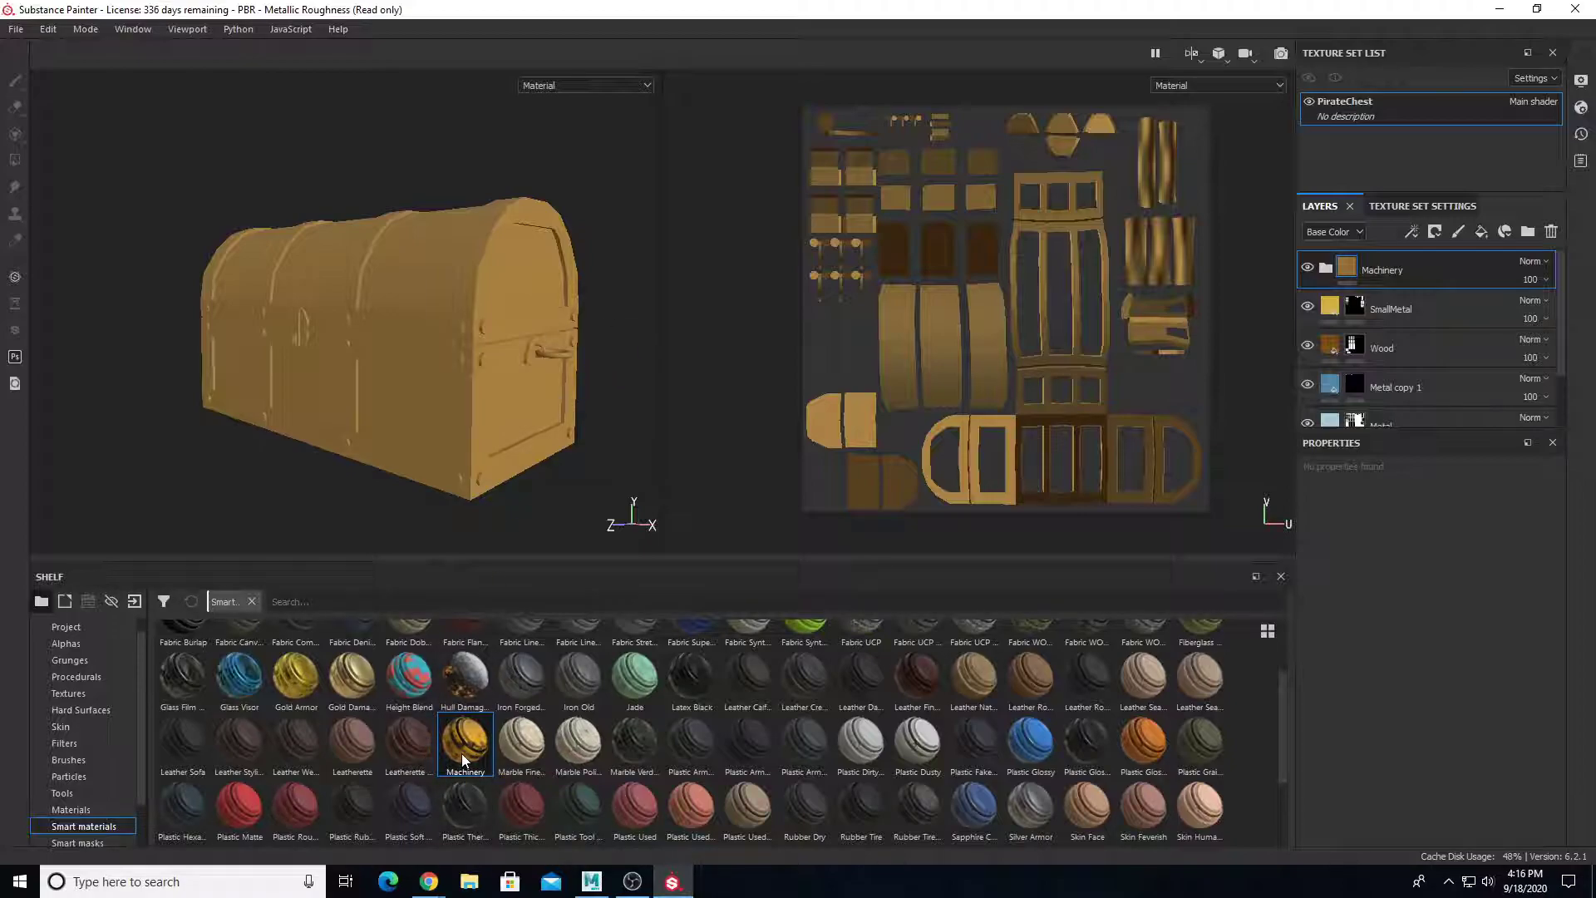
pyautogui.moveTo(462, 755)
# Enlarge the layer stack area and bake all seven mesh maps for the PirateChest texture set at an output size of 1024
pyautogui.moveTo(1488, 431); pyautogui.dragTo(1436, 667)
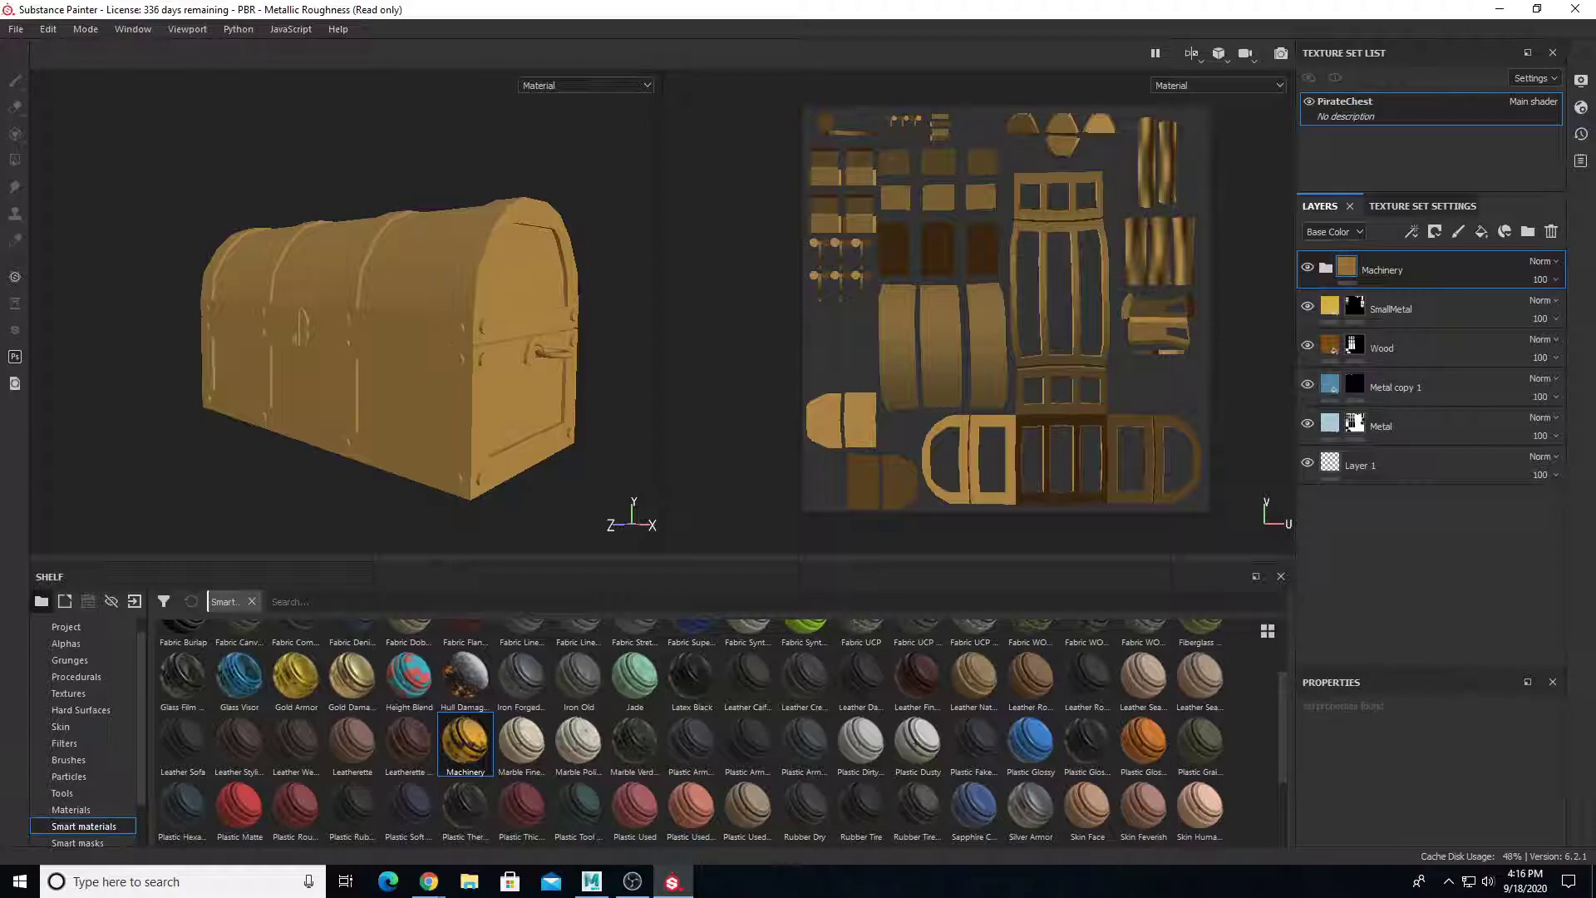
pyautogui.click(1403, 207)
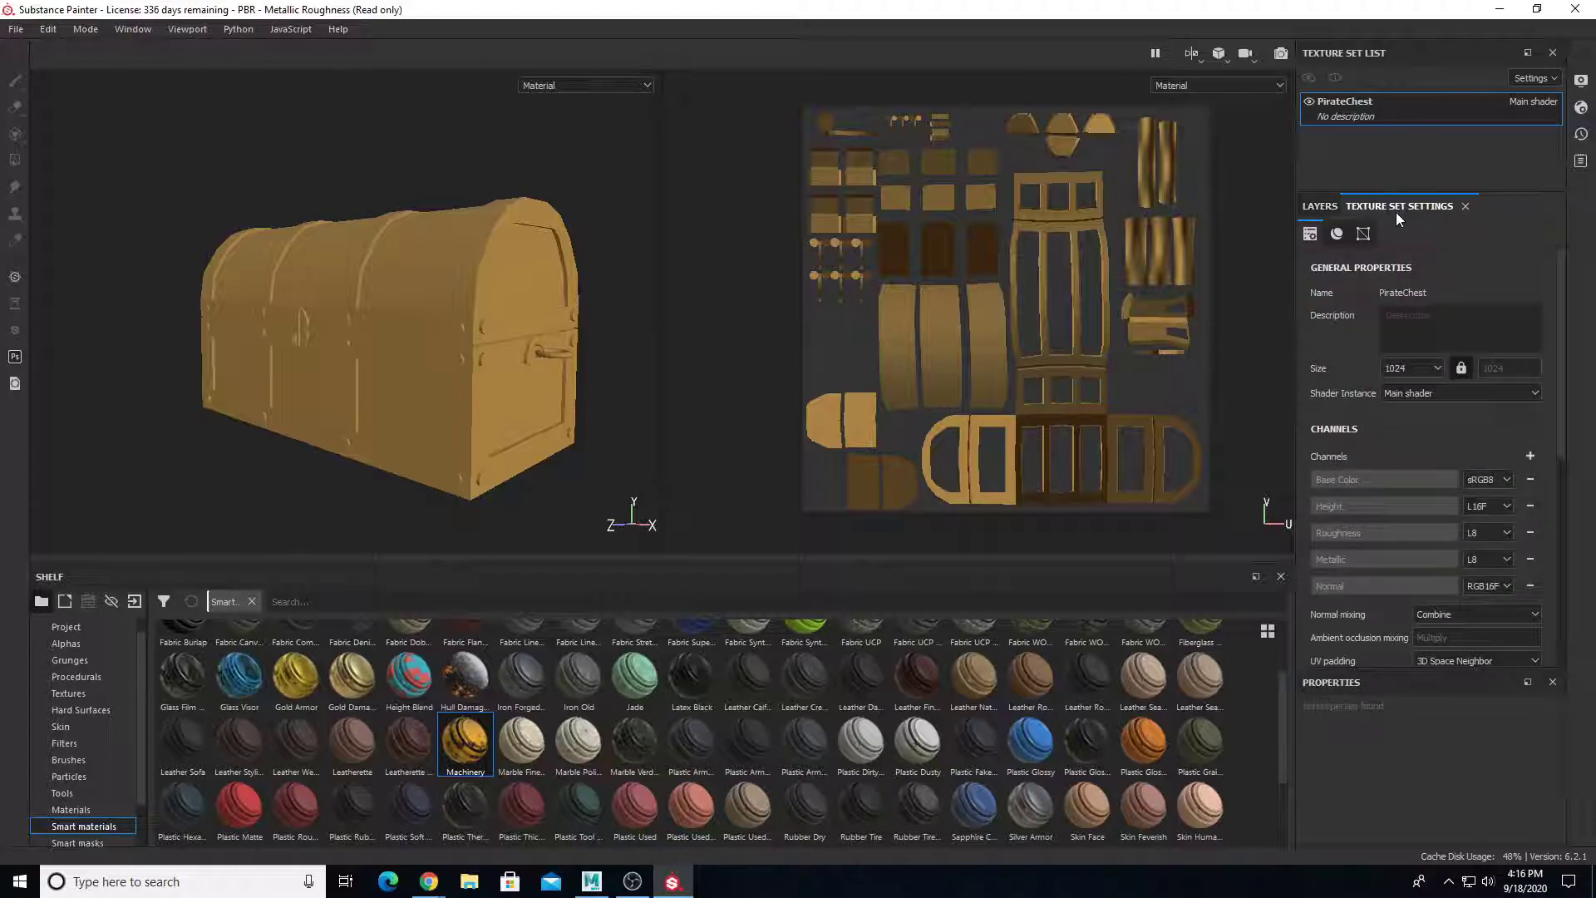
pyautogui.scroll(-3, 1355, 341)
pyautogui.scroll(-2, 1387, 421)
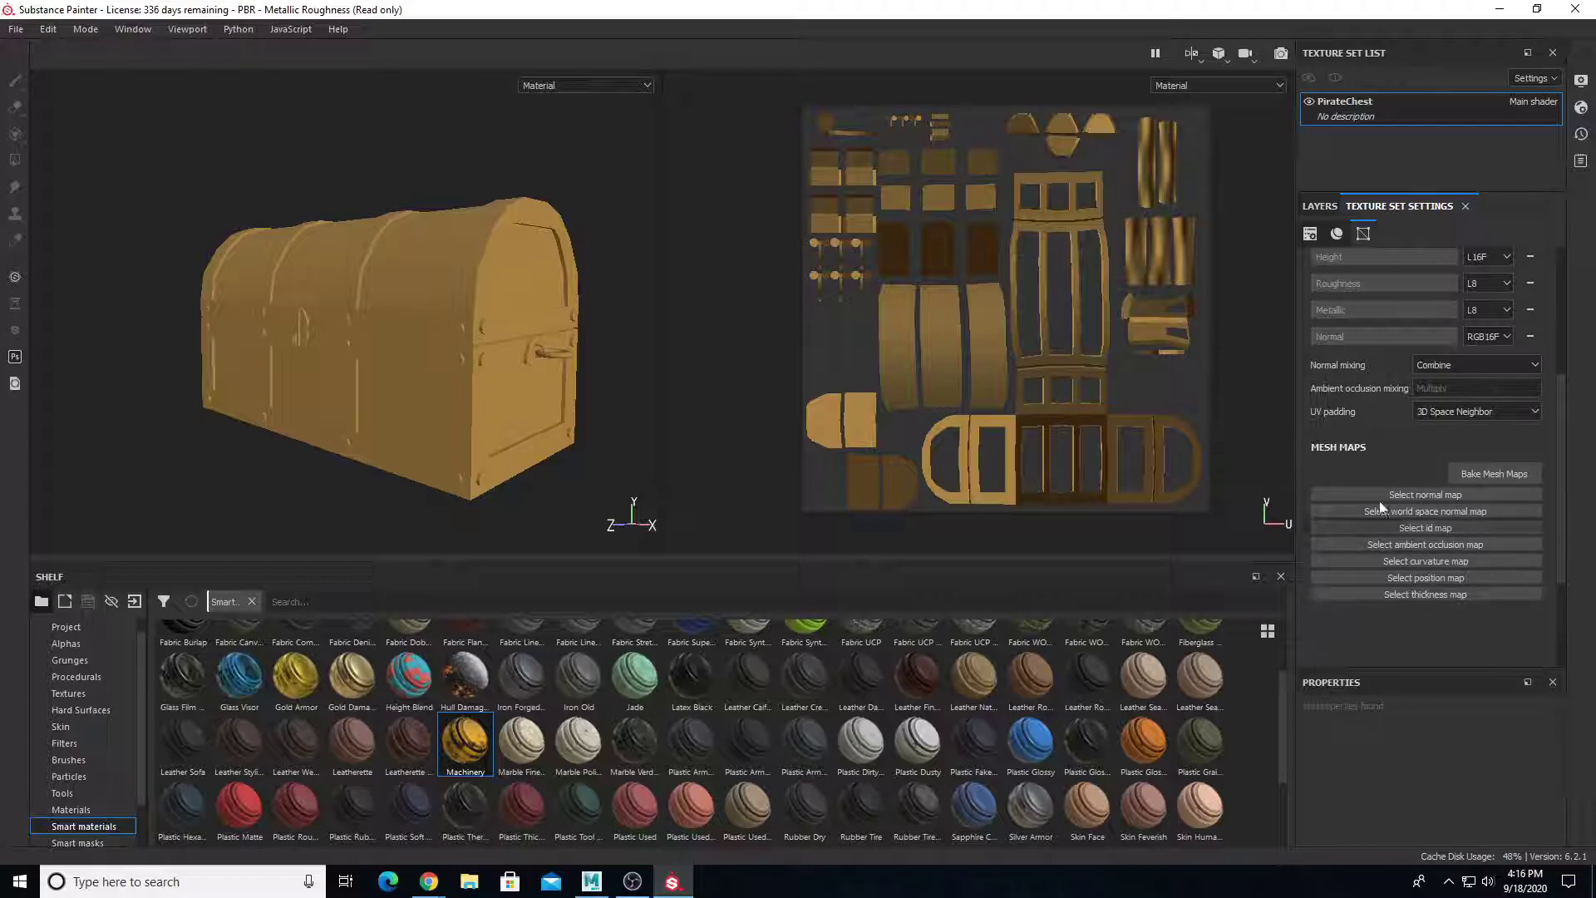
pyautogui.click(1469, 471)
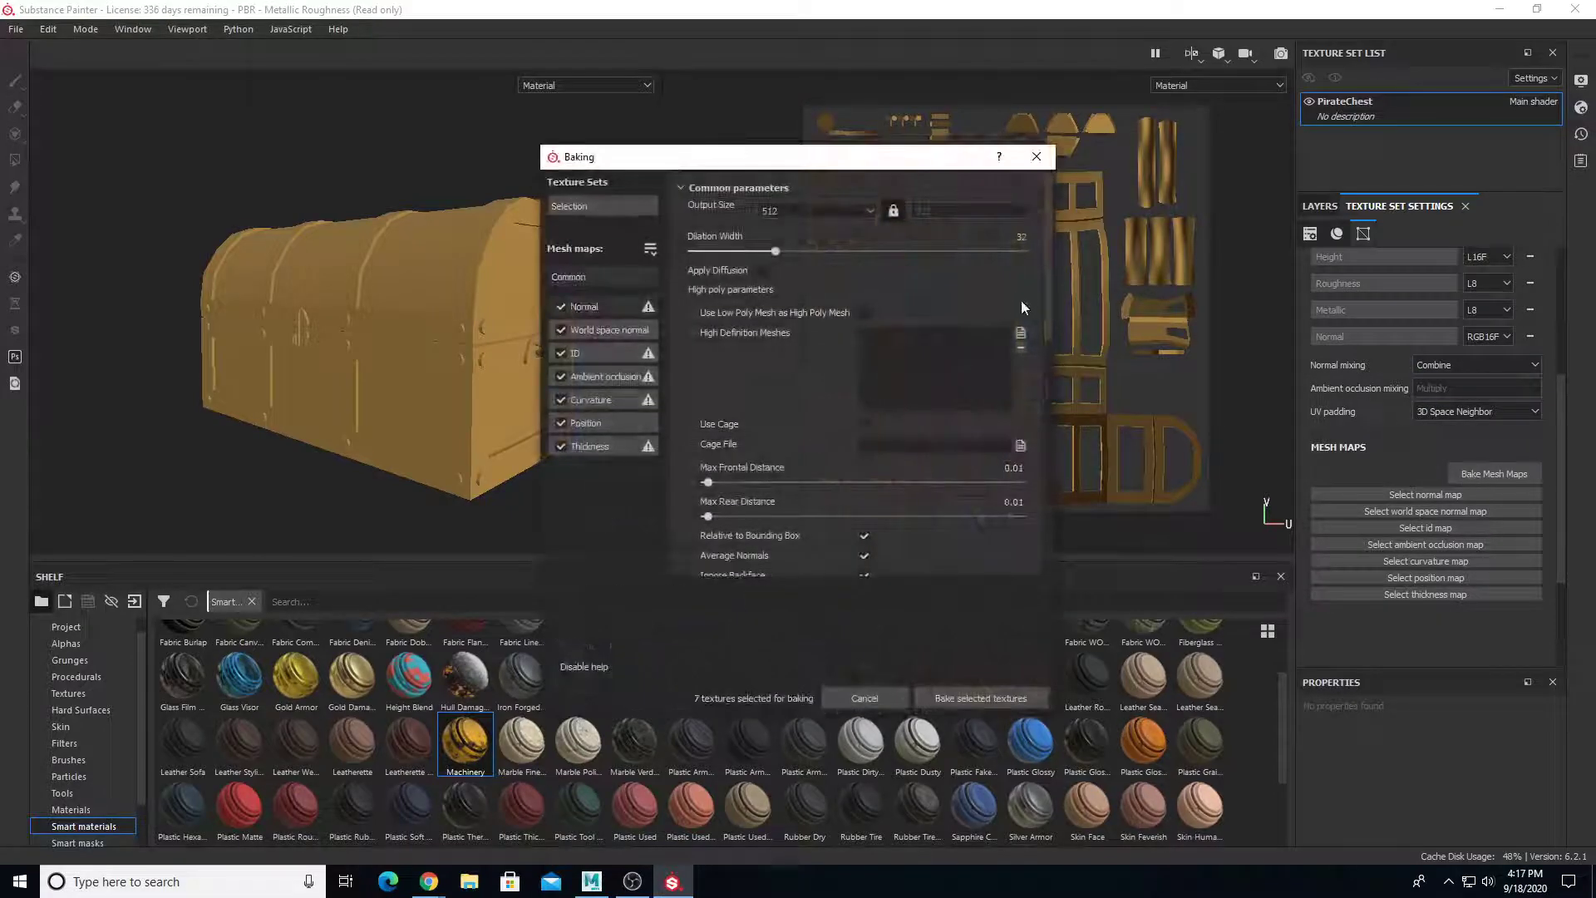
pyautogui.click(812, 208)
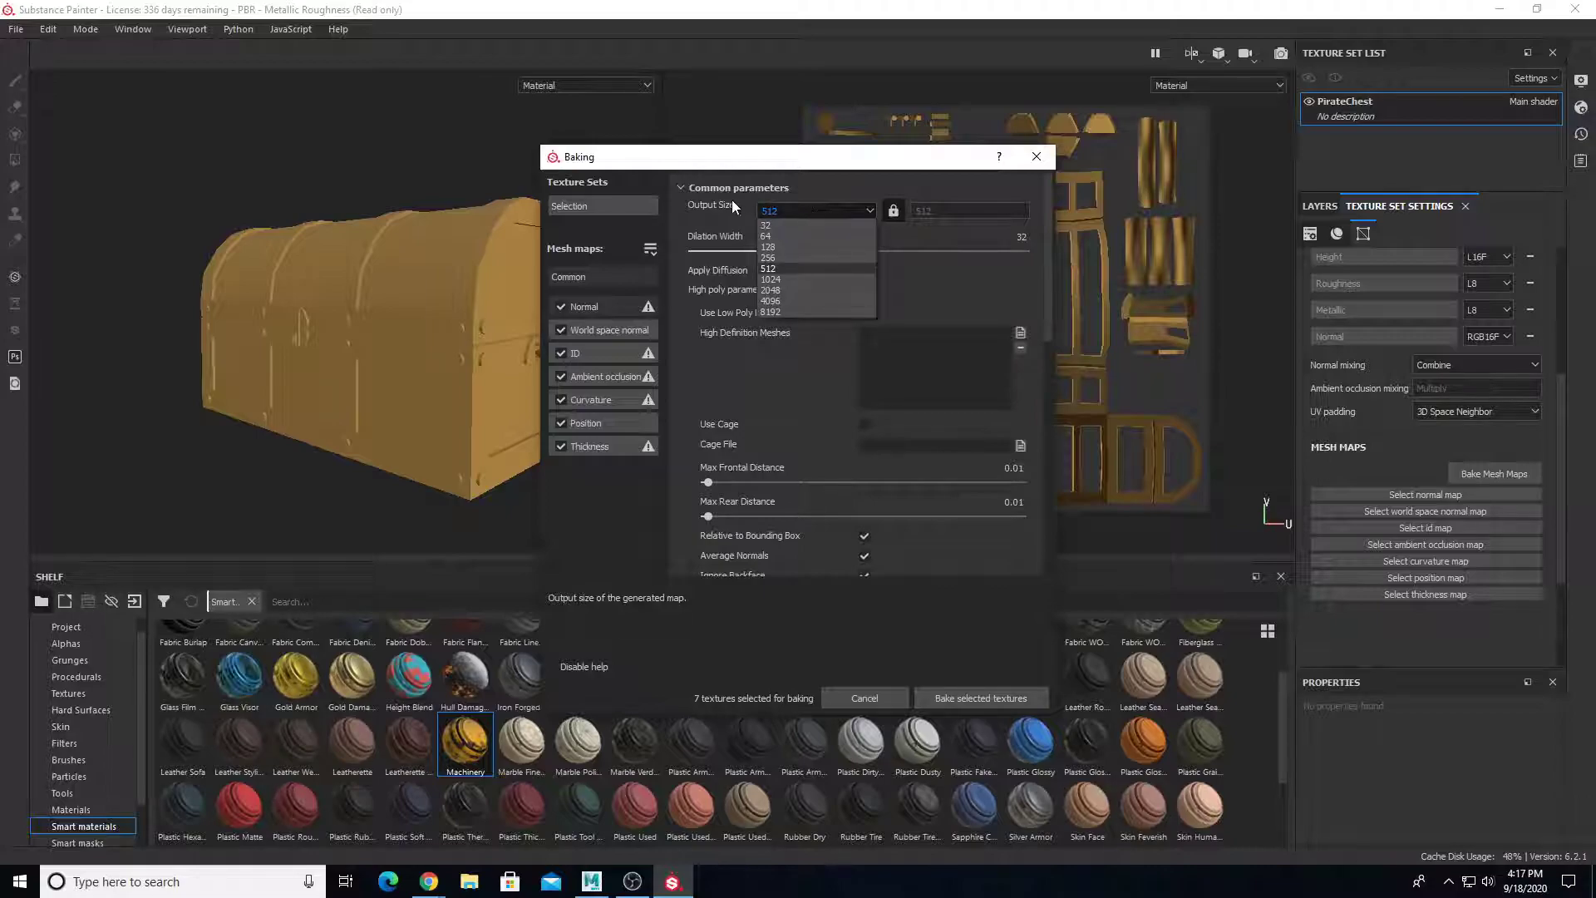
pyautogui.click(771, 280)
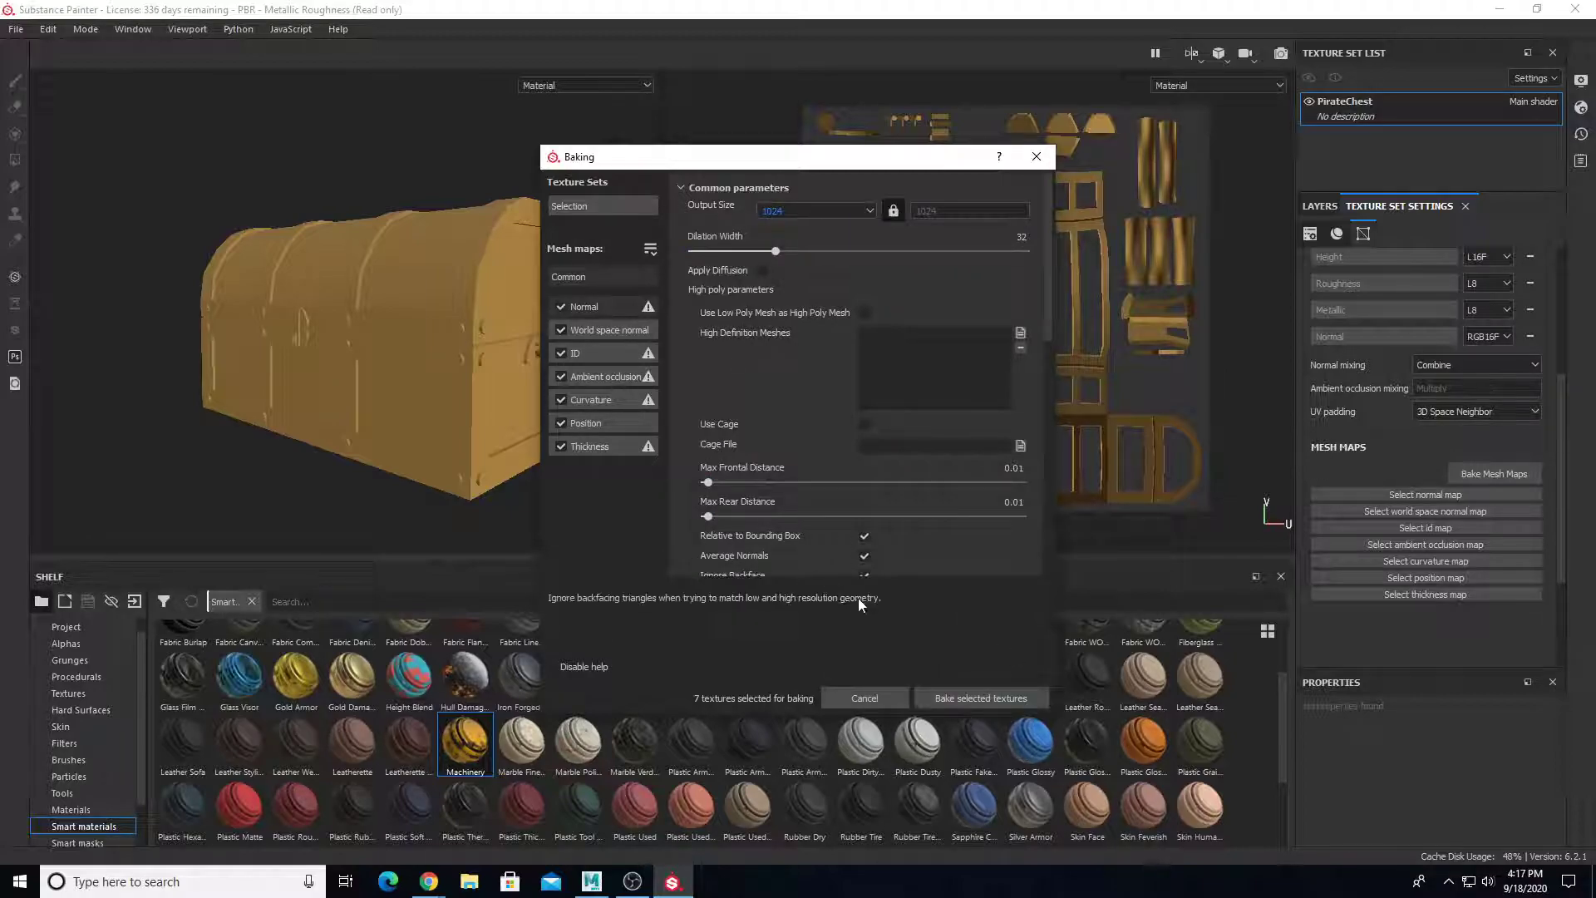
pyautogui.click(965, 698)
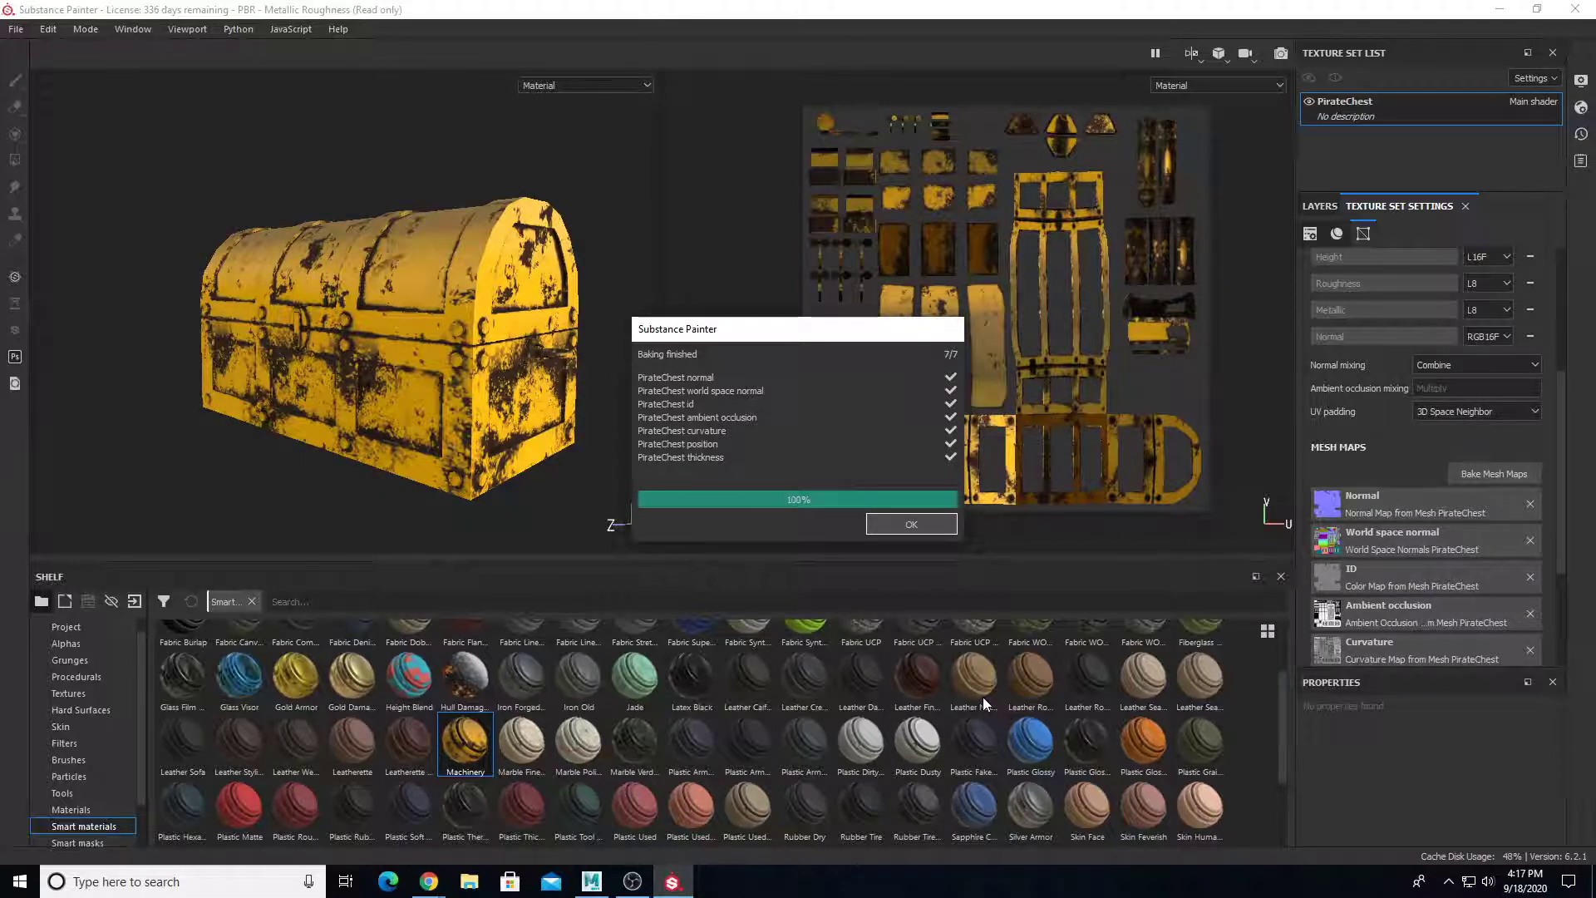
pyautogui.click(945, 526)
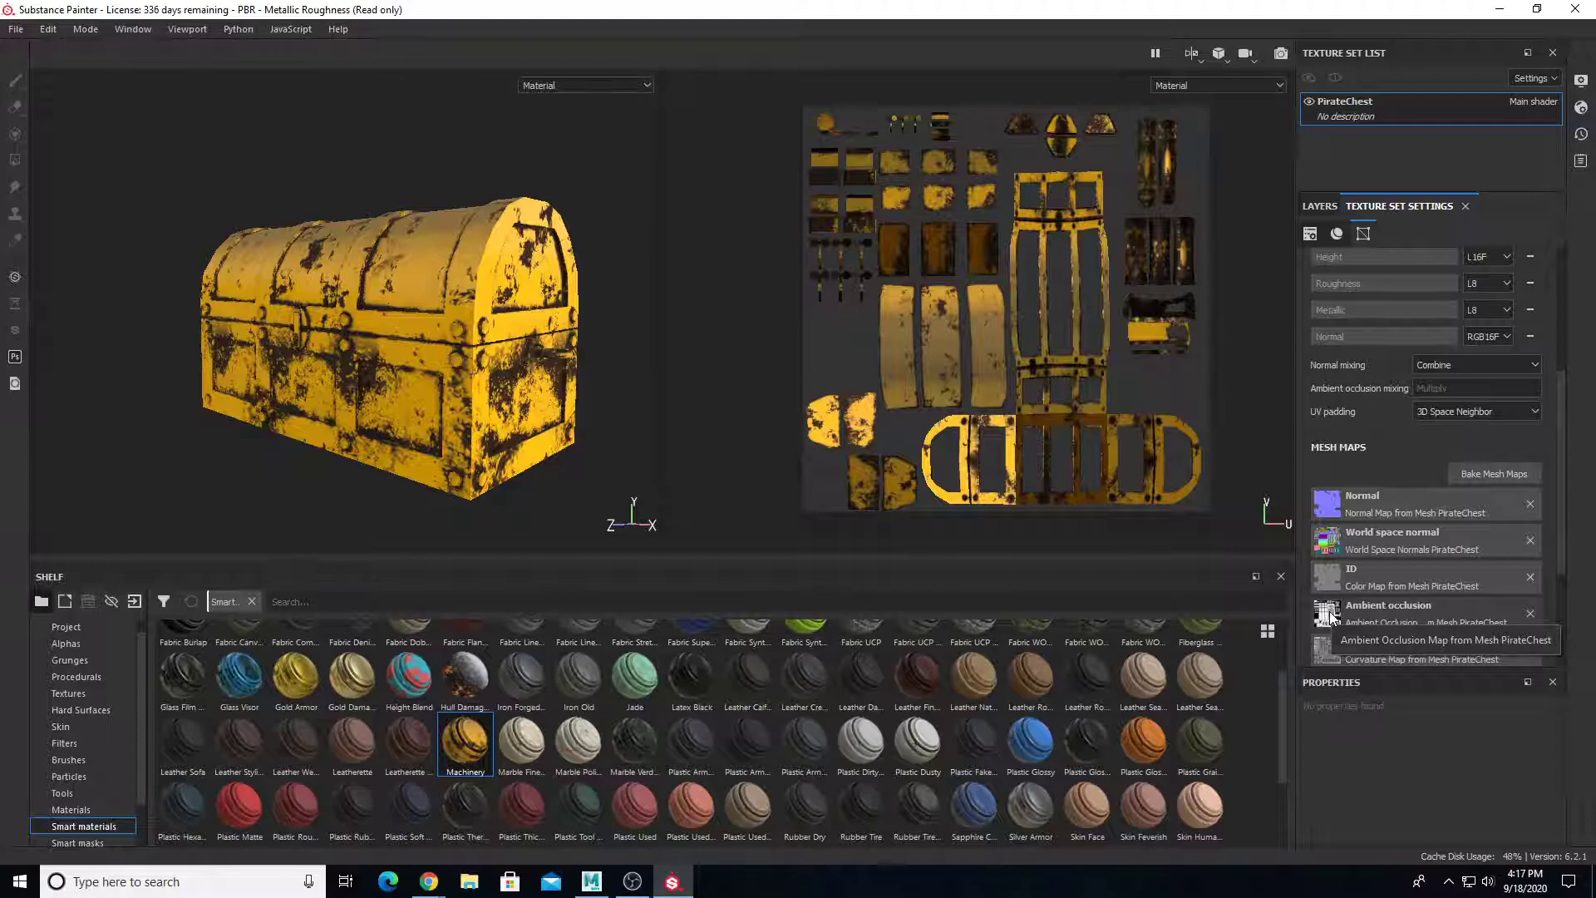
# Review the baked mesh maps and compare the chest with the Machinery layer hidden and shown
pyautogui.scroll(-1, 1368, 635)
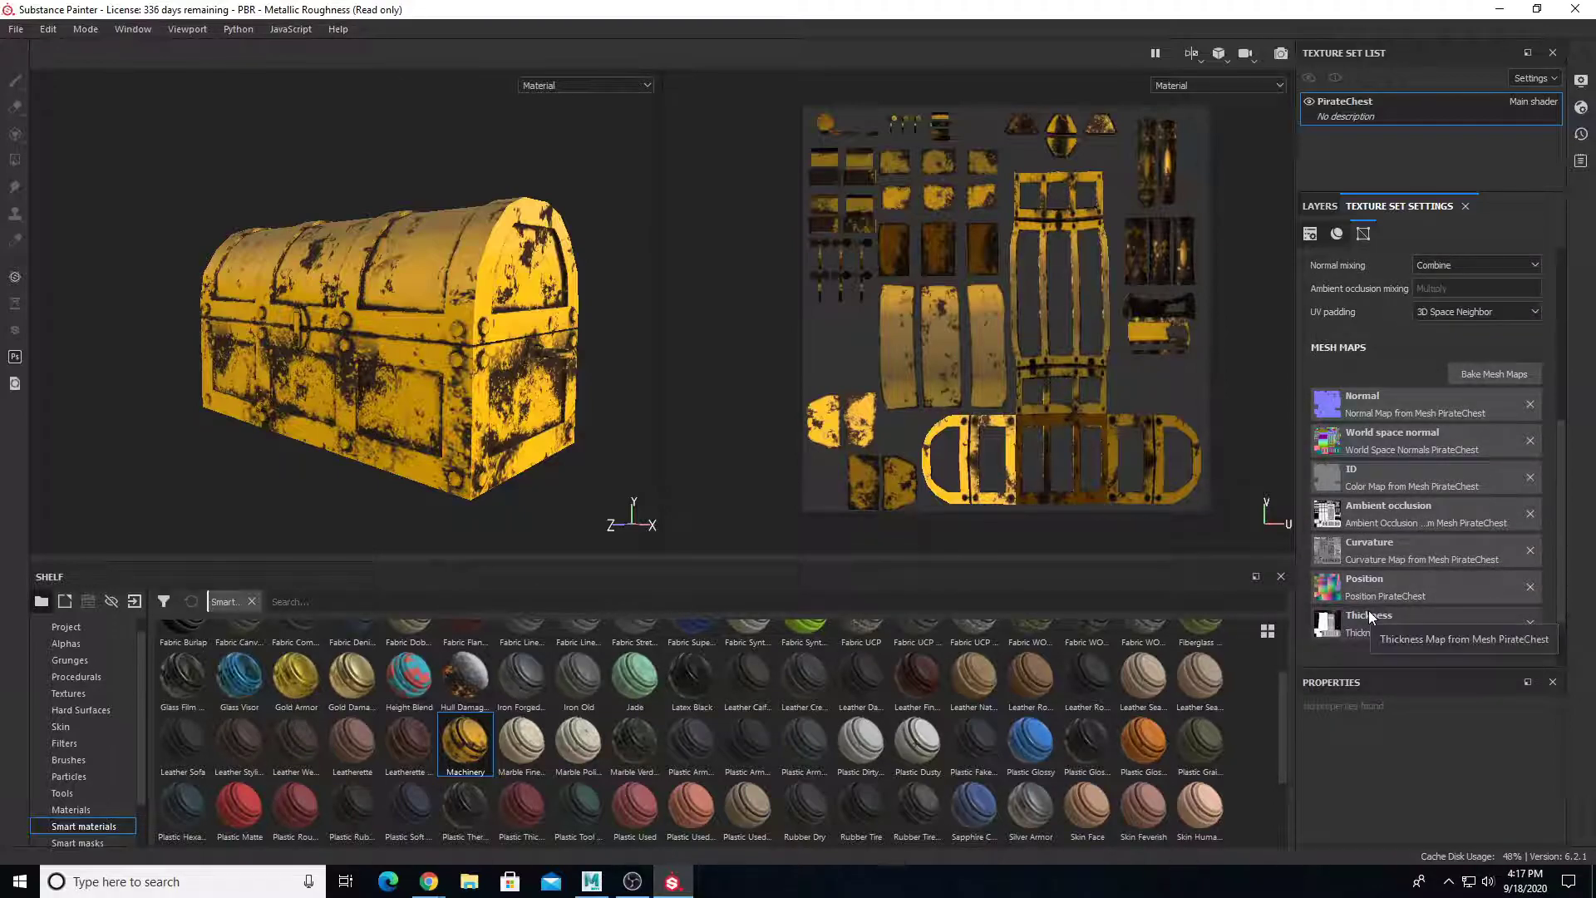
pyautogui.click(1321, 207)
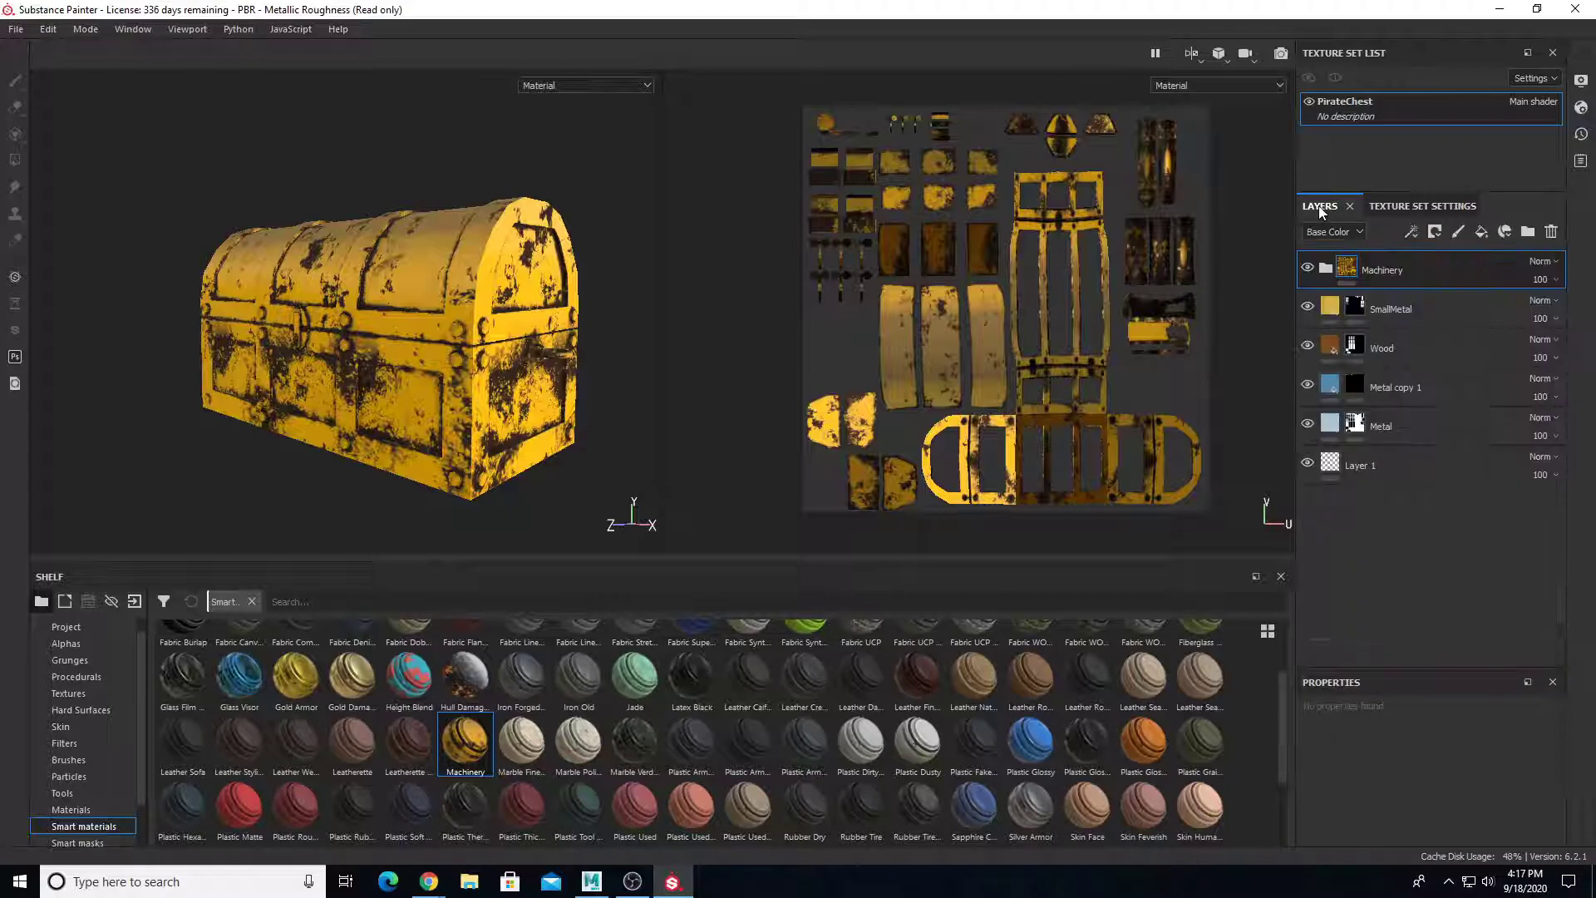
pyautogui.click(1309, 268)
pyautogui.click(1308, 269)
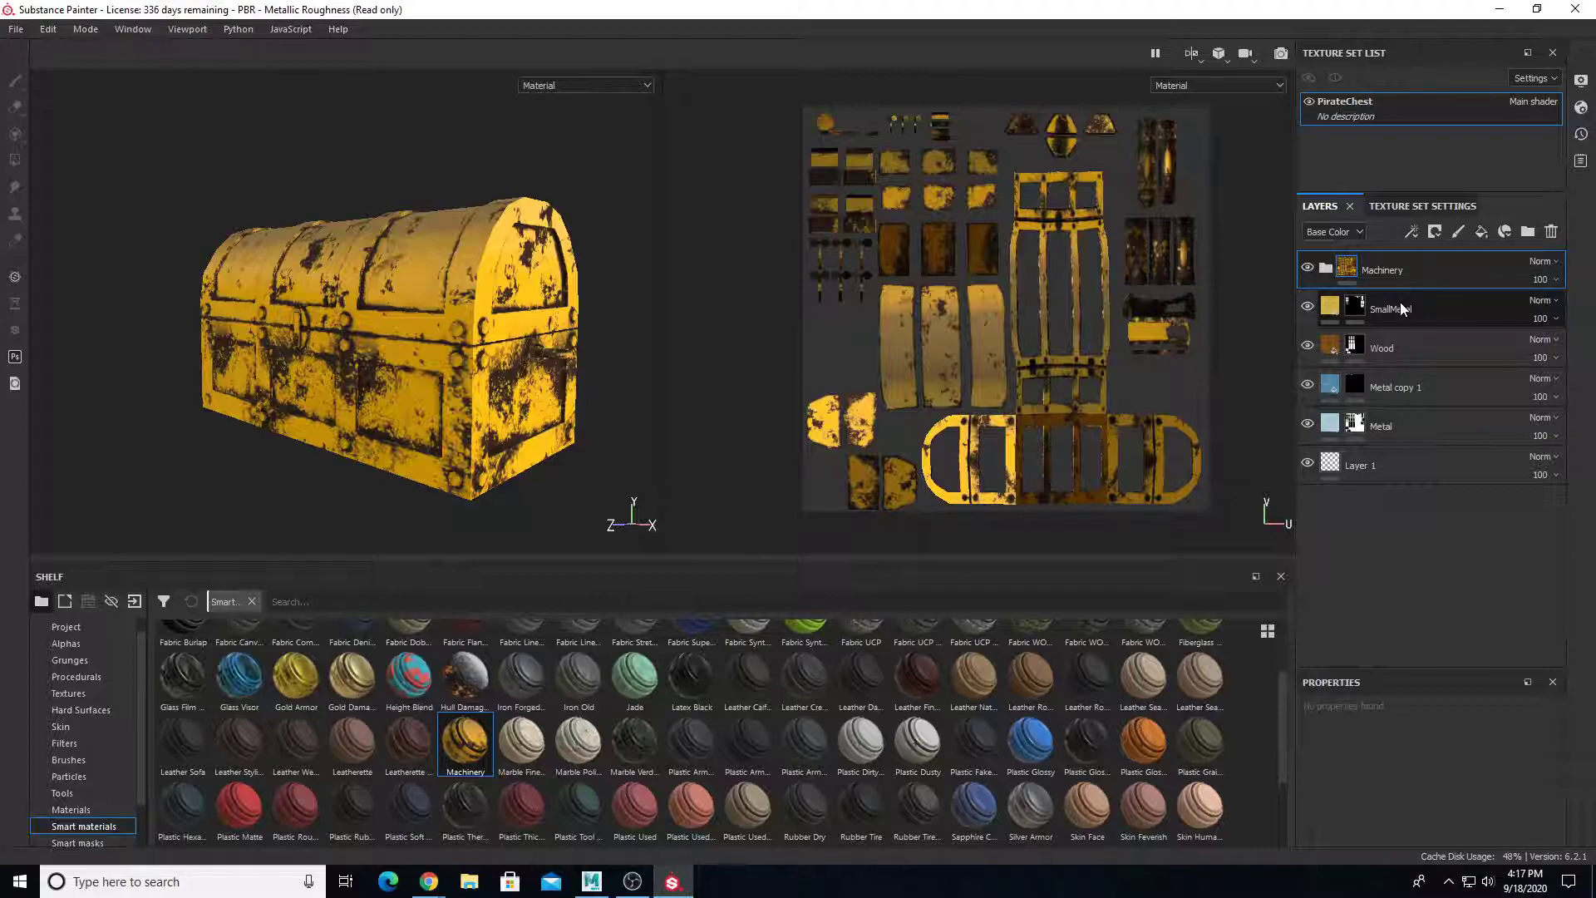
# Examine the Machinery material's wear on the chest from several angles and distances
pyautogui.scroll(3, 405, 382)
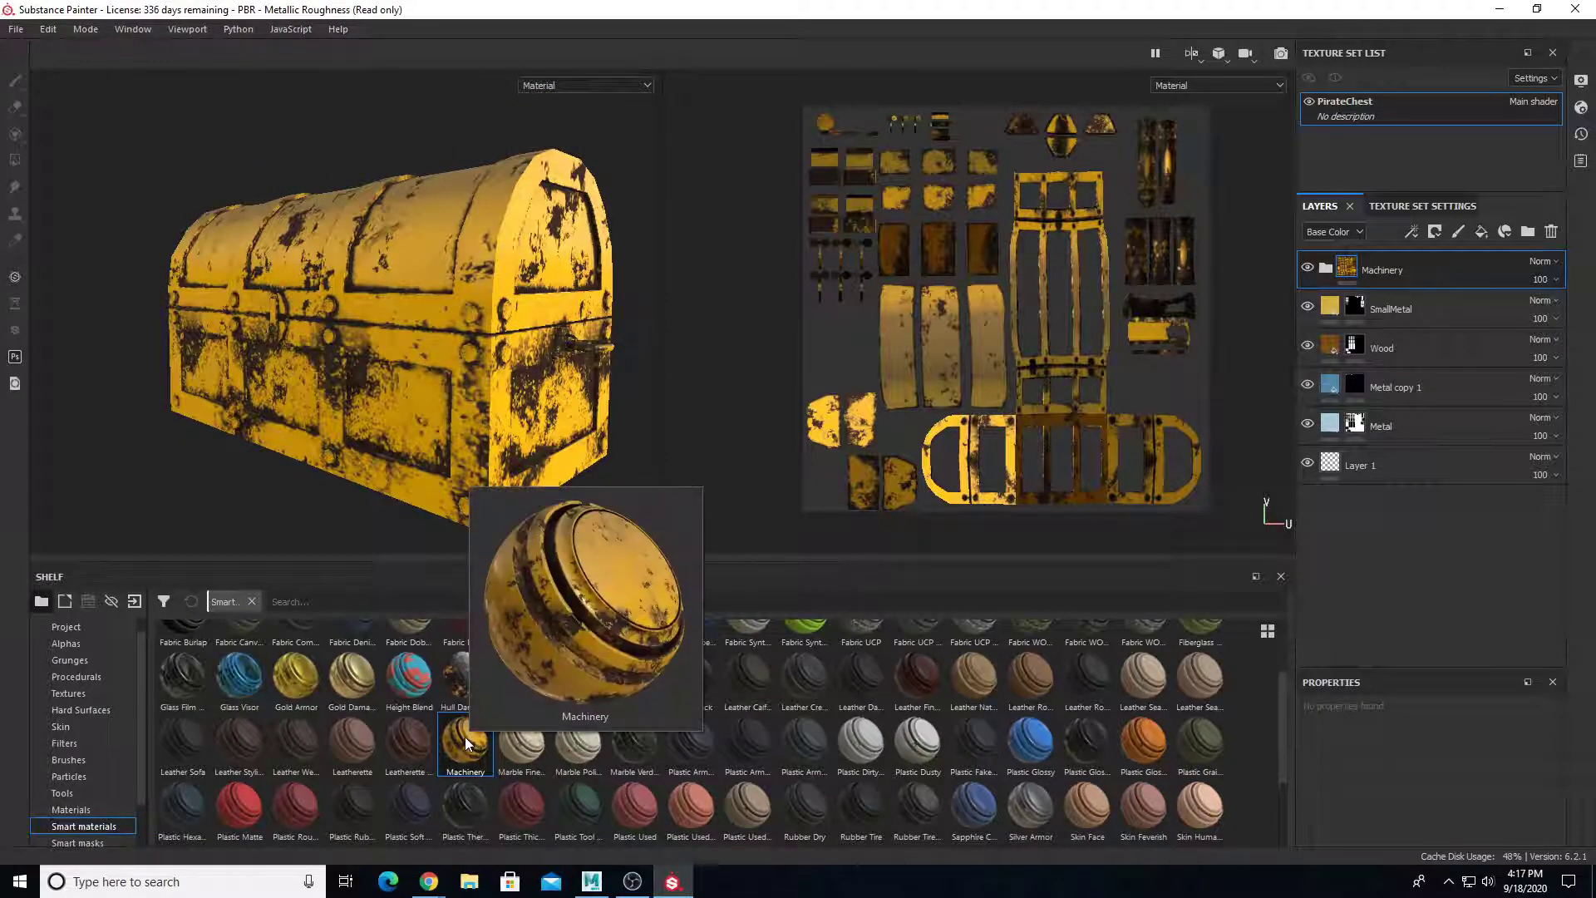
pyautogui.scroll(3, 411, 376)
pyautogui.keyDown('alt'); pyautogui.moveTo(411, 377); pyautogui.dragTo(355, 377); pyautogui.keyUp('alt')
pyautogui.scroll(-3, 424, 408)
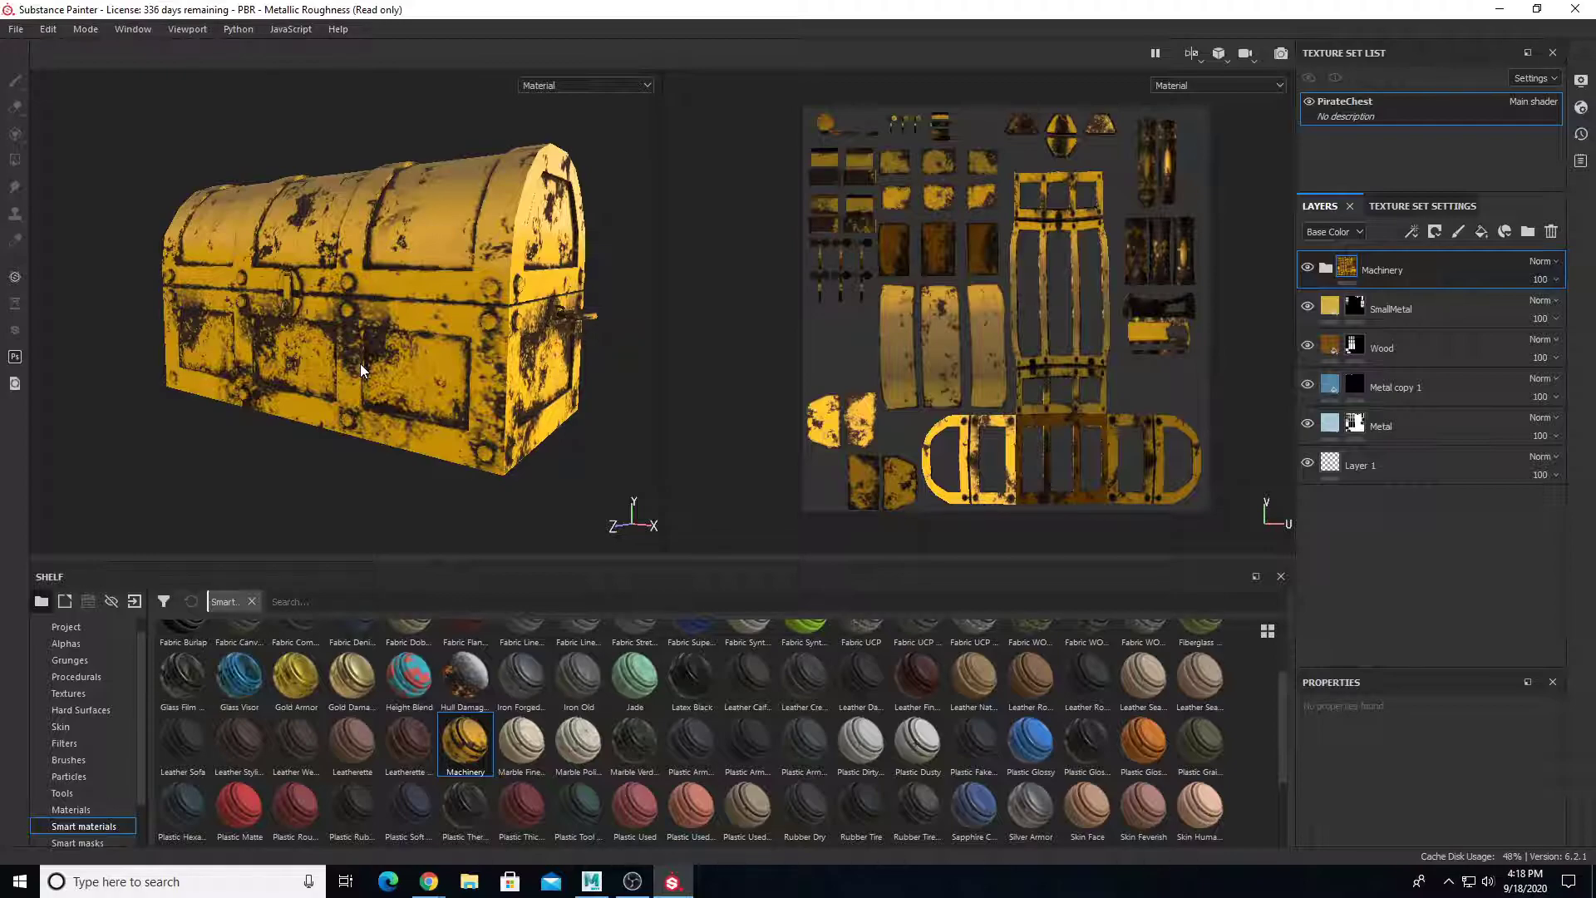
pyautogui.keyDown('alt'); pyautogui.moveTo(455, 347); pyautogui.dragTo(505, 354, button='right'); pyautogui.keyUp('alt')
pyautogui.keyDown('alt'); pyautogui.moveTo(506, 354); pyautogui.dragTo(492, 281); pyautogui.keyUp('alt')
pyautogui.keyDown('alt'); pyautogui.moveTo(492, 281); pyautogui.dragTo(416, 293, button='right'); pyautogui.keyUp('alt')
pyautogui.moveTo(416, 292)
pyautogui.keyDown('alt'); pyautogui.mouseDown()
pyautogui.moveTo(410, 329)
pyautogui.moveTo(303, 273)
pyautogui.moveTo(366, 271)
pyautogui.moveTo(413, 308)
pyautogui.mouseUp(); pyautogui.keyUp('alt')
pyautogui.keyDown('alt'); pyautogui.moveTo(413, 307); pyautogui.dragTo(401, 375, button='middle'); pyautogui.keyUp('alt')
pyautogui.keyDown('alt'); pyautogui.moveTo(401, 376); pyautogui.dragTo(370, 377, button='right'); pyautogui.keyUp('alt')
pyautogui.keyDown('alt'); pyautogui.moveTo(370, 378); pyautogui.dragTo(393, 328); pyautogui.keyUp('alt')
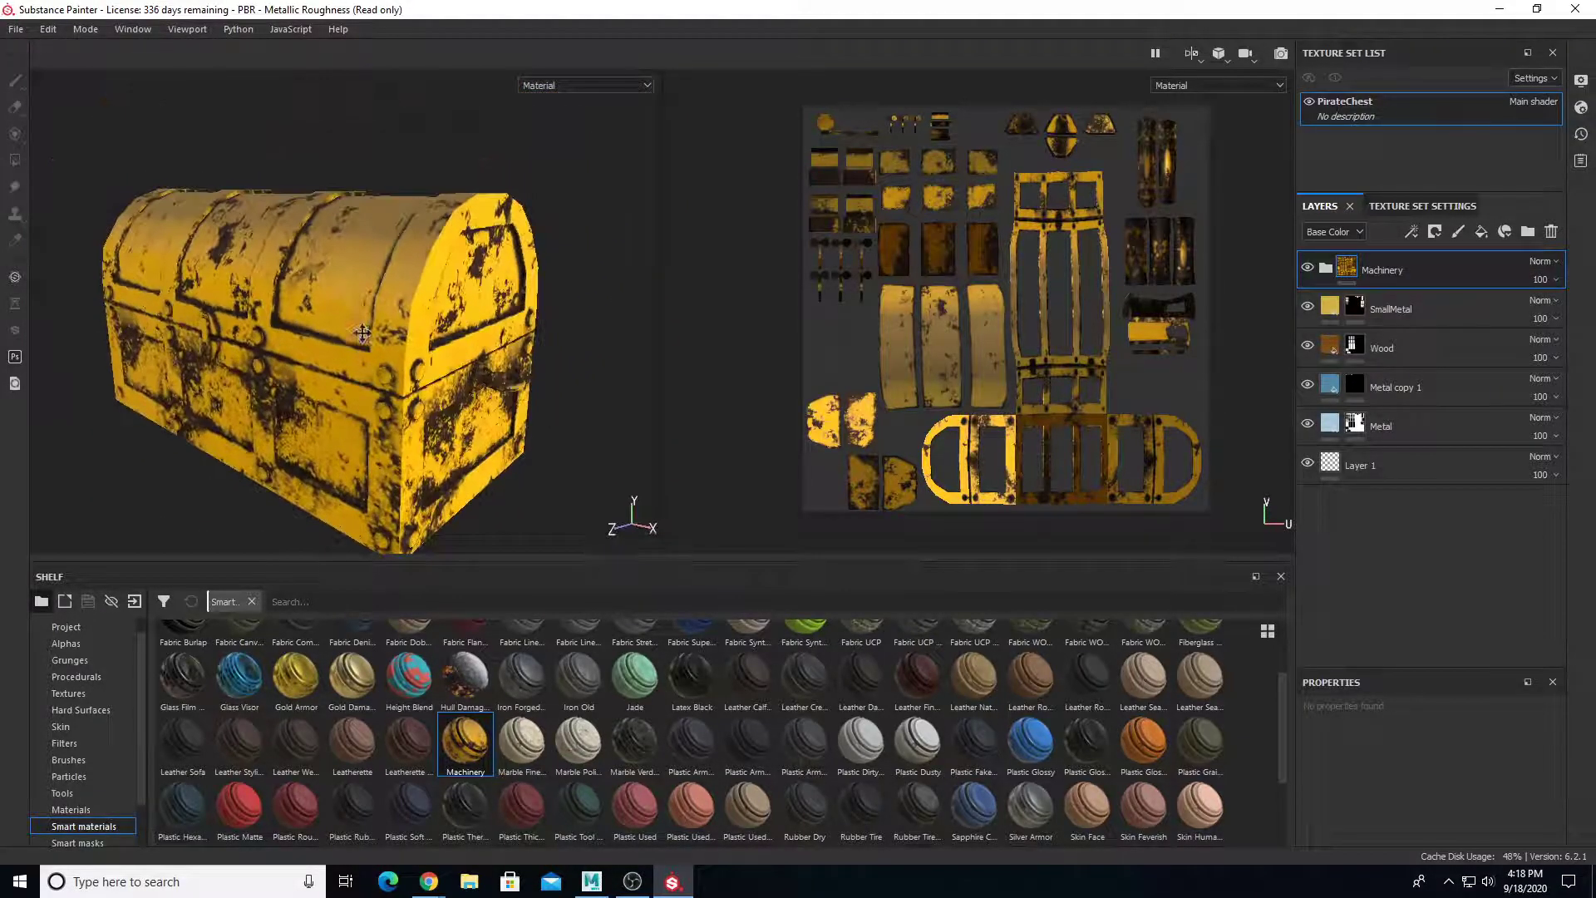
pyautogui.keyDown('alt'); pyautogui.moveTo(392, 328); pyautogui.dragTo(426, 277, button='middle'); pyautogui.keyUp('alt')
# Expand the Machinery group and compare the chest with its Metal Base layer hidden and shown
pyautogui.click(1327, 269)
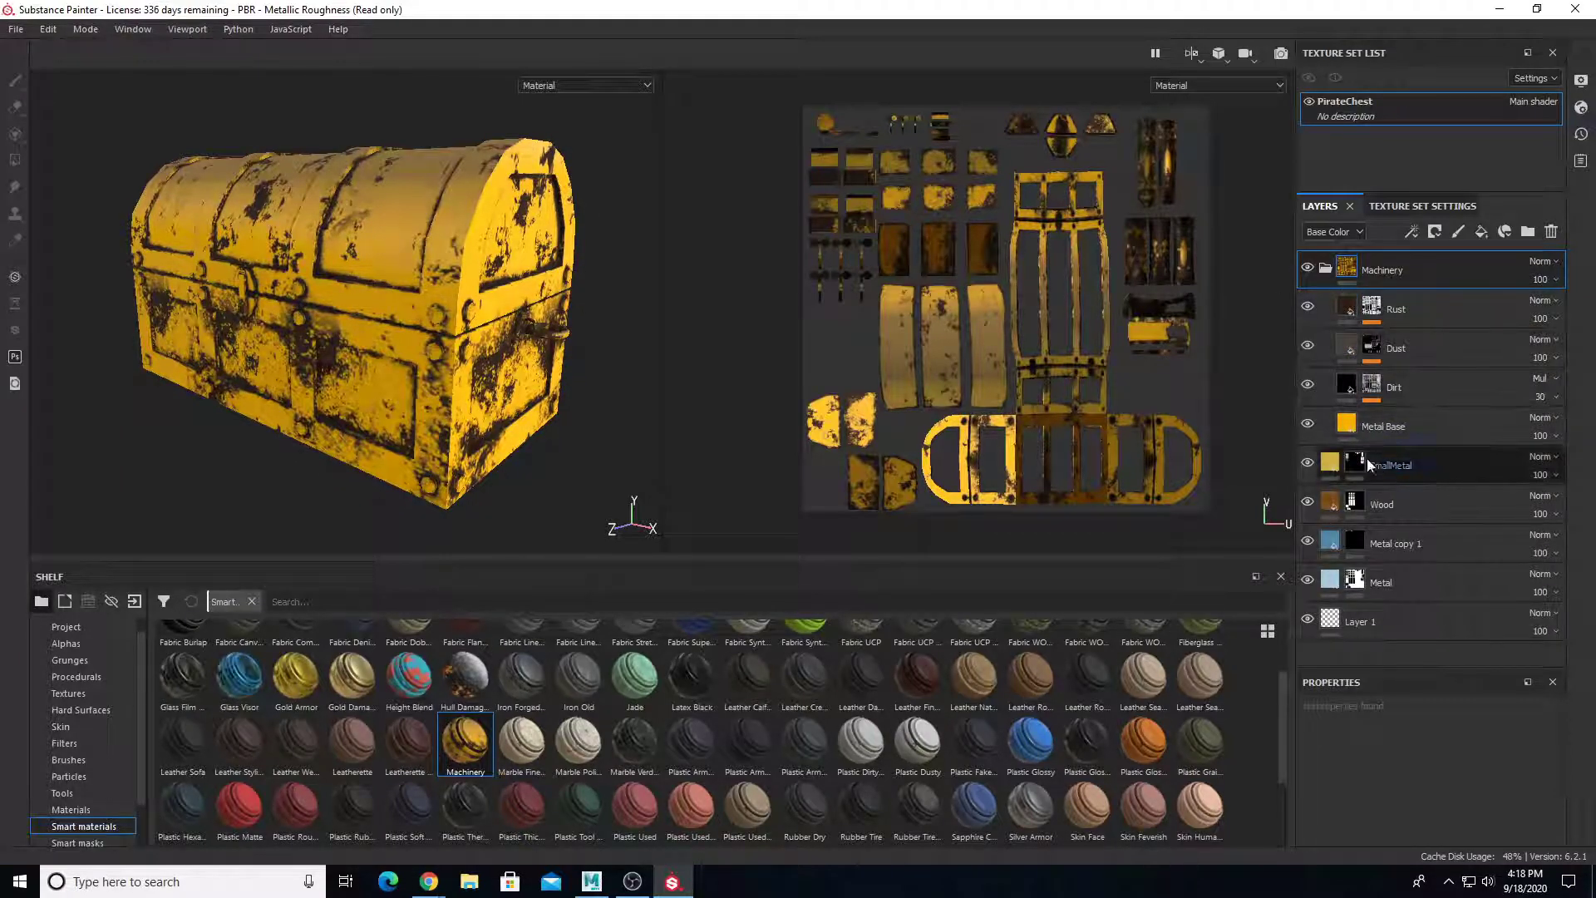
pyautogui.click(1307, 425)
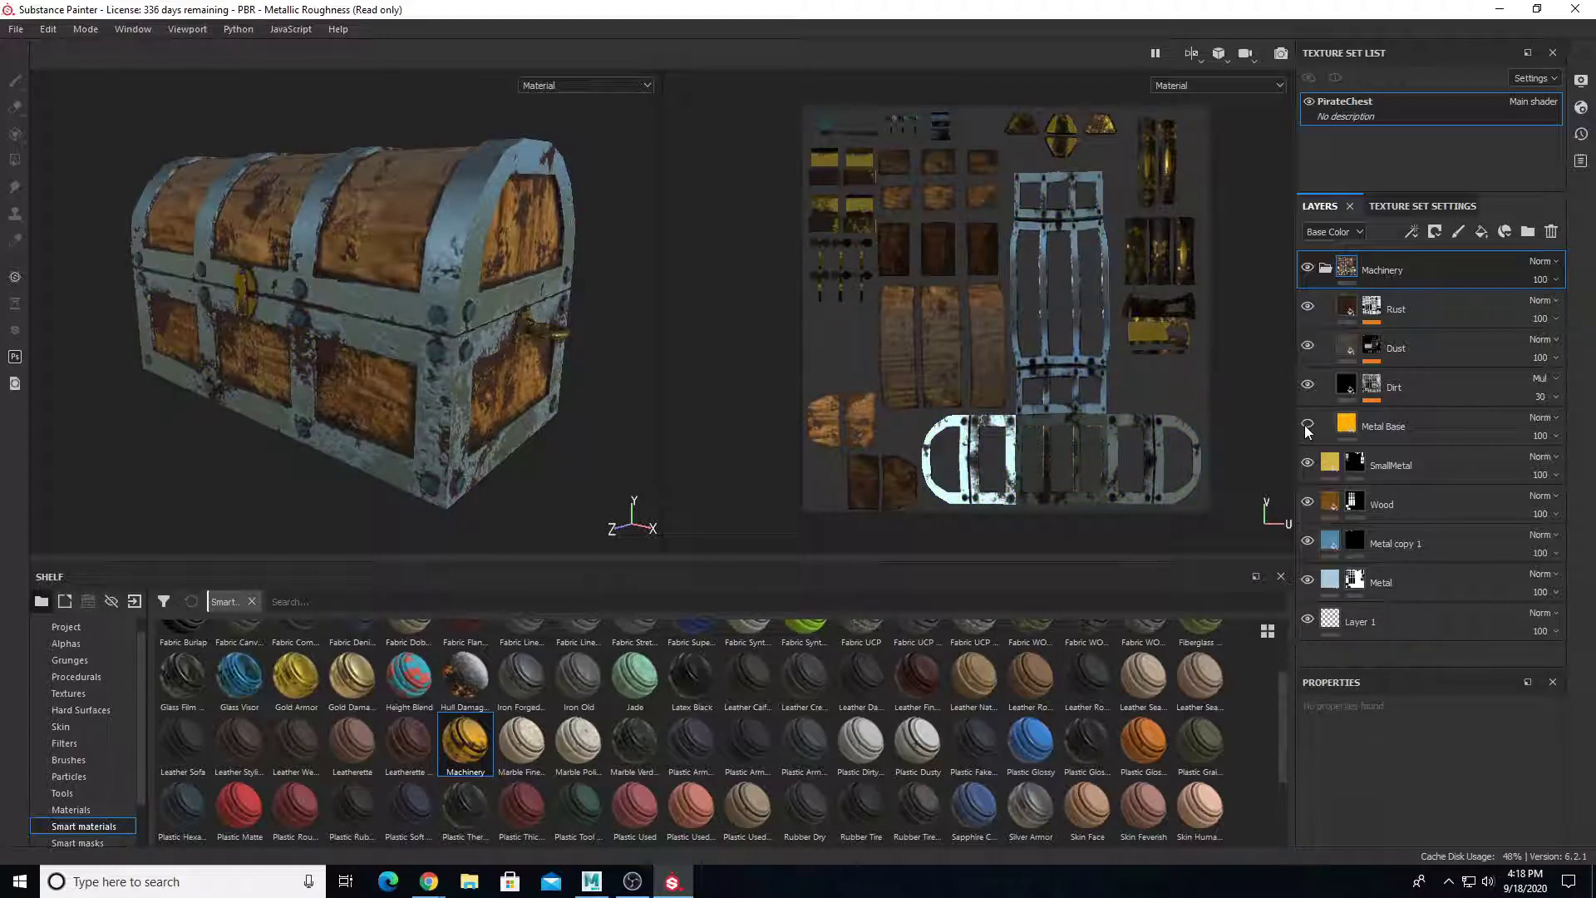
pyautogui.click(1307, 424)
pyautogui.click(1307, 425)
pyautogui.scroll(5, 170, 362)
pyautogui.keyDown('alt'); pyautogui.moveTo(217, 380); pyautogui.dragTo(256, 426); pyautogui.keyUp('alt')
pyautogui.scroll(-5, 250, 339)
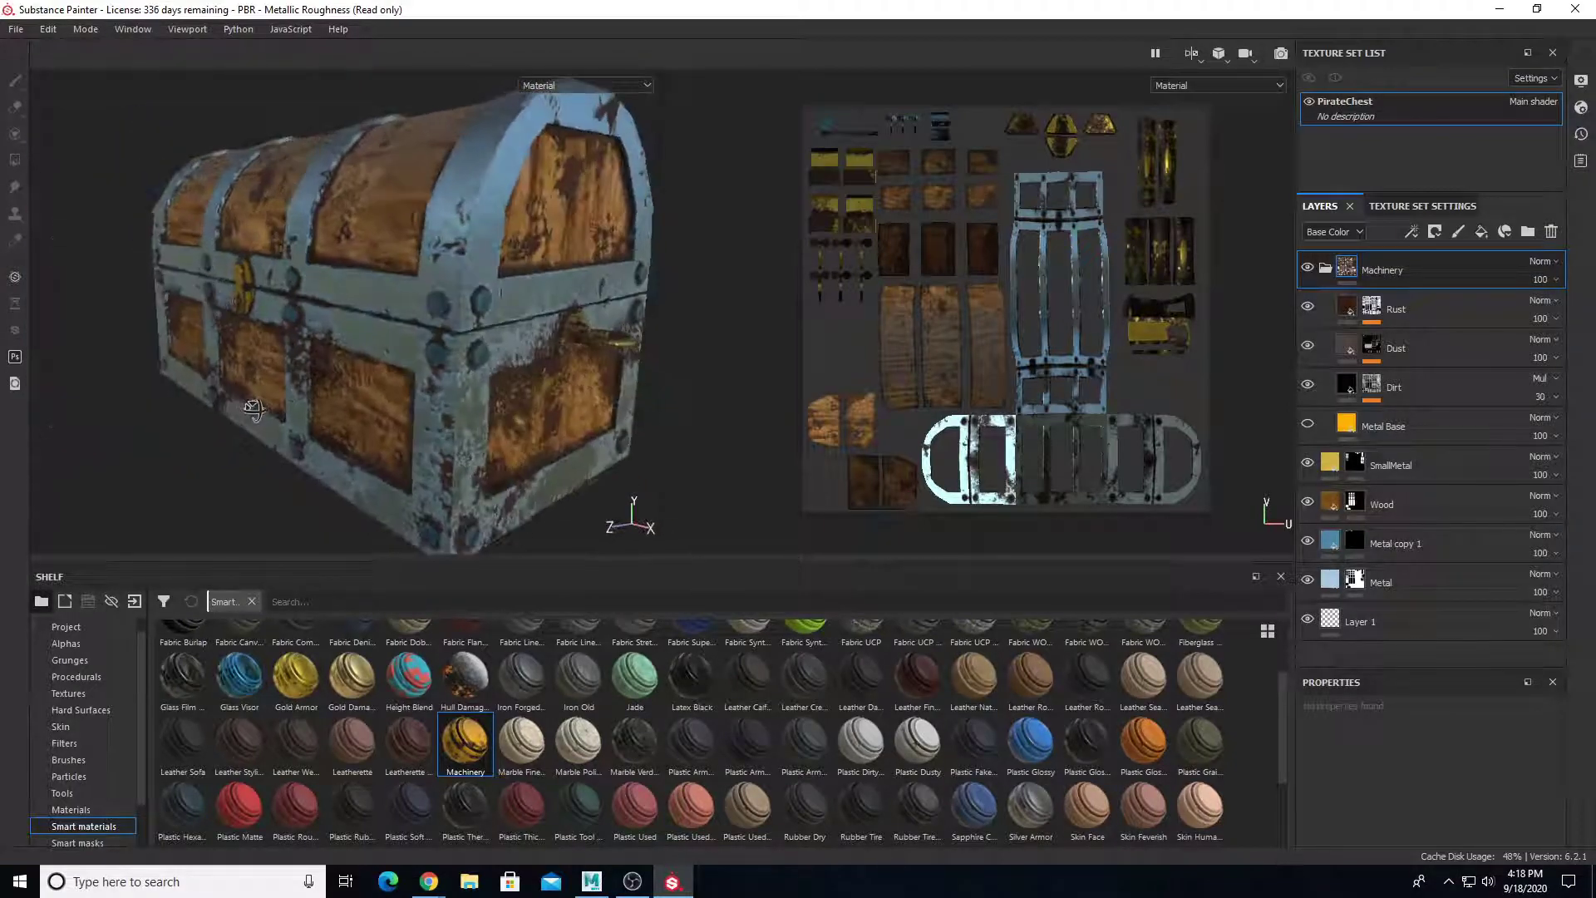
pyautogui.click(1307, 424)
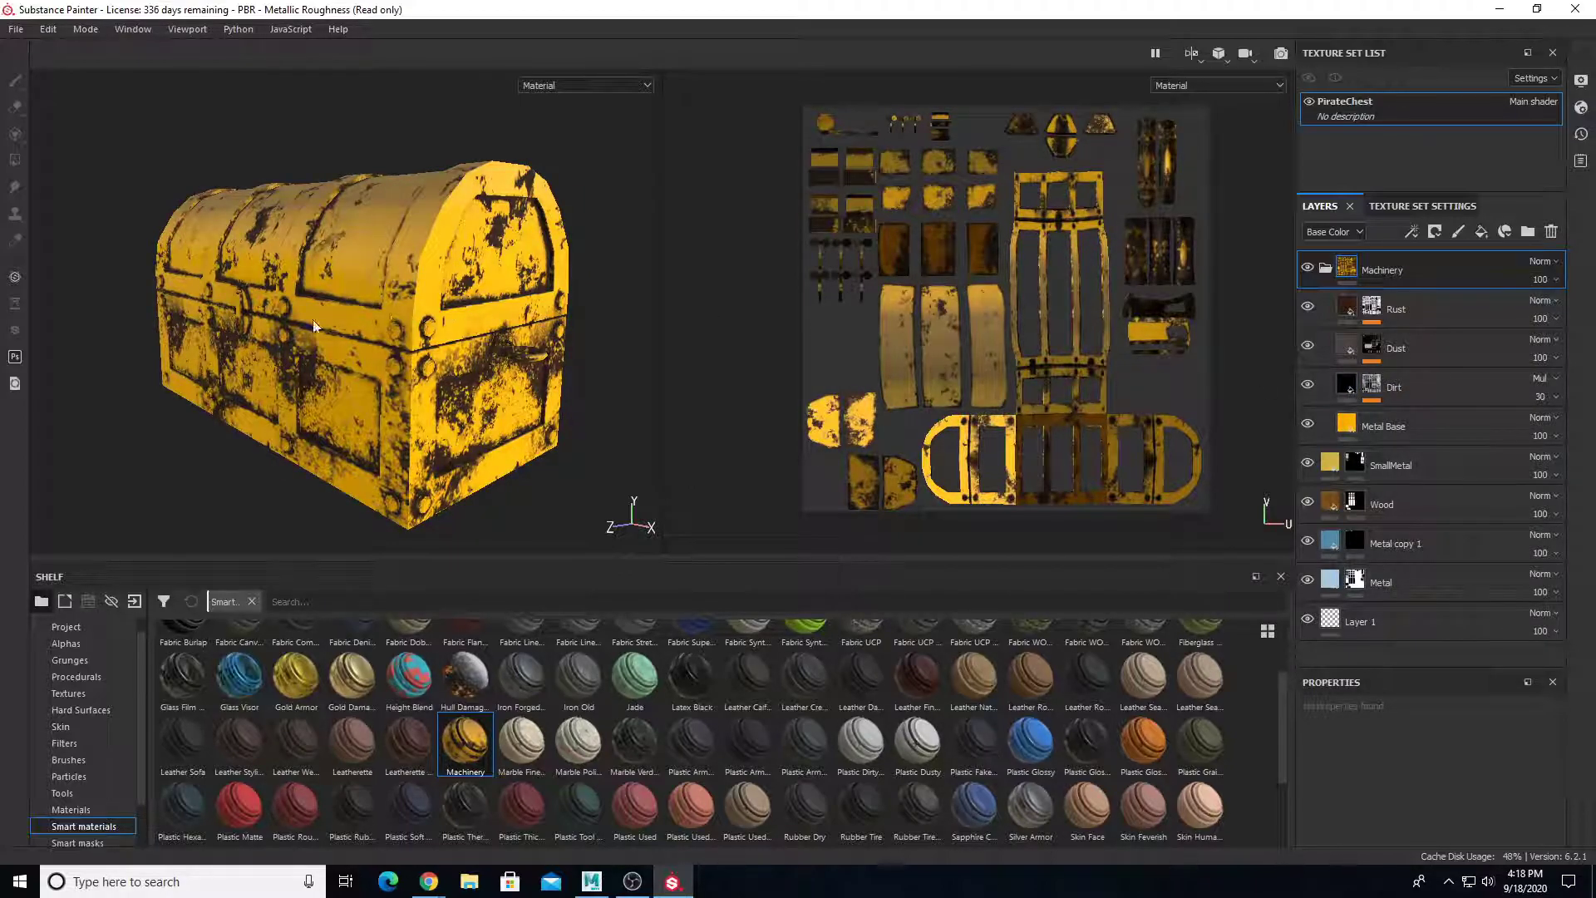
# Hide the Dust, Rust and Dirt layers inside the Machinery group
pyautogui.keyDown('alt'); pyautogui.moveTo(356, 324); pyautogui.dragTo(299, 367); pyautogui.keyUp('alt')
pyautogui.scroll(4, 301, 368)
pyautogui.keyDown('alt'); pyautogui.moveTo(321, 374); pyautogui.dragTo(292, 416, button='middle'); pyautogui.keyUp('alt')
pyautogui.keyDown('alt'); pyautogui.moveTo(292, 417); pyautogui.dragTo(345, 369); pyautogui.keyUp('alt')
pyautogui.click(1308, 346)
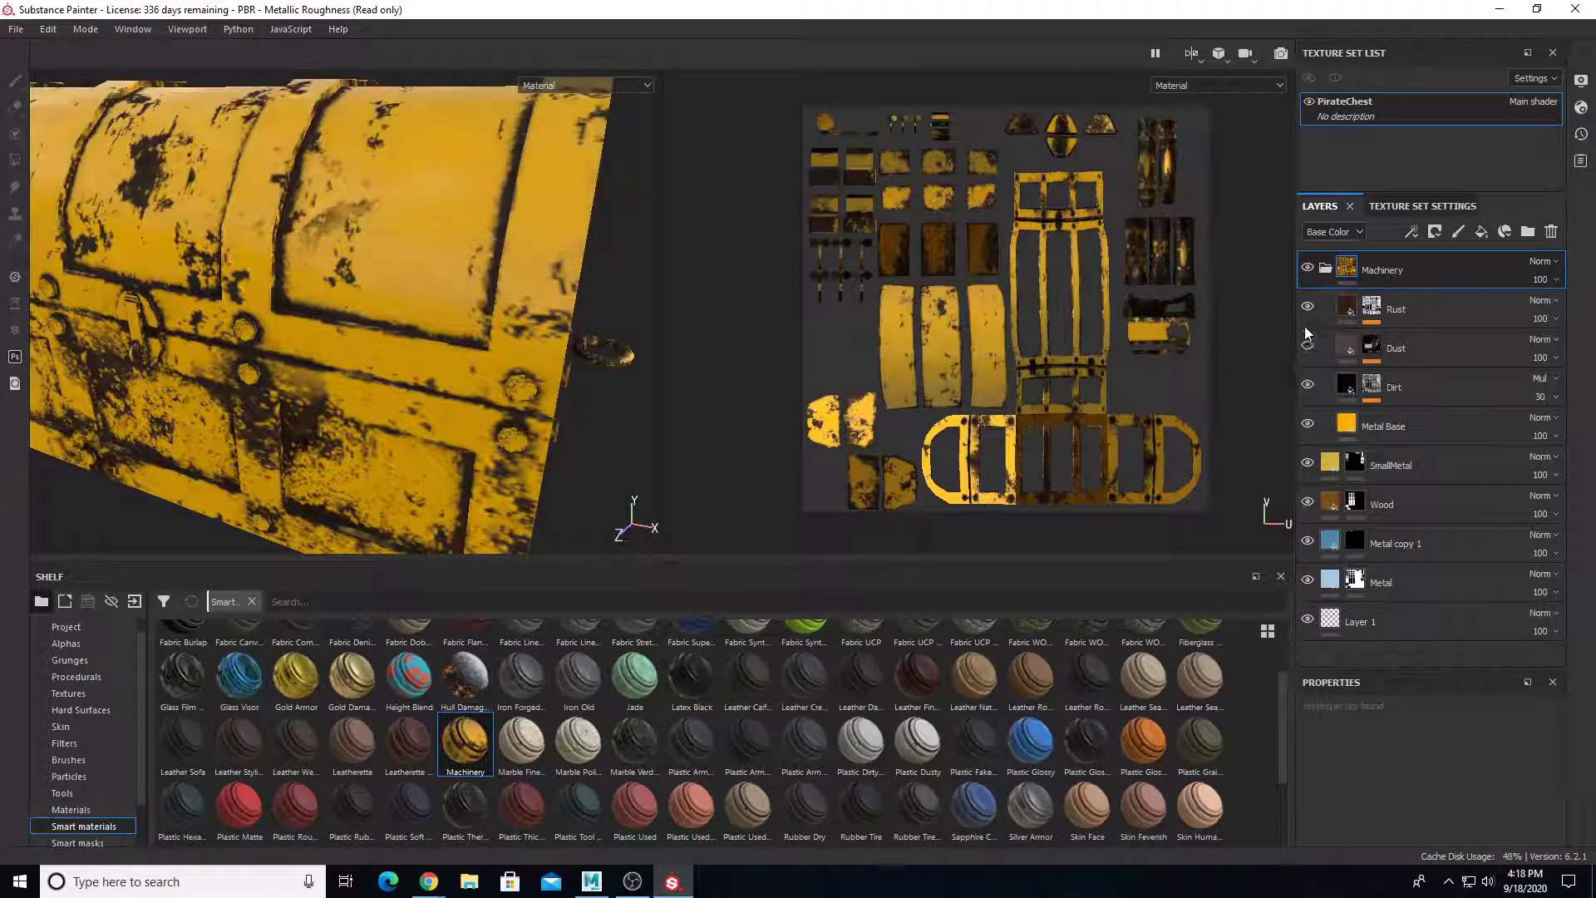
pyautogui.click(1308, 306)
pyautogui.click(1308, 385)
pyautogui.click(1308, 385)
pyautogui.click(1308, 385)
pyautogui.scroll(1, 494, 323)
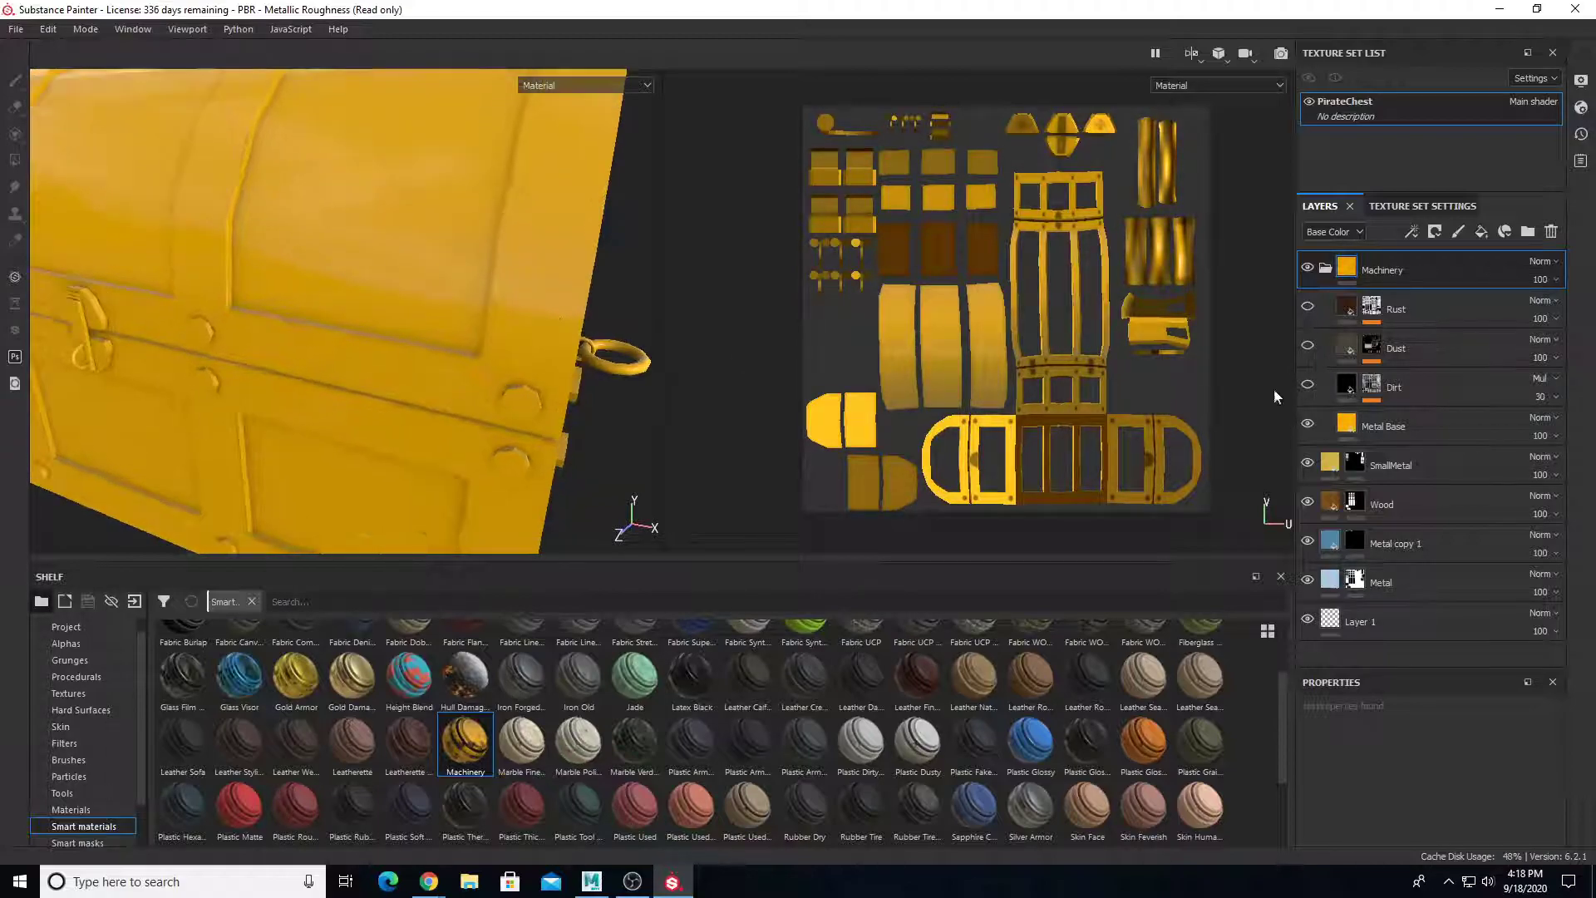
# Show the Dirt layer again, set its opacity to 100 and compare the chest with it hidden and shown
pyautogui.click(1307, 383)
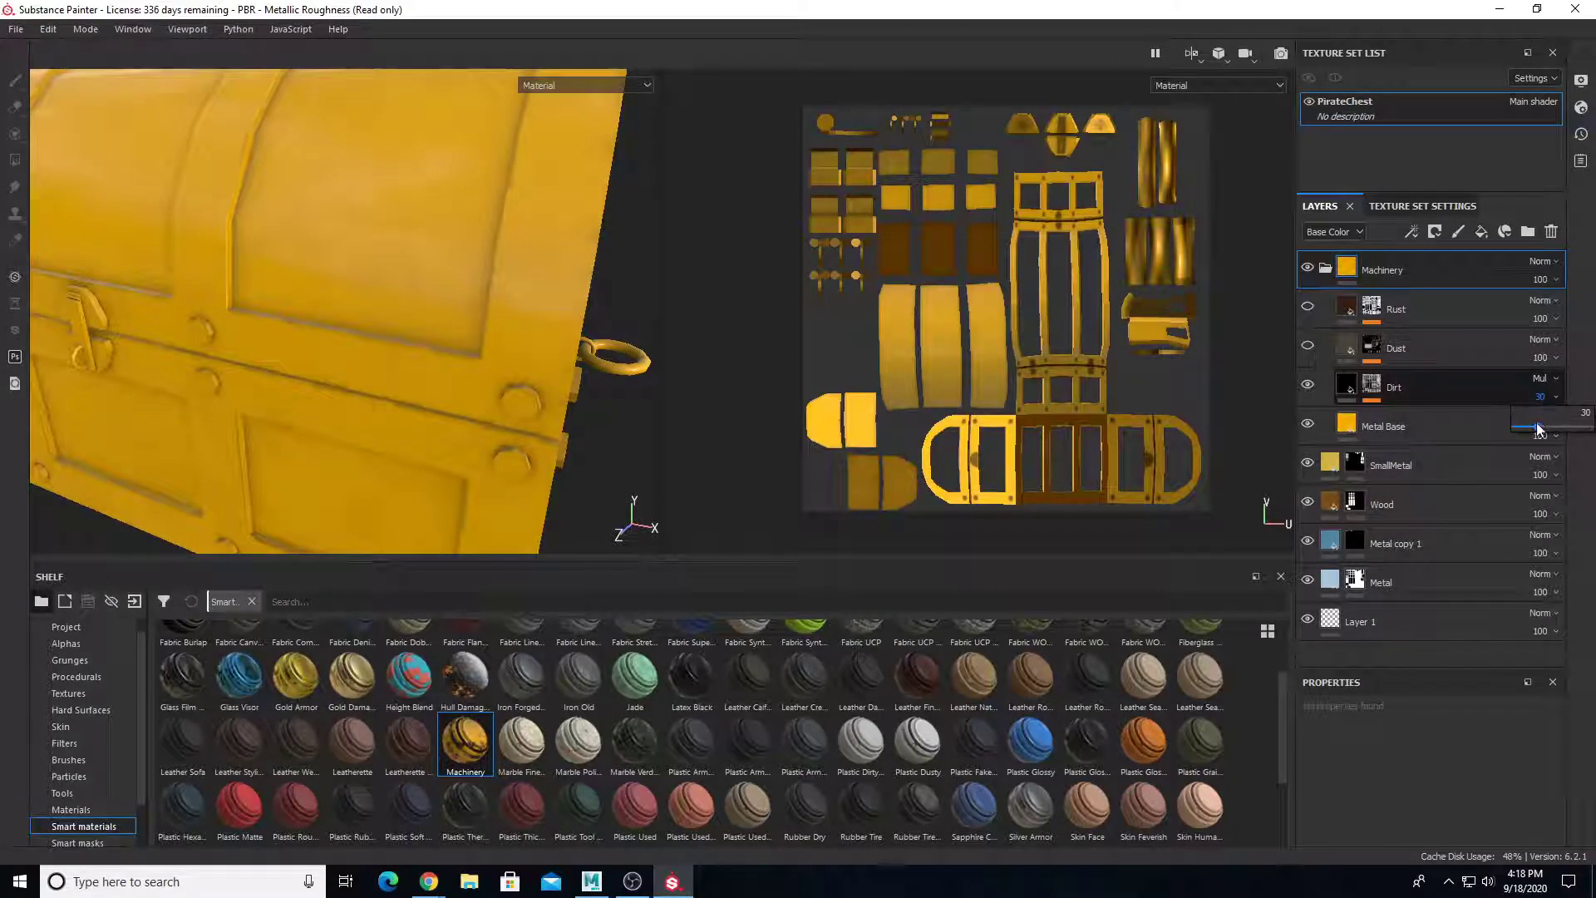
pyautogui.moveTo(1538, 429); pyautogui.dragTo(1584, 431)
pyautogui.scroll(-3, 472, 374)
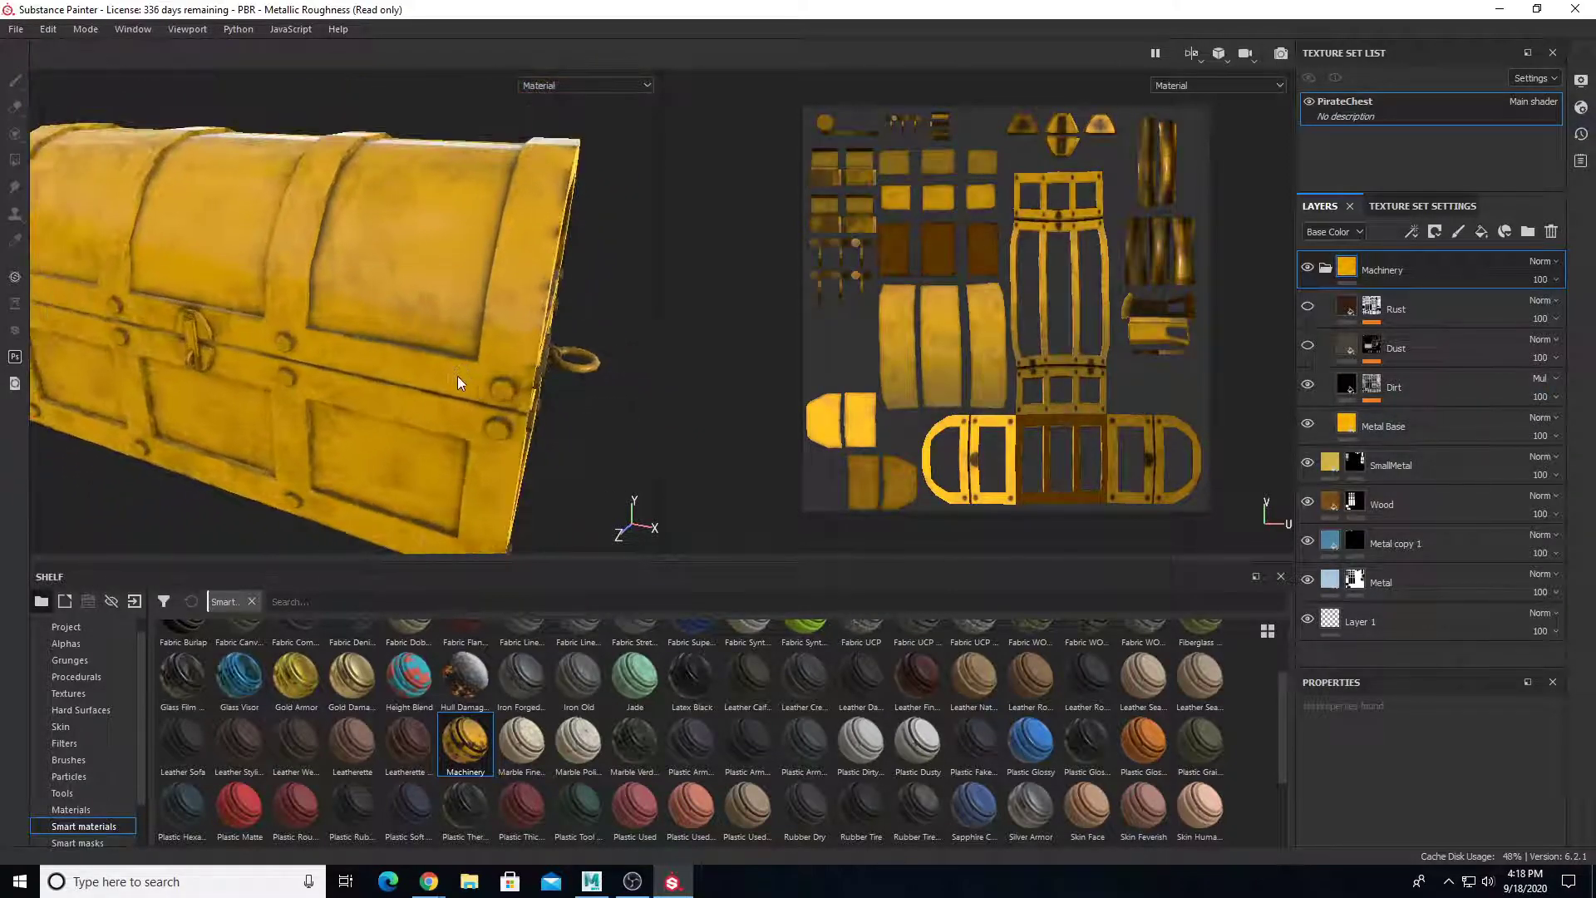
pyautogui.scroll(-3, 460, 382)
pyautogui.click(1308, 386)
pyautogui.click(1311, 386)
pyautogui.click(1305, 382)
pyautogui.click(1306, 383)
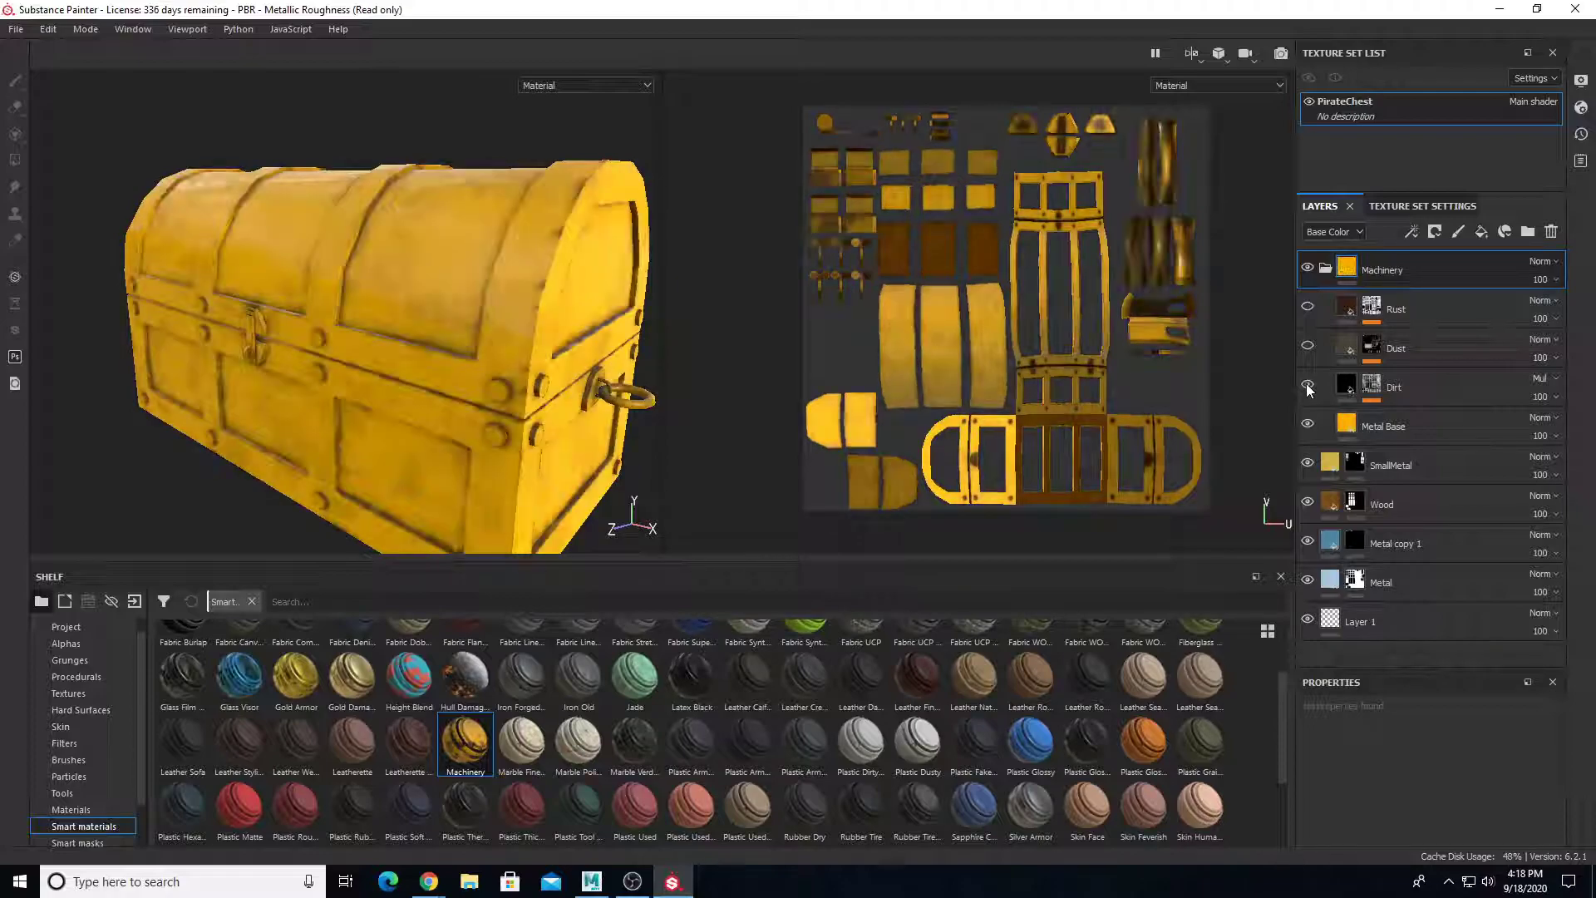
# Open the Mask Editor generator on the Dirt layer's mask, enlarge its settings area and look through the parameters
pyautogui.click(1373, 385)
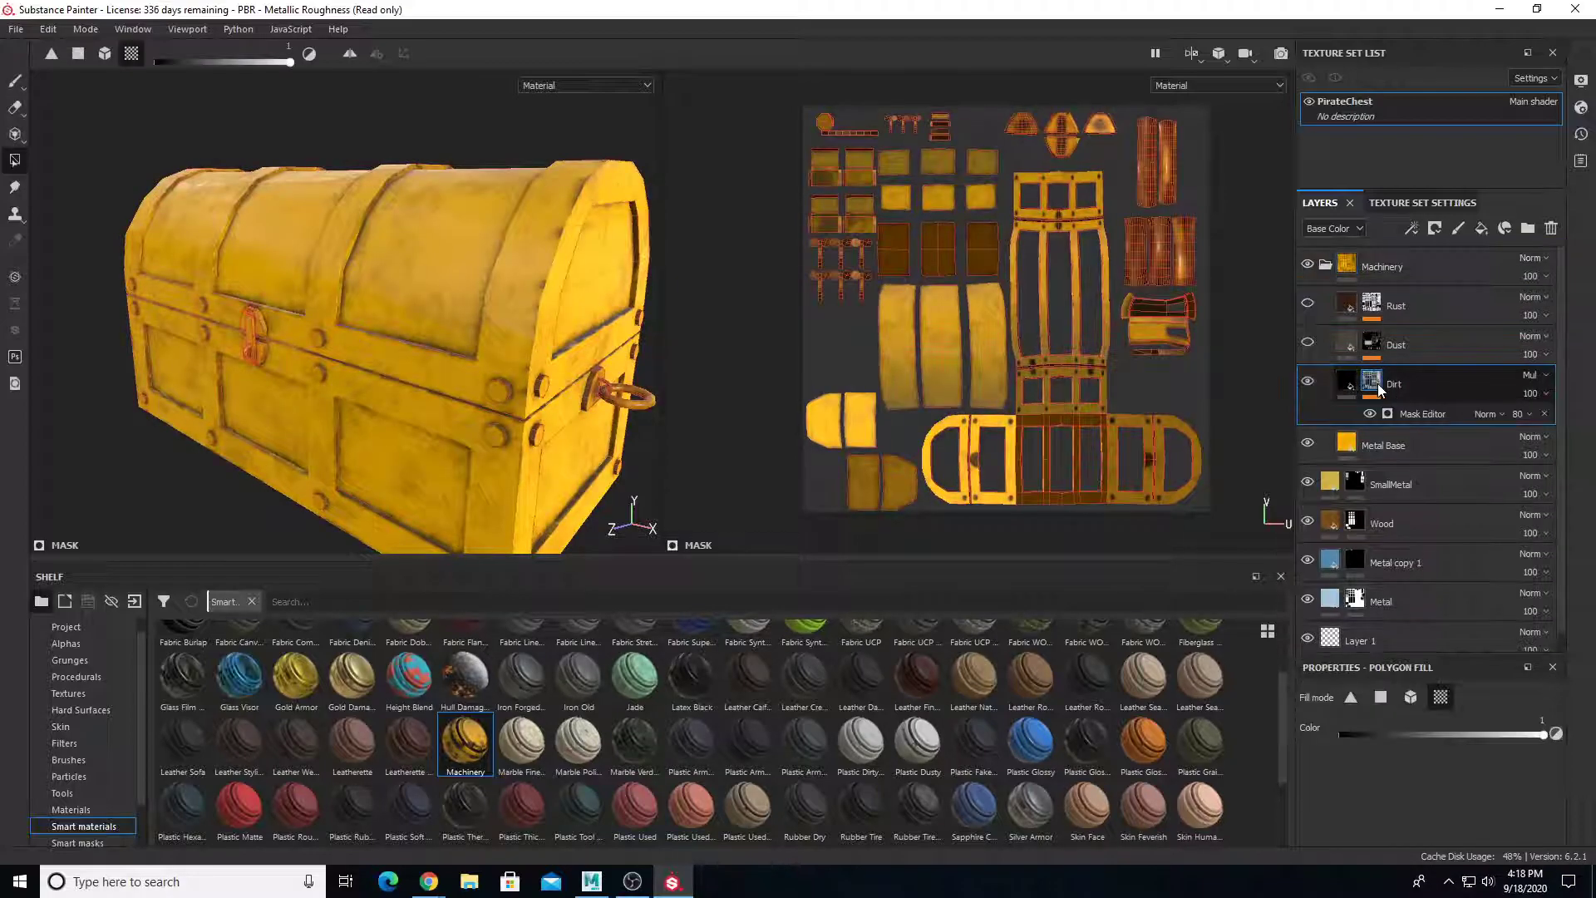
pyautogui.click(1348, 382)
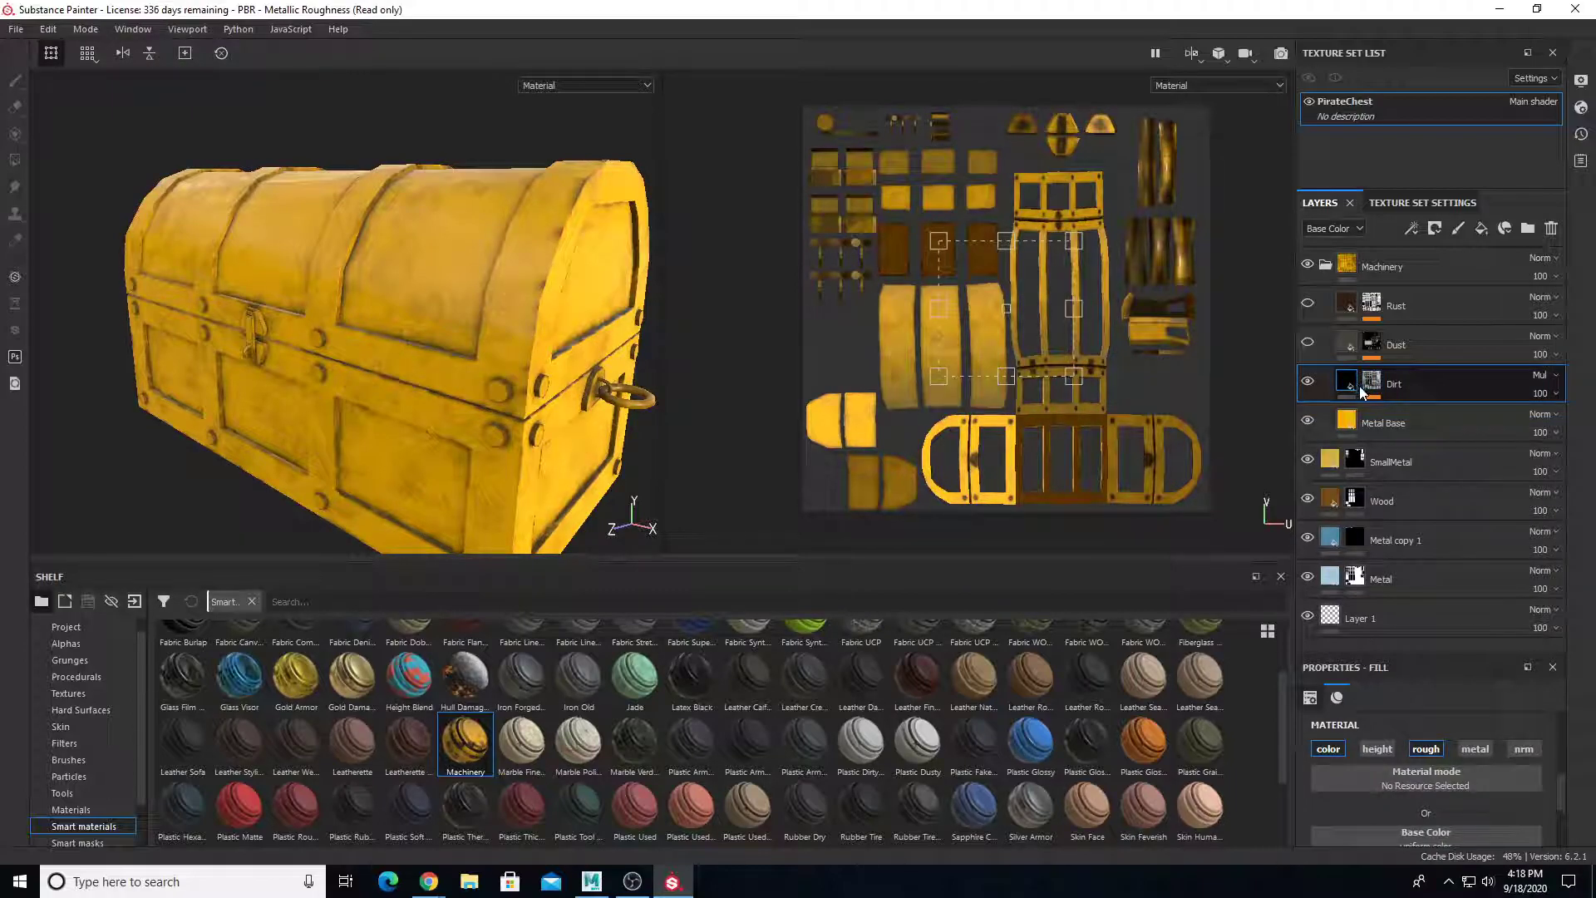
pyautogui.click(1372, 383)
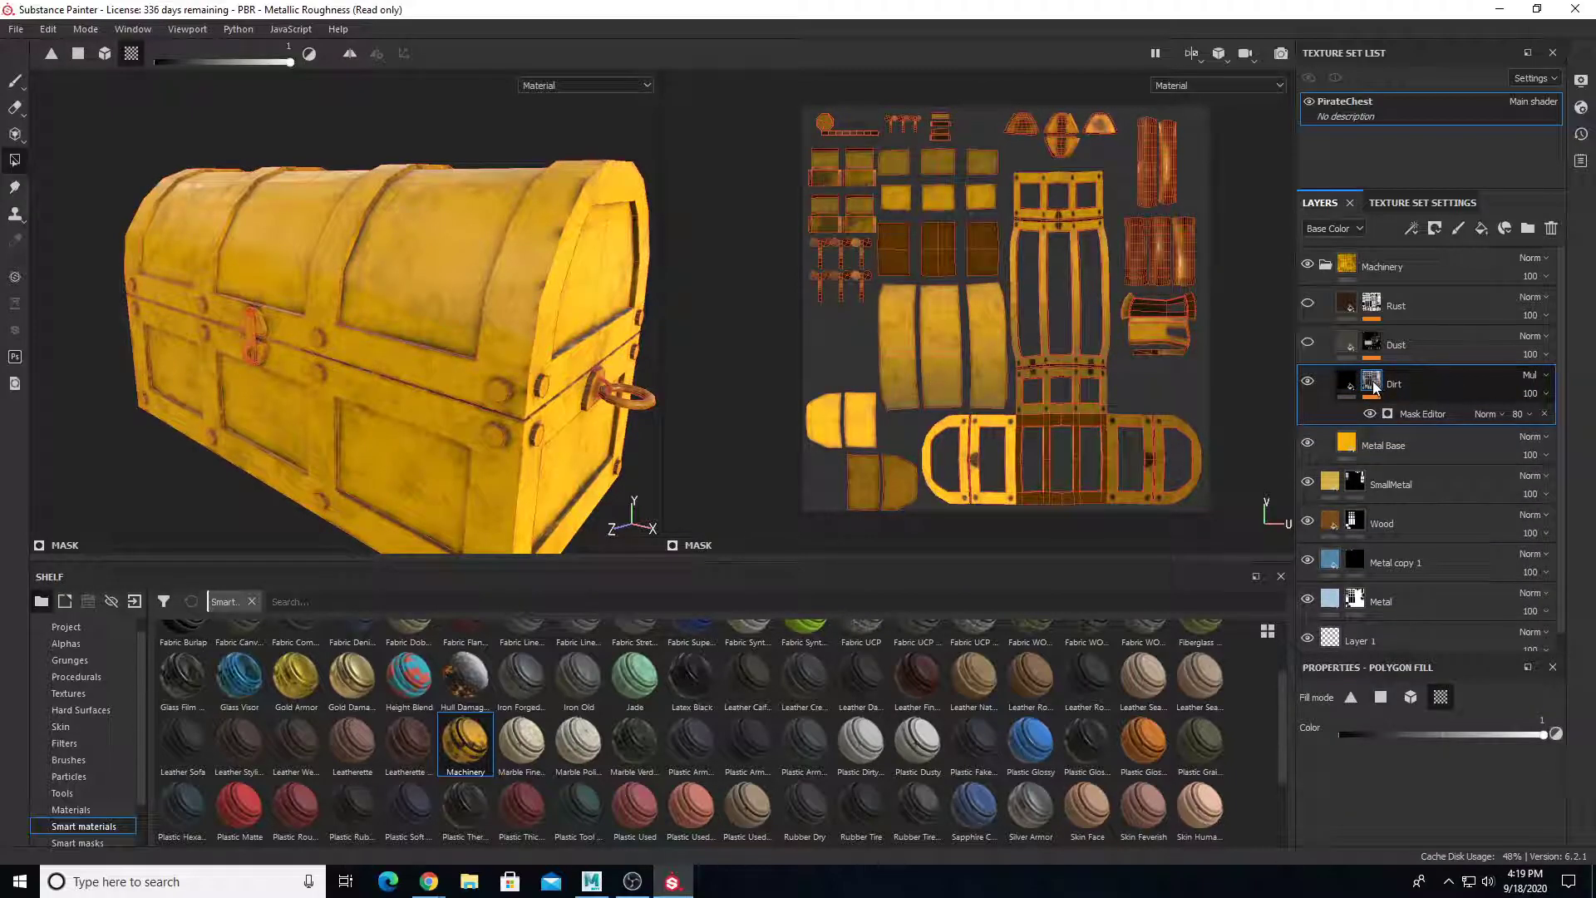
pyautogui.click(1425, 414)
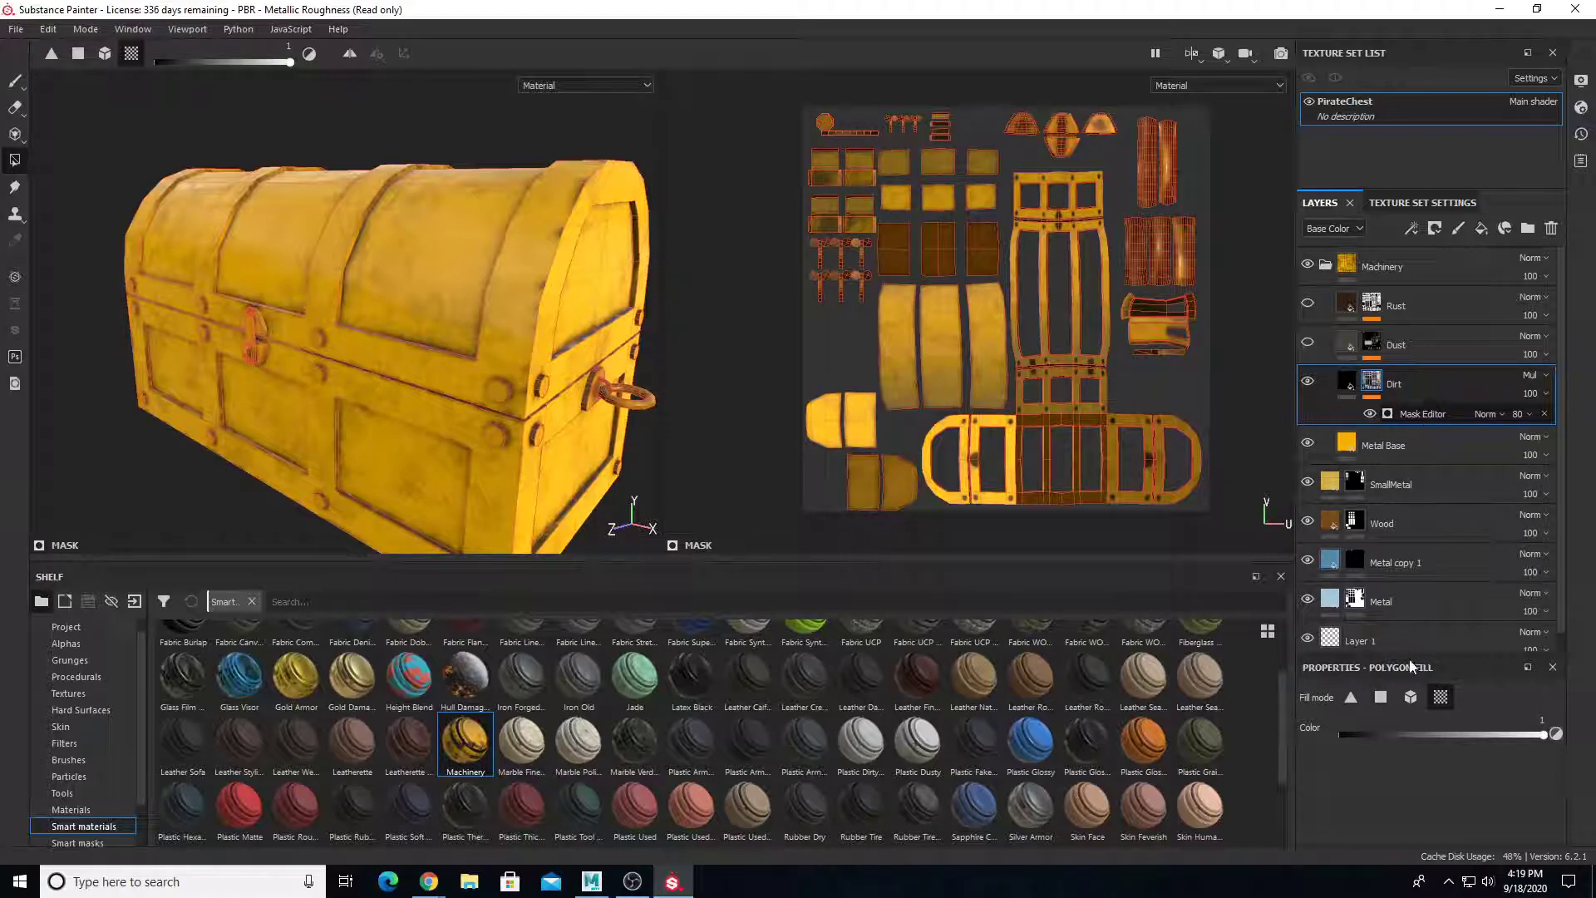
pyautogui.moveTo(1453, 651); pyautogui.dragTo(1453, 394)
pyautogui.scroll(-3, 1497, 300)
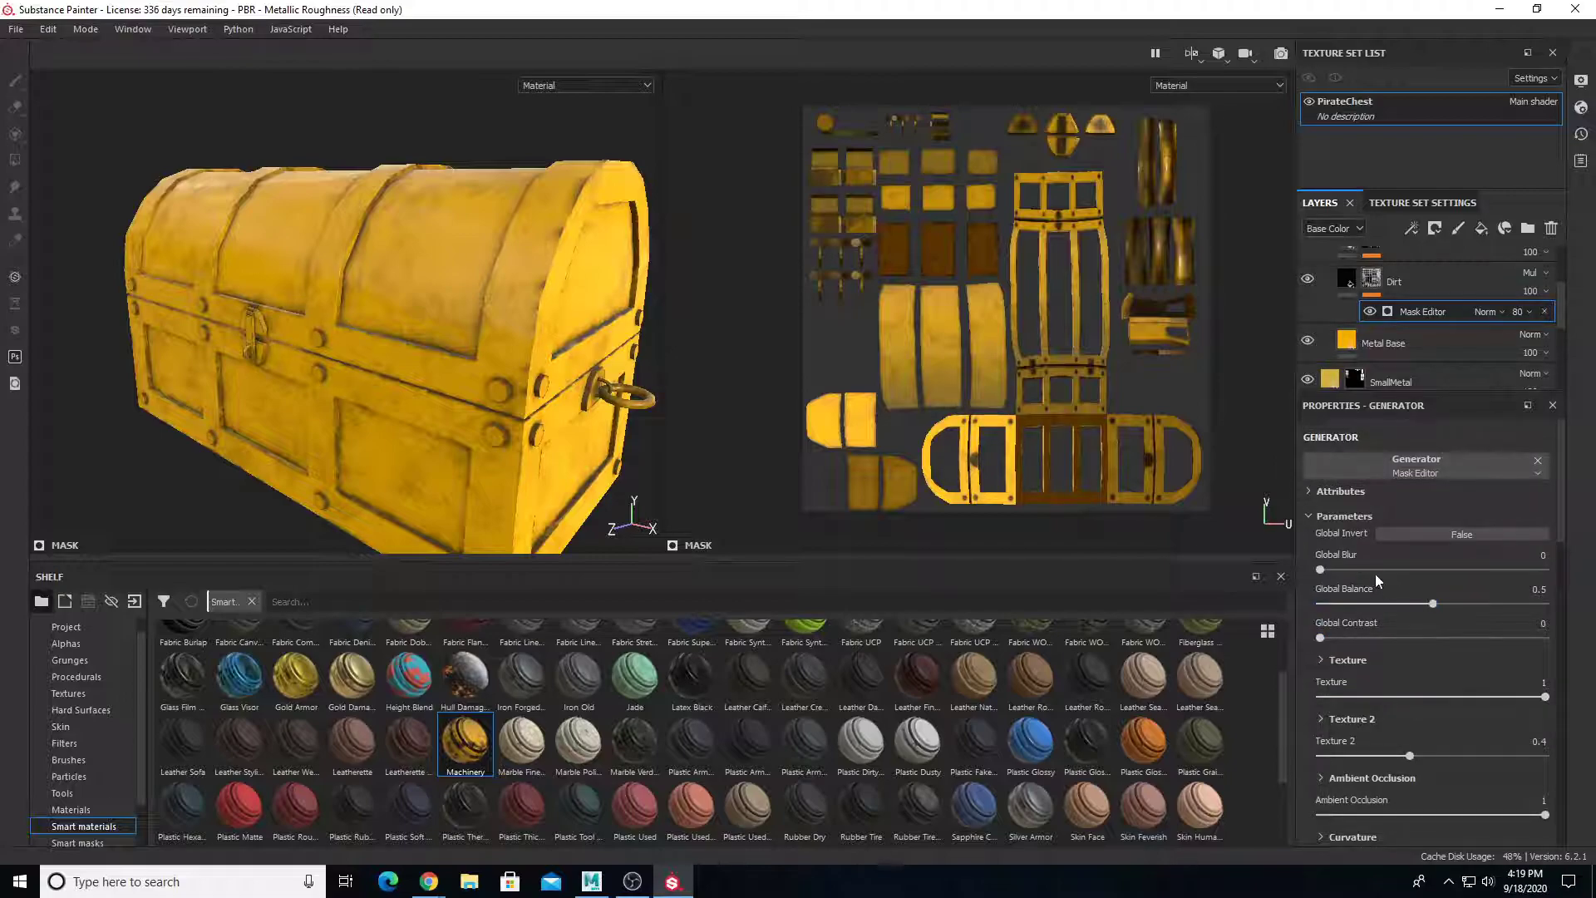
pyautogui.scroll(-10, 1337, 587)
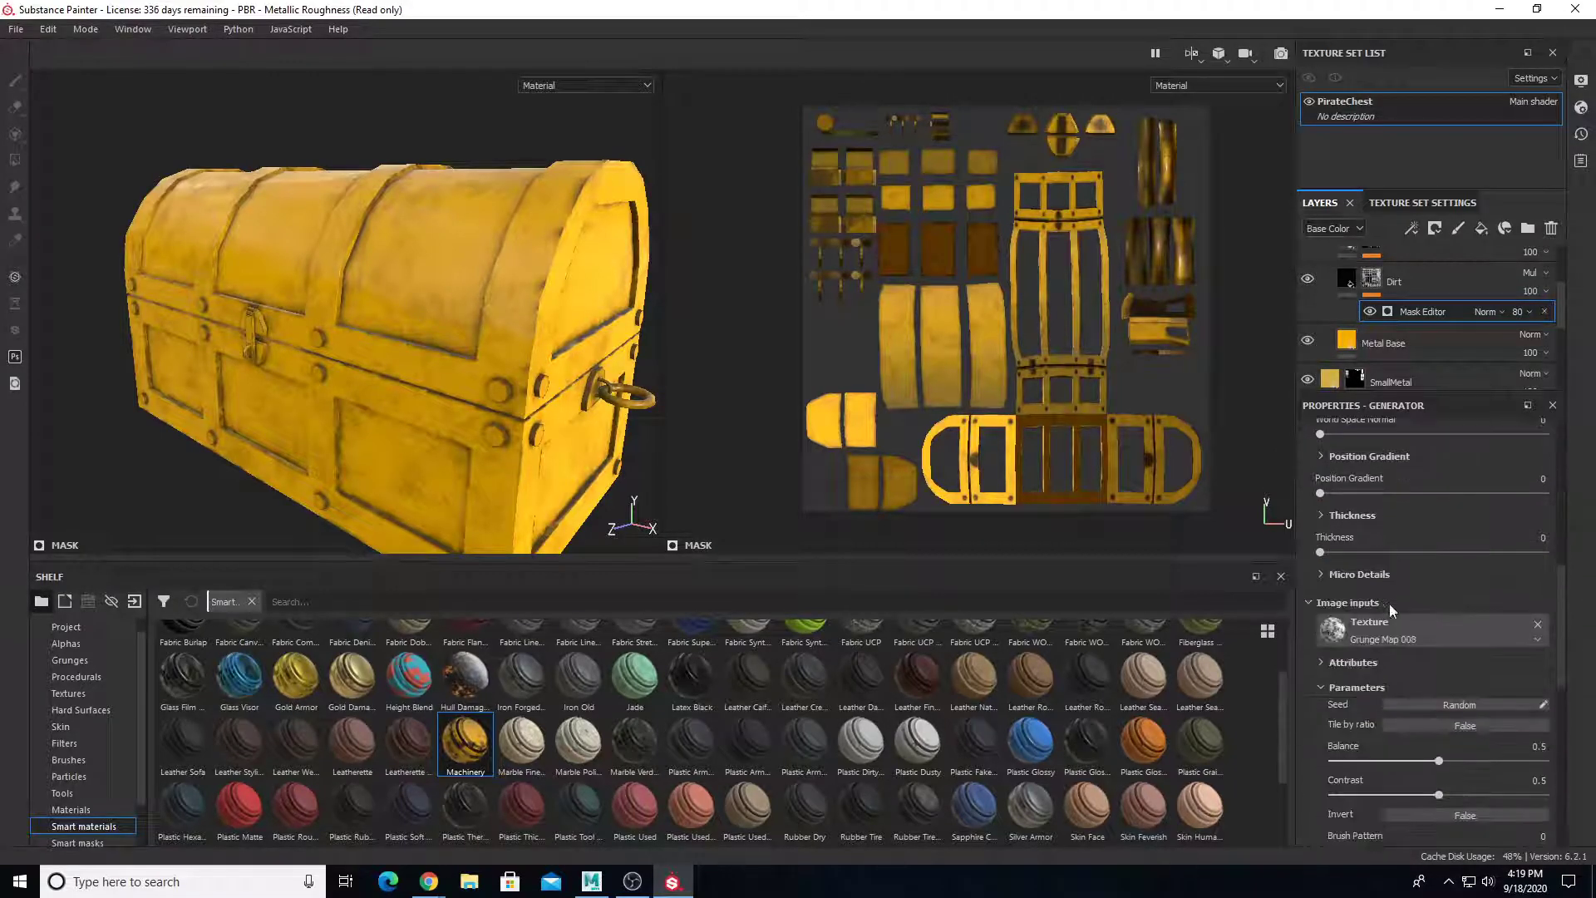
pyautogui.scroll(-5, 1399, 612)
pyautogui.scroll(5, 1400, 615)
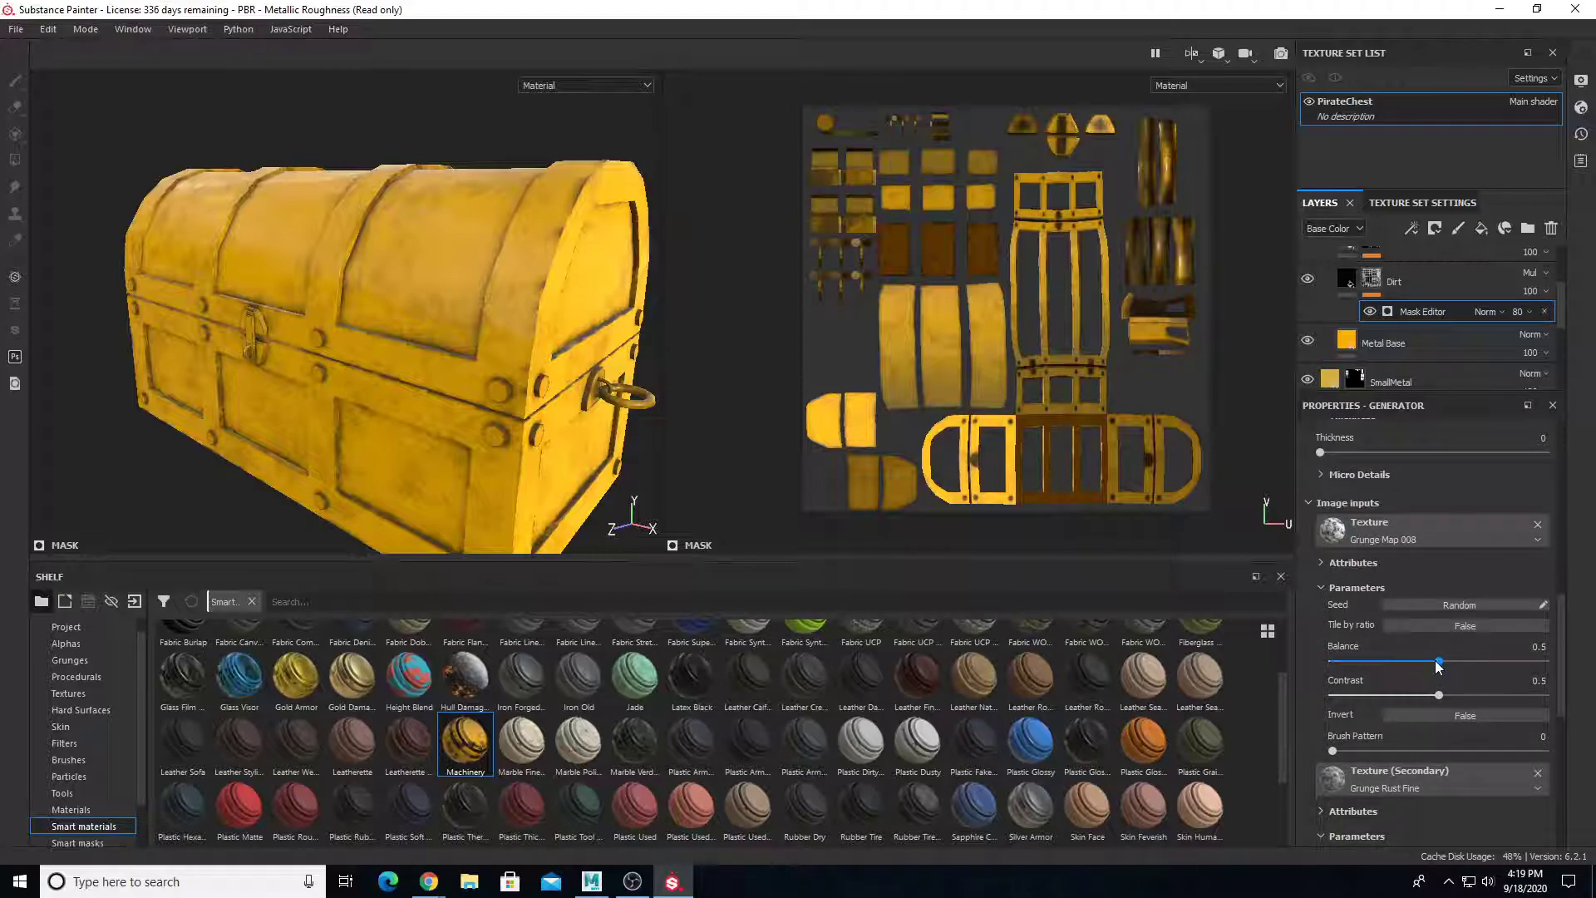
# Set the Dirt mask's Grunge Map 008 to Balance 0.66 and Contrast 0.51, and Grunge Rust Fine to Balance 0.37 and Contrast 0.09
pyautogui.moveTo(1440, 695)
pyautogui.mouseDown()
pyautogui.moveTo(1482, 713)
pyautogui.moveTo(1440, 702)
pyautogui.moveTo(1474, 665)
pyautogui.moveTo(1514, 662)
pyautogui.moveTo(1344, 667)
pyautogui.moveTo(1488, 692)
pyautogui.moveTo(1388, 667)
pyautogui.moveTo(1474, 672)
pyautogui.moveTo(1344, 695)
pyautogui.moveTo(1441, 702)
pyautogui.mouseUp()
pyautogui.scroll(-3, 1440, 695)
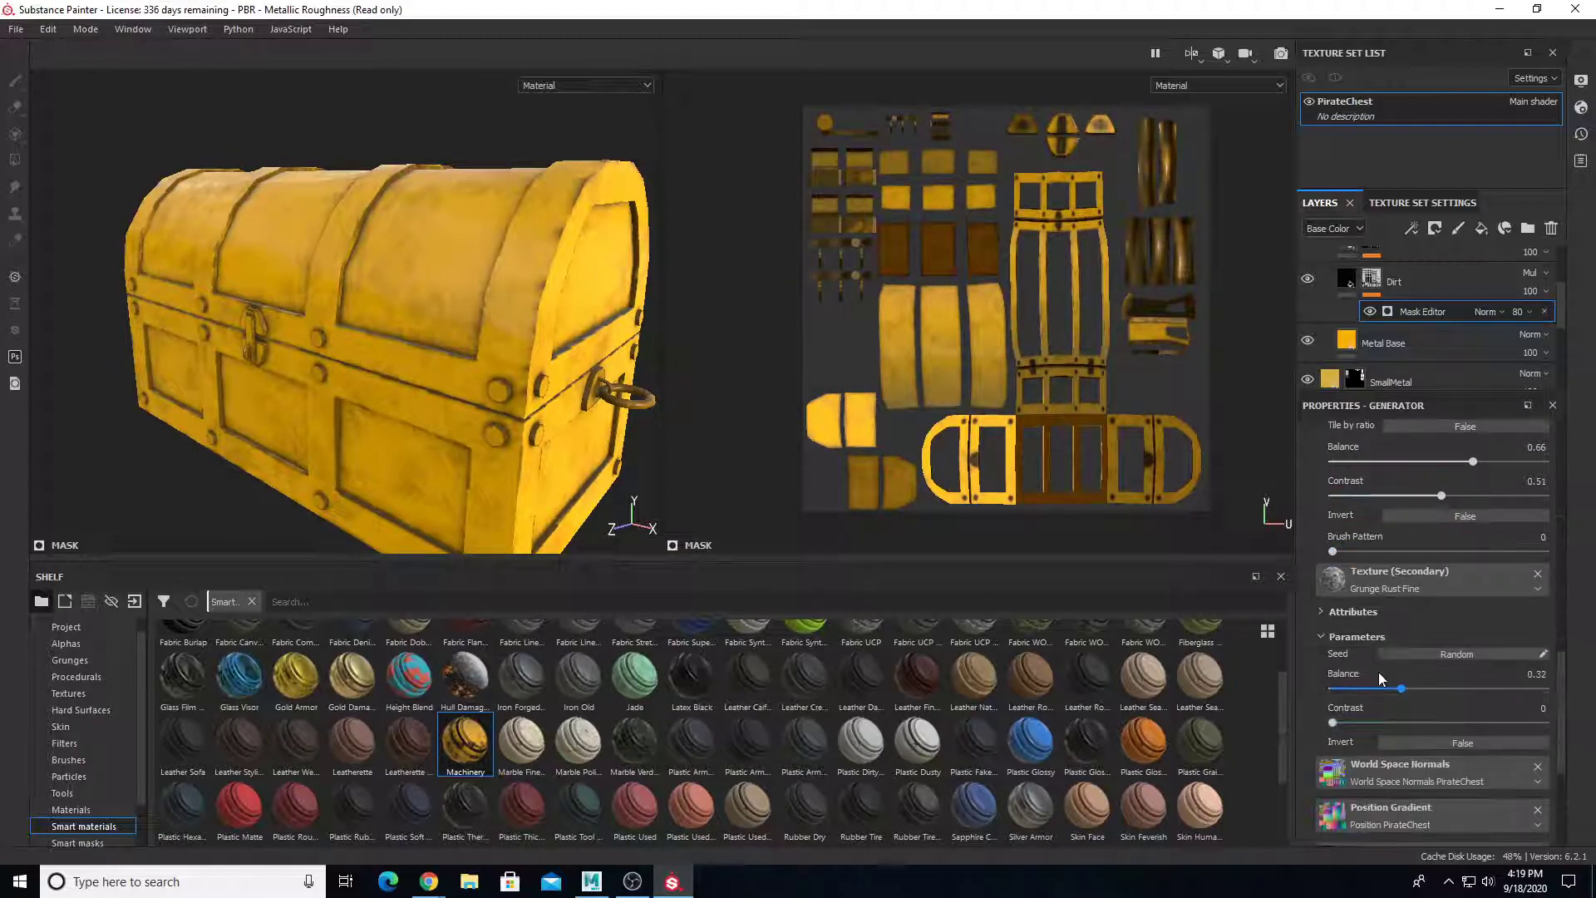
pyautogui.moveTo(1429, 693)
pyautogui.mouseDown()
pyautogui.moveTo(1503, 700)
pyautogui.moveTo(1370, 680)
pyautogui.moveTo(1482, 690)
pyautogui.moveTo(1411, 688)
pyautogui.mouseUp()
pyautogui.moveTo(1334, 722); pyautogui.dragTo(1349, 753)
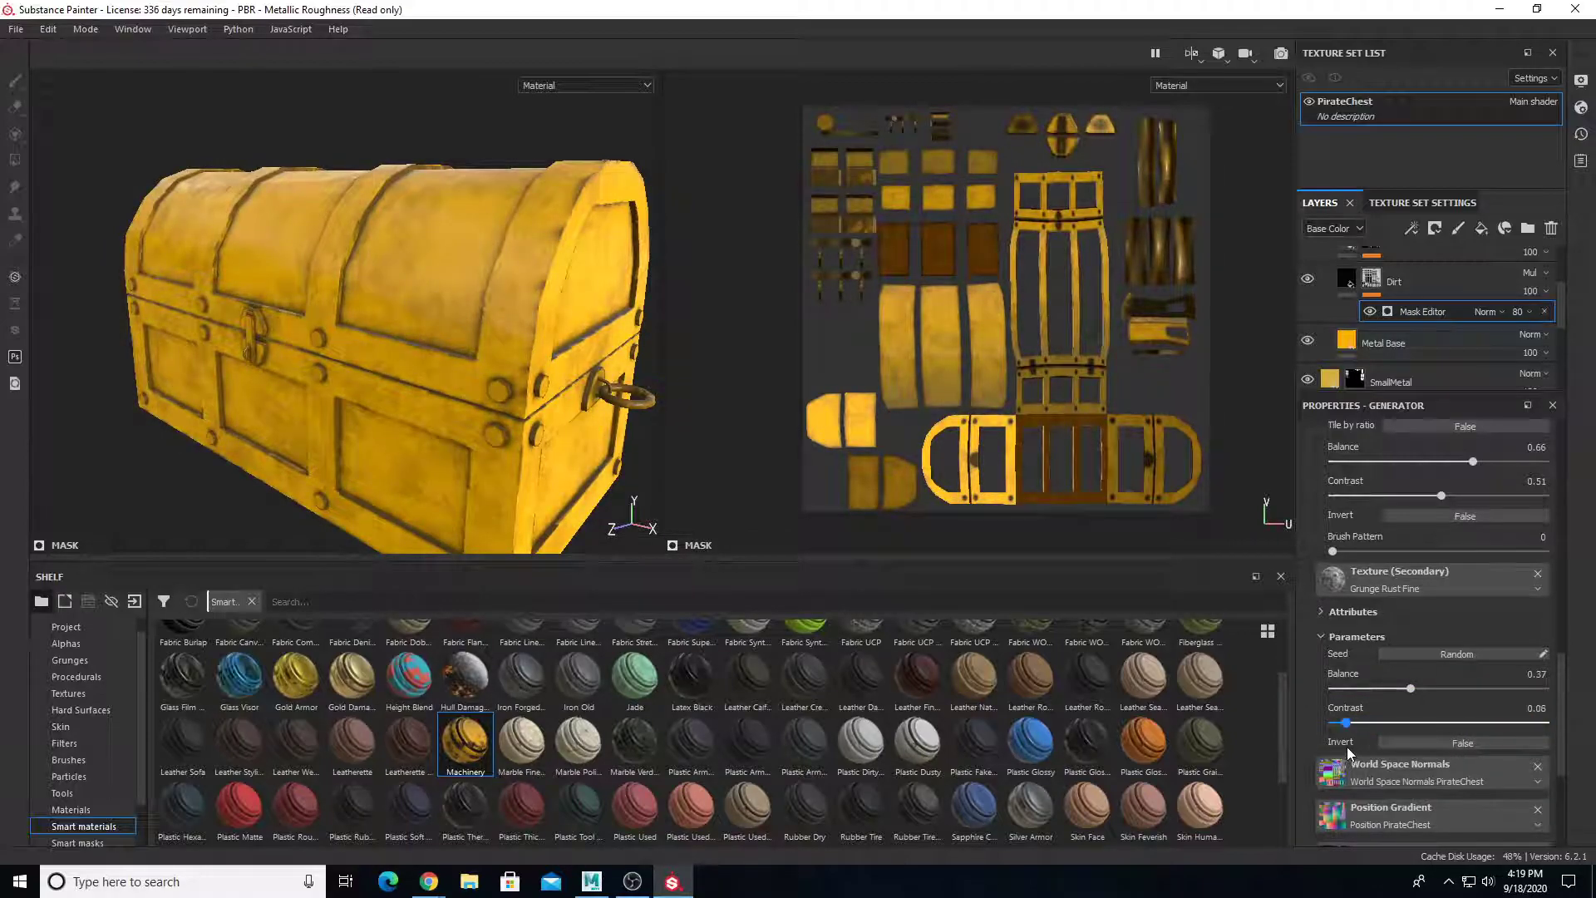
# Randomize the seeds of the Dirt mask's Grunge Rust Fine and Grunge Map 008 textures several times
pyautogui.click(1438, 655)
pyautogui.click(1439, 655)
pyautogui.click(1439, 655)
pyautogui.click(1435, 656)
pyautogui.scroll(2, 1422, 655)
pyautogui.click(1455, 507)
pyautogui.click(1453, 506)
pyautogui.click(1453, 505)
pyautogui.click(1453, 505)
pyautogui.click(1454, 506)
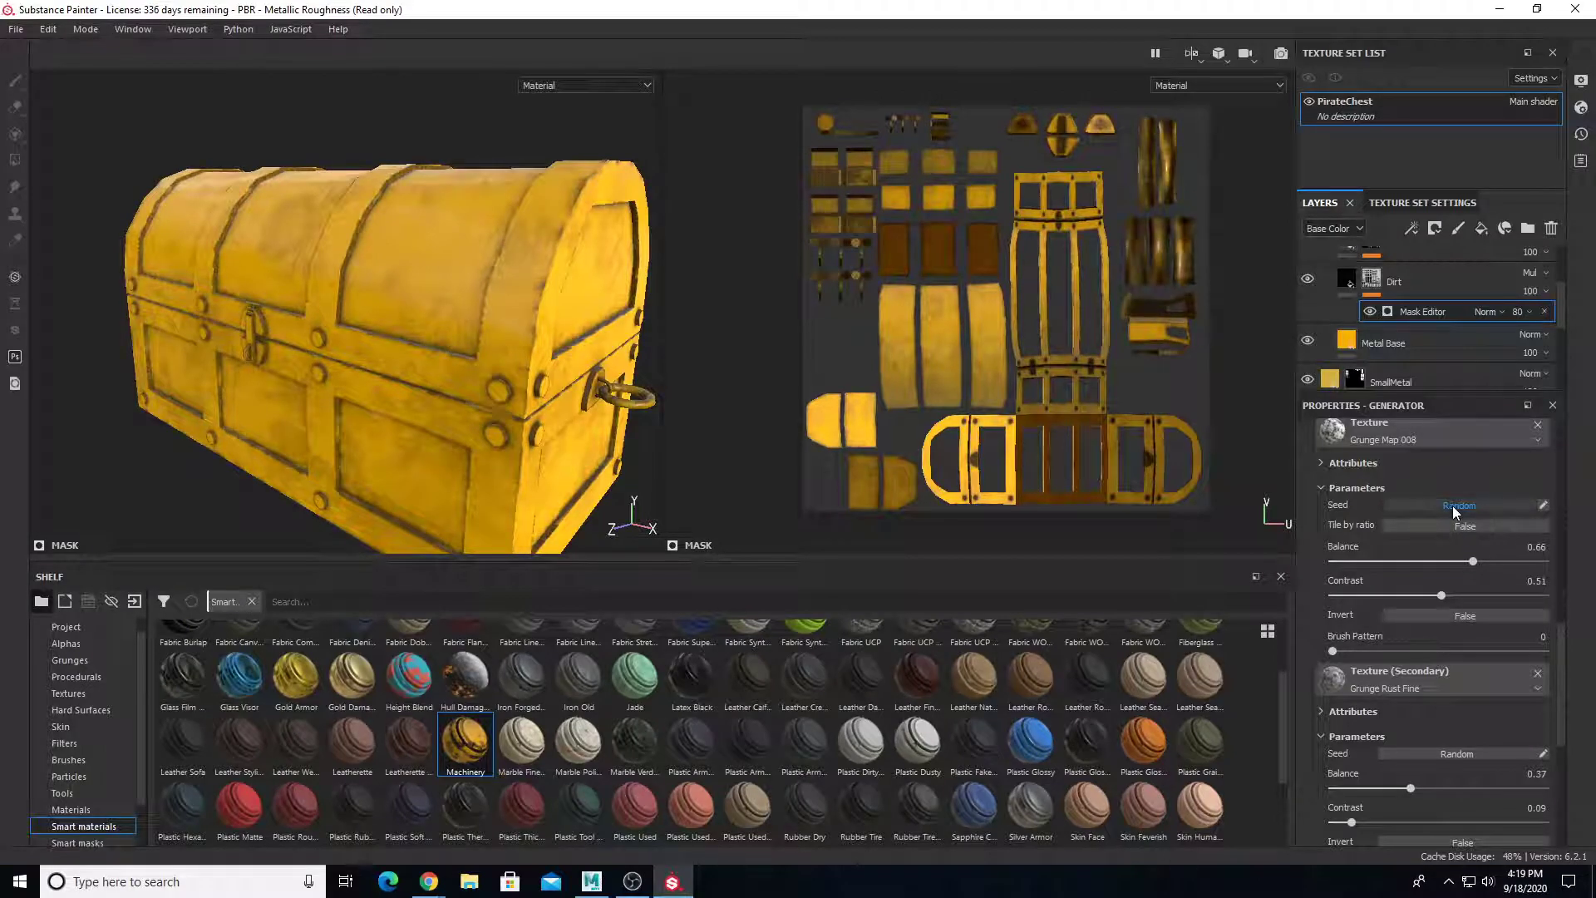
# Adjust the Dirt mask's Curvature, set its Ambient Occlusion to 0.81 and raise its Position Gradient
pyautogui.scroll(3, 1405, 607)
pyautogui.scroll(3, 1347, 587)
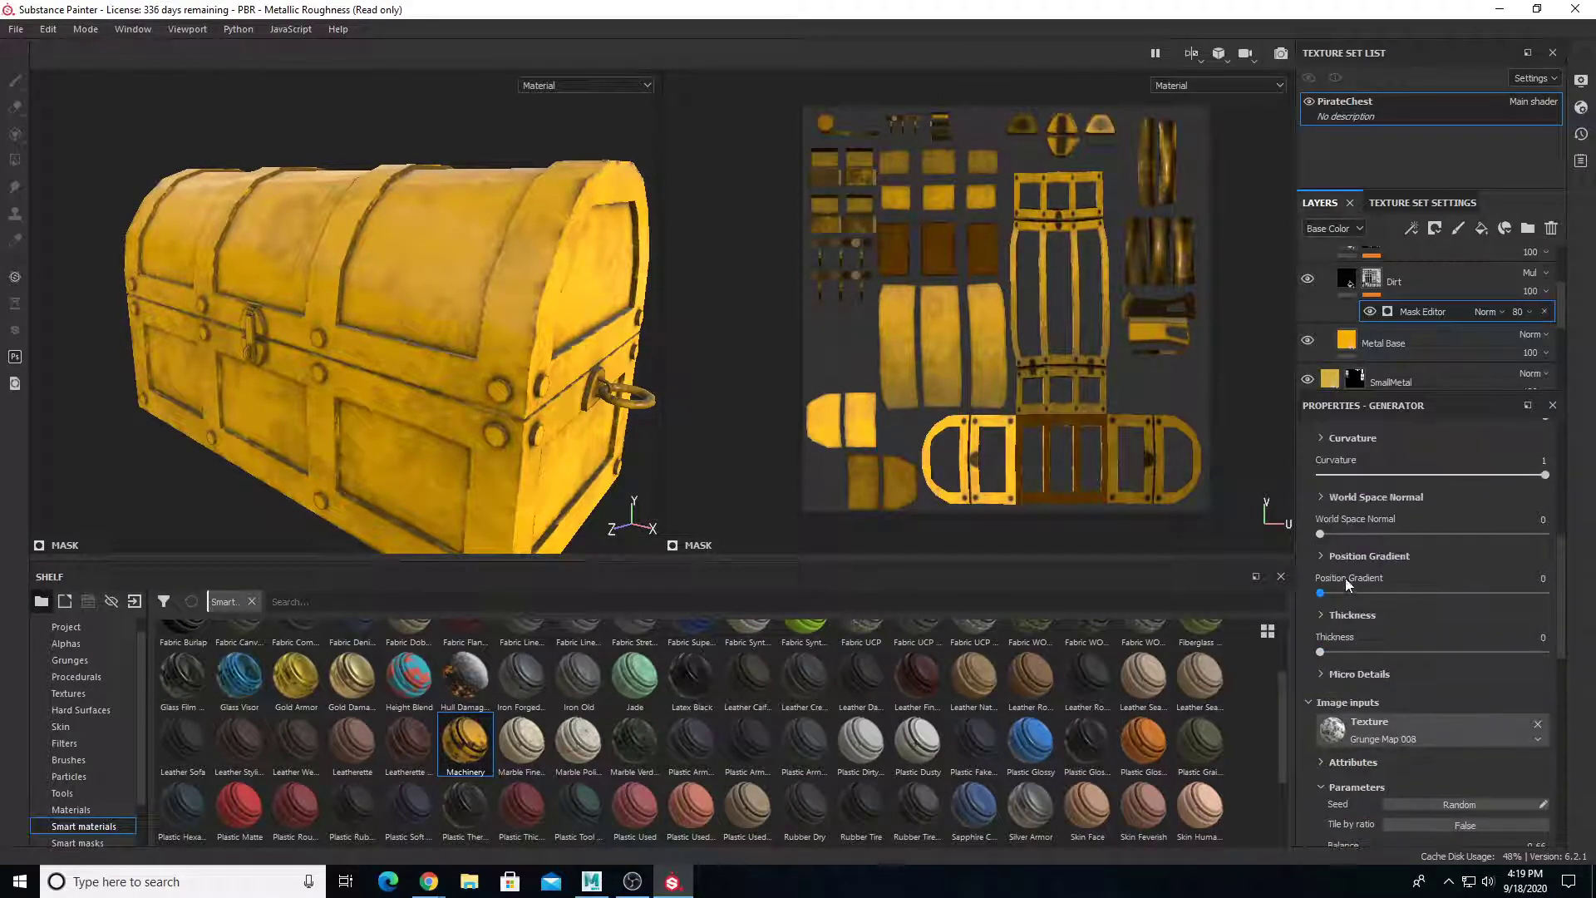
pyautogui.scroll(1, 1338, 561)
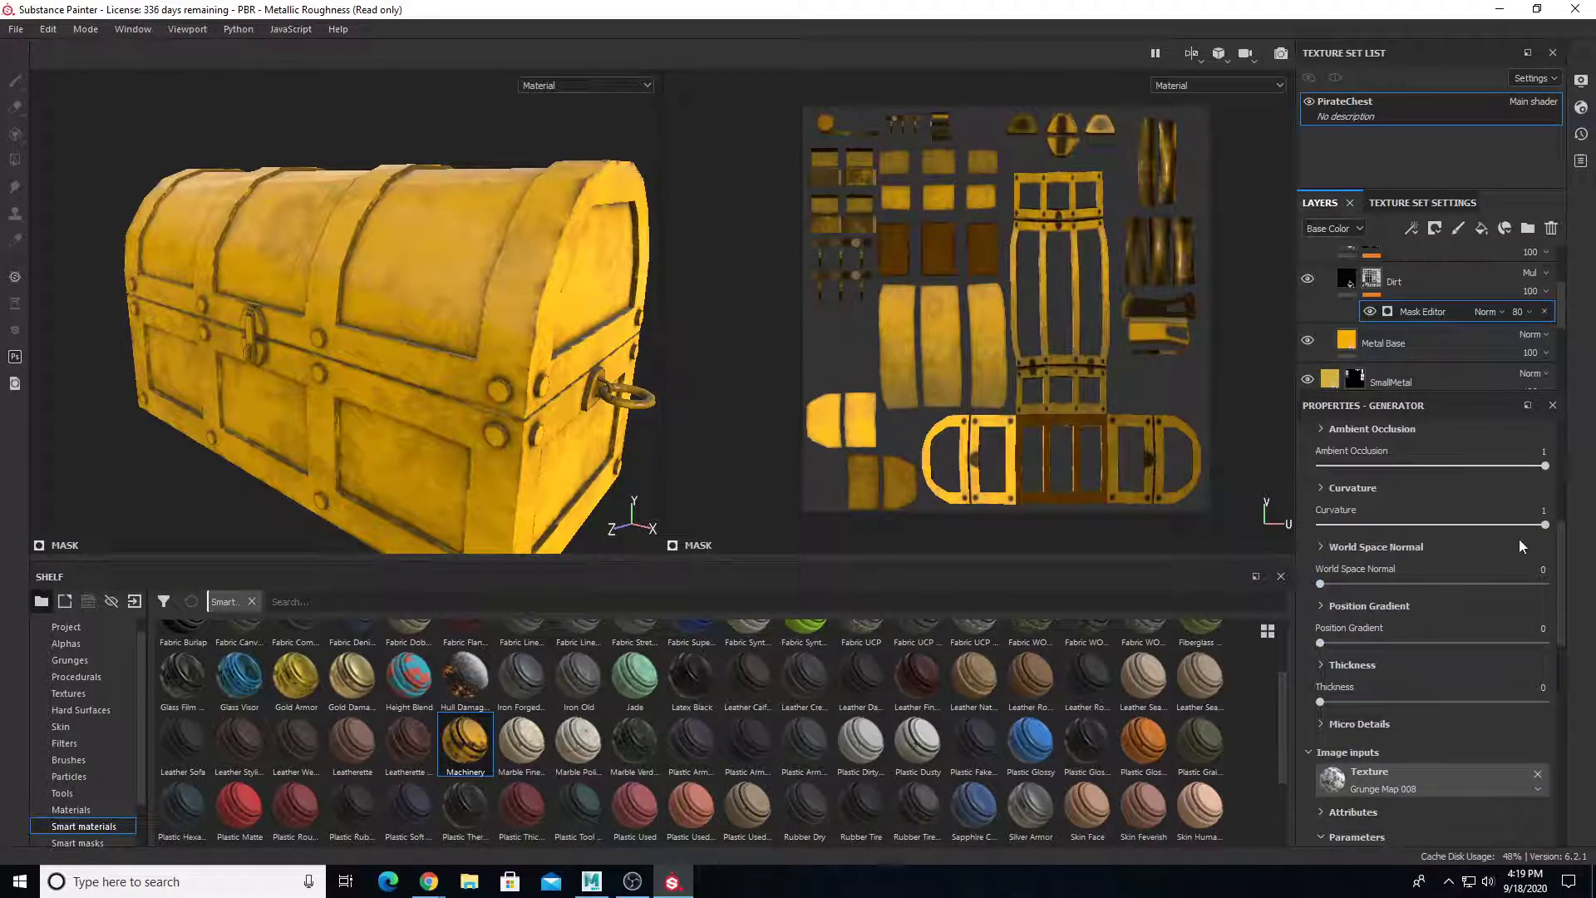
pyautogui.moveTo(1547, 525); pyautogui.dragTo(1542, 574)
pyautogui.moveTo(1536, 475)
pyautogui.mouseDown()
pyautogui.moveTo(1464, 468)
pyautogui.moveTo(1532, 470)
pyautogui.moveTo(1515, 485)
pyautogui.mouseUp()
pyautogui.moveTo(1347, 639); pyautogui.dragTo(1451, 665)
pyautogui.keyDown('alt'); pyautogui.moveTo(652, 441); pyautogui.dragTo(707, 468); pyautogui.keyUp('alt')
pyautogui.scroll(10, 1396, 612)
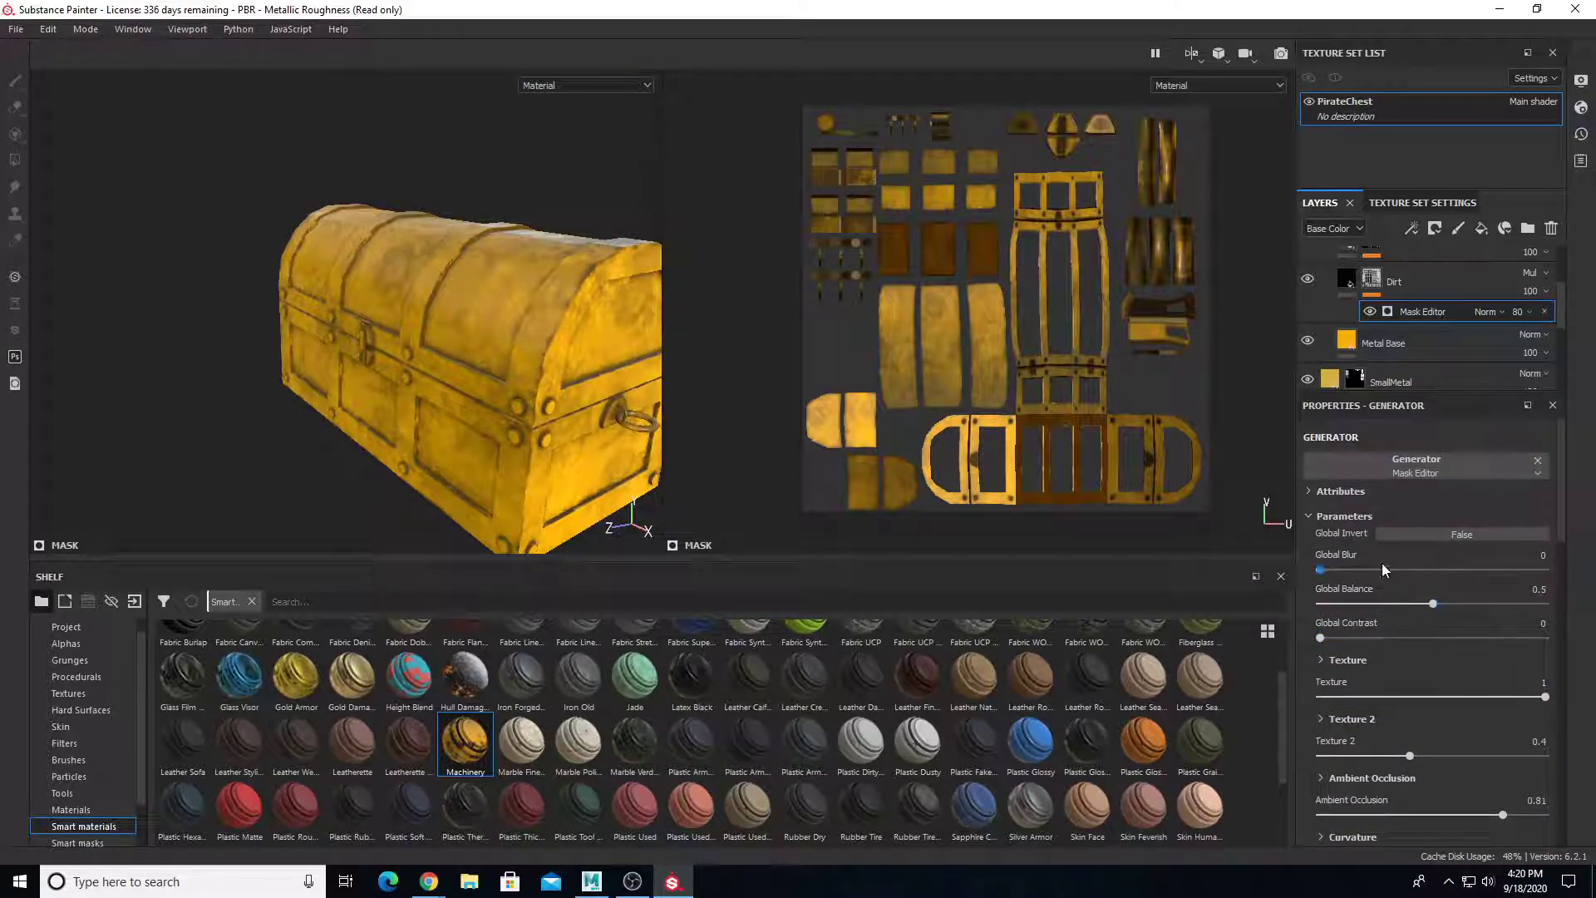
# Set the Dirt mask's Mask Editor opacity to 51 and compare the chest with the Dirt layer hidden and shown
pyautogui.scroll(1, 370, 463)
pyautogui.keyDown('alt'); pyautogui.moveTo(369, 462); pyautogui.dragTo(371, 513); pyautogui.keyUp('alt')
pyautogui.click(1525, 312)
pyautogui.moveTo(1573, 340); pyautogui.dragTo(1549, 341)
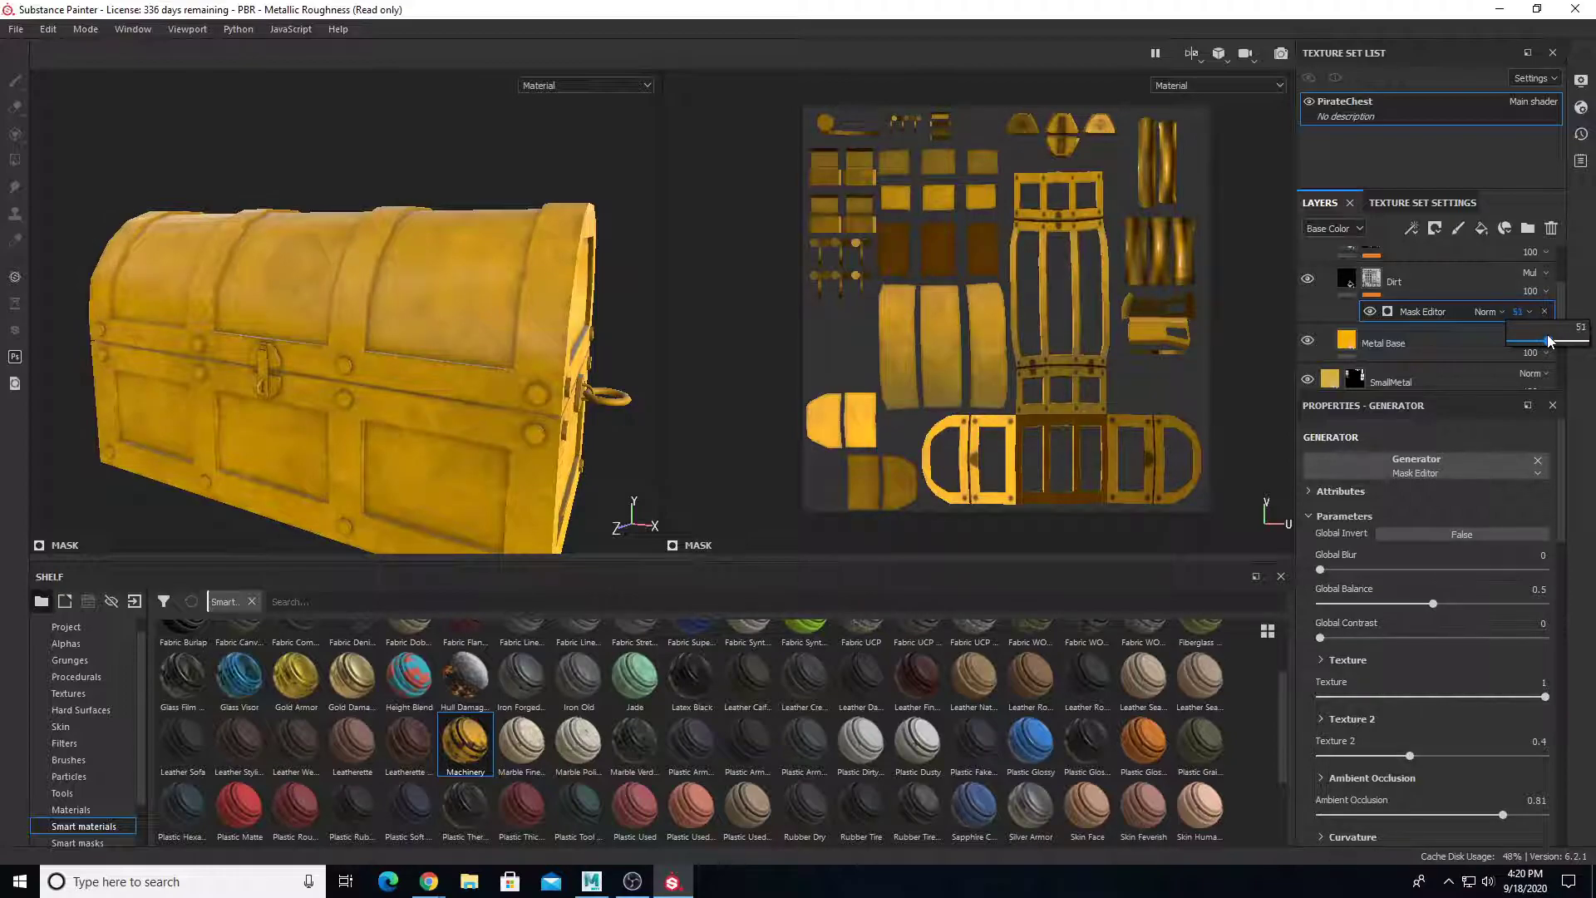
pyautogui.click(1307, 278)
pyautogui.click(1306, 274)
# Show the Dust layer and compare the chest's lid with it hidden and shown
pyautogui.scroll(2, 1331, 349)
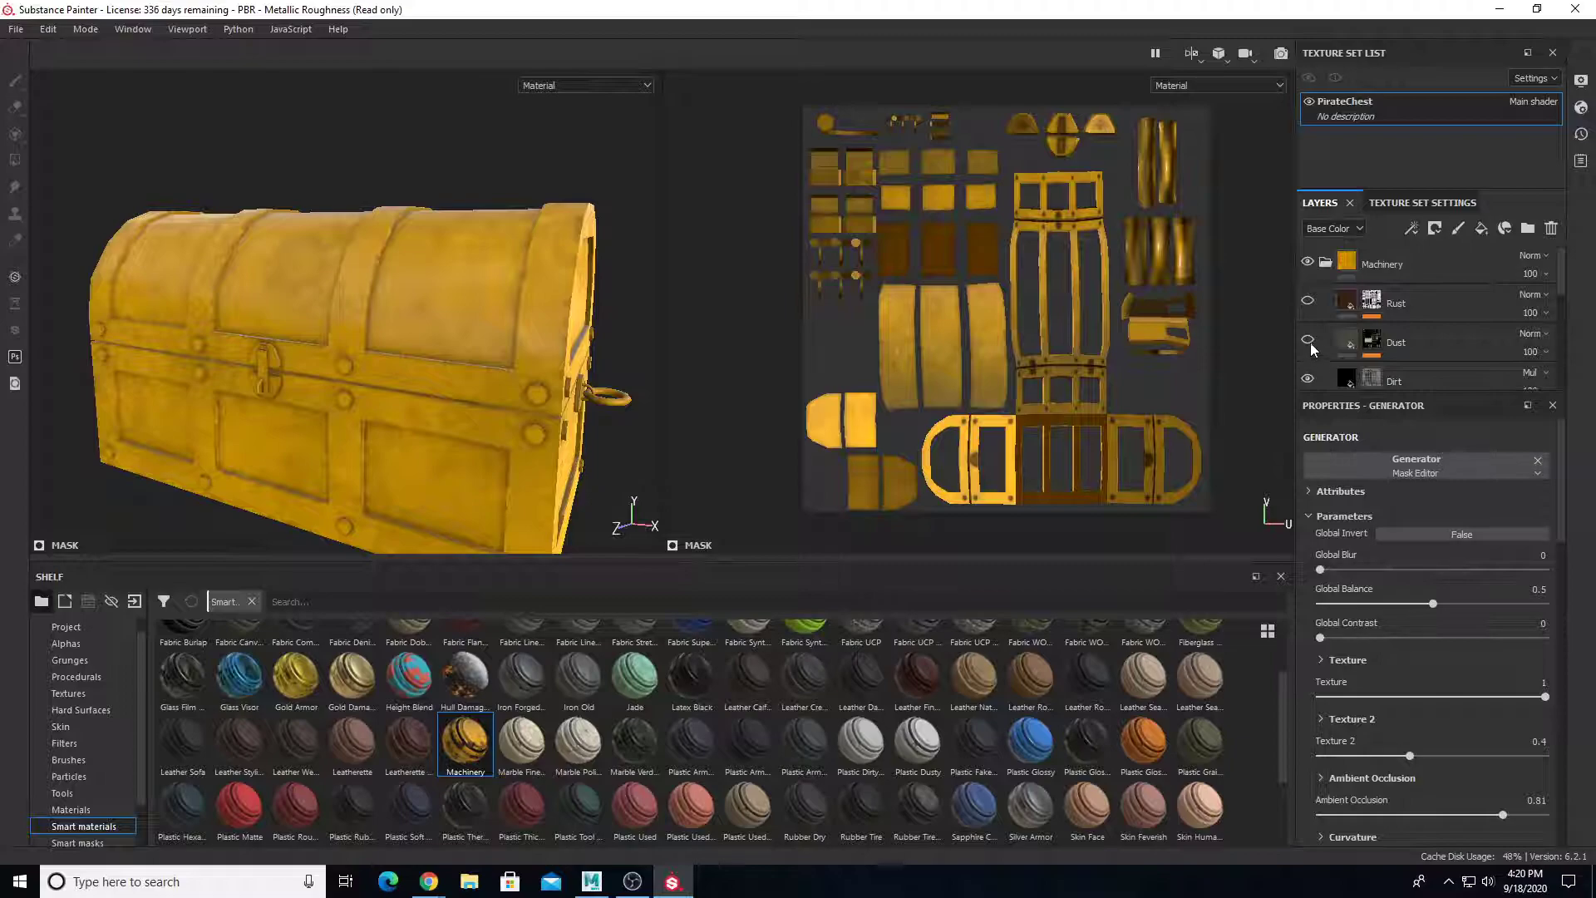
pyautogui.click(1308, 340)
pyautogui.keyDown('alt'); pyautogui.moveTo(524, 295); pyautogui.dragTo(426, 471); pyautogui.keyUp('alt')
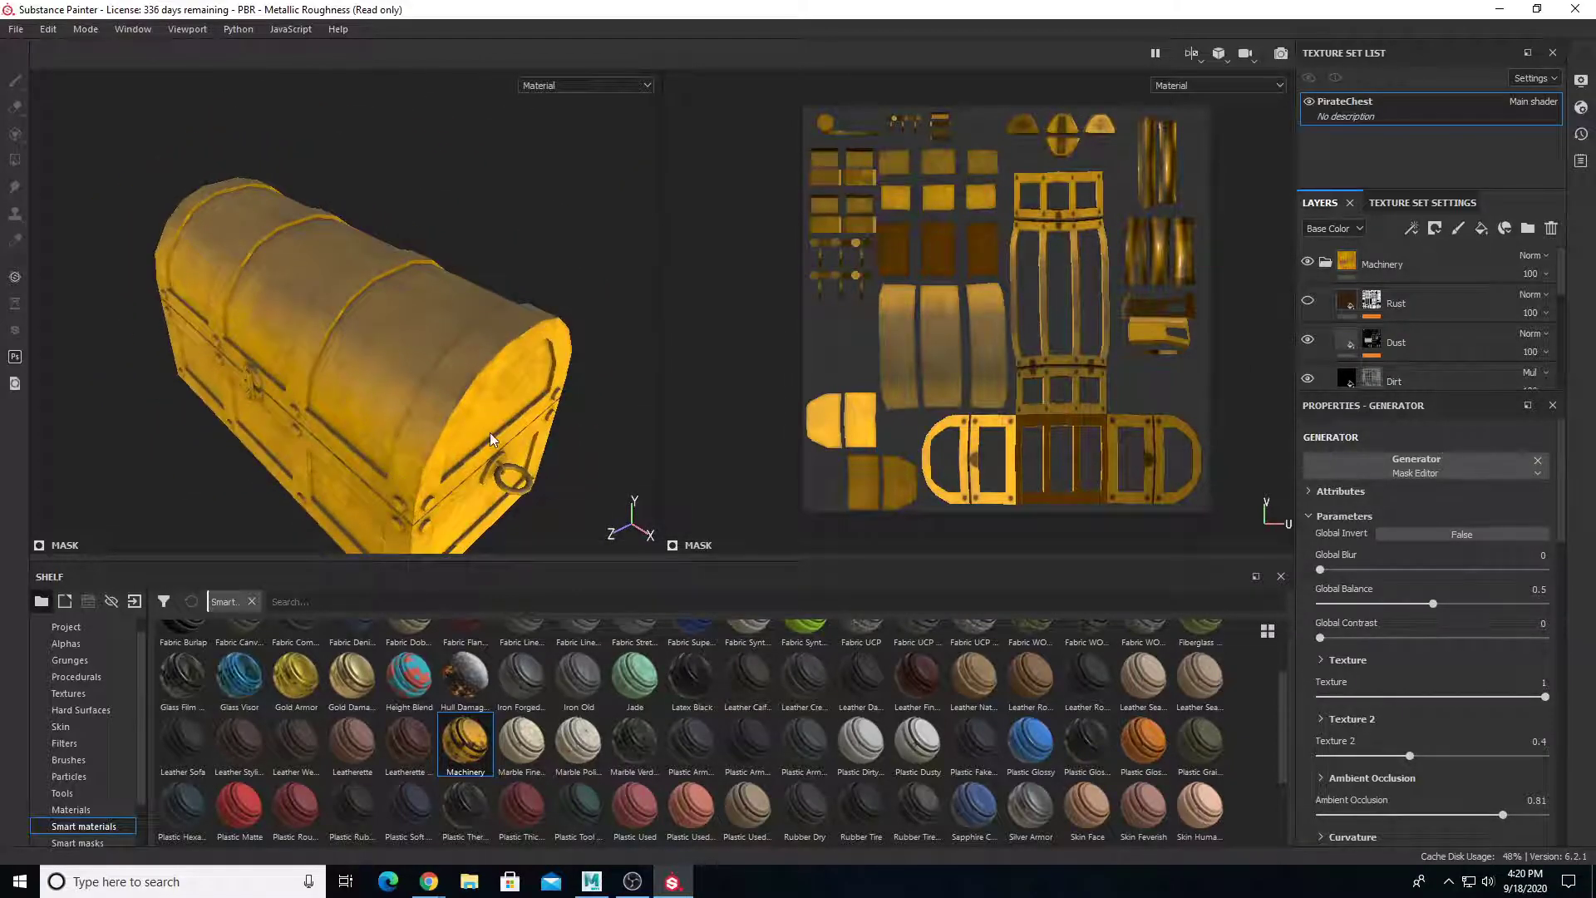
pyautogui.click(1307, 341)
pyautogui.click(1308, 341)
pyautogui.click(1307, 340)
pyautogui.click(1307, 341)
# Open the Mask Builder generator on the Dust layer's mask and set its Level to 0.15 and Contrast to 0.36
pyautogui.click(1399, 361)
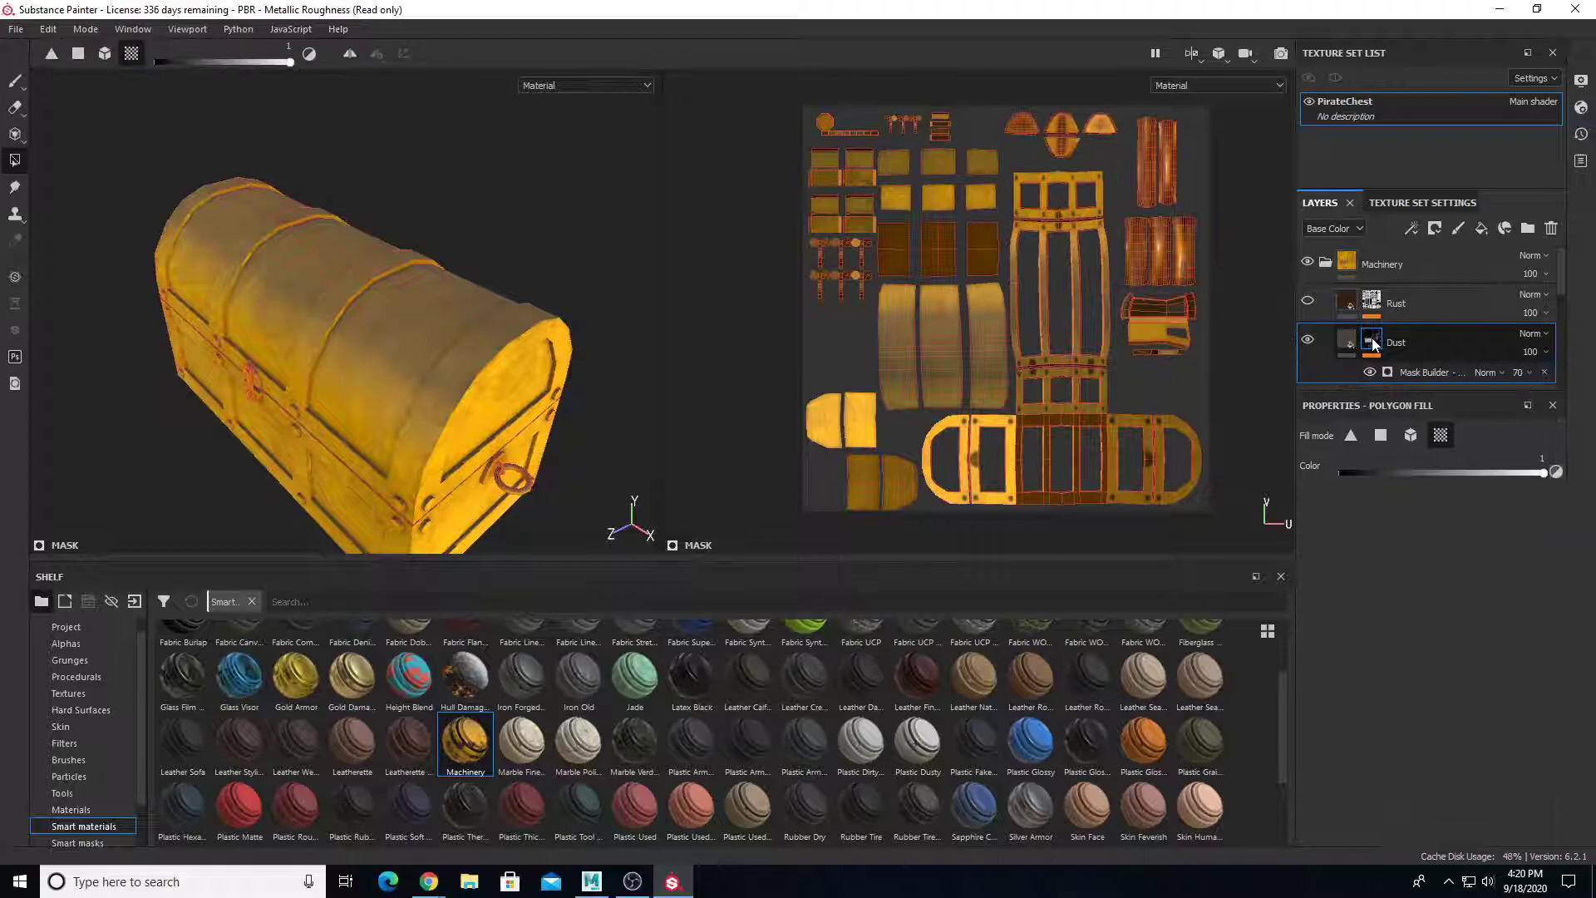
pyautogui.click(1424, 373)
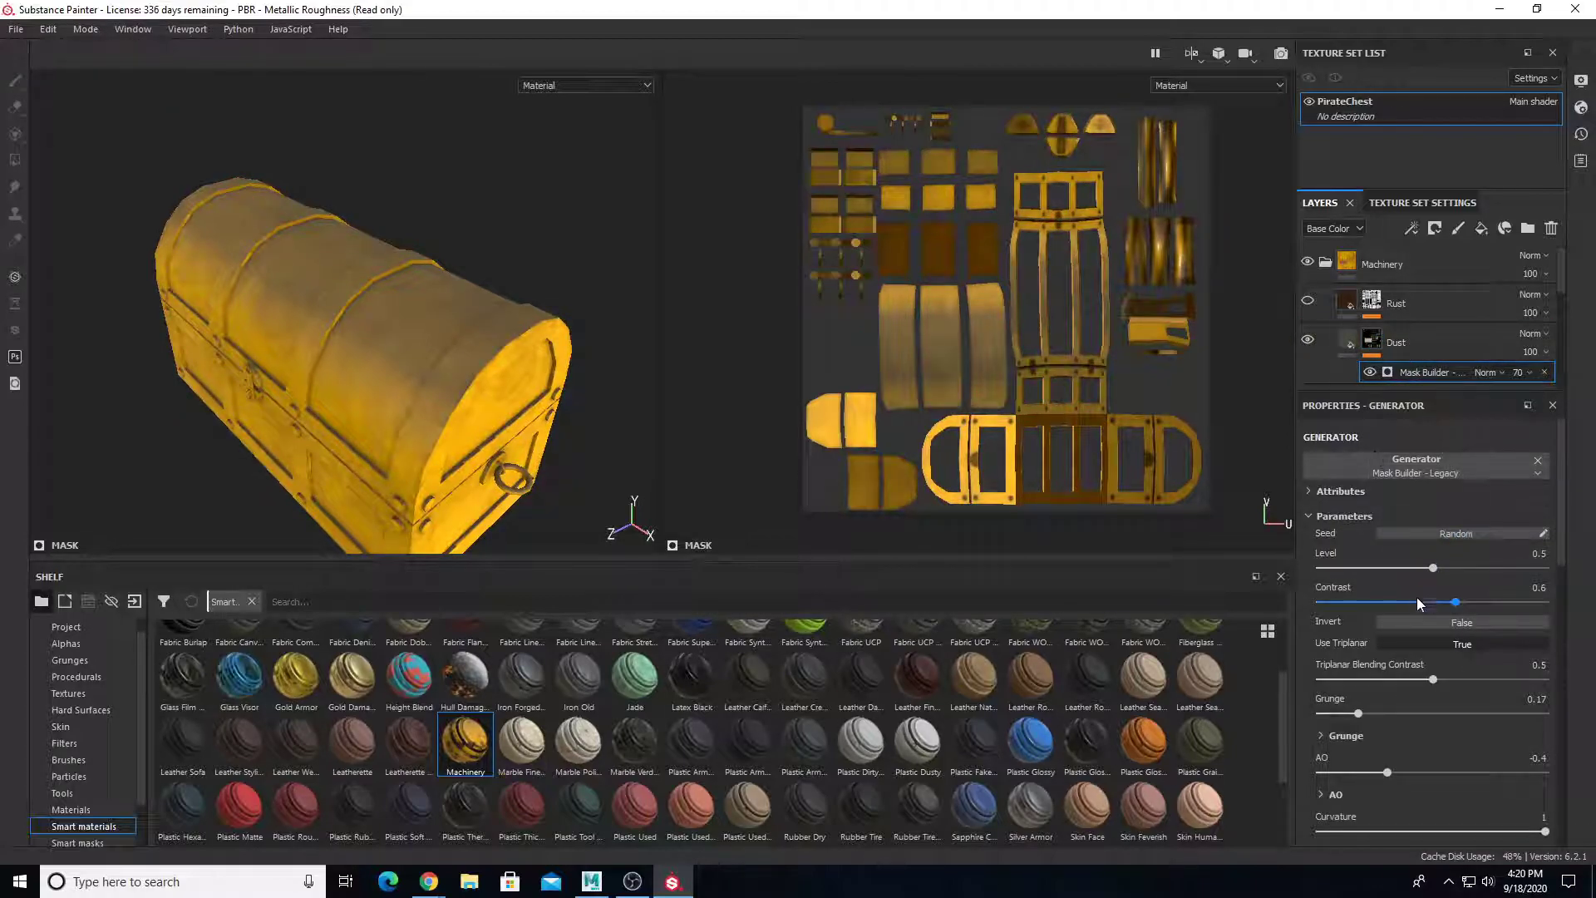
pyautogui.moveTo(1434, 568); pyautogui.dragTo(1353, 602)
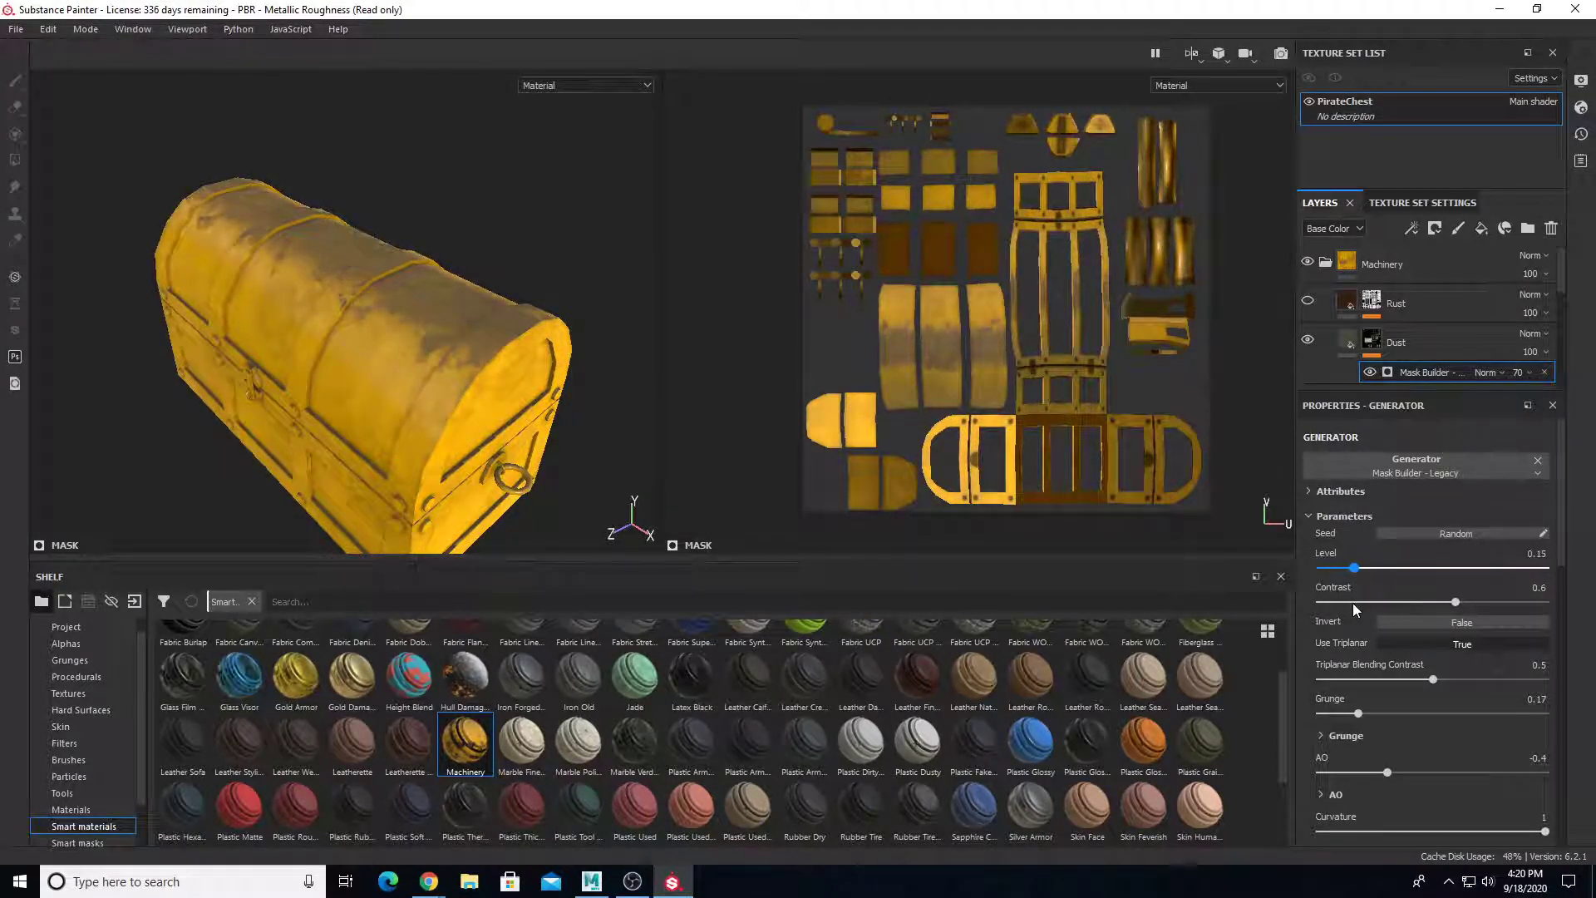
pyautogui.moveTo(1458, 598); pyautogui.dragTo(1400, 617)
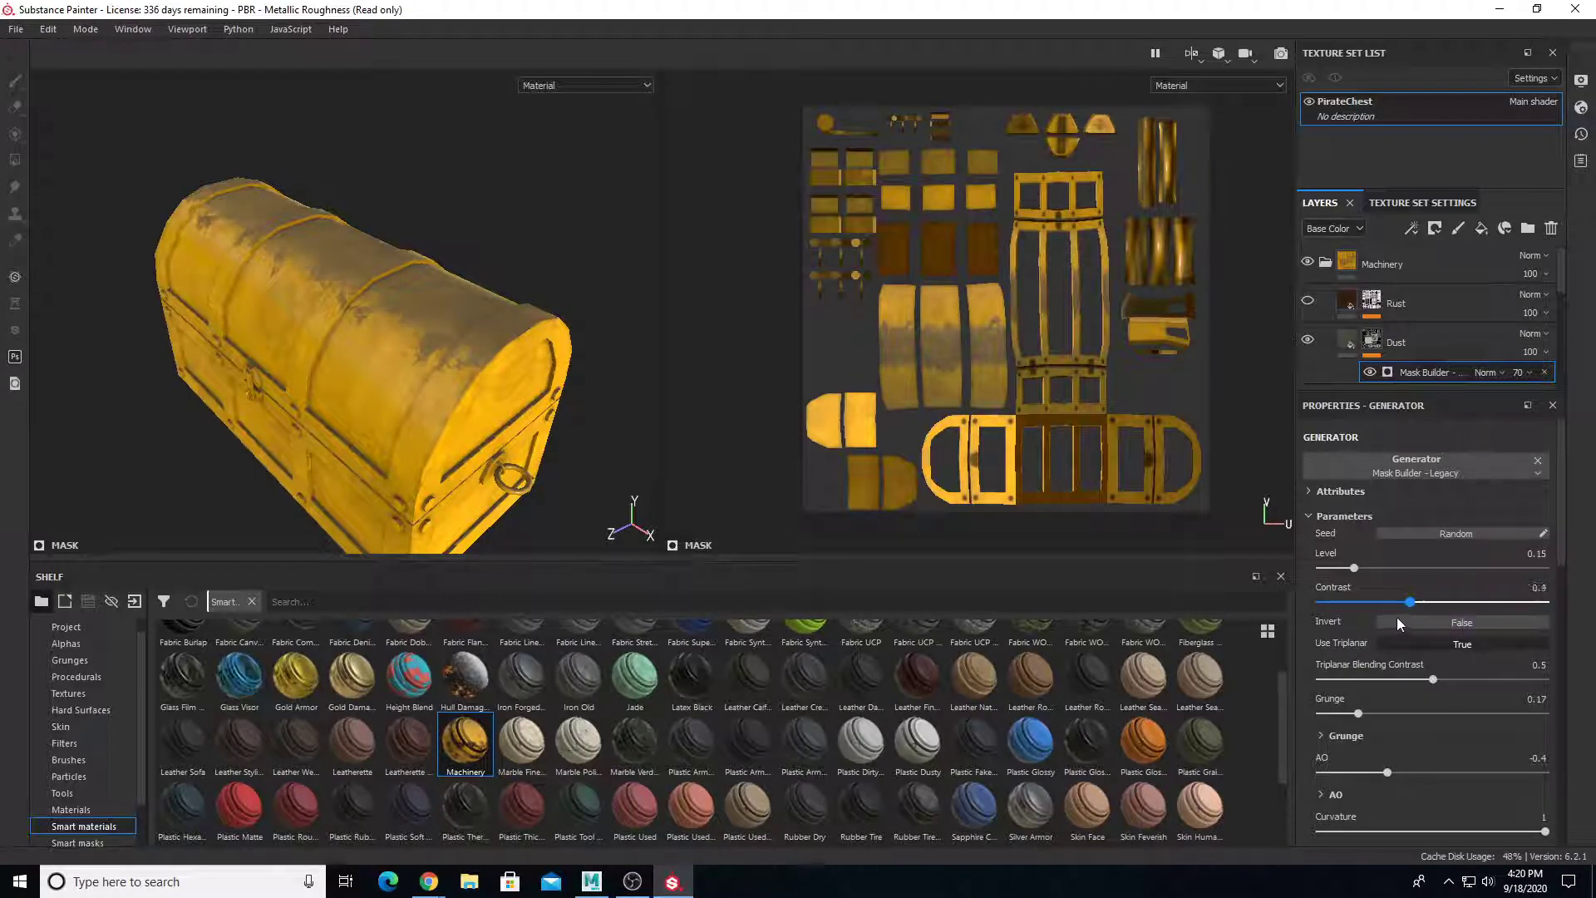
# Raise the Dust mask's Grunge amount and set its Scratches to -0.21
pyautogui.scroll(-3, 1400, 631)
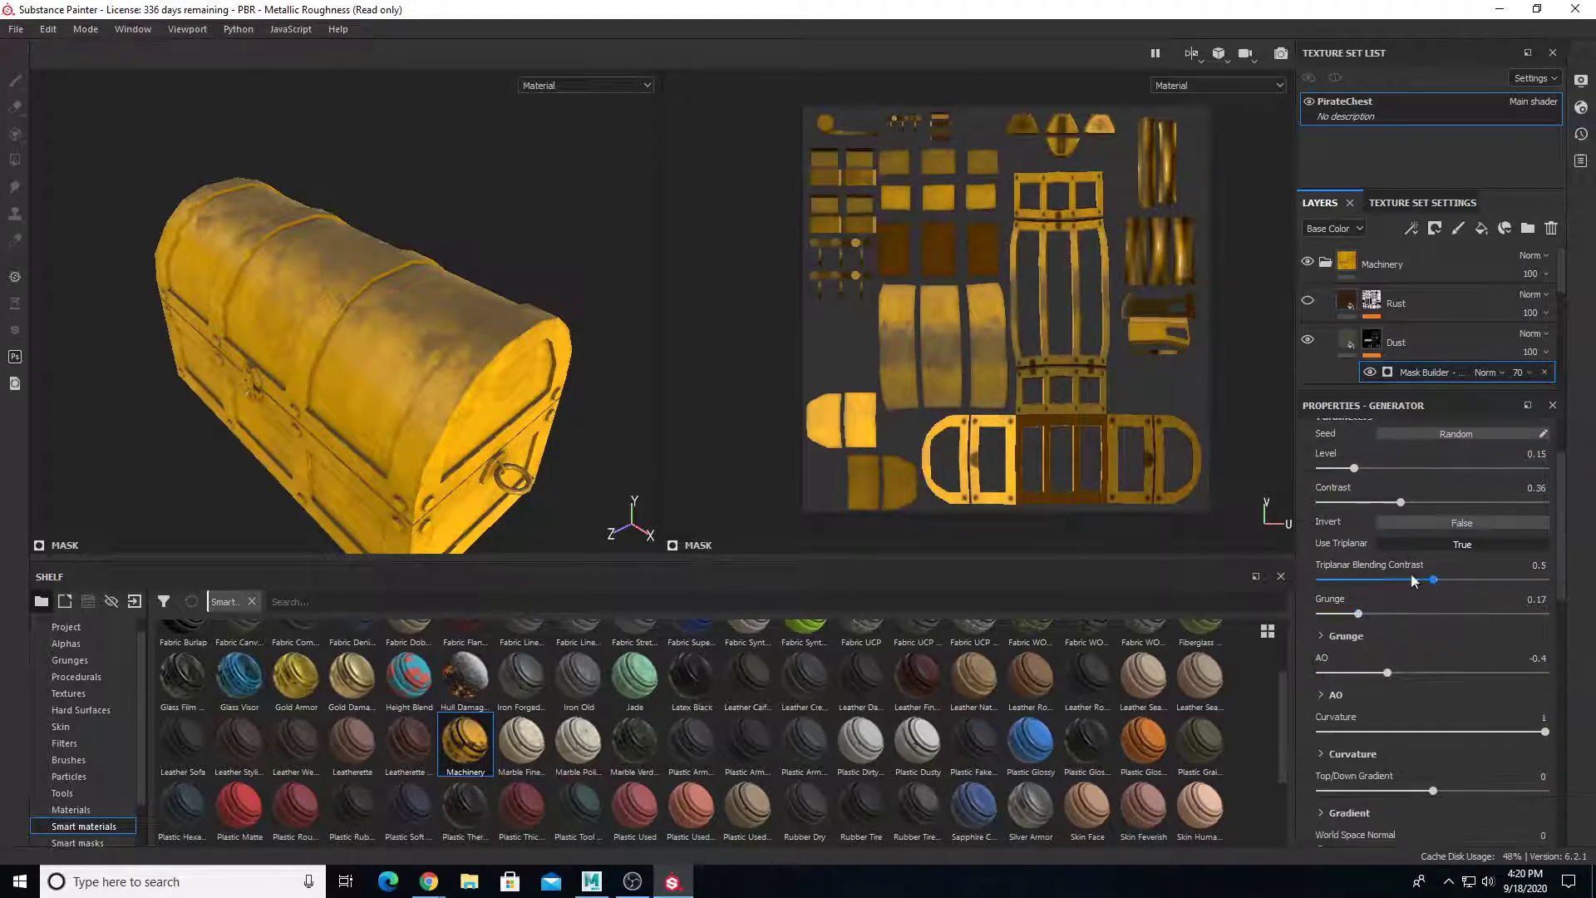
pyautogui.moveTo(1360, 565); pyautogui.dragTo(1501, 602)
pyautogui.scroll(-3, 1411, 745)
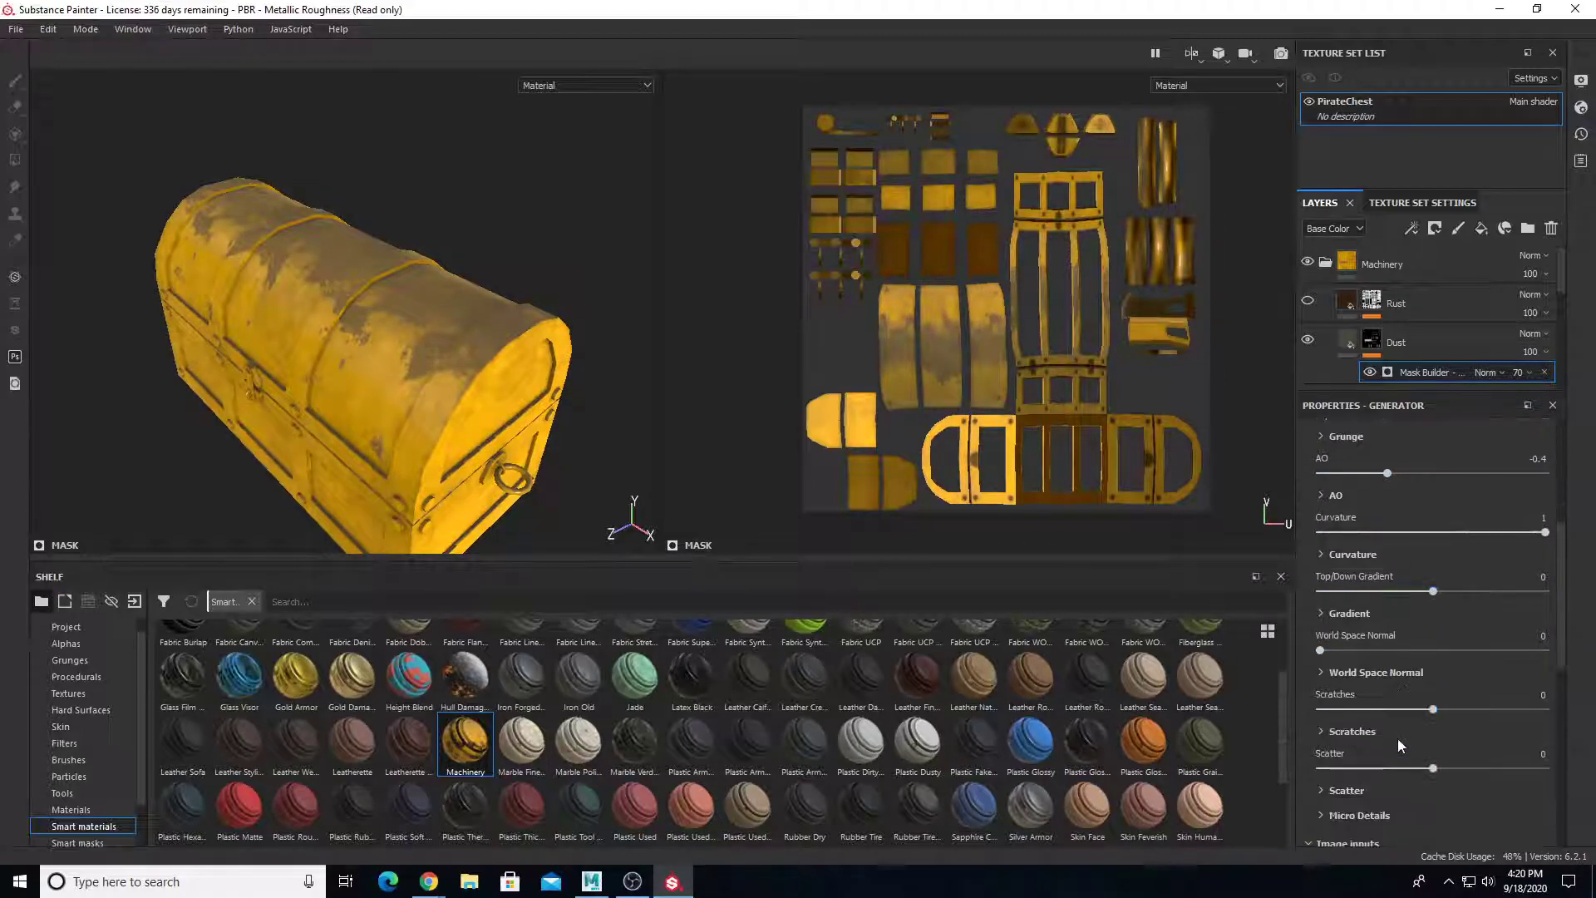
pyautogui.moveTo(1434, 710)
pyautogui.mouseDown()
pyautogui.moveTo(1517, 732)
pyautogui.moveTo(1322, 736)
pyautogui.moveTo(1411, 730)
pyautogui.mouseUp()
pyautogui.scroll(-3, 1413, 732)
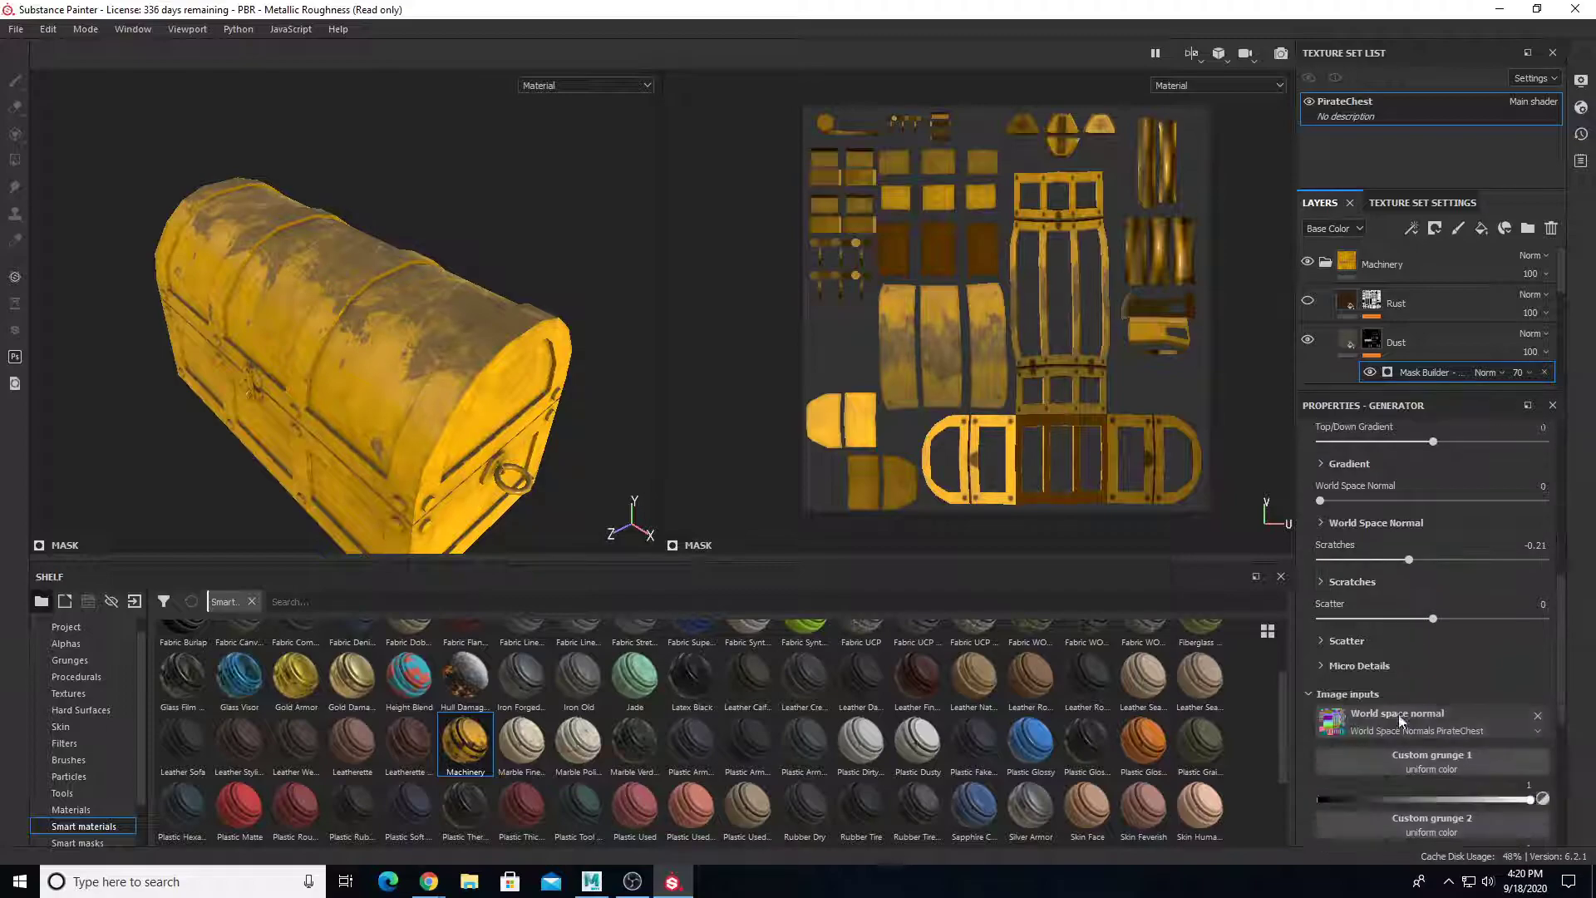
# Set the Dust mask's Scatter to 0.31 and lower the Dust layer's opacity to 38
pyautogui.moveTo(1437, 624); pyautogui.dragTo(1494, 641)
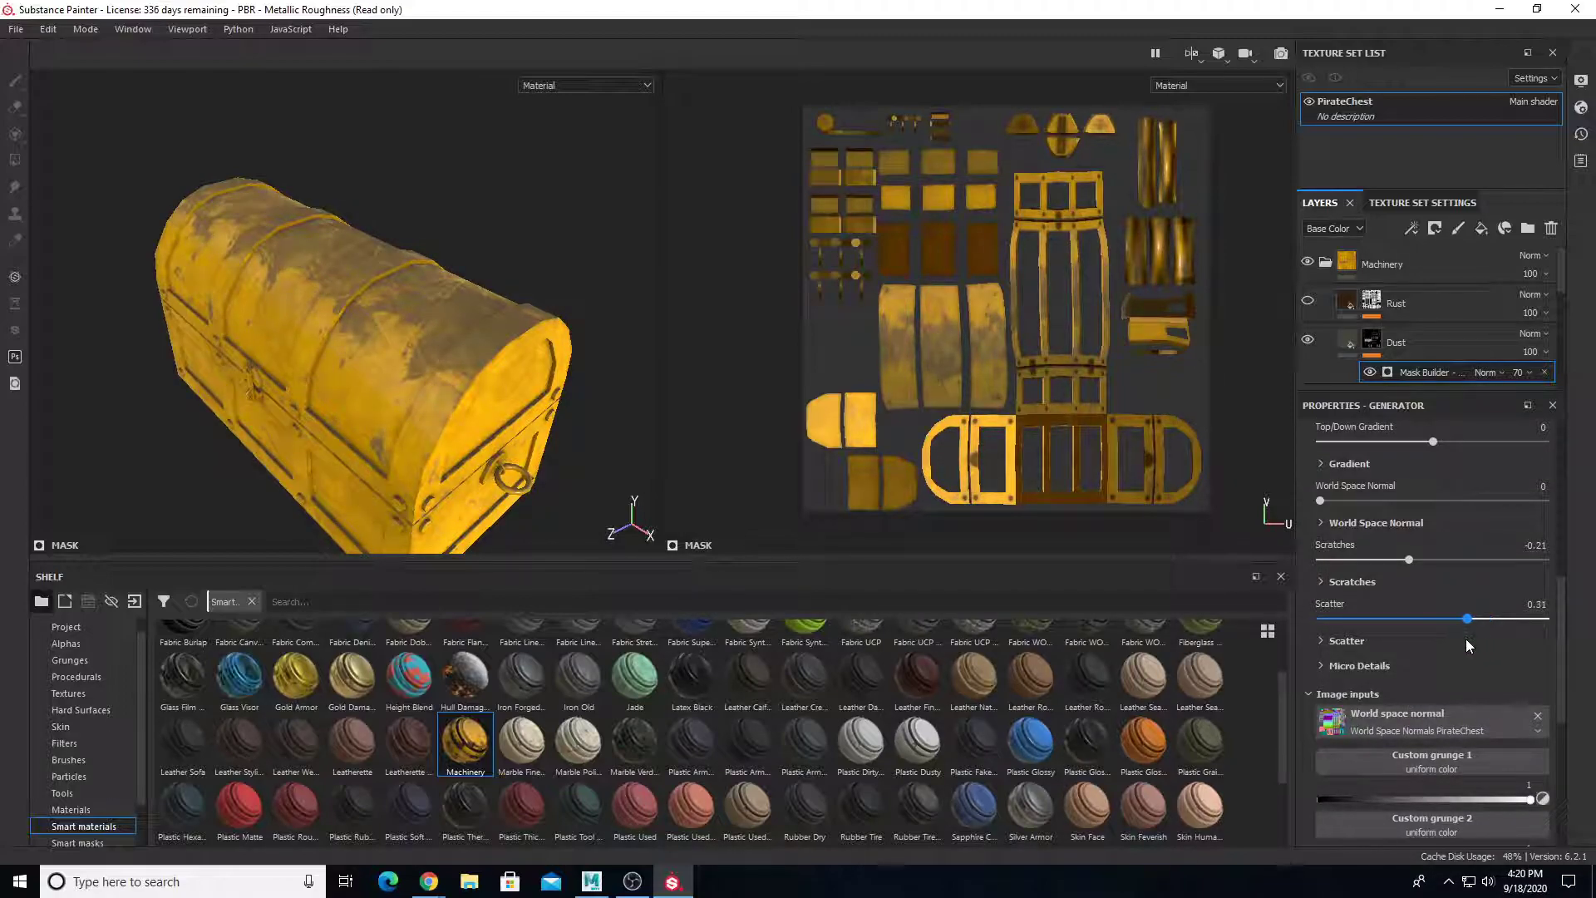
pyautogui.scroll(-5, 1429, 691)
pyautogui.scroll(7, 1407, 690)
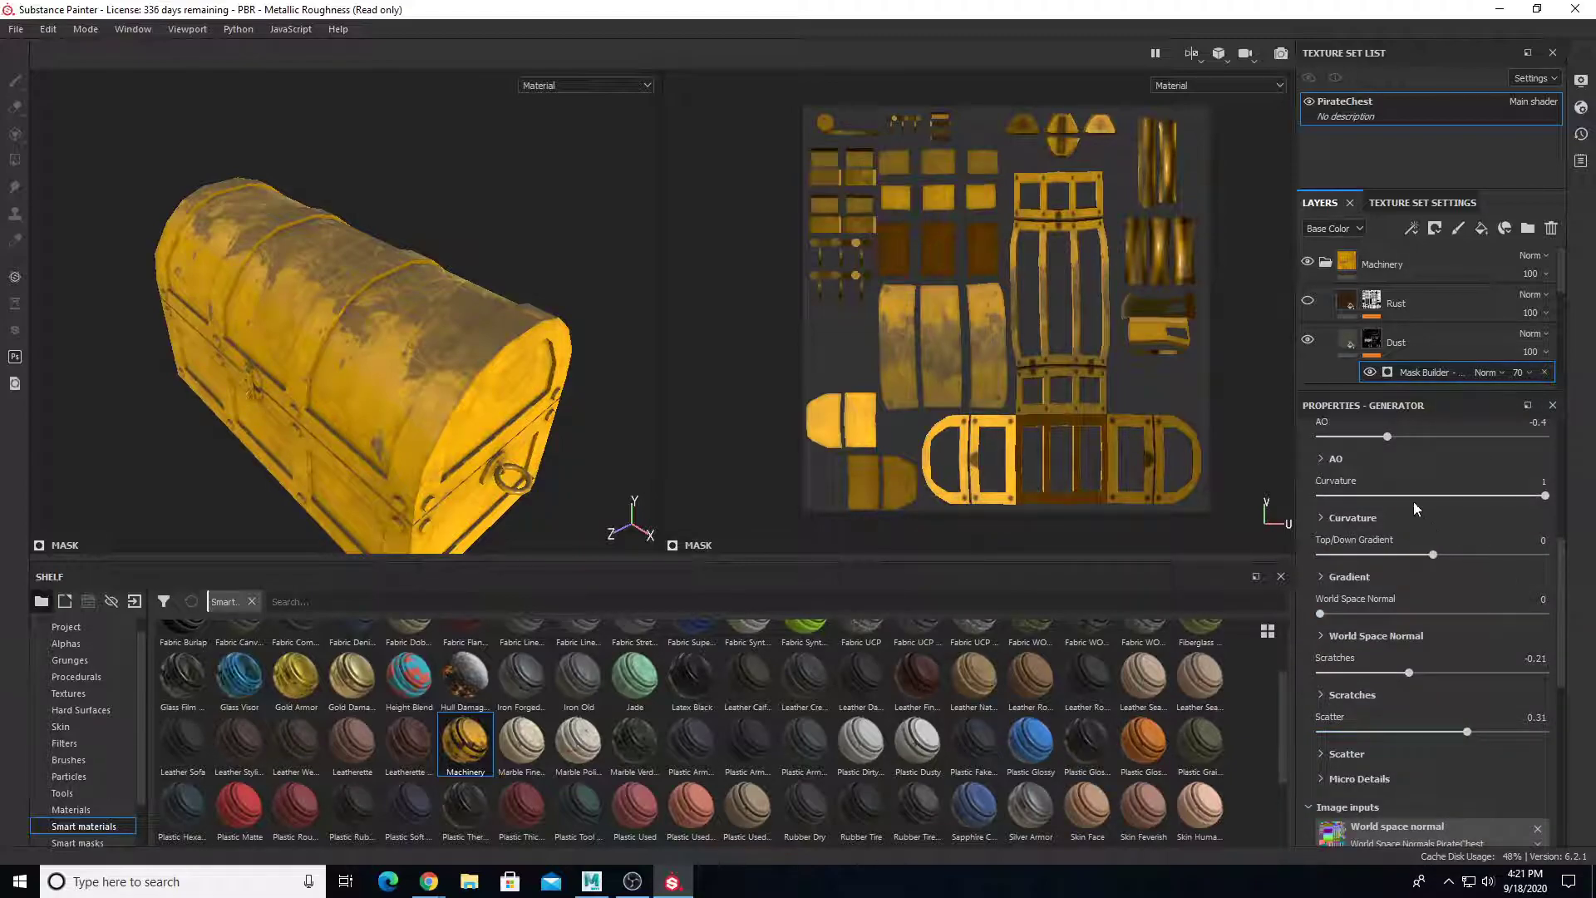
pyautogui.click(1529, 354)
pyautogui.moveTo(1586, 383); pyautogui.dragTo(1545, 382)
pyautogui.keyDown('alt'); pyautogui.moveTo(301, 493); pyautogui.dragTo(462, 367); pyautogui.keyUp('alt')
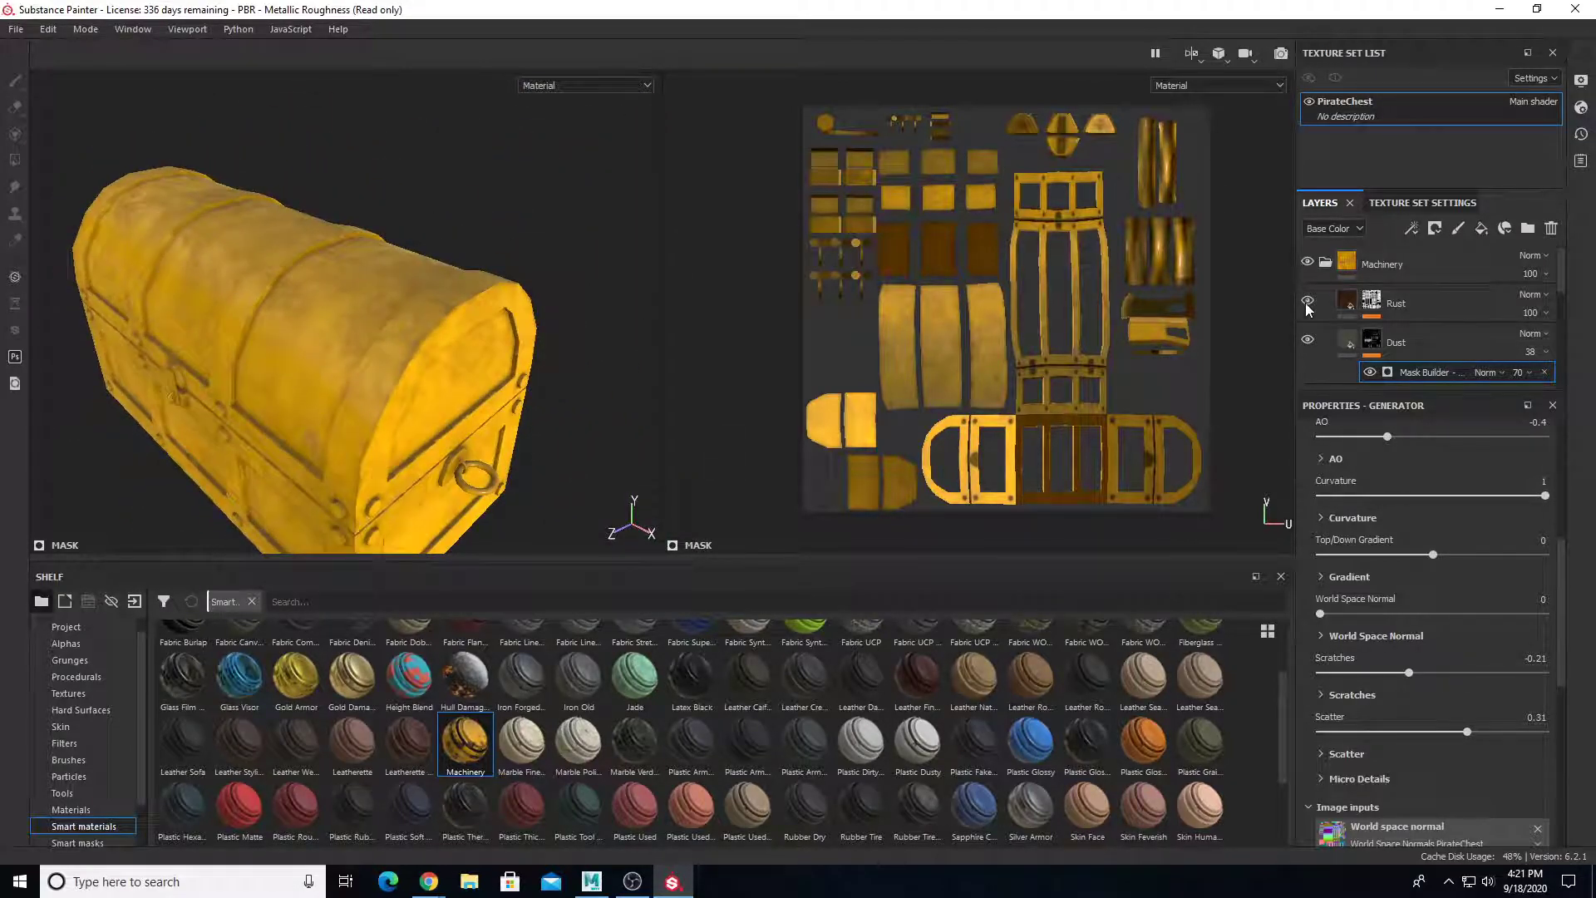
# Show the Rust layer and examine its effect on the chest's front and lid
pyautogui.click(1307, 301)
pyautogui.keyDown('alt'); pyautogui.moveTo(324, 420); pyautogui.dragTo(515, 233); pyautogui.keyUp('alt')
pyautogui.moveTo(289, 356)
pyautogui.keyDown('alt'); pyautogui.mouseDown()
pyautogui.moveTo(306, 367)
pyautogui.moveTo(253, 358)
pyautogui.moveTo(278, 359)
pyautogui.mouseUp(); pyautogui.keyUp('alt')
pyautogui.keyDown('alt'); pyautogui.moveTo(279, 359); pyautogui.dragTo(312, 379, button='right'); pyautogui.keyUp('alt')
pyautogui.keyDown('alt'); pyautogui.moveTo(328, 362); pyautogui.dragTo(289, 387); pyautogui.keyUp('alt')
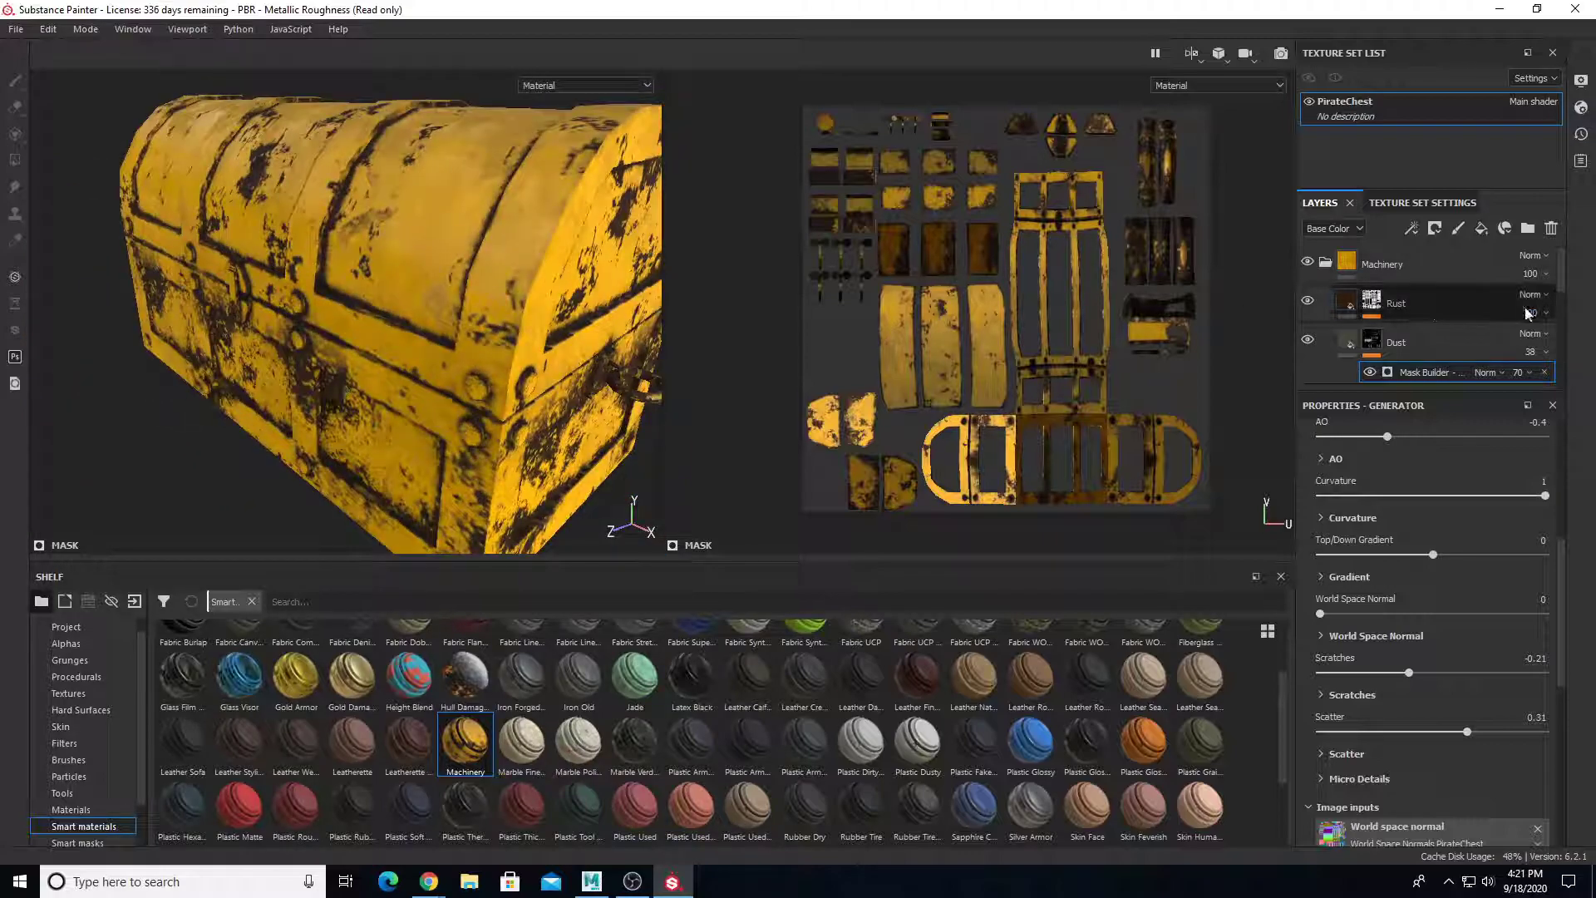
# Change the metal colour in the Rust fill's advanced parameters to a lighter reddish brown (RGB 0.467, 0.319, 0.257)
pyautogui.click(1345, 304)
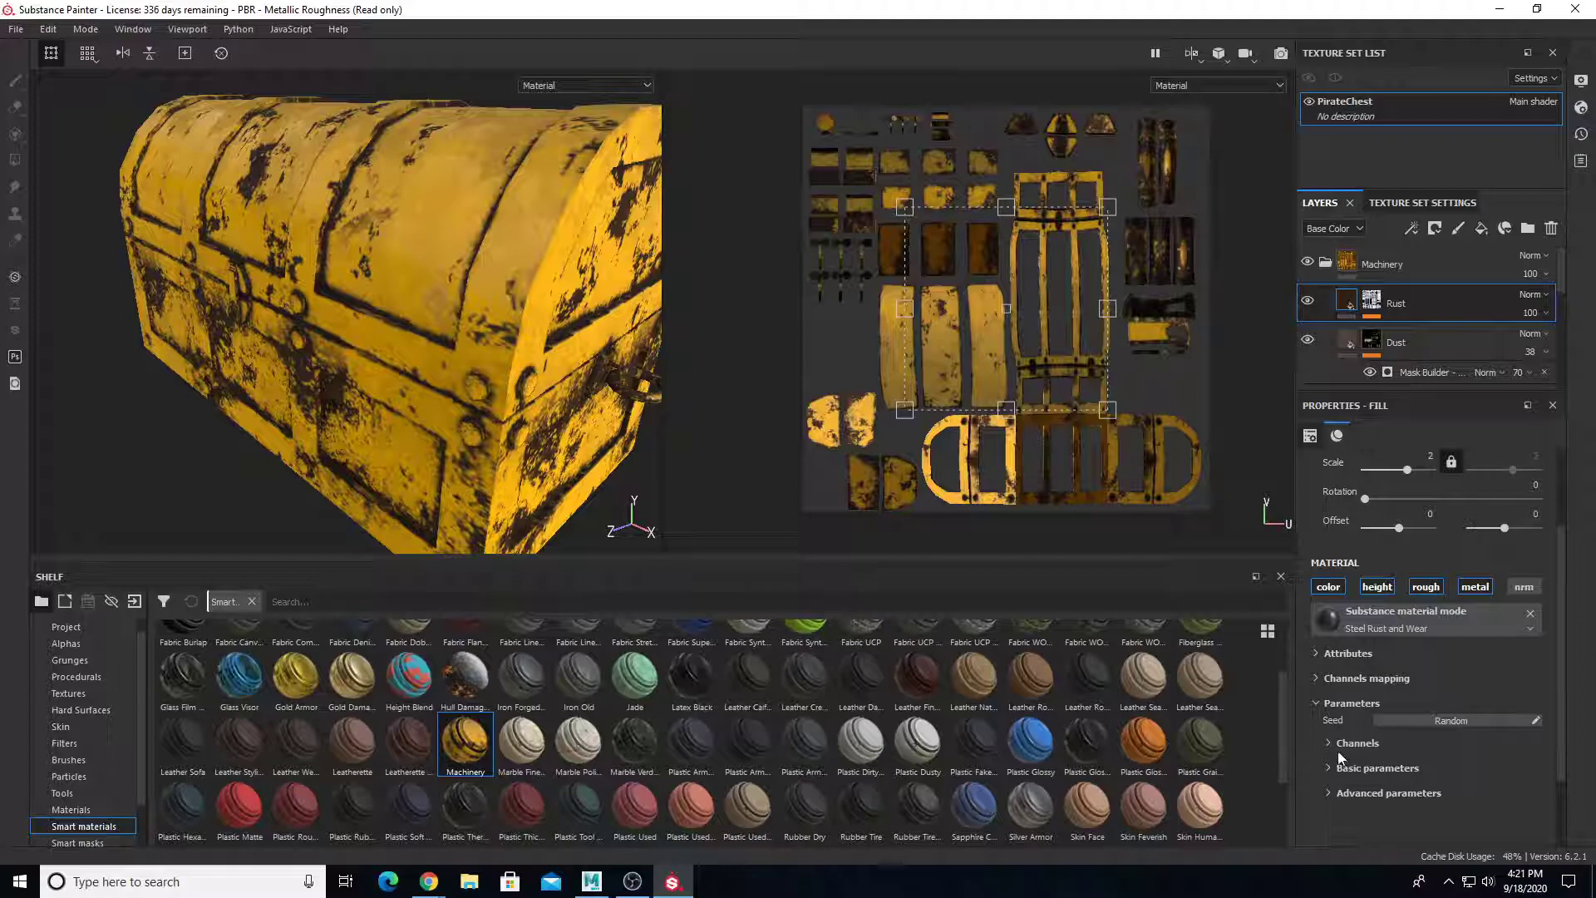
pyautogui.click(1346, 767)
pyautogui.click(1350, 744)
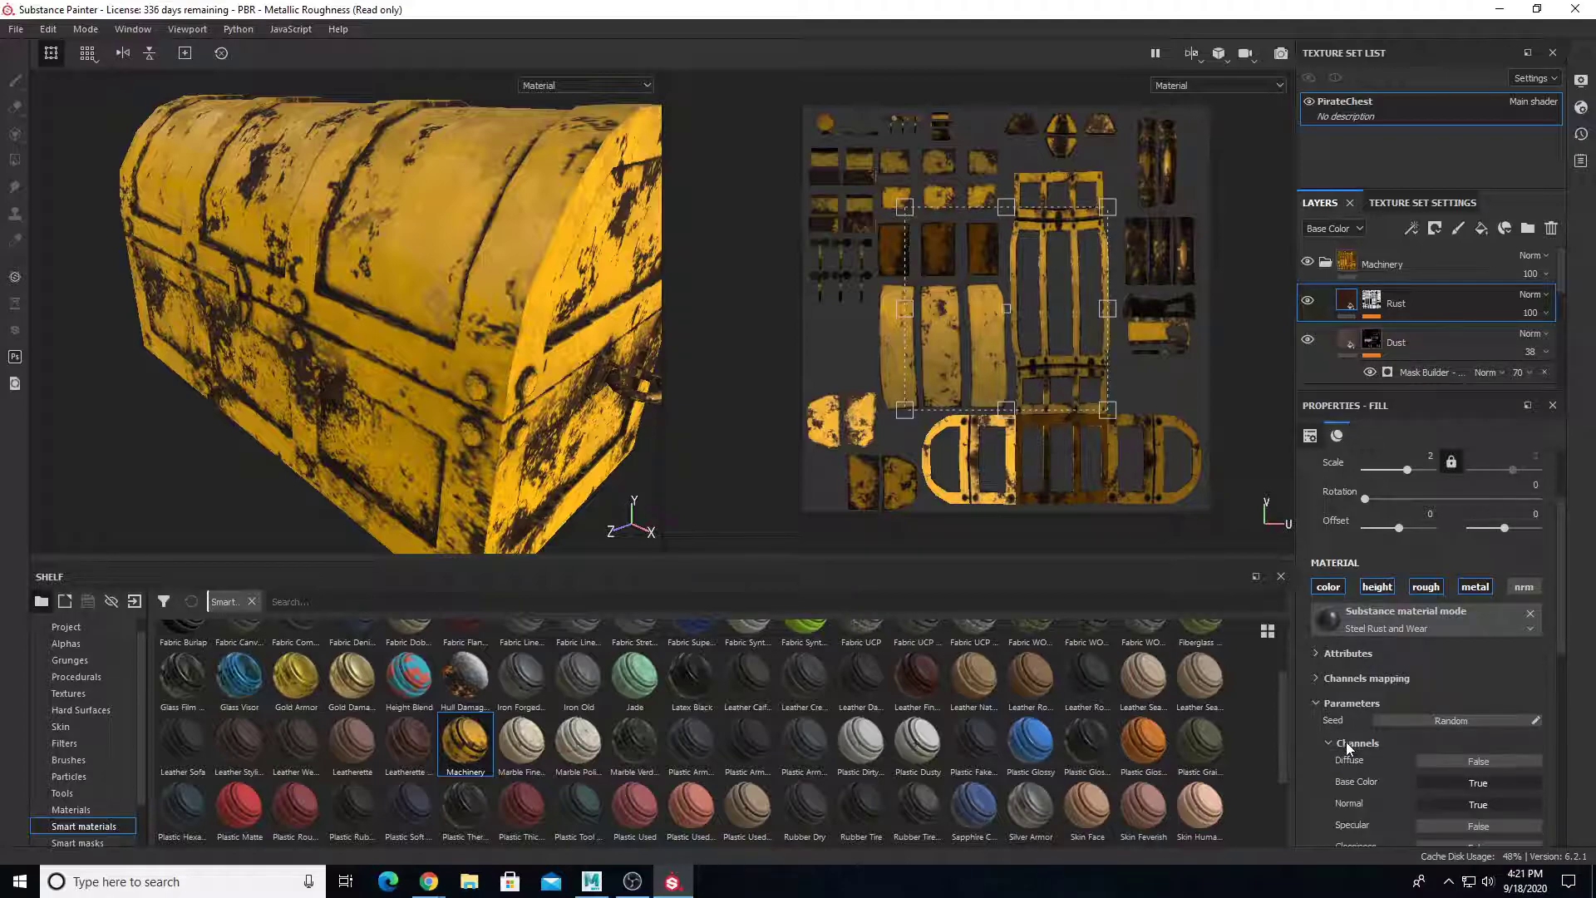
pyautogui.scroll(-5, 1348, 748)
pyautogui.click(1349, 805)
pyautogui.scroll(-2, 1405, 765)
pyautogui.click(1435, 726)
pyautogui.moveTo(1420, 665); pyautogui.dragTo(1419, 626)
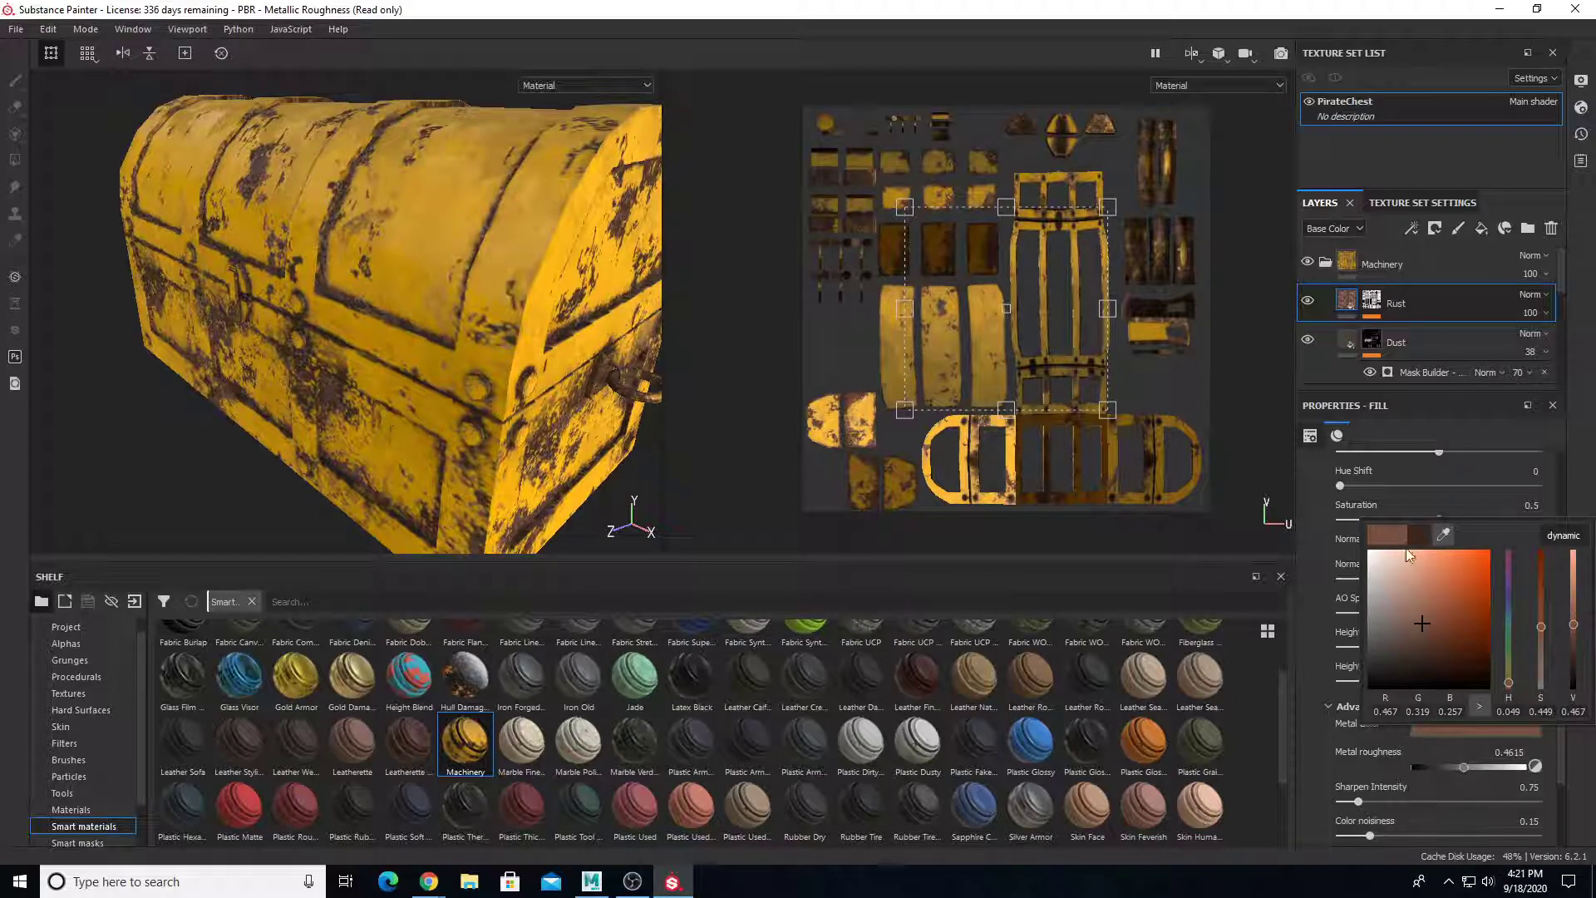
# Open the Mask Editor on the Rust layer's mask and randomize the seeds of its primary and secondary grunge textures
pyautogui.click(1373, 303)
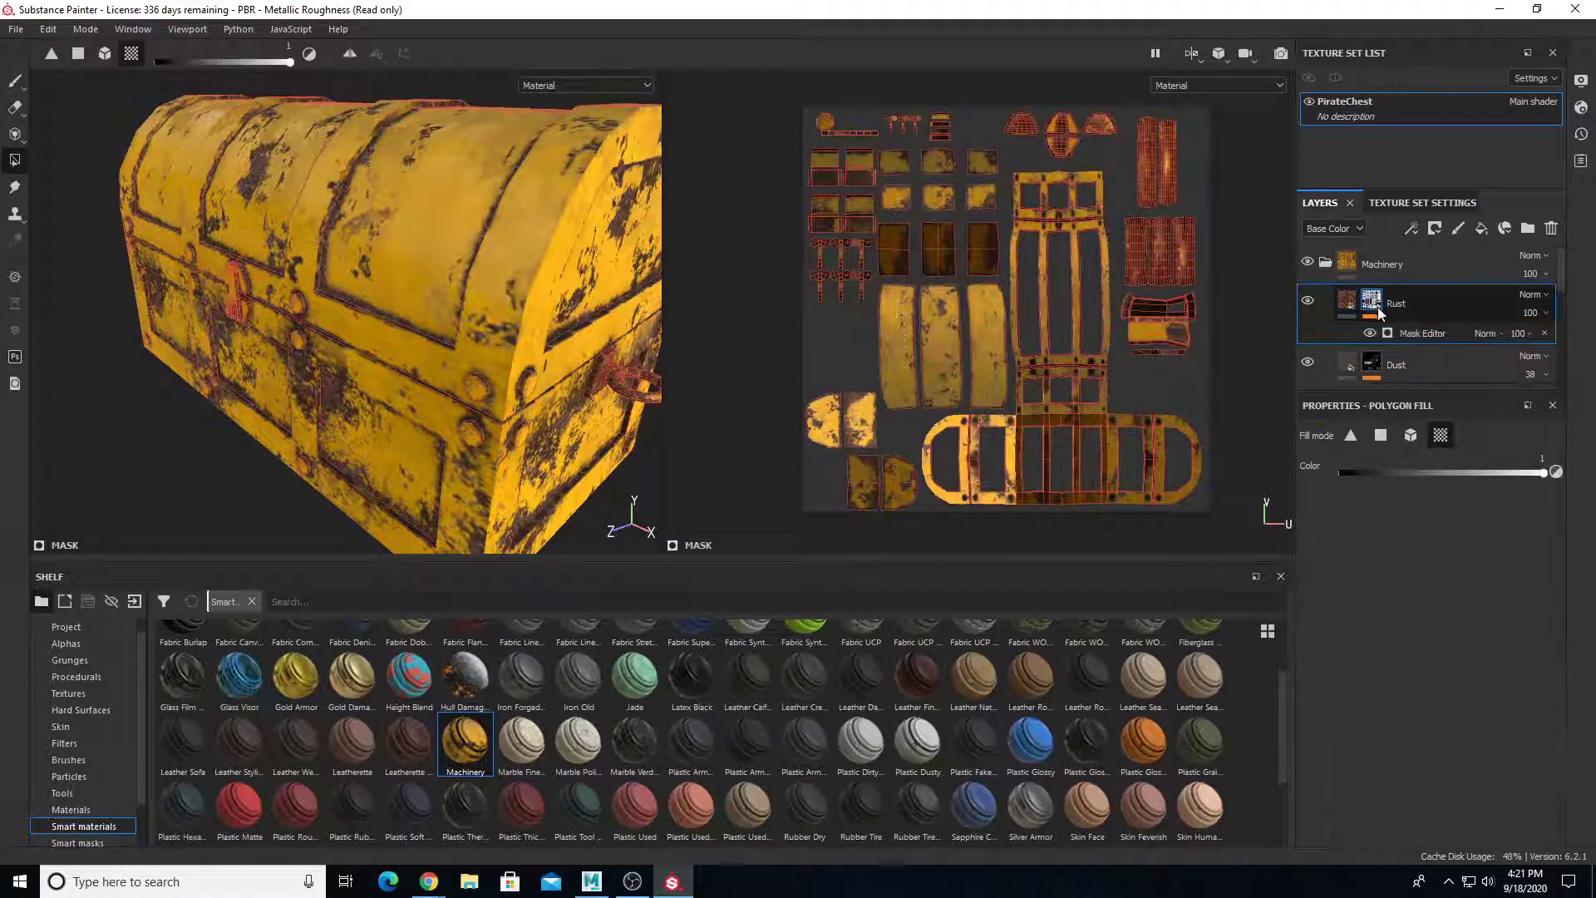
pyautogui.click(1425, 336)
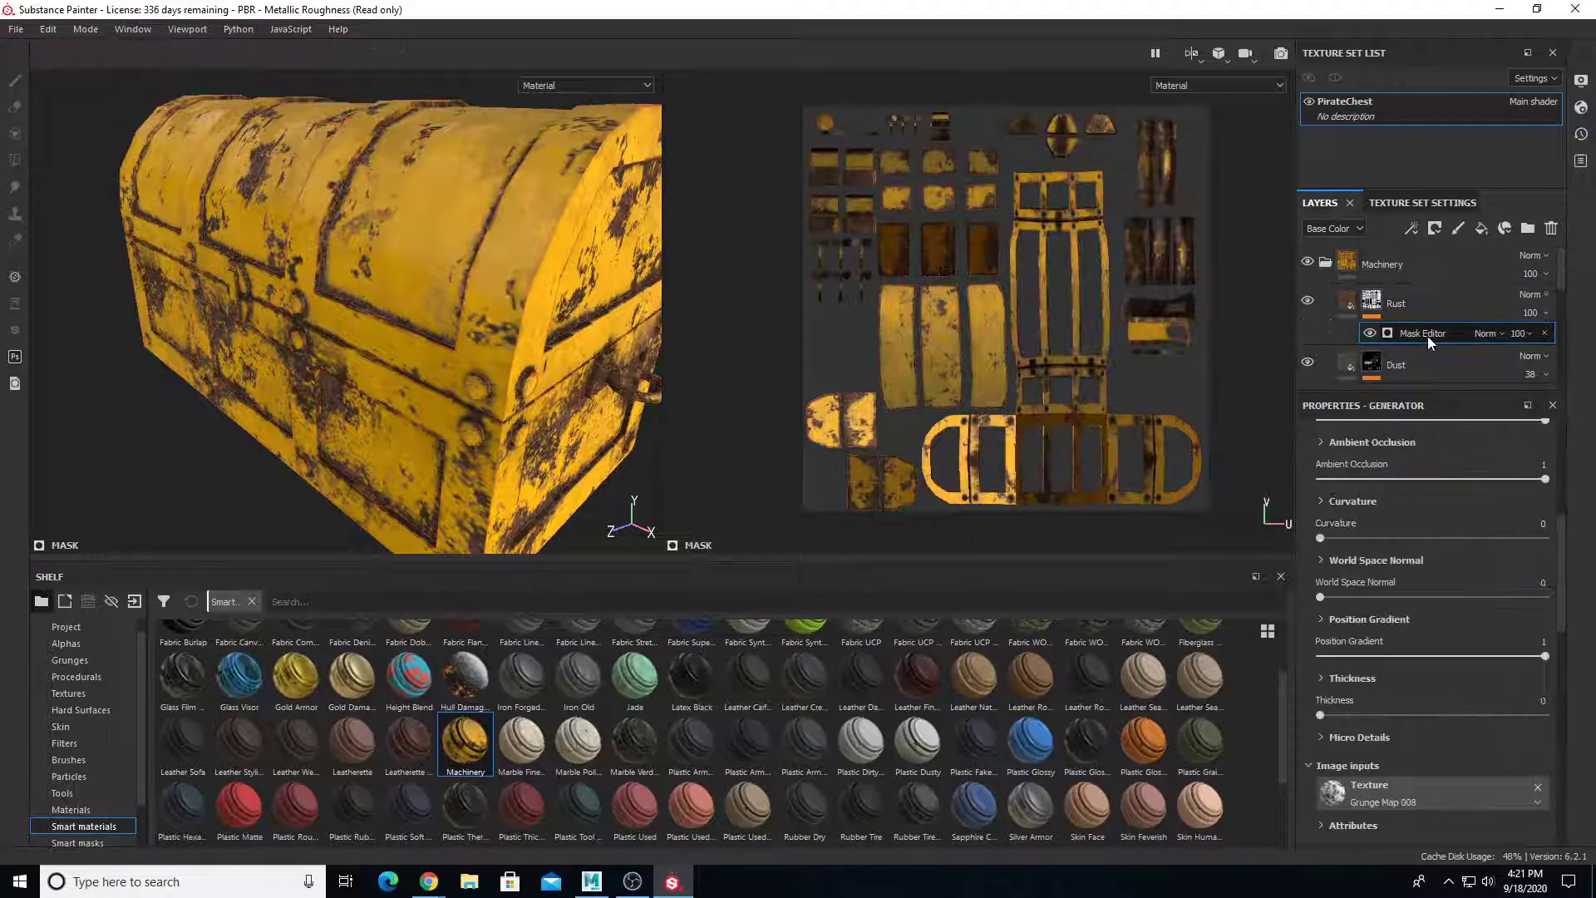
pyautogui.scroll(-3, 1423, 665)
pyautogui.scroll(-3, 1424, 665)
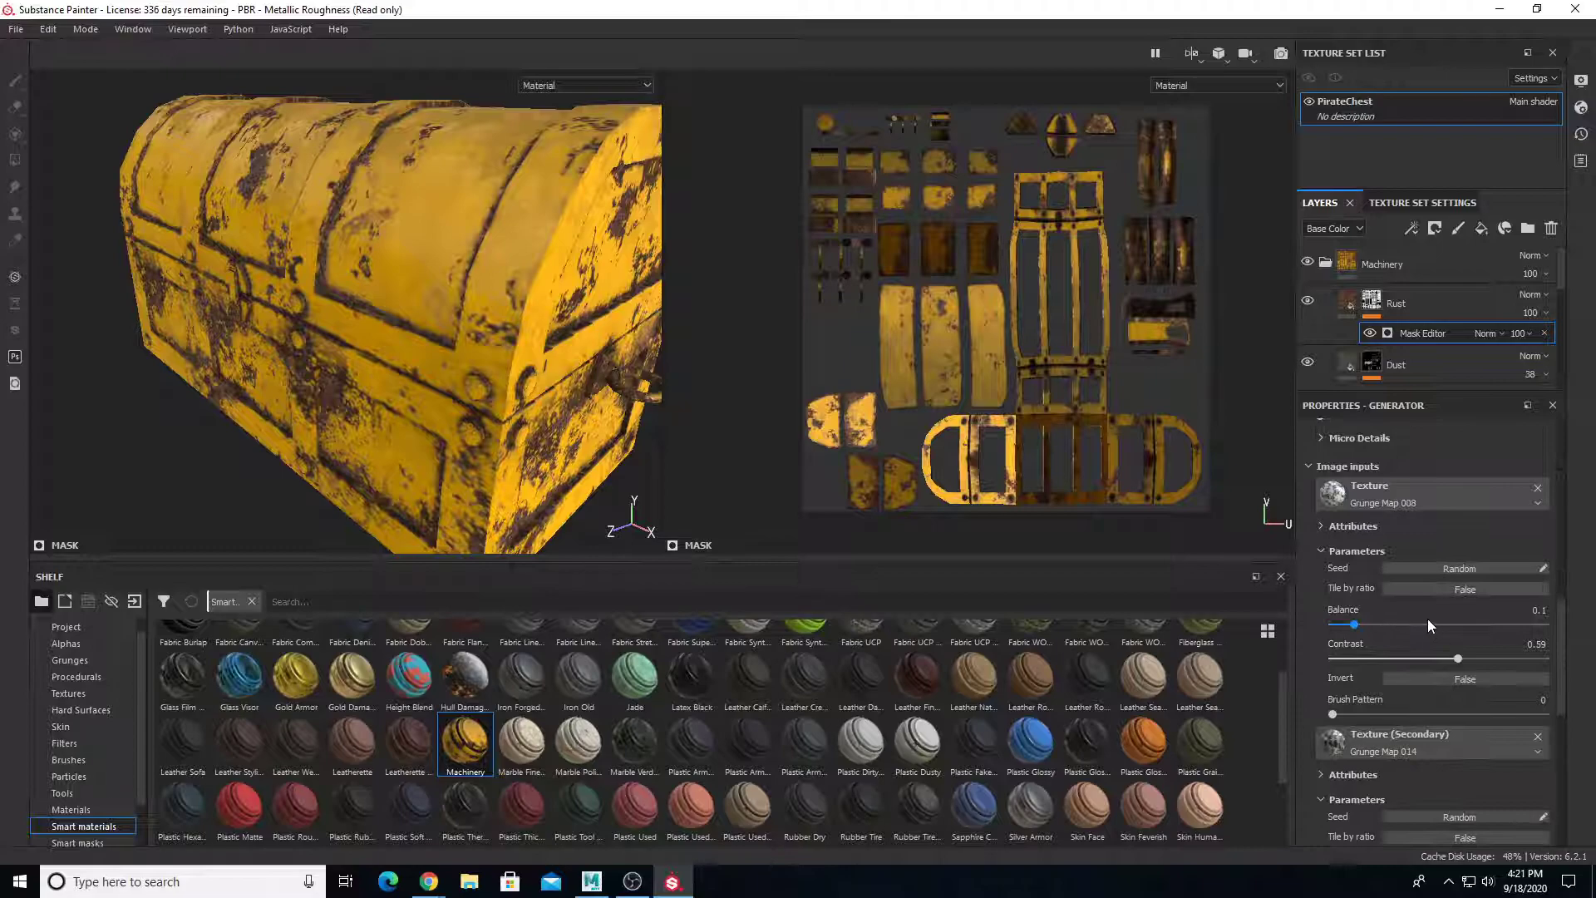
pyautogui.click(1434, 567)
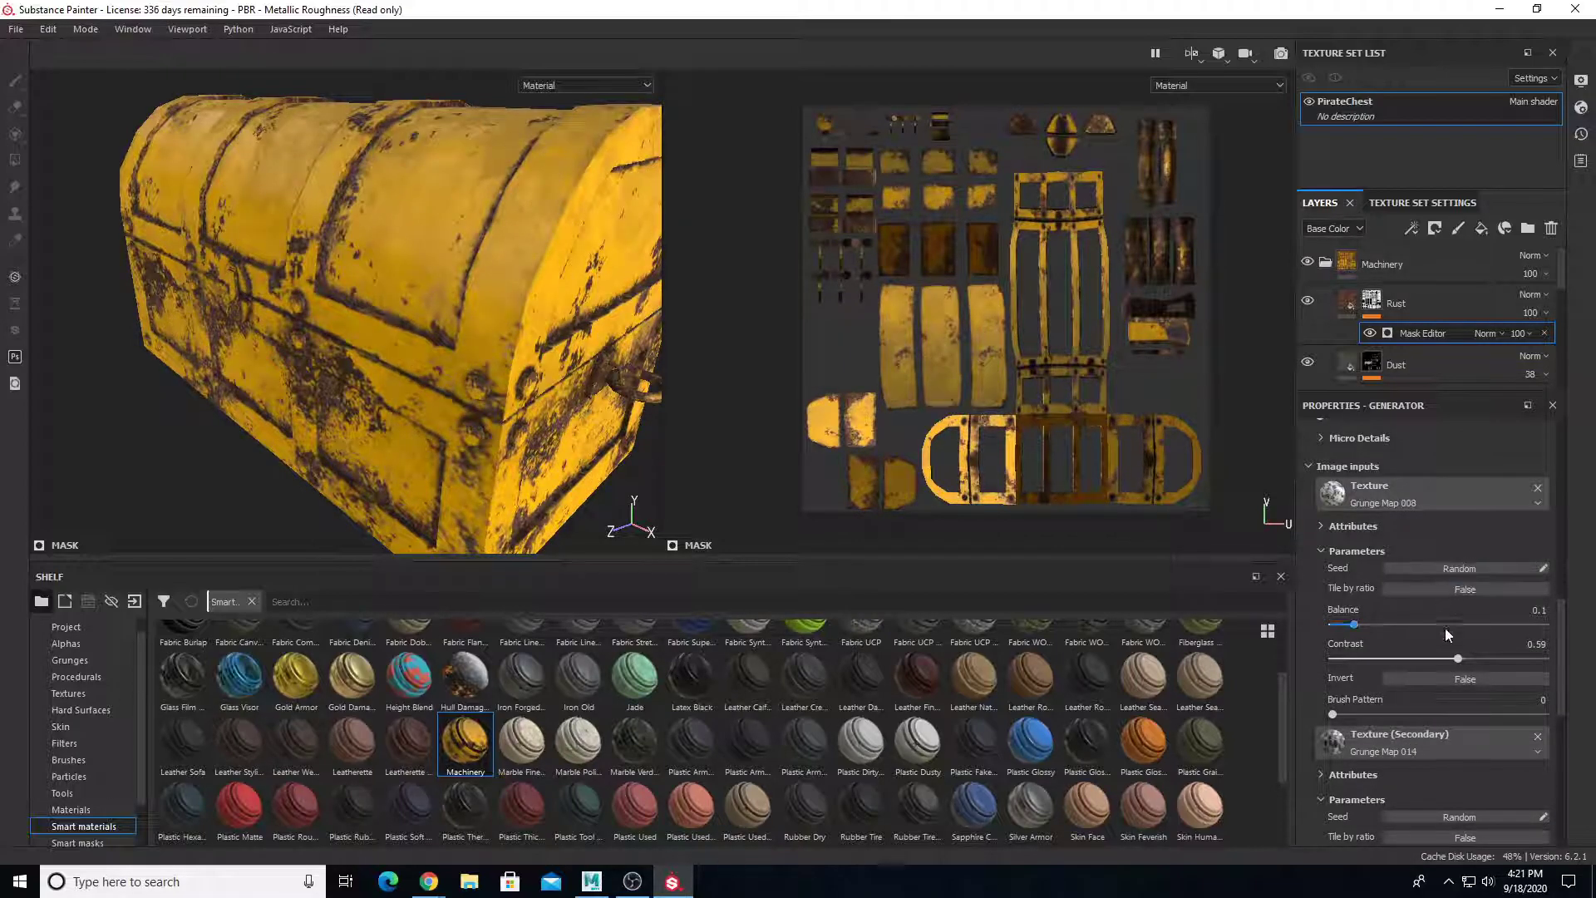
pyautogui.scroll(-2, 1430, 665)
pyautogui.click(1435, 713)
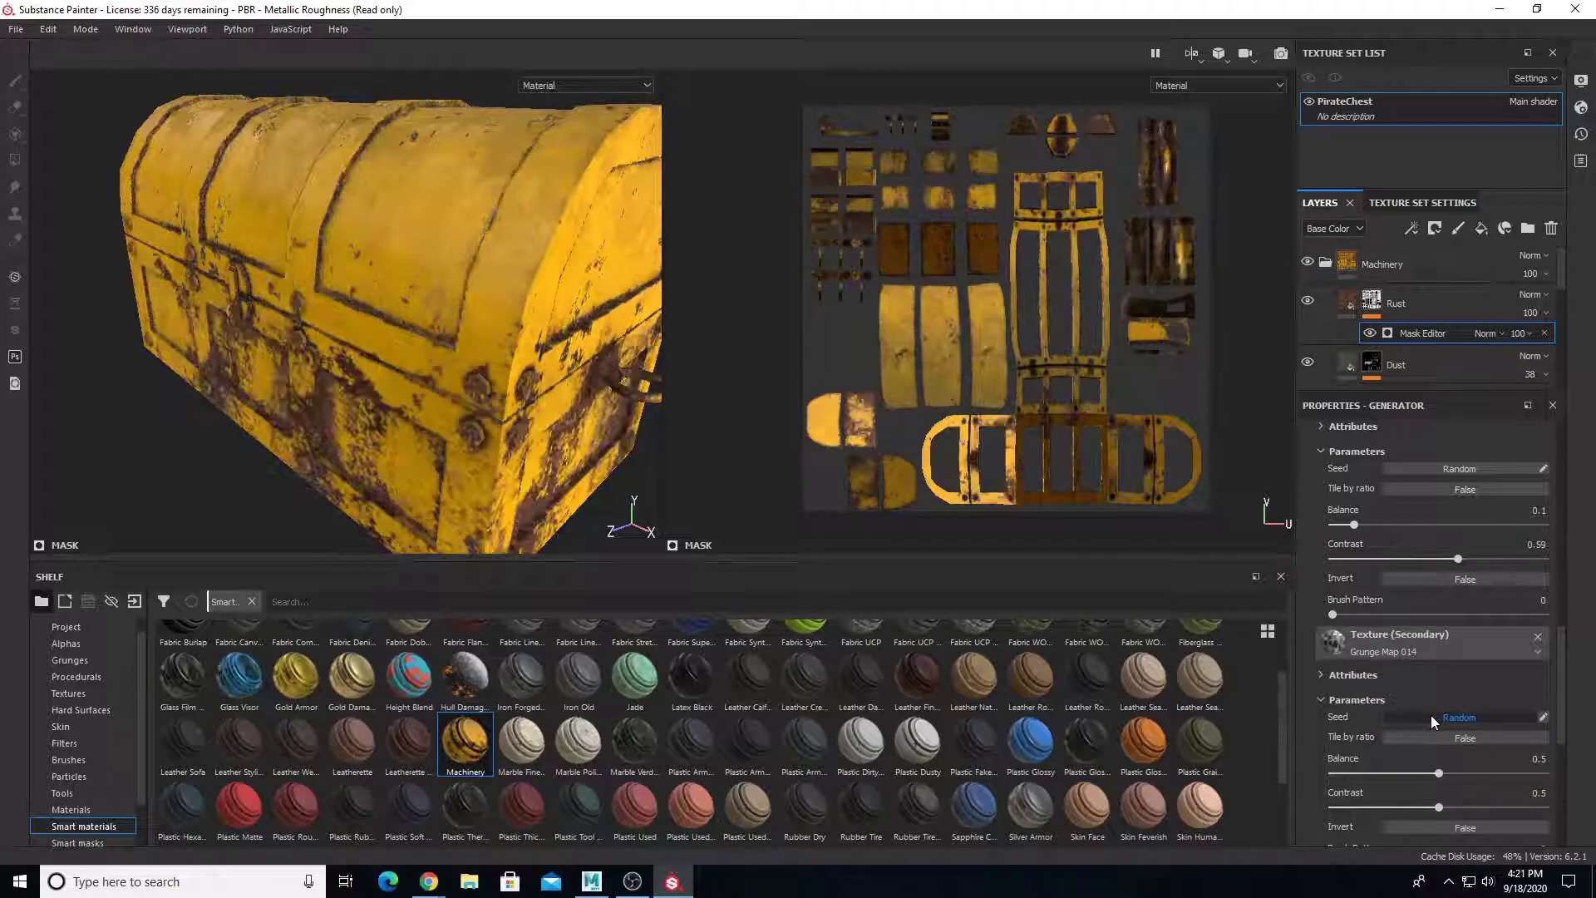
# Set the Rust mask's secondary texture to Contrast 0.8 and Balance 0.43, and its primary texture to Contrast 0.5 and Balance 0.18
pyautogui.moveTo(1438, 807); pyautogui.dragTo(1501, 825)
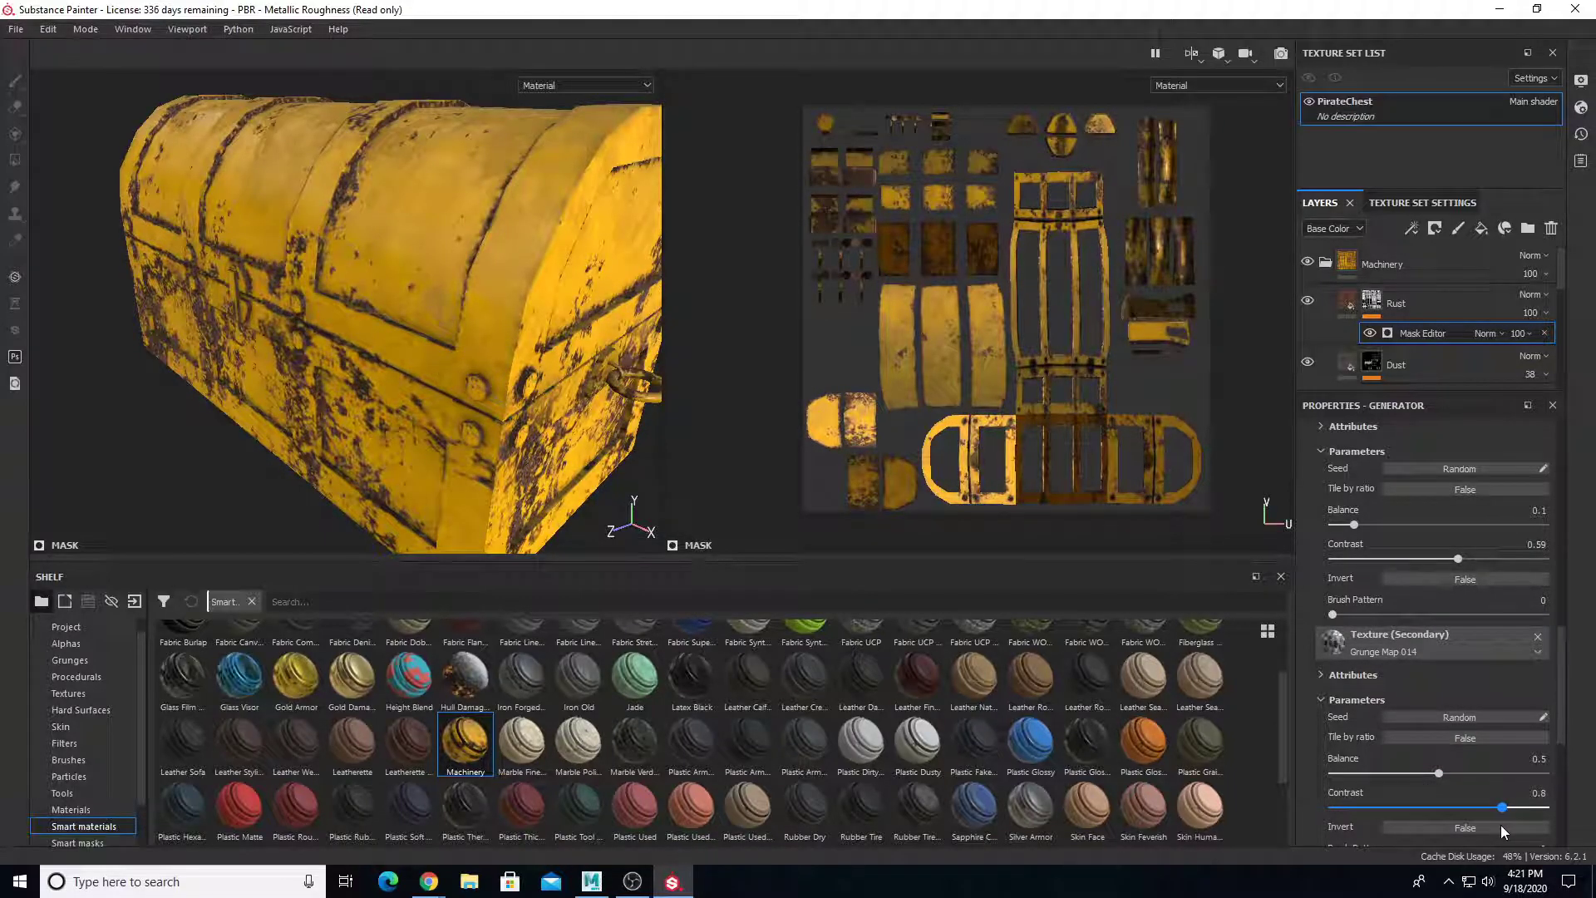
pyautogui.moveTo(1437, 775); pyautogui.dragTo(1425, 784)
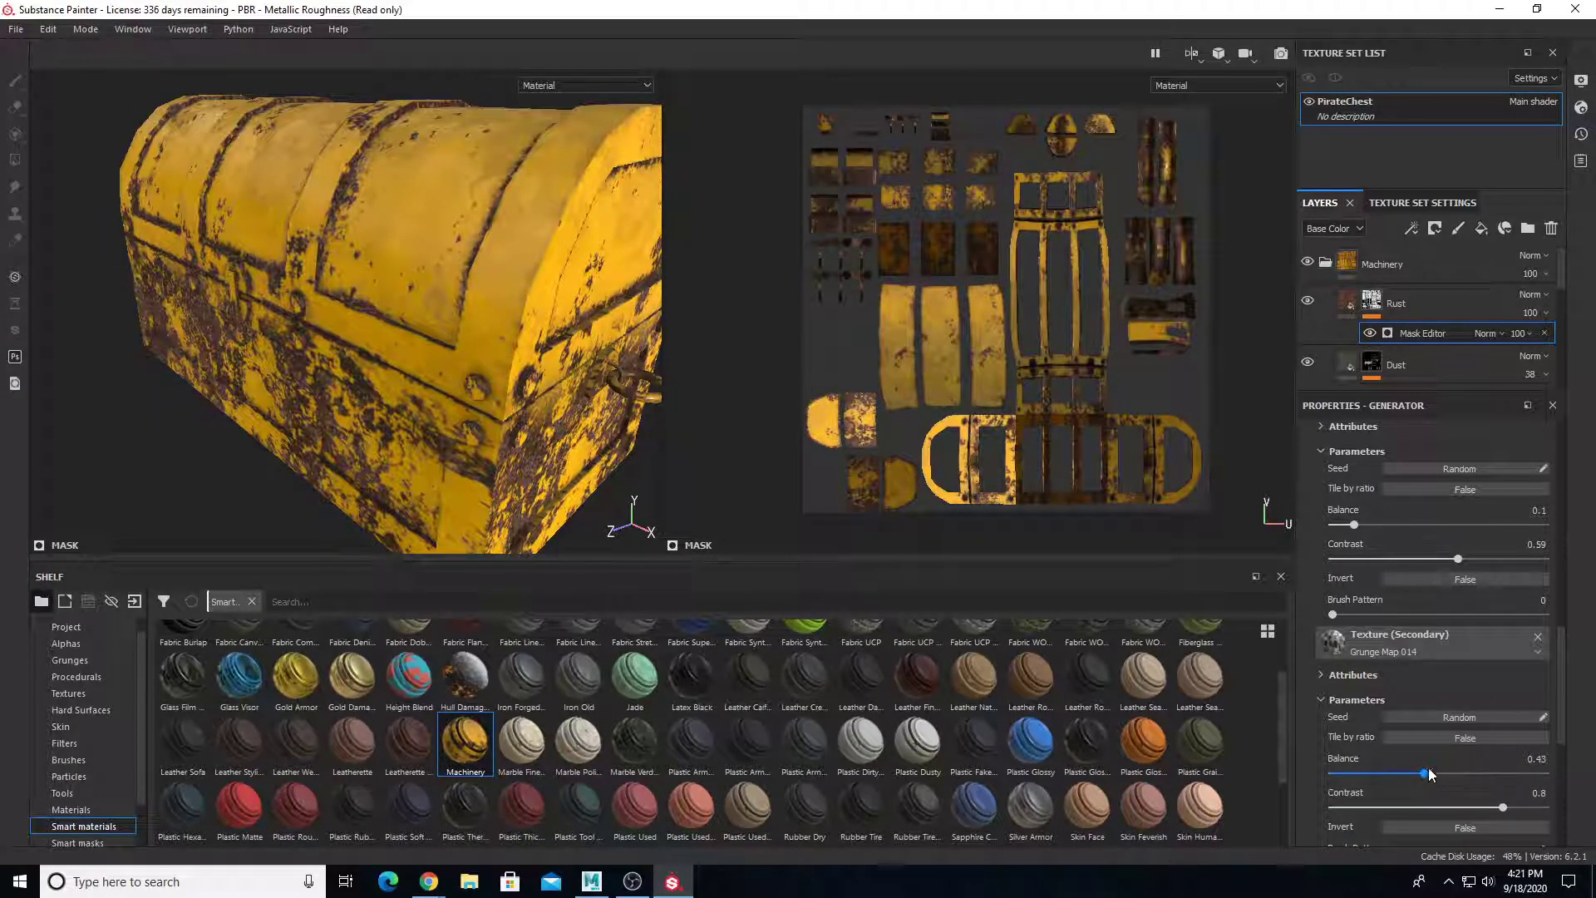
pyautogui.moveTo(1370, 552); pyautogui.dragTo(1439, 562)
pyautogui.moveTo(1353, 526); pyautogui.dragTo(1371, 533)
pyautogui.scroll(-5, 307, 458)
pyautogui.keyDown('alt'); pyautogui.moveTo(333, 466); pyautogui.dragTo(391, 445); pyautogui.keyUp('alt')
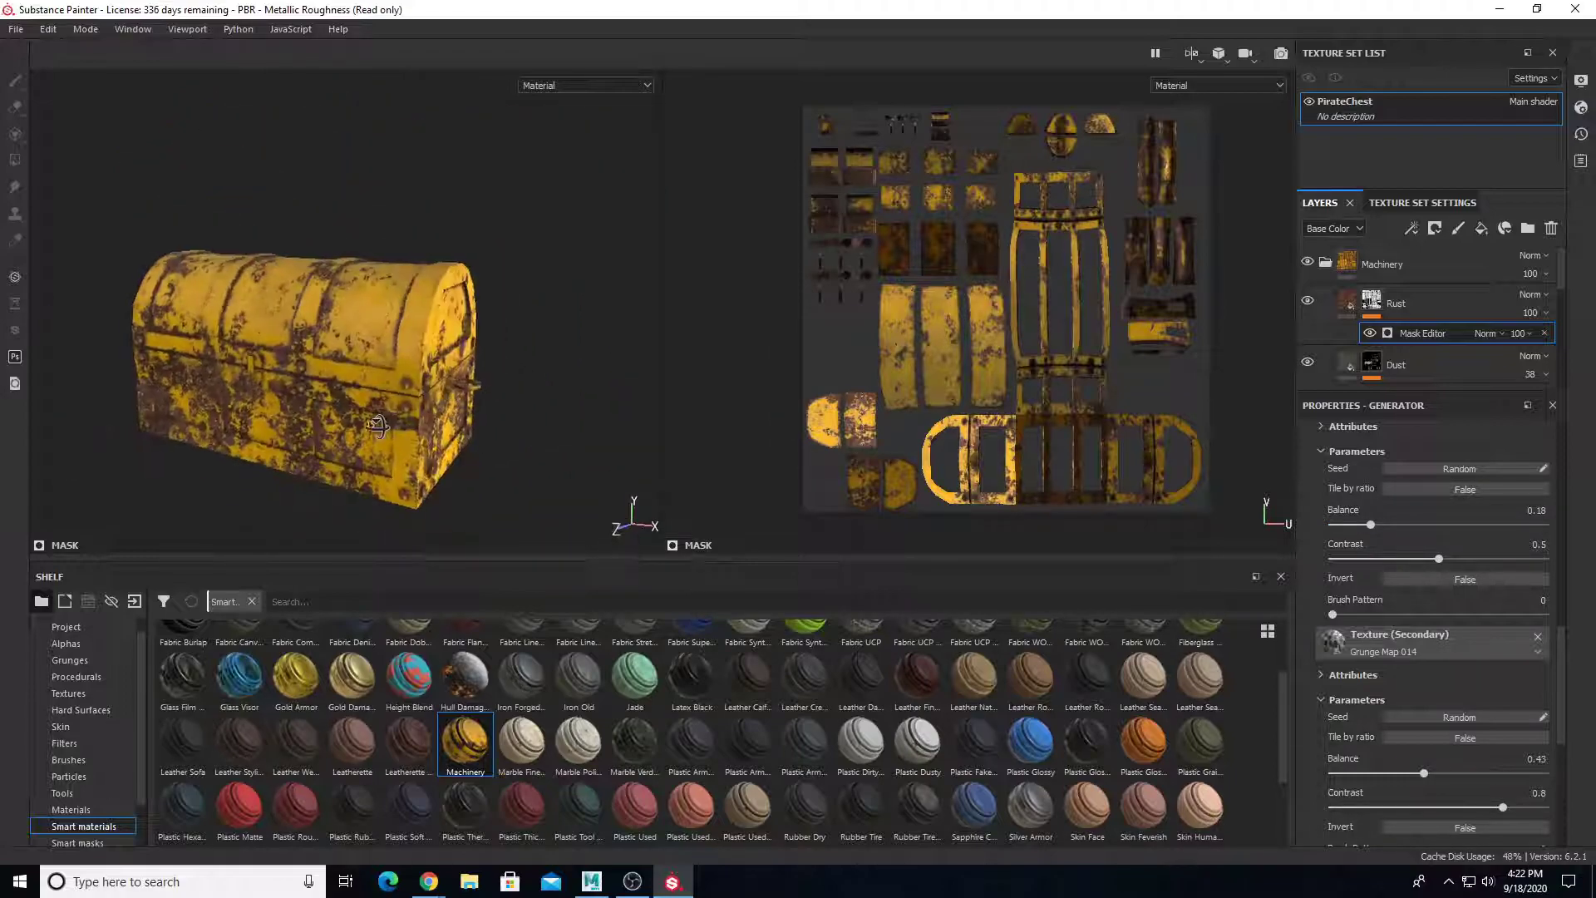
pyautogui.scroll(3, 391, 445)
pyautogui.keyDown('alt'); pyautogui.moveTo(392, 445); pyautogui.dragTo(473, 436, button='middle'); pyautogui.keyUp('alt')
pyautogui.keyDown('alt'); pyautogui.moveTo(474, 436); pyautogui.dragTo(499, 474); pyautogui.keyUp('alt')
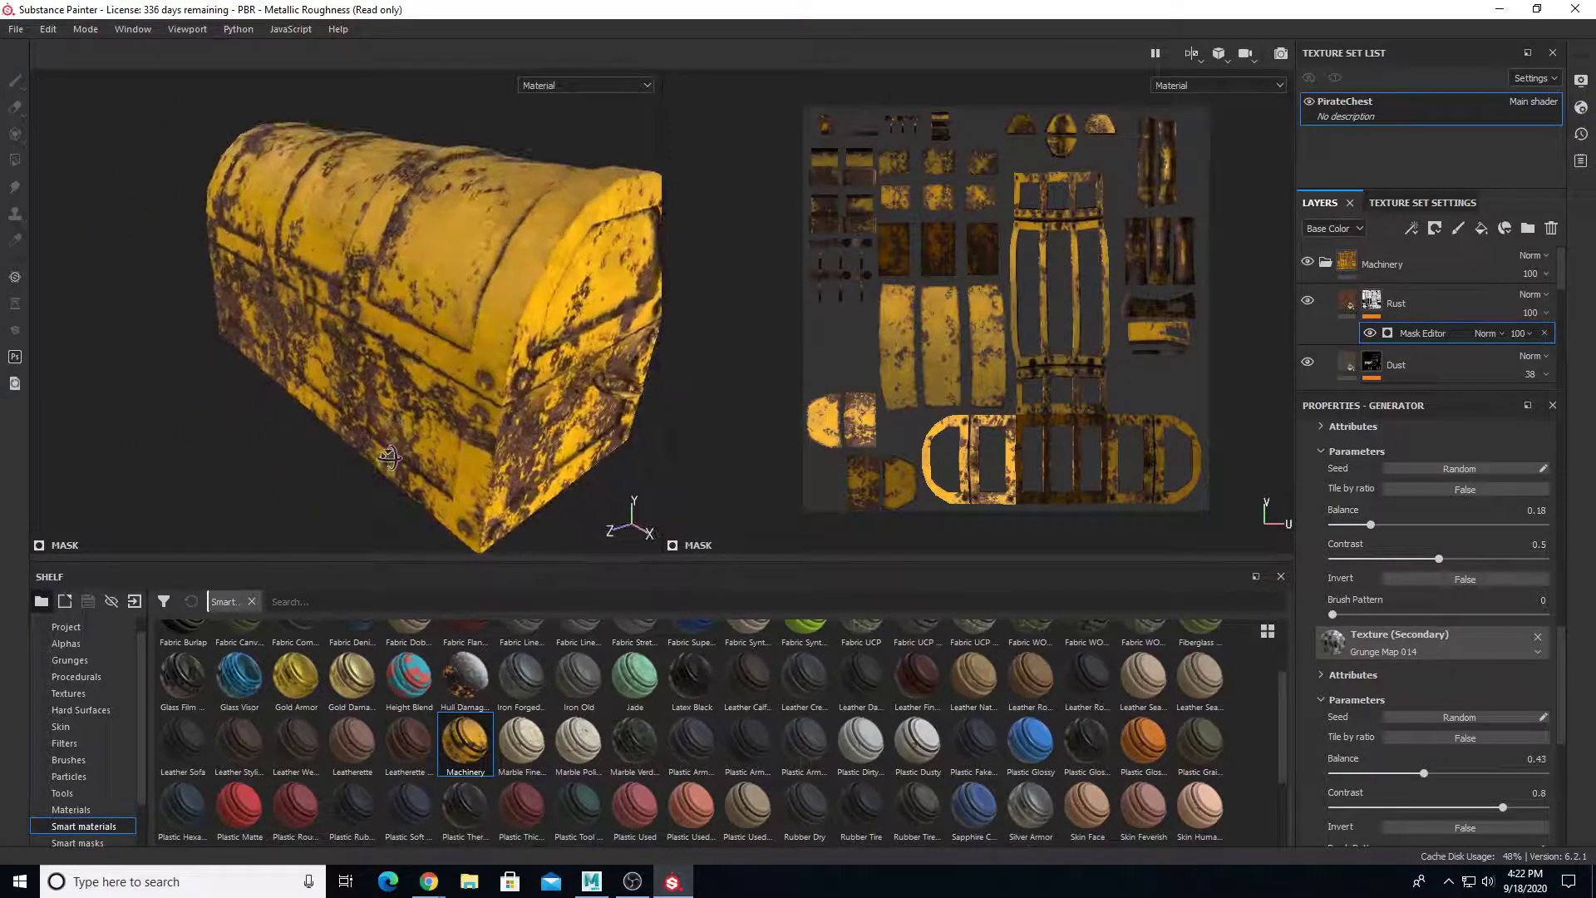
# Try the Multiply, Overlay and Screen blend modes on the Rust layer and return it to Normal
pyautogui.click(1473, 298)
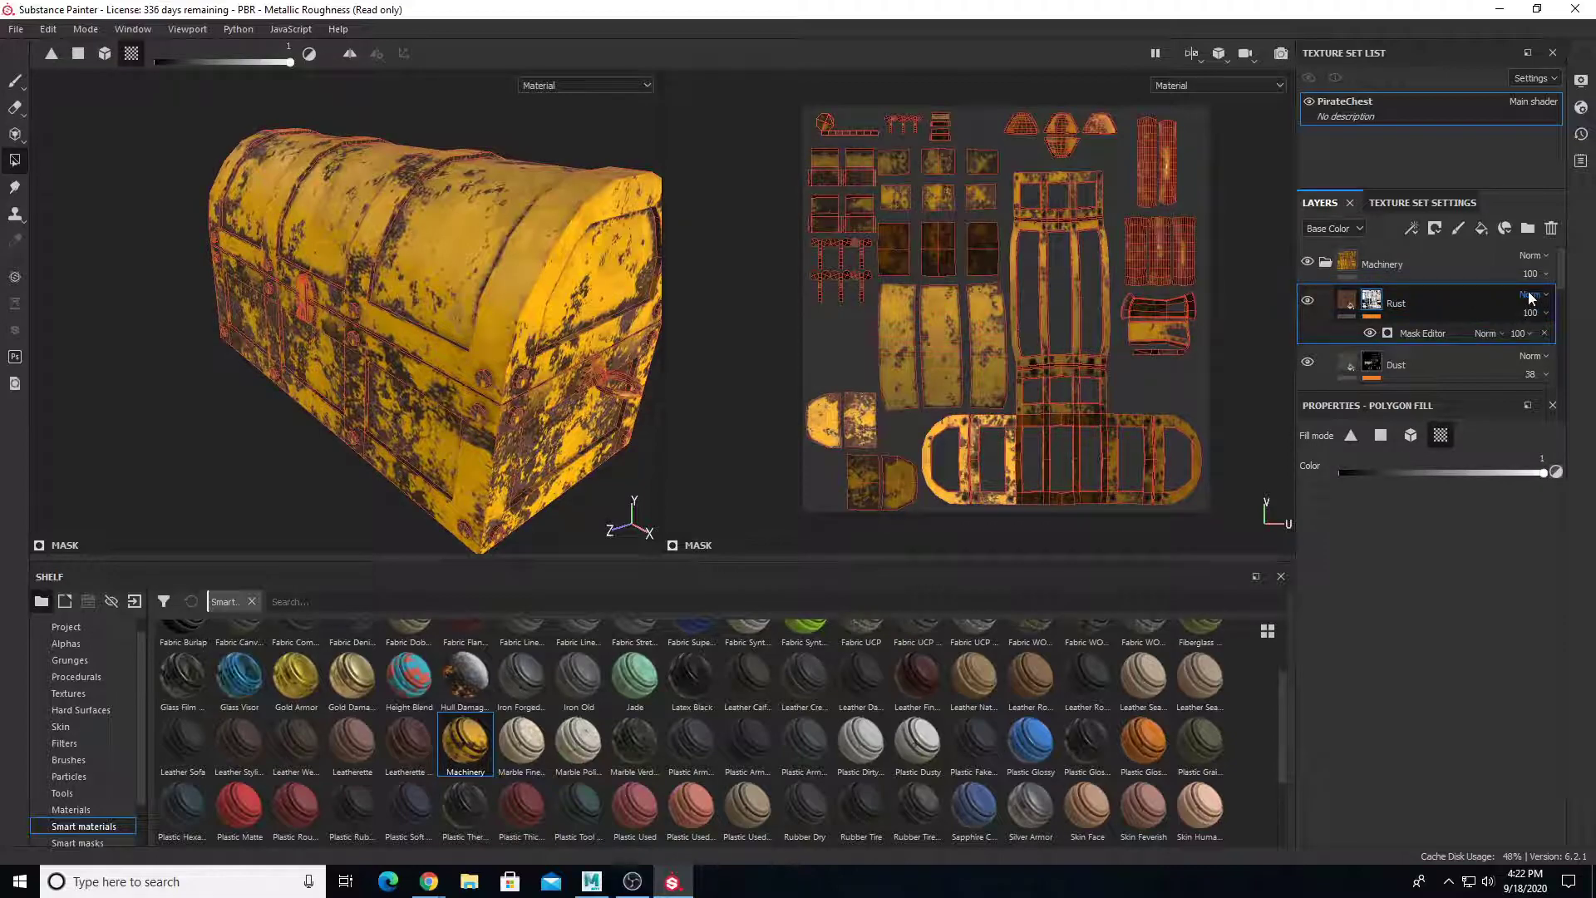
pyautogui.click(1532, 294)
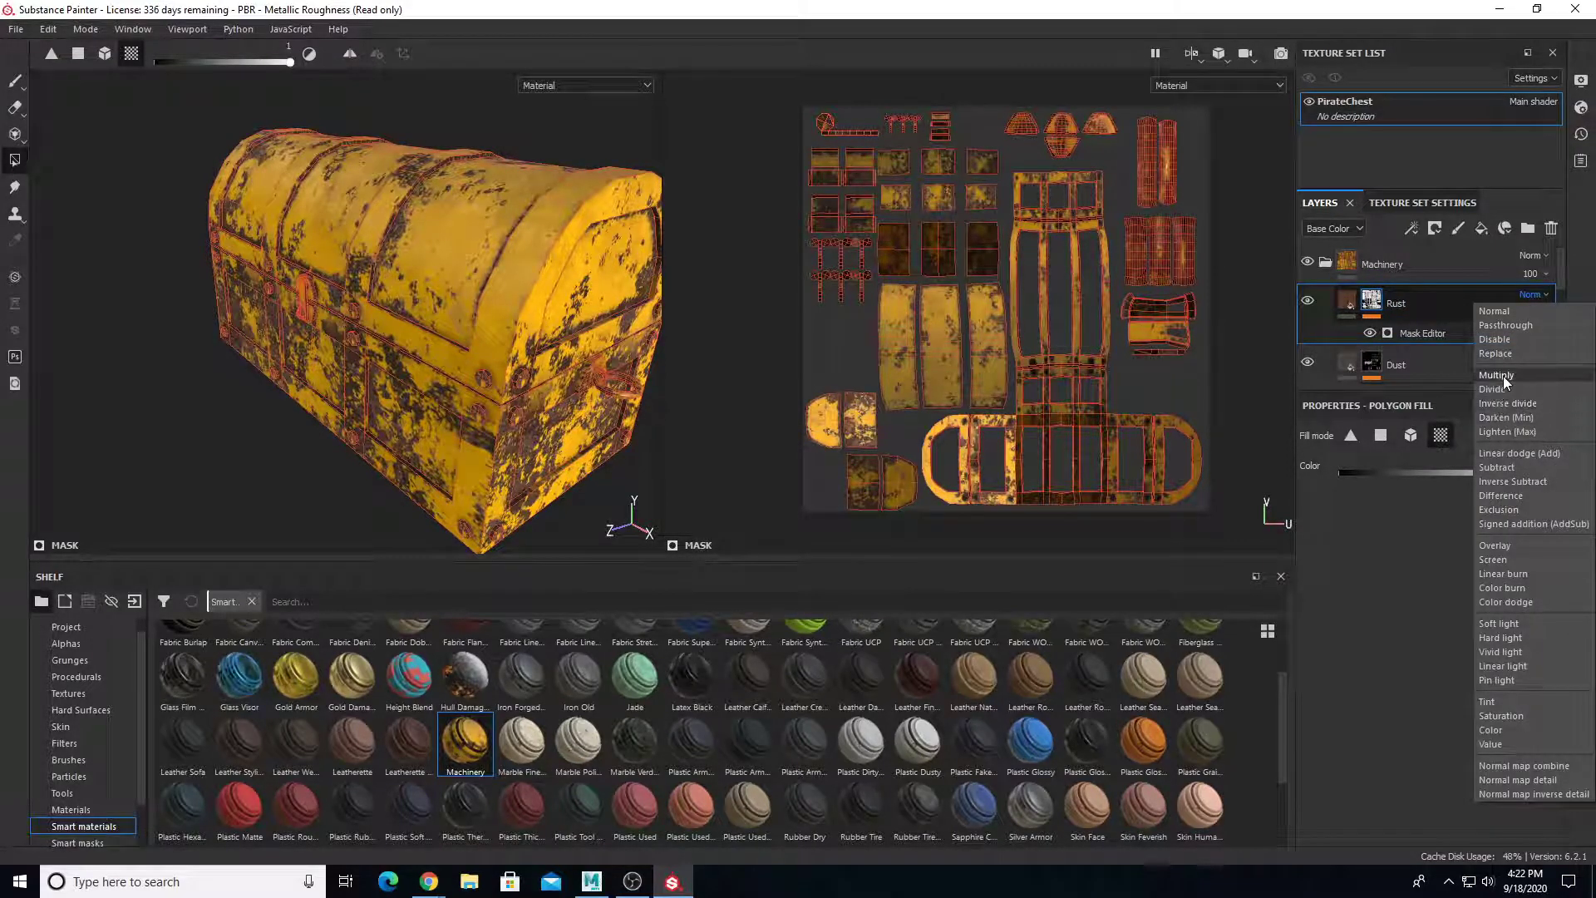
pyautogui.click(1503, 375)
pyautogui.click(1532, 294)
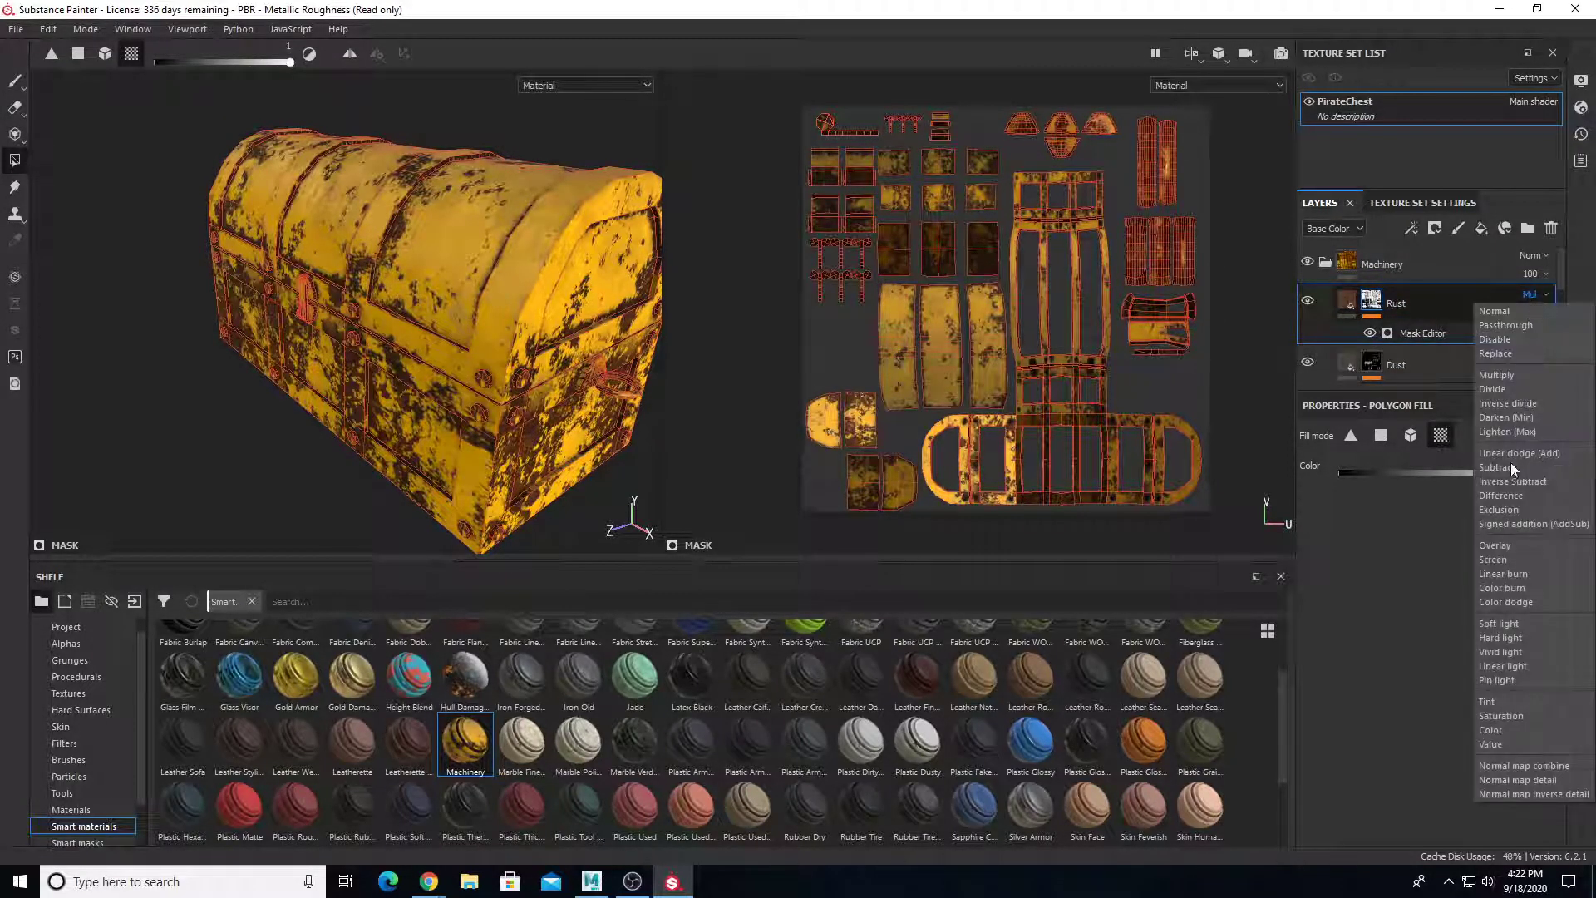
pyautogui.click(1496, 545)
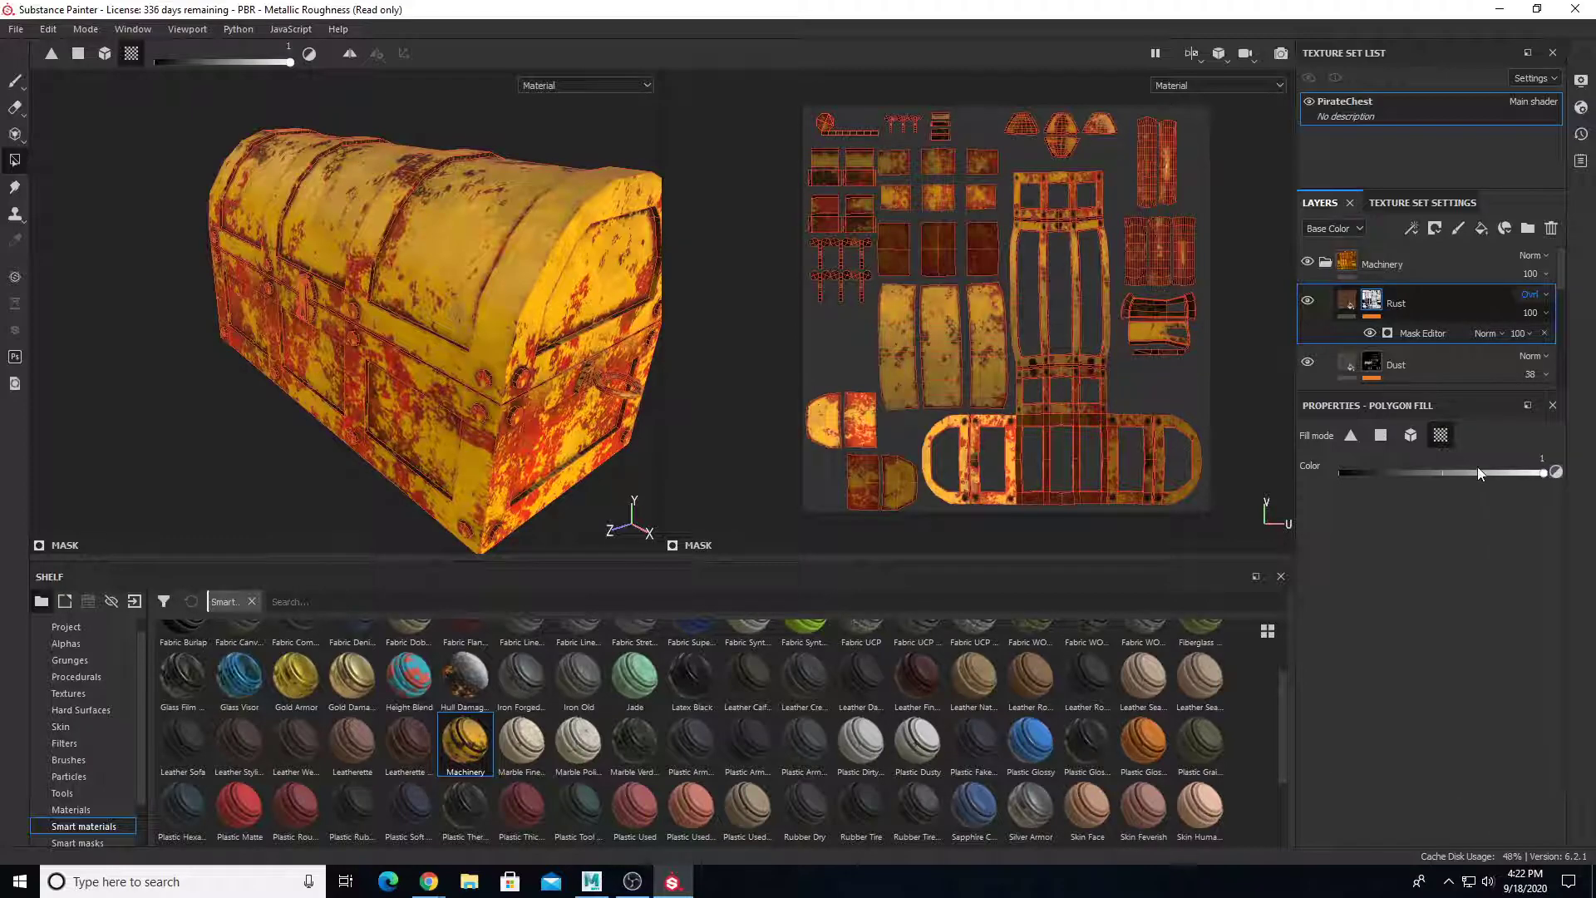
pyautogui.click(1533, 296)
pyautogui.click(1501, 560)
pyautogui.keyDown('alt'); pyautogui.moveTo(360, 444); pyautogui.dragTo(411, 432); pyautogui.keyUp('alt')
pyautogui.scroll(4, 386, 431)
pyautogui.scroll(-4, 387, 435)
pyautogui.scroll(4, 399, 441)
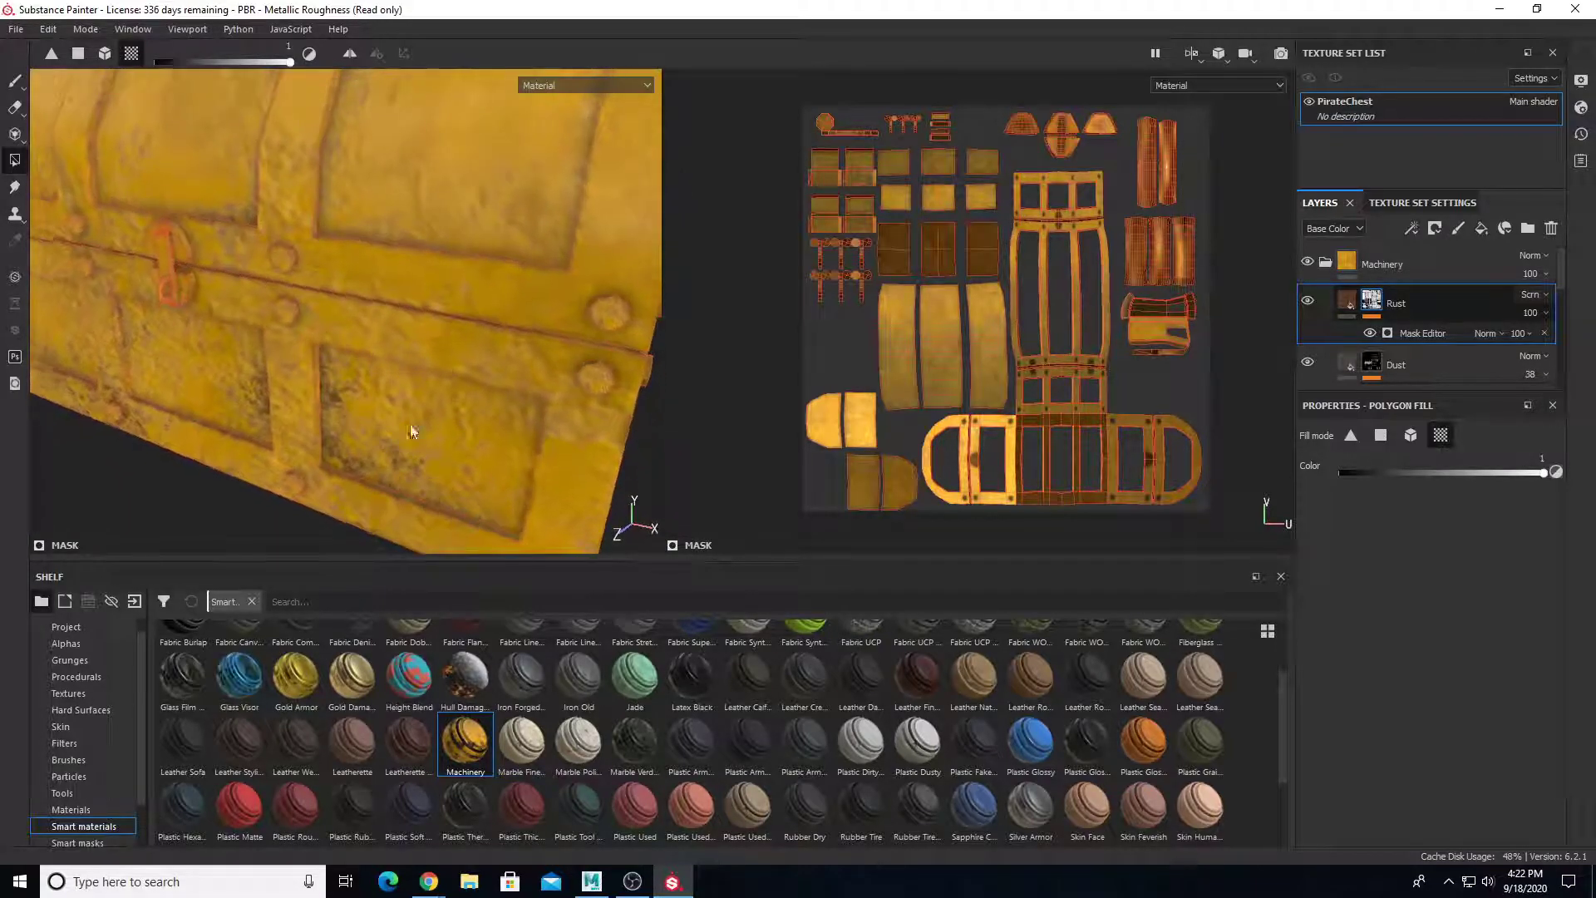
pyautogui.click(1532, 296)
pyautogui.click(1514, 306)
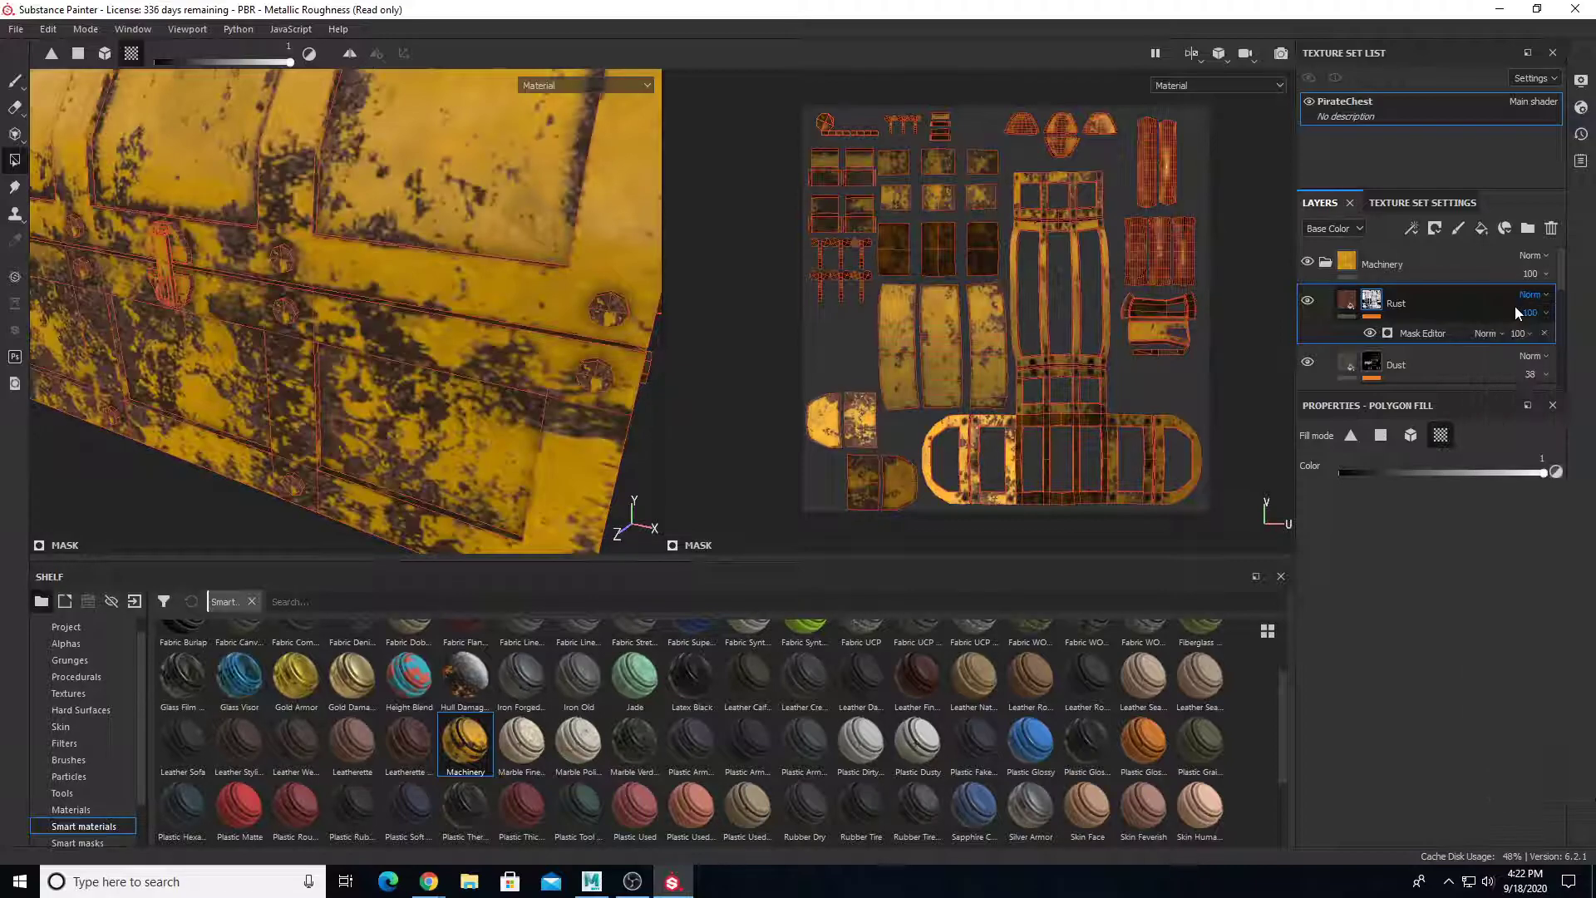
# Lower the Rust layer's opacity to 51
pyautogui.click(1533, 313)
pyautogui.moveTo(1590, 343); pyautogui.dragTo(1554, 345)
pyautogui.scroll(-3, 701, 359)
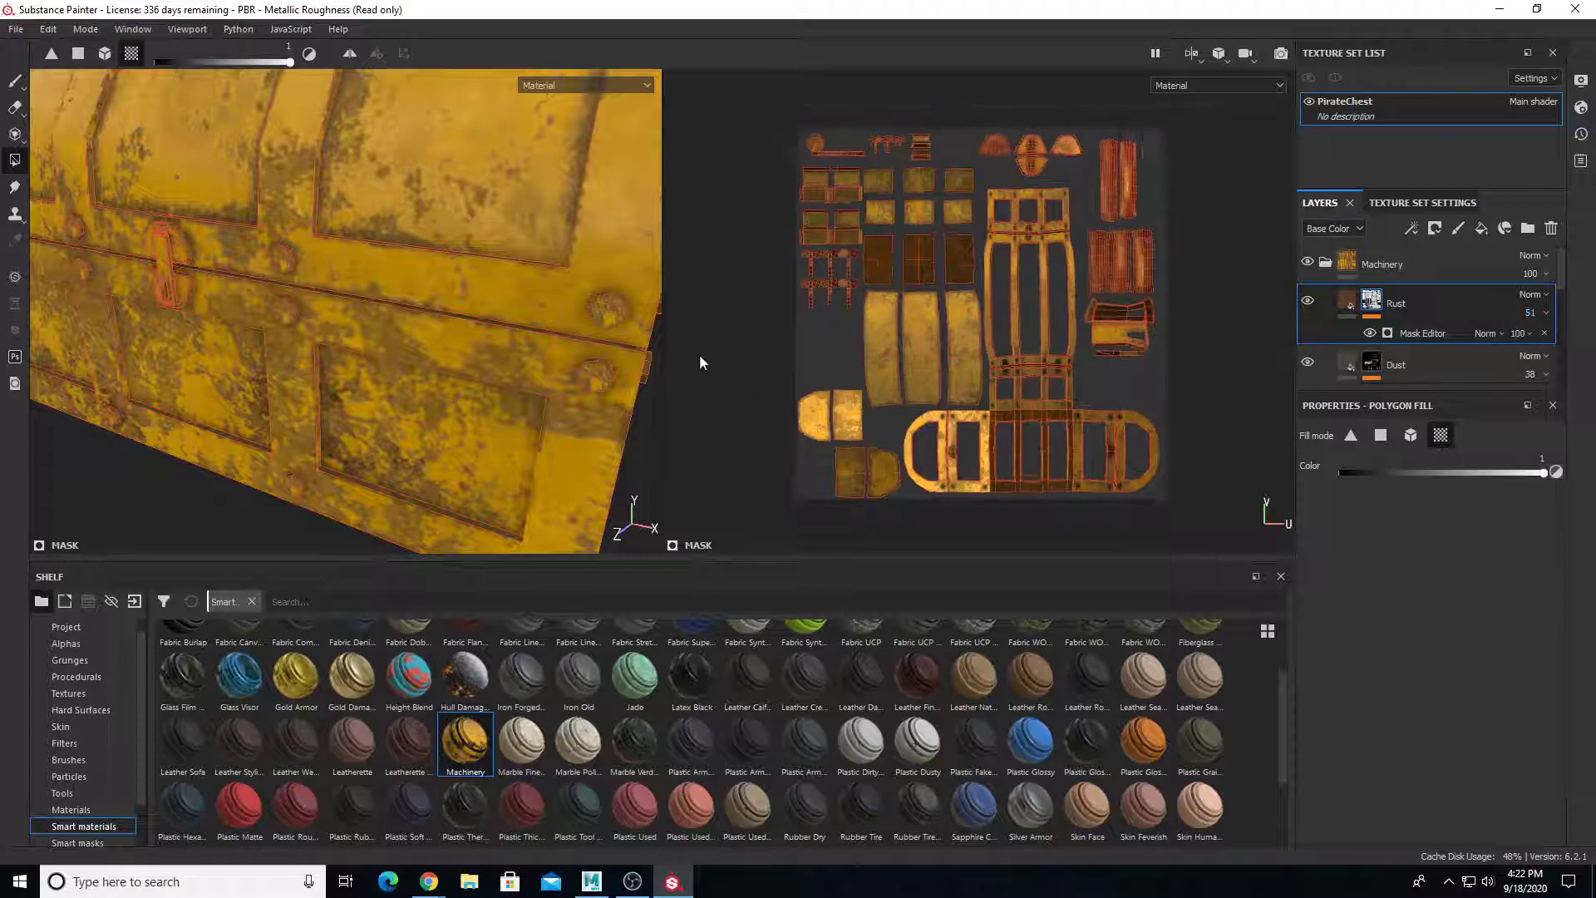
pyautogui.scroll(-5, 374, 399)
pyautogui.keyDown('alt'); pyautogui.moveTo(374, 399); pyautogui.dragTo(470, 457); pyautogui.keyUp('alt')
# Enlarge the layer stack view, toggle the Metal Base layer's visibility, and delete that layer from the Machinery folder
pyautogui.moveTo(1462, 390); pyautogui.dragTo(1462, 587)
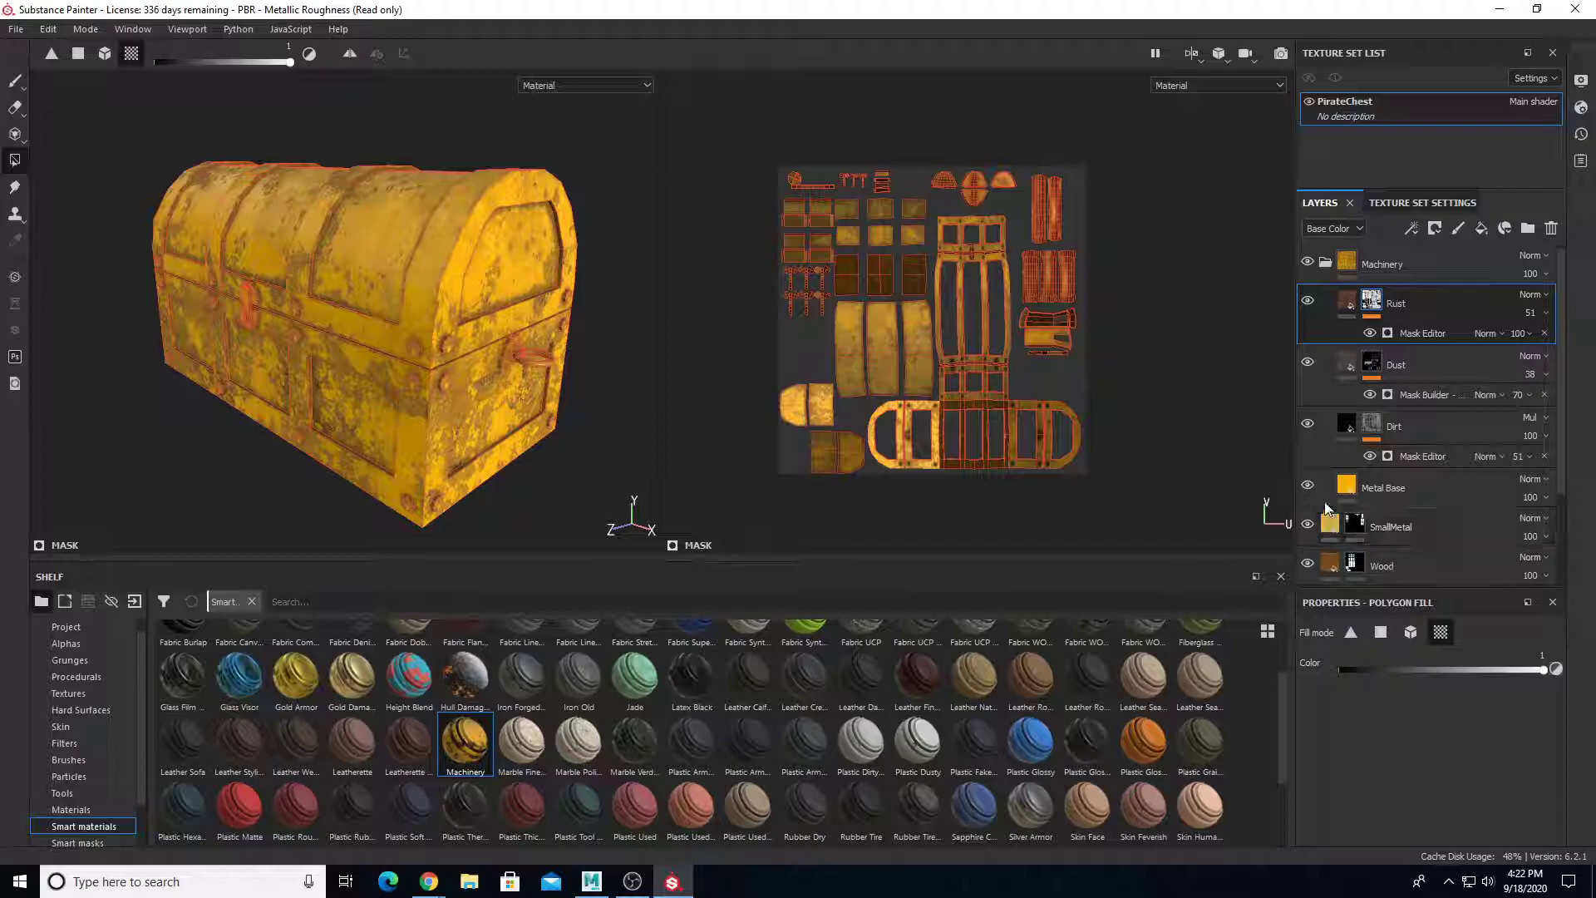
pyautogui.click(1396, 489)
pyautogui.click(1310, 486)
pyautogui.click(1309, 486)
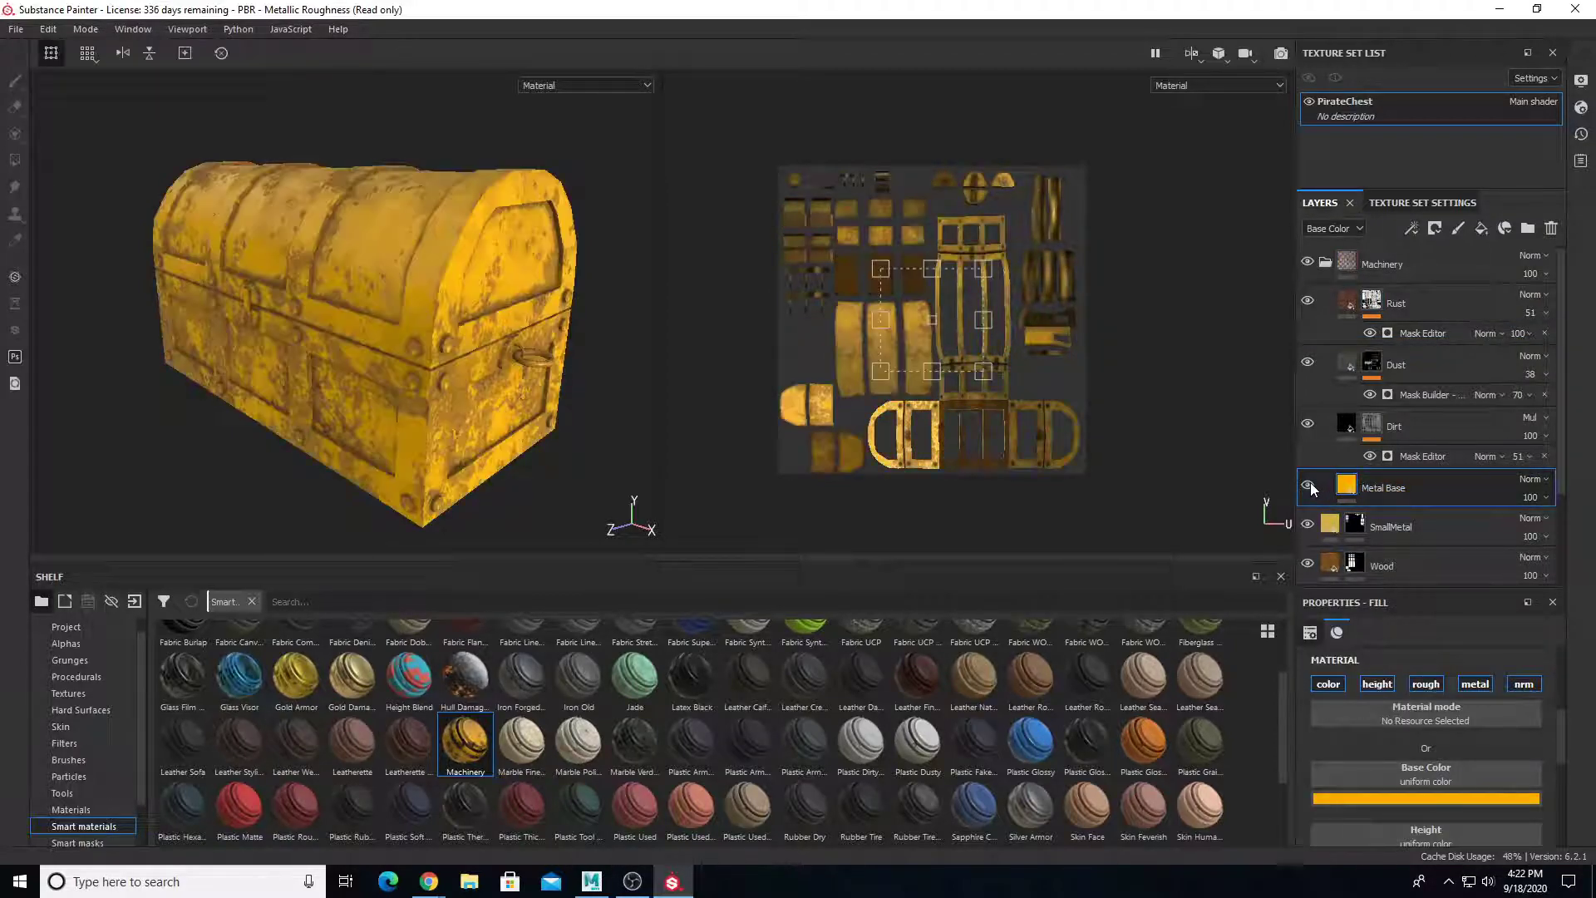
pyautogui.click(1390, 484)
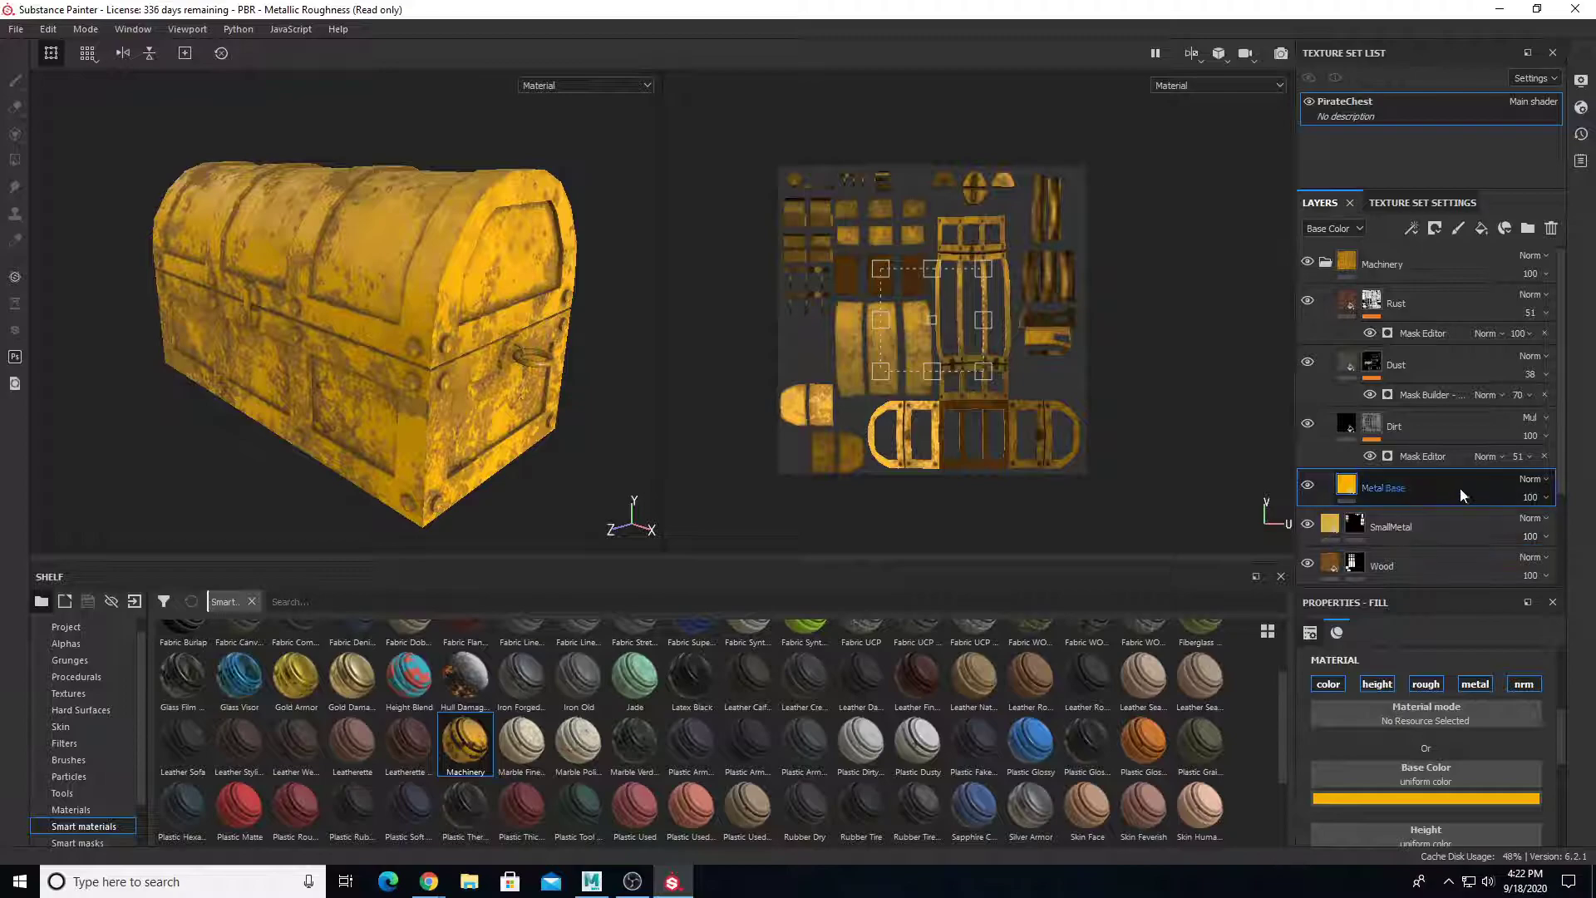
pyautogui.press('Delete')
pyautogui.press('4')
pyautogui.scroll(5, 347, 407)
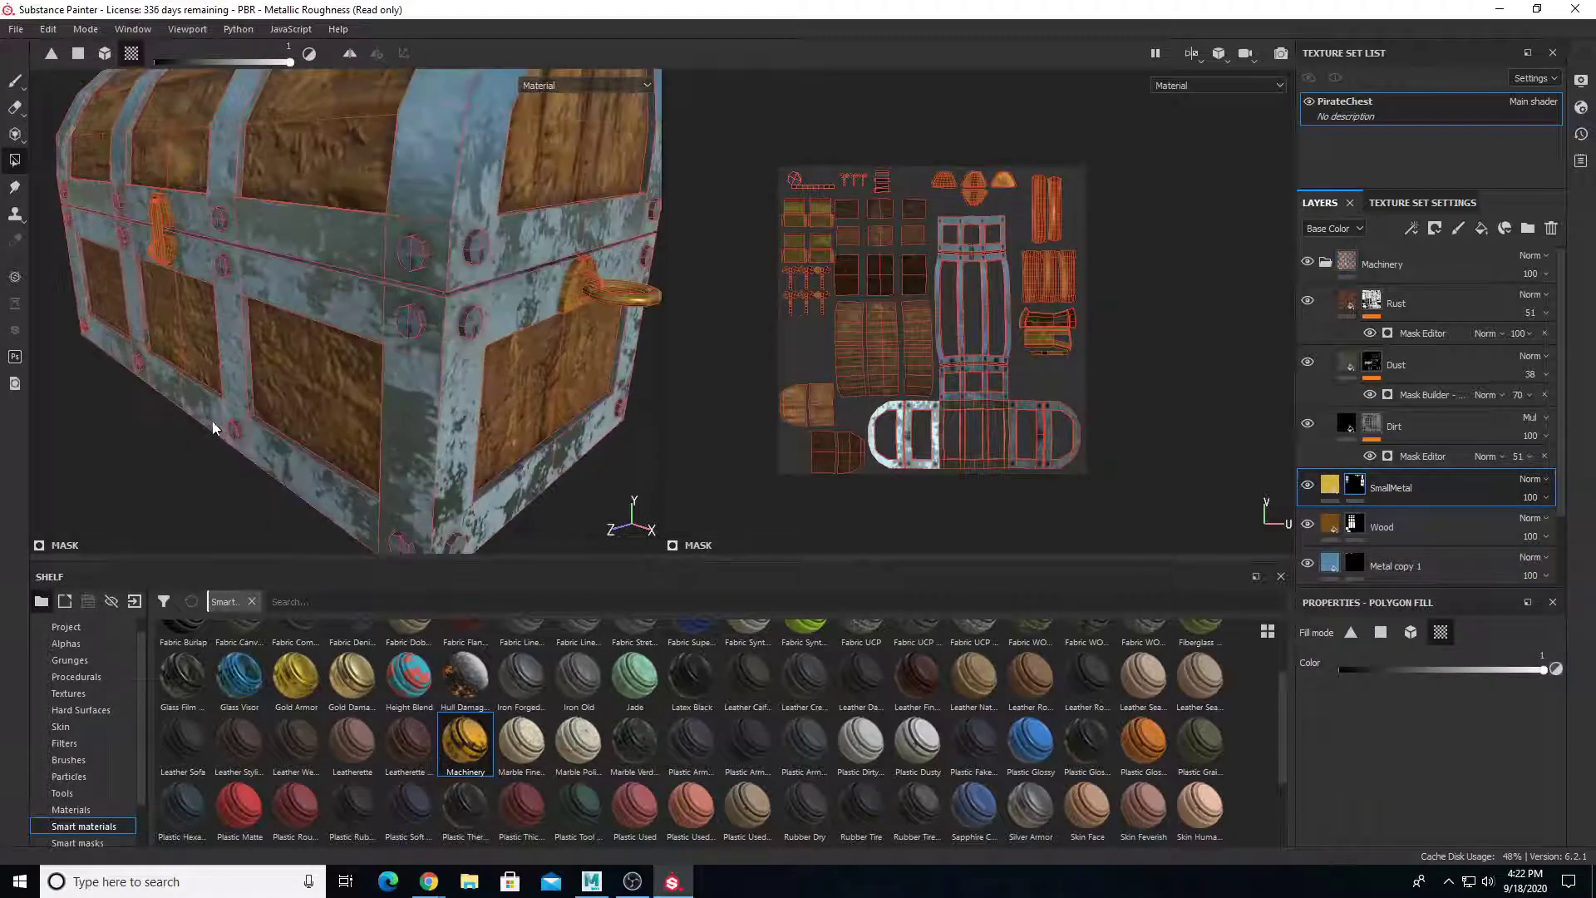
pyautogui.scroll(-3, 343, 320)
pyautogui.keyDown('alt'); pyautogui.moveTo(344, 320); pyautogui.dragTo(119, 214); pyautogui.keyUp('alt')
pyautogui.scroll(-3, 212, 340)
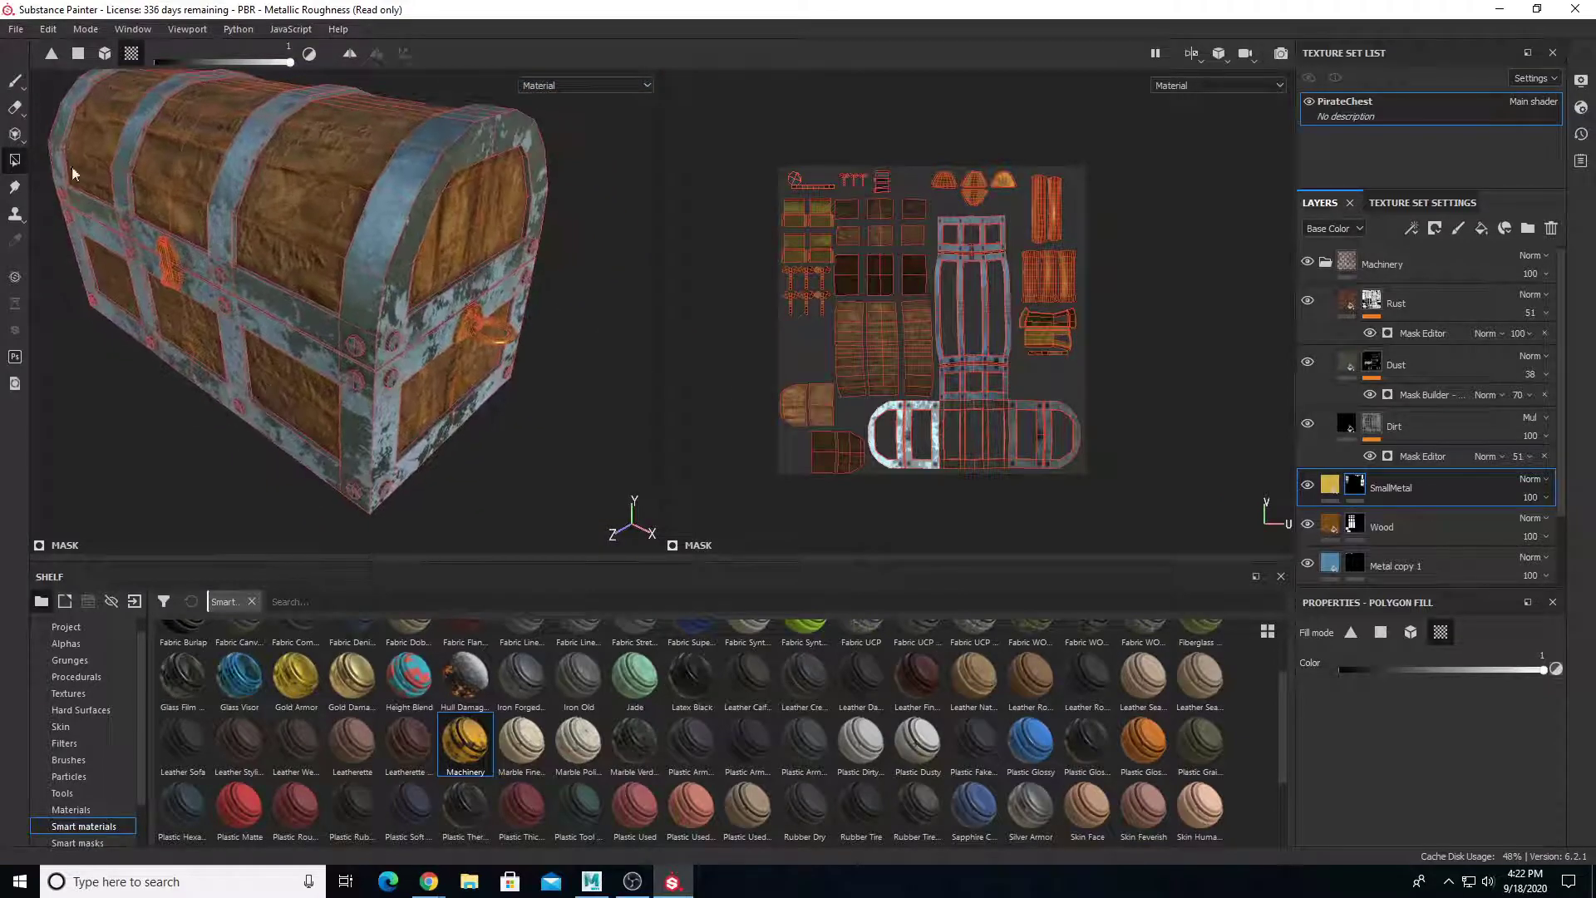
# Switch to the Paint tool and compare the chest with the Machinery folder hidden and shown
pyautogui.click(15, 82)
pyautogui.moveTo(358, 208)
pyautogui.keyDown('alt'); pyautogui.mouseDown()
pyautogui.moveTo(469, 165)
pyautogui.moveTo(282, 206)
pyautogui.mouseUp(); pyautogui.keyUp('alt')
pyautogui.click(1309, 262)
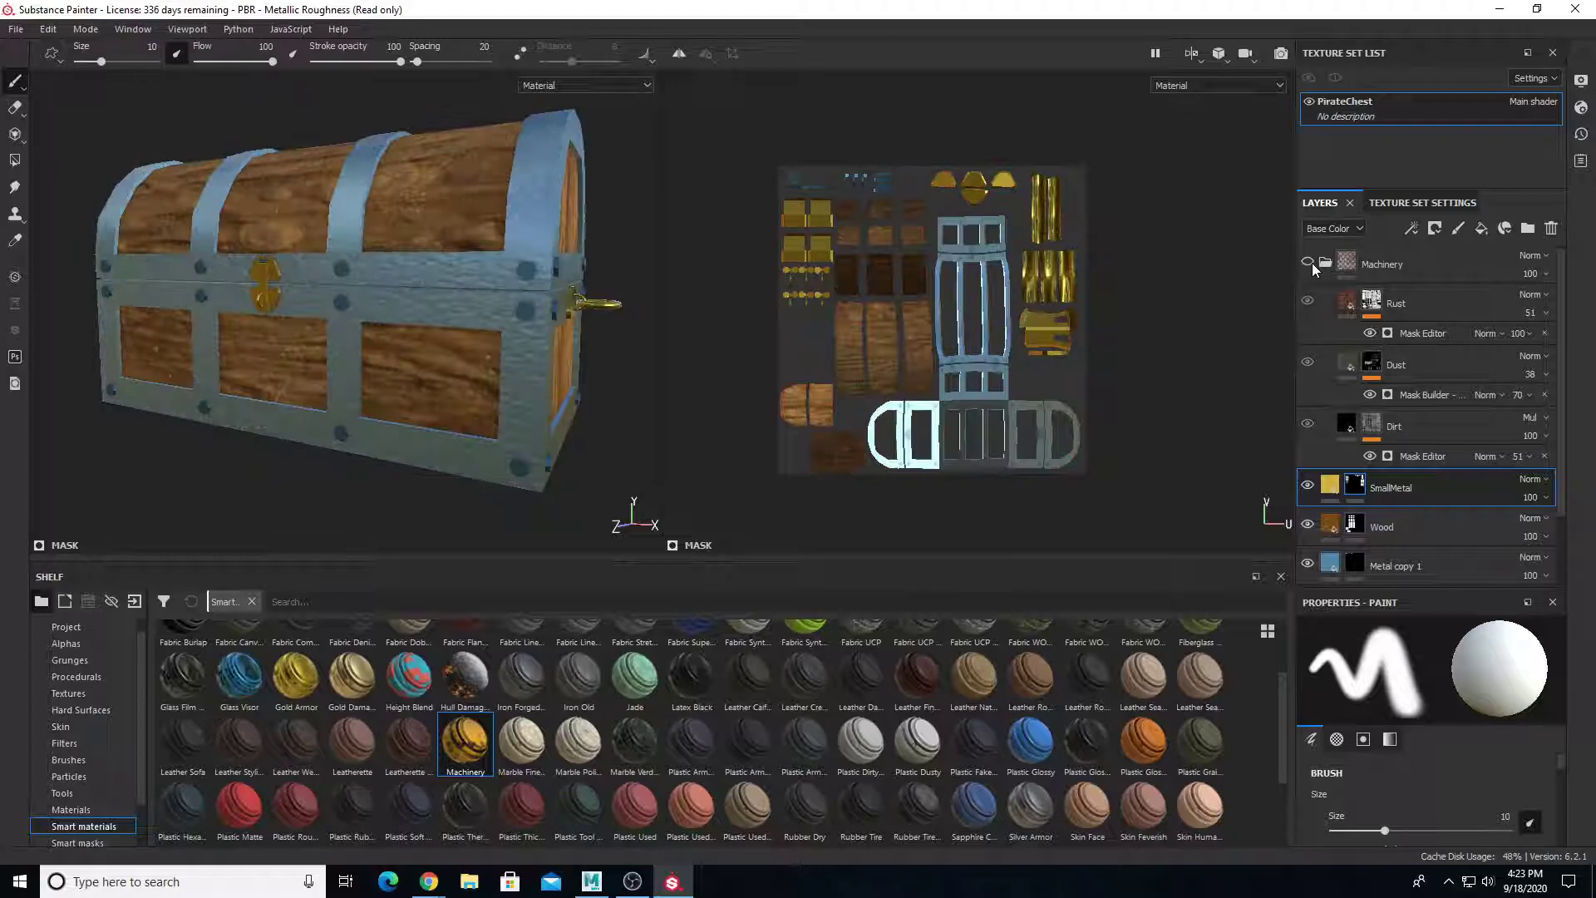
pyautogui.keyDown('alt'); pyautogui.moveTo(532, 333); pyautogui.dragTo(582, 345); pyautogui.keyUp('alt')
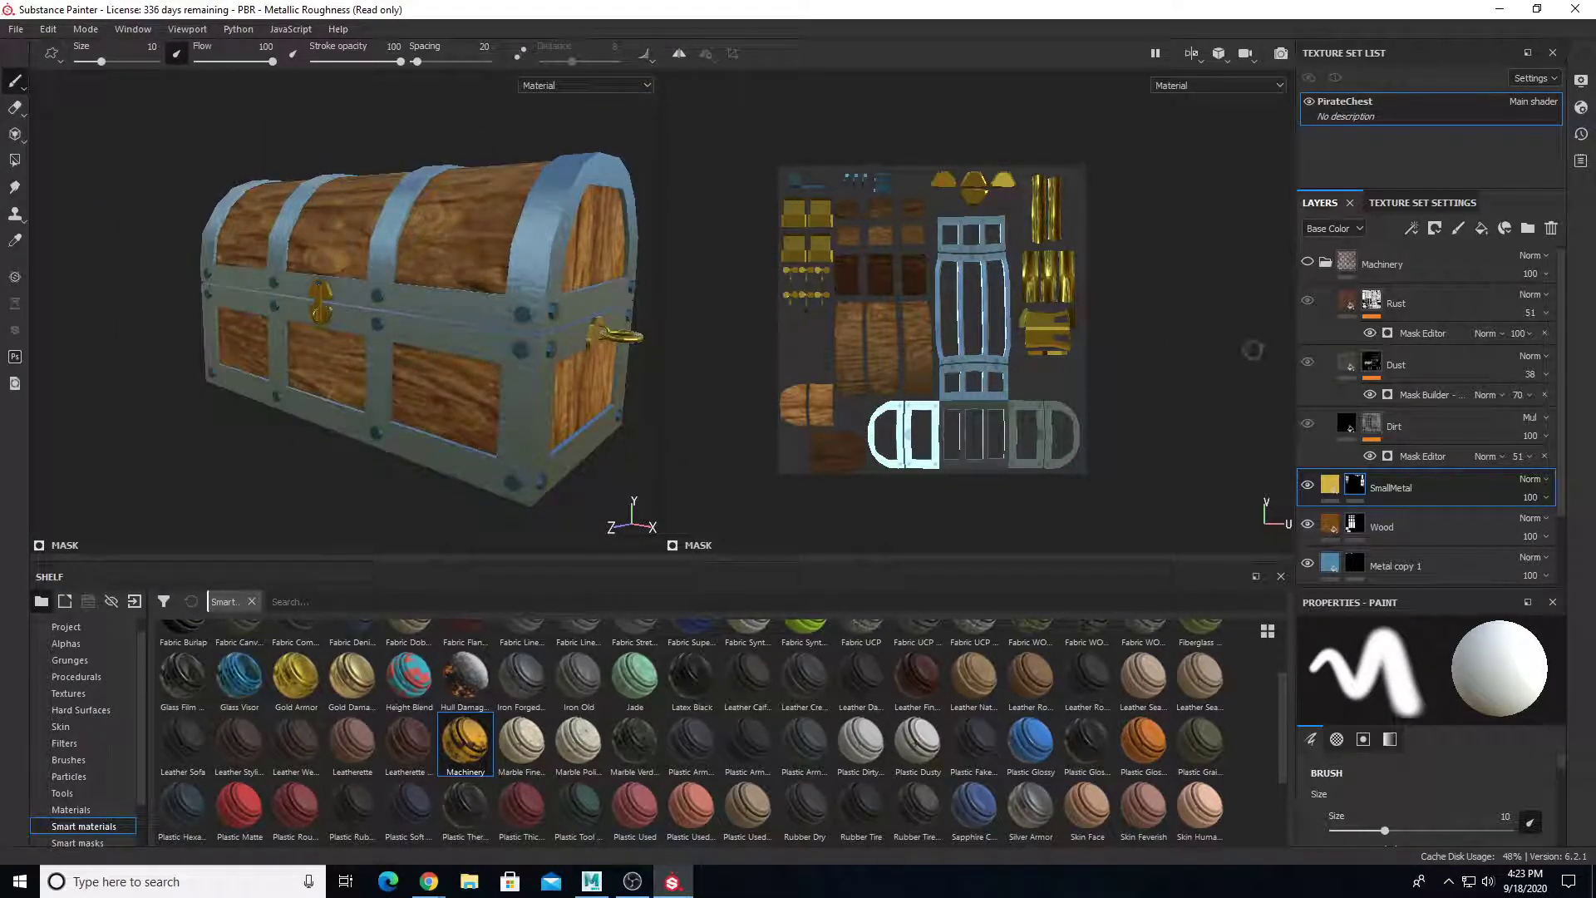
pyautogui.click(1309, 262)
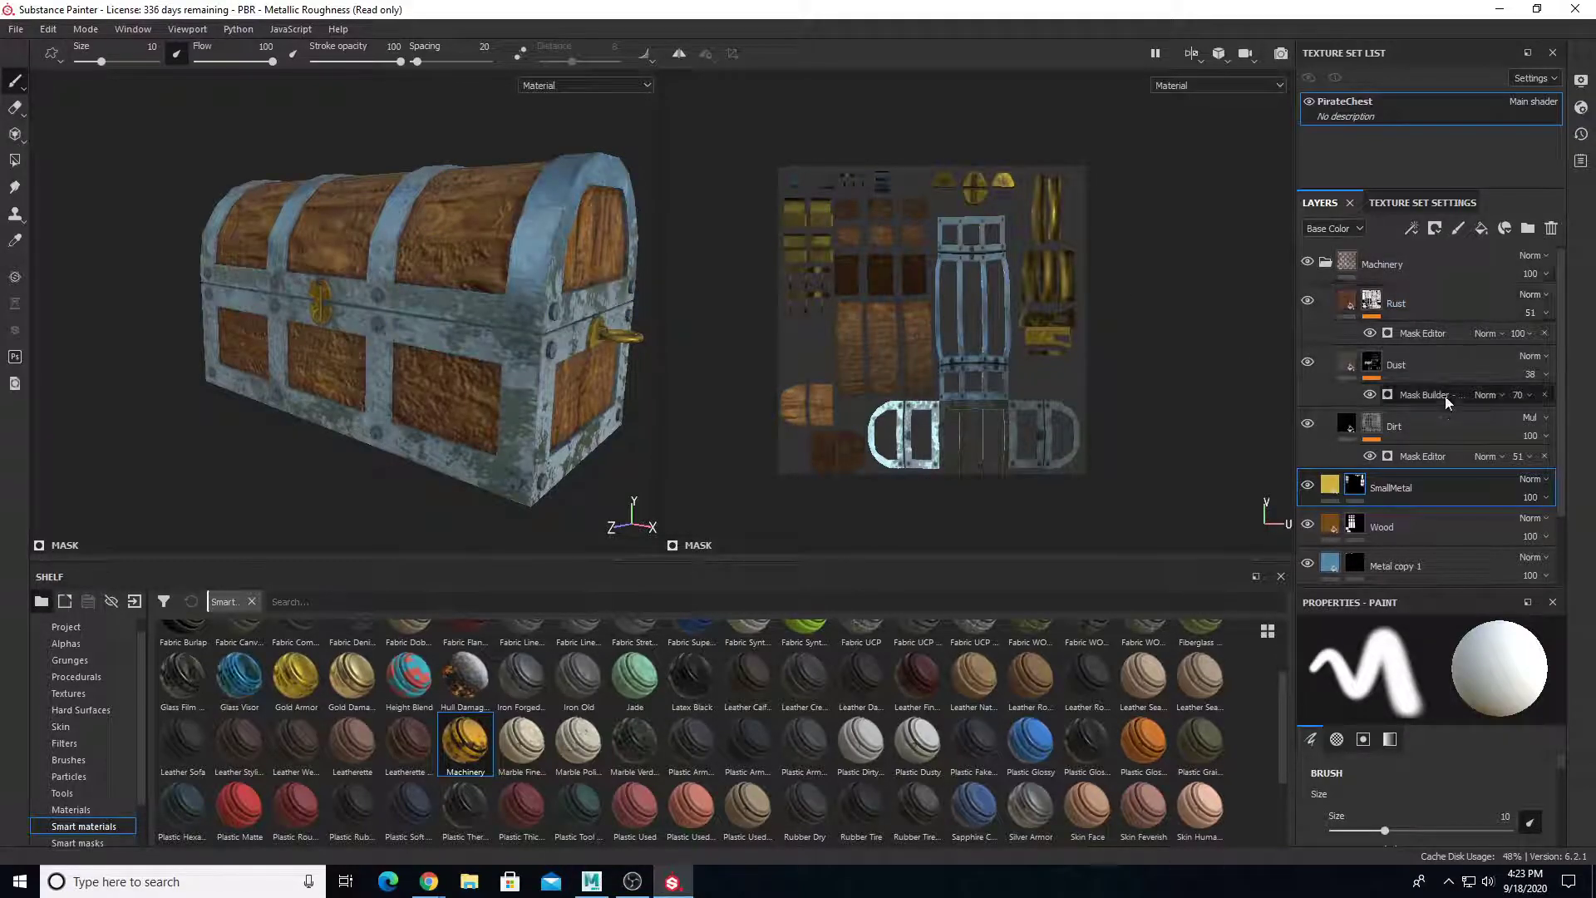
pyautogui.keyDown('alt'); pyautogui.moveTo(414, 387); pyautogui.dragTo(369, 401); pyautogui.keyUp('alt')
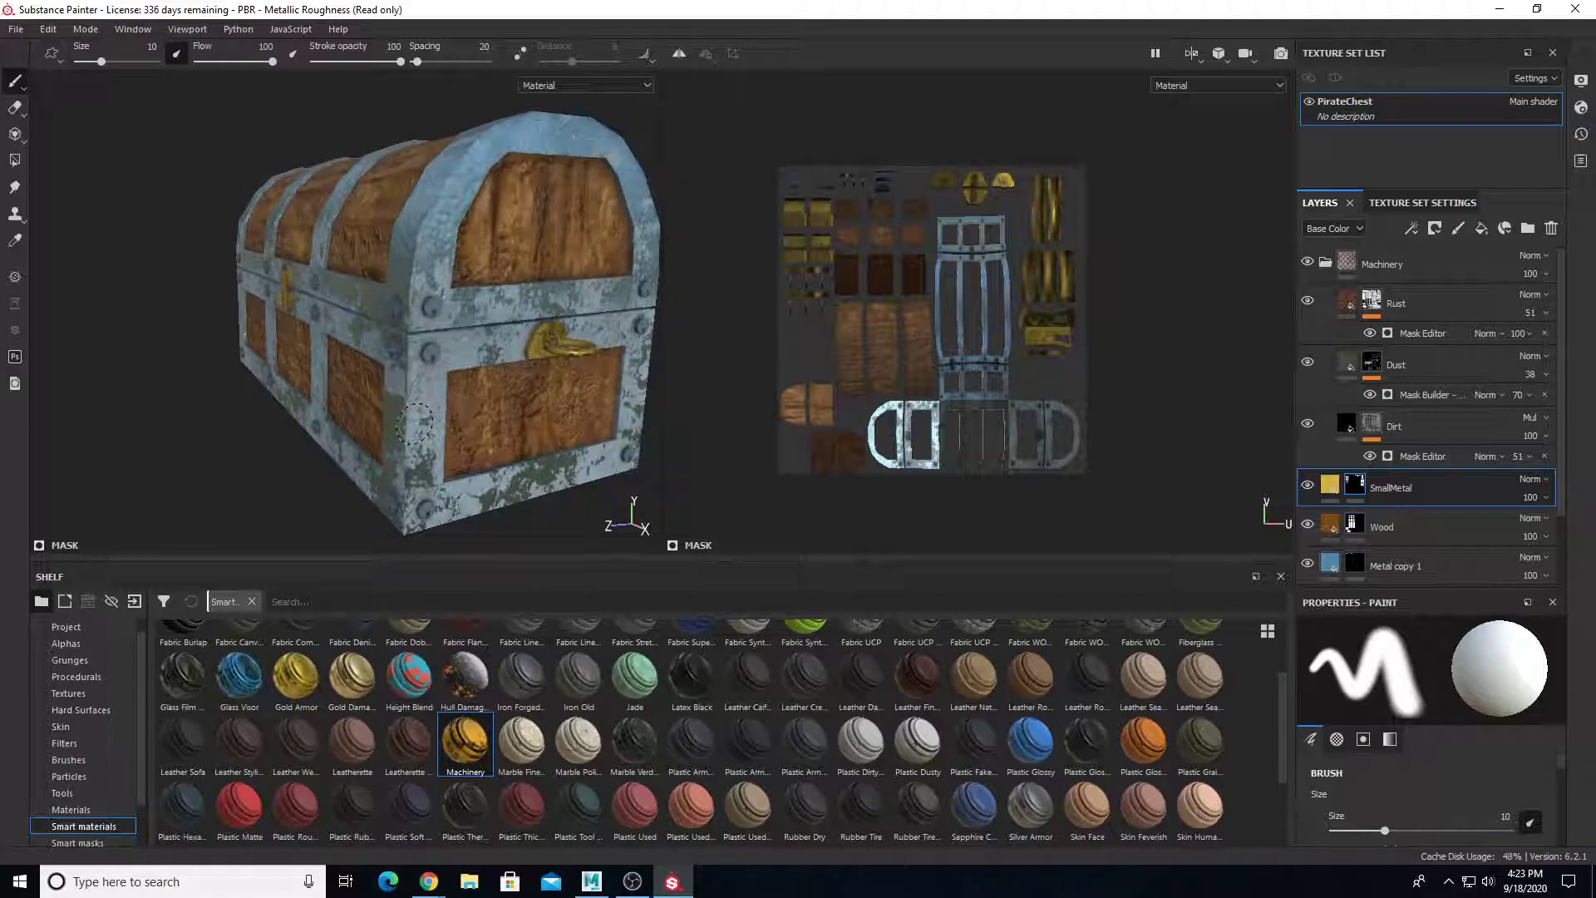
pyautogui.keyDown('alt'); pyautogui.moveTo(474, 383); pyautogui.dragTo(491, 420); pyautogui.keyUp('alt')
# Add the Wood Ship Hull Nordic smart material above the Machinery folder
pyautogui.scroll(-3, 971, 794)
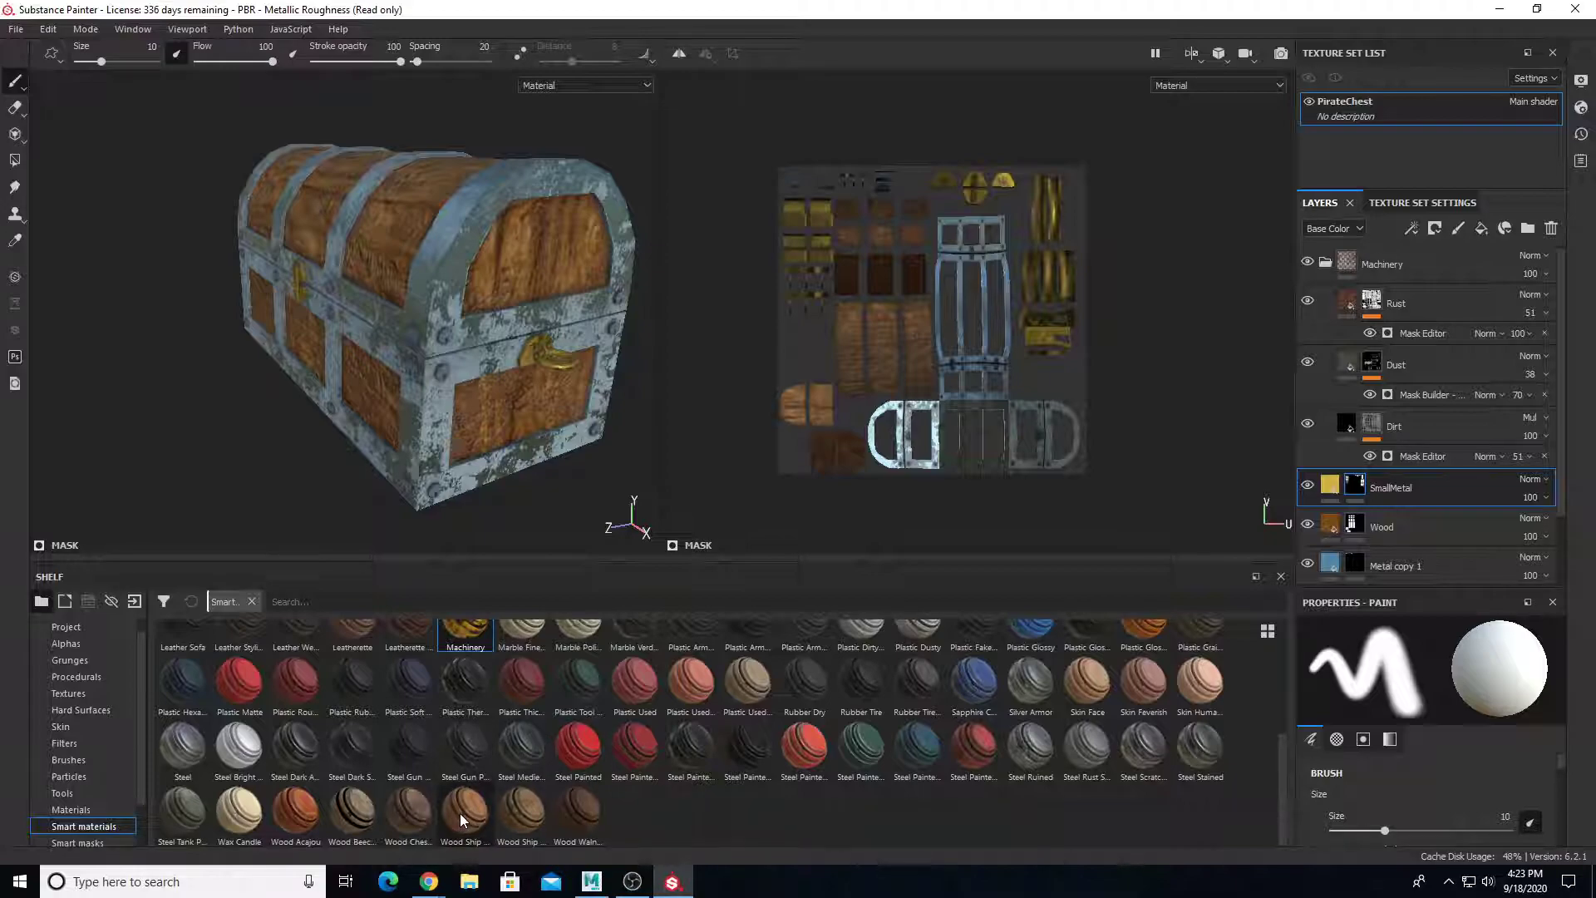
pyautogui.moveTo(461, 814); pyautogui.dragTo(1379, 247)
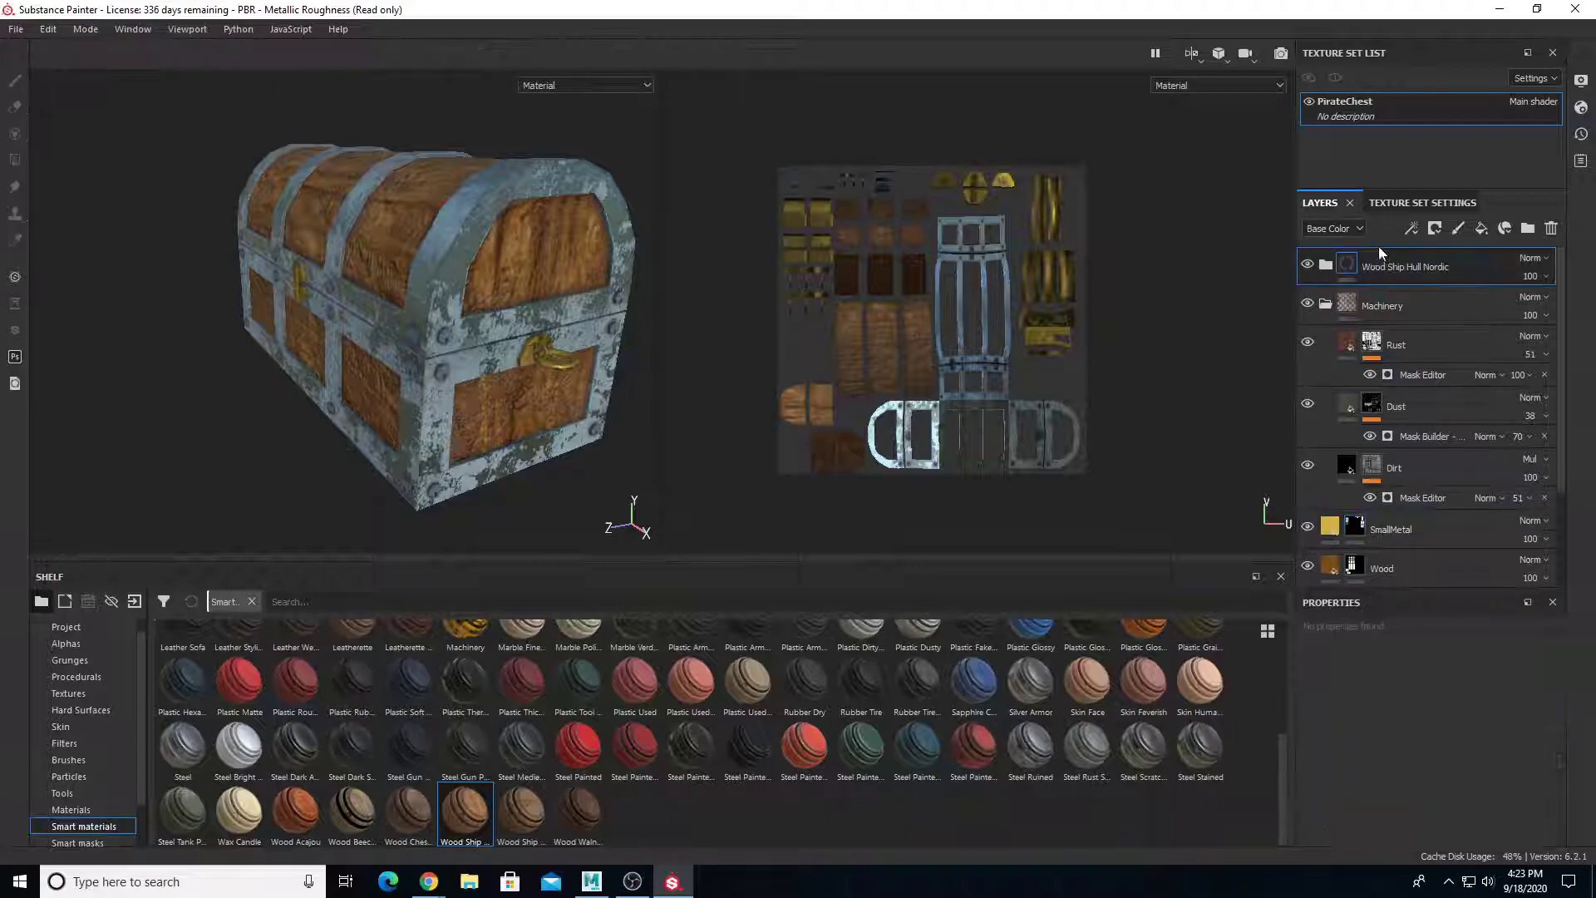
pyautogui.keyDown('alt'); pyautogui.moveTo(445, 387); pyautogui.dragTo(560, 411); pyautogui.keyUp('alt')
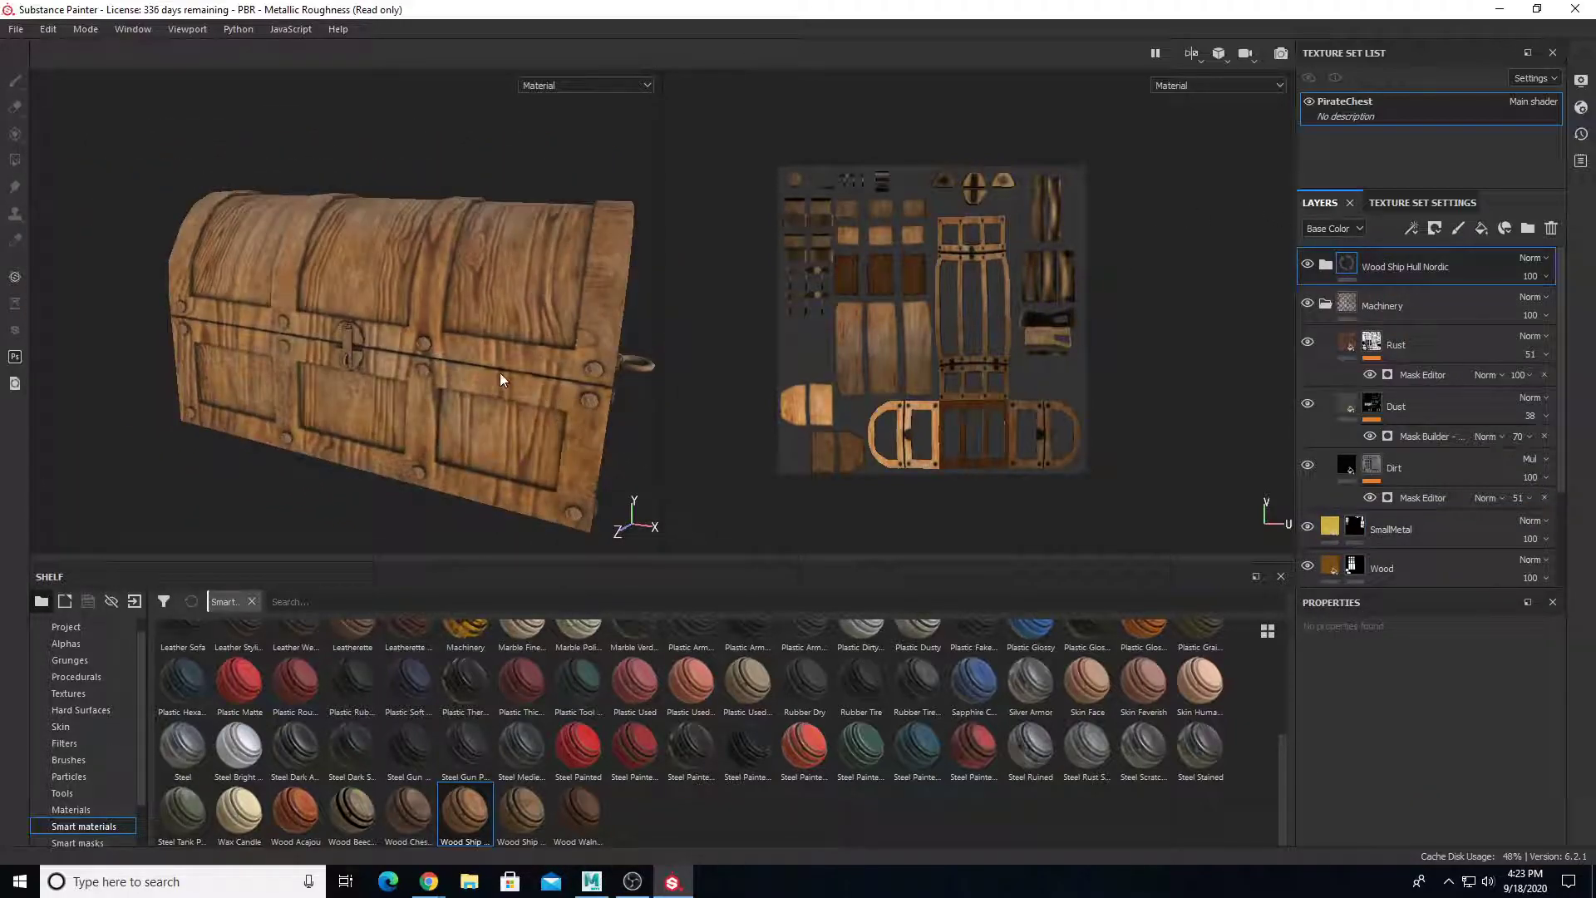
# Collapse the Machinery folder and reorder the stack so Wood Ship Hull Nordic sits just above Wood, beneath Metal and Metal copy 1
pyautogui.click(1327, 305)
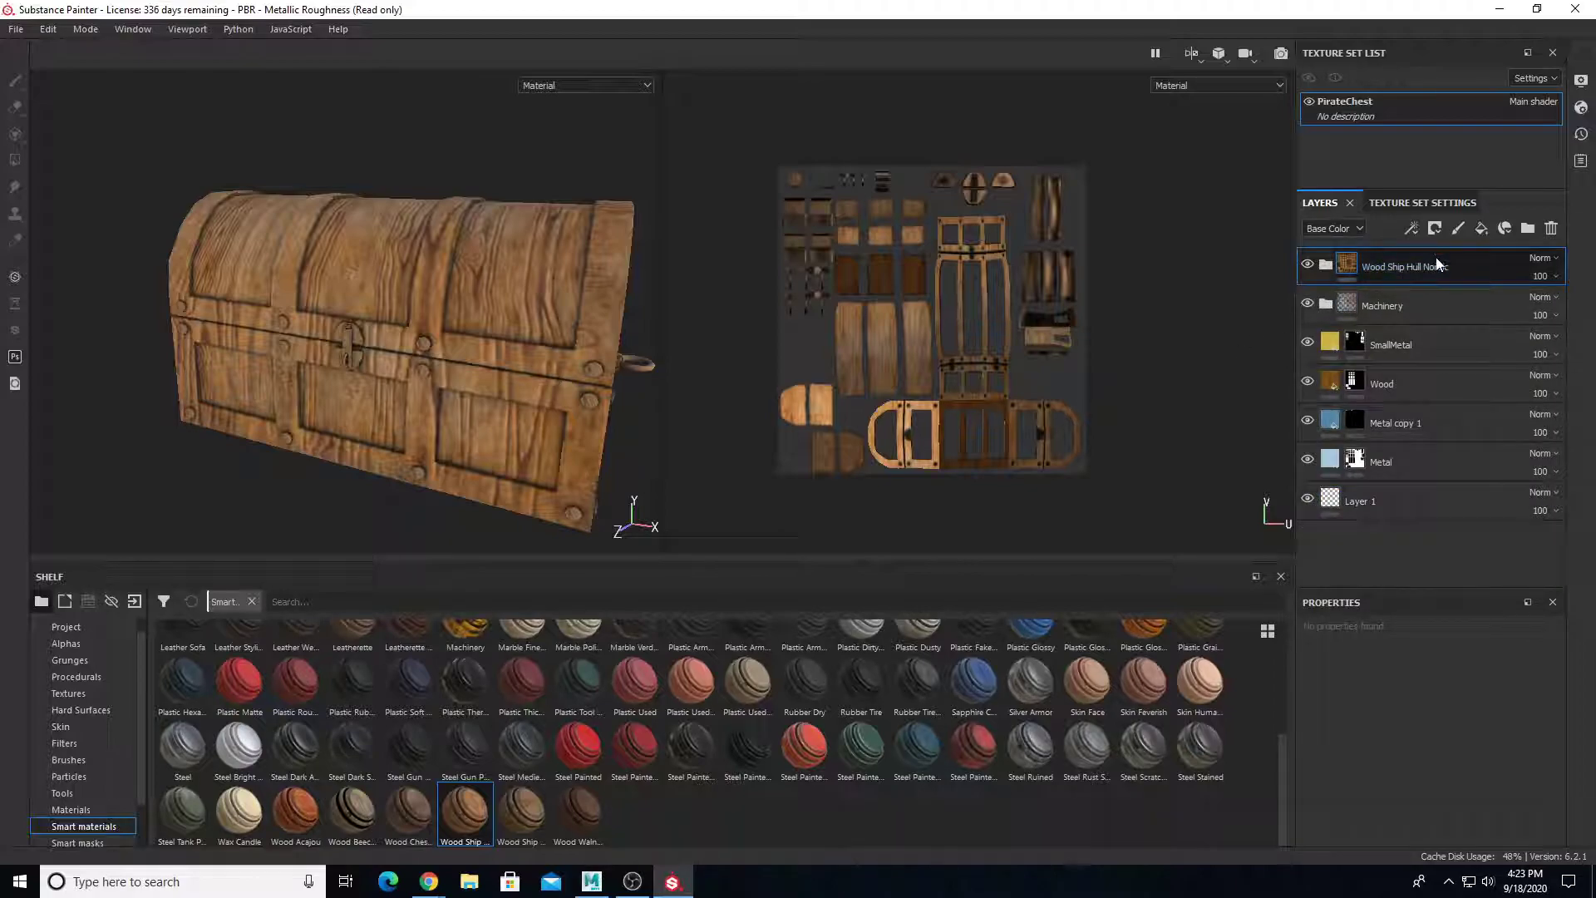
pyautogui.moveTo(1440, 260); pyautogui.dragTo(1425, 361)
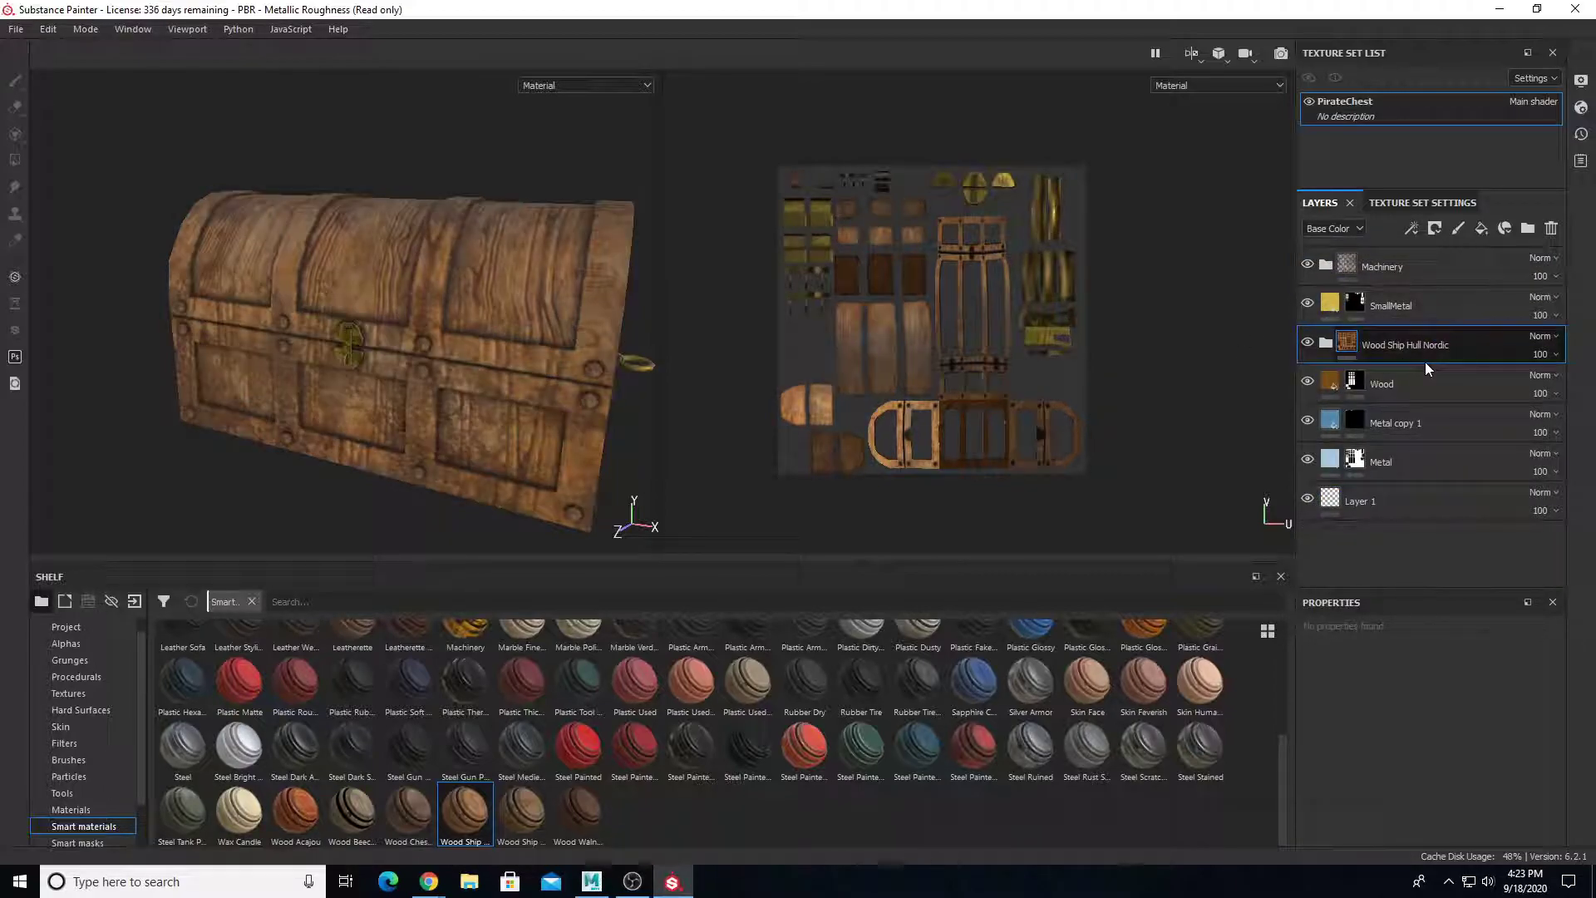
pyautogui.click(1462, 422)
pyautogui.keyDown('ctrl'); pyautogui.click(1430, 451); pyautogui.keyUp('ctrl')
pyautogui.moveTo(1455, 422); pyautogui.dragTo(1444, 321)
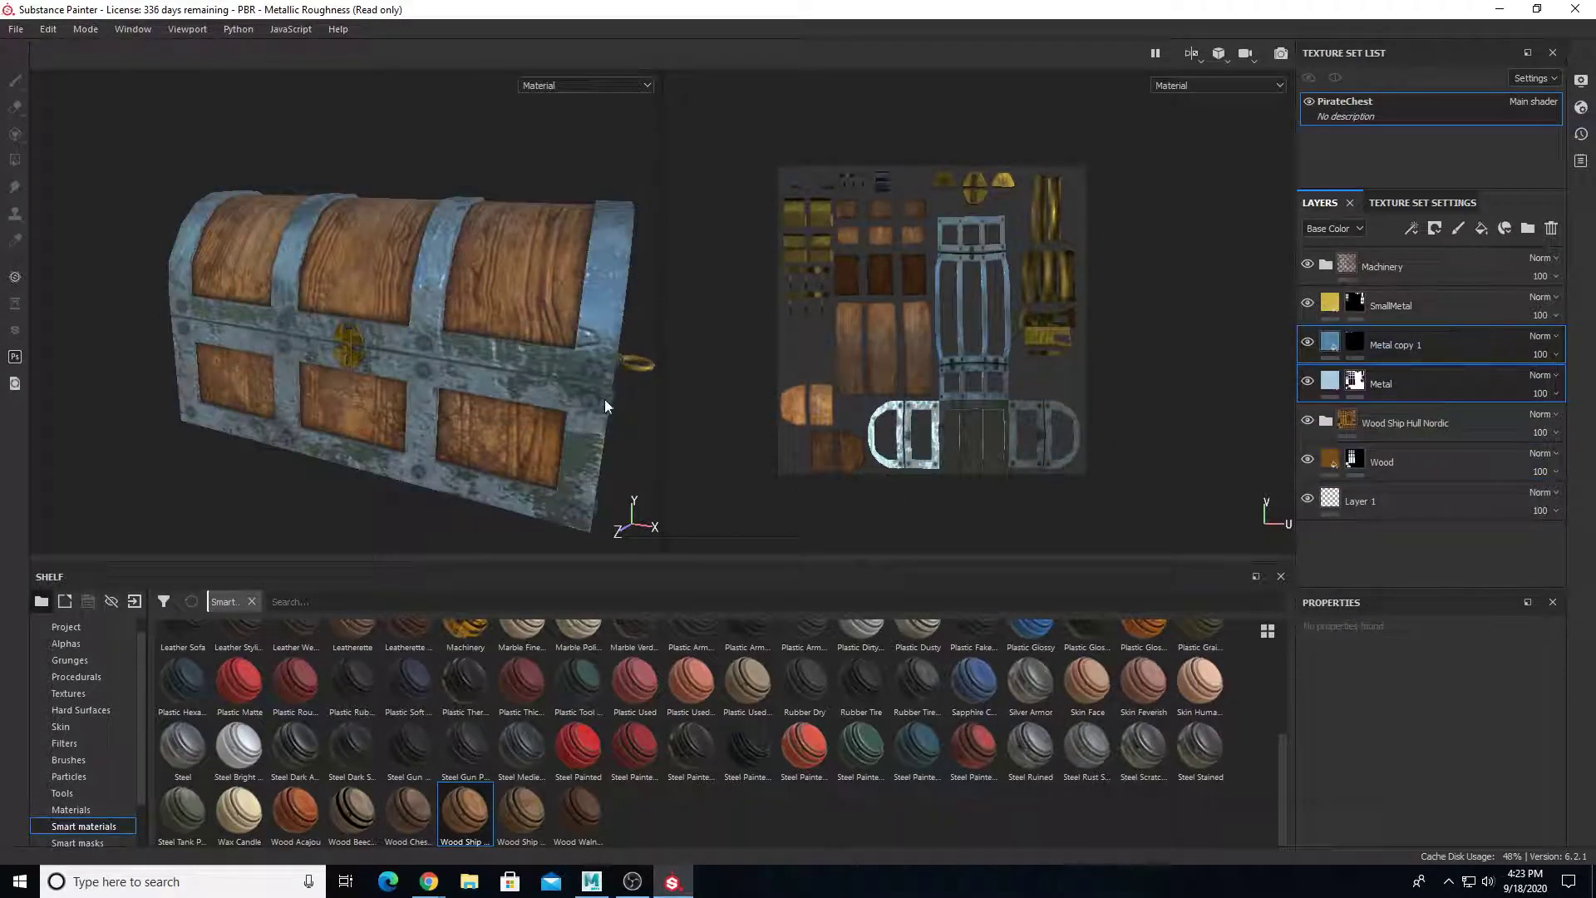
# Compare the chest with the Wood Ship Hull Nordic folder hidden and shown
pyautogui.click(1310, 421)
pyautogui.click(1310, 422)
pyautogui.click(1310, 422)
pyautogui.click(1310, 421)
pyautogui.click(1309, 422)
pyautogui.click(1309, 422)
pyautogui.click(1310, 421)
pyautogui.click(1309, 421)
# Expand the Wood Ship Hull Nordic folder and toggle the Wood and Wood Rough layers to see what each contributes
pyautogui.click(1324, 424)
pyautogui.scroll(-3, 1331, 428)
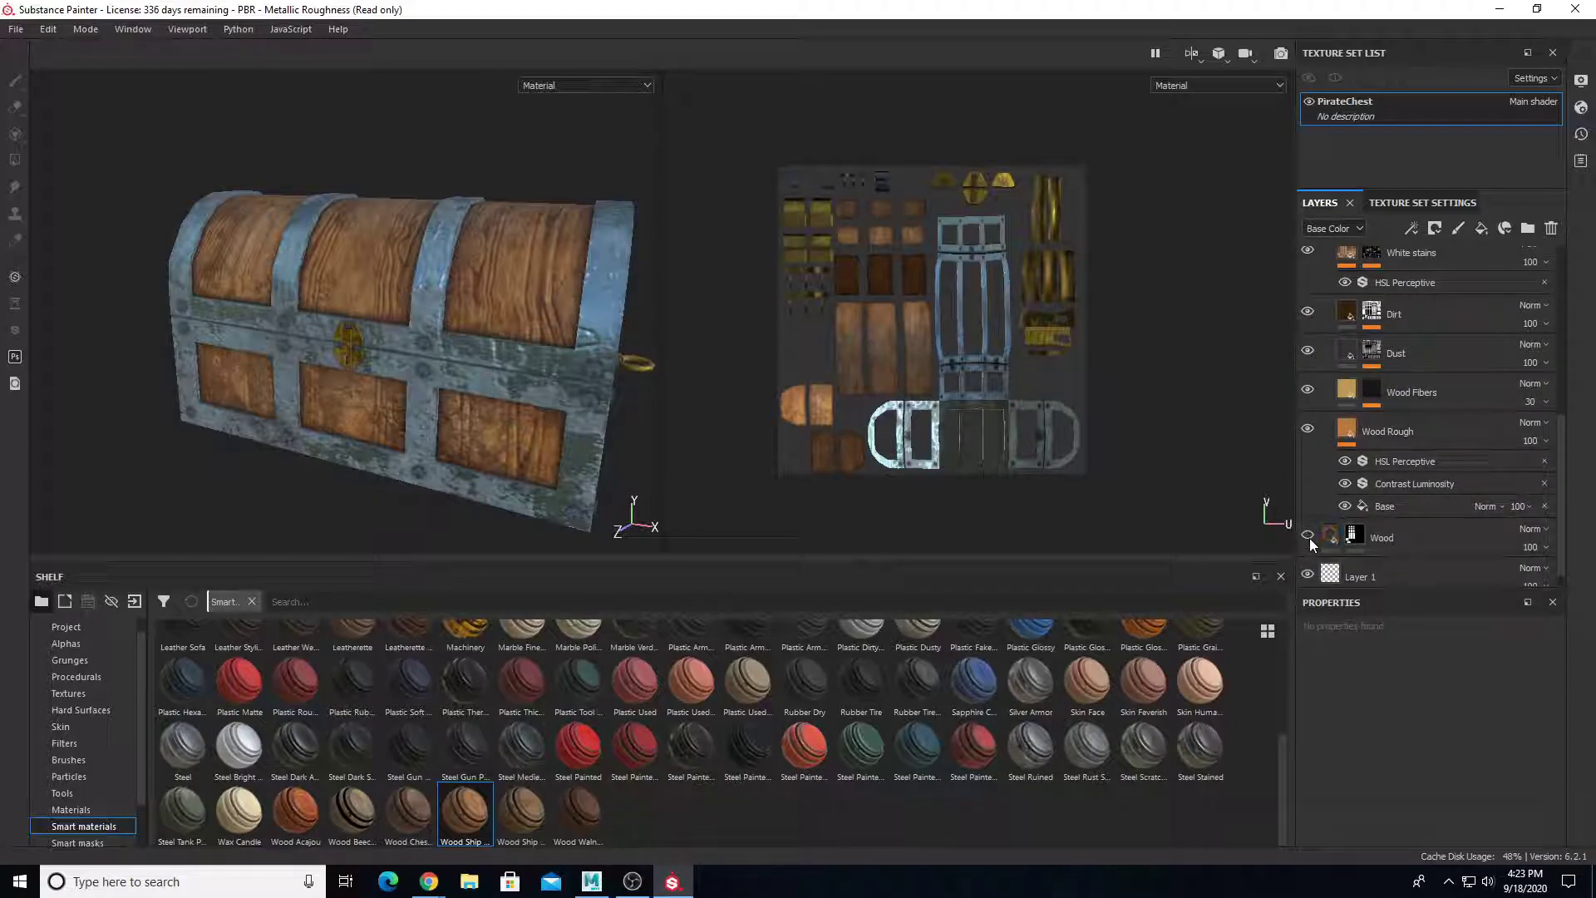
pyautogui.scroll(-1, 1317, 539)
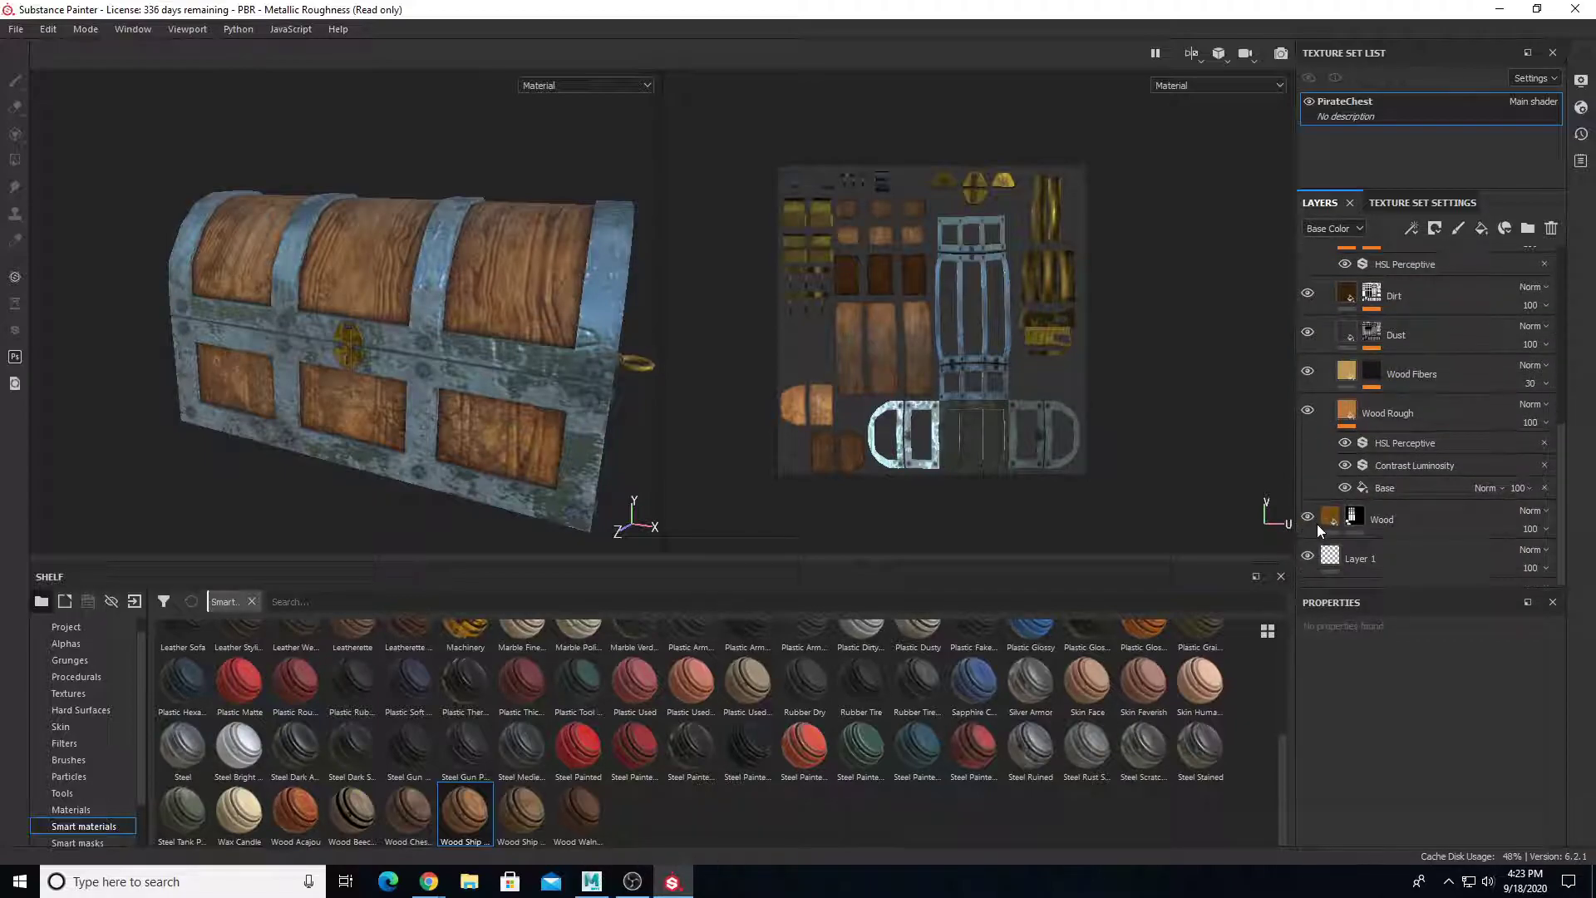
pyautogui.click(1307, 411)
pyautogui.scroll(5, 1388, 358)
# Lower the Wood Ship Hull Nordic folder's opacity to 26 and compare the chest with the folder hidden and shown
pyautogui.click(1475, 308)
pyautogui.click(1528, 316)
pyautogui.moveTo(1560, 354); pyautogui.dragTo(1535, 344)
pyautogui.click(1307, 304)
pyautogui.click(1304, 302)
pyautogui.click(1304, 302)
pyautogui.click(1304, 302)
# Toggle the Wood Rough layer's visibility to check its grain, and set that layer's UV rotation to 0
pyautogui.scroll(-5, 1405, 443)
pyautogui.click(1307, 410)
pyautogui.click(1307, 410)
pyautogui.click(1399, 415)
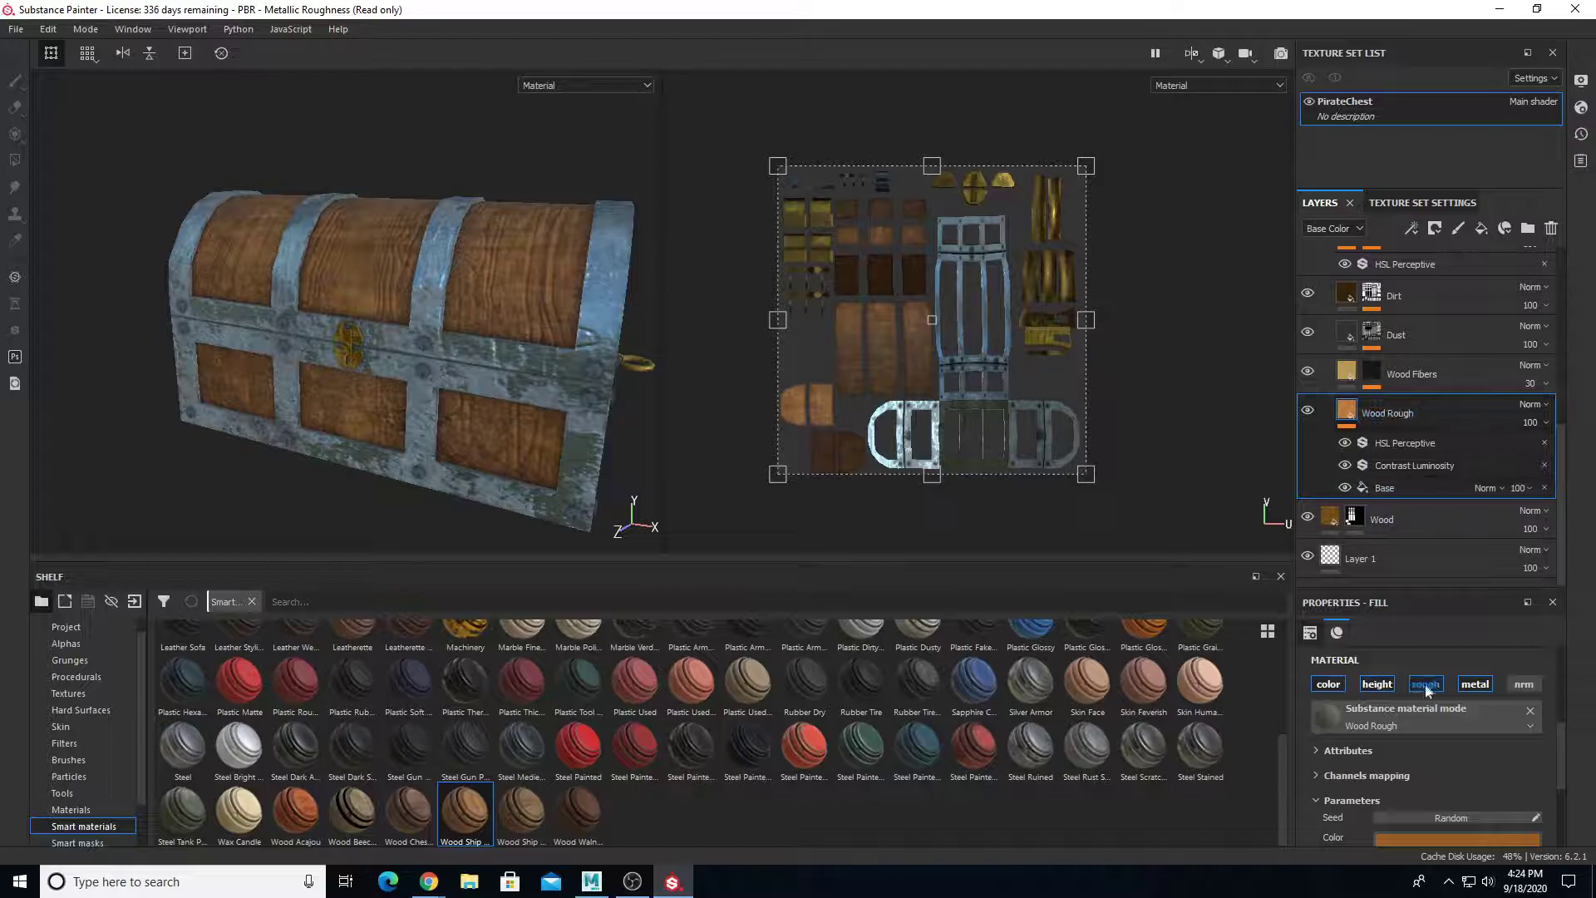
pyautogui.scroll(4, 1385, 766)
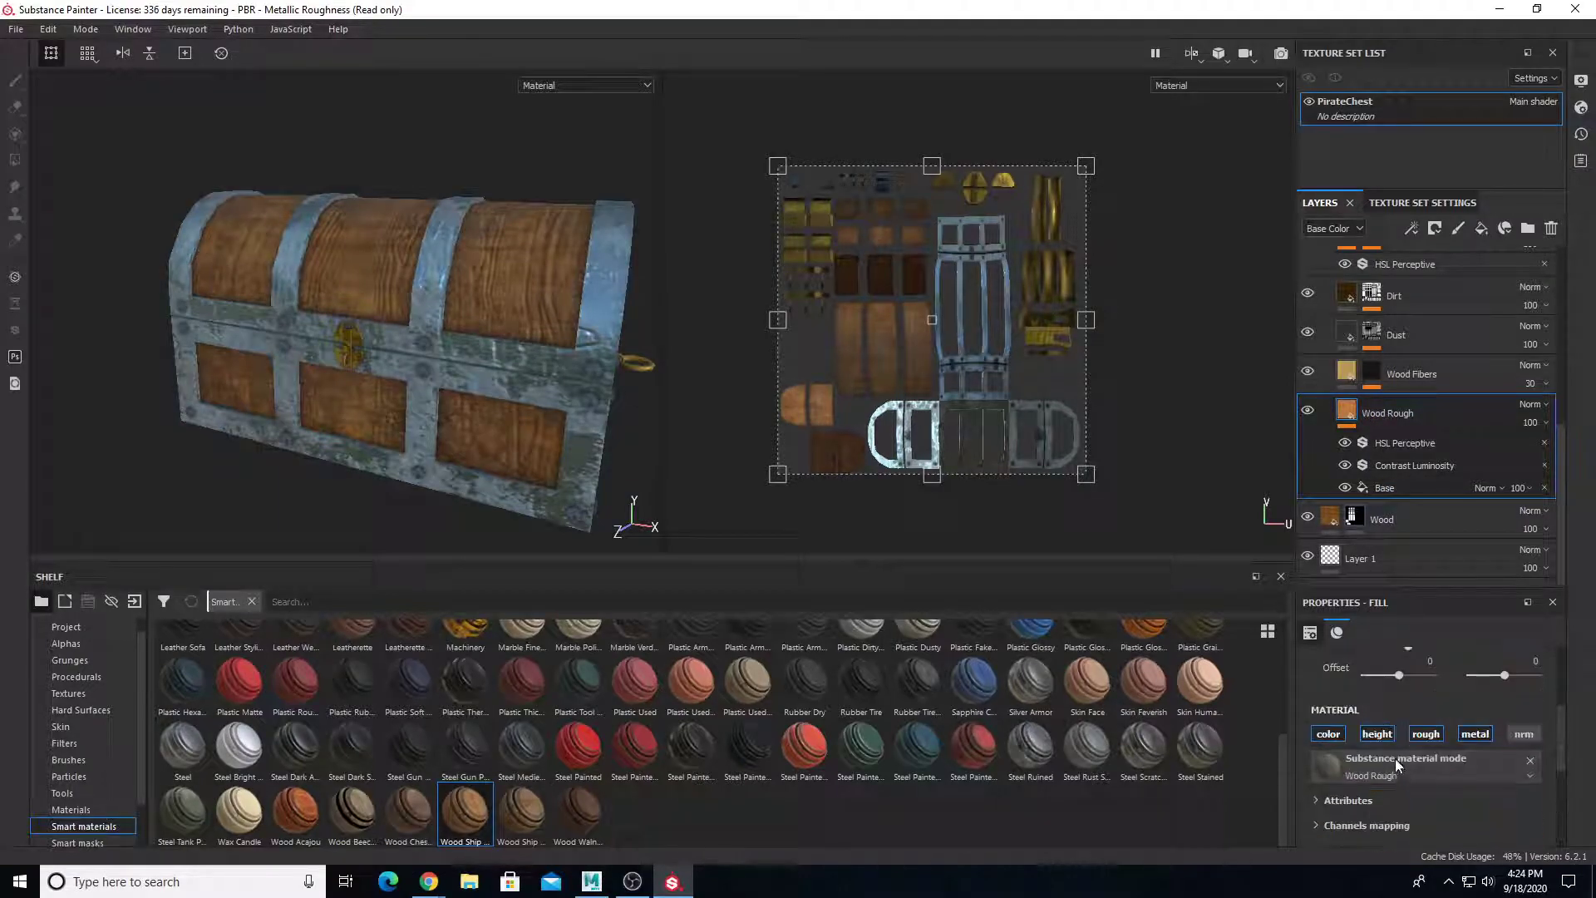
pyautogui.scroll(2, 1404, 721)
pyautogui.scroll(-2, 1387, 751)
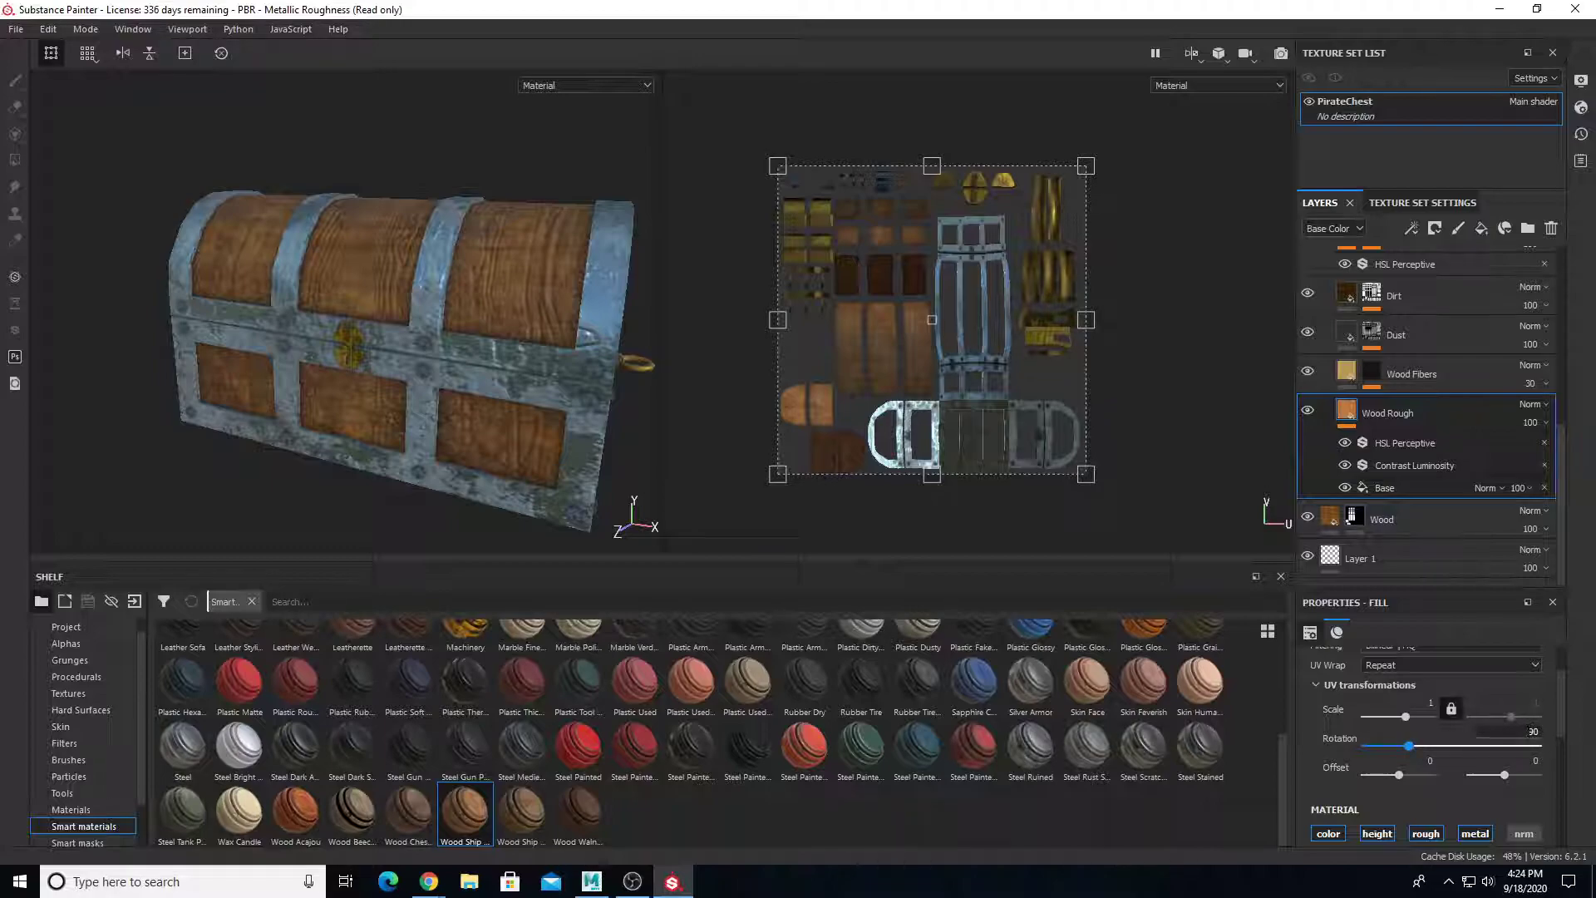
pyautogui.press('Return')
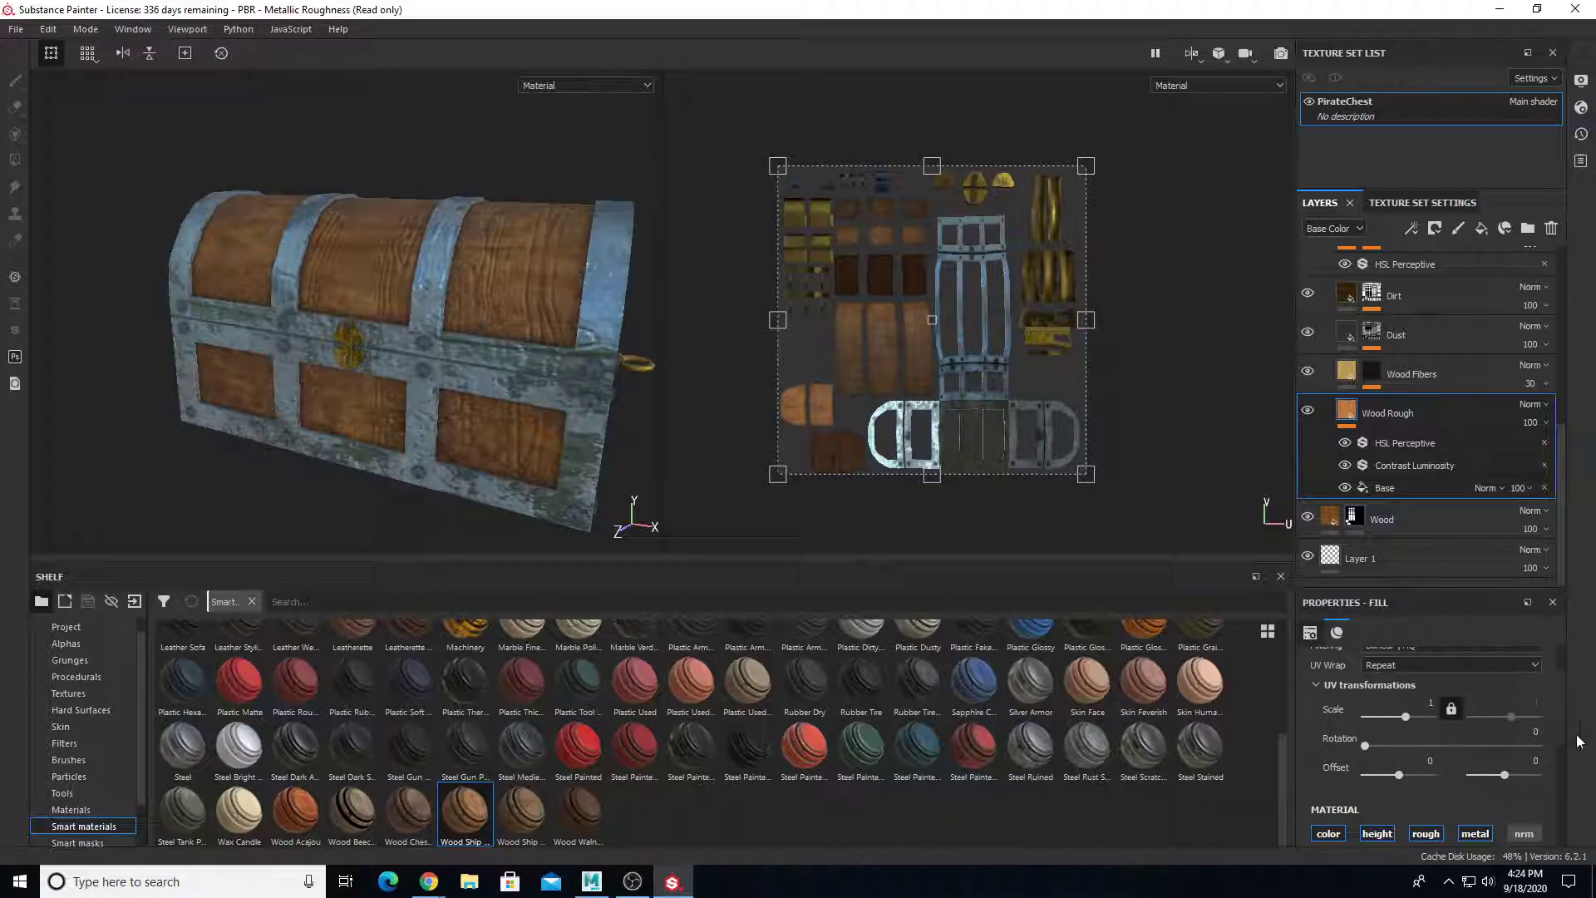
# Set the Wood fill layer's UV rotation to 90 and compare the grain with Wood Rough hidden and shown
pyautogui.click(1363, 515)
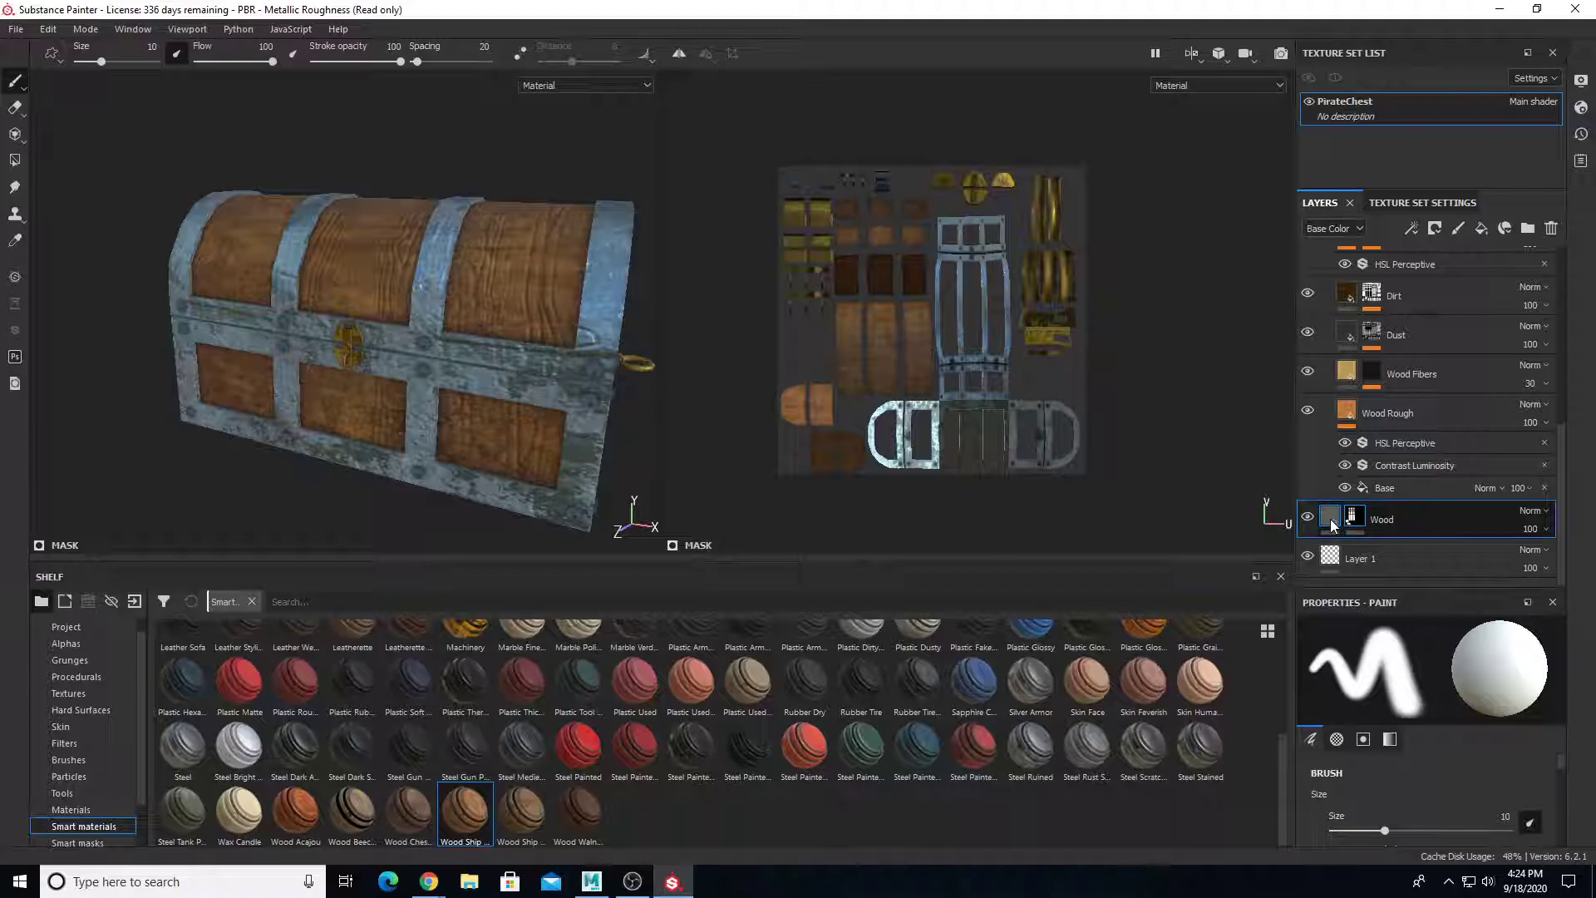
pyautogui.click(1330, 517)
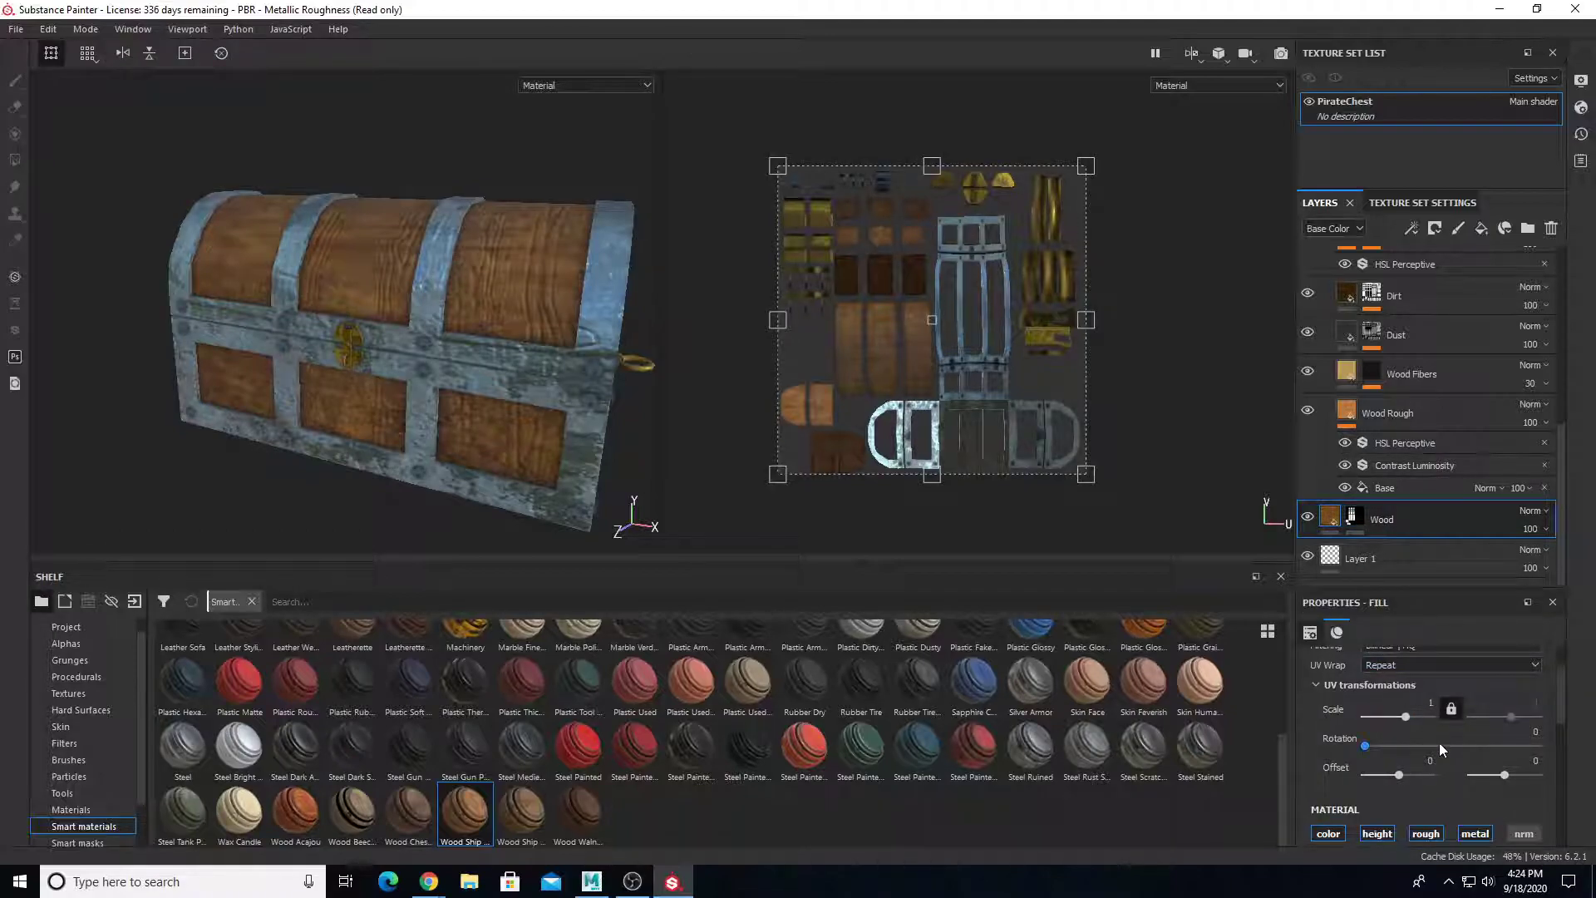
pyautogui.doubleClick(1535, 732)
pyautogui.write('90')
pyautogui.press('Return')
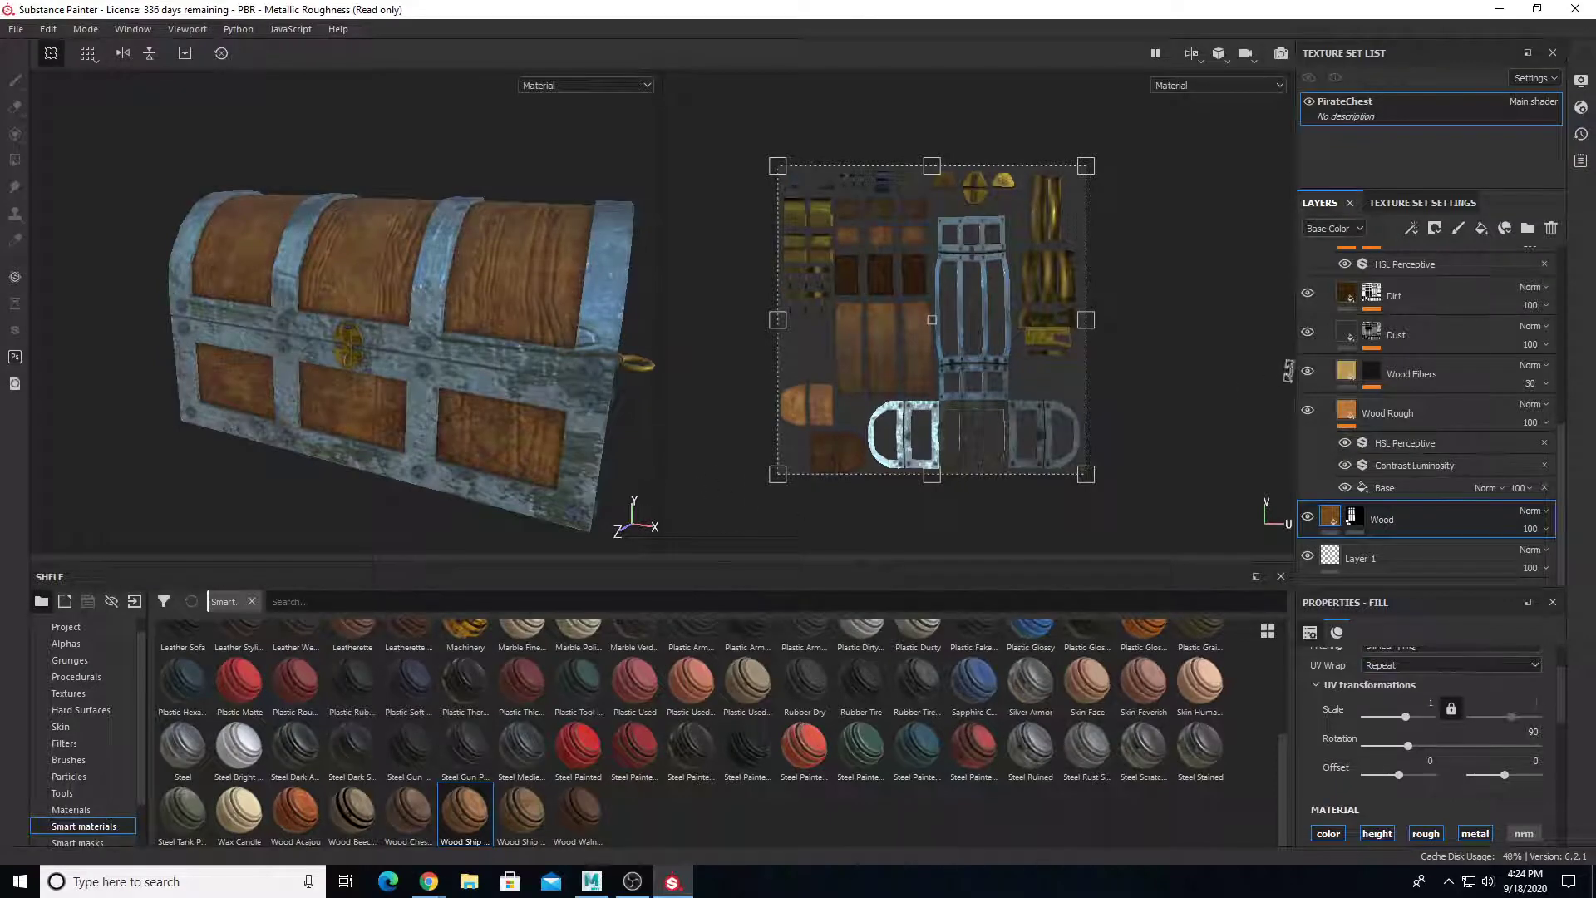
pyautogui.click(1307, 411)
pyautogui.click(1307, 410)
pyautogui.click(1308, 410)
pyautogui.click(1308, 411)
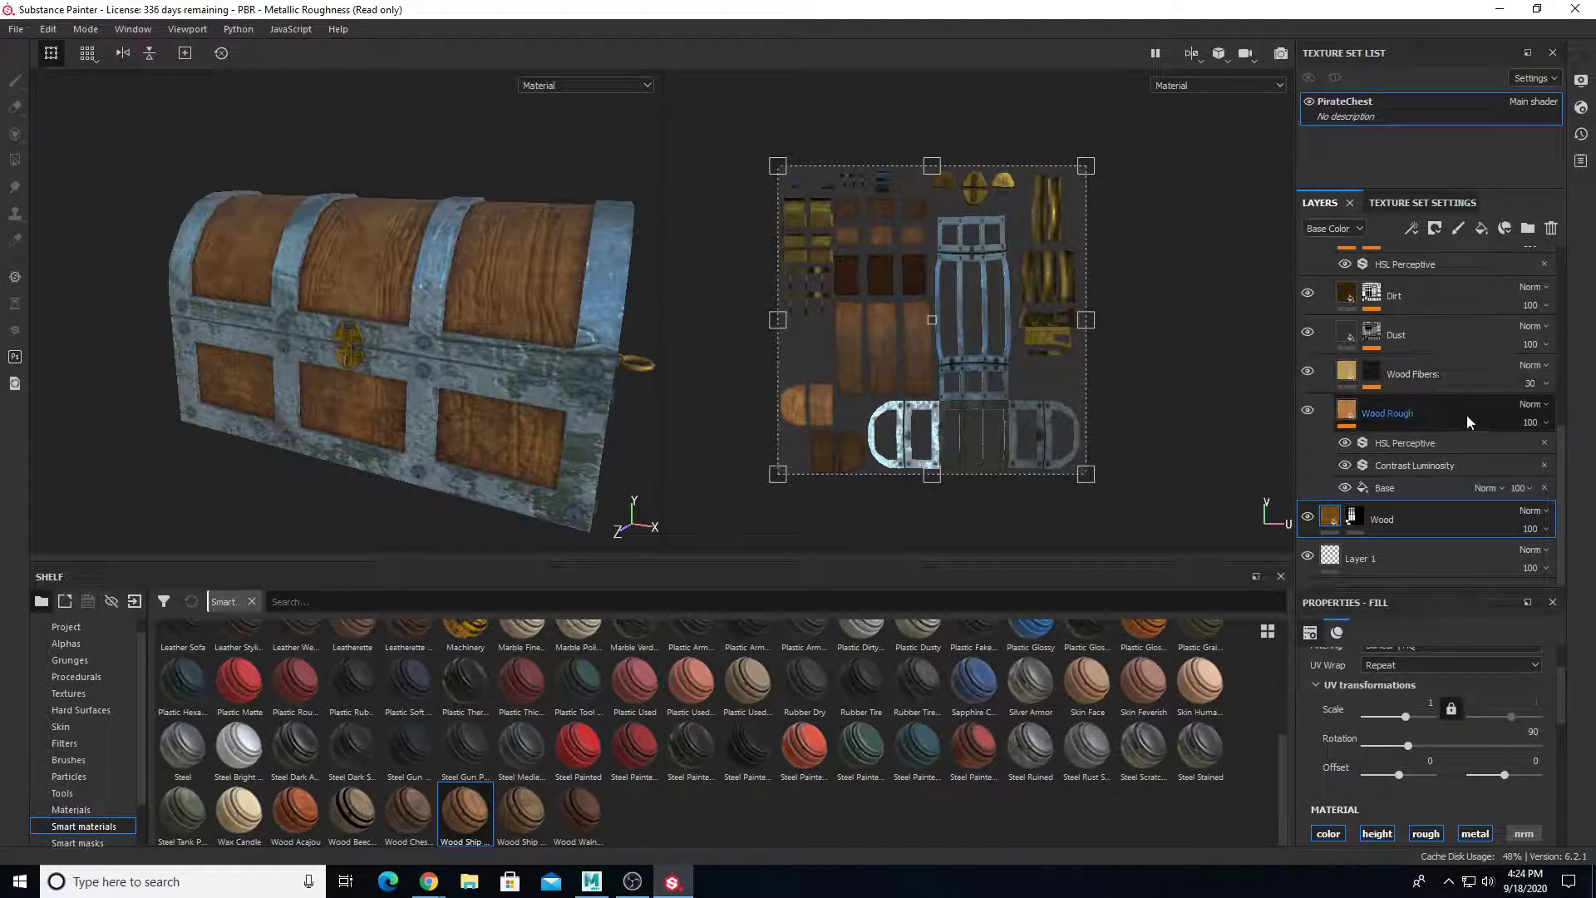
# Set the UV rotation of the Pattern layer in Wood Ship Hull Nordic to 90 and check its effect by toggling its visibility
pyautogui.scroll(1, 1451, 405)
pyautogui.click(1355, 432)
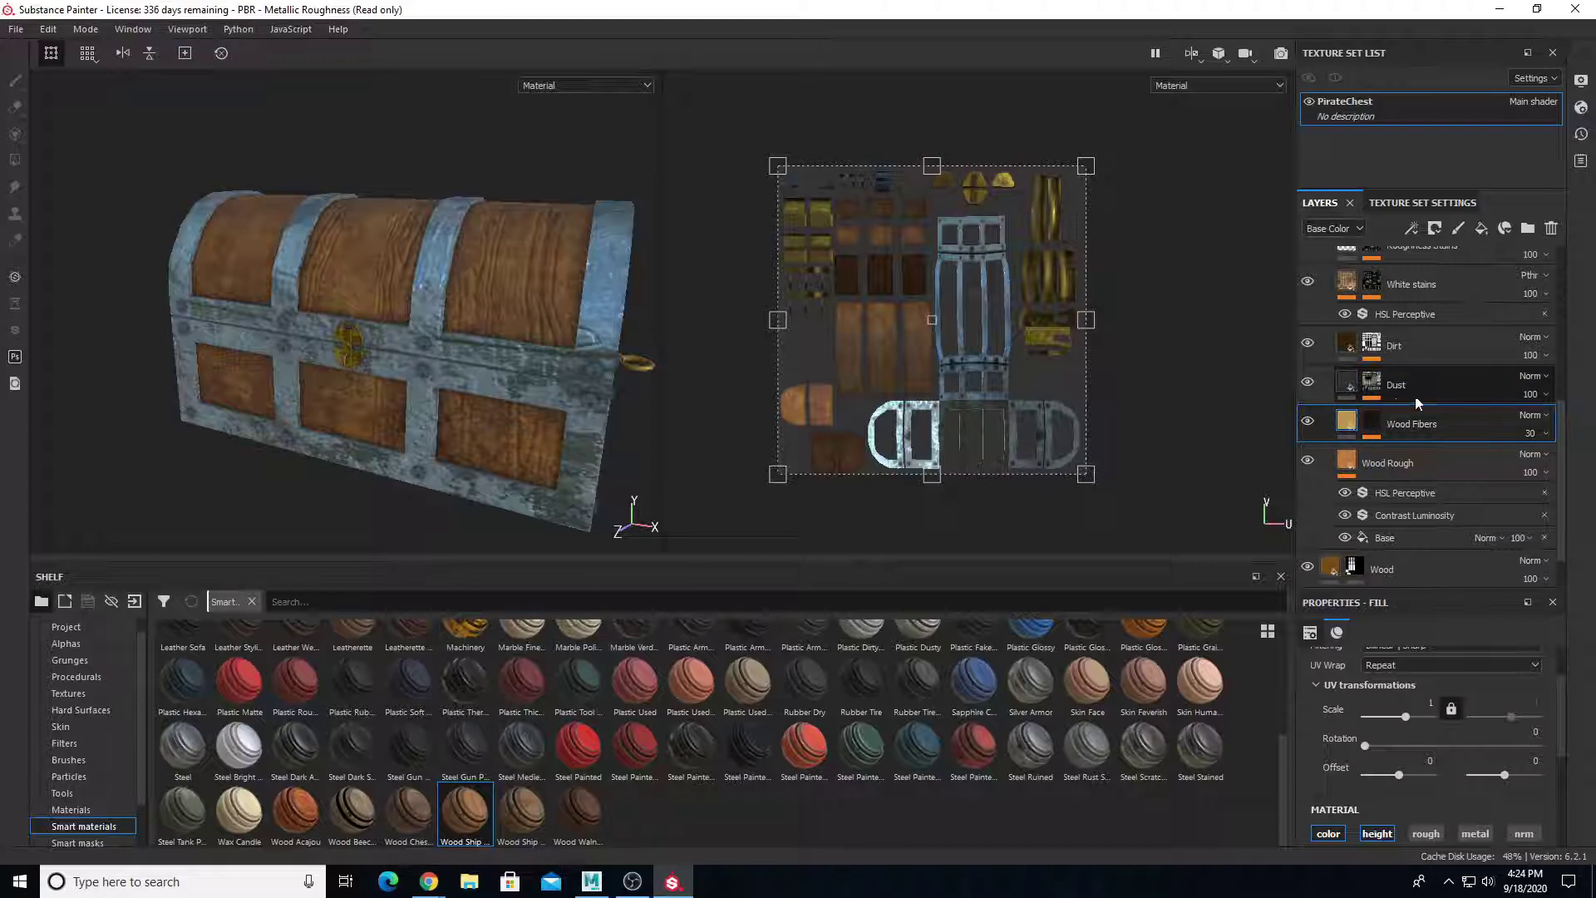
pyautogui.scroll(1, 1397, 405)
pyautogui.click(1325, 422)
pyautogui.click(1328, 421)
pyautogui.scroll(-1, 1348, 431)
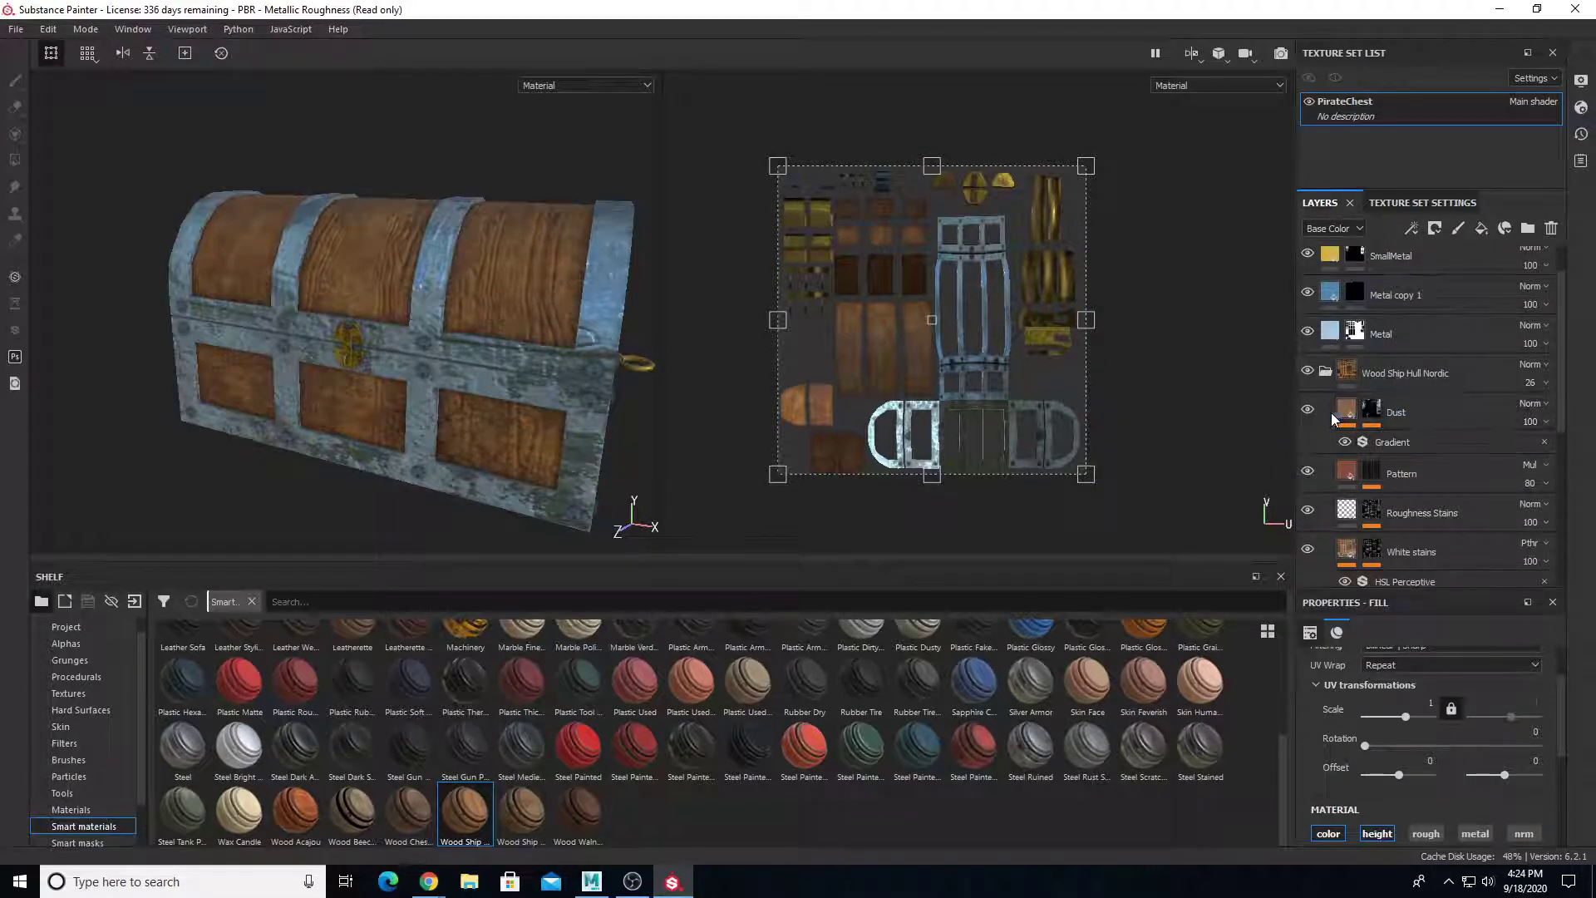
pyautogui.click(1308, 471)
pyautogui.click(1308, 471)
pyautogui.click(1417, 476)
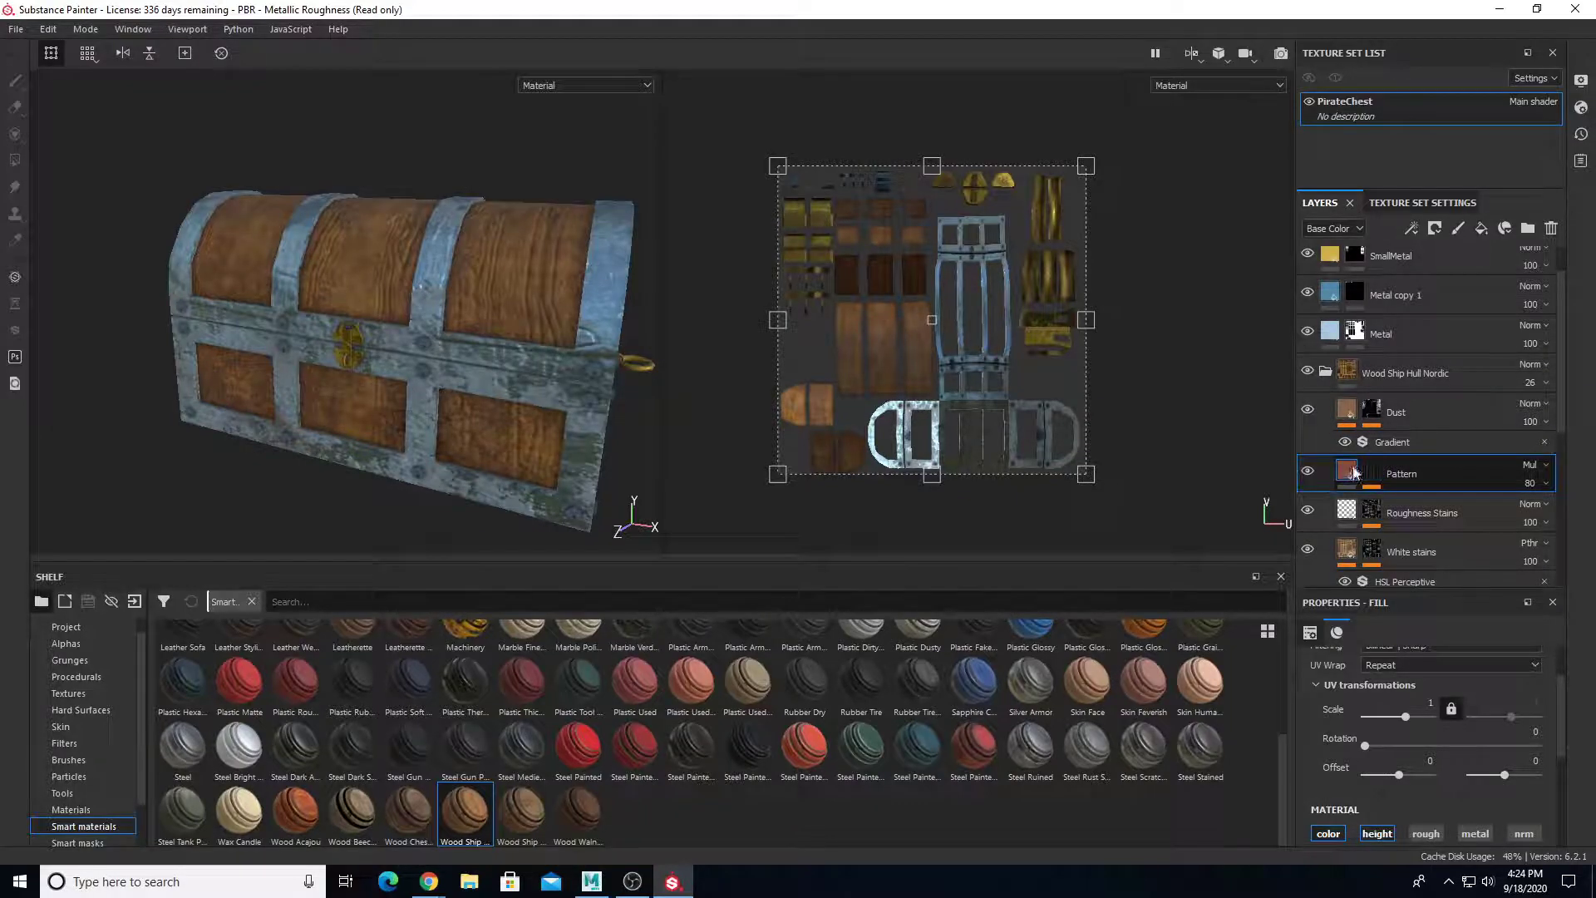
pyautogui.scroll(-1, 1384, 541)
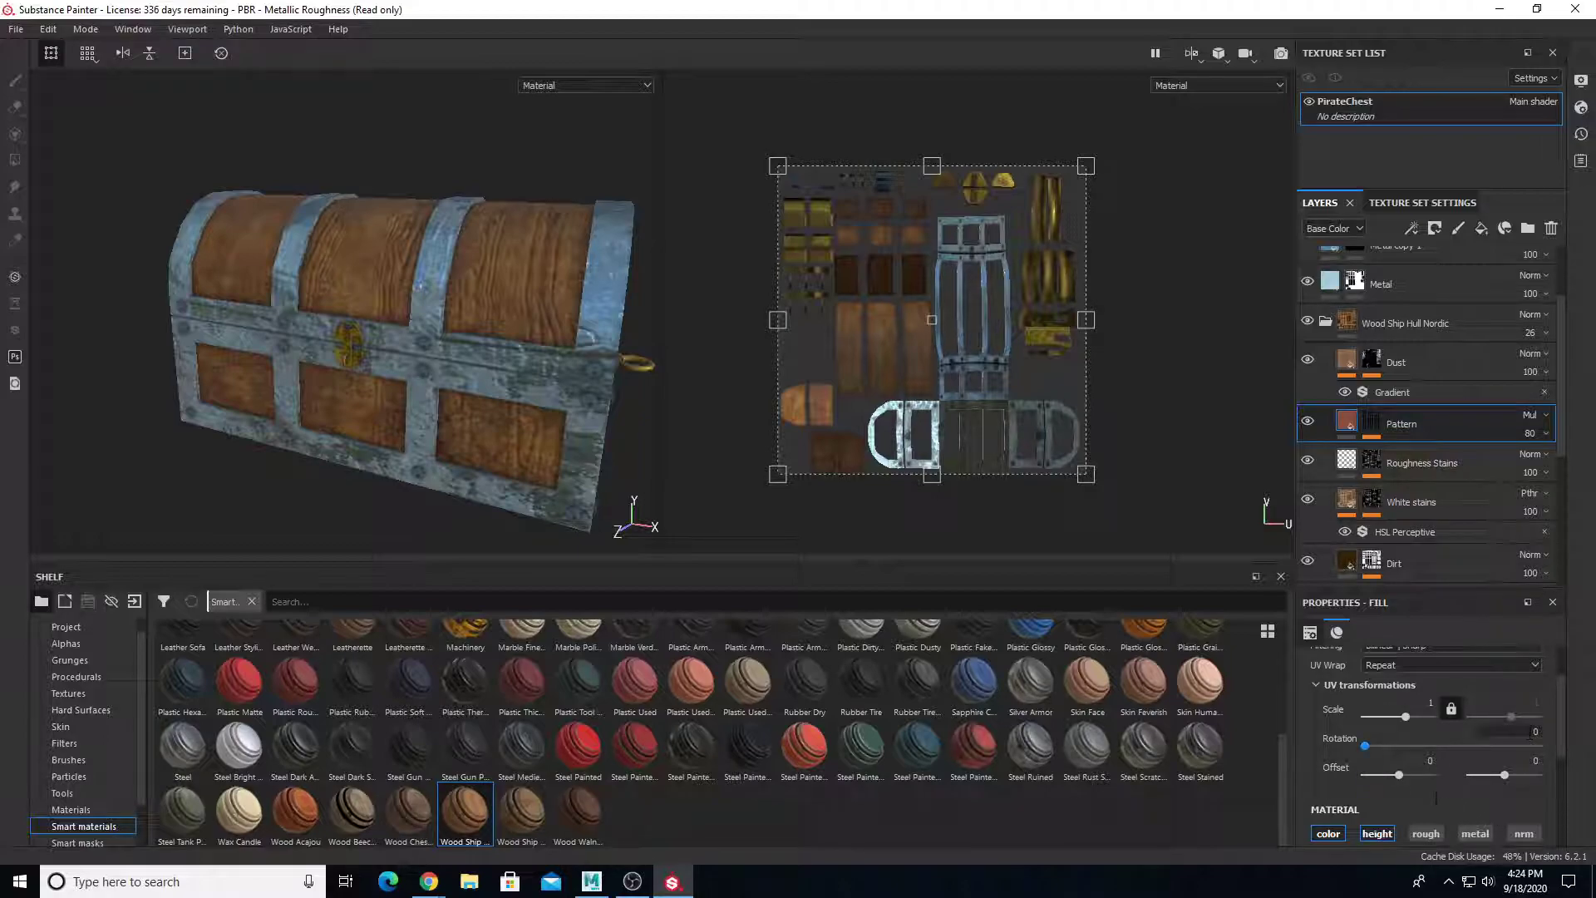
pyautogui.press('Return')
pyautogui.click(1308, 423)
pyautogui.click(1308, 423)
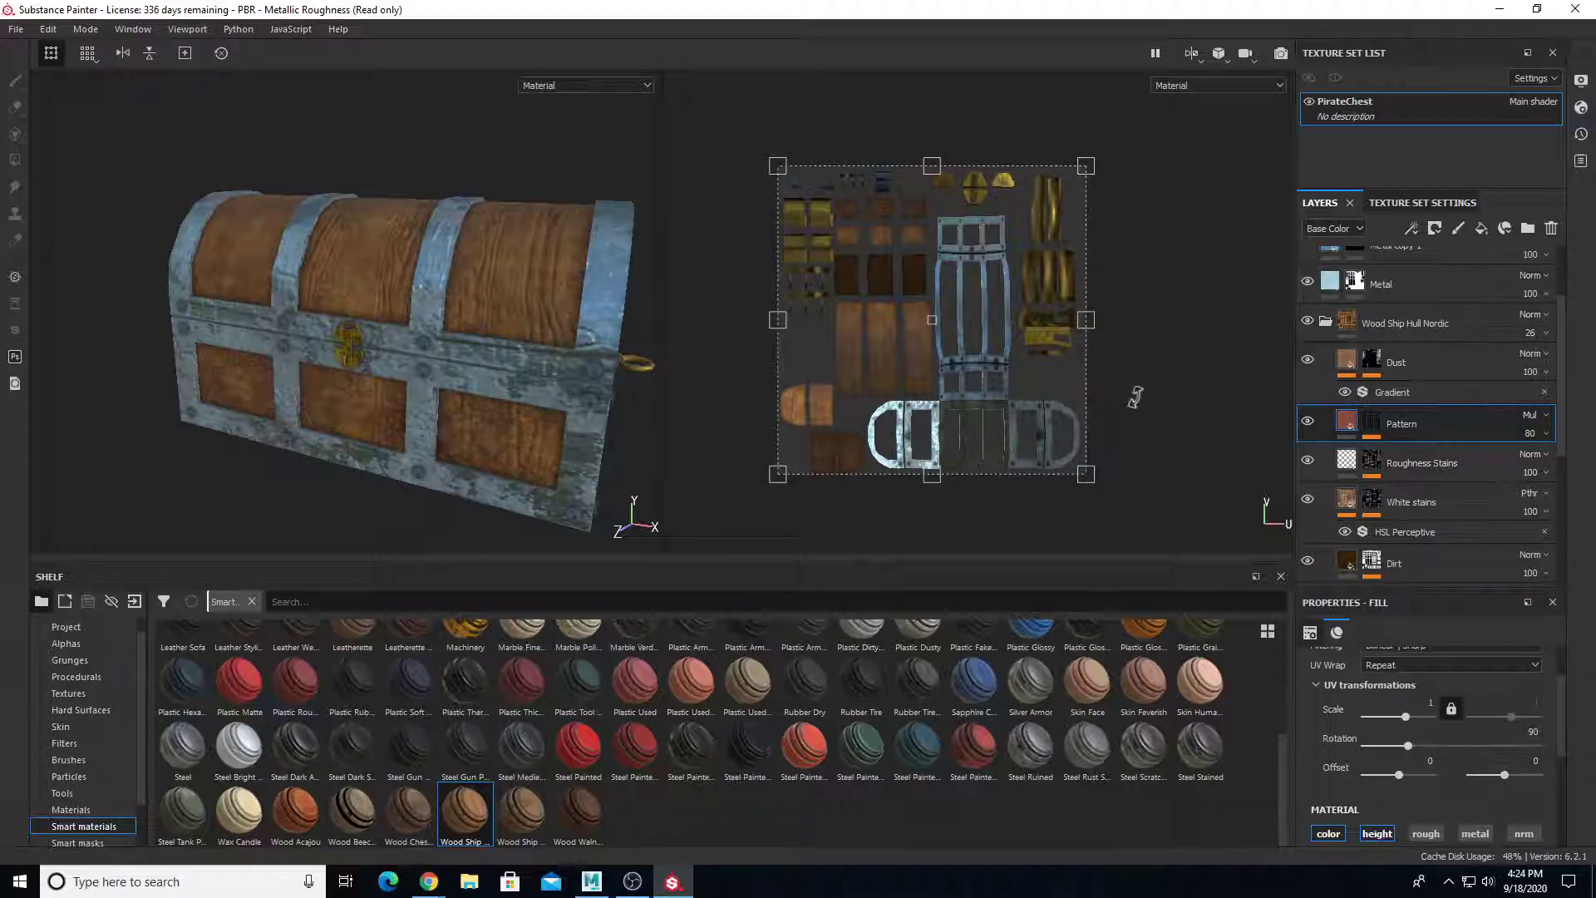
# Collapse the Wood Ship Hull Nordic folder, lower its opacity to 0, and compare the chest with the folder hidden and shown
pyautogui.scroll(2, 1331, 347)
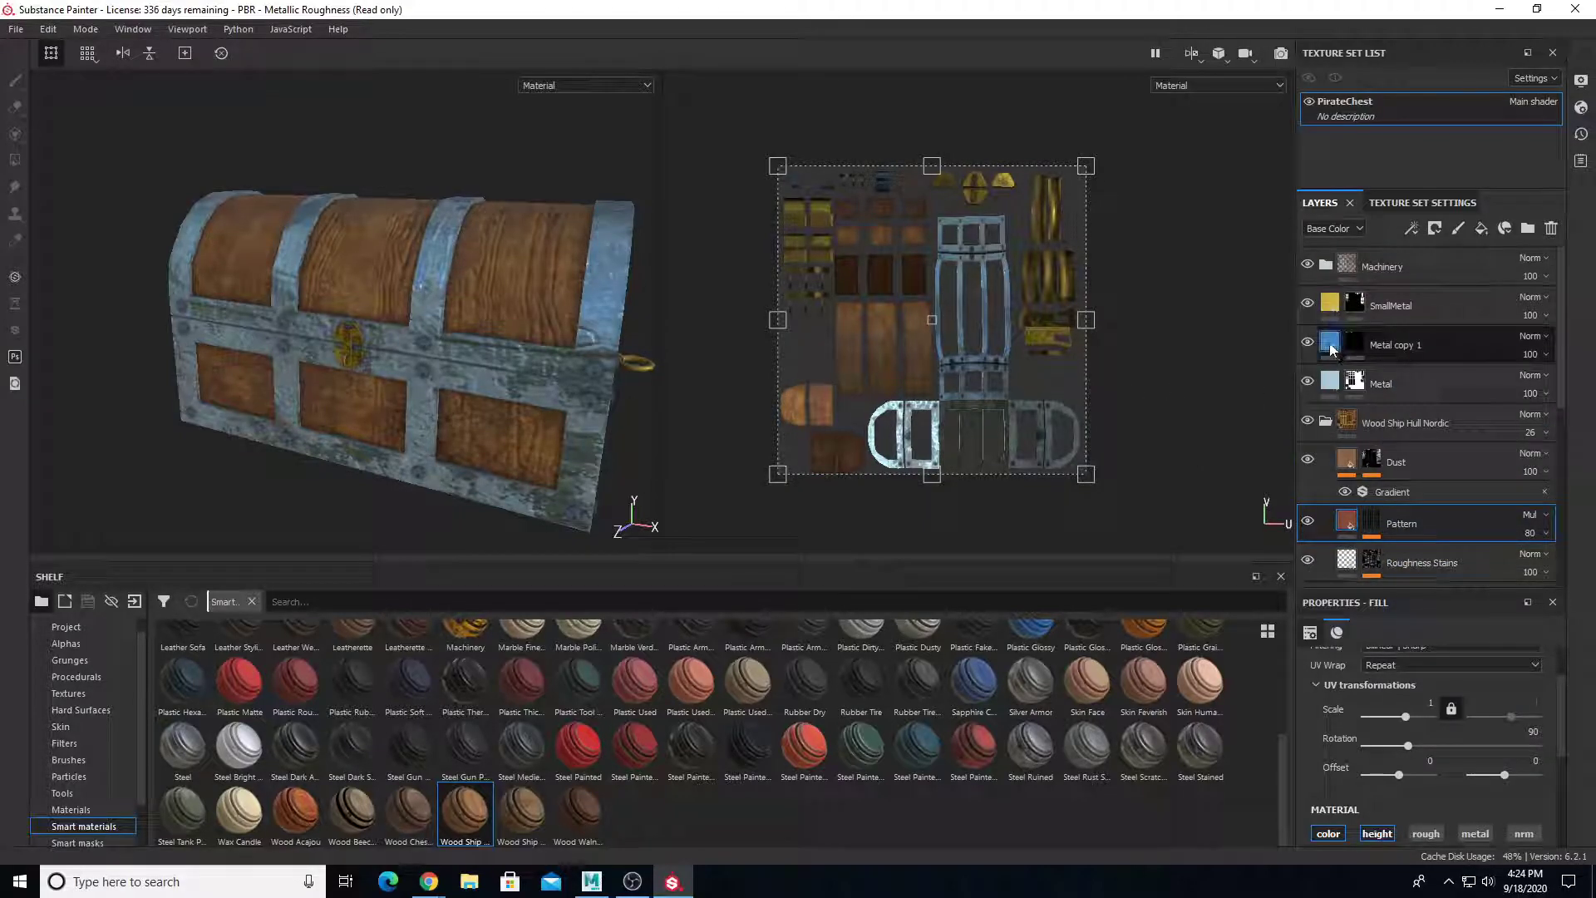
pyautogui.click(1325, 424)
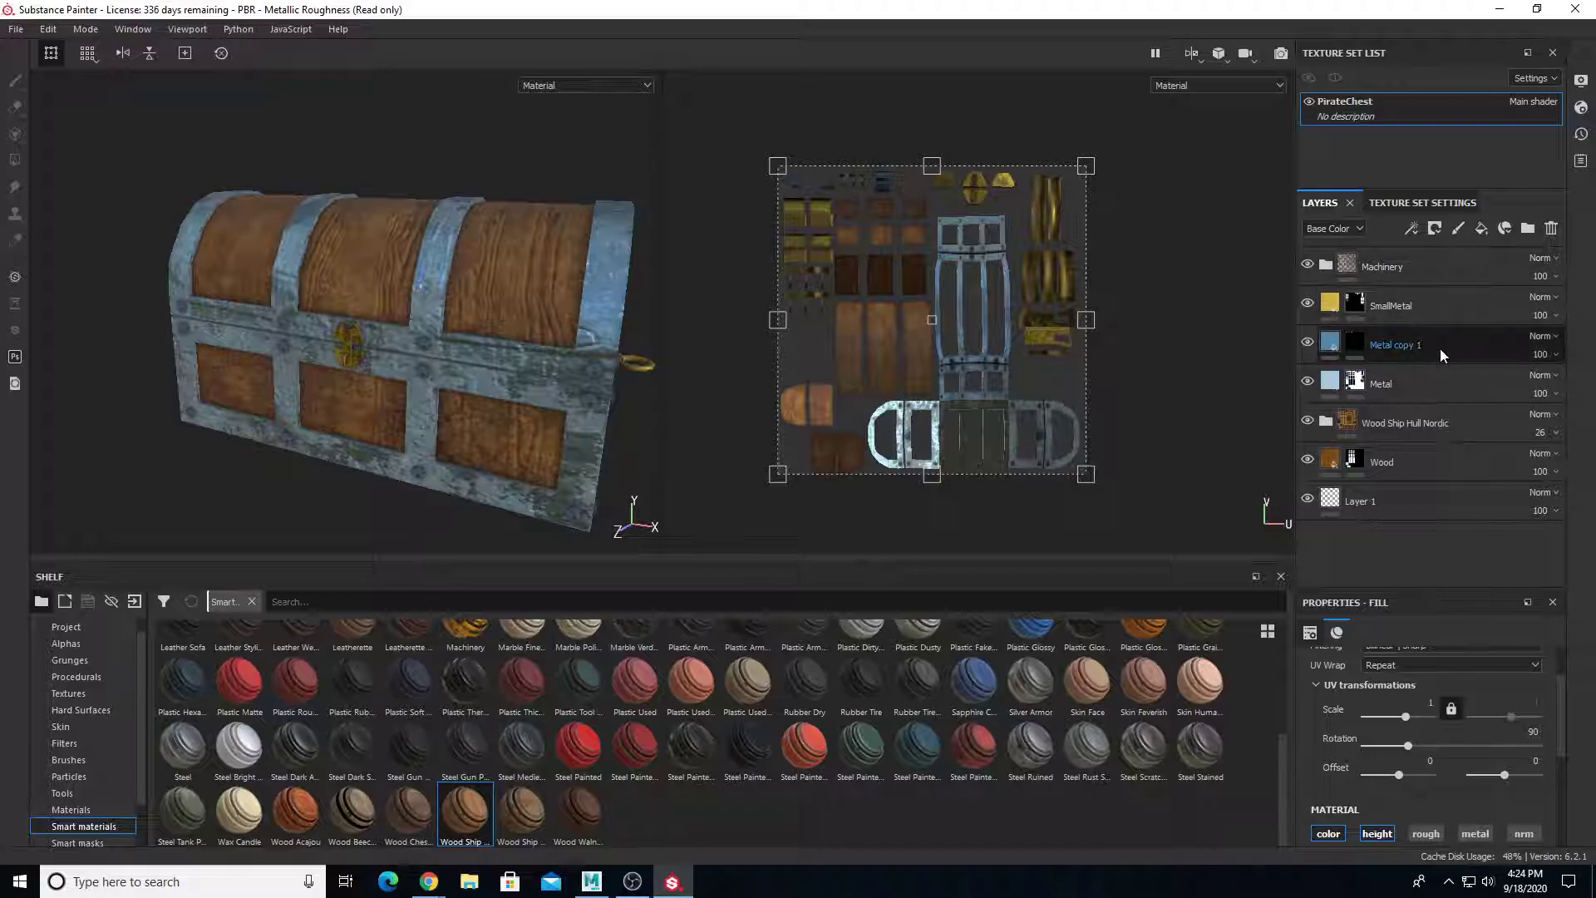
pyautogui.click(1539, 432)
pyautogui.moveTo(1540, 432); pyautogui.dragTo(1515, 463)
pyautogui.click(1307, 421)
pyautogui.click(1308, 422)
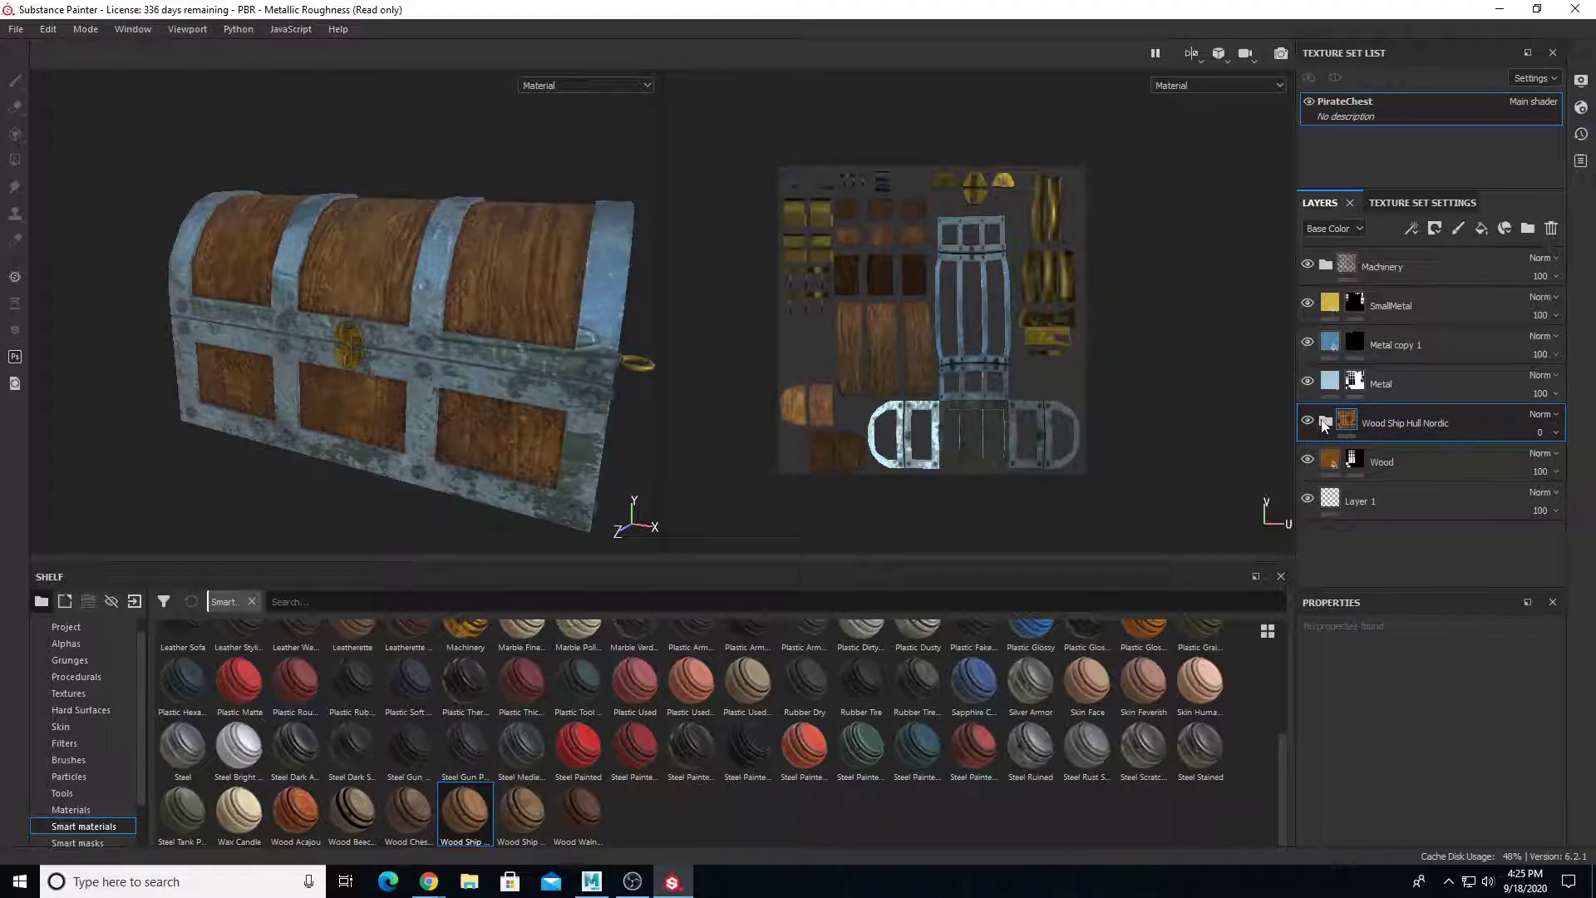
# Set the Wood Ship Hull Nordic folder's opacity to 16 and move the folder below the Wood layer
pyautogui.click(1539, 432)
pyautogui.moveTo(1515, 463); pyautogui.dragTo(1529, 462)
pyautogui.moveTo(1436, 420); pyautogui.dragTo(1444, 472)
# Blend the two woods by setting the Wood layer's opacity to 42 and the Wood Ship Hull Nordic folder's opacity to 86
pyautogui.click(1543, 432)
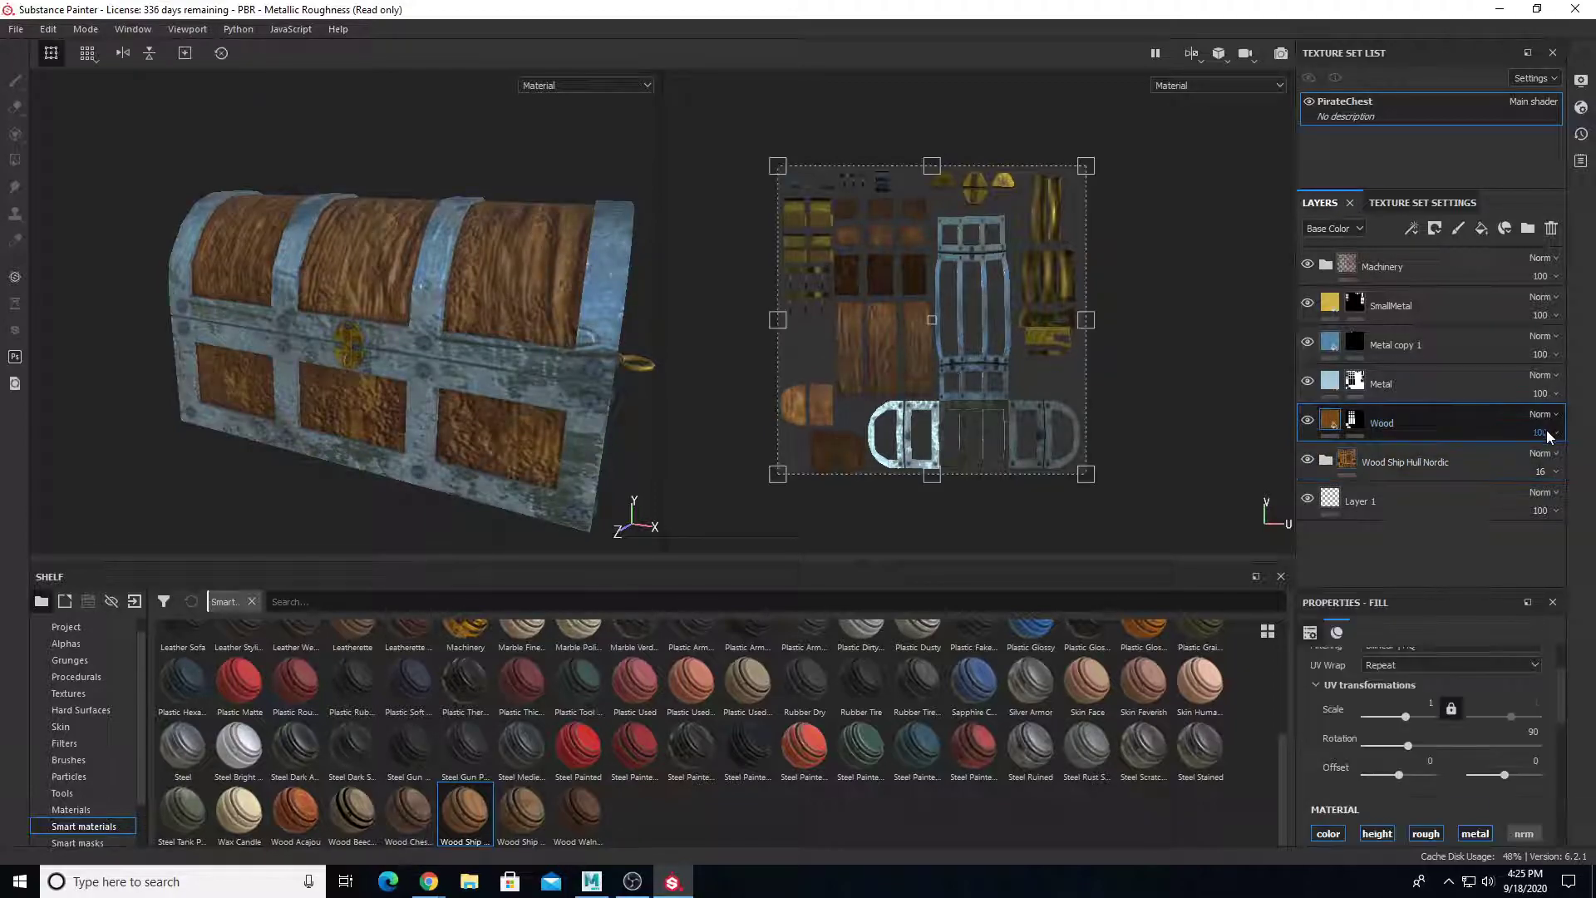
pyautogui.moveTo(1590, 463); pyautogui.dragTo(1577, 521)
pyautogui.click(1541, 470)
pyautogui.click(1308, 423)
pyautogui.click(1307, 421)
# Examine the blended wood, the blue metal bands and the gold lock up close and from several angles
pyautogui.scroll(-2, 457, 366)
pyautogui.moveTo(458, 365)
pyautogui.keyDown('alt'); pyautogui.mouseDown()
pyautogui.moveTo(448, 324)
pyautogui.moveTo(465, 336)
pyautogui.mouseUp(); pyautogui.keyUp('alt')
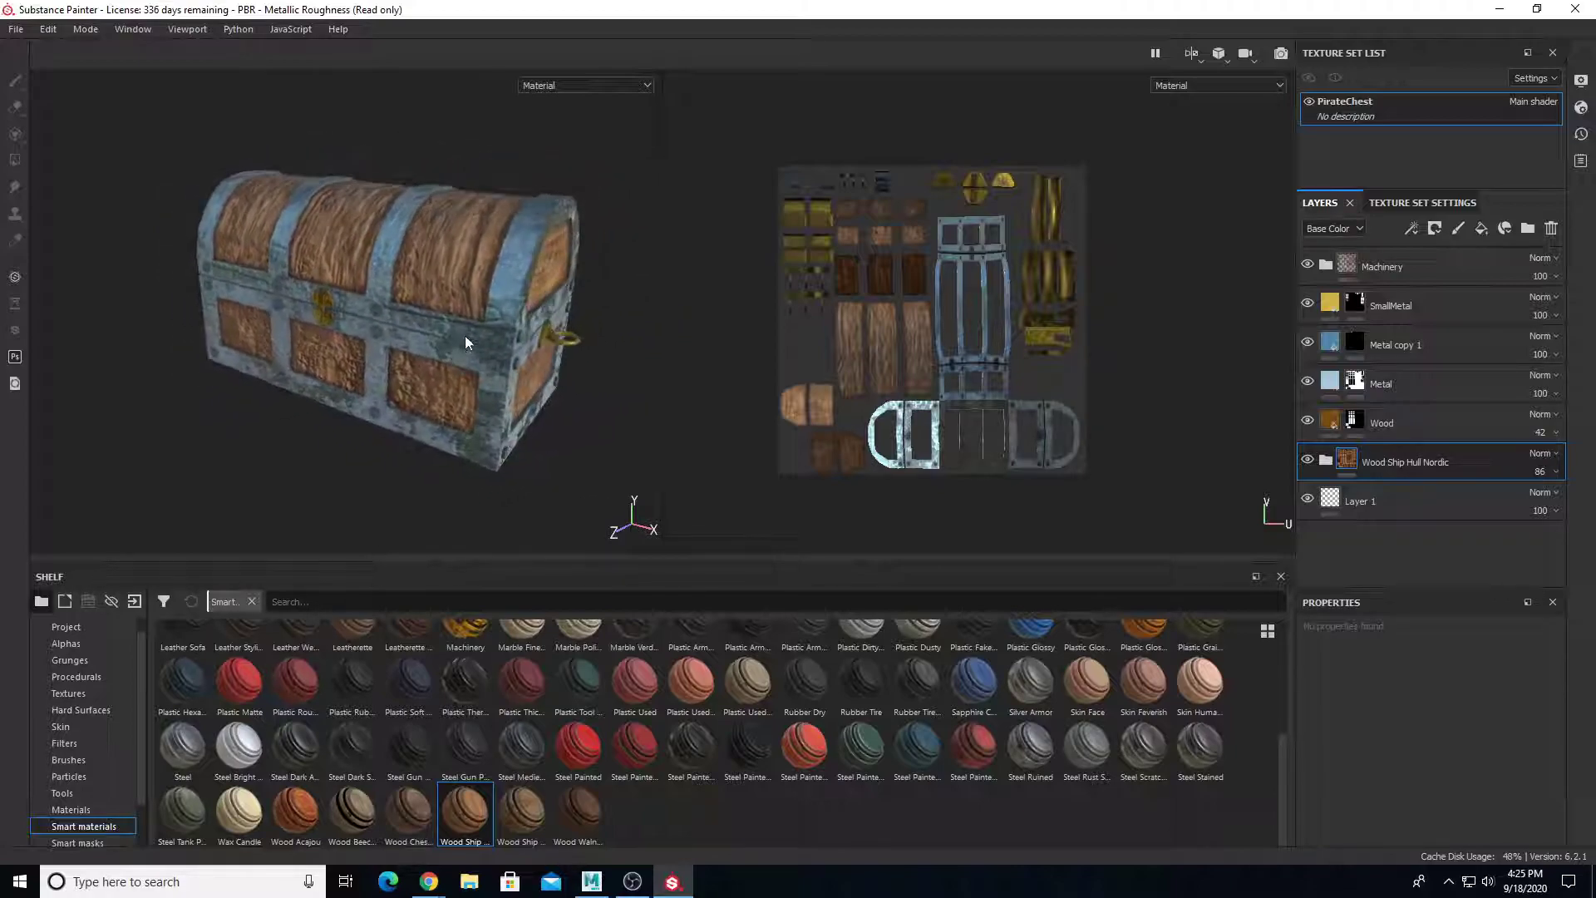
pyautogui.scroll(2, 467, 342)
pyautogui.scroll(4, 489, 363)
pyautogui.keyDown('alt'); pyautogui.moveTo(333, 299); pyautogui.dragTo(163, 229, button='middle'); pyautogui.keyUp('alt')
pyautogui.keyDown('alt'); pyautogui.moveTo(163, 229); pyautogui.dragTo(443, 354); pyautogui.keyUp('alt')
pyautogui.keyDown('alt'); pyautogui.moveTo(202, 285); pyautogui.dragTo(431, 322, button='middle'); pyautogui.keyUp('alt')
pyautogui.scroll(3, 391, 363)
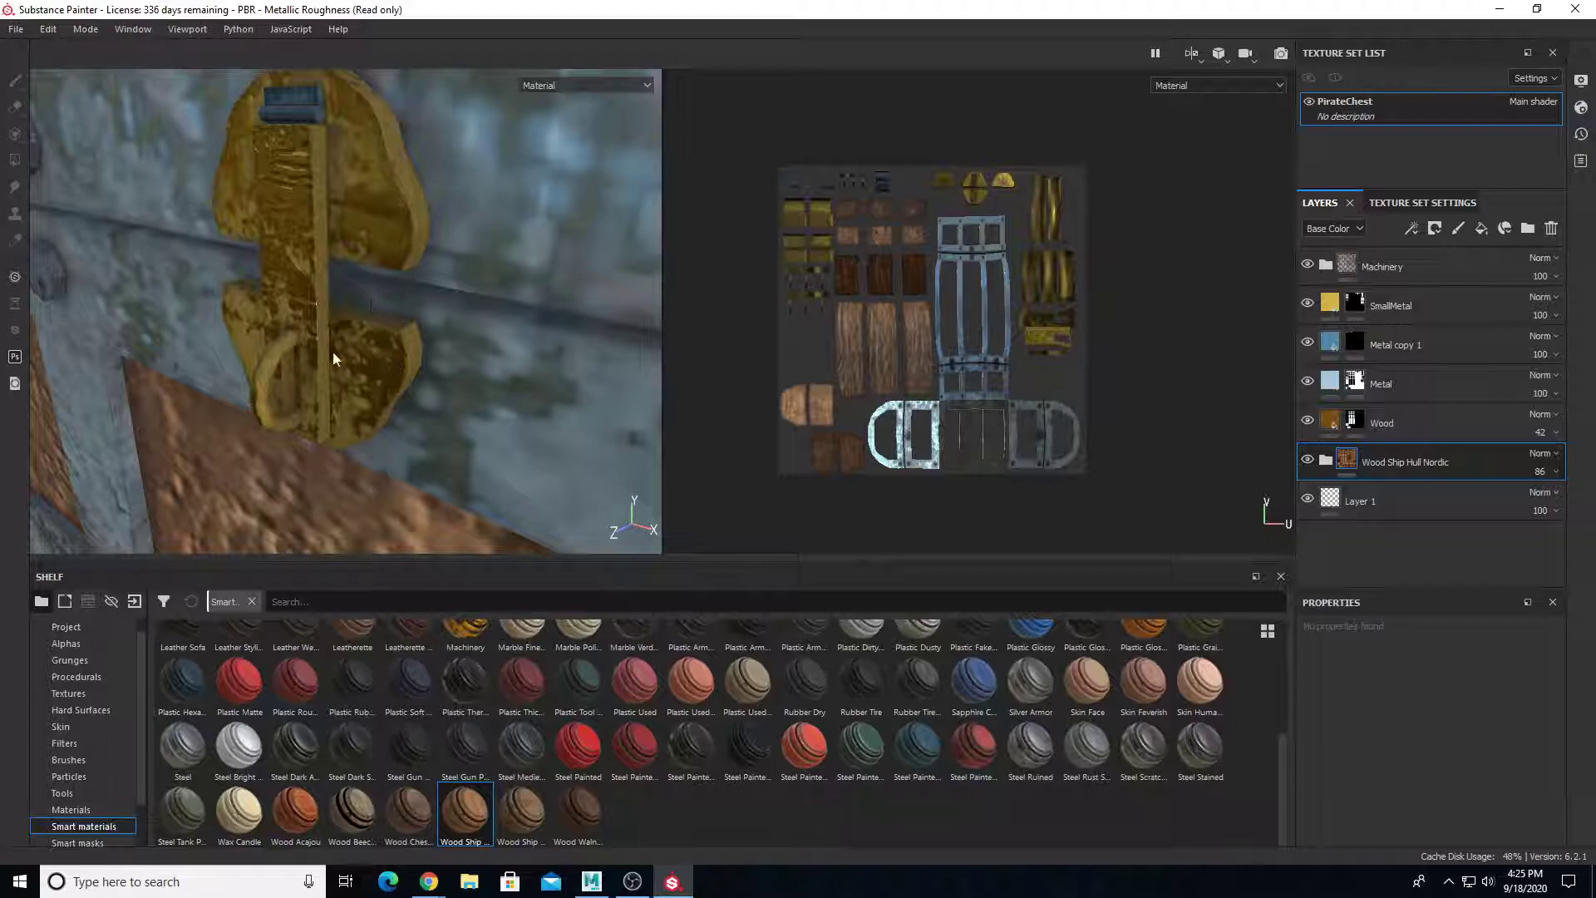
pyautogui.scroll(-5, 411, 361)
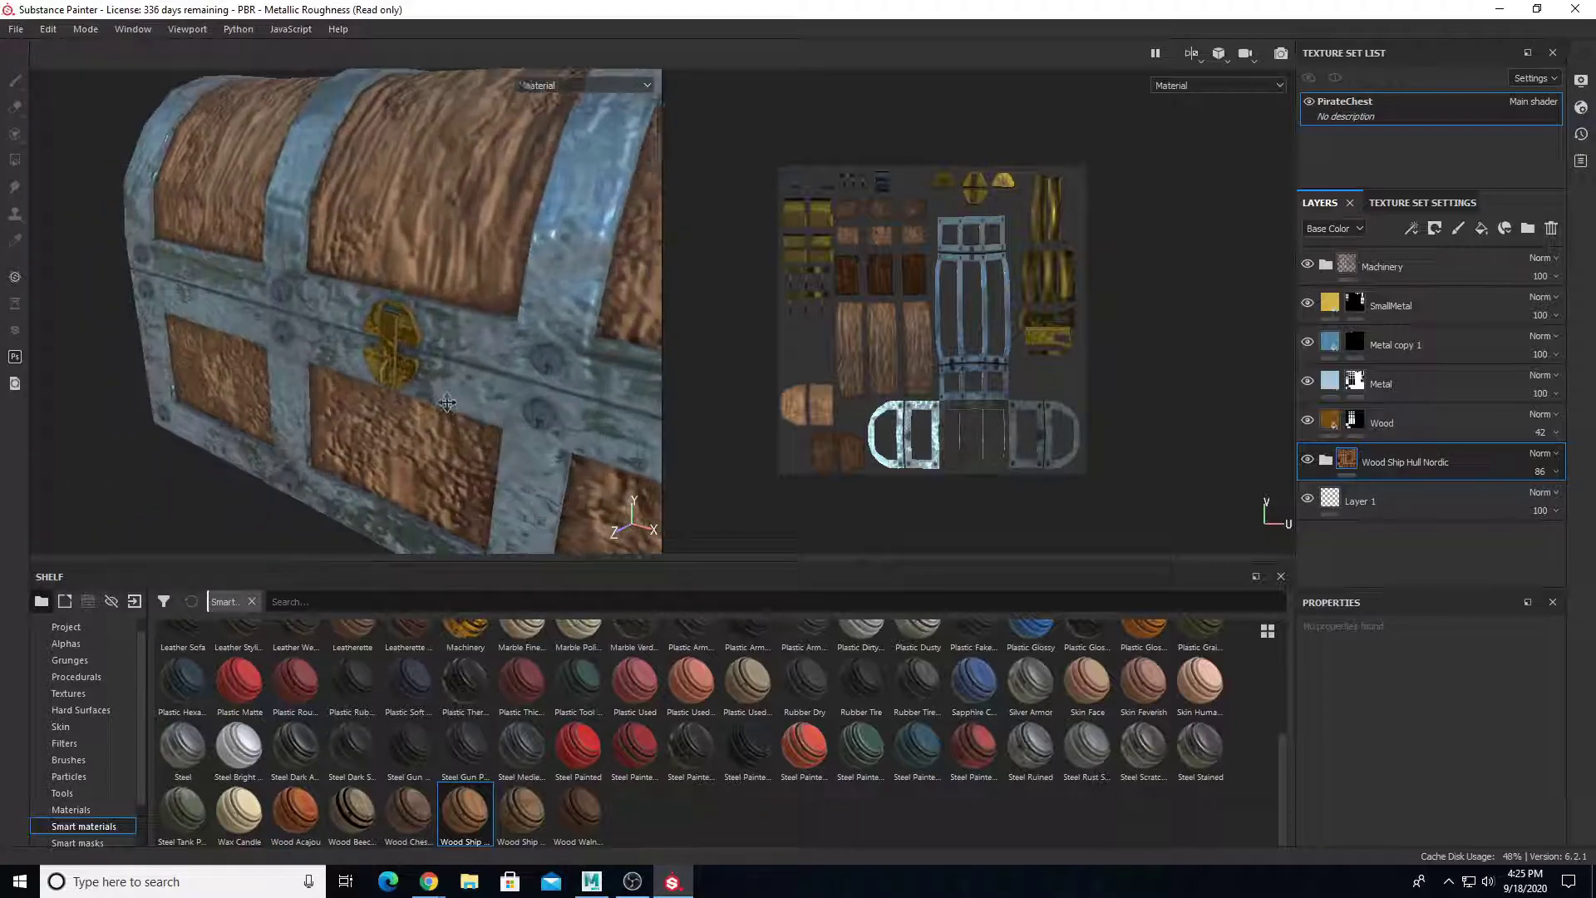
pyautogui.keyDown('alt'); pyautogui.moveTo(444, 399); pyautogui.dragTo(374, 373, button='middle'); pyautogui.keyUp('alt')
pyautogui.scroll(-2, 432, 416)
pyautogui.keyDown('alt'); pyautogui.moveTo(464, 459); pyautogui.dragTo(451, 431); pyautogui.keyUp('alt')
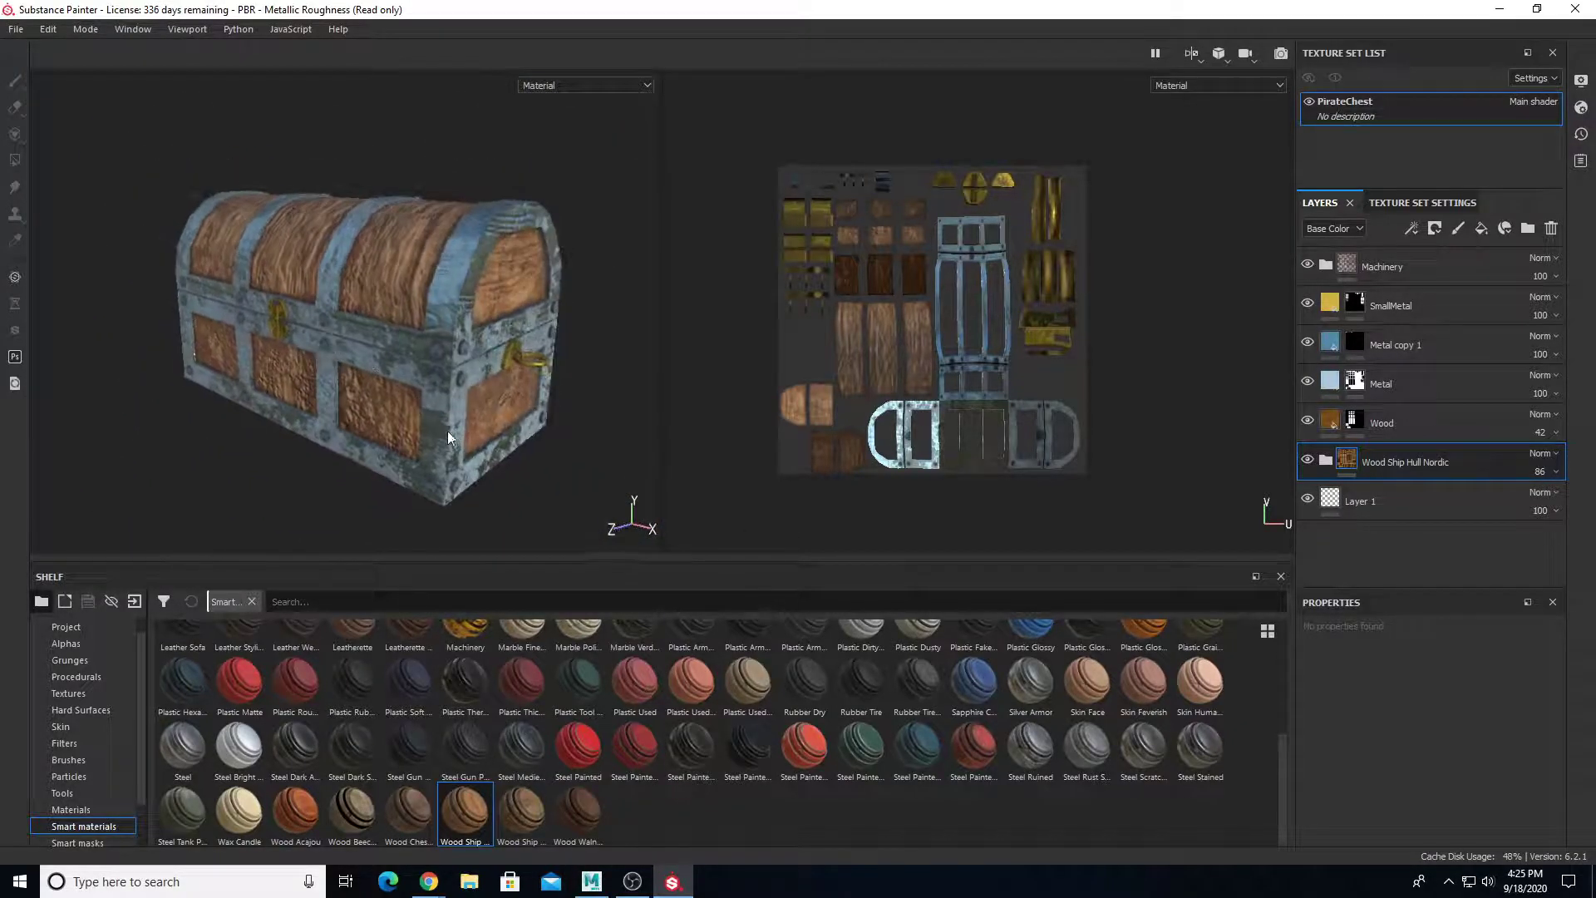
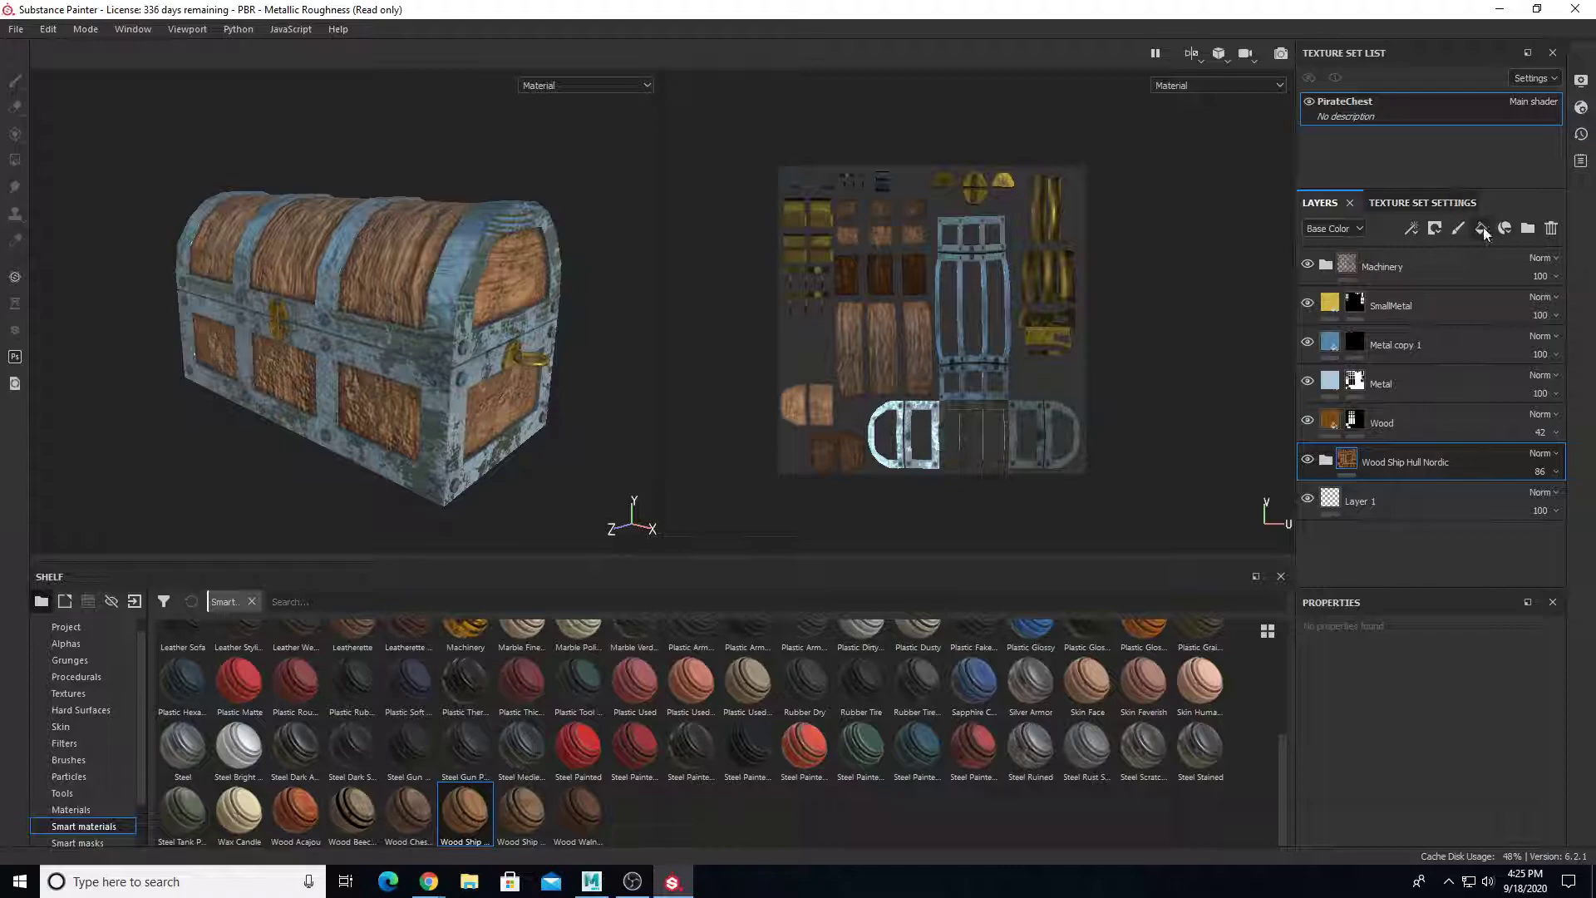
# Add a paint layer above the Machinery folder and choose the Dirt 1 brush for it
pyautogui.click(1455, 261)
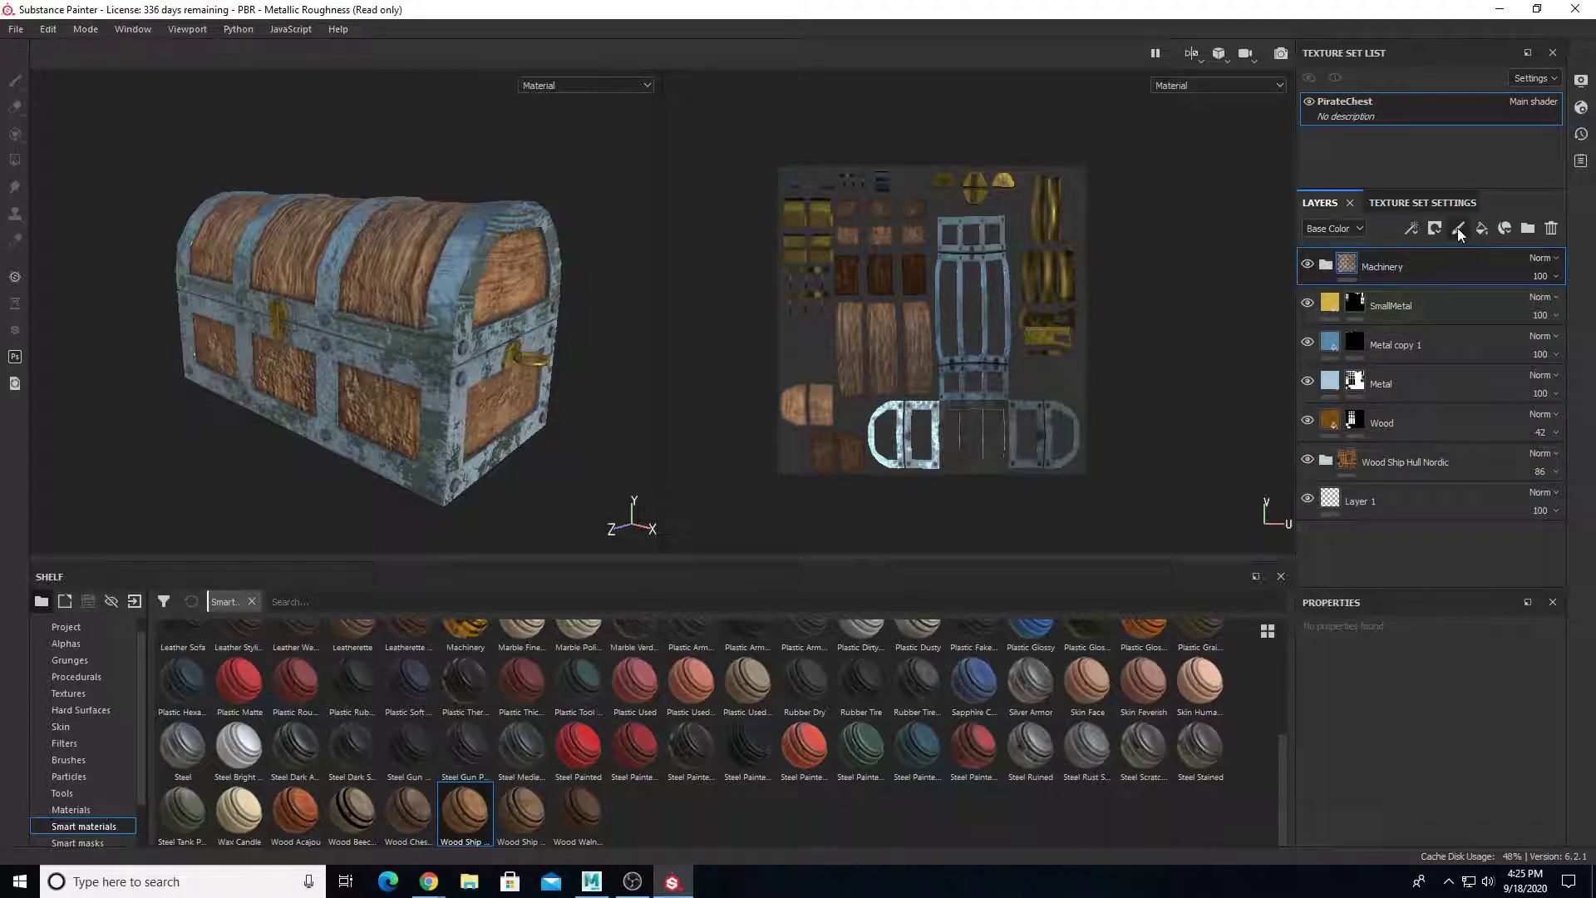
pyautogui.click(1459, 228)
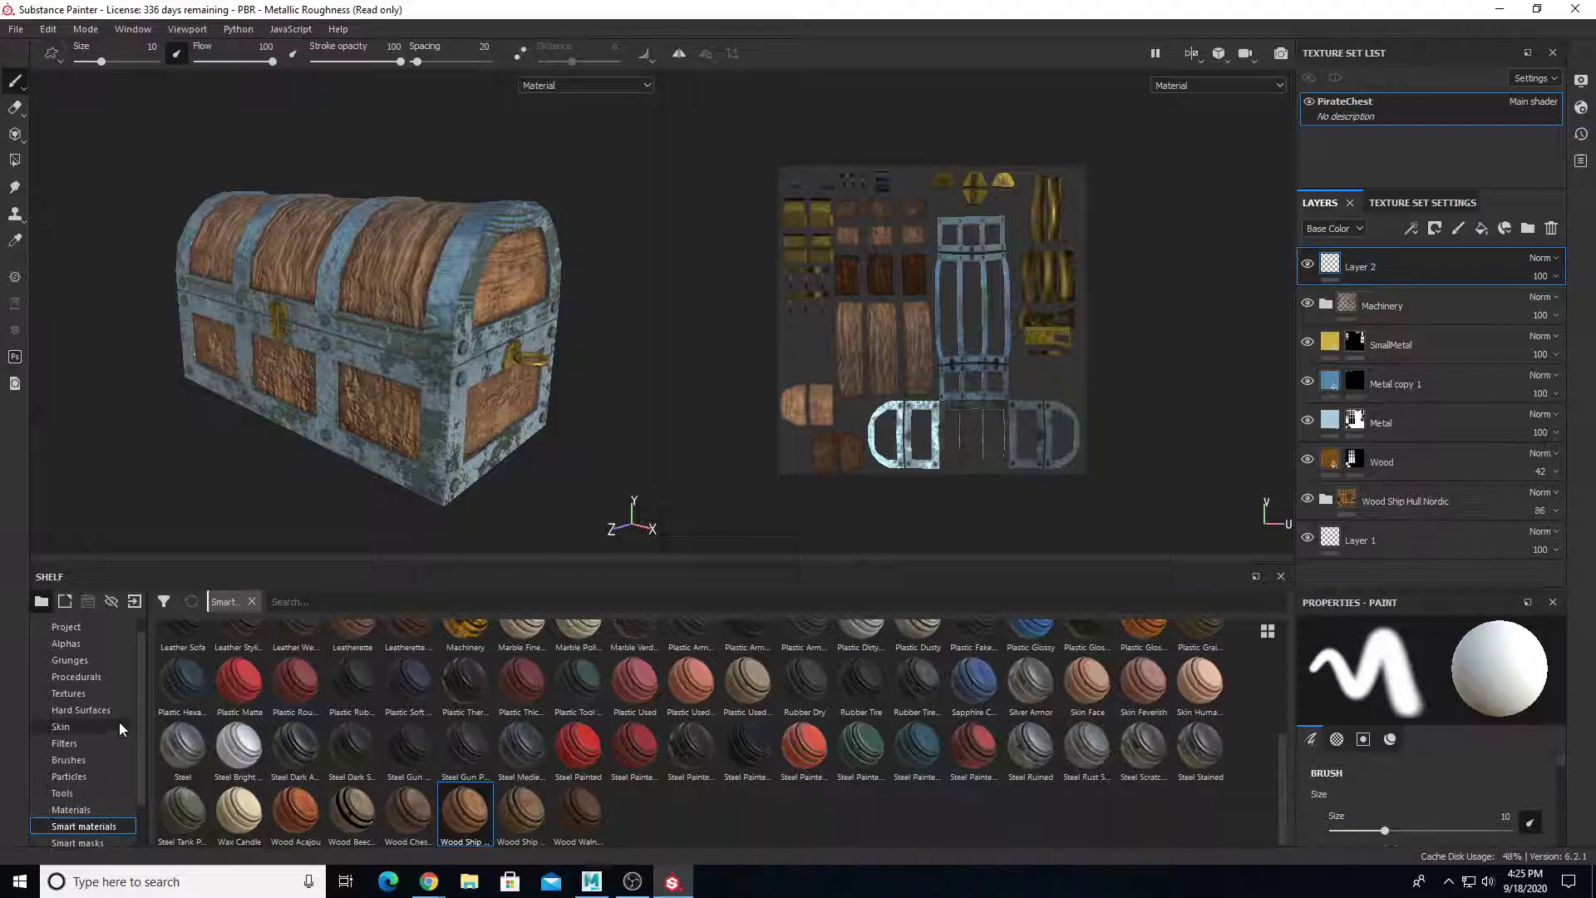
pyautogui.scroll(1, 117, 728)
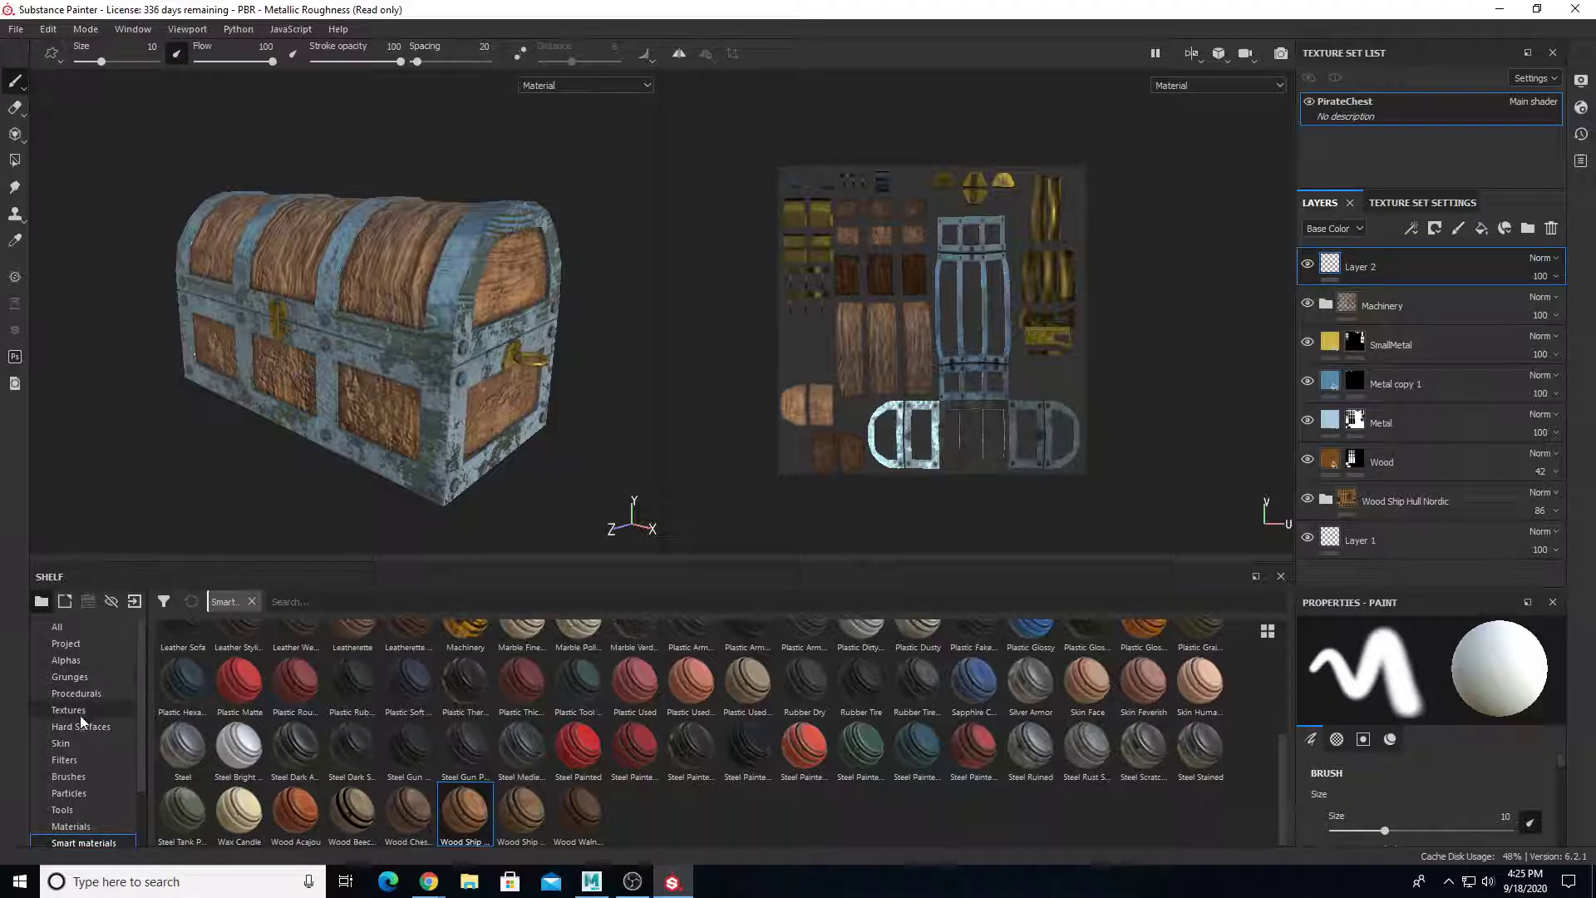
pyautogui.click(82, 778)
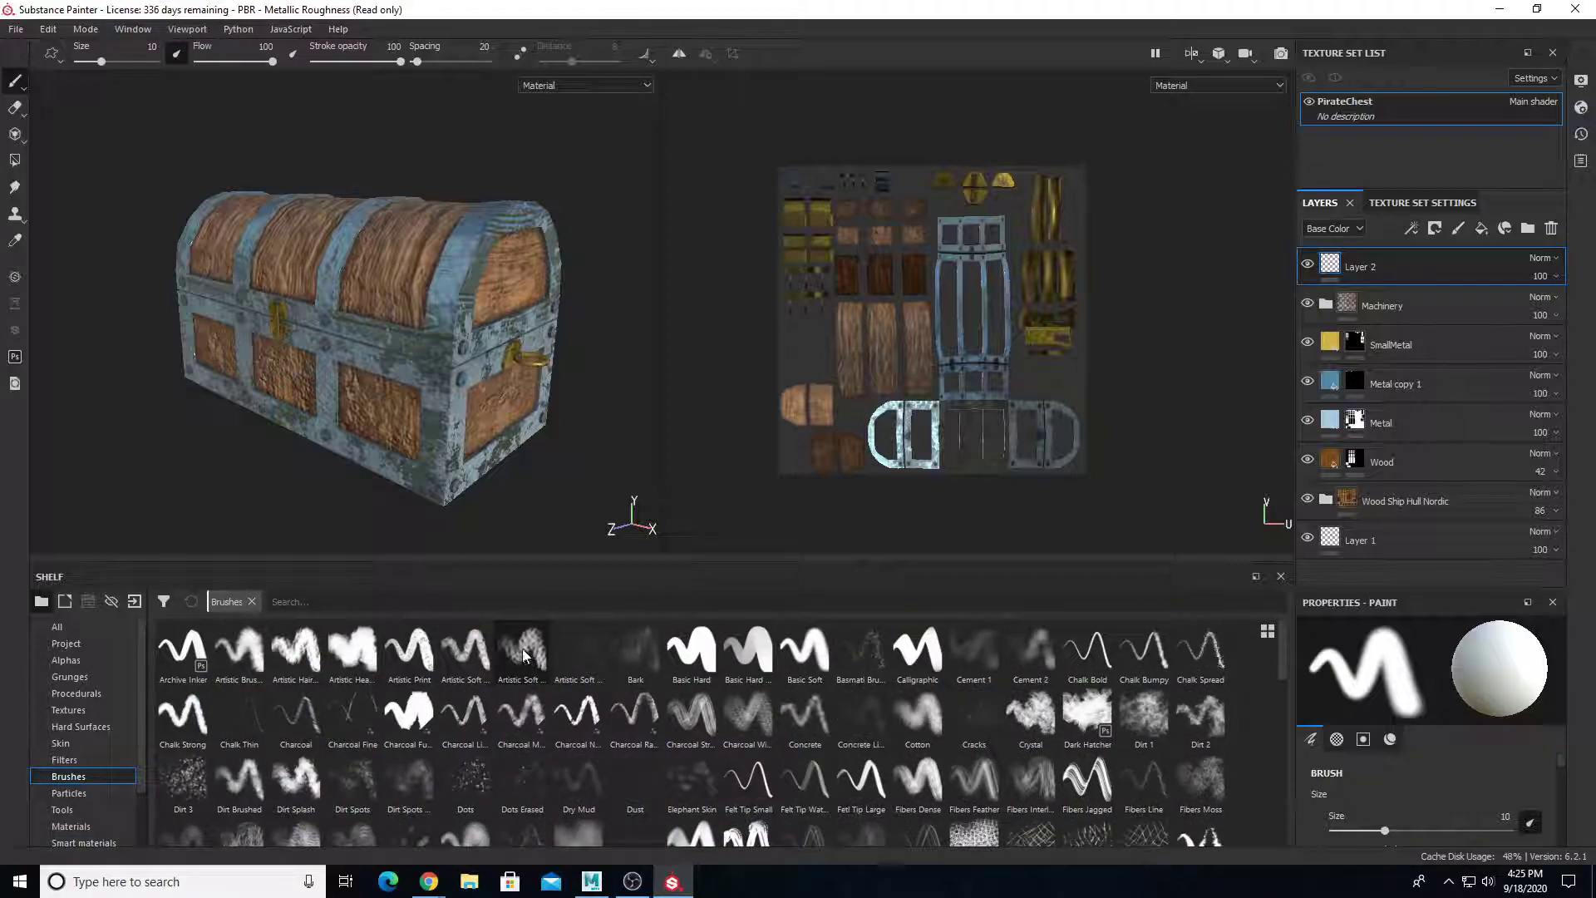
pyautogui.click(311, 659)
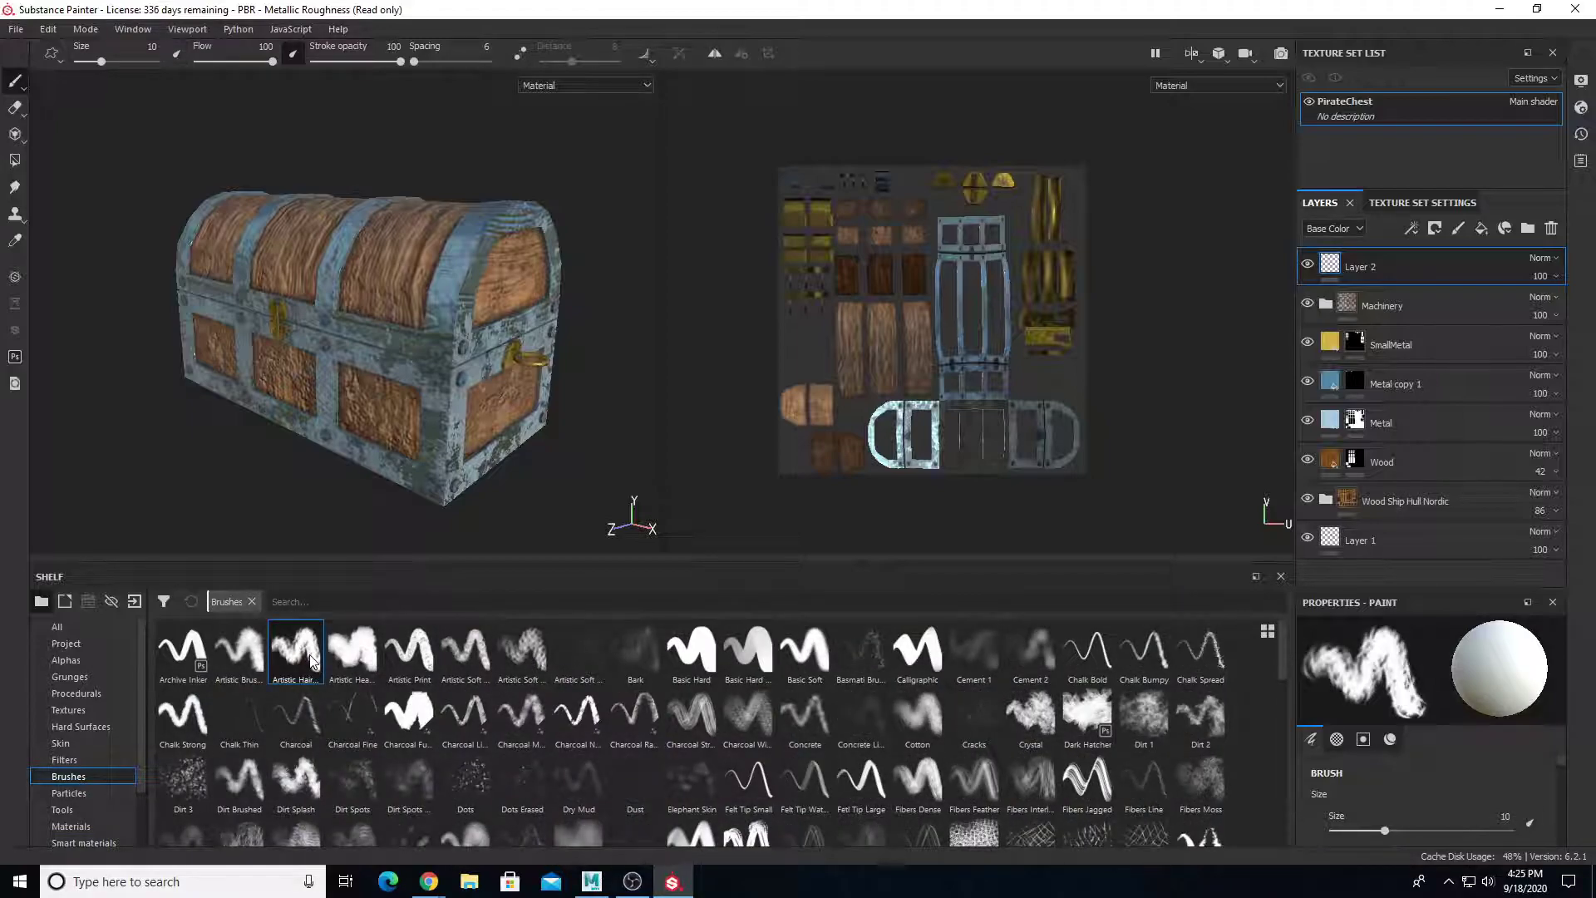
pyautogui.click(523, 655)
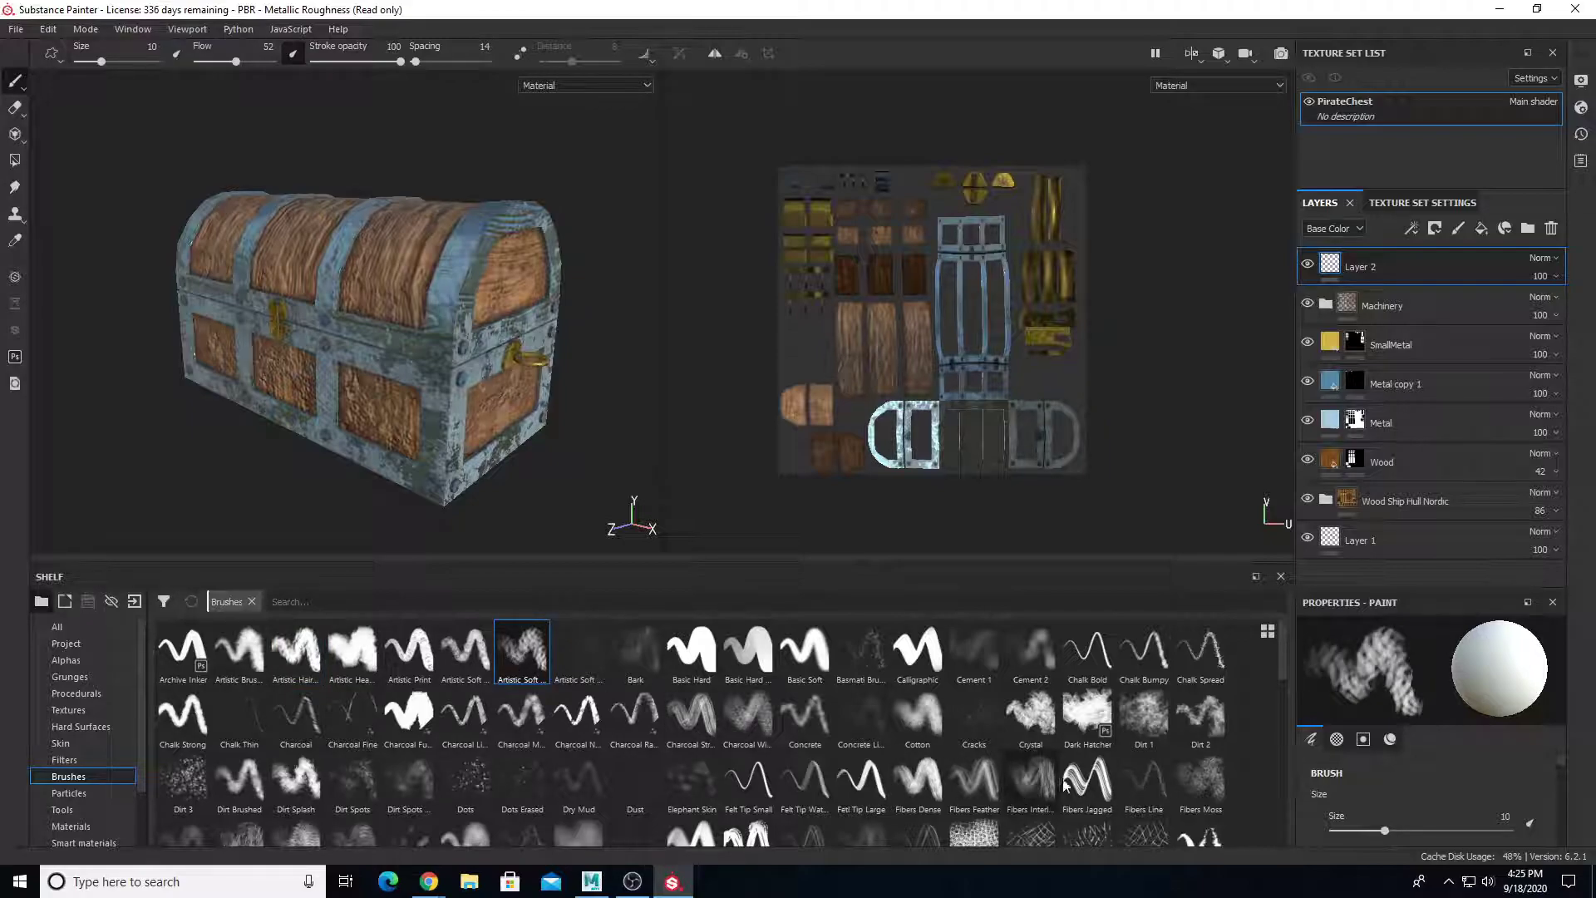
pyautogui.click(1144, 718)
# Set the Dirt 1 brush's base color to a dark red (R 0.092, G 0.028, B 0.028) for the new paint layer
pyautogui.scroll(-5, 1409, 761)
pyautogui.scroll(-6, 1405, 798)
pyautogui.scroll(-3, 1427, 811)
pyautogui.click(1424, 773)
pyautogui.click(1419, 692)
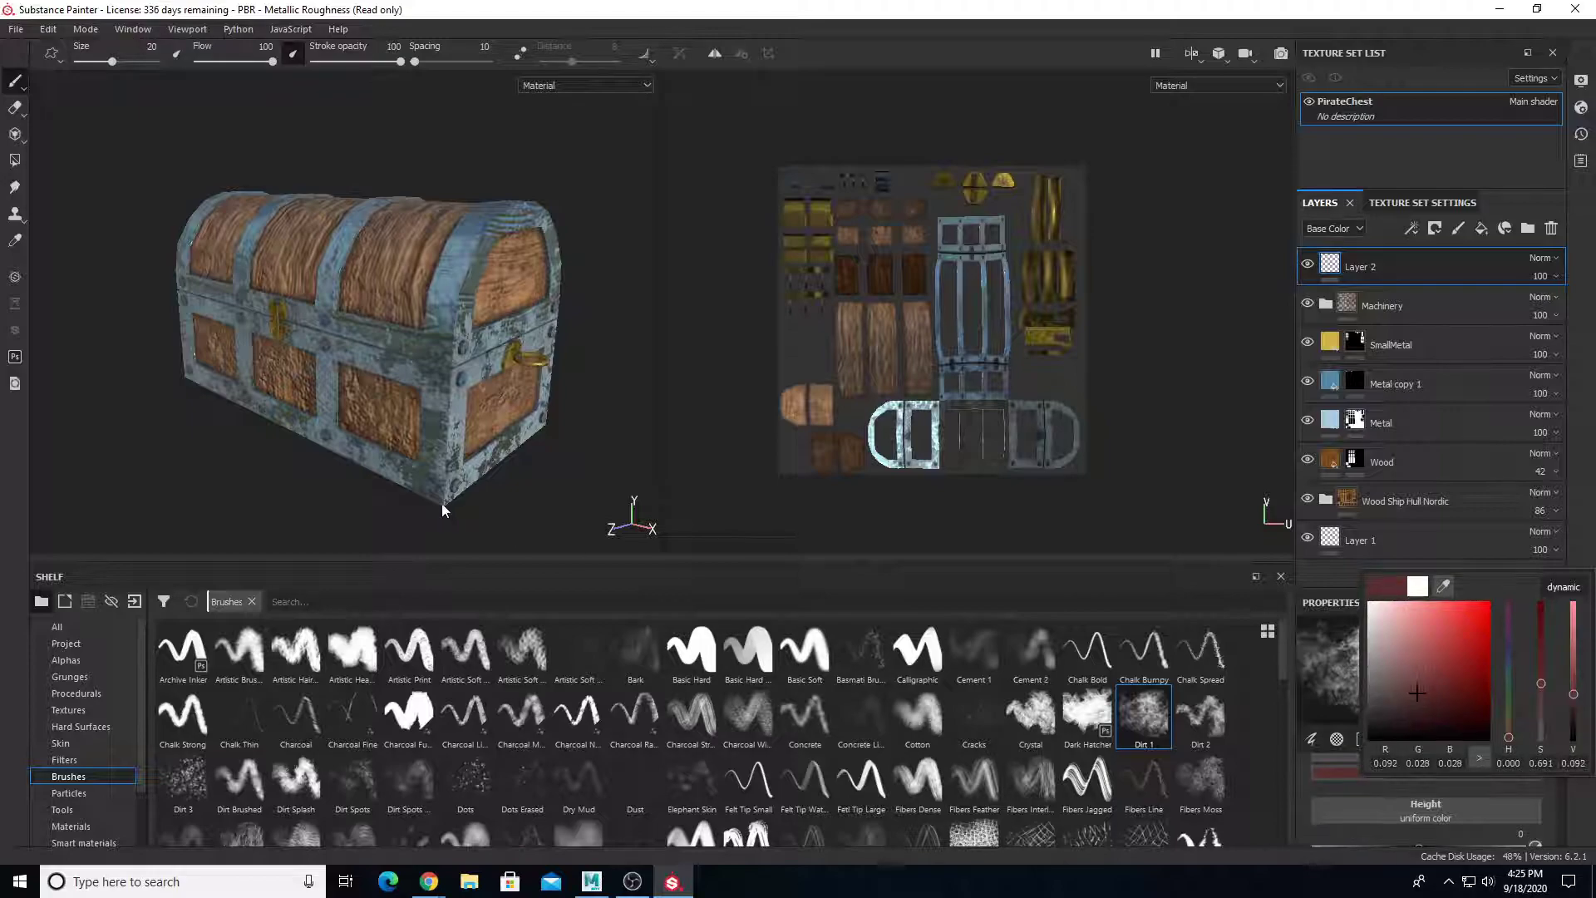
pyautogui.click(418, 406)
pyautogui.click(1420, 264)
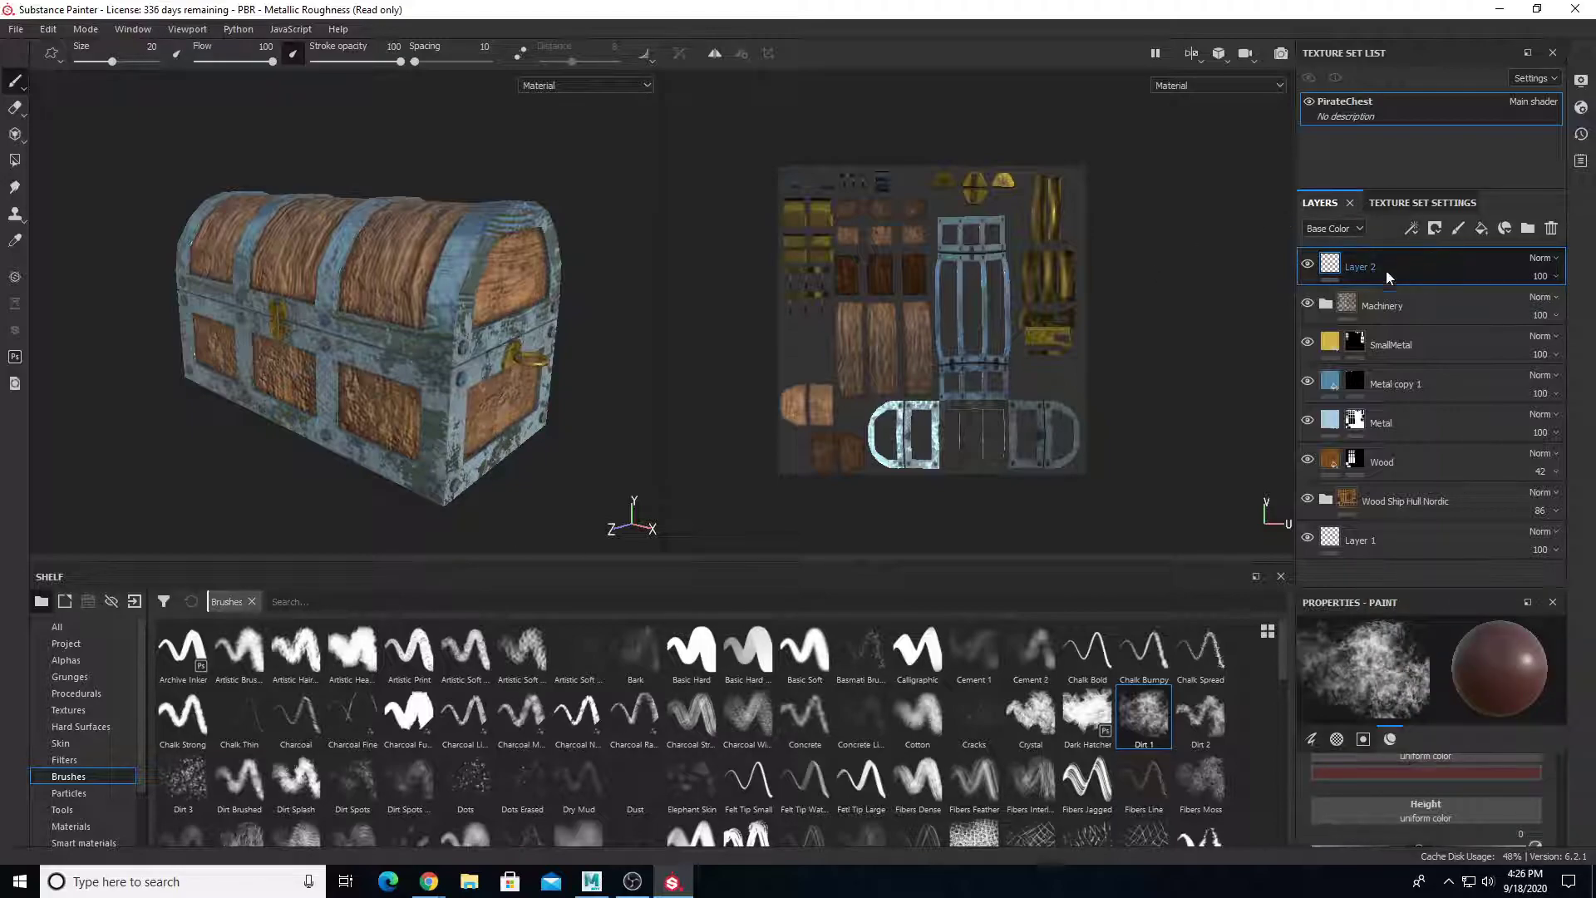
# Paint dark red dirt with the Dirt 1 brush over the metal bands, rivets and wood panels of the chest's front
pyautogui.scroll(2, 287, 424)
pyautogui.scroll(5, 286, 424)
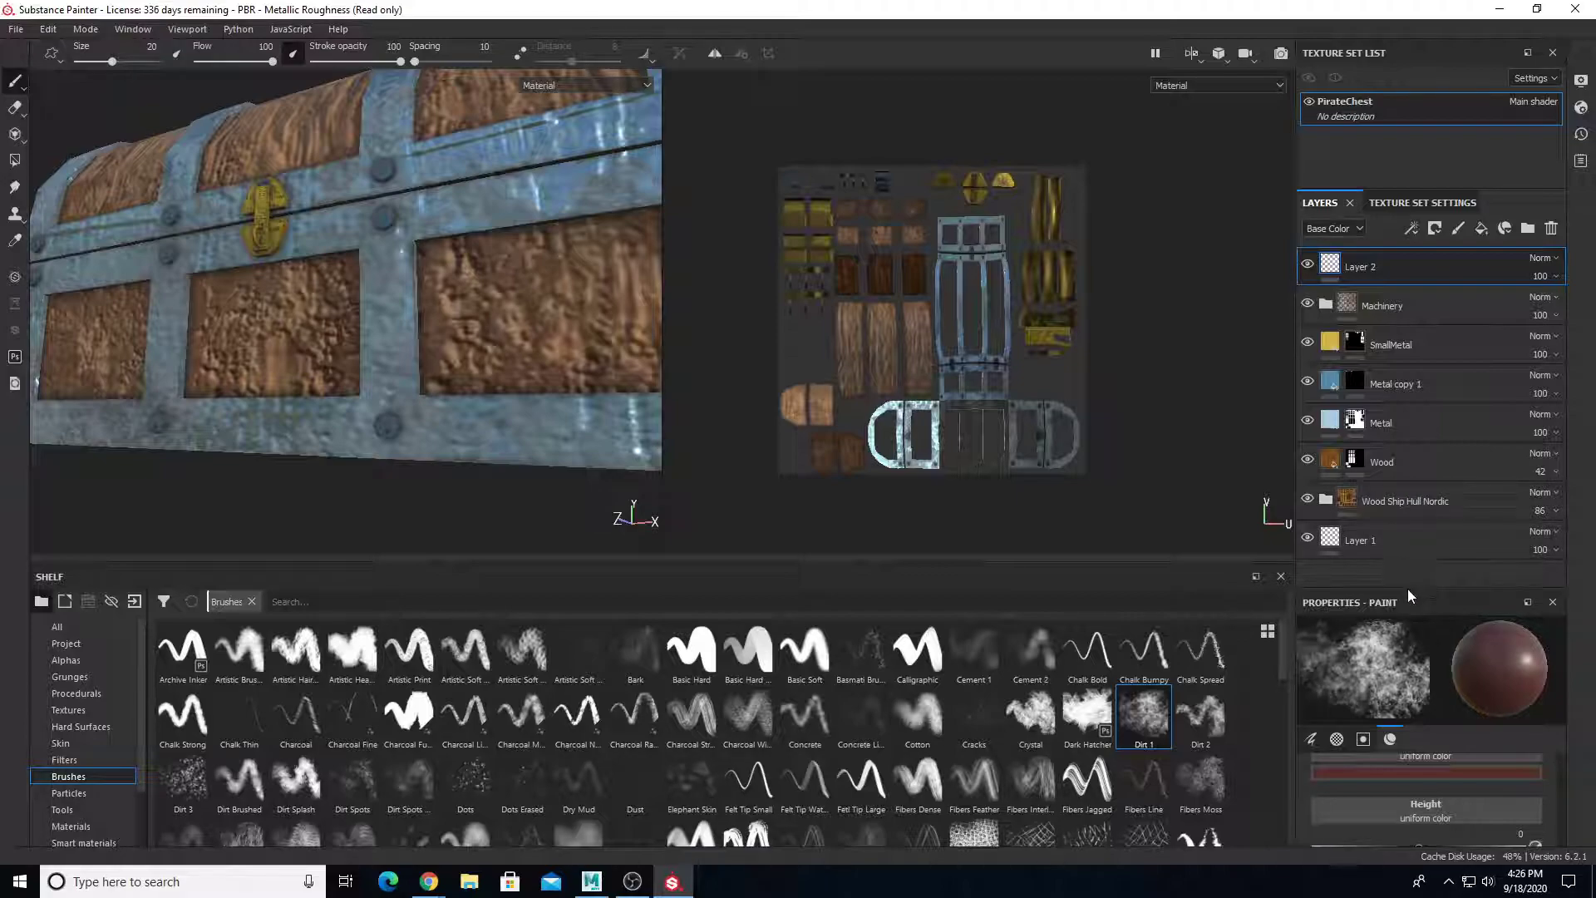
pyautogui.moveTo(1410, 587); pyautogui.dragTo(1410, 336)
pyautogui.scroll(6, 1402, 567)
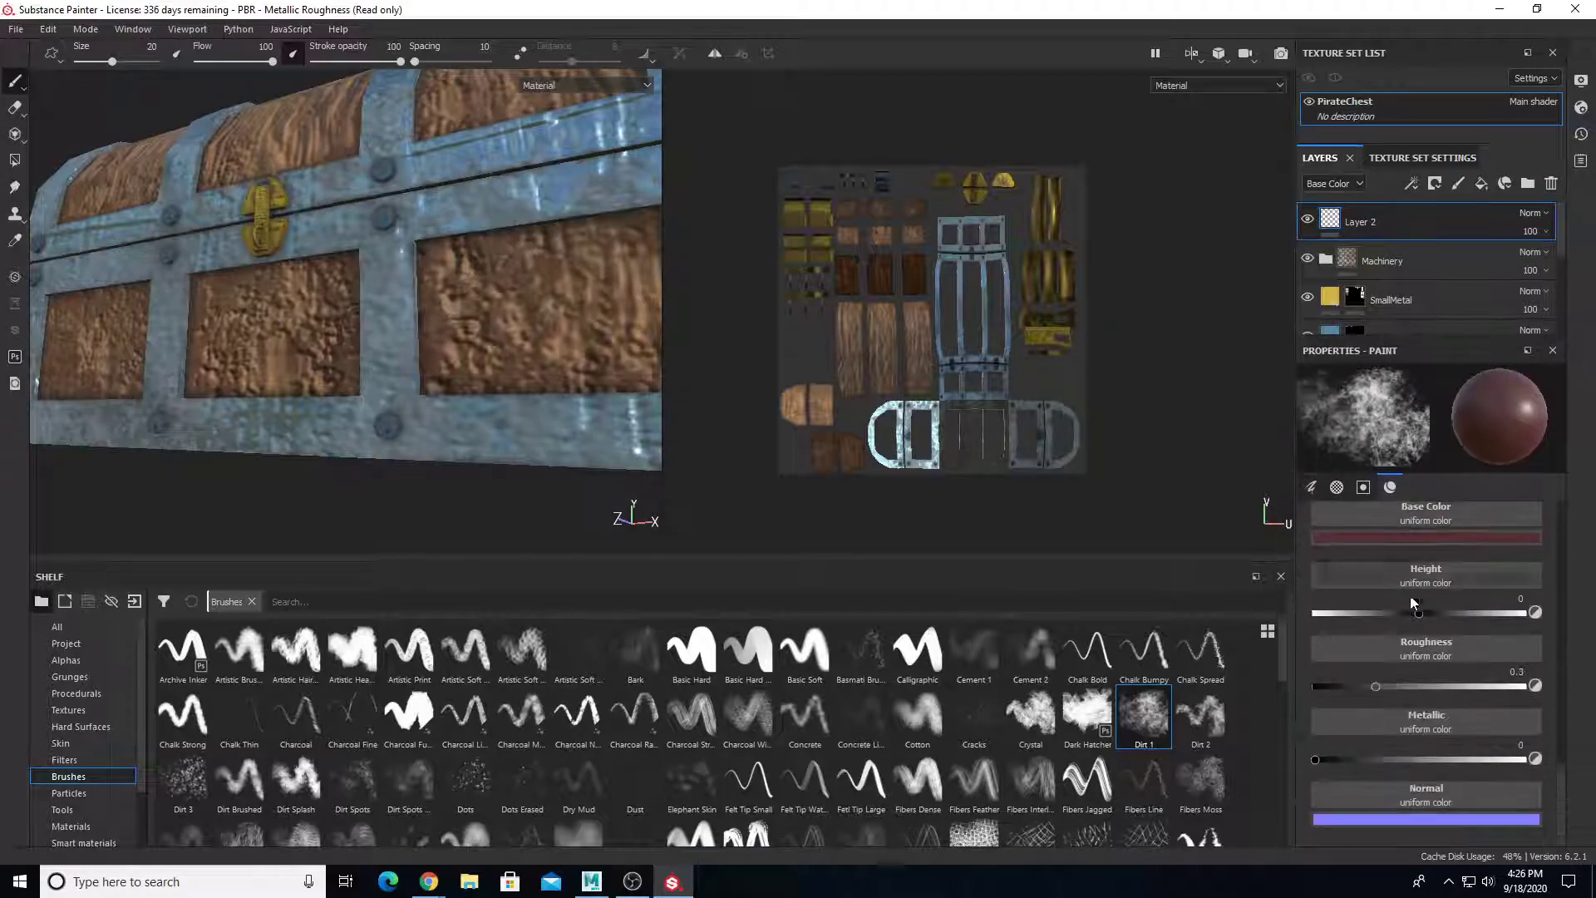
pyautogui.scroll(8, 1349, 660)
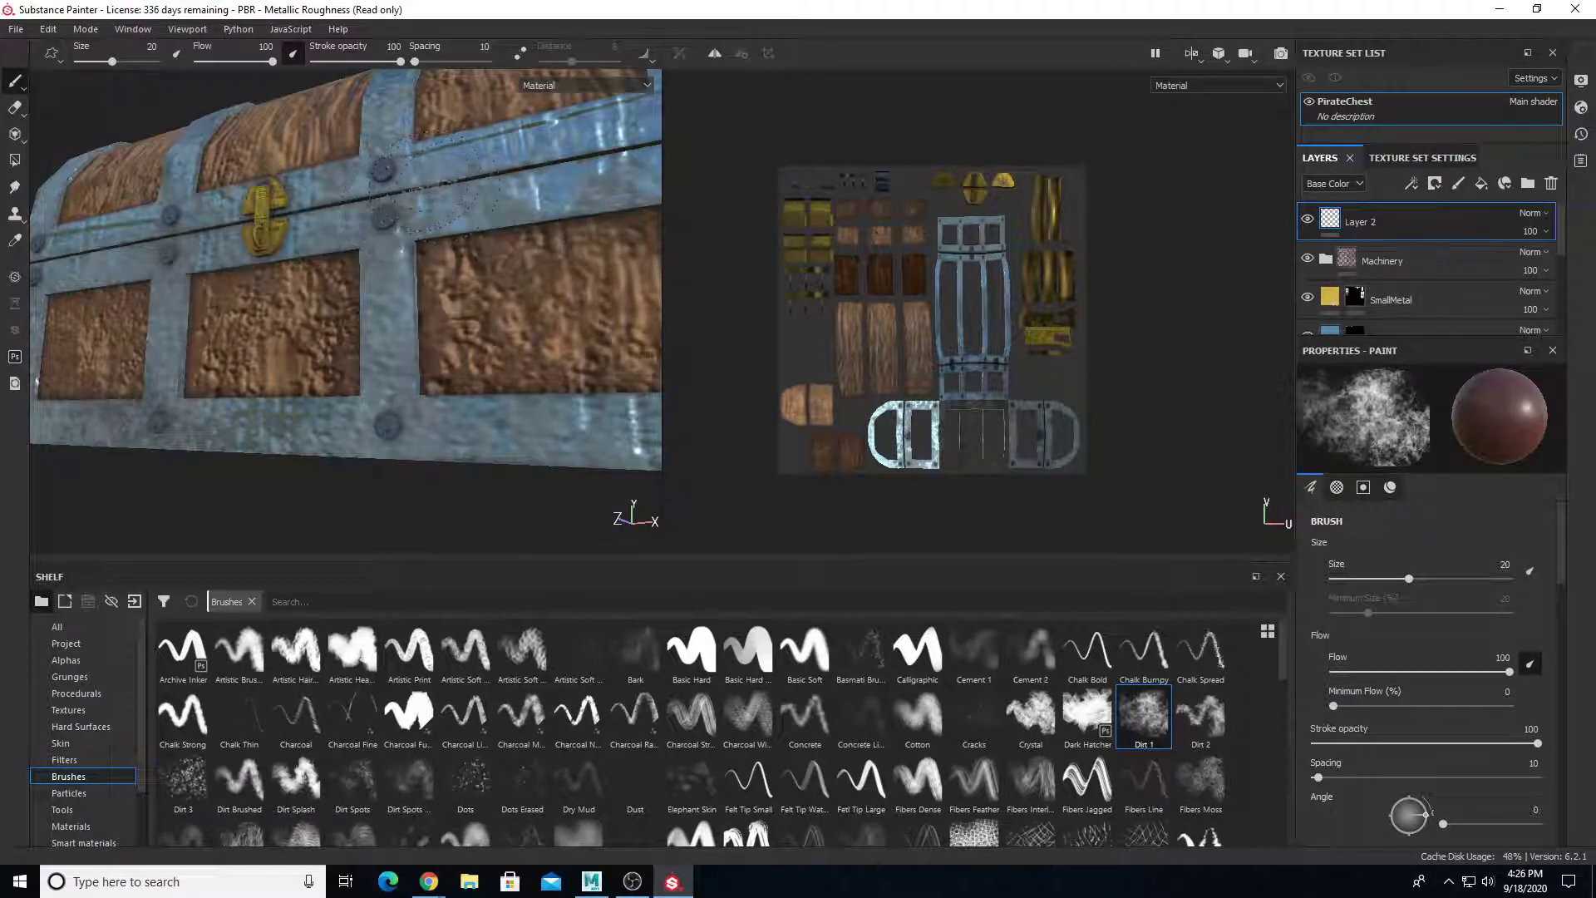
pyautogui.scroll(5, 515, 187)
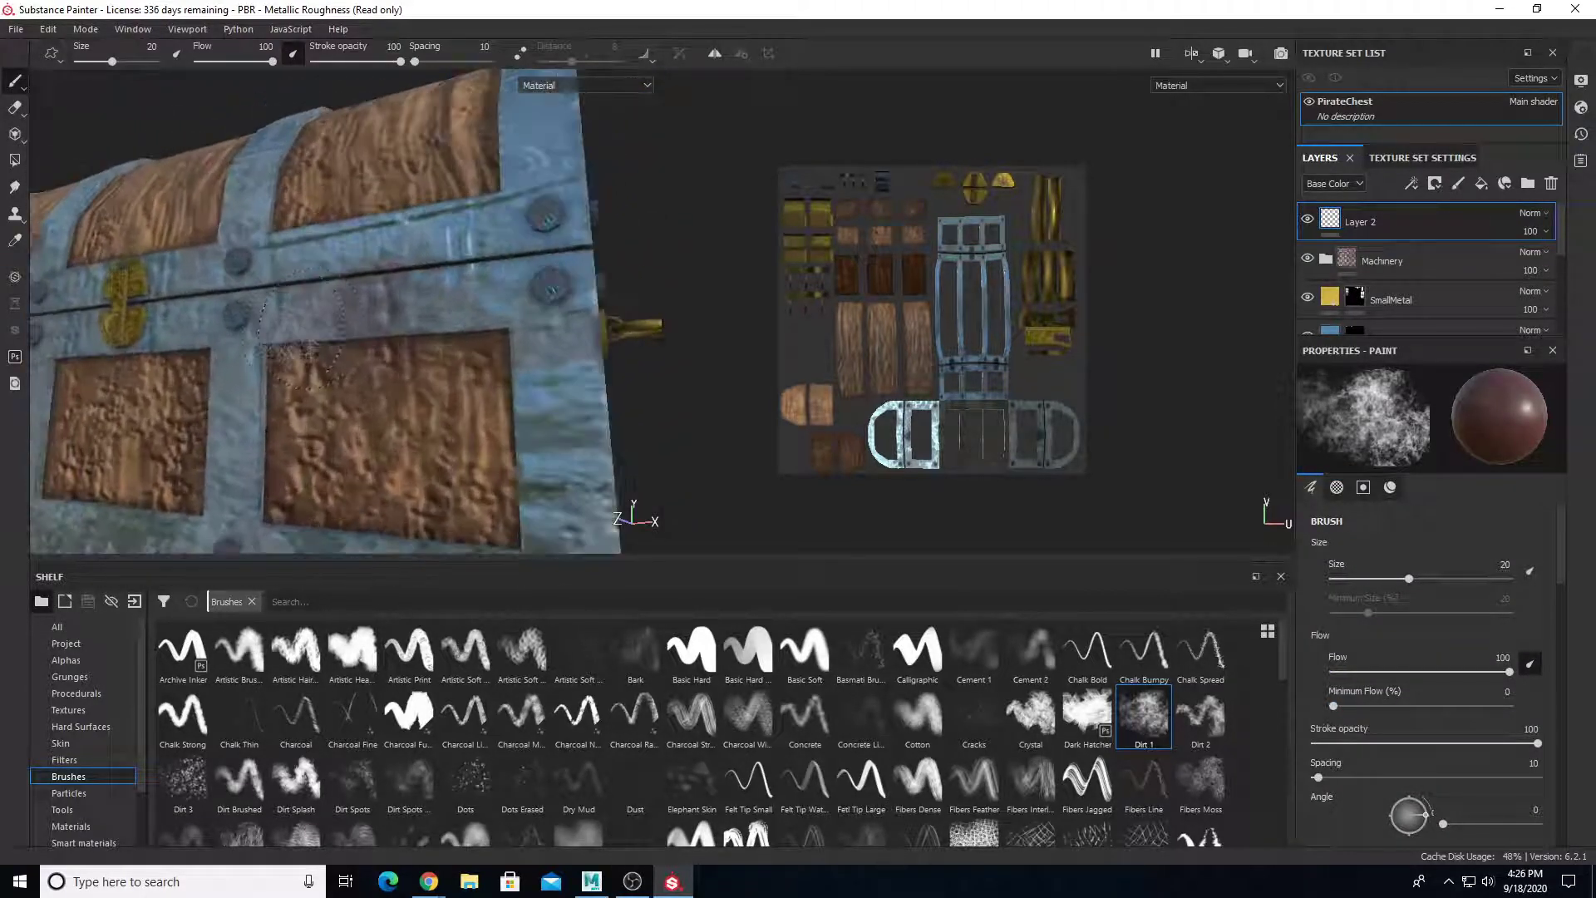
pyautogui.scroll(-8, 316, 349)
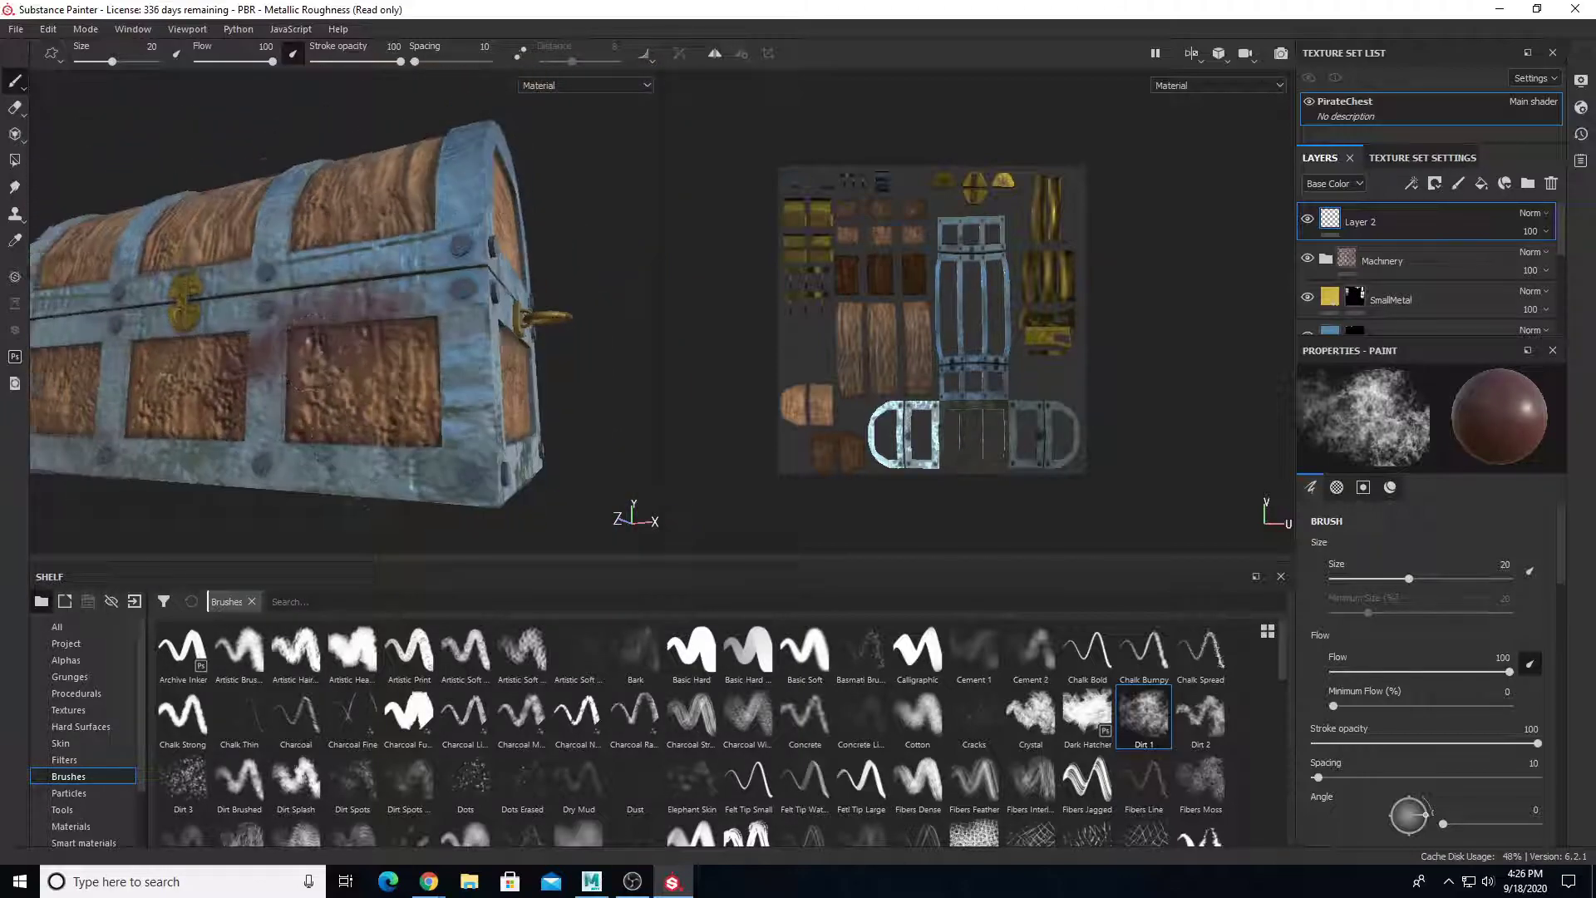
pyautogui.keyDown('alt'); pyautogui.moveTo(250, 490); pyautogui.dragTo(339, 491); pyautogui.keyUp('alt')
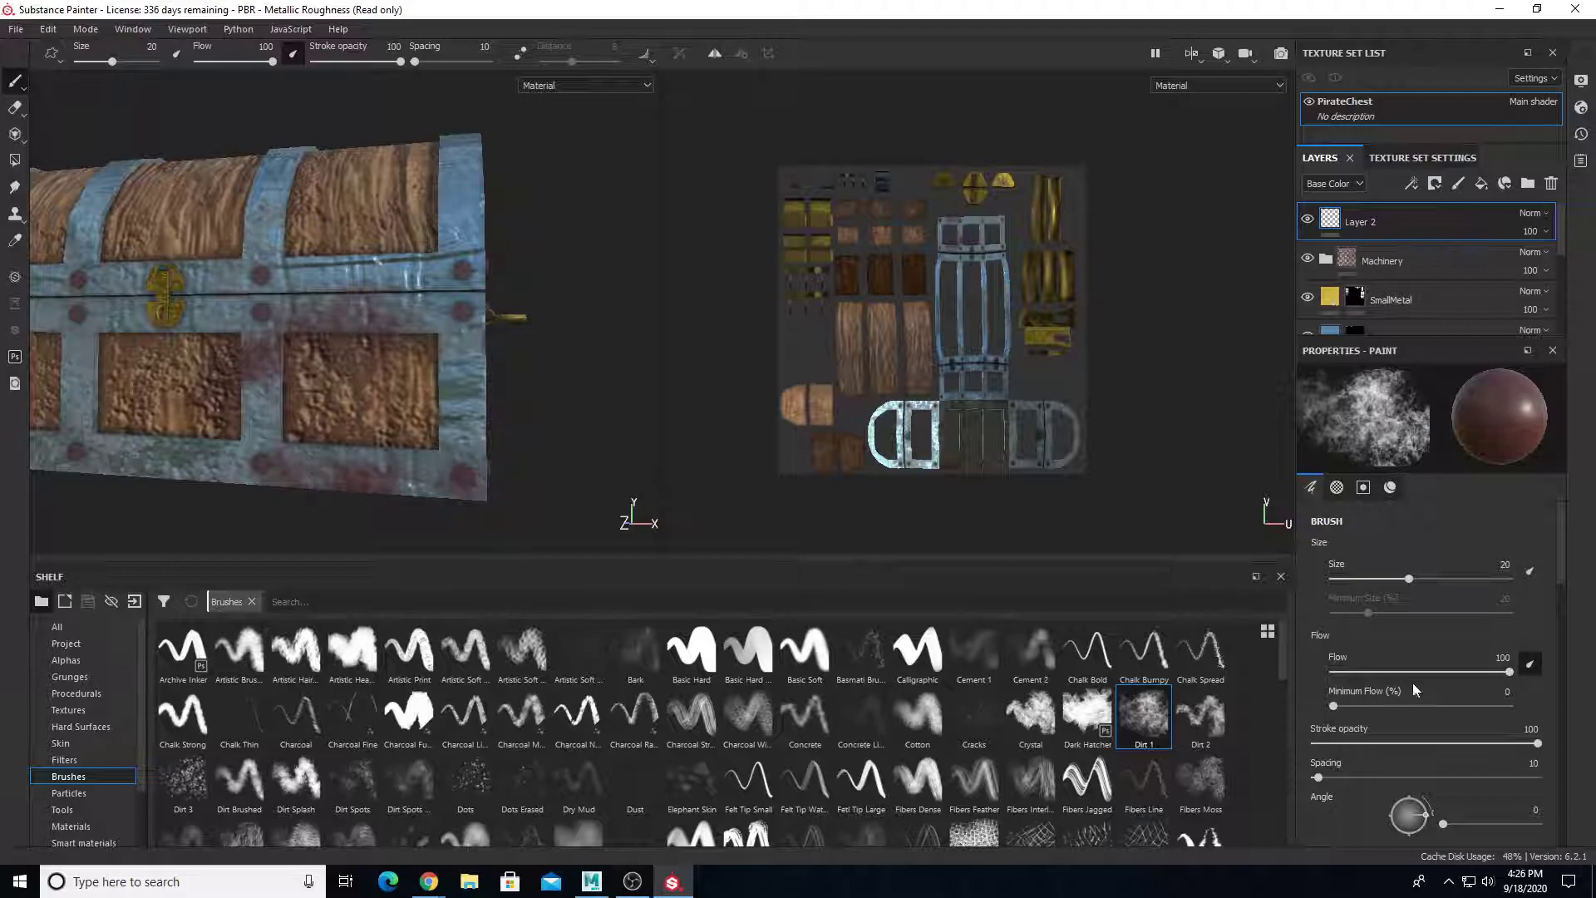
# Set the brush's flow to 79, spacing to 57, size jitter to 30, flow jitter to 12 and position jitter to 56
pyautogui.moveTo(1506, 671); pyautogui.dragTo(1472, 671)
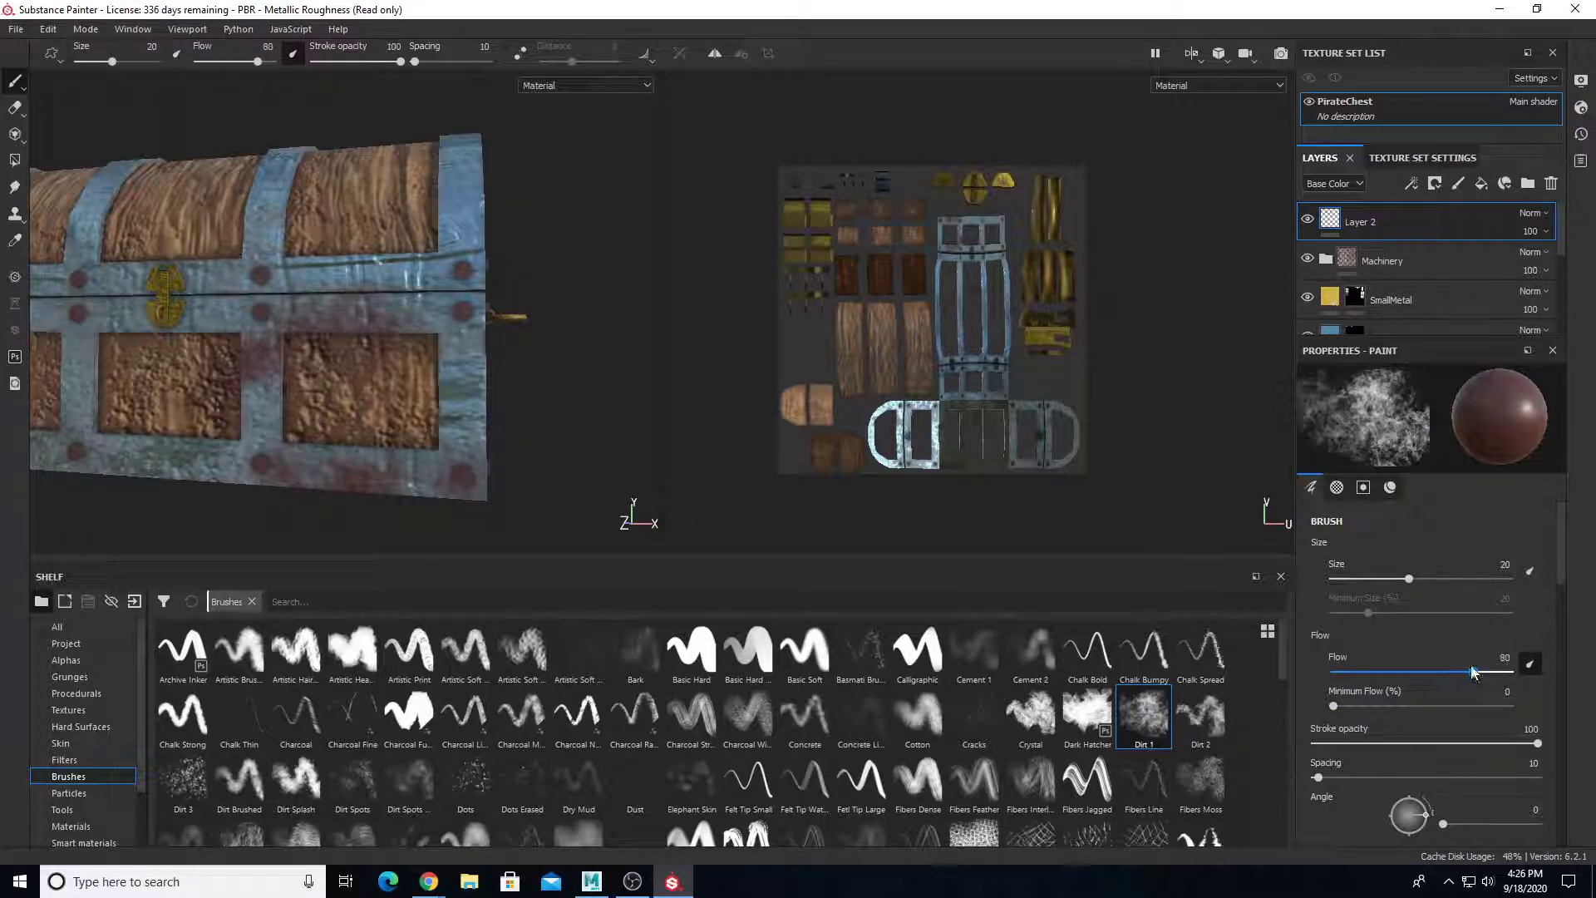
pyautogui.moveTo(1340, 781); pyautogui.dragTo(1344, 775)
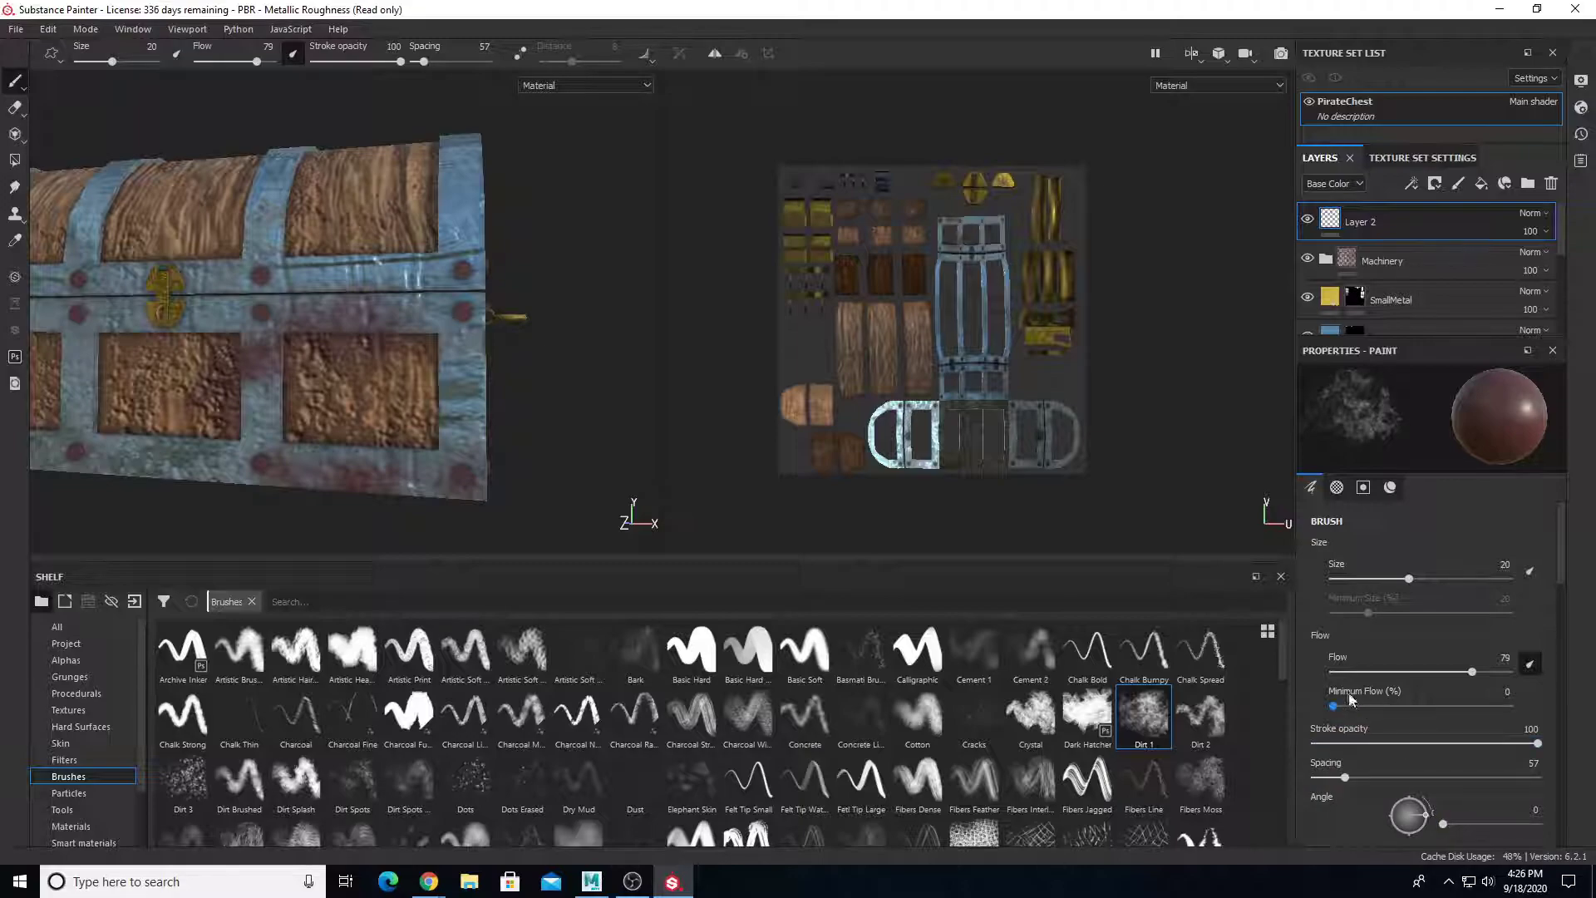
pyautogui.scroll(-4, 1350, 693)
pyautogui.moveTo(1349, 694); pyautogui.dragTo(1383, 701)
pyautogui.moveTo(1459, 739); pyautogui.dragTo(1341, 726)
pyautogui.moveTo(1365, 794); pyautogui.dragTo(1424, 794)
# Set the brush's flow to 100 and paint dirt on the rivets at the chest's handle end
pyautogui.keyDown('alt'); pyautogui.moveTo(320, 353); pyautogui.dragTo(499, 353); pyautogui.keyUp('alt')
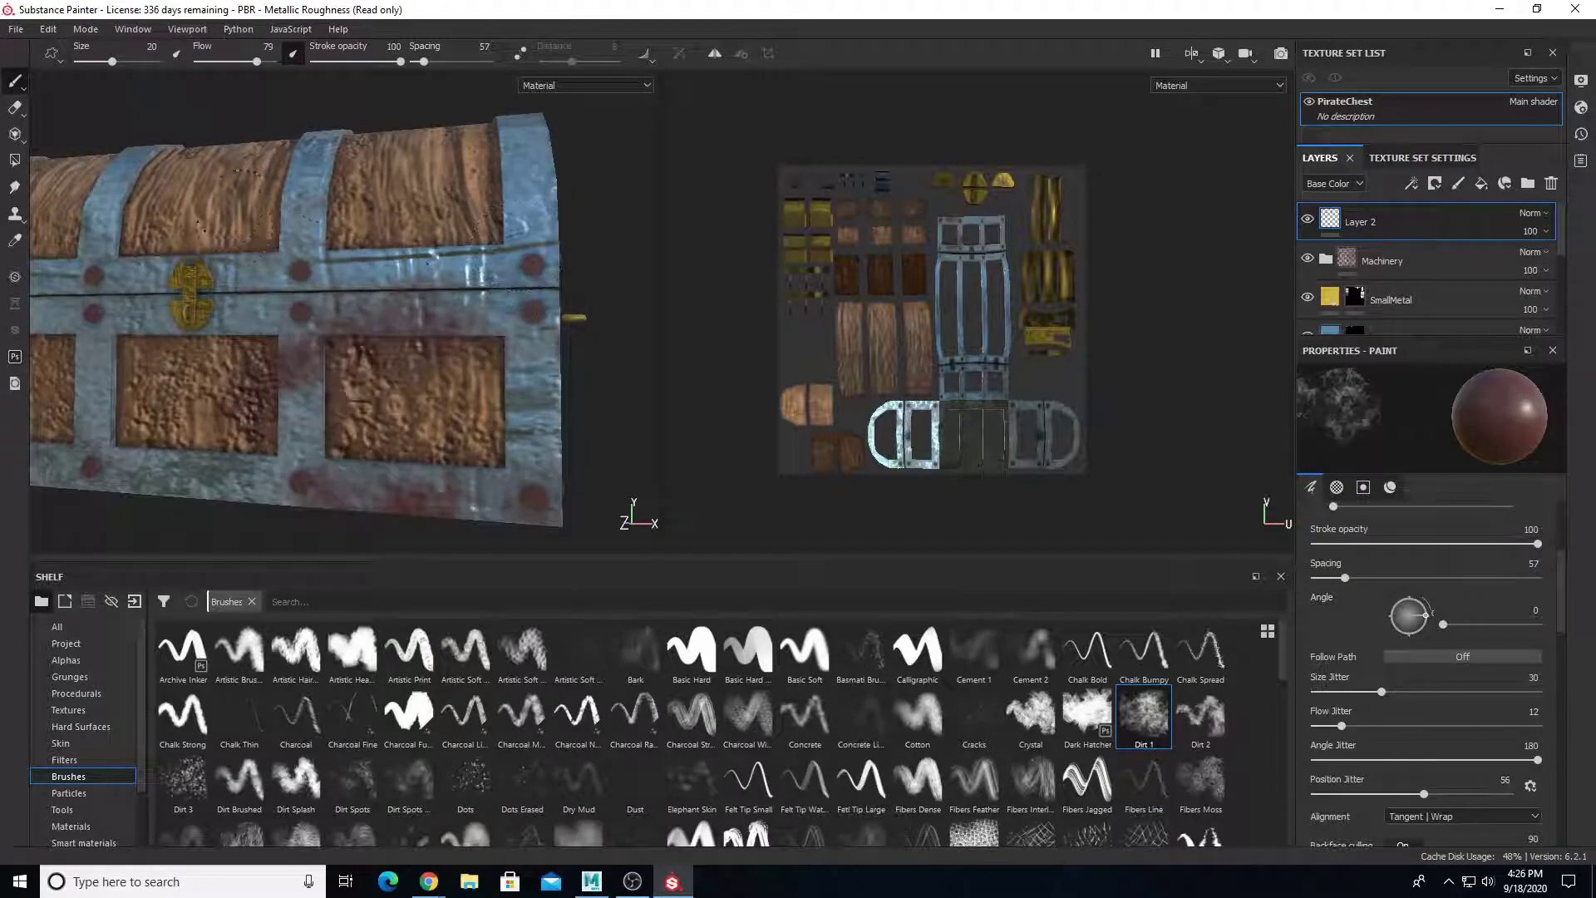
pyautogui.scroll(3, 1355, 635)
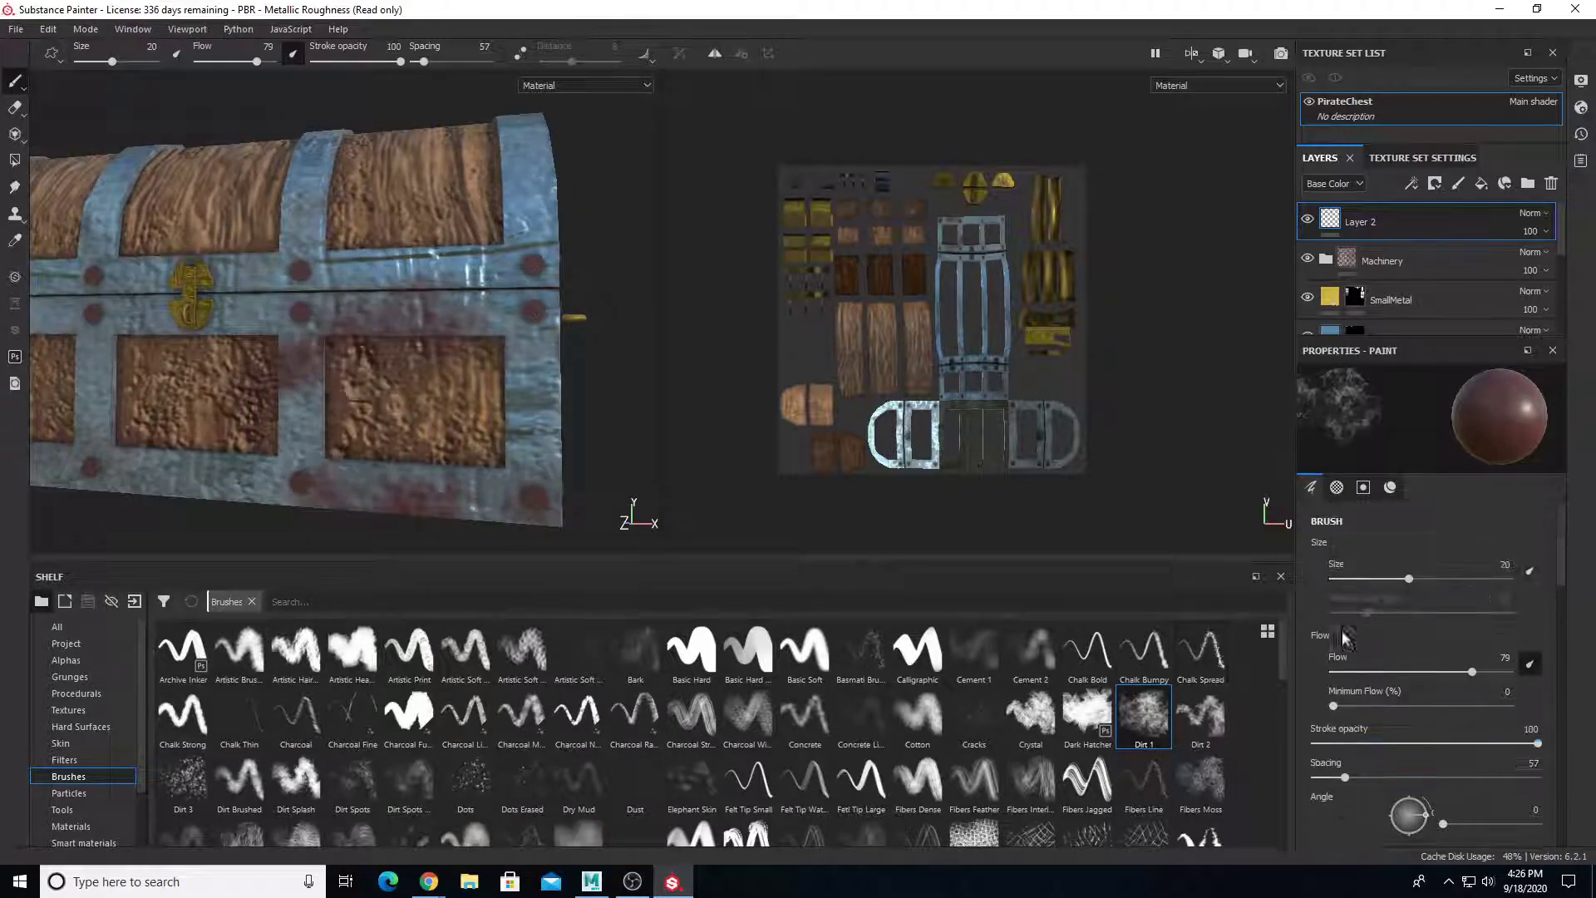
pyautogui.scroll(-3, 251, 320)
pyautogui.keyDown('alt'); pyautogui.moveTo(250, 320); pyautogui.dragTo(390, 350, button='middle'); pyautogui.keyUp('alt')
pyautogui.moveTo(391, 349)
pyautogui.keyDown('alt'); pyautogui.mouseDown()
pyautogui.moveTo(370, 399)
pyautogui.moveTo(394, 370)
pyautogui.moveTo(312, 397)
pyautogui.moveTo(297, 349)
pyautogui.moveTo(370, 366)
pyautogui.moveTo(415, 349)
pyautogui.mouseUp(); pyautogui.keyUp('alt')
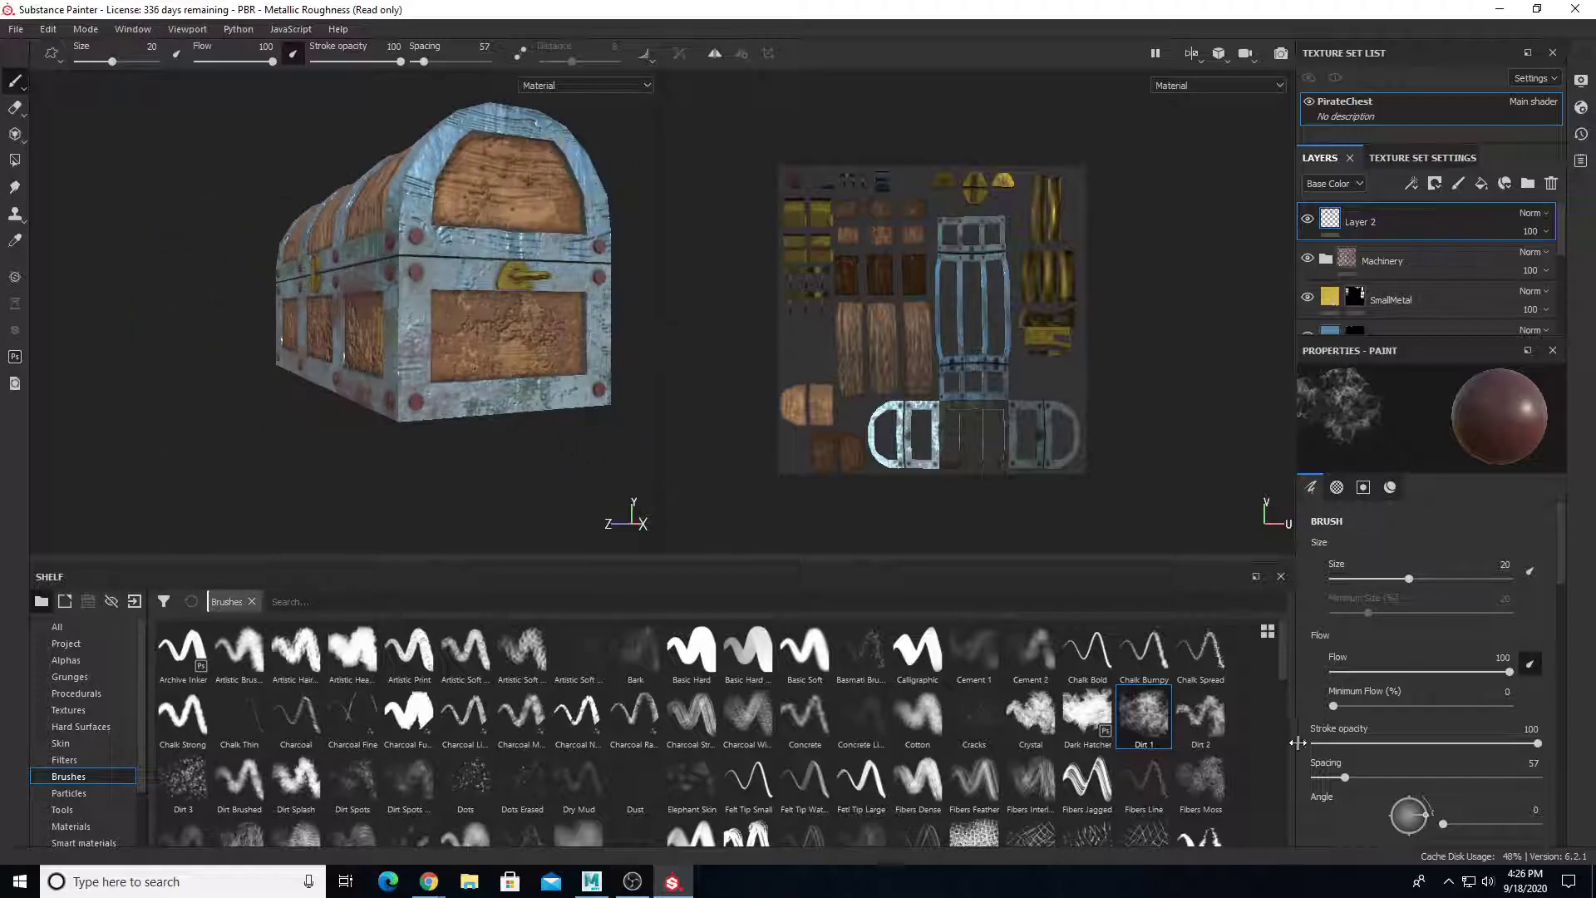
# Set the brush's position jitter to 24 and its size jitter to 18
pyautogui.scroll(-3, 1370, 756)
pyautogui.moveTo(1421, 800); pyautogui.dragTo(1361, 795)
pyautogui.moveTo(1381, 692); pyautogui.dragTo(1356, 691)
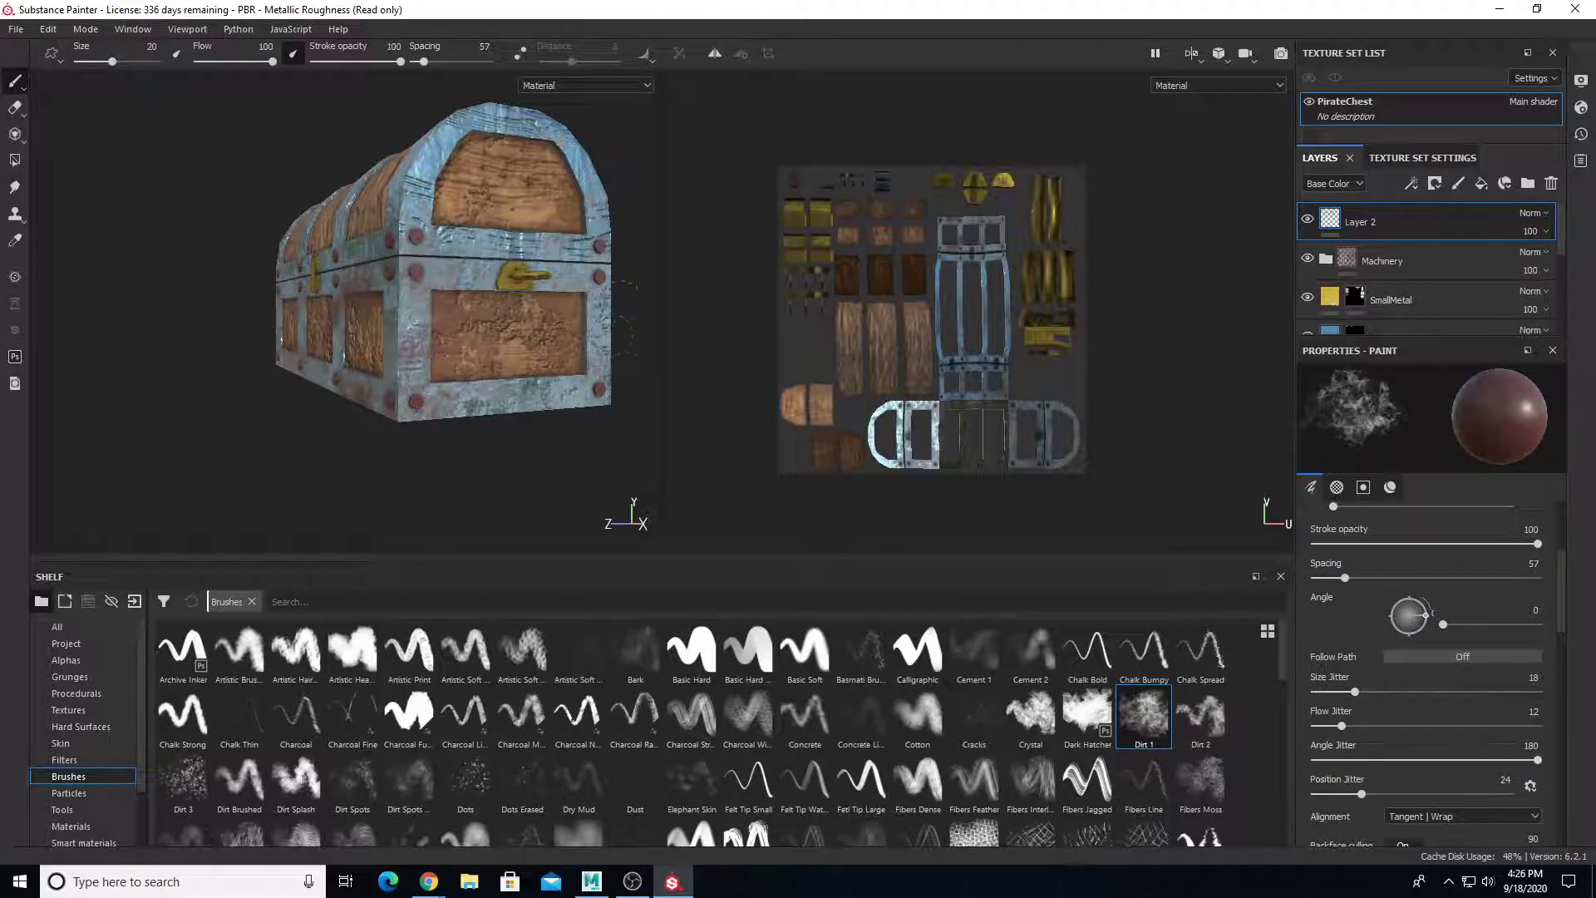
# Paint dirt on the rivets and metal bands around the chest's remaining sides, checking the underside too
pyautogui.keyDown('alt'); pyautogui.moveTo(509, 264); pyautogui.dragTo(389, 284); pyautogui.keyUp('alt')
pyautogui.keyDown('alt'); pyautogui.moveTo(453, 414); pyautogui.dragTo(397, 363); pyautogui.keyUp('alt')
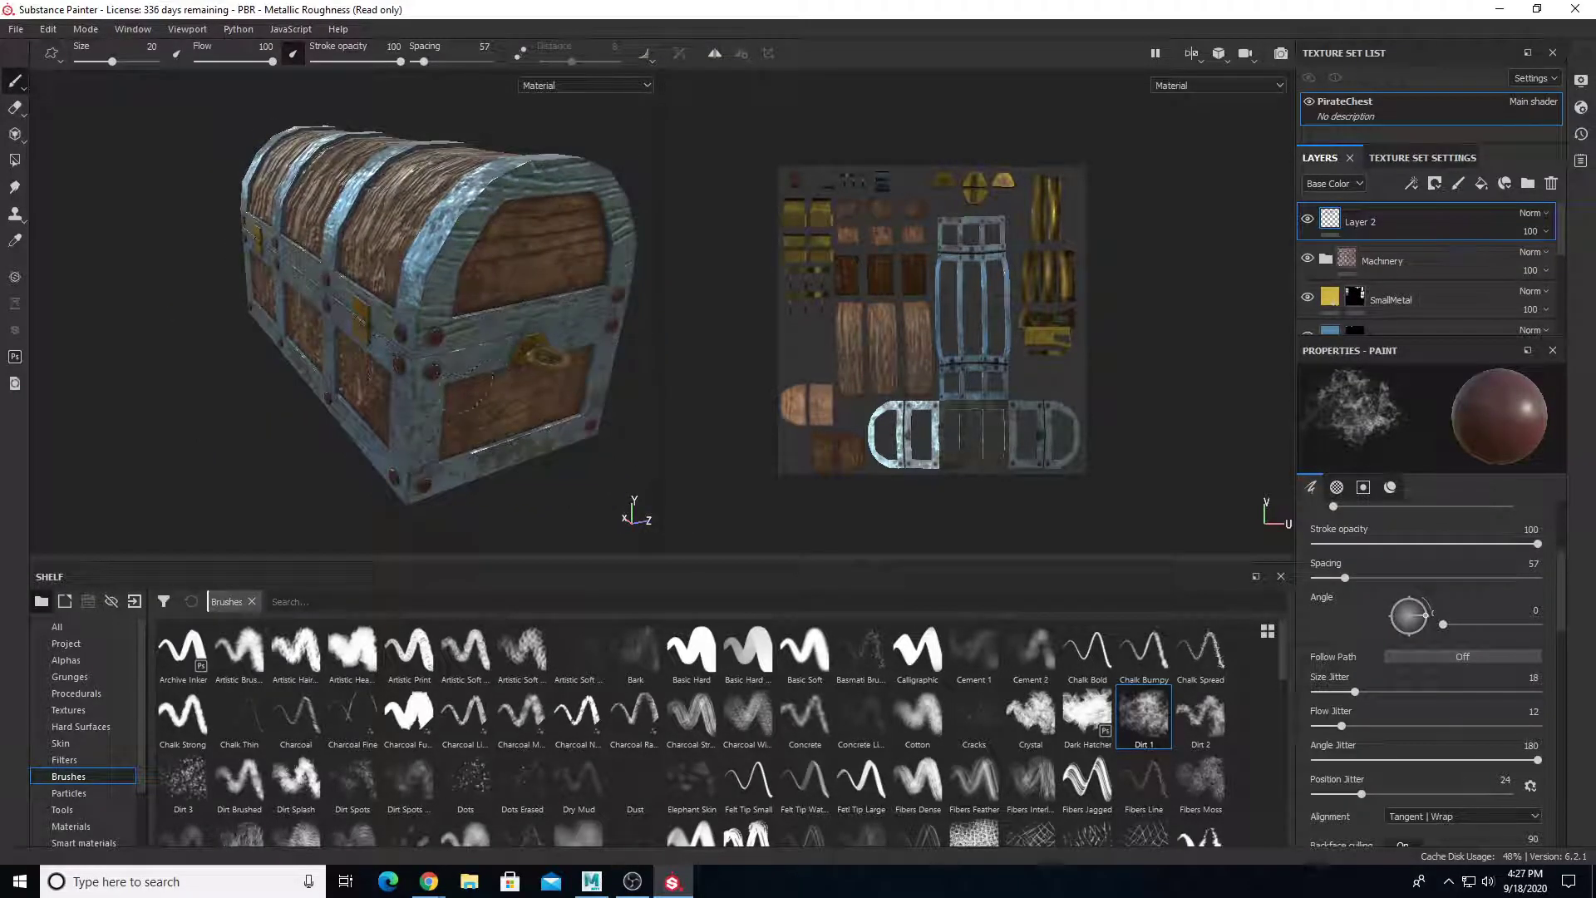
pyautogui.keyDown('alt'); pyautogui.moveTo(592, 406); pyautogui.dragTo(481, 296); pyautogui.keyUp('alt')
pyautogui.keyDown('alt'); pyautogui.moveTo(480, 296); pyautogui.dragTo(534, 187, button='middle'); pyautogui.keyUp('alt')
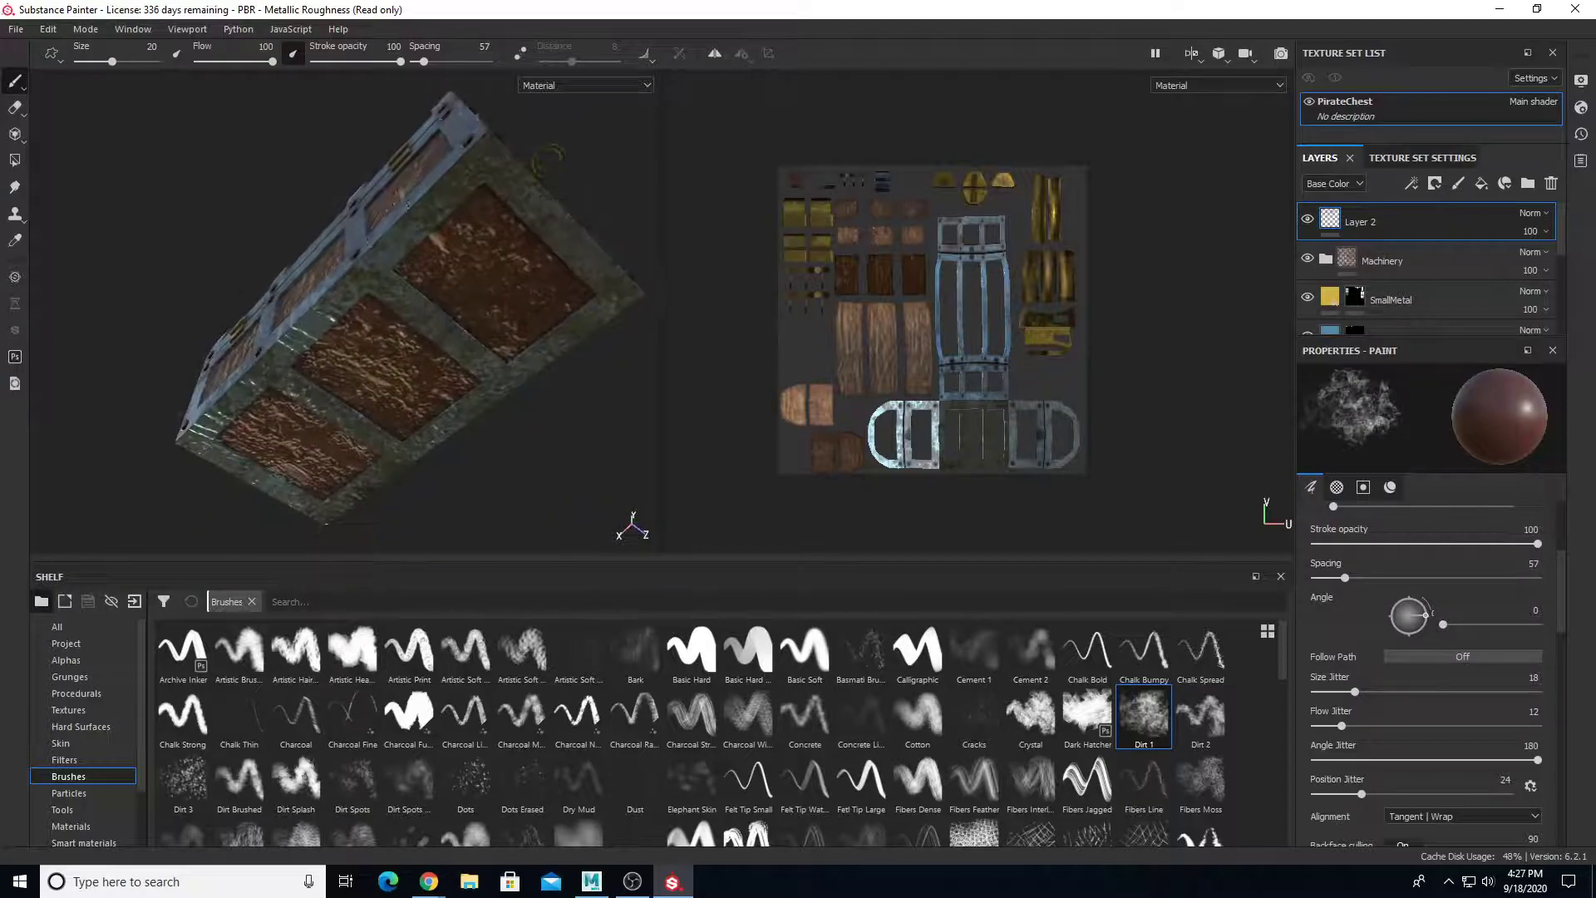
pyautogui.keyDown('alt'); pyautogui.moveTo(505, 221); pyautogui.dragTo(99, 413); pyautogui.keyUp('alt')
pyautogui.keyDown('alt'); pyautogui.moveTo(424, 326); pyautogui.dragTo(109, 471, button='middle'); pyautogui.keyUp('alt')
# Compare the chest with and without the painted dirt by toggling Layer 2's visibility, leaving the layer shown
pyautogui.click(1308, 219)
pyautogui.click(1308, 220)
pyautogui.click(1308, 220)
pyautogui.click(1308, 219)
pyautogui.click(1308, 219)
pyautogui.click(1307, 220)
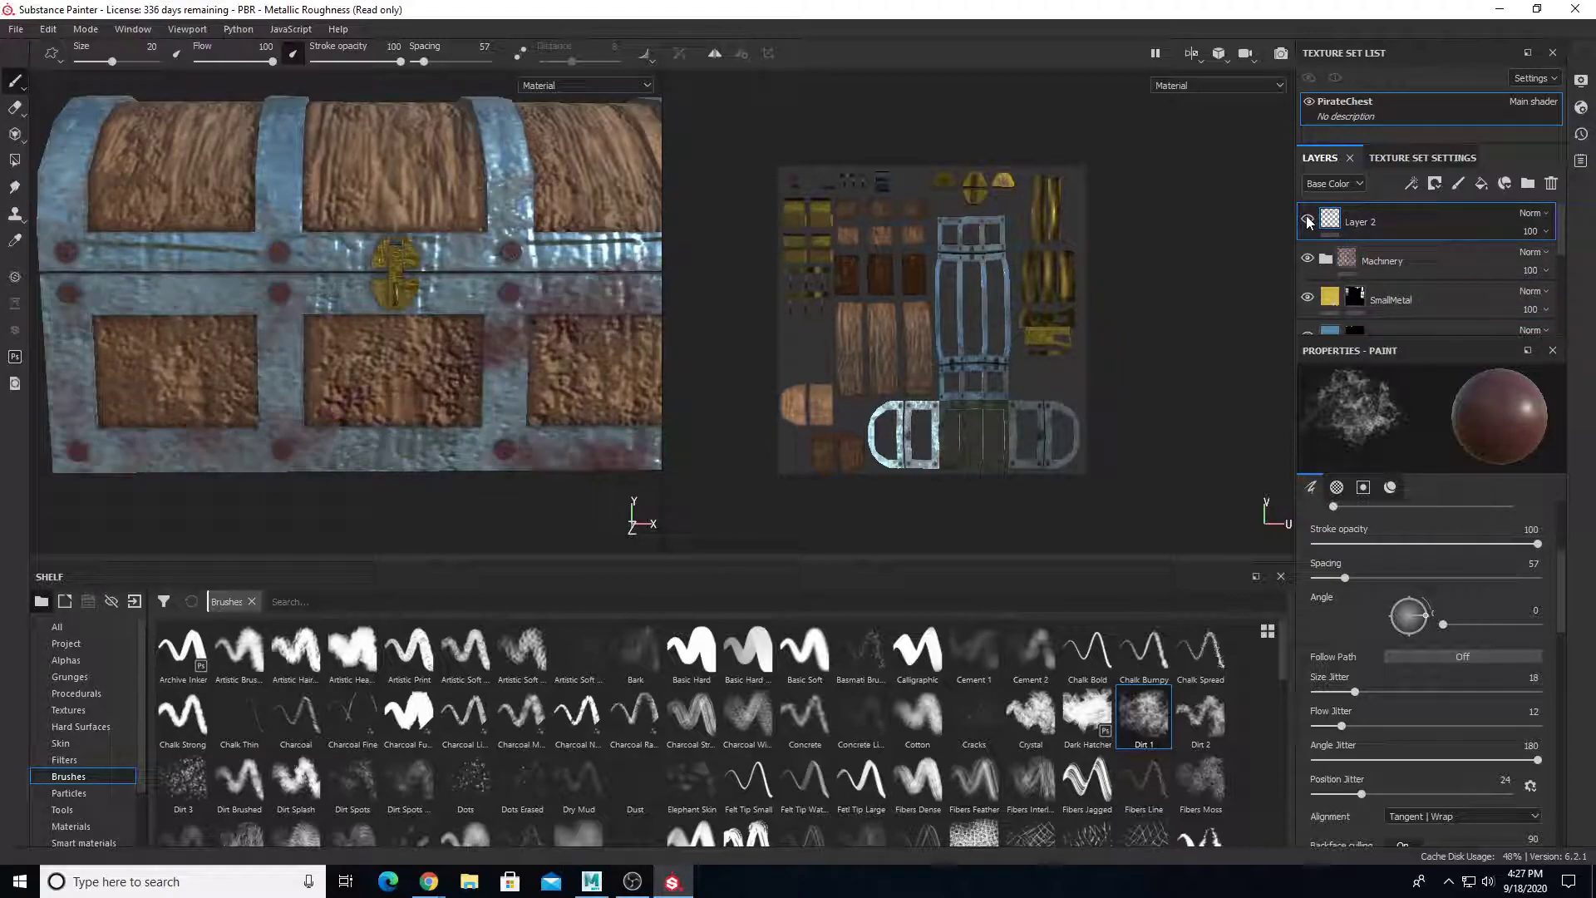
# Rename the dirt paint layer as Paint_Dust
pyautogui.scroll(-3, 275, 362)
pyautogui.keyDown('alt'); pyautogui.moveTo(366, 363); pyautogui.dragTo(296, 375); pyautogui.keyUp('alt')
pyautogui.keyDown('alt'); pyautogui.moveTo(295, 376); pyautogui.dragTo(224, 353, button='middle'); pyautogui.keyUp('alt')
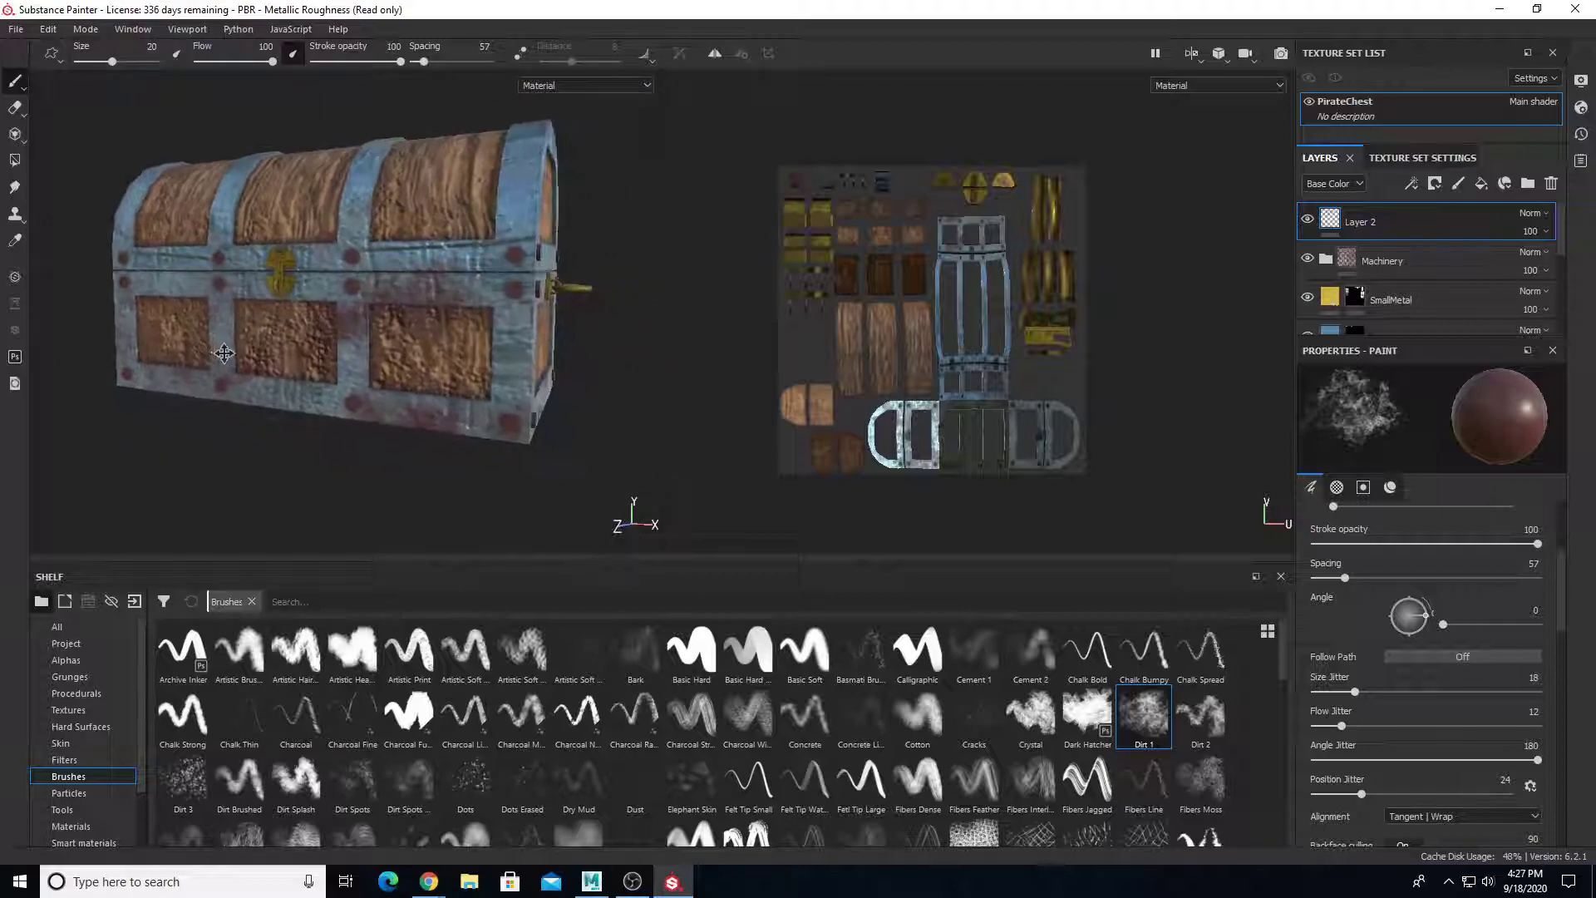
pyautogui.scroll(1, 225, 353)
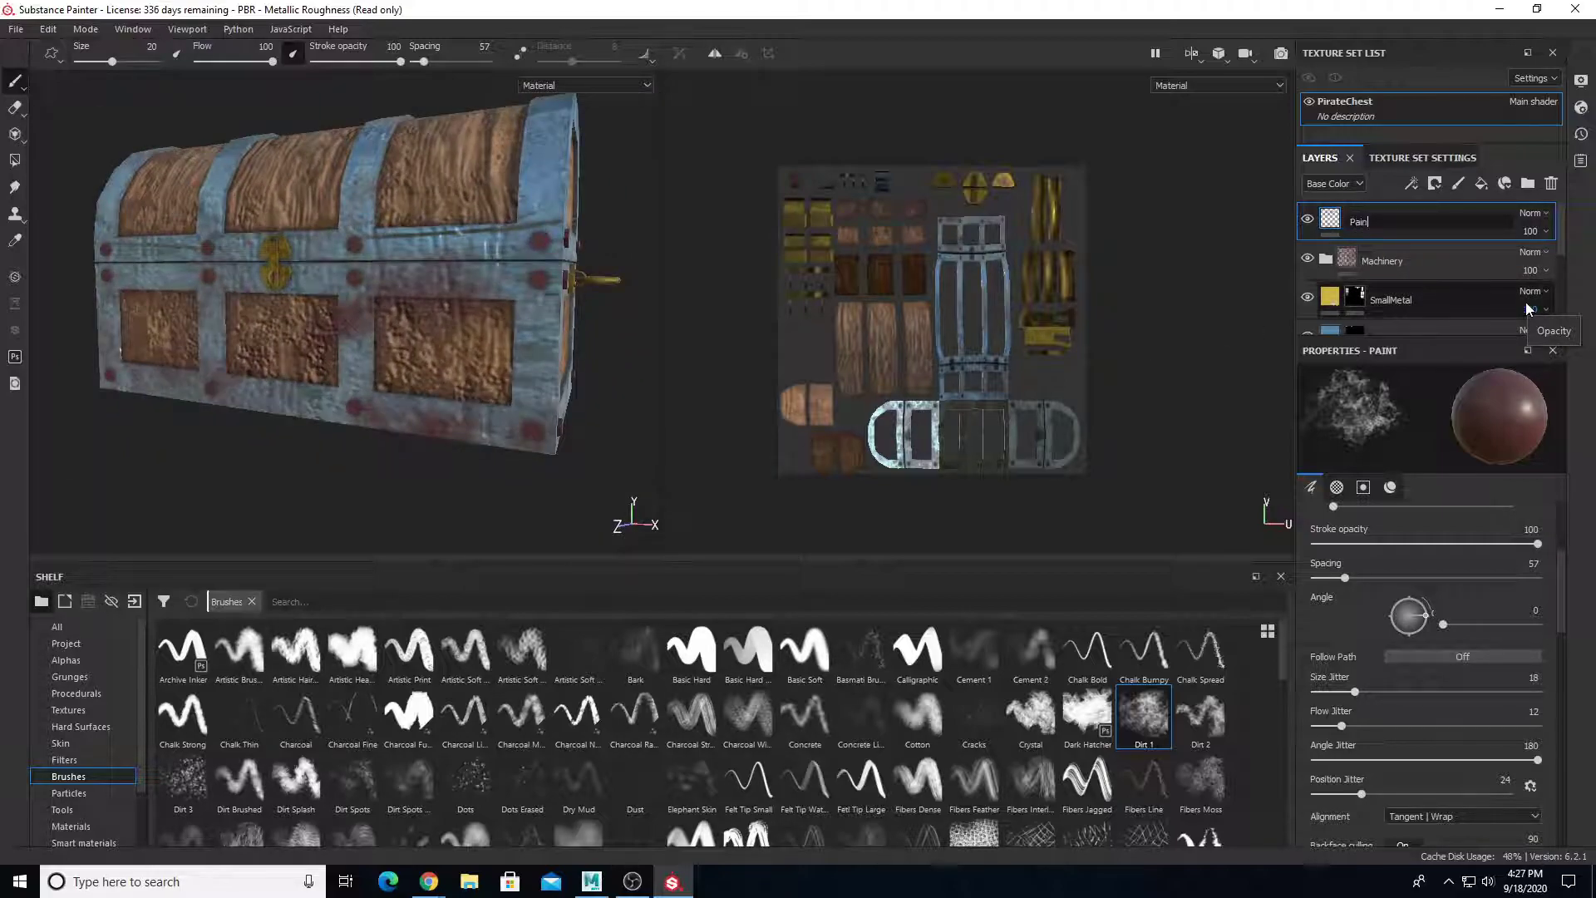
pyautogui.write('ust')
pyautogui.press('Return')
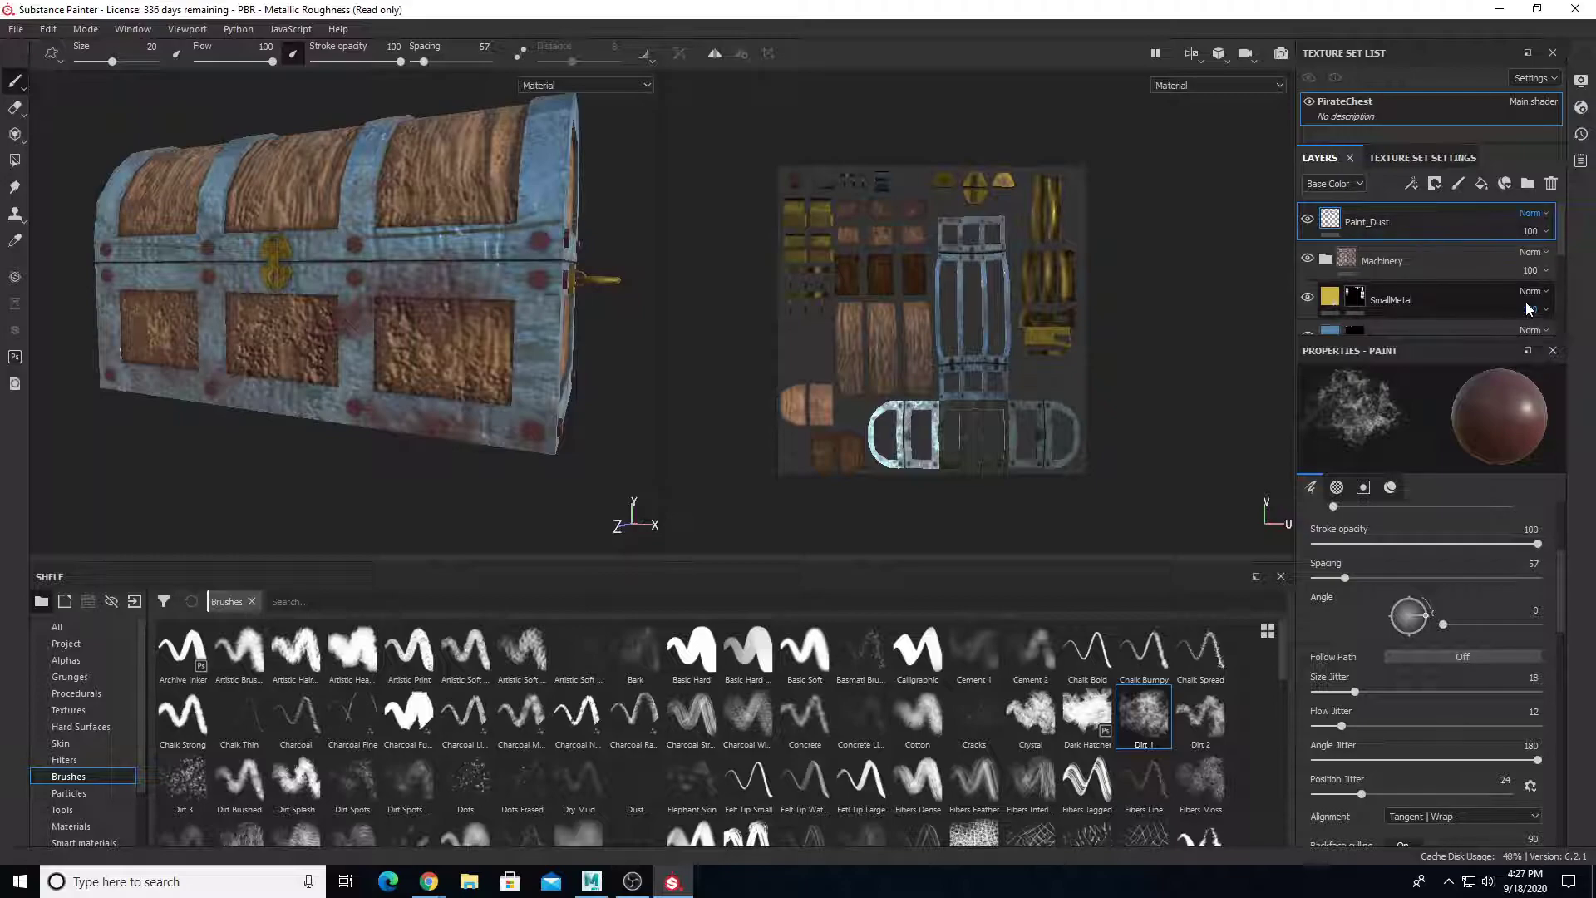
# Show the complete layer stack and inspect the finished chest from its front corner
pyautogui.scroll(-4, 523, 297)
pyautogui.scroll(3, 454, 347)
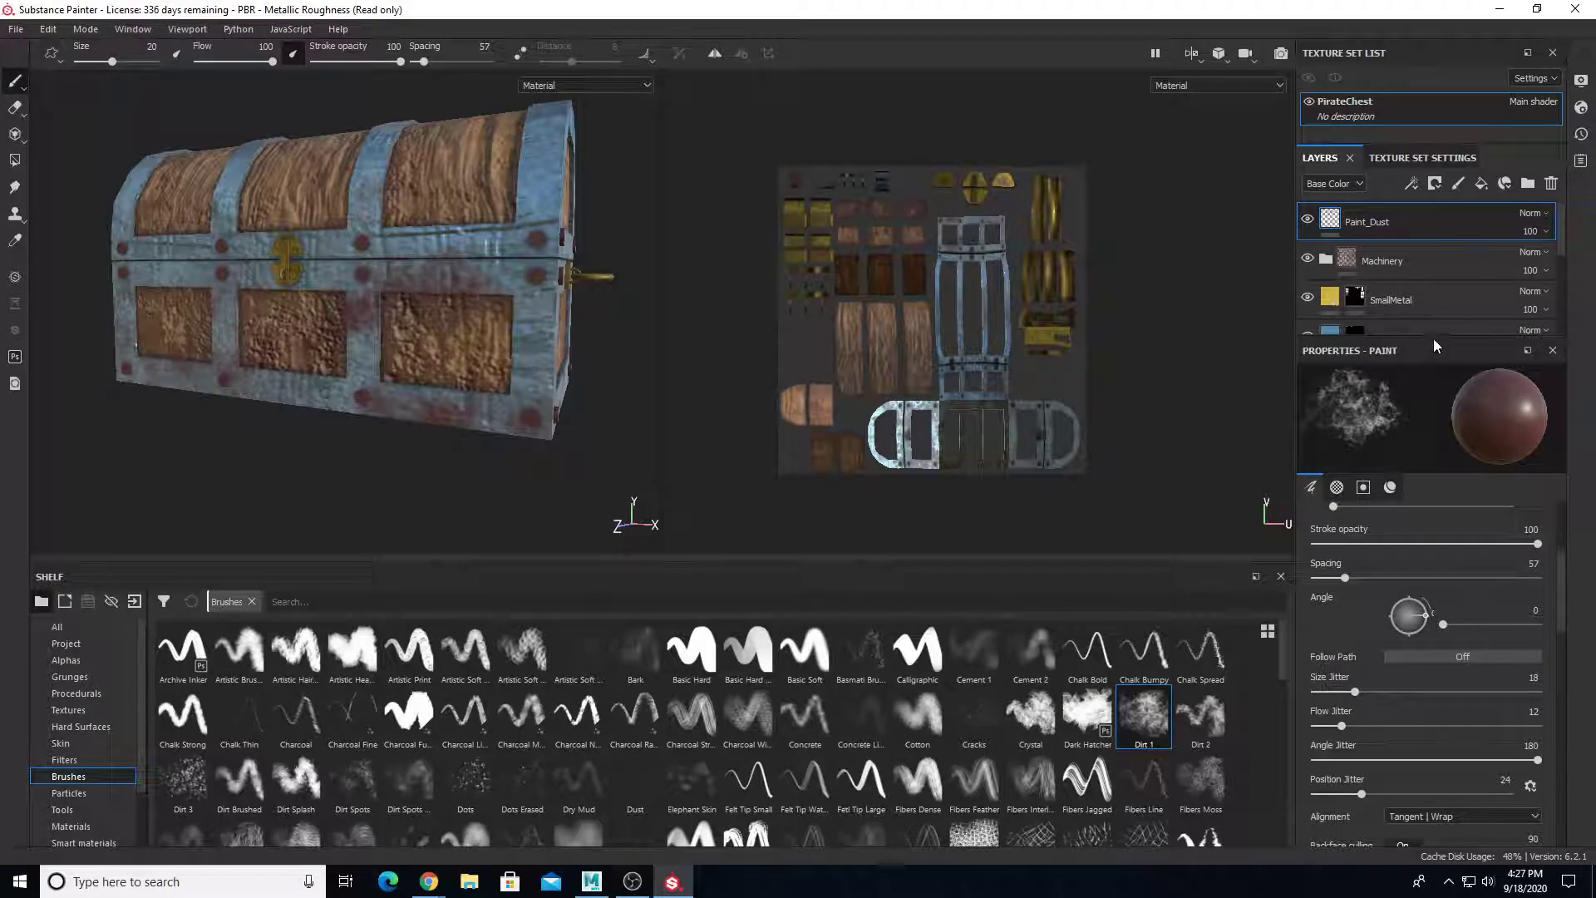
pyautogui.moveTo(1435, 341); pyautogui.dragTo(1414, 658)
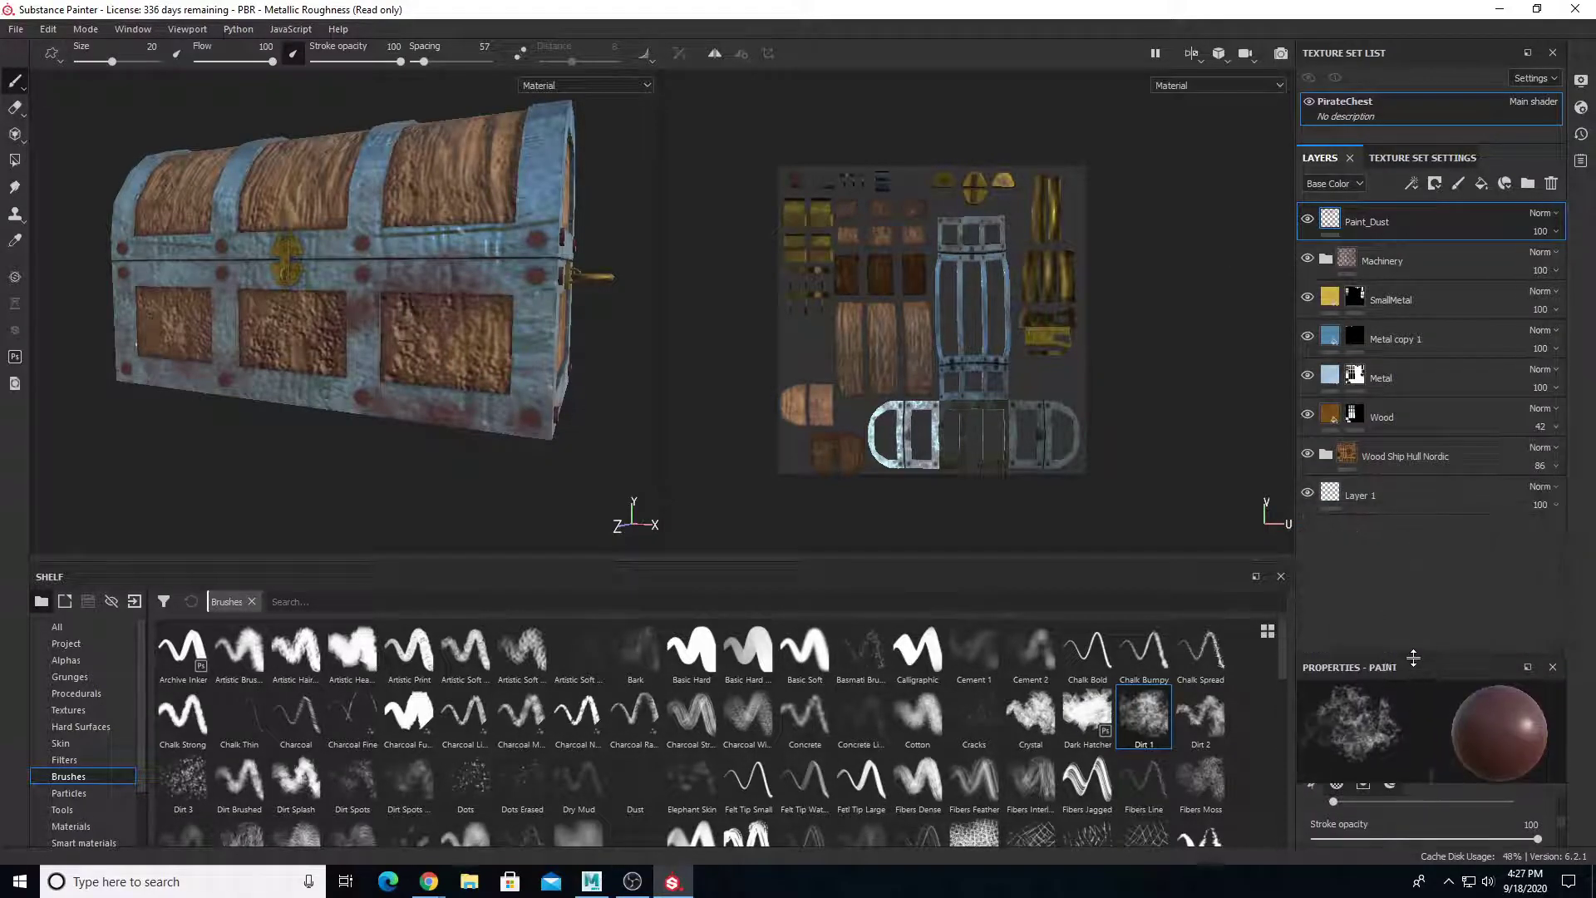
pyautogui.keyDown('alt'); pyautogui.moveTo(312, 348); pyautogui.dragTo(424, 399); pyautogui.keyUp('alt')
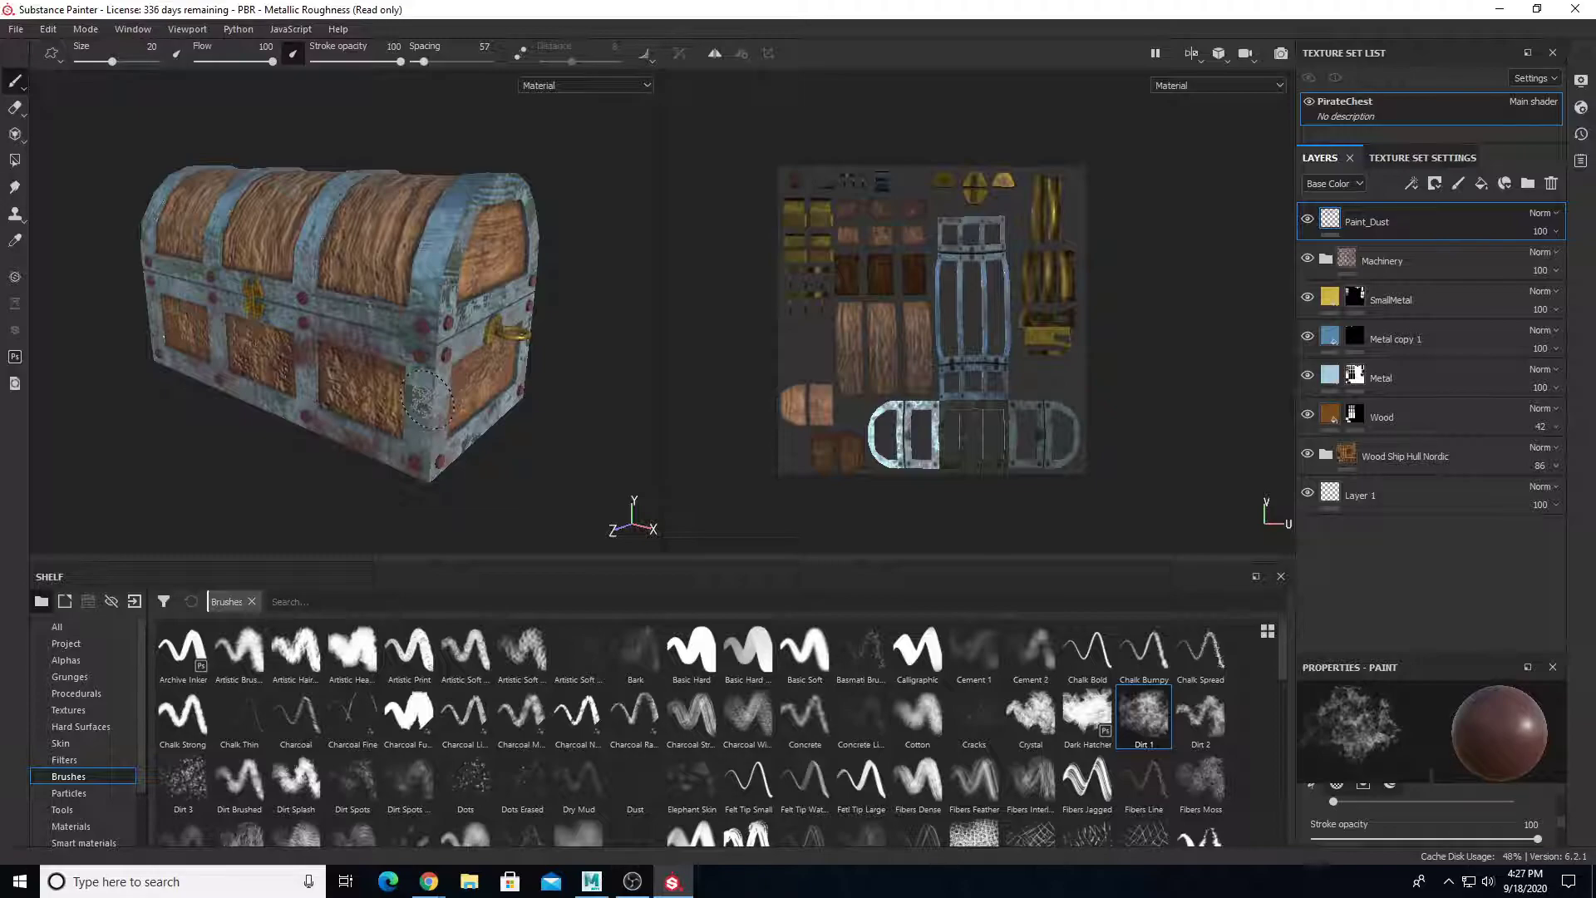
# Start a texture export and set its output directory to the PirateChestTextures folder on the Desktop
pyautogui.click(17, 30)
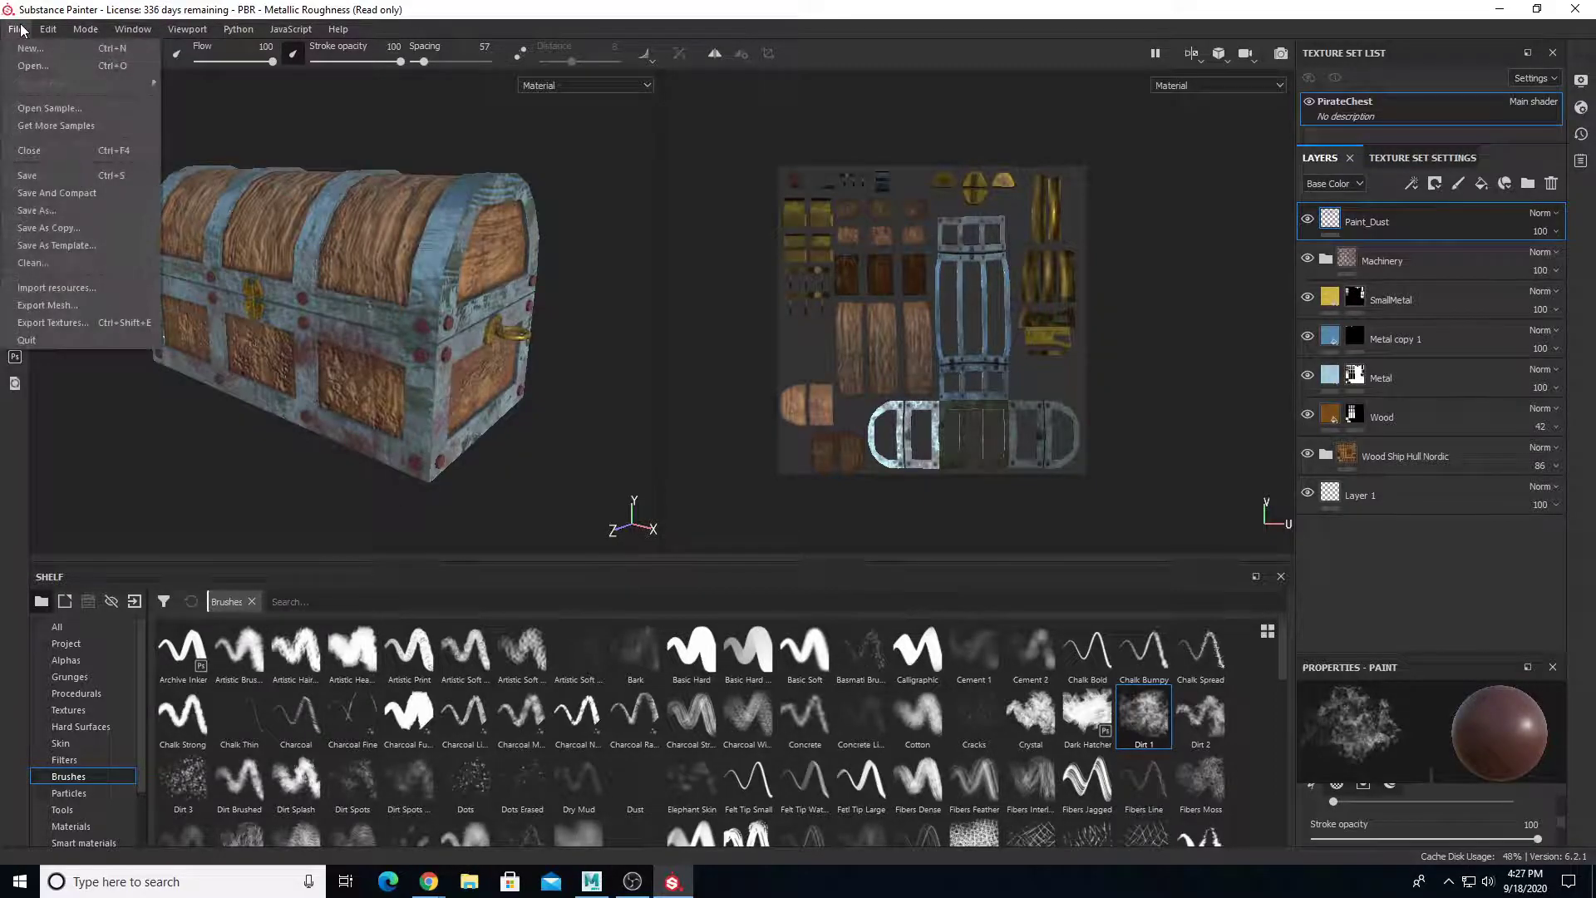
pyautogui.click(46, 324)
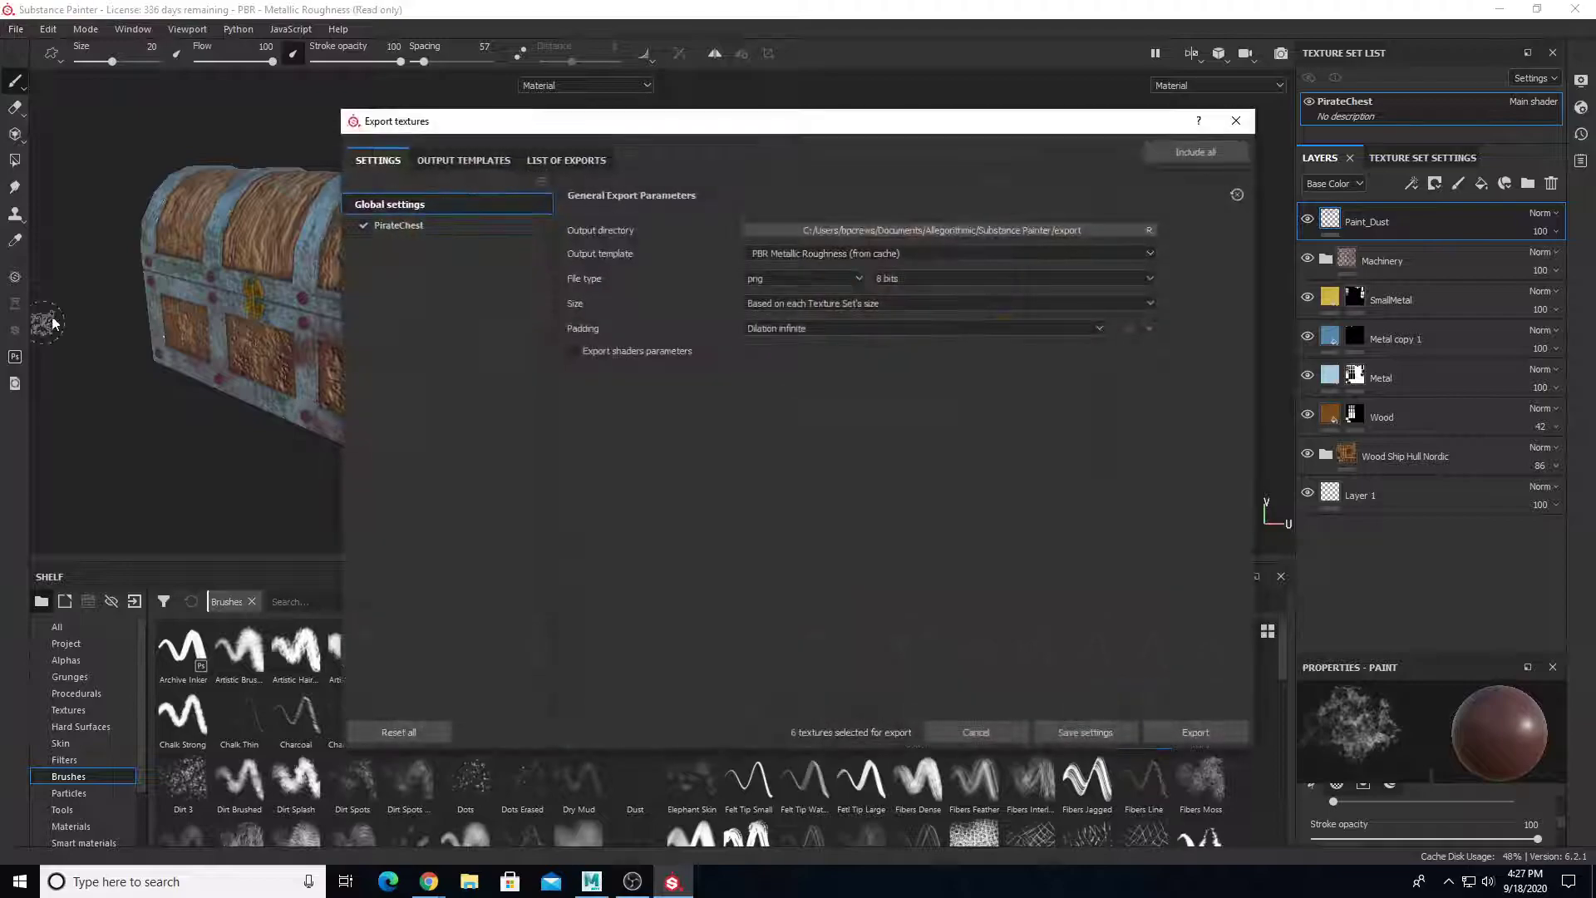
pyautogui.click(911, 232)
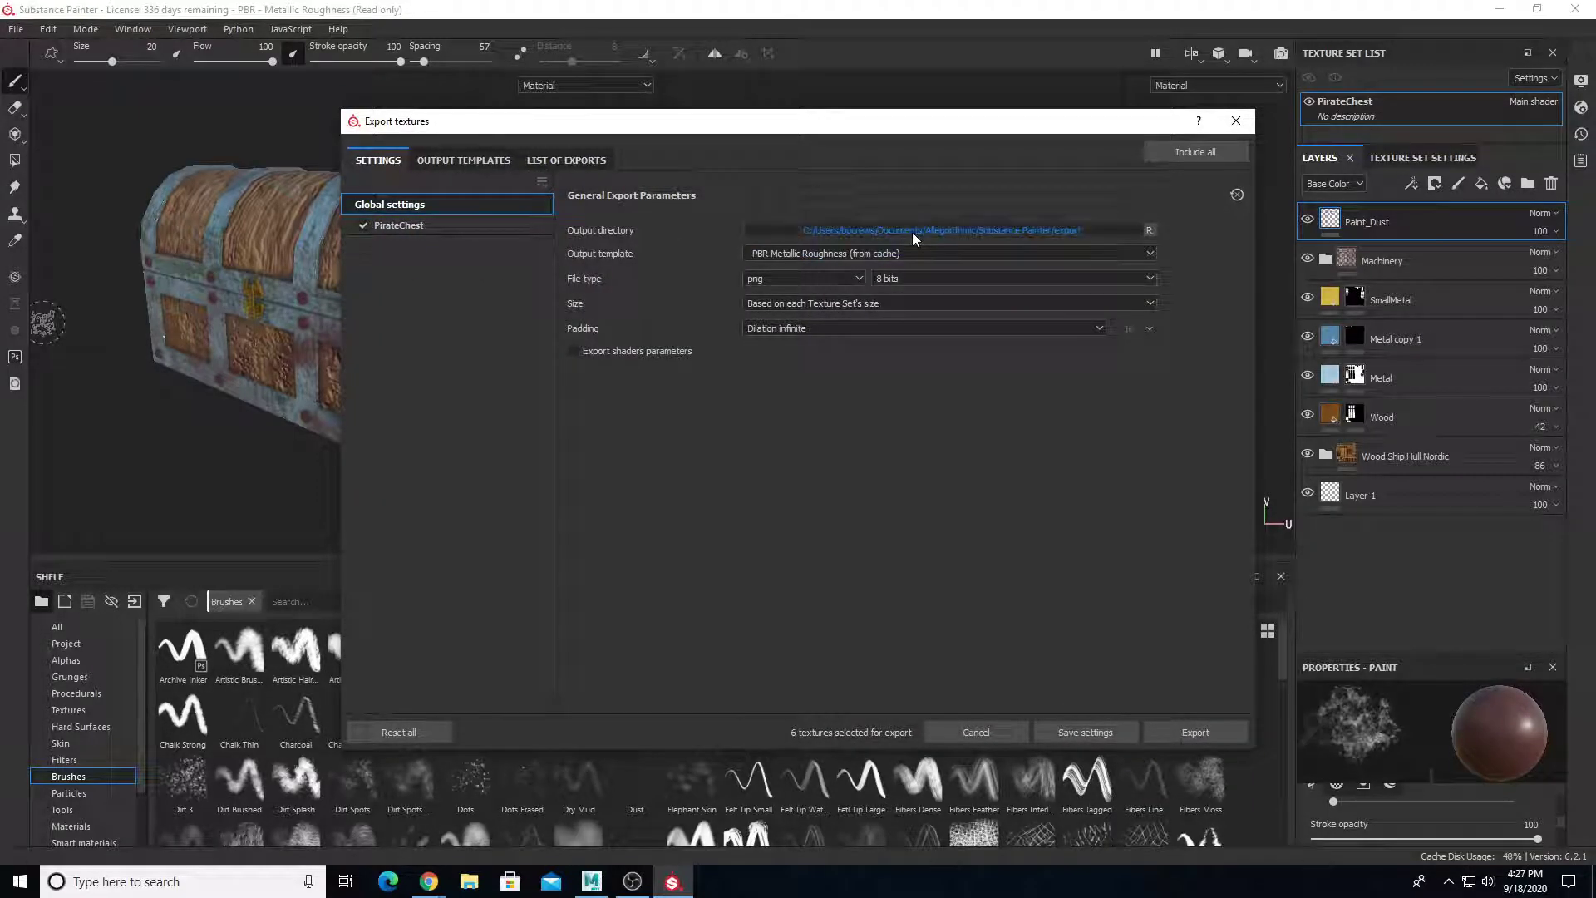
pyautogui.click(407, 259)
pyautogui.click(628, 268)
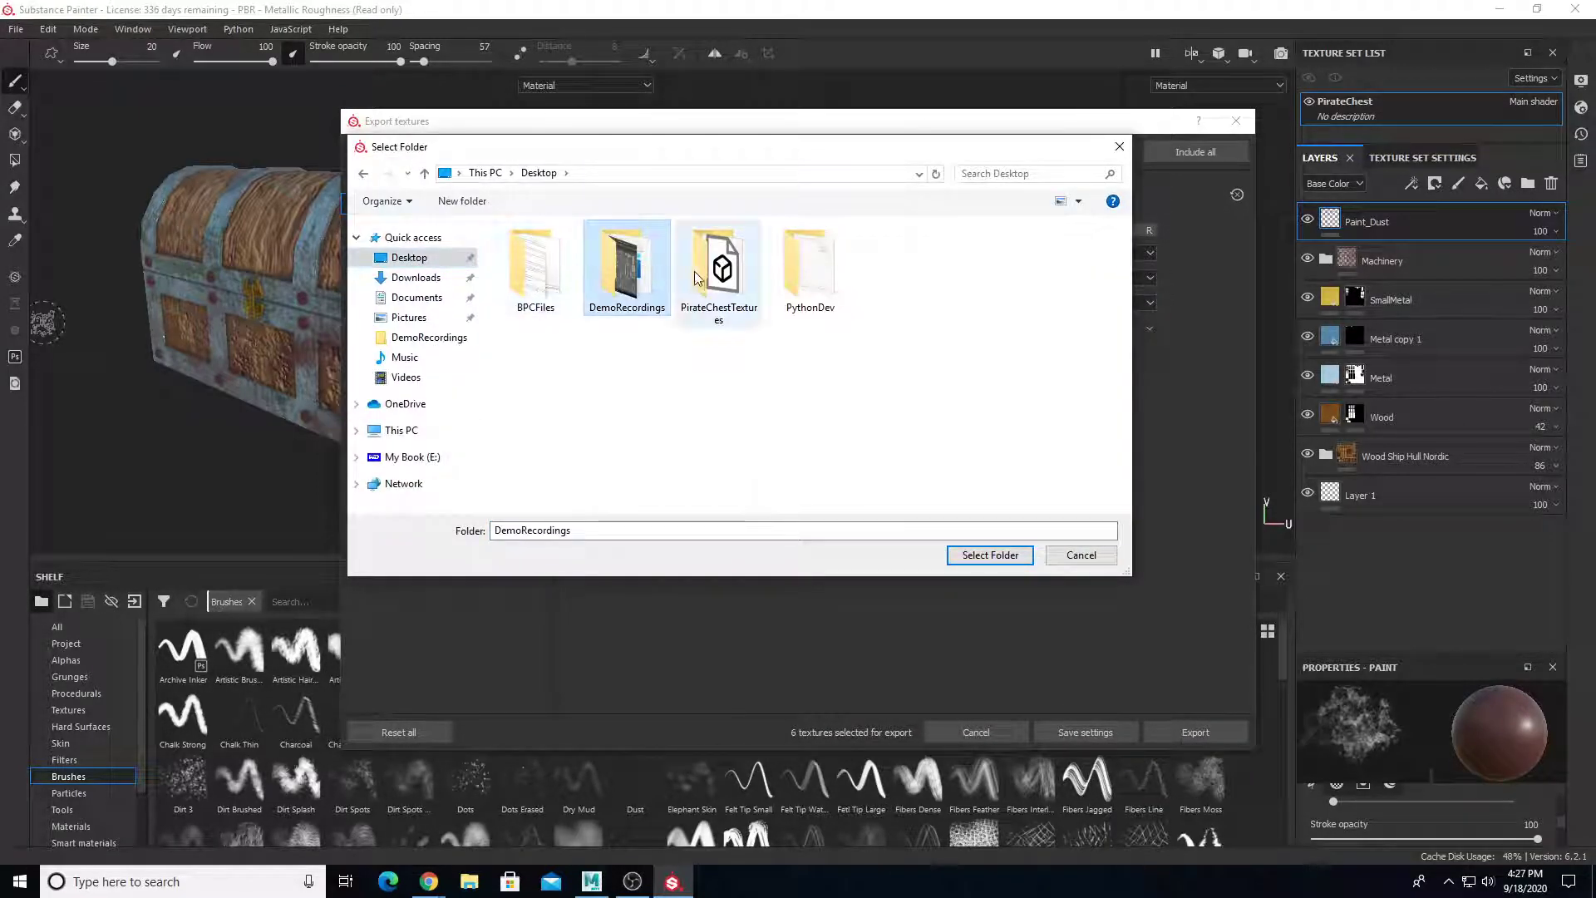
pyautogui.doubleClick(698, 270)
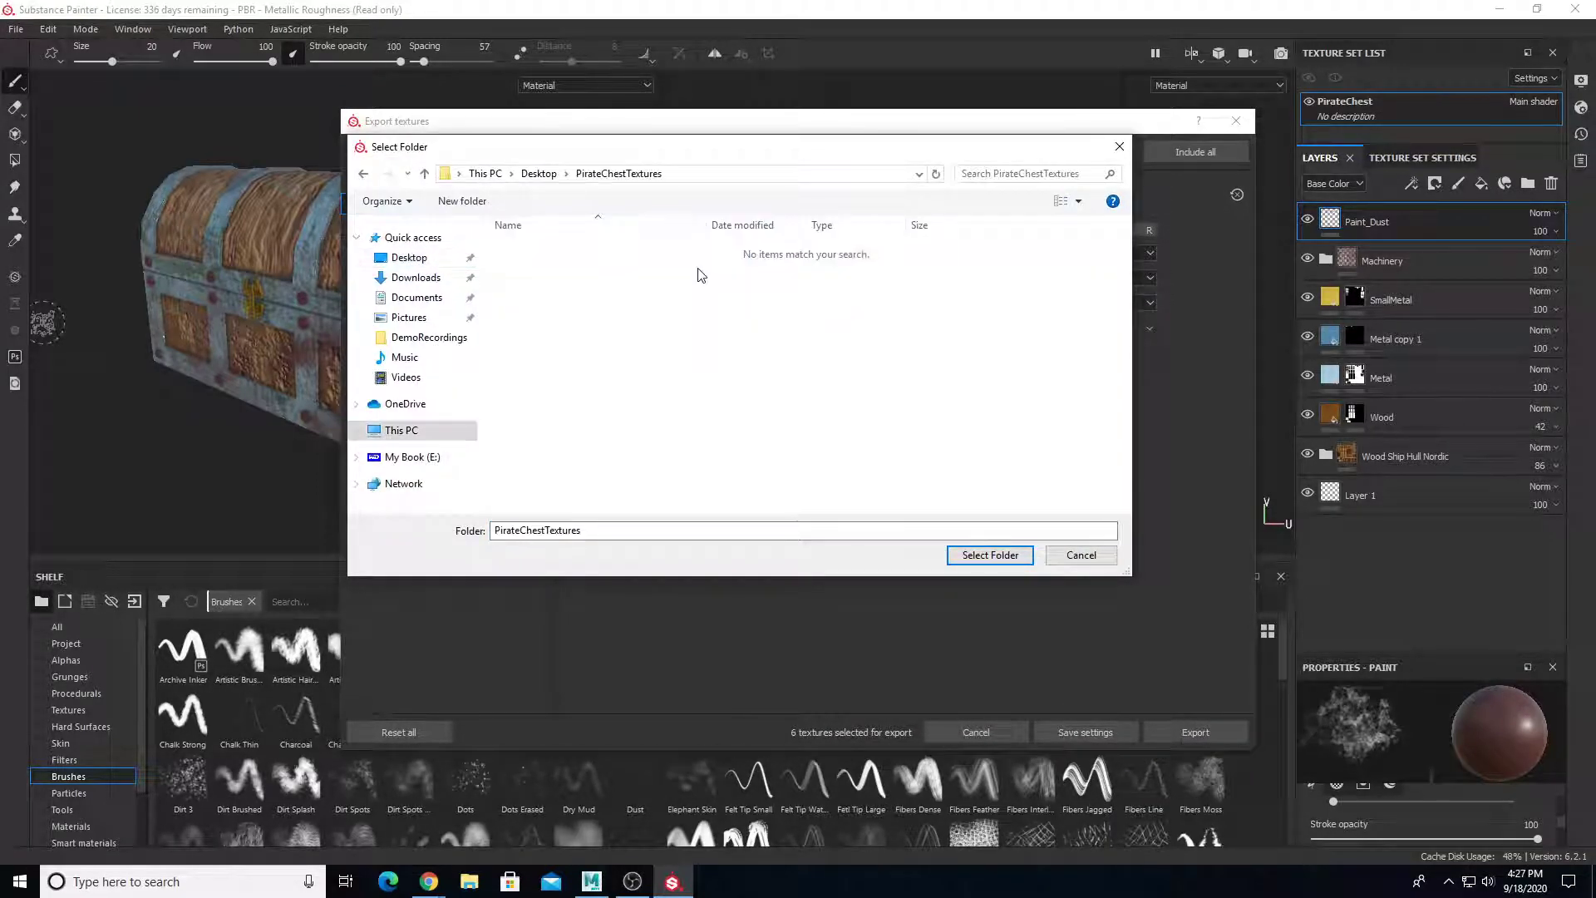
pyautogui.click(989, 555)
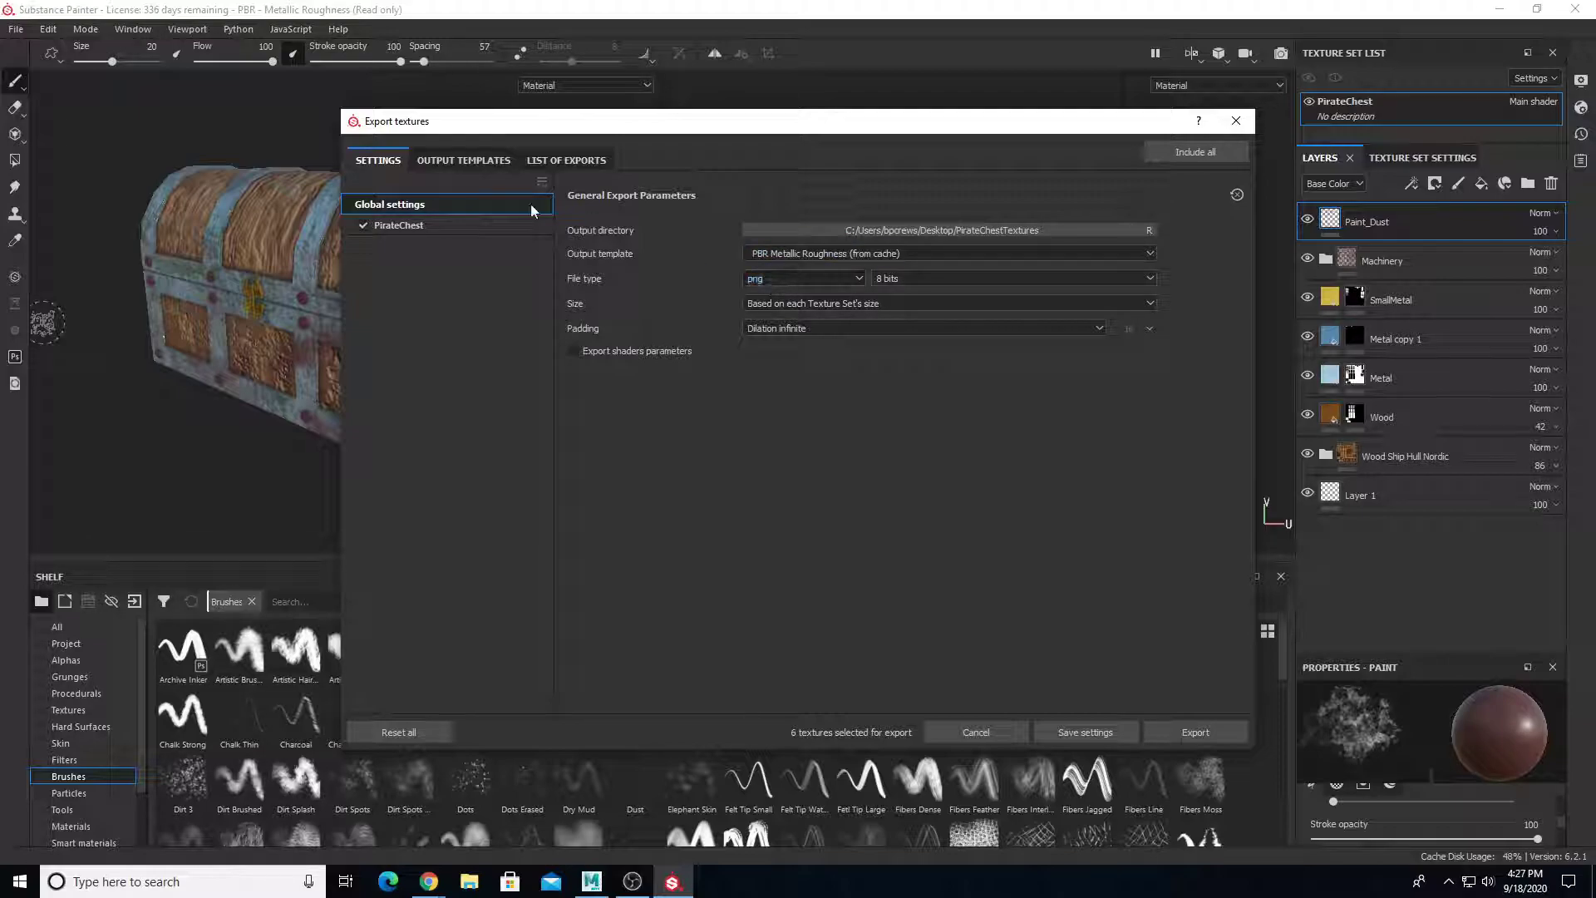
# Check the output templates and list of exports, and export the PirateChest textures as 8-bit PNG files with PBR Metallic Roughness
pyautogui.click(455, 160)
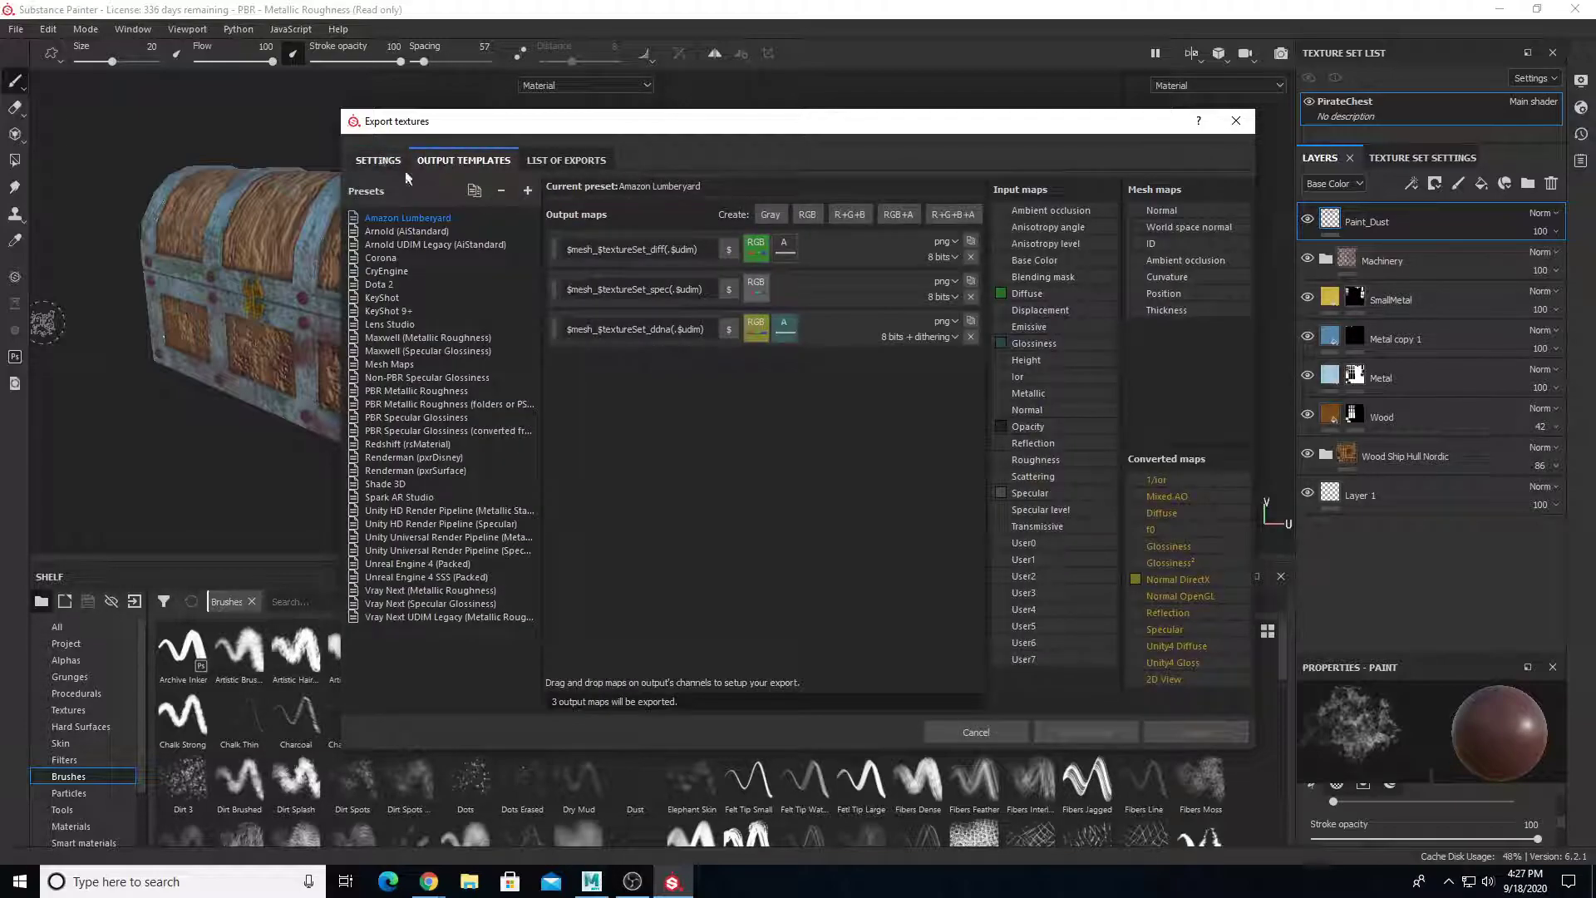
pyautogui.click(566, 160)
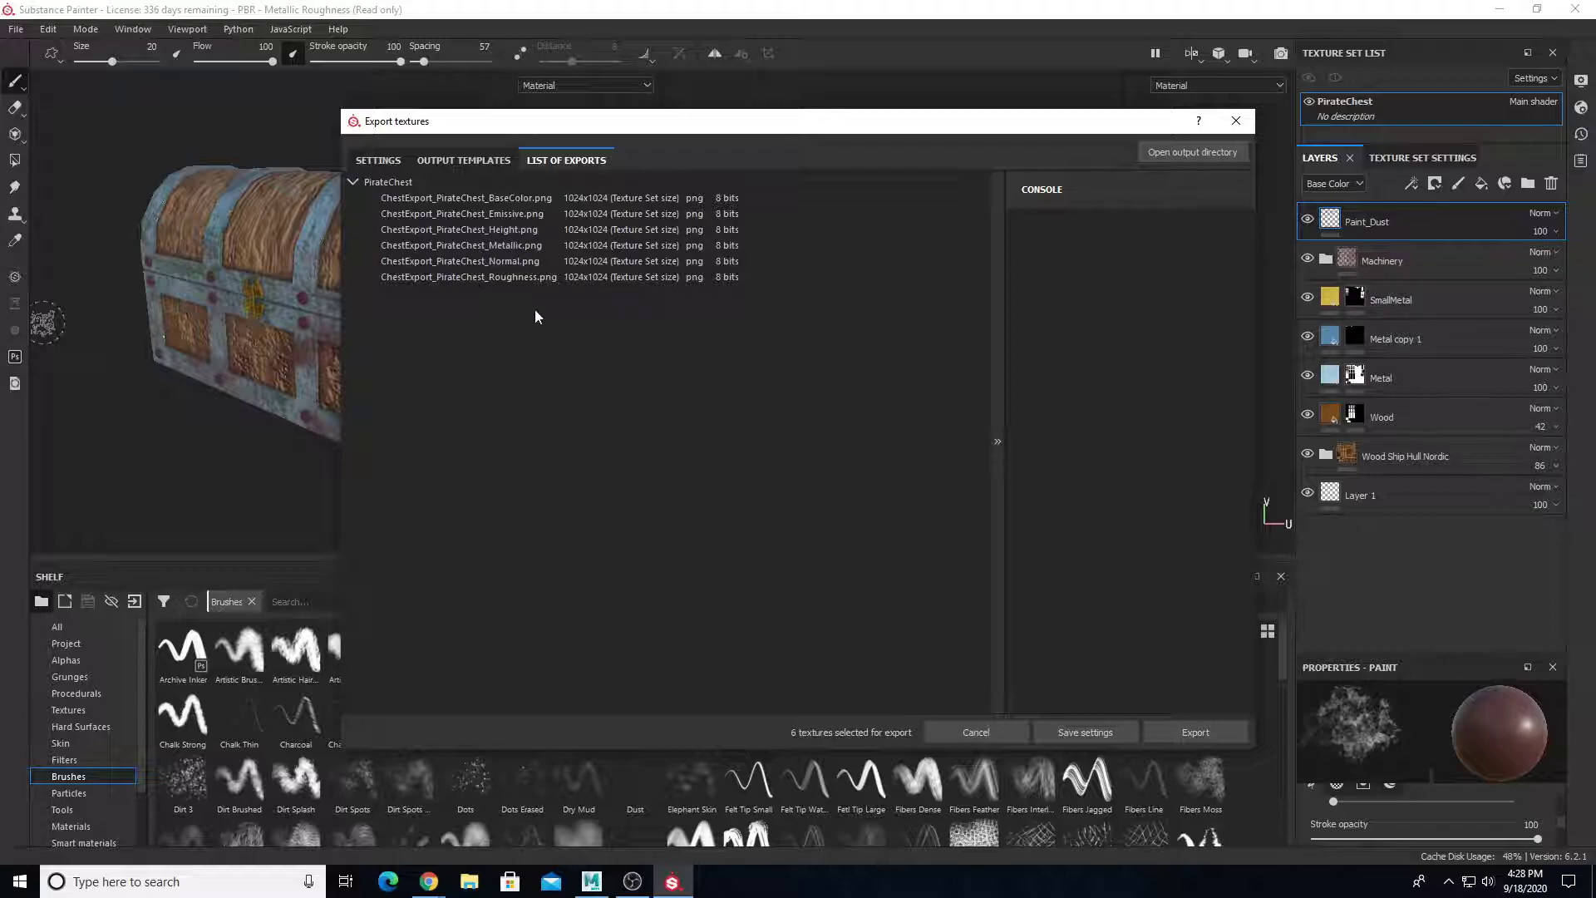
pyautogui.click(381, 161)
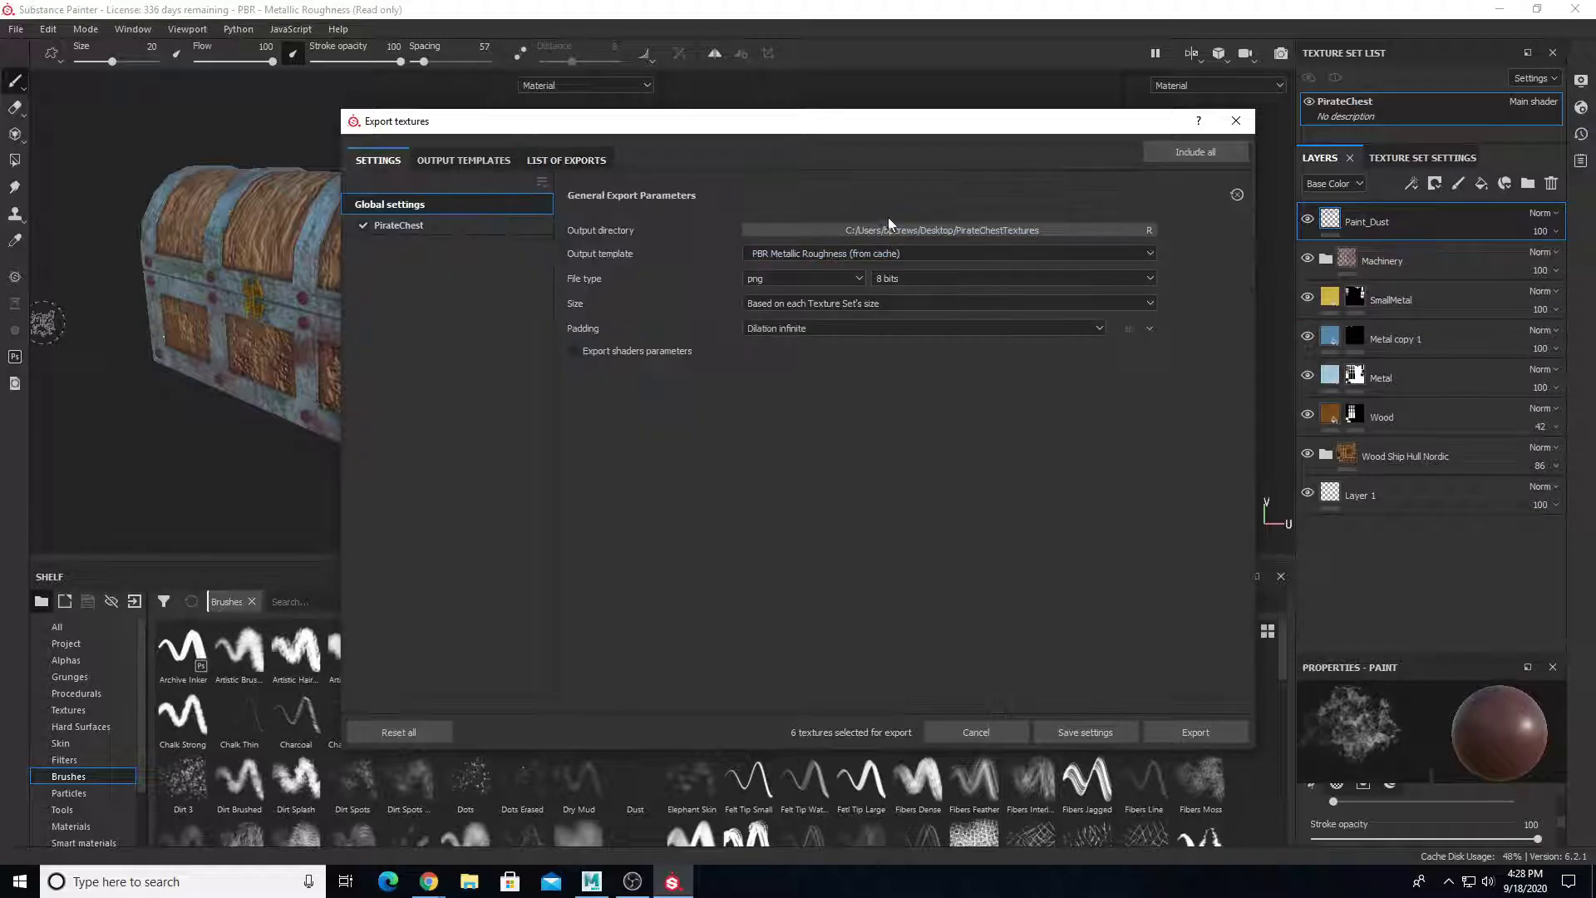
pyautogui.click(558, 159)
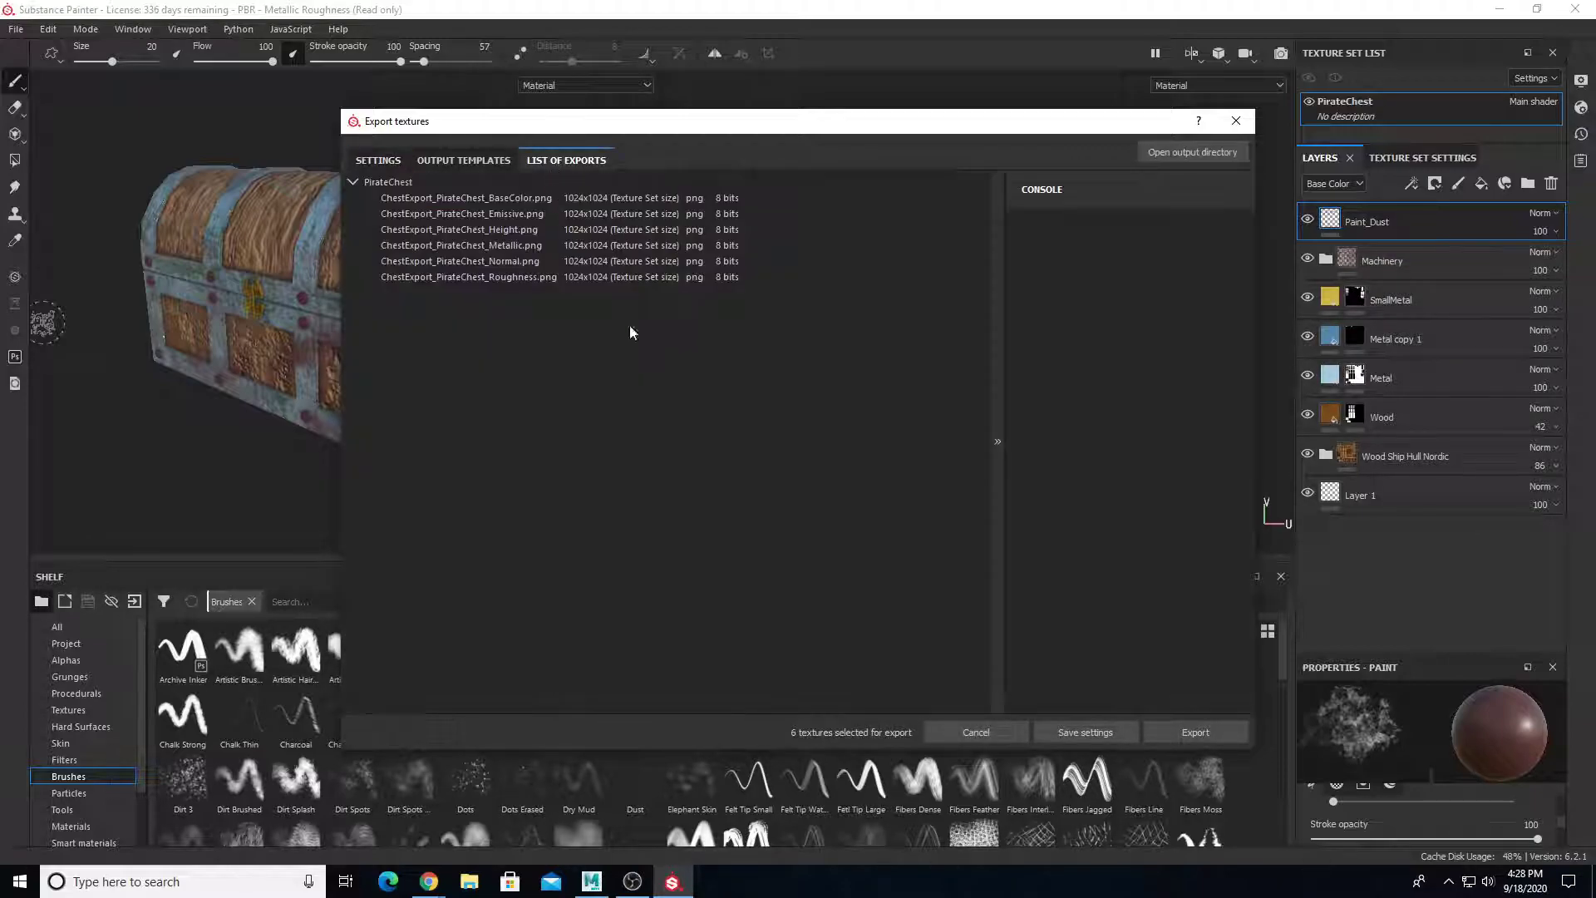
pyautogui.click(1188, 731)
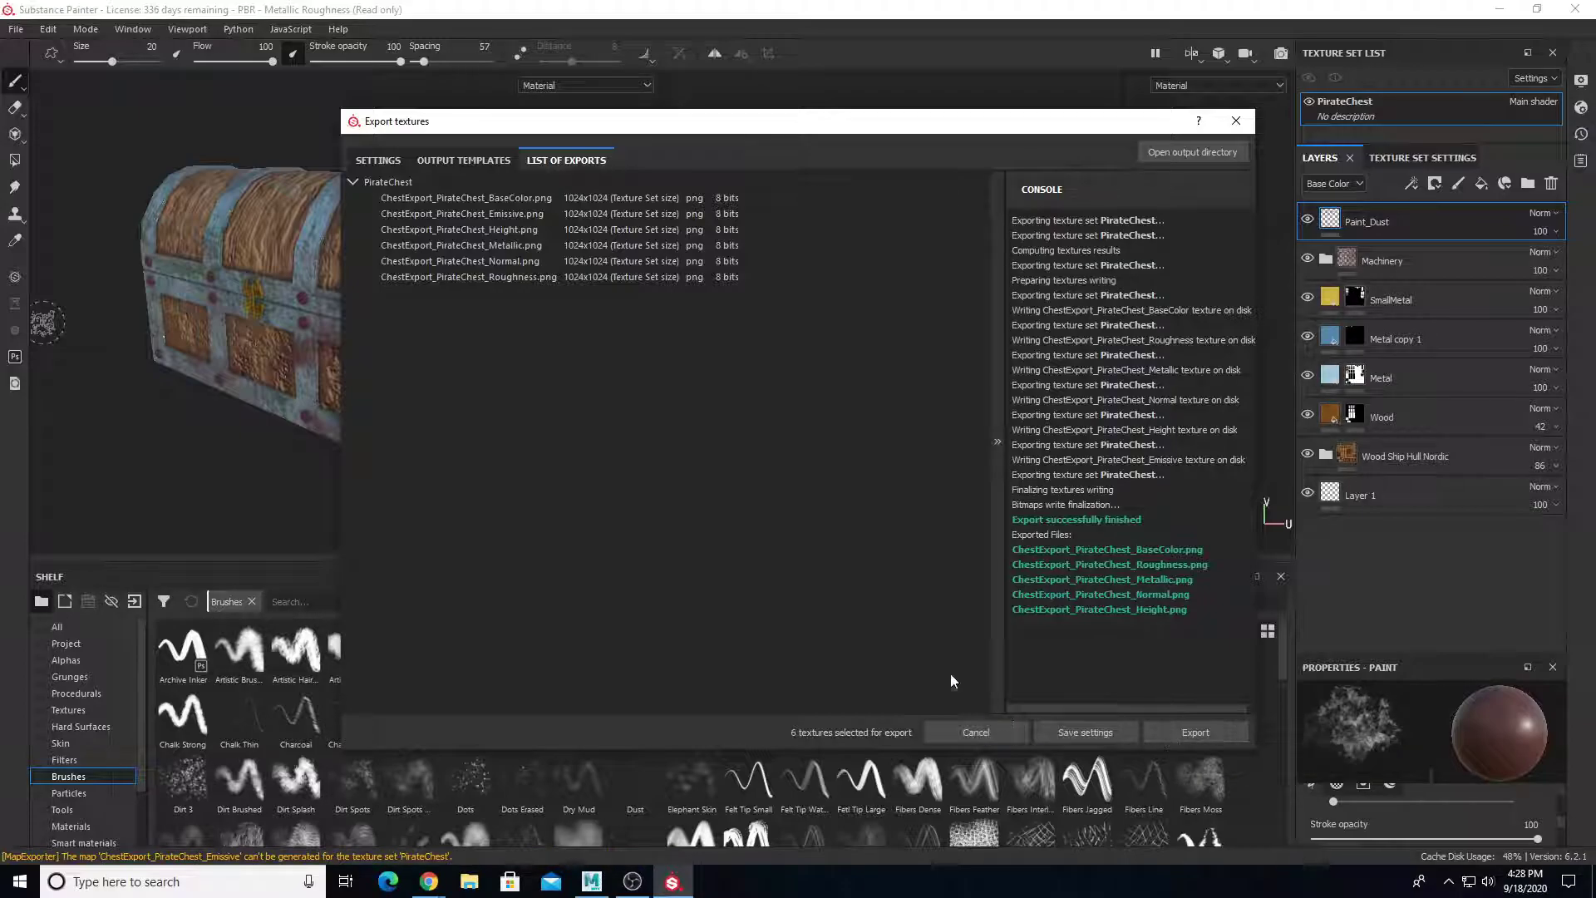
# Switch to File Explorer and open the PirateChestTextures folder on the Desktop to check the exported texture maps
pyautogui.click(470, 881)
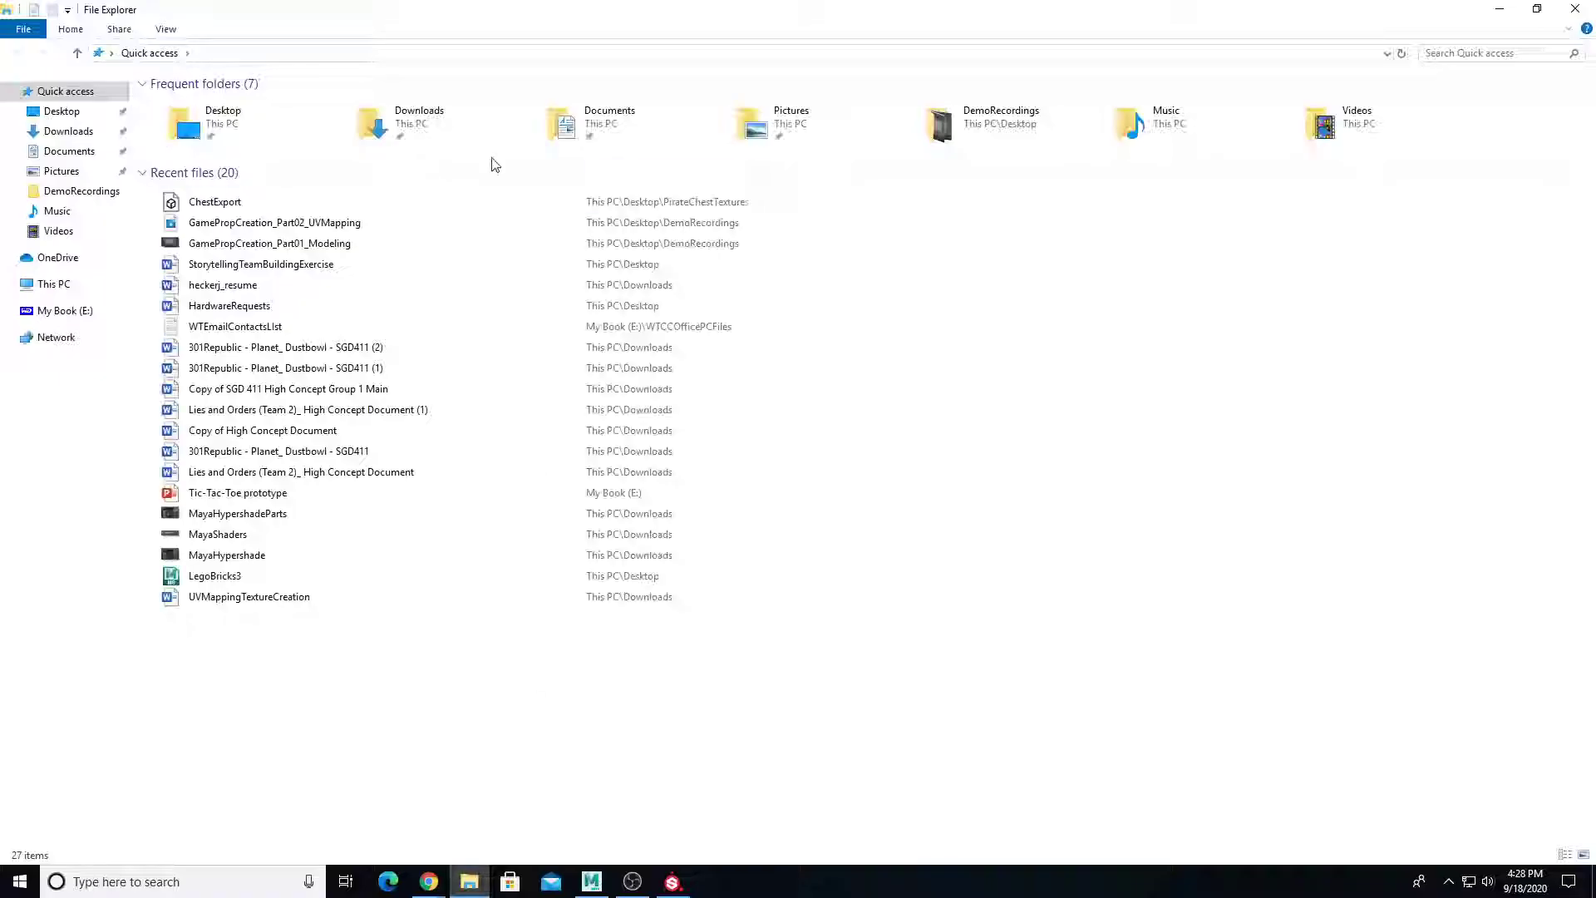
pyautogui.doubleClick(214, 133)
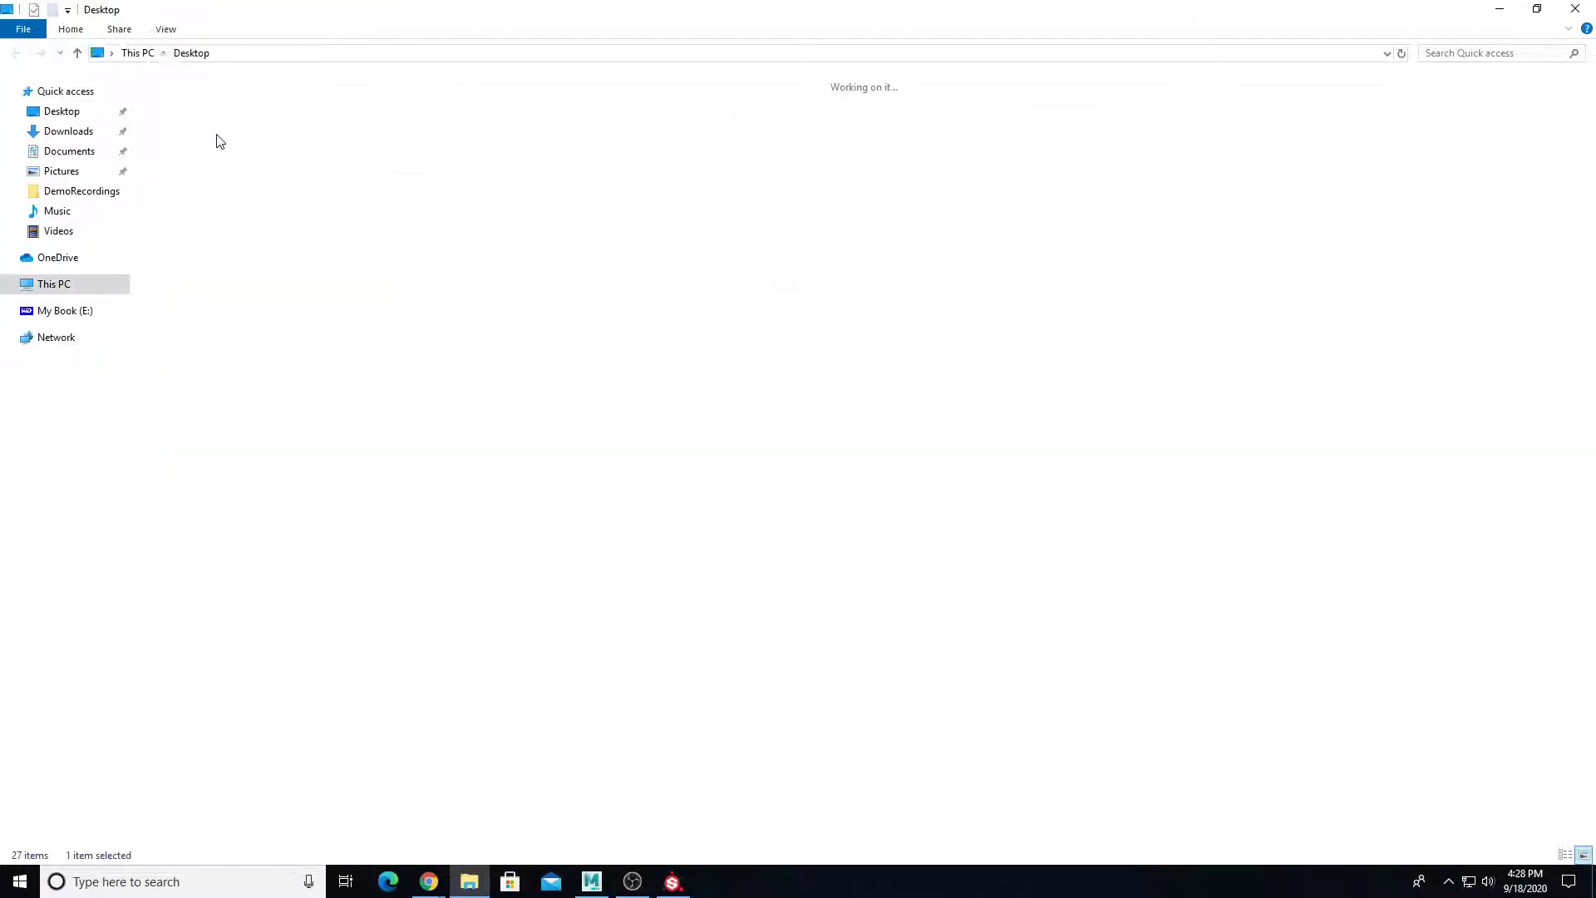
pyautogui.click(230, 143)
pyautogui.doubleClick(350, 127)
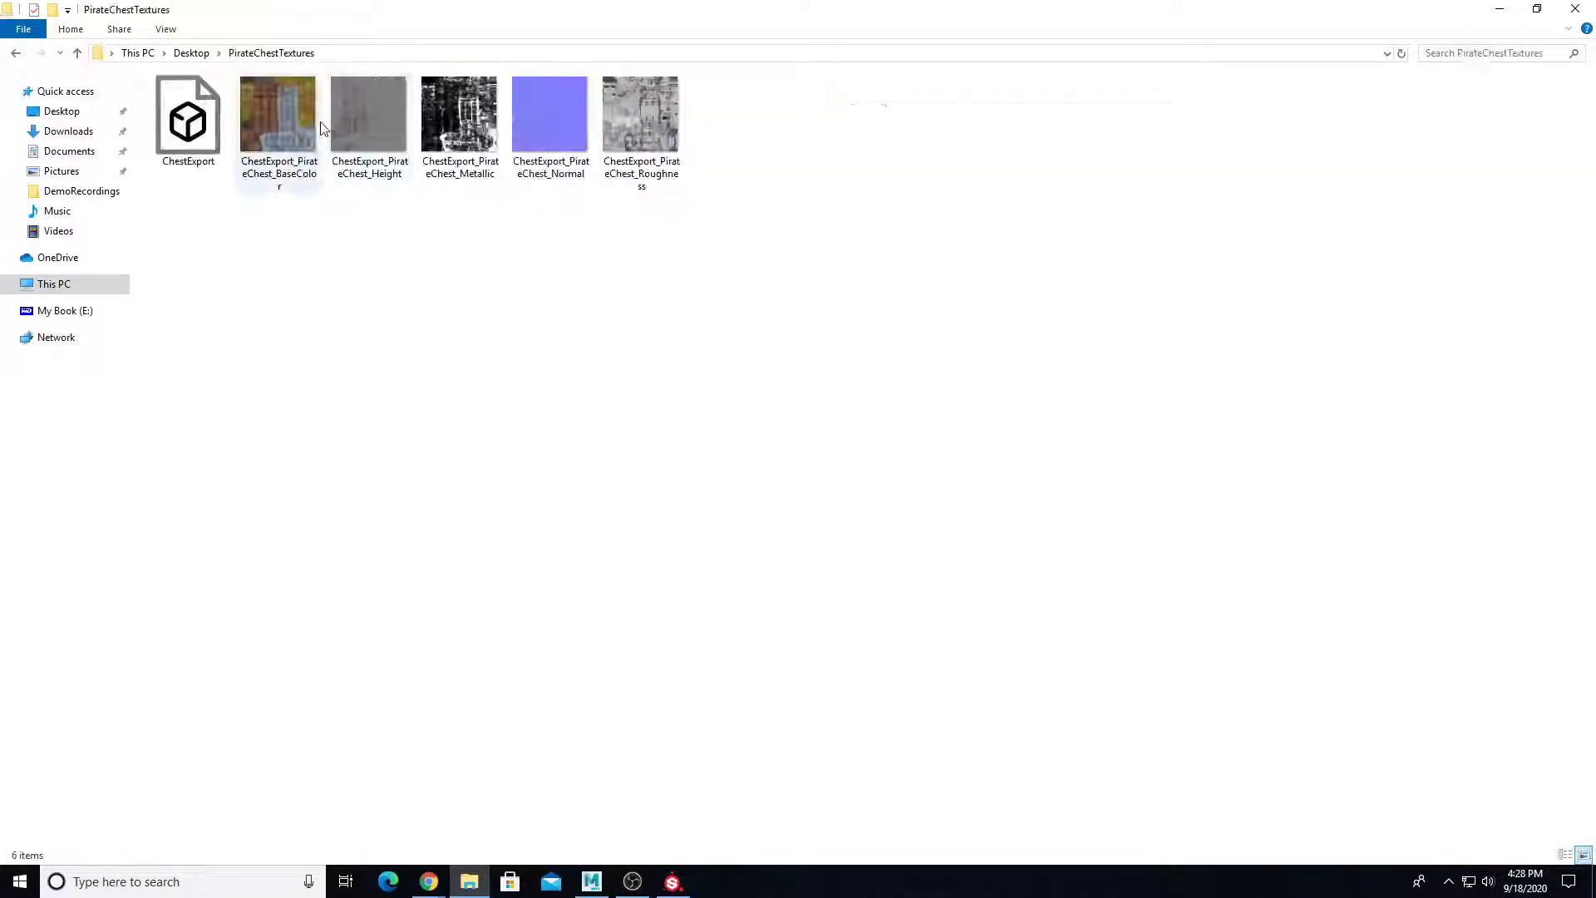
# Enlarge the thumbnails of the exported maps to check them, and switch back to Substance Painter to close the texture export window
pyautogui.keyDown('ctrl'); pyautogui.scroll(5, 385, 311); pyautogui.keyUp('ctrl')
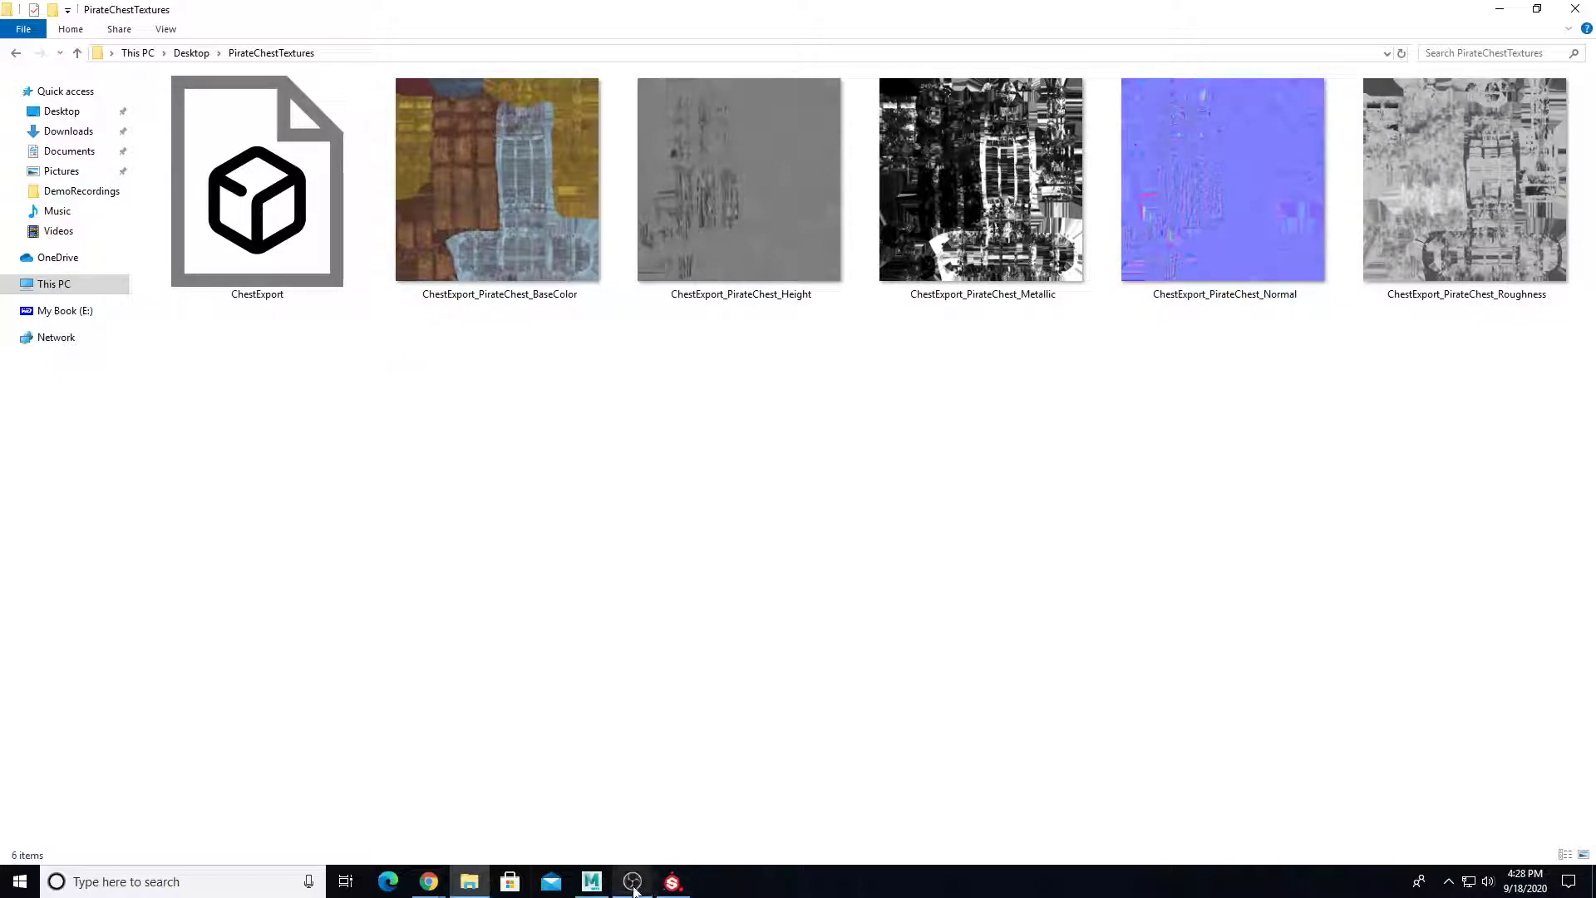
pyautogui.click(671, 883)
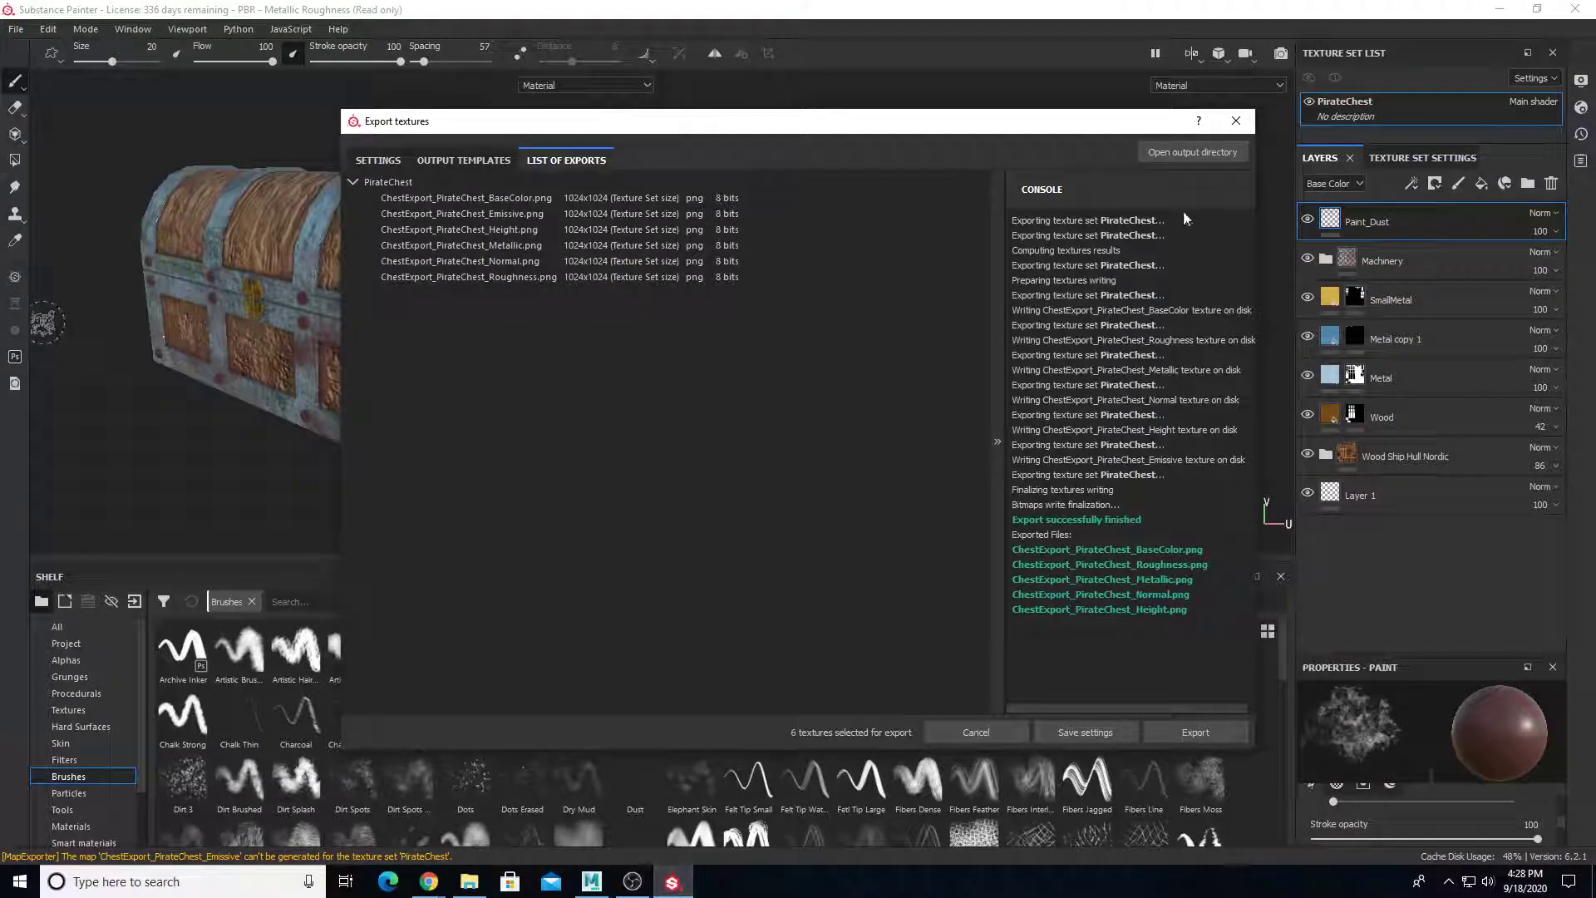
pyautogui.click(1252, 117)
# Save the project under the name PirateChestTextures in the PirateChestTextures folder on the Desktop
pyautogui.click(16, 28)
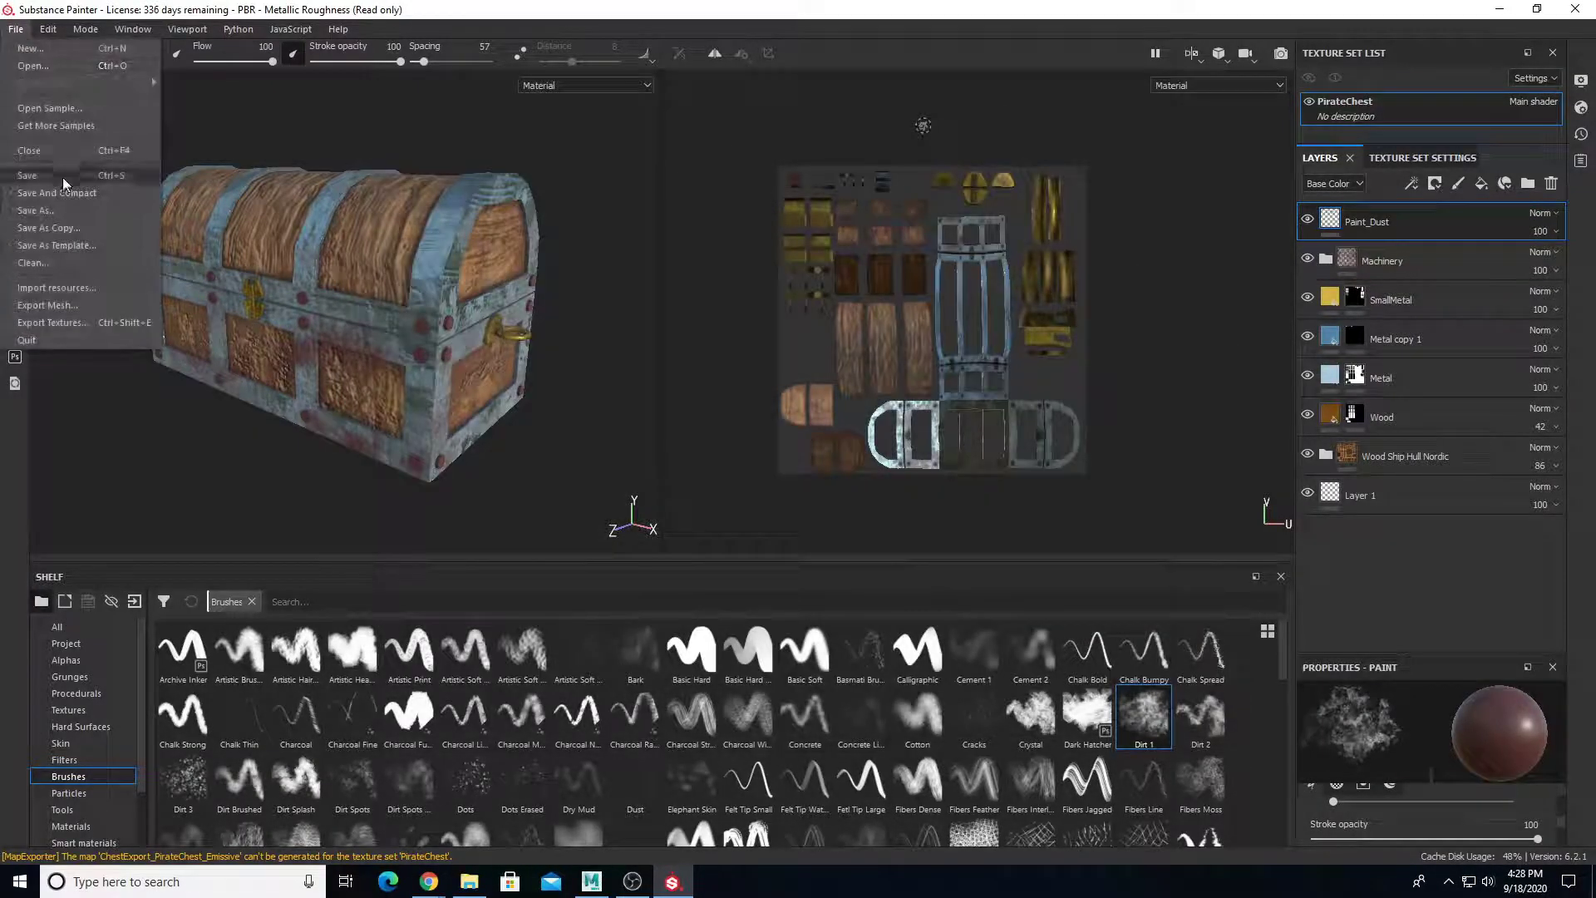
pyautogui.click(48, 212)
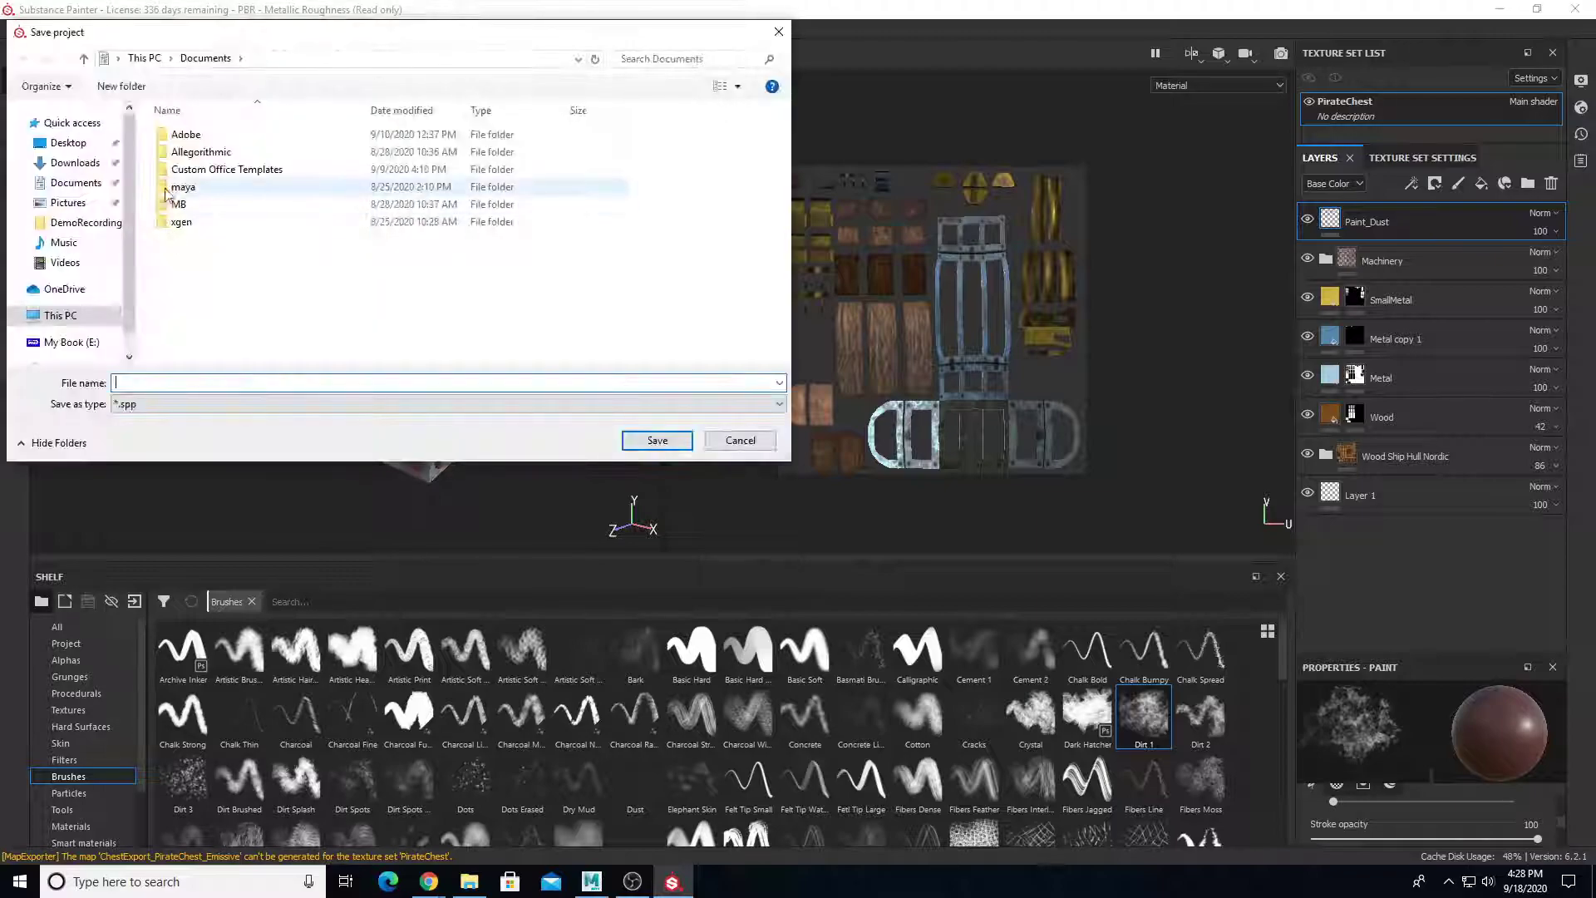
pyautogui.click(70, 143)
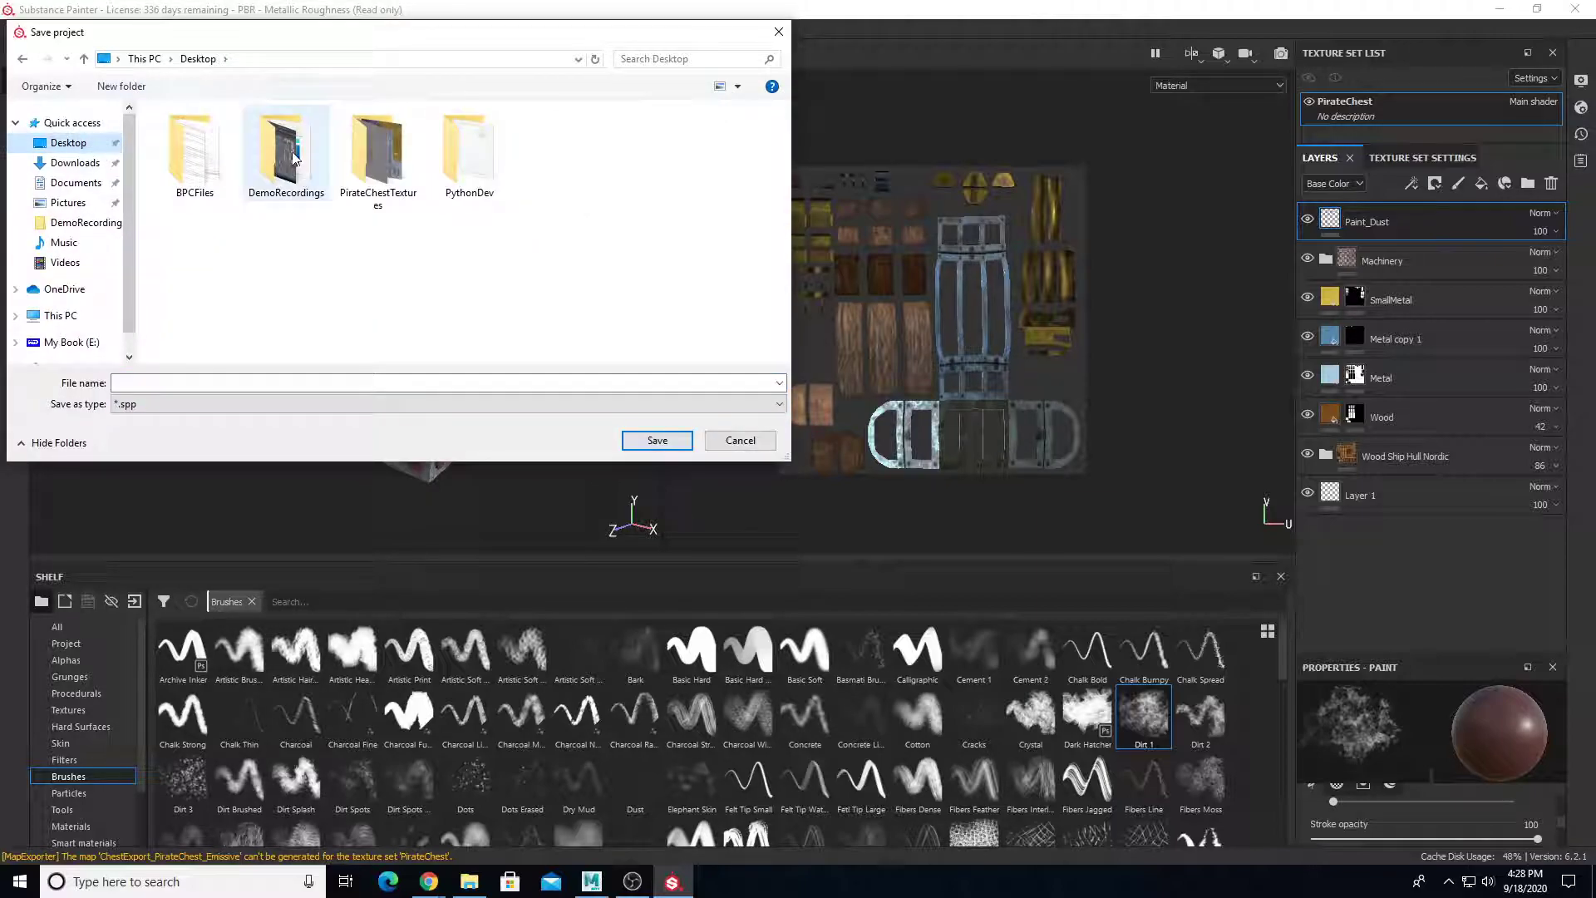
pyautogui.doubleClick(396, 162)
pyautogui.click(212, 383)
pyautogui.write('PirateChestTextures')
pyautogui.click(681, 448)
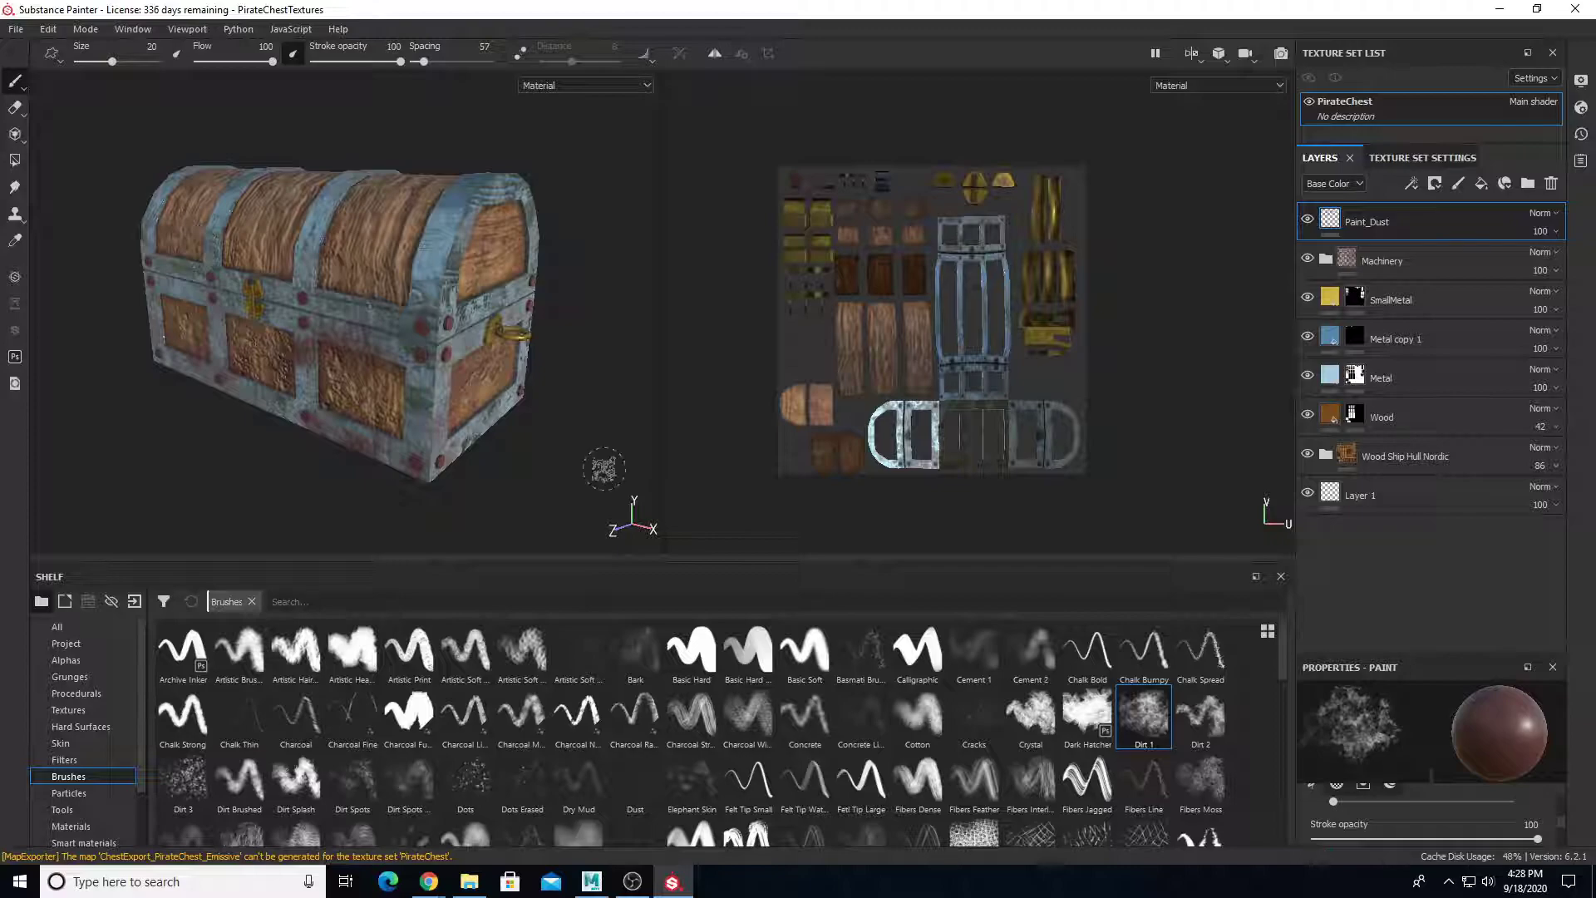